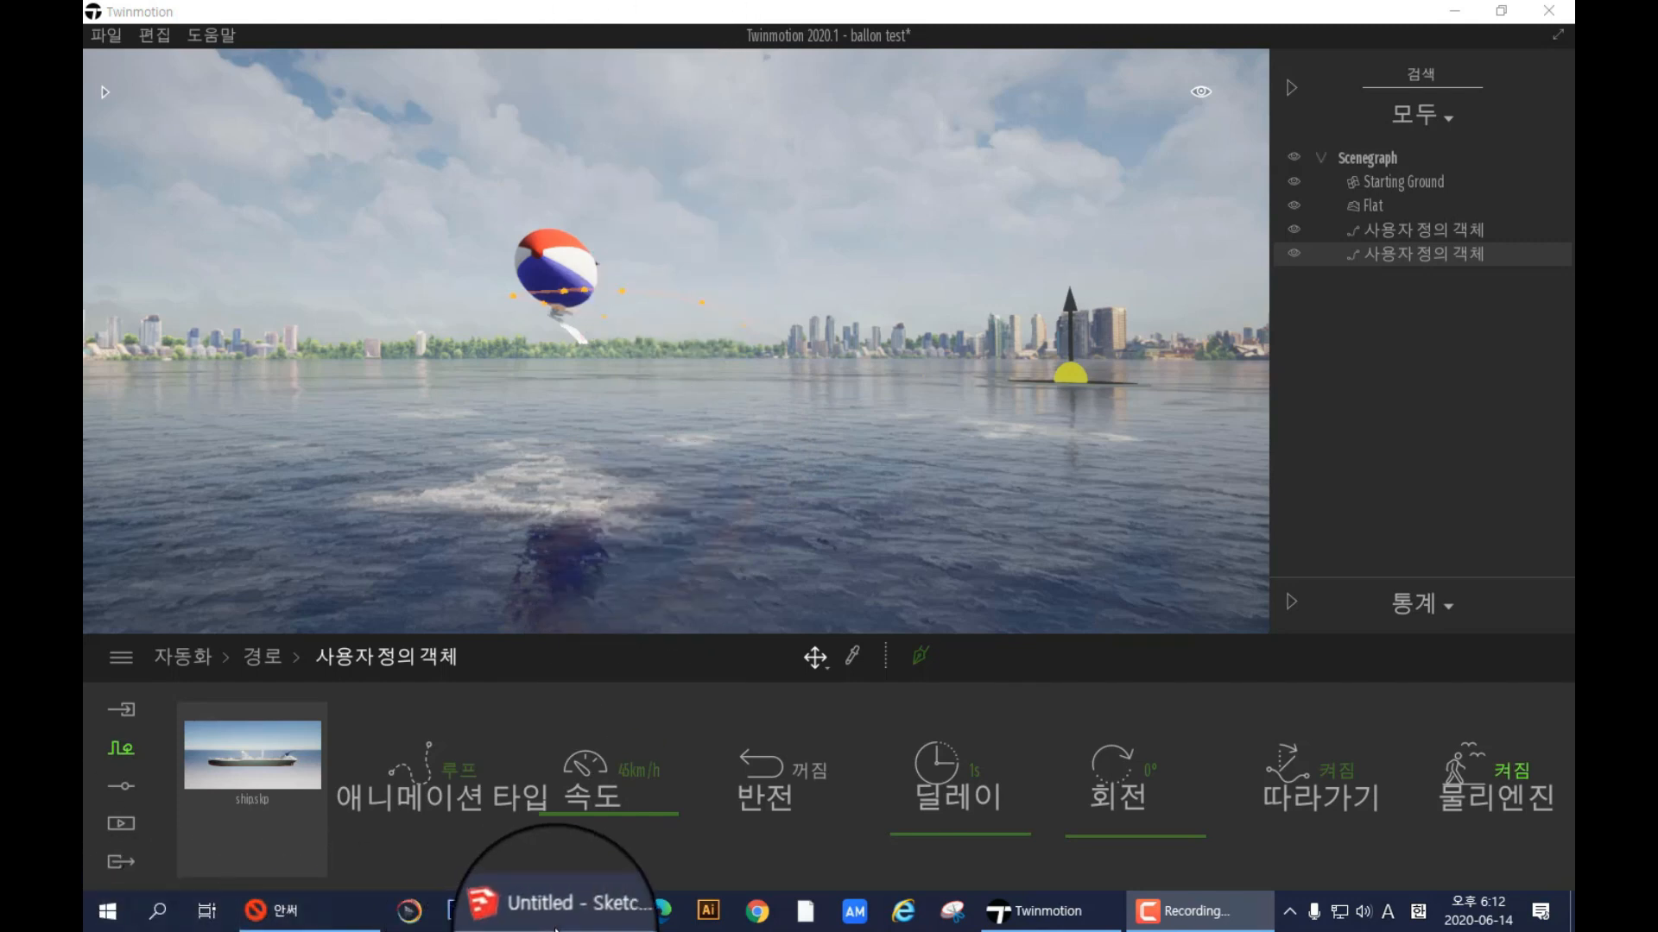
{"action": "mouse_move", "coordinate": [561, 928]}
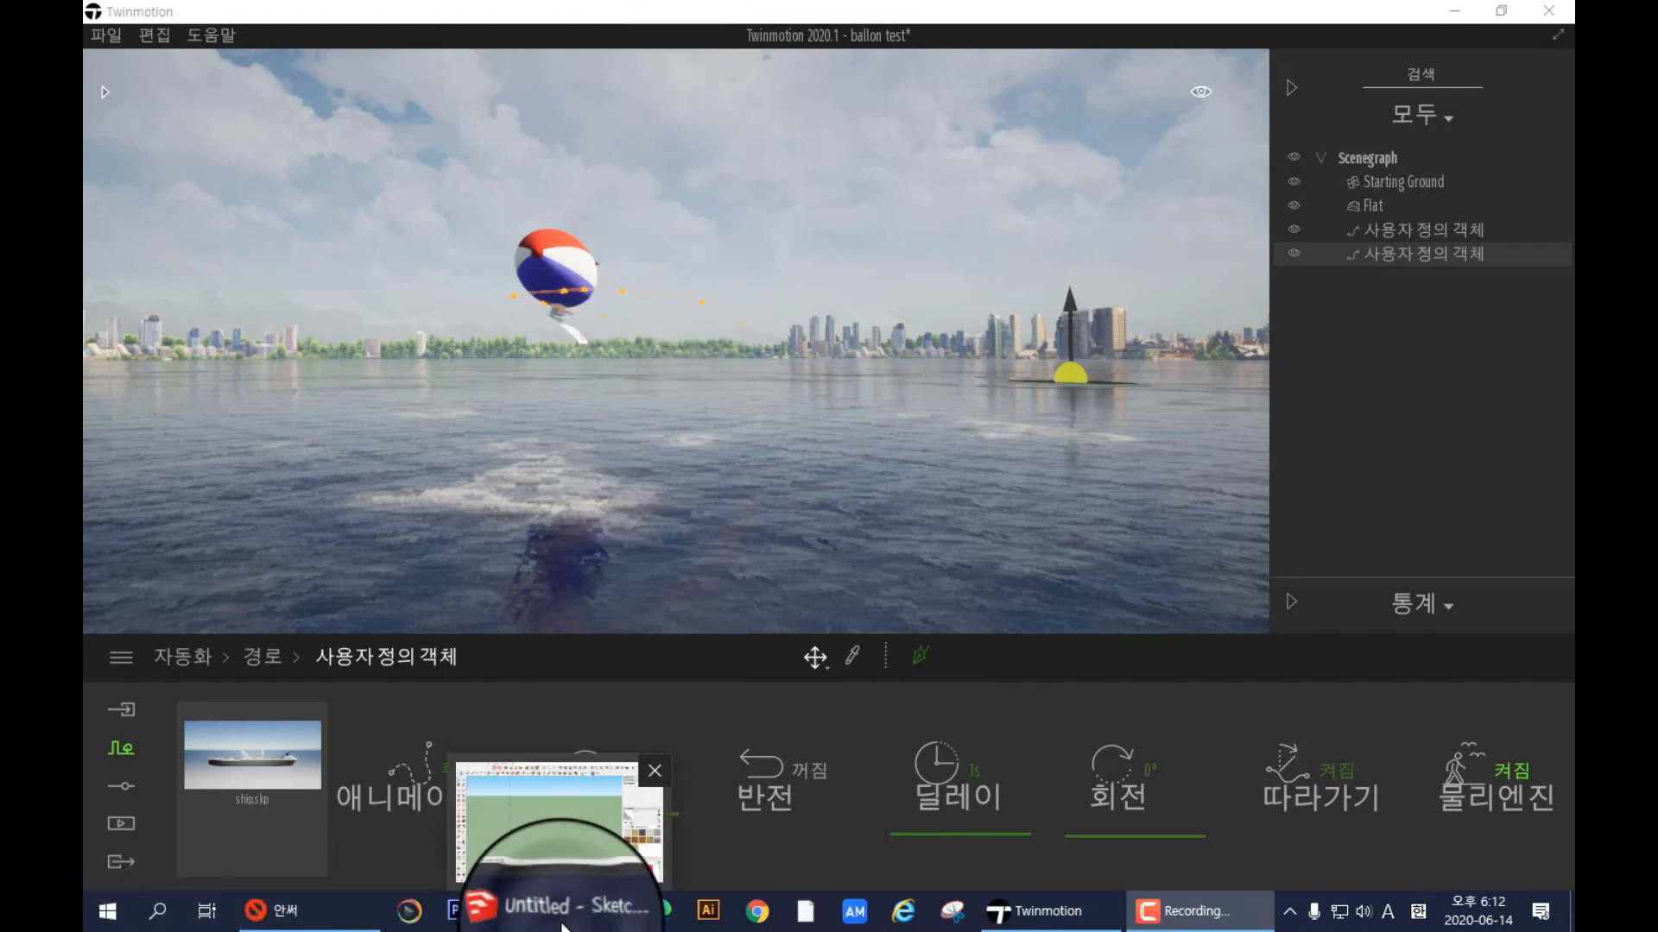
{"action": "left_click_drag", "start_coordinate": [561, 925], "coordinate": [609, 776]}
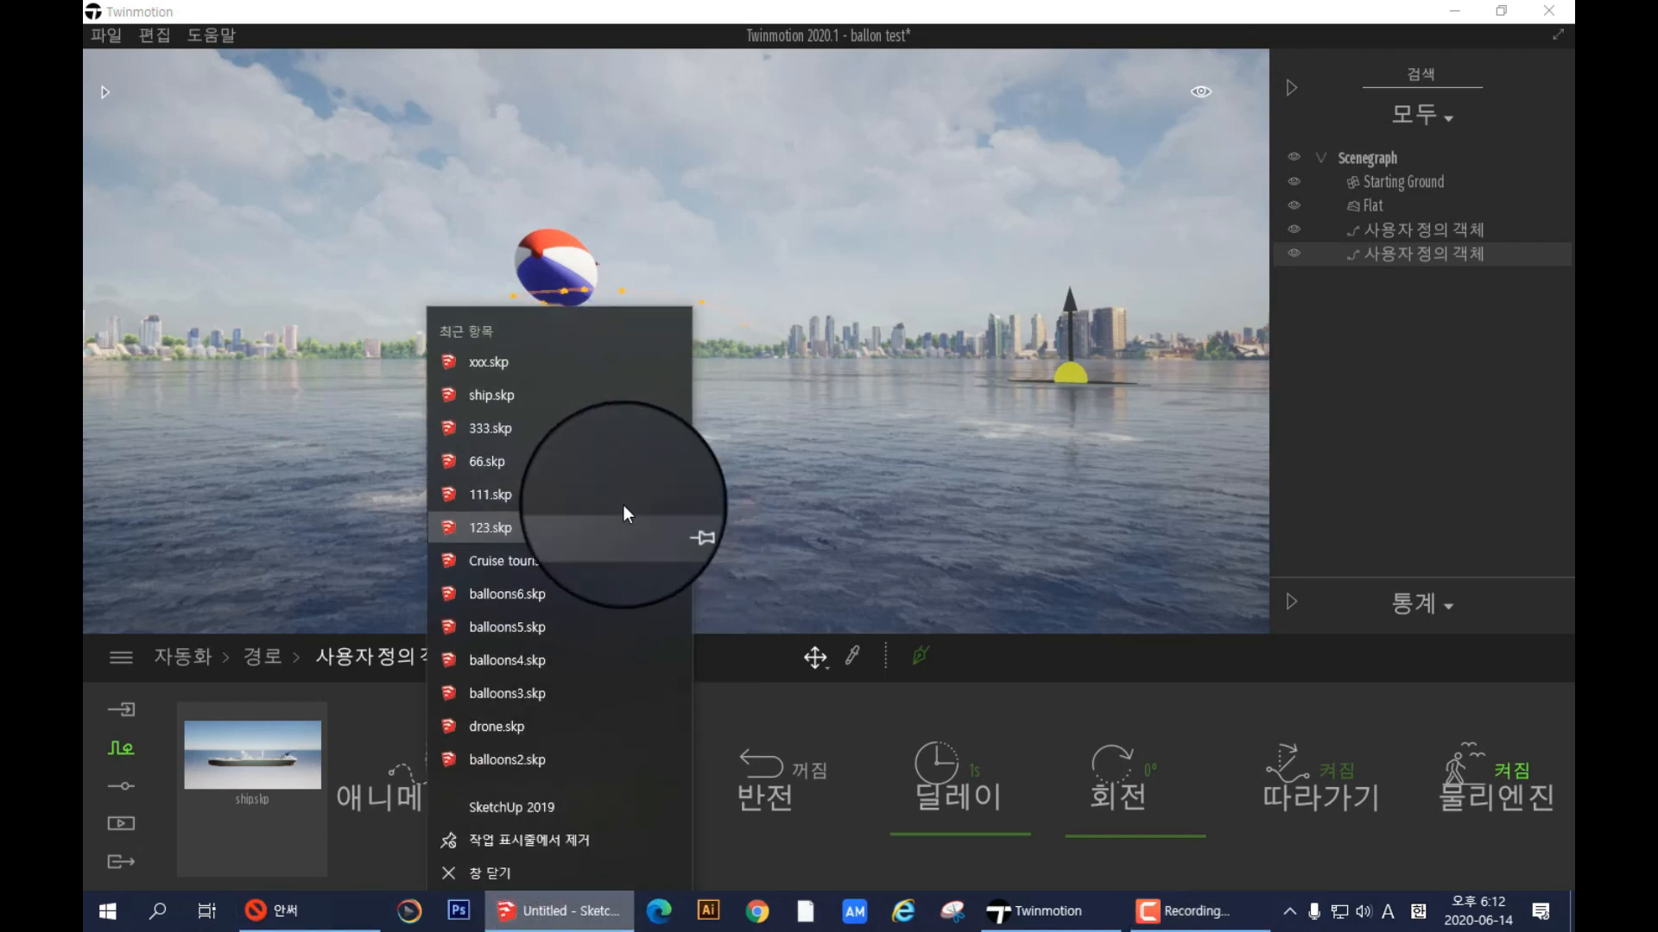
{"action": "left_click", "coordinate": [796, 506]}
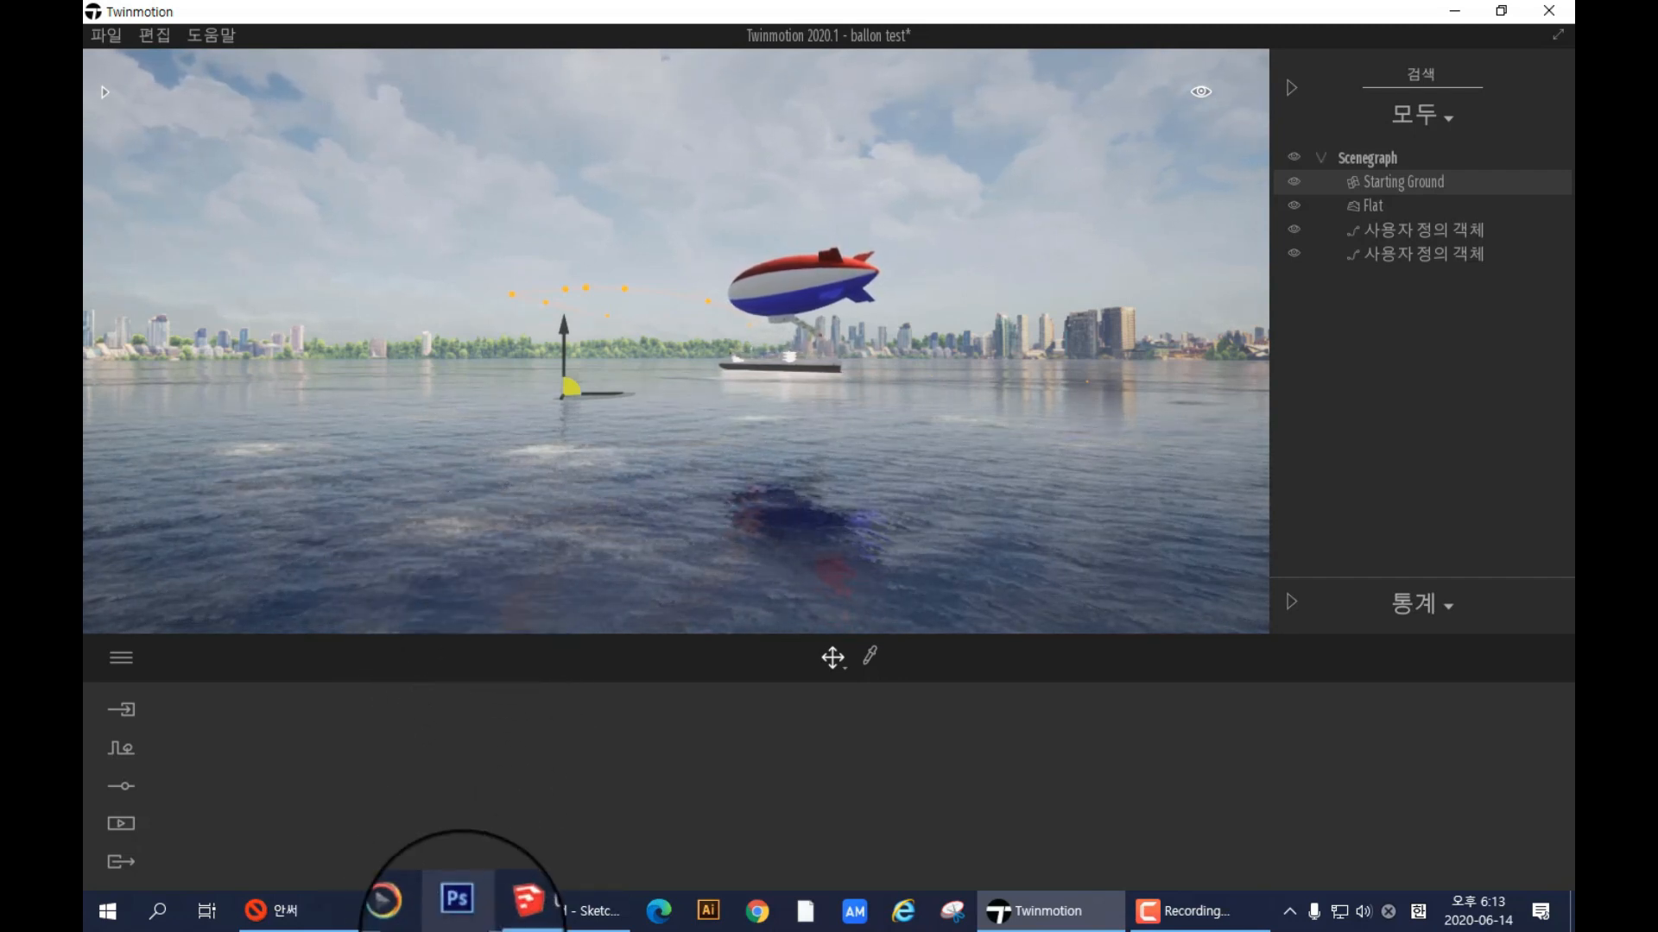
- Switch to SketchUp and search 3D Warehouse for "balloon"
{"action": "left_click", "coordinate": [555, 911]}
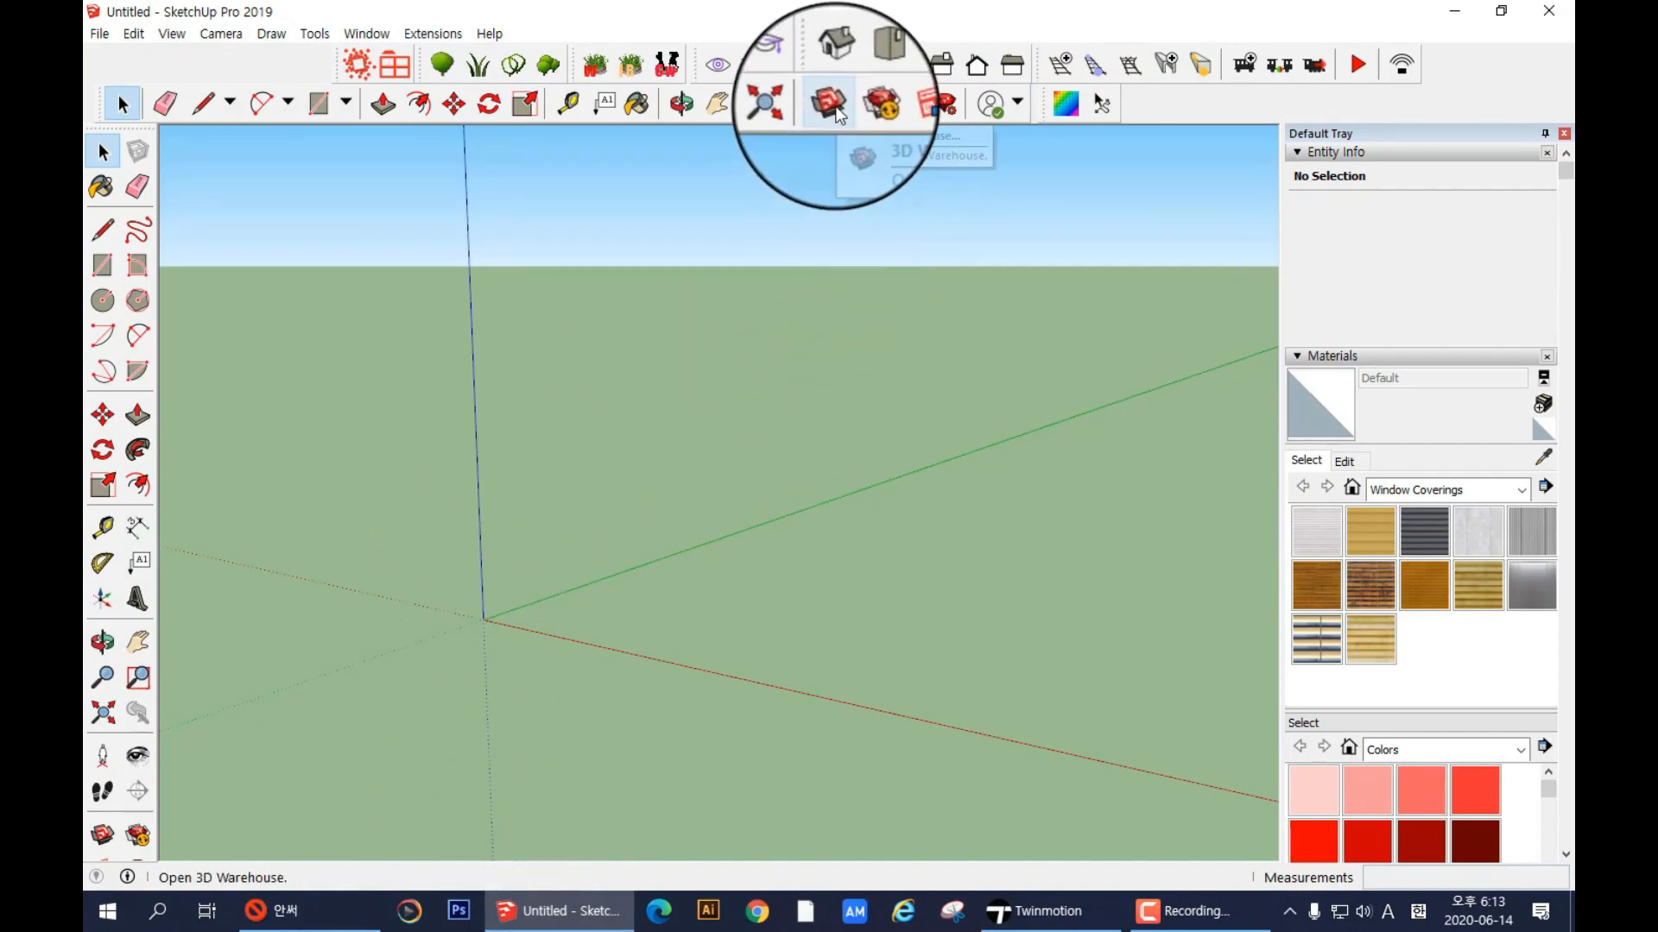
{"action": "left_click", "coordinate": [834, 108]}
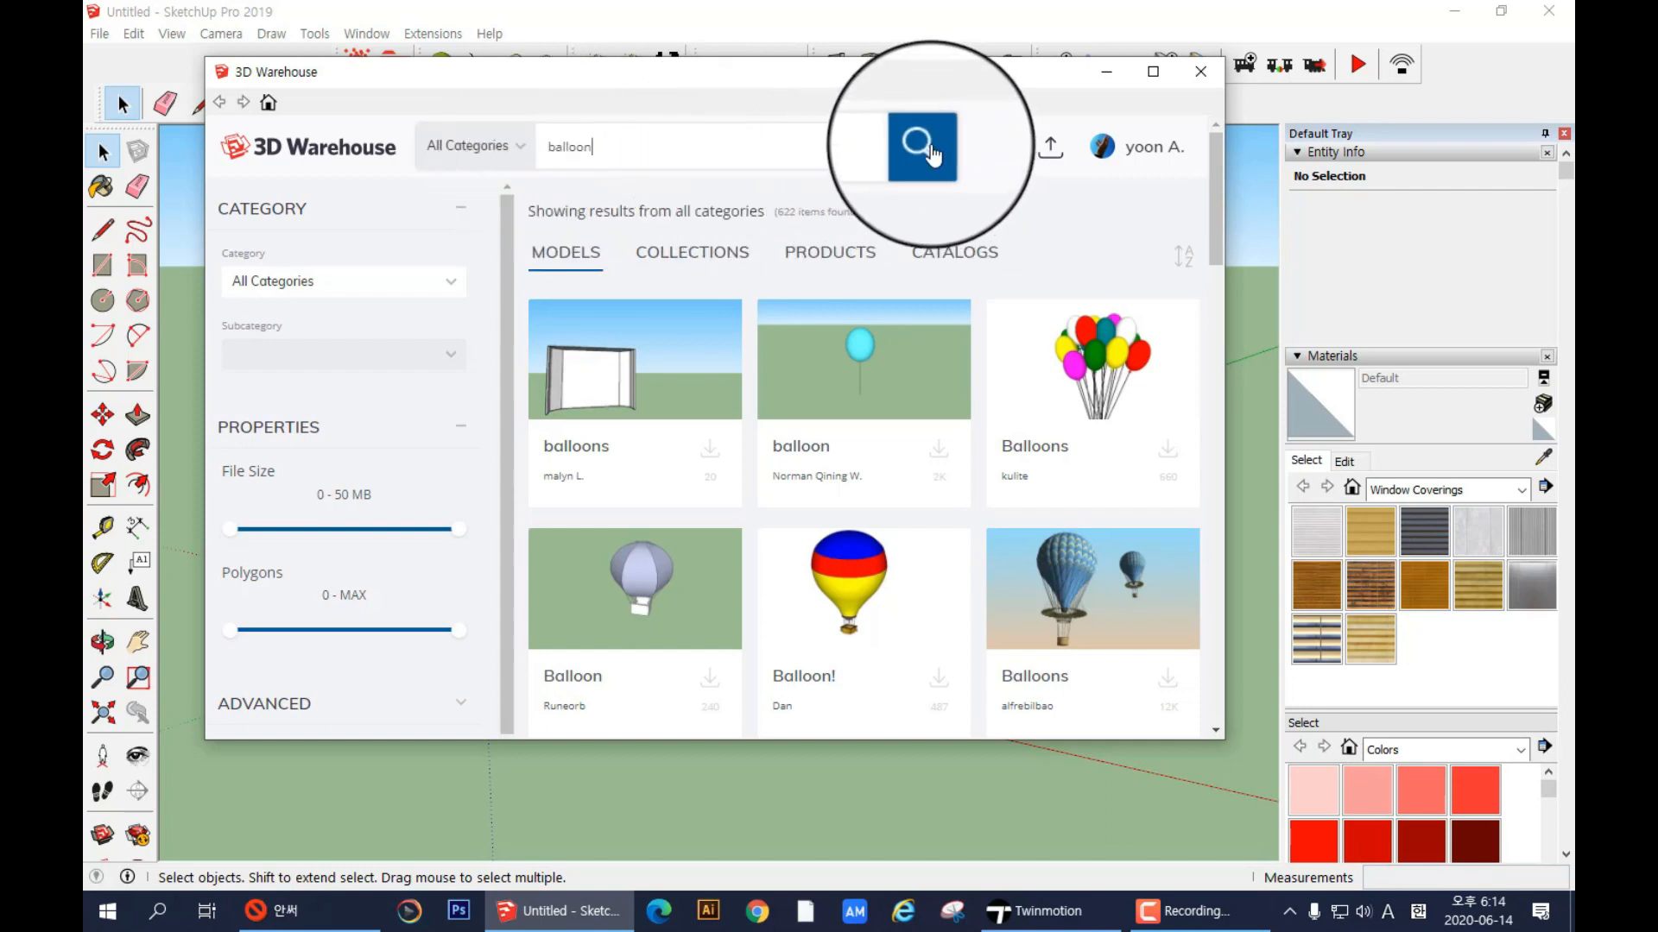
- Look through the balloon models in the 3D Warehouse search results for a suitable hot air balloon
{"action": "scroll", "coordinate": [852, 260], "scroll_direction": "down", "scroll_amount": 10}
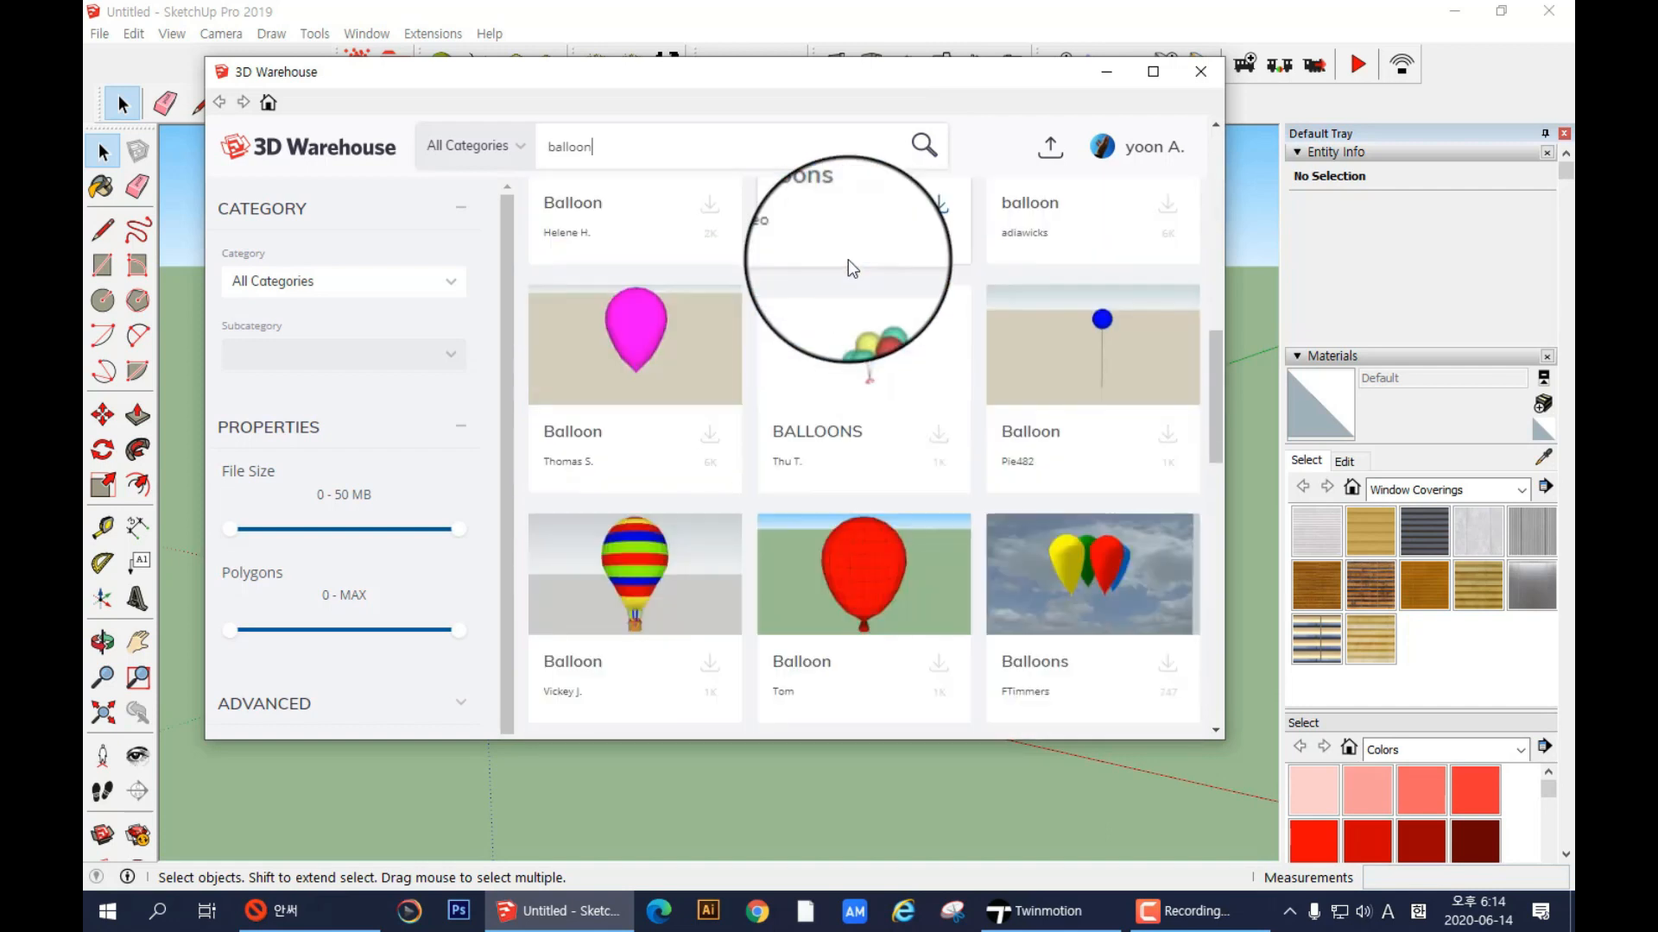
{"action": "scroll", "coordinate": [846, 266], "scroll_direction": "down", "scroll_amount": 4}
{"action": "scroll", "coordinate": [846, 266], "scroll_direction": "up", "scroll_amount": 7}
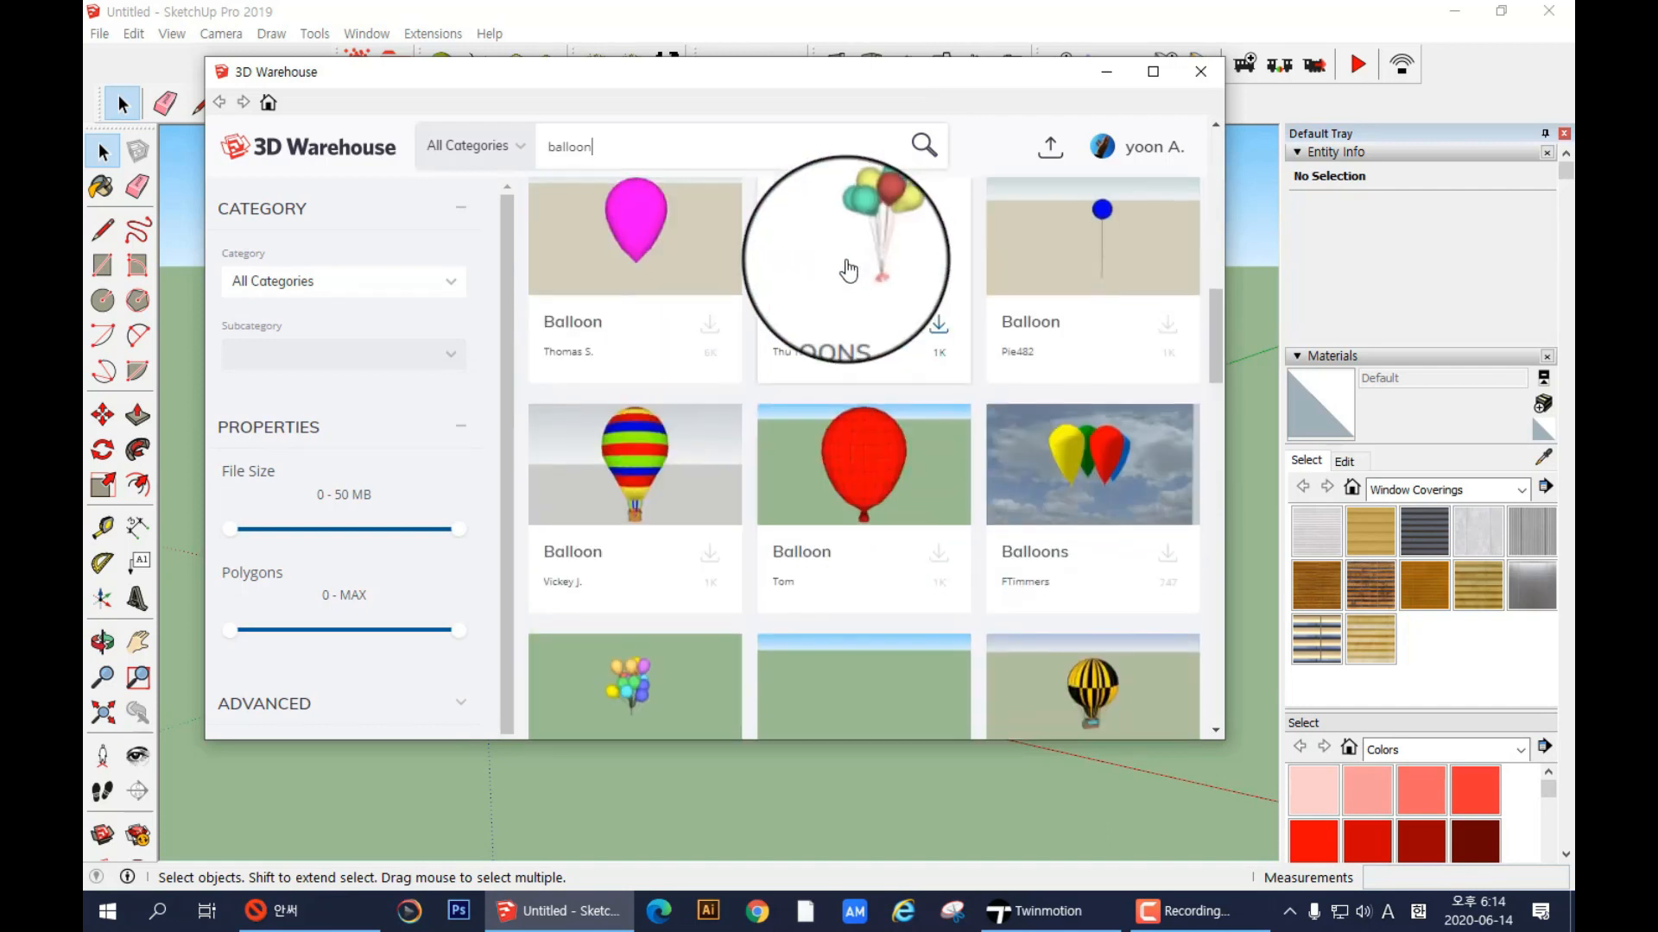
{"action": "scroll", "coordinate": [849, 269], "scroll_direction": "down", "scroll_amount": 9}
{"action": "scroll", "coordinate": [848, 273], "scroll_direction": "down", "scroll_amount": 4}
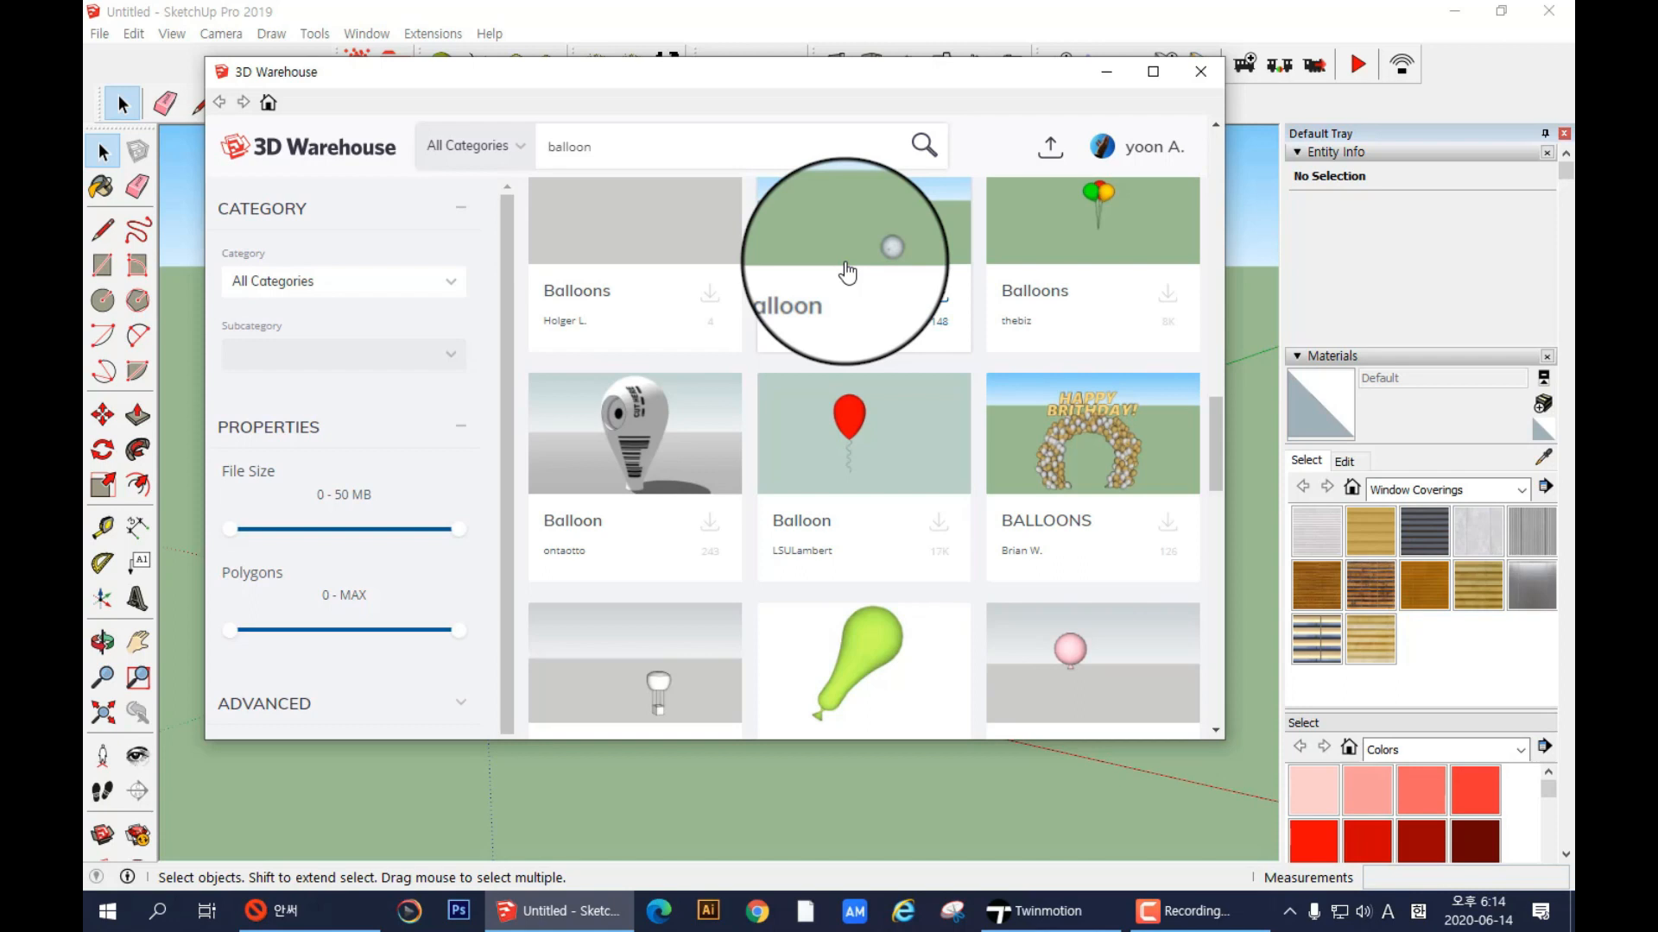
{"action": "scroll", "coordinate": [847, 273], "scroll_direction": "down", "scroll_amount": 8}
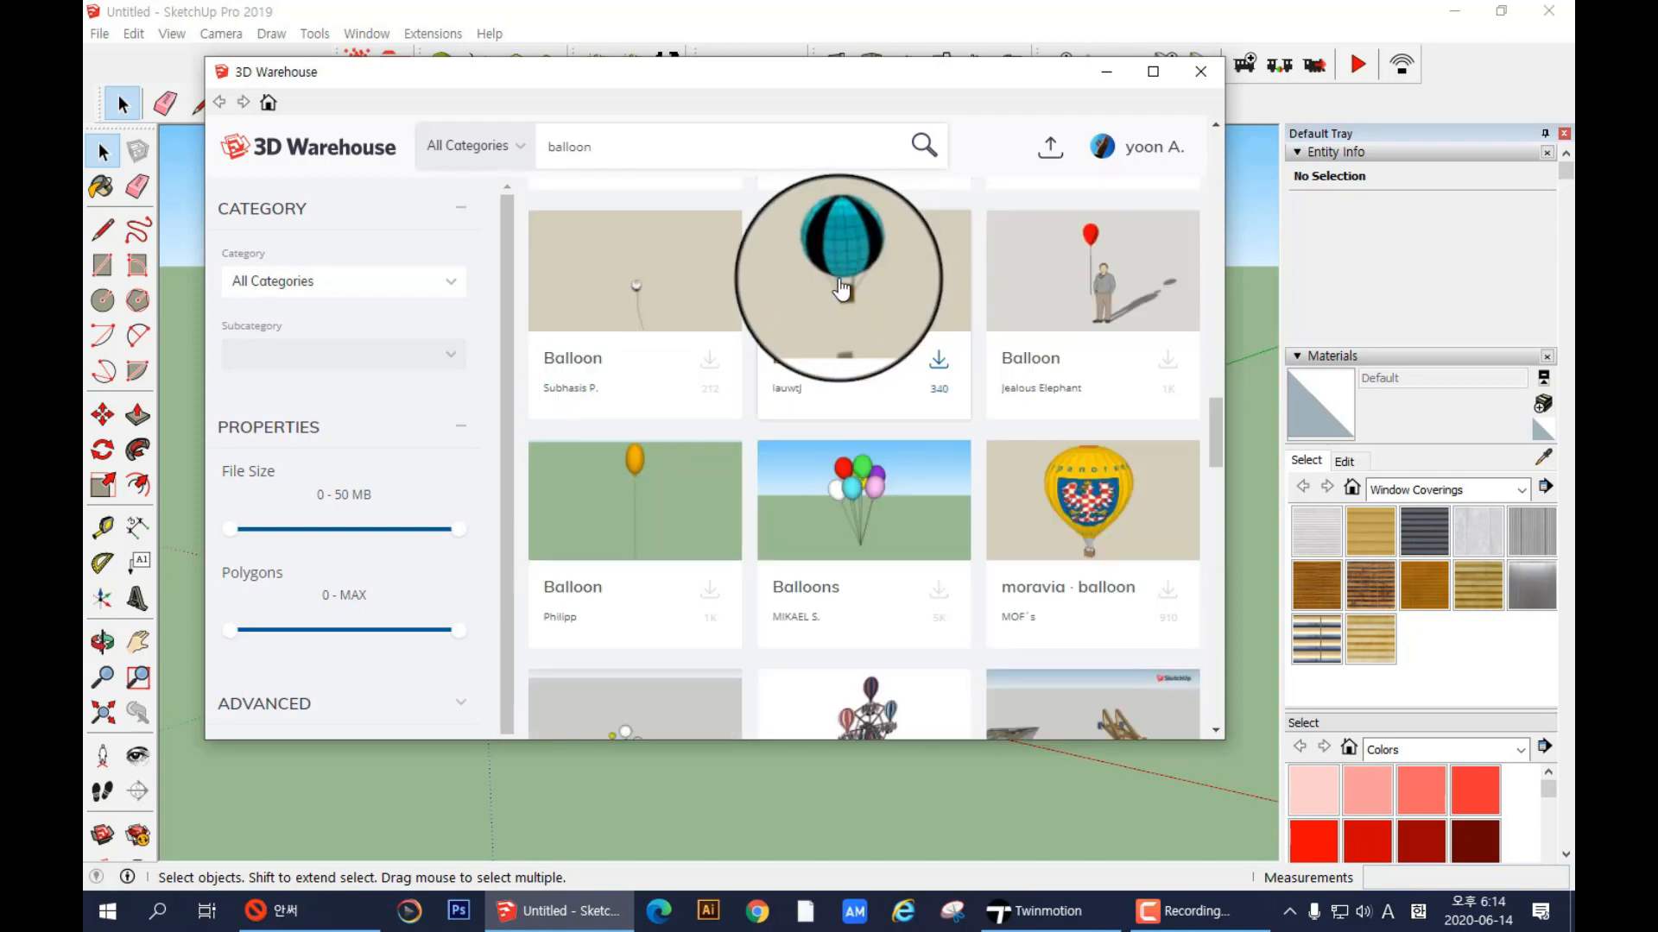
{"action": "scroll", "coordinate": [841, 289], "scroll_direction": "down", "scroll_amount": 6}
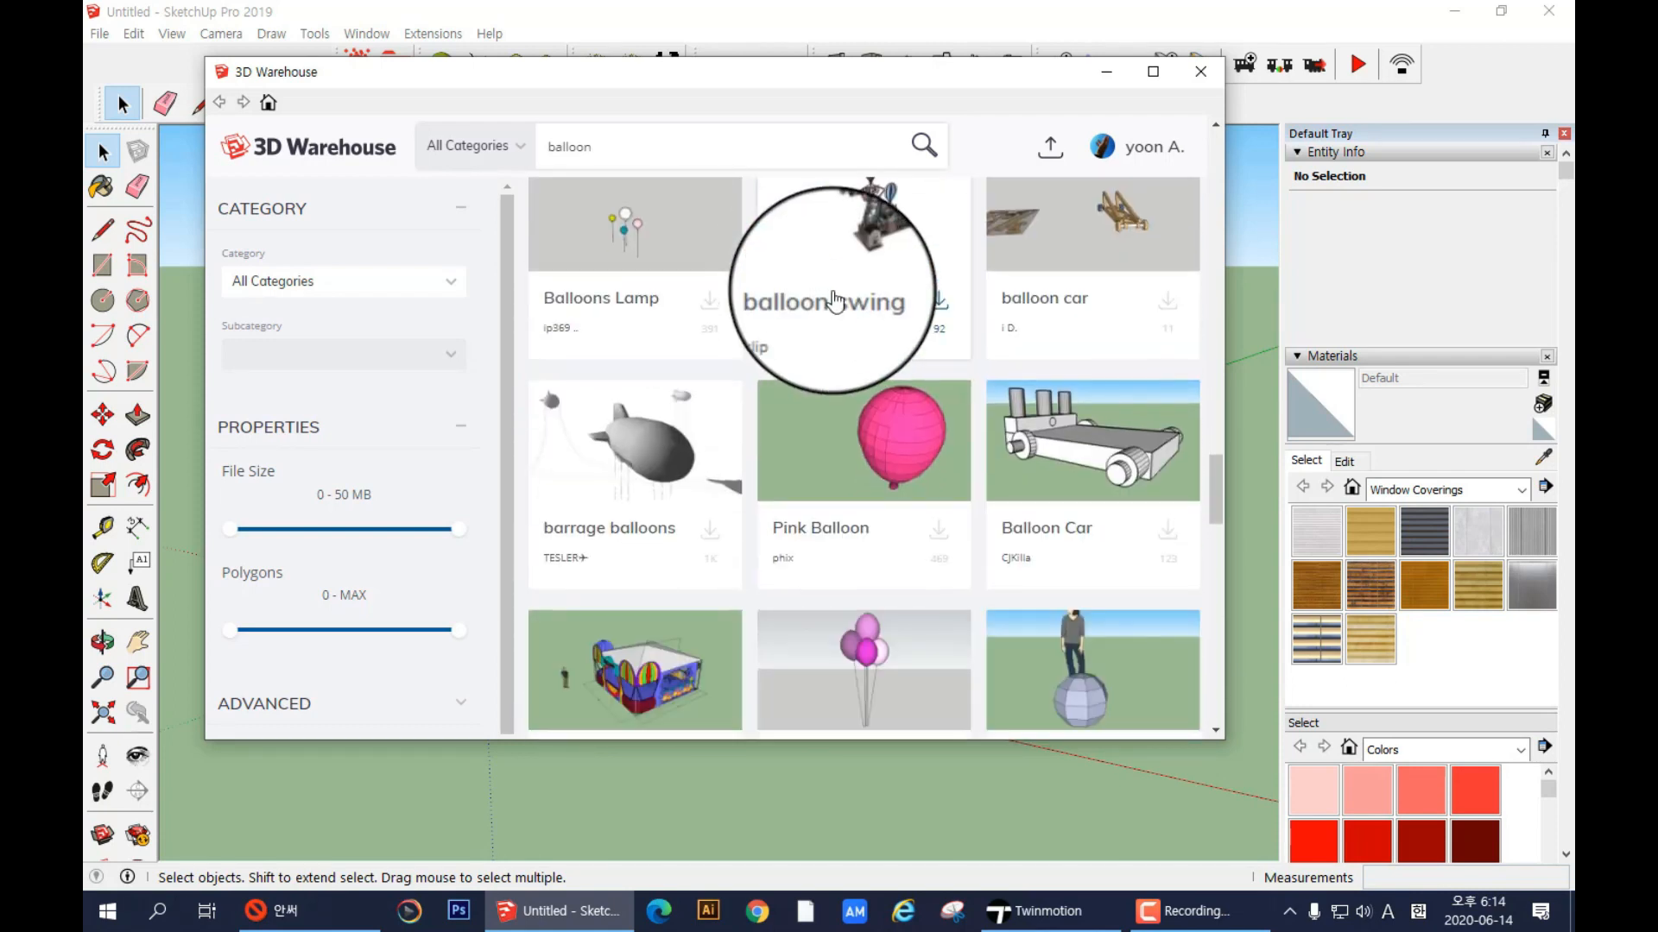
{"action": "scroll", "coordinate": [835, 302], "scroll_direction": "down", "scroll_amount": 10}
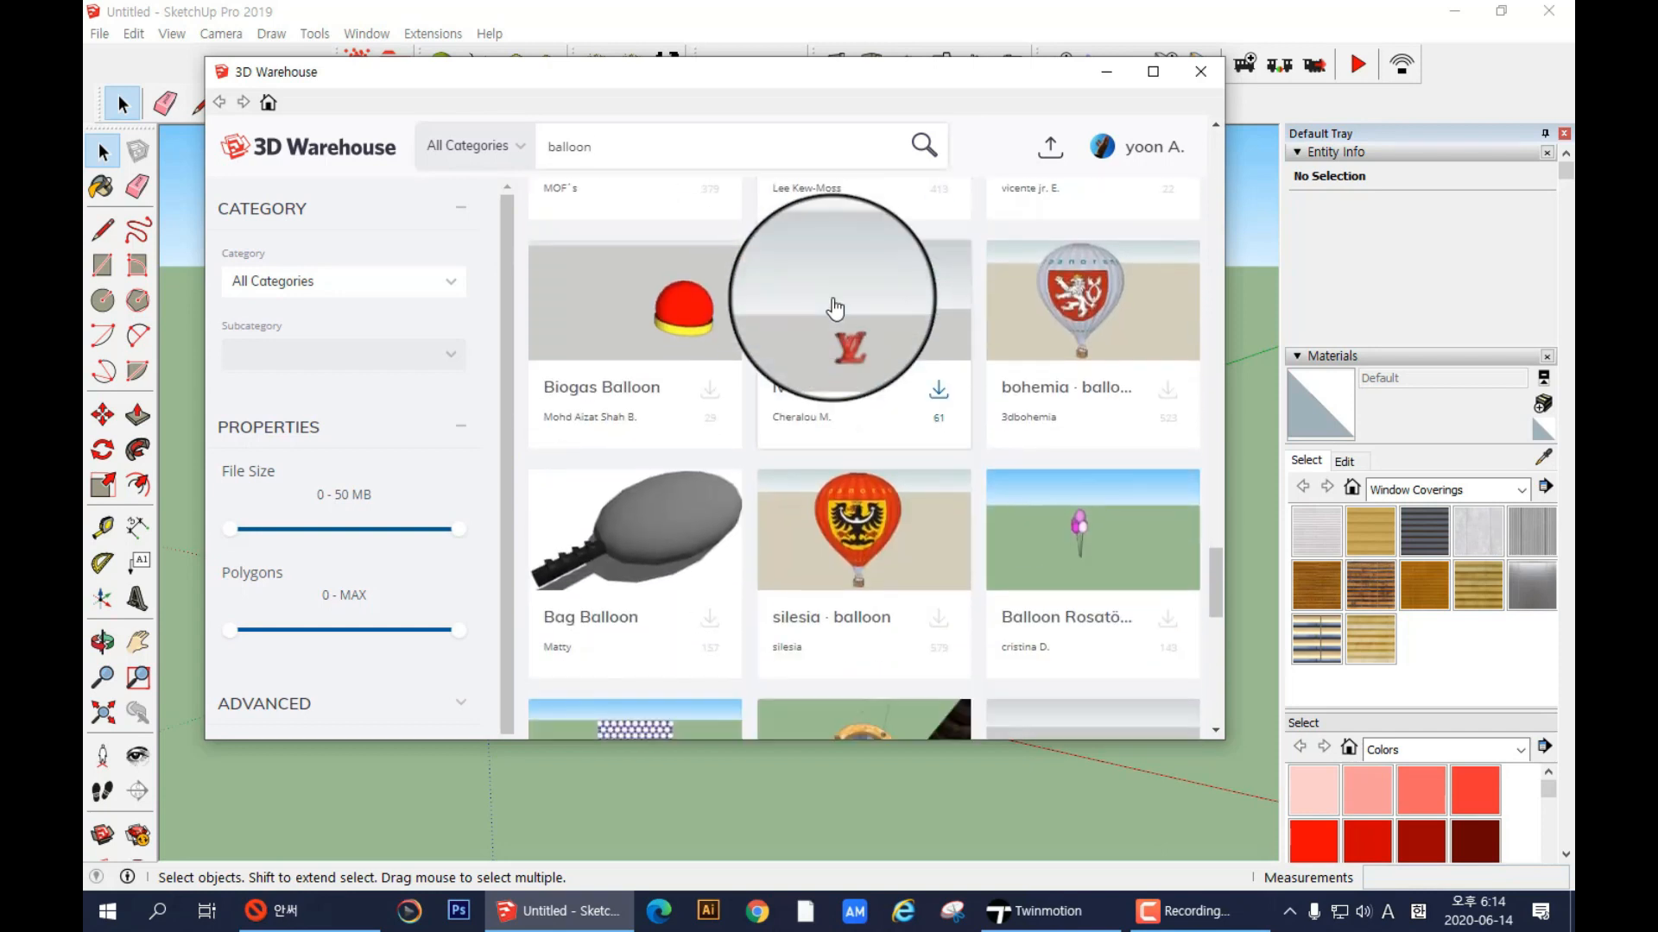
{"action": "scroll", "coordinate": [835, 308], "scroll_direction": "down", "scroll_amount": 5}
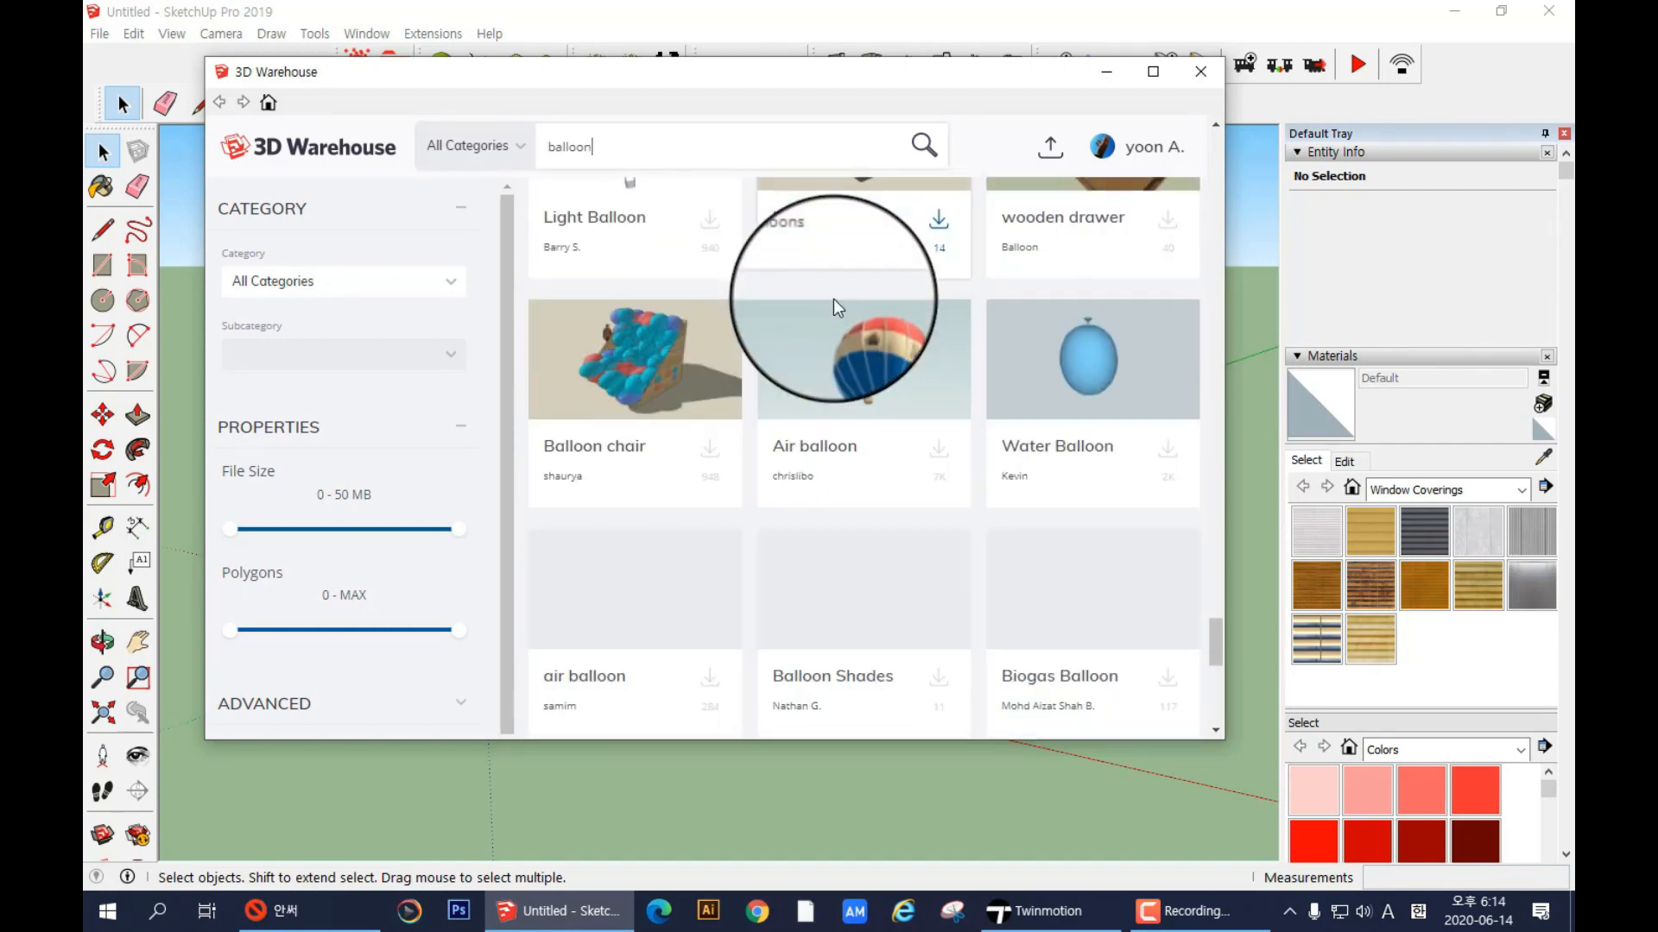
{"action": "scroll", "coordinate": [834, 308], "scroll_direction": "down", "scroll_amount": 2}
{"action": "scroll", "coordinate": [835, 307], "scroll_direction": "up", "scroll_amount": 9}
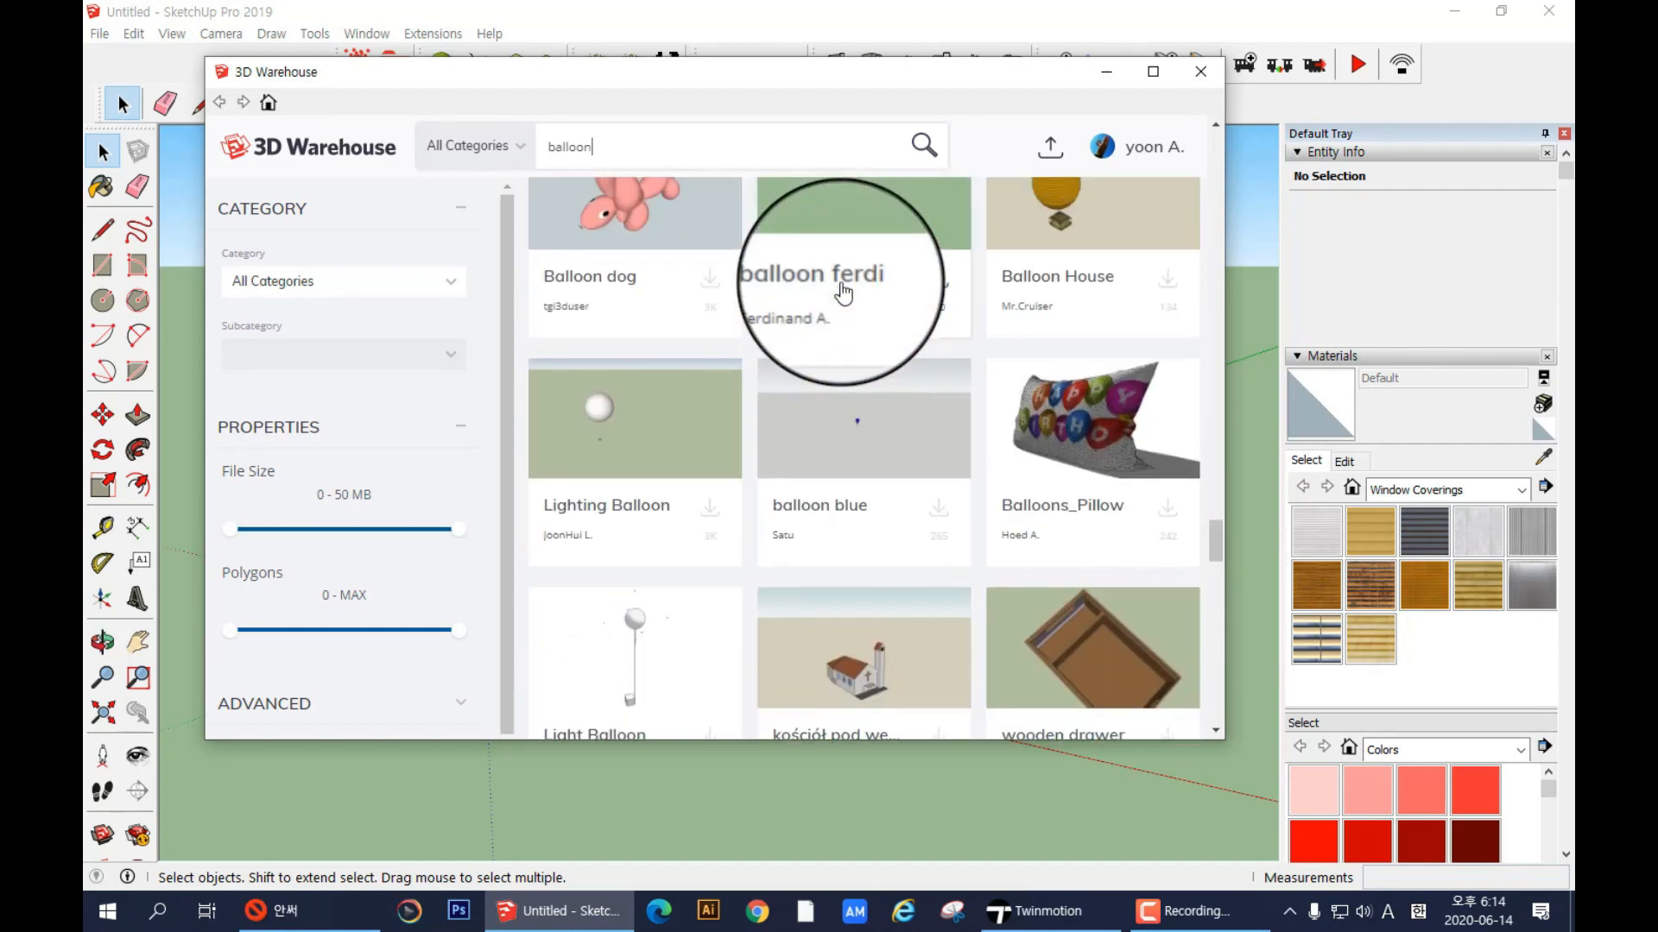
{"action": "scroll", "coordinate": [839, 302], "scroll_direction": "down", "scroll_amount": 10}
{"action": "scroll", "coordinate": [842, 298], "scroll_direction": "up", "scroll_amount": 7}
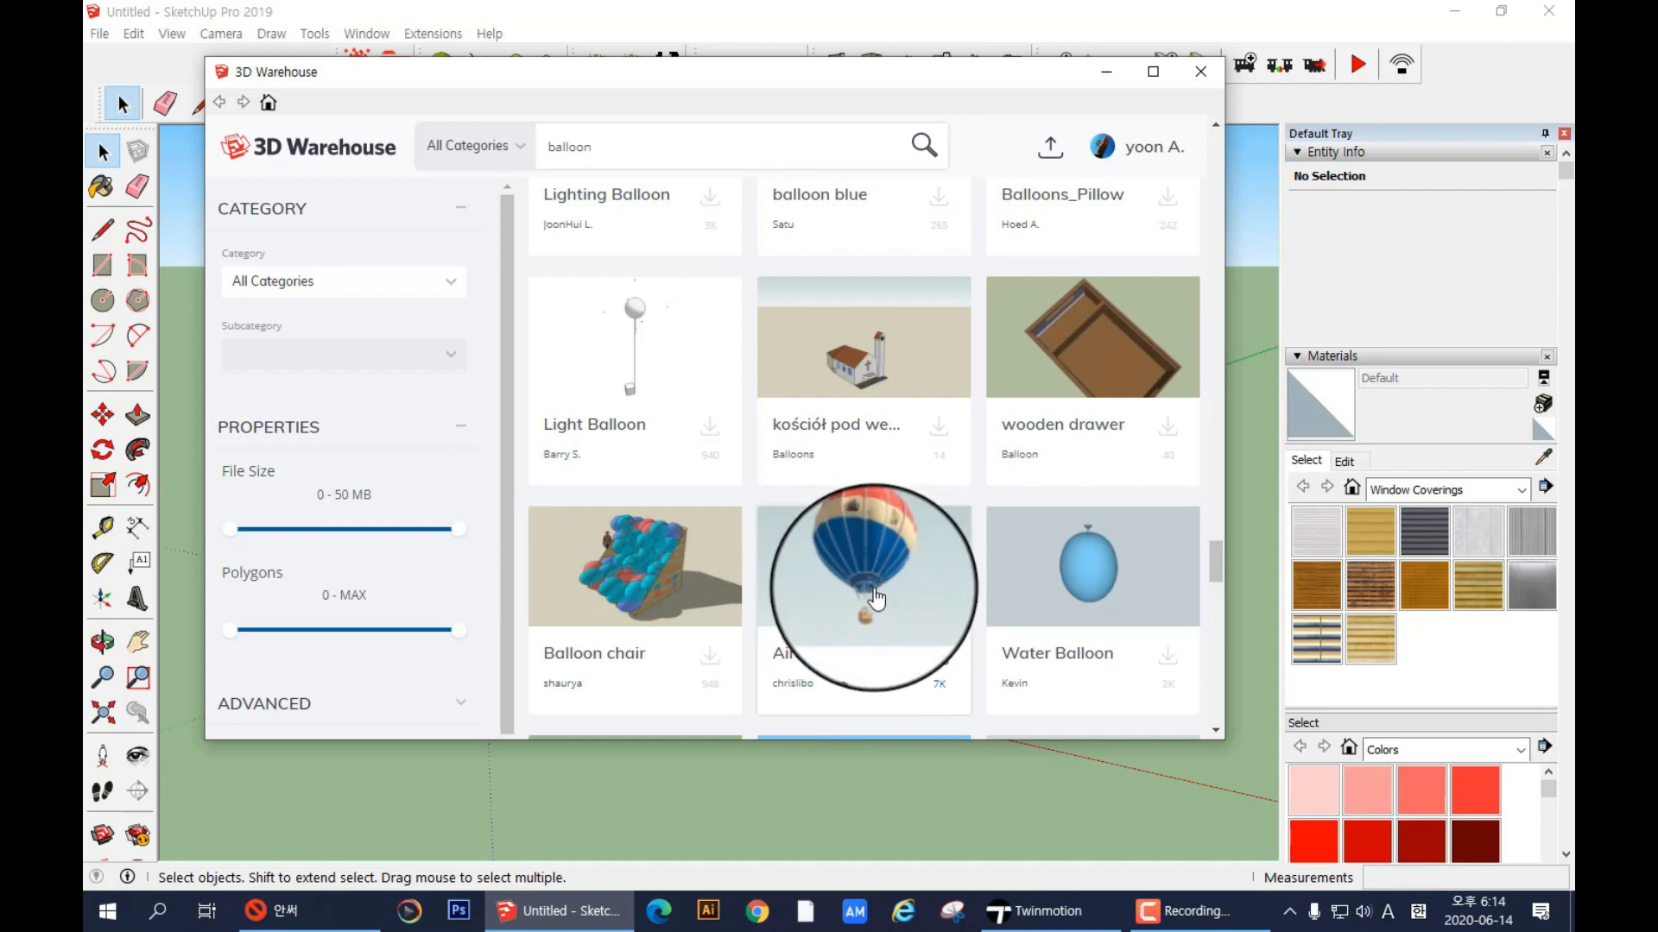
{"action": "scroll", "coordinate": [875, 598], "scroll_direction": "up", "scroll_amount": 3}
{"action": "scroll", "coordinate": [863, 615], "scroll_direction": "down", "scroll_amount": 4}
{"action": "scroll", "coordinate": [876, 553], "scroll_direction": "up", "scroll_amount": 1}
{"action": "scroll", "coordinate": [869, 535], "scroll_direction": "up", "scroll_amount": 1}
{"action": "scroll", "coordinate": [872, 533], "scroll_direction": "down", "scroll_amount": 3}
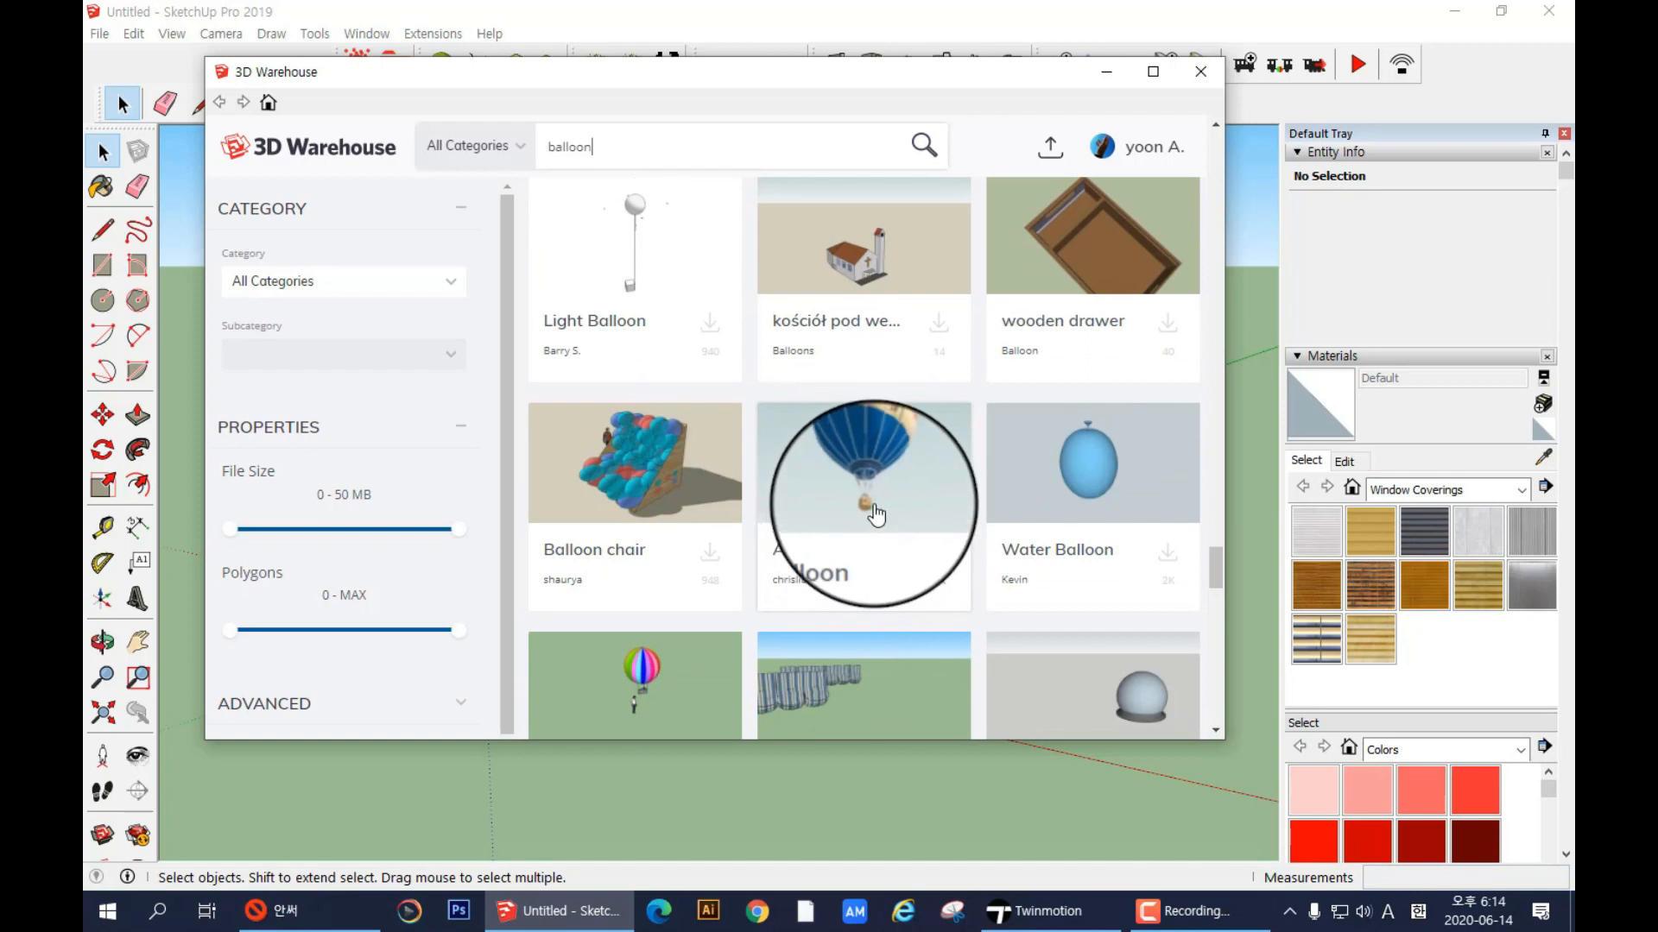
{"action": "scroll", "coordinate": [872, 516], "scroll_direction": "down", "scroll_amount": 1}
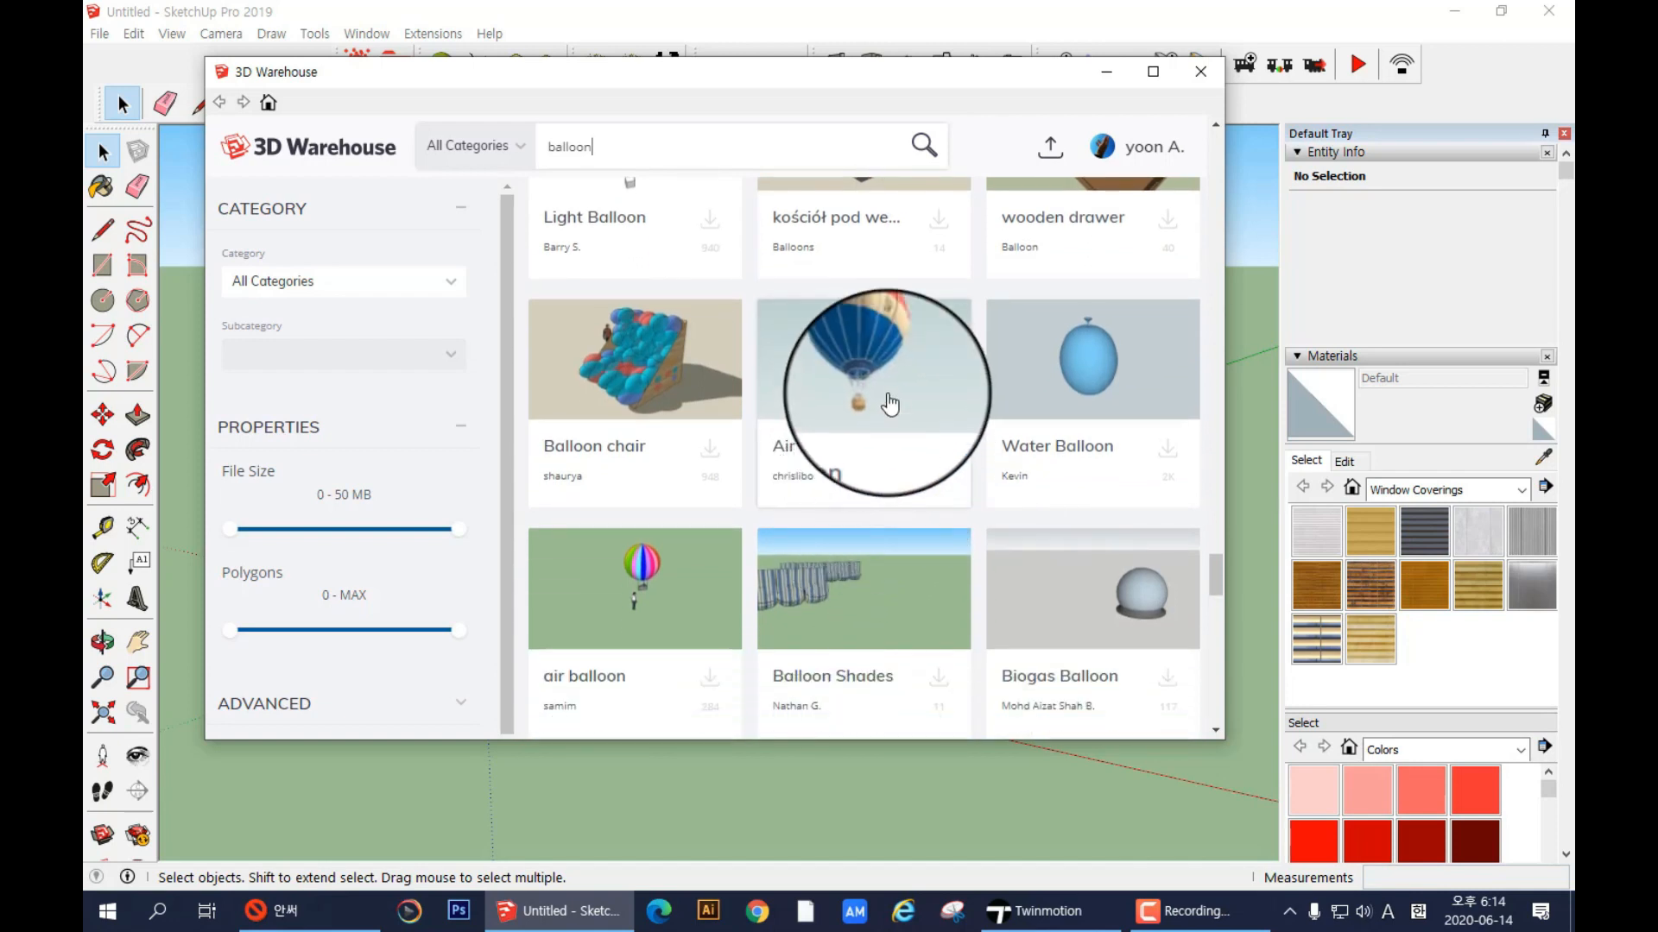
{"action": "scroll", "coordinate": [872, 405], "scroll_direction": "up", "scroll_amount": 1}
{"action": "scroll", "coordinate": [857, 484], "scroll_direction": "down", "scroll_amount": 3}
{"action": "scroll", "coordinate": [858, 484], "scroll_direction": "down", "scroll_amount": 8}
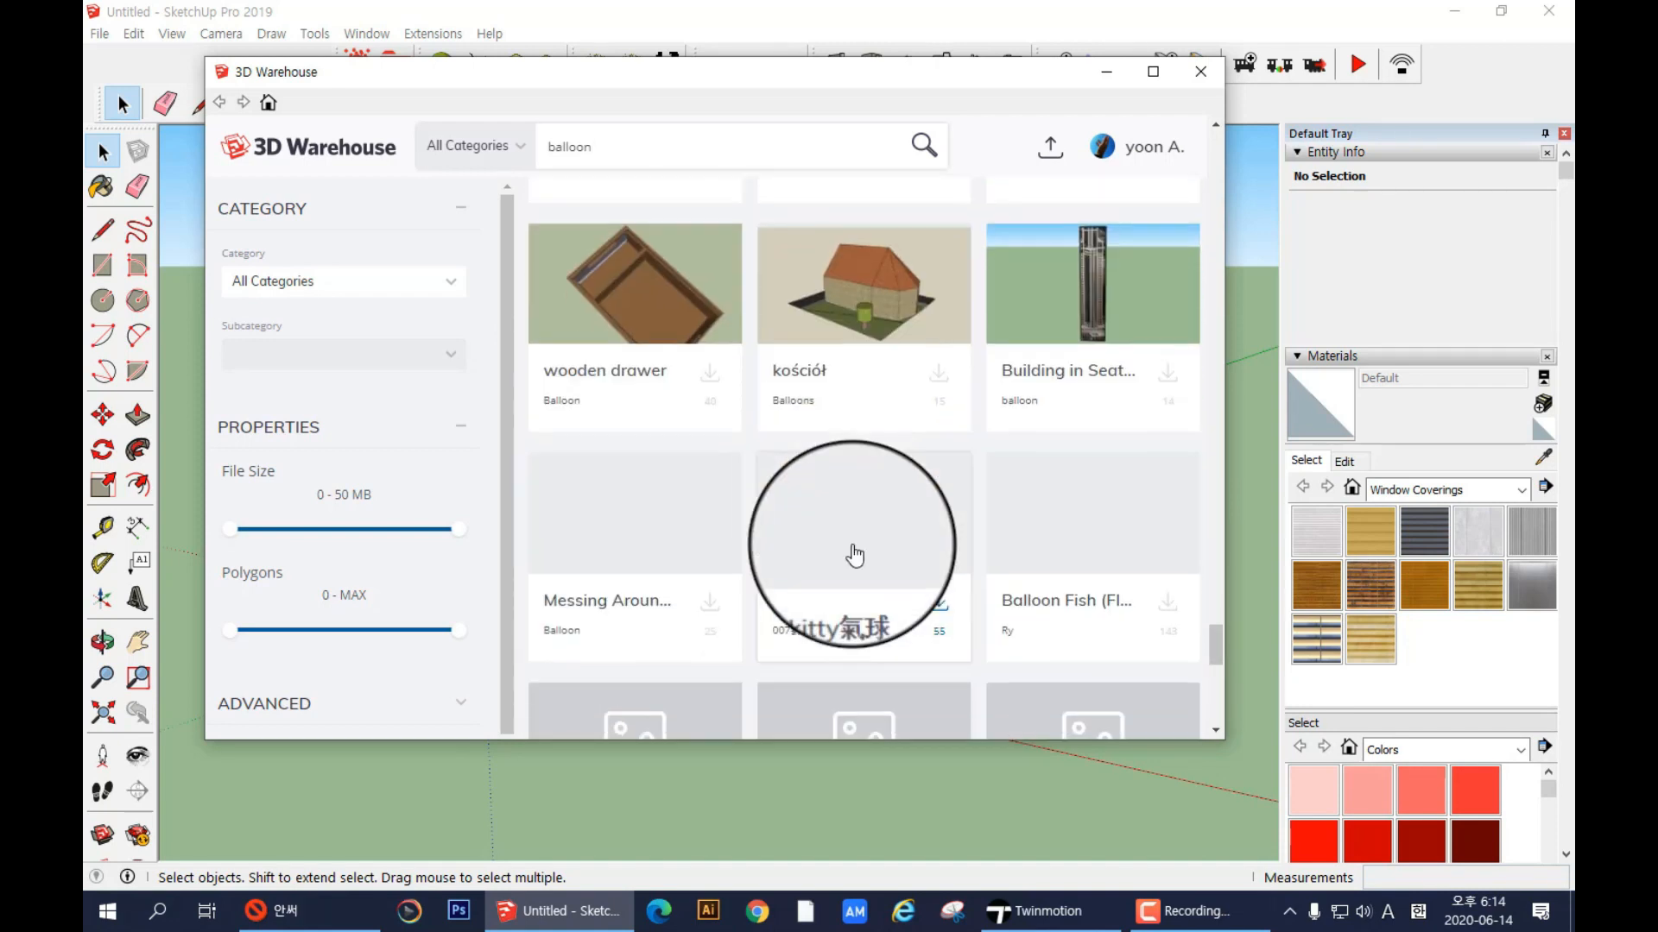
{"action": "scroll", "coordinate": [858, 550], "scroll_direction": "down", "scroll_amount": 9}
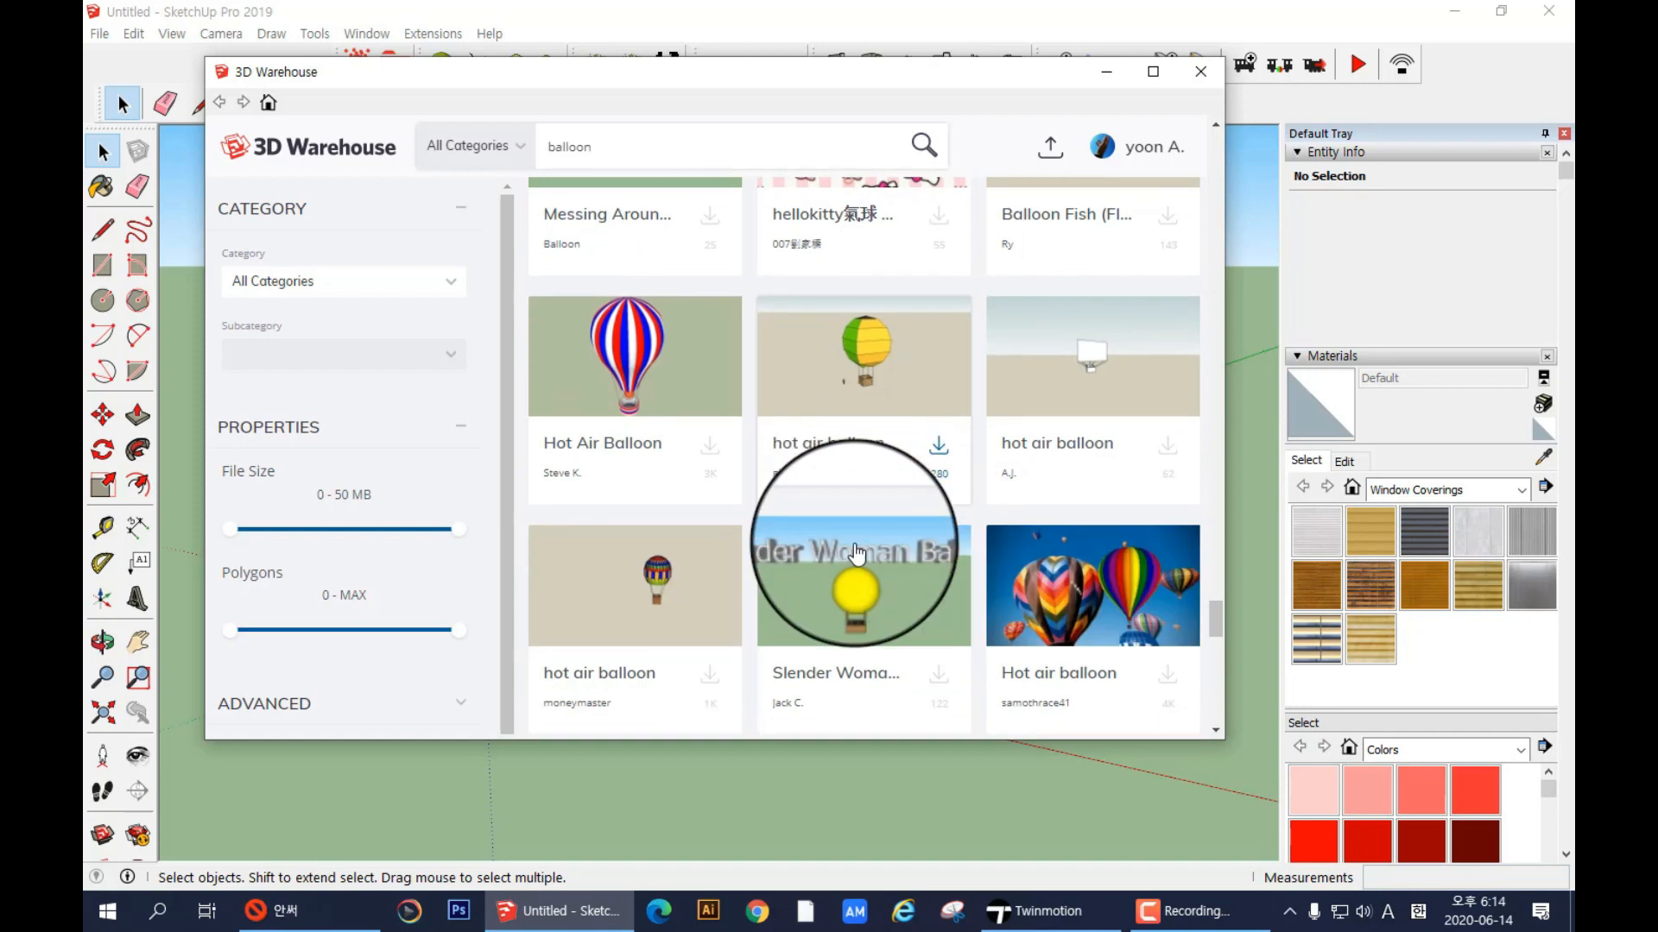
{"action": "scroll", "coordinate": [857, 559], "scroll_direction": "down", "scroll_amount": 10}
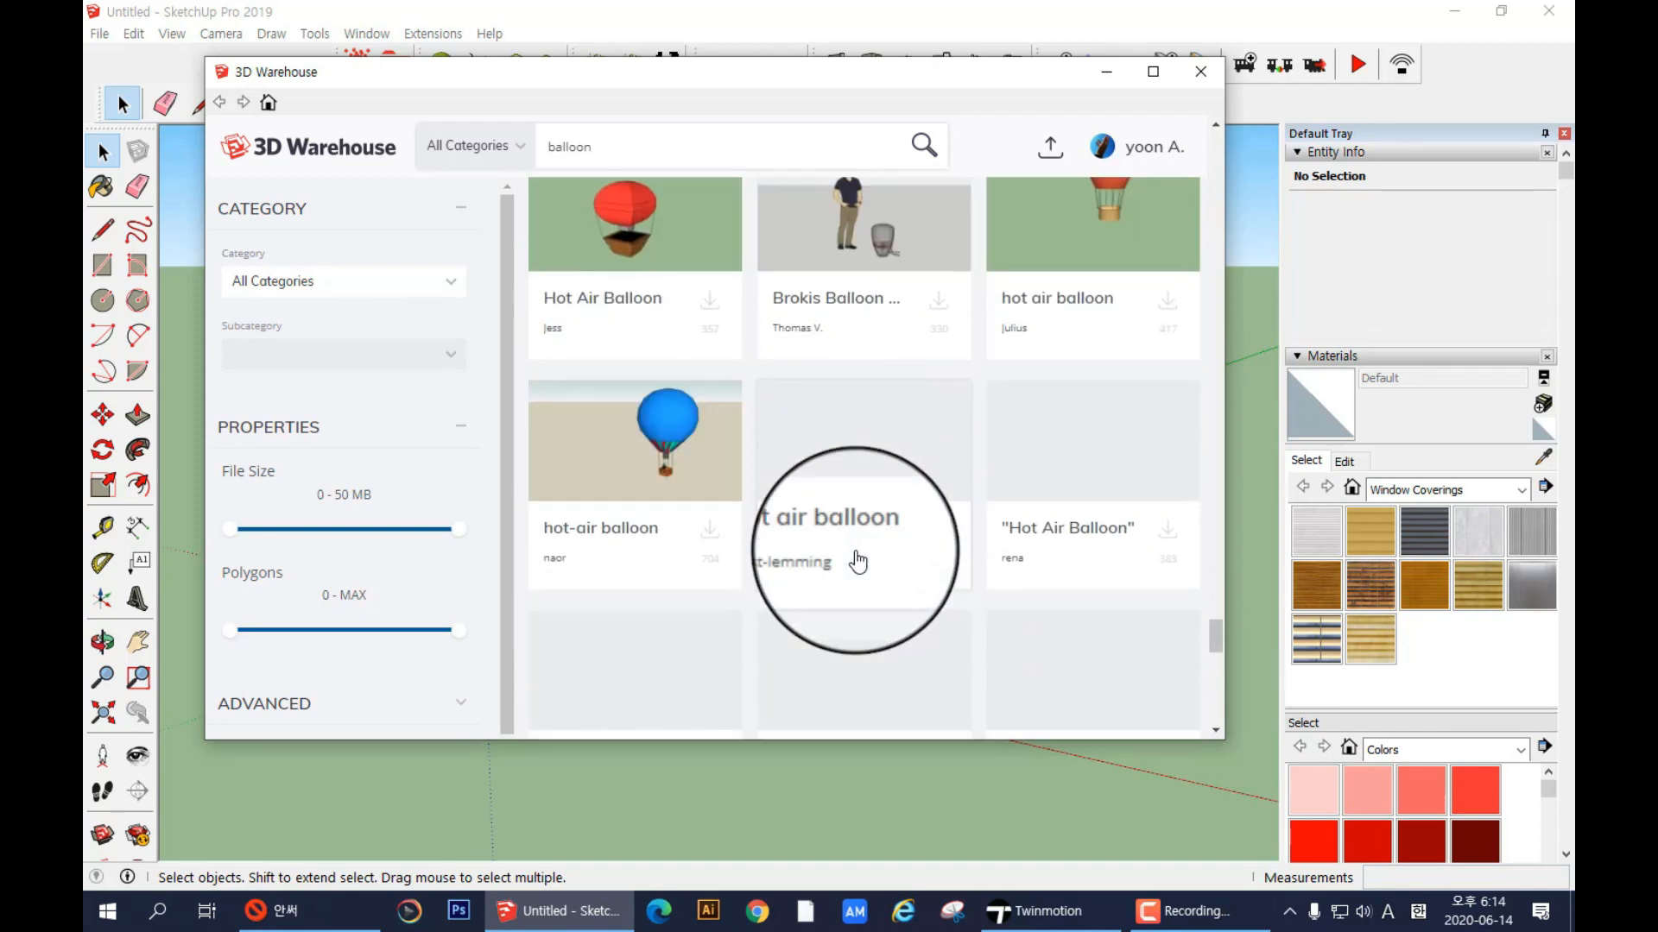
{"action": "scroll", "coordinate": [853, 572], "scroll_direction": "down", "scroll_amount": 3}
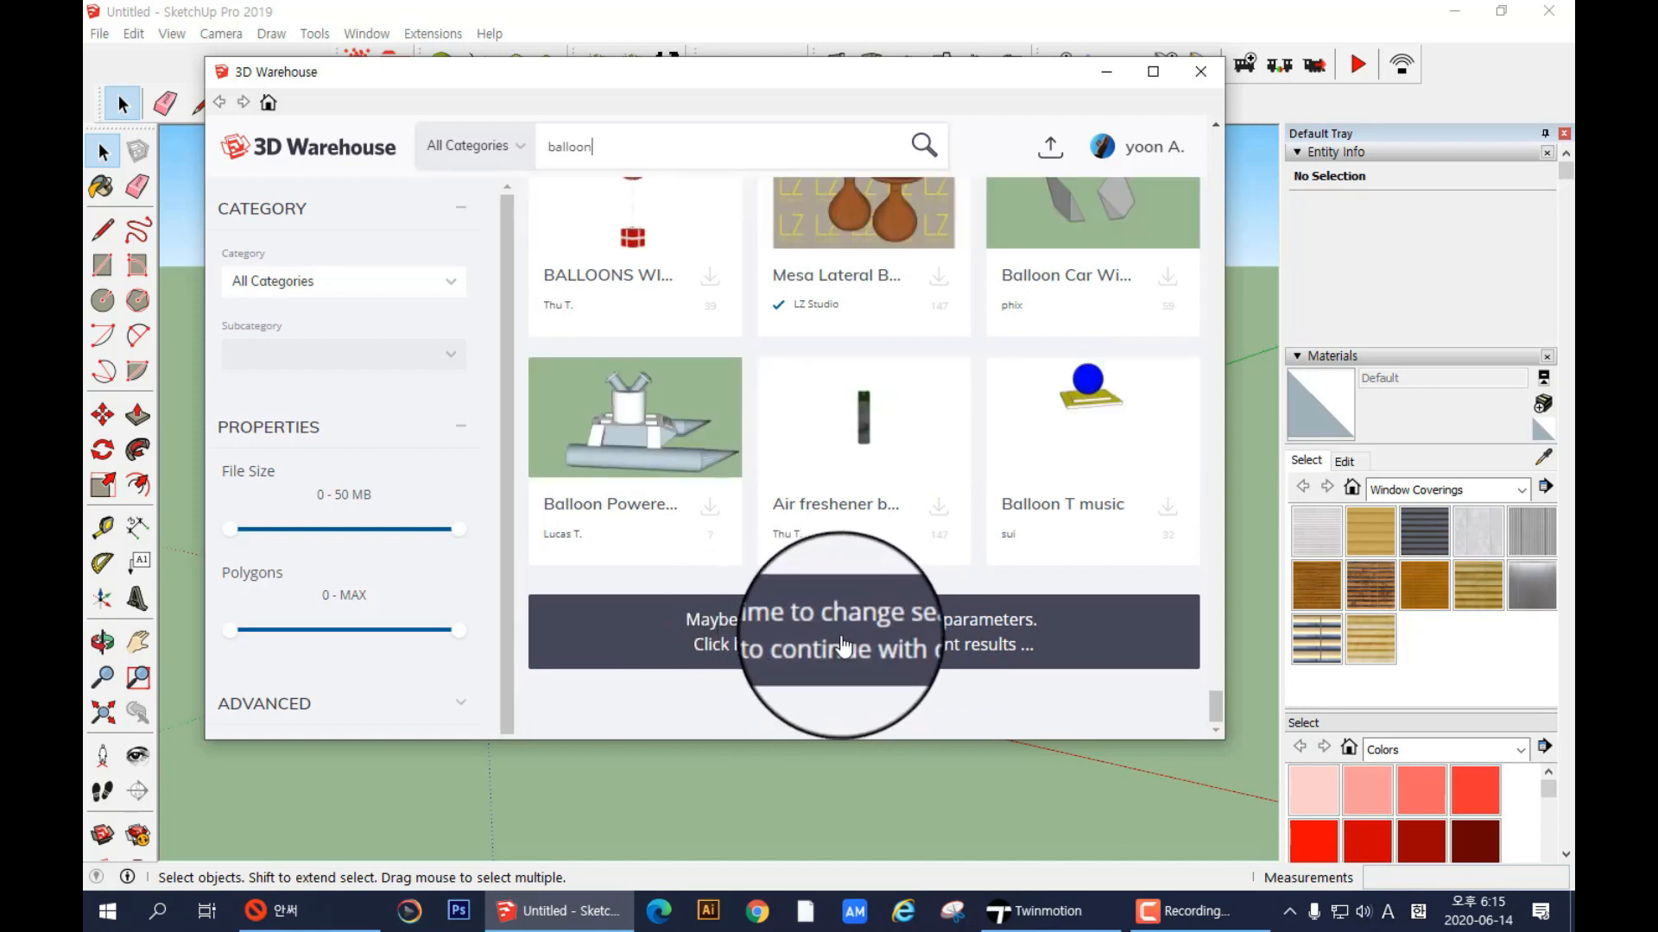
- Load further balloon results beyond the end of the list and browse the additional hot air balloon models
{"action": "left_click", "coordinate": [852, 643]}
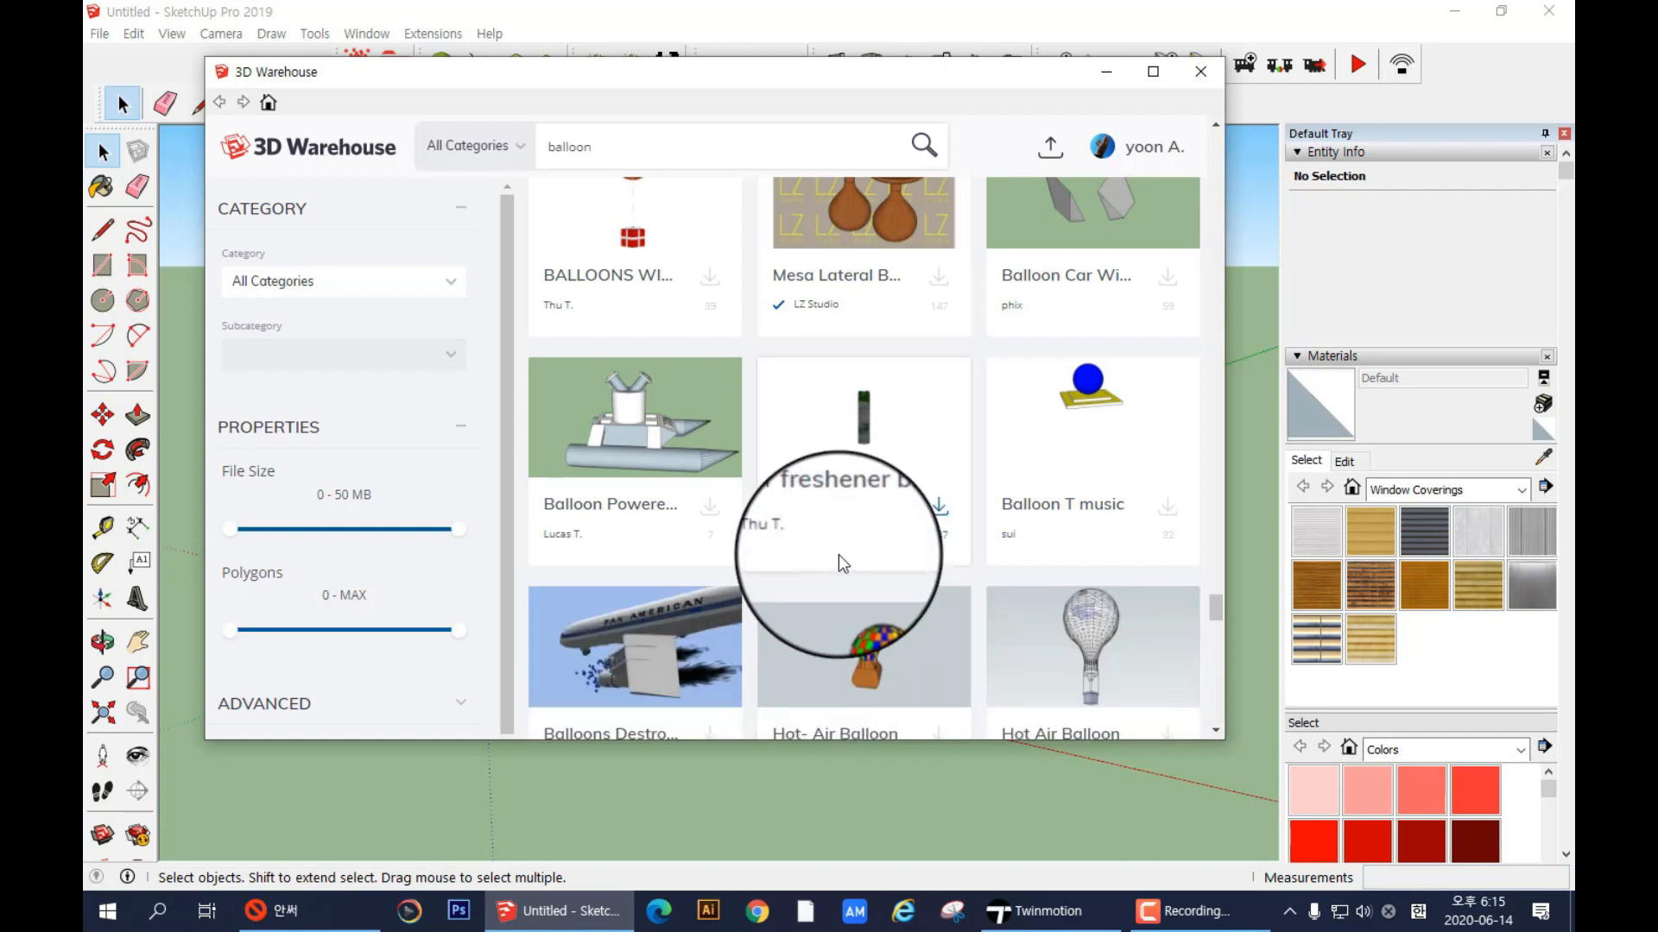
{"action": "scroll", "coordinate": [843, 563], "scroll_direction": "down", "scroll_amount": 3}
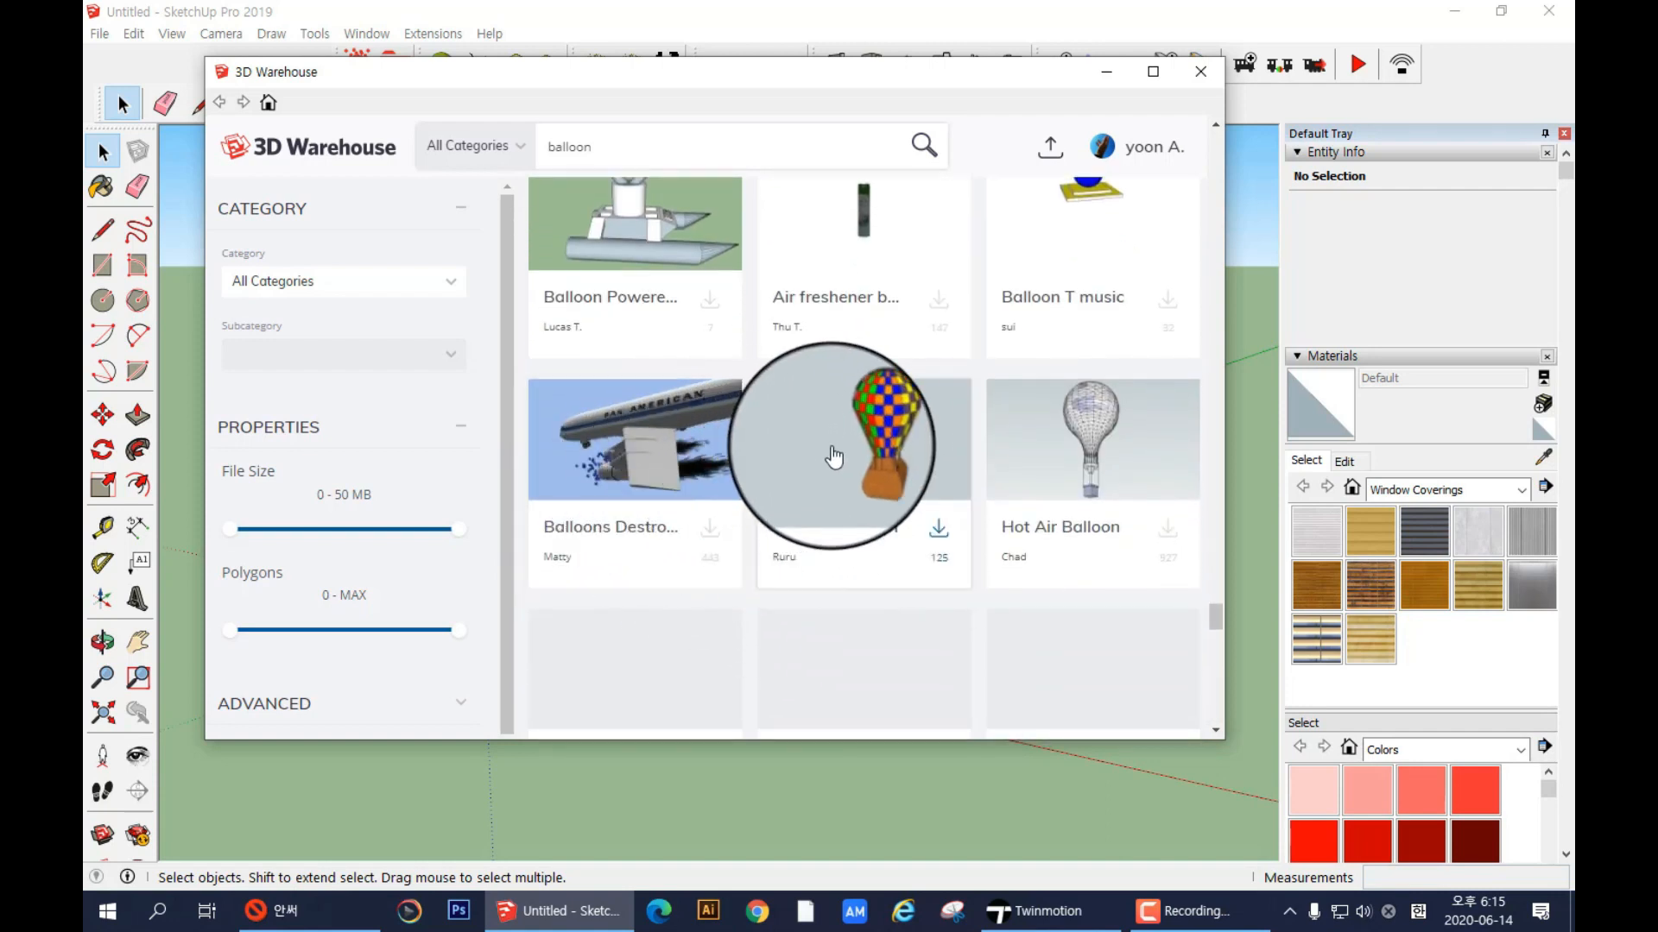
{"action": "scroll", "coordinate": [833, 456], "scroll_direction": "down", "scroll_amount": 2}
{"action": "scroll", "coordinate": [853, 486], "scroll_direction": "down", "scroll_amount": 3}
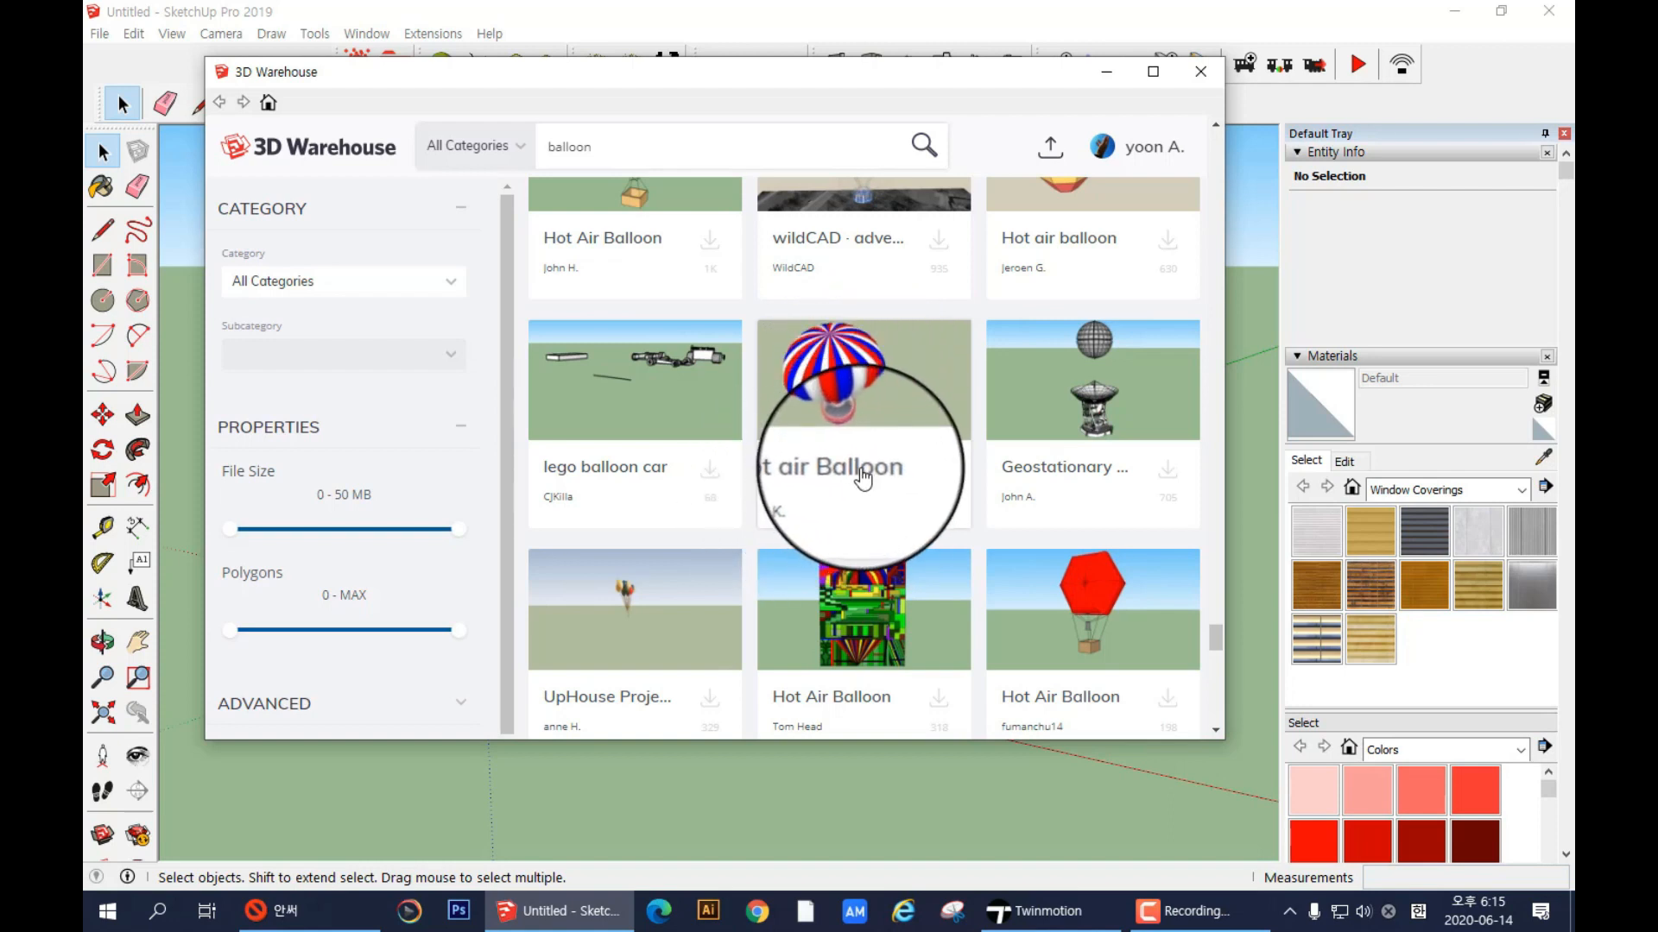
- Download the red, white and blue striped "Hot air Balloon" directly into the SketchUp model and place it near the origin
{"action": "left_click", "coordinate": [842, 402]}
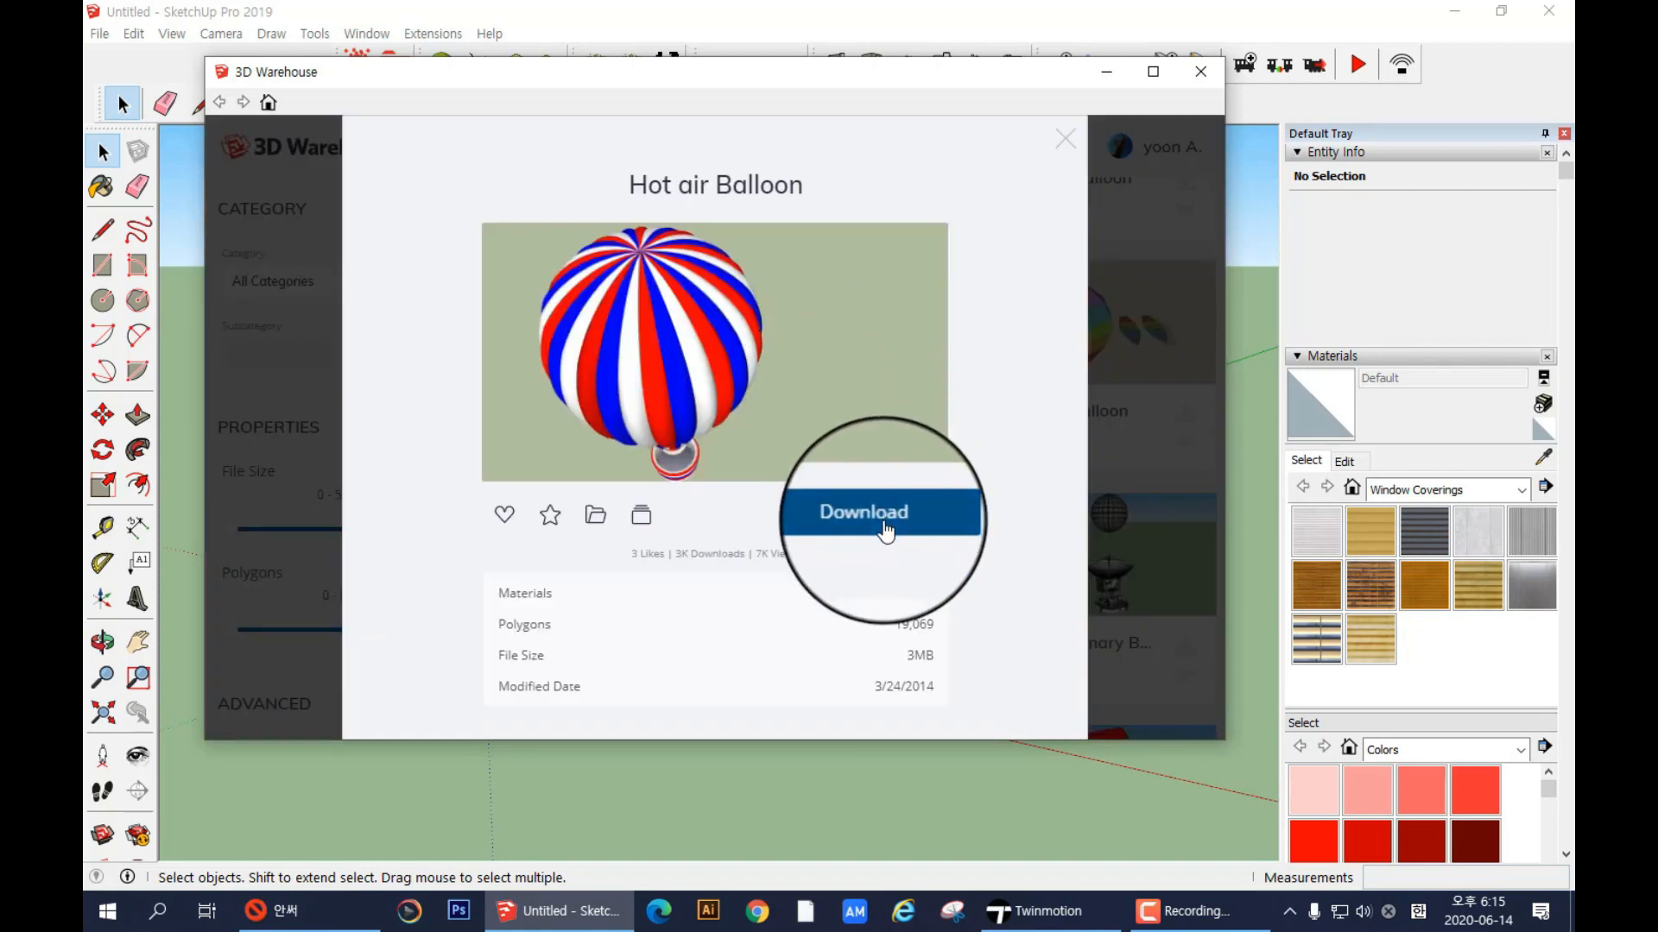
{"action": "left_click", "coordinate": [885, 522]}
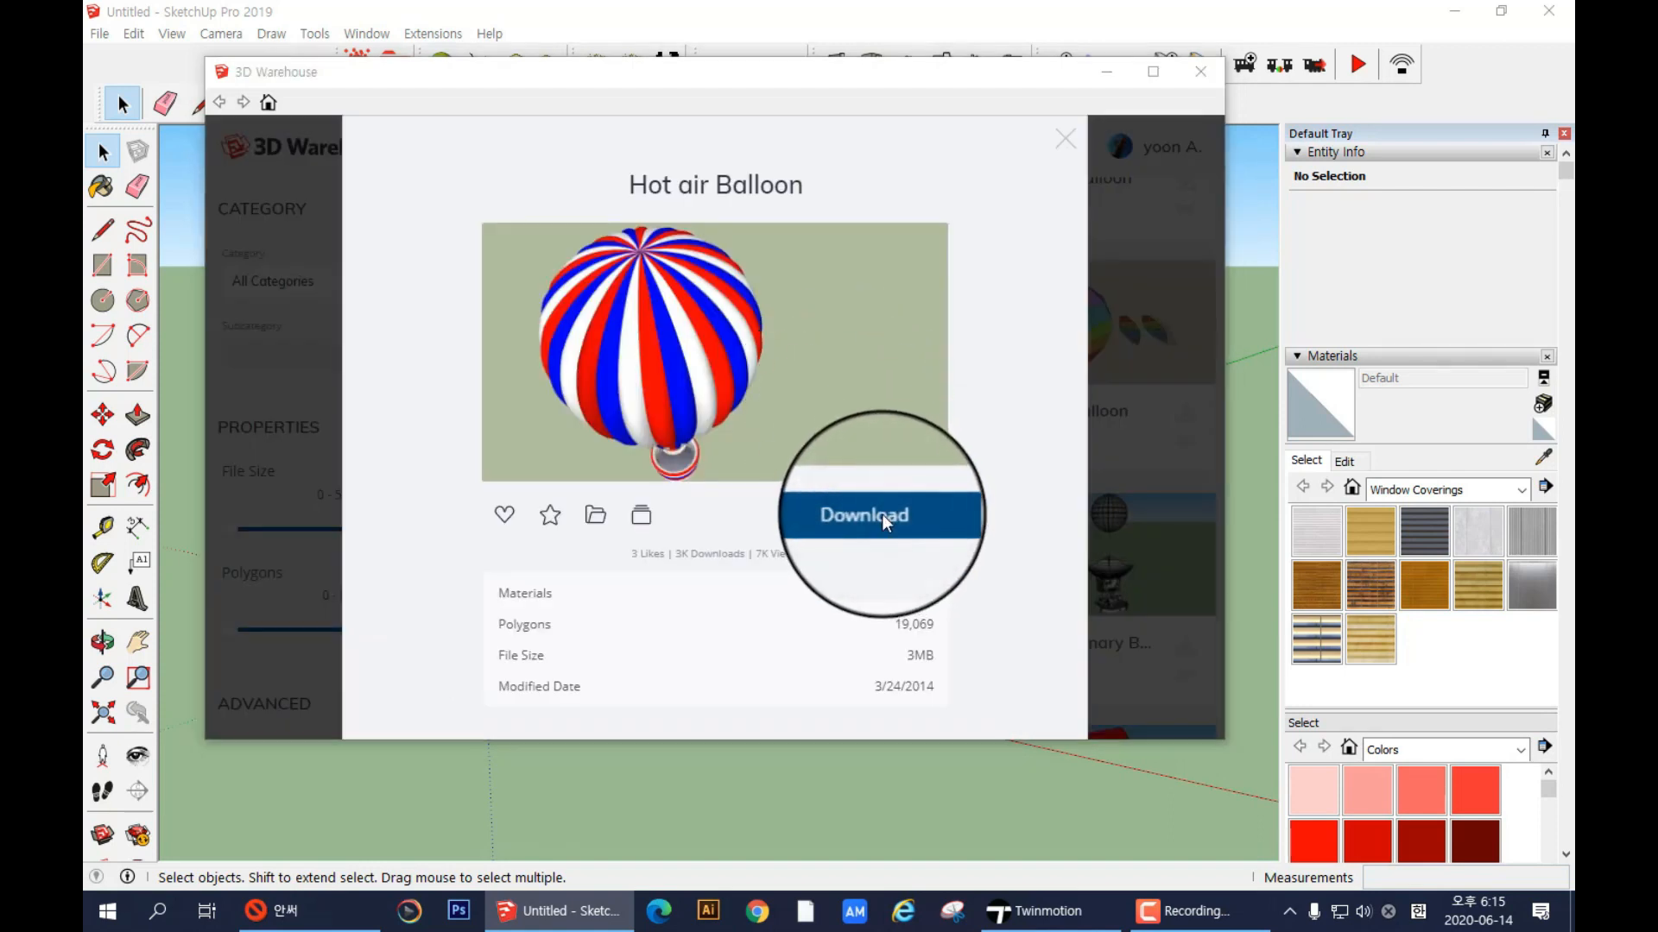
{"action": "left_click", "coordinate": [666, 458]}
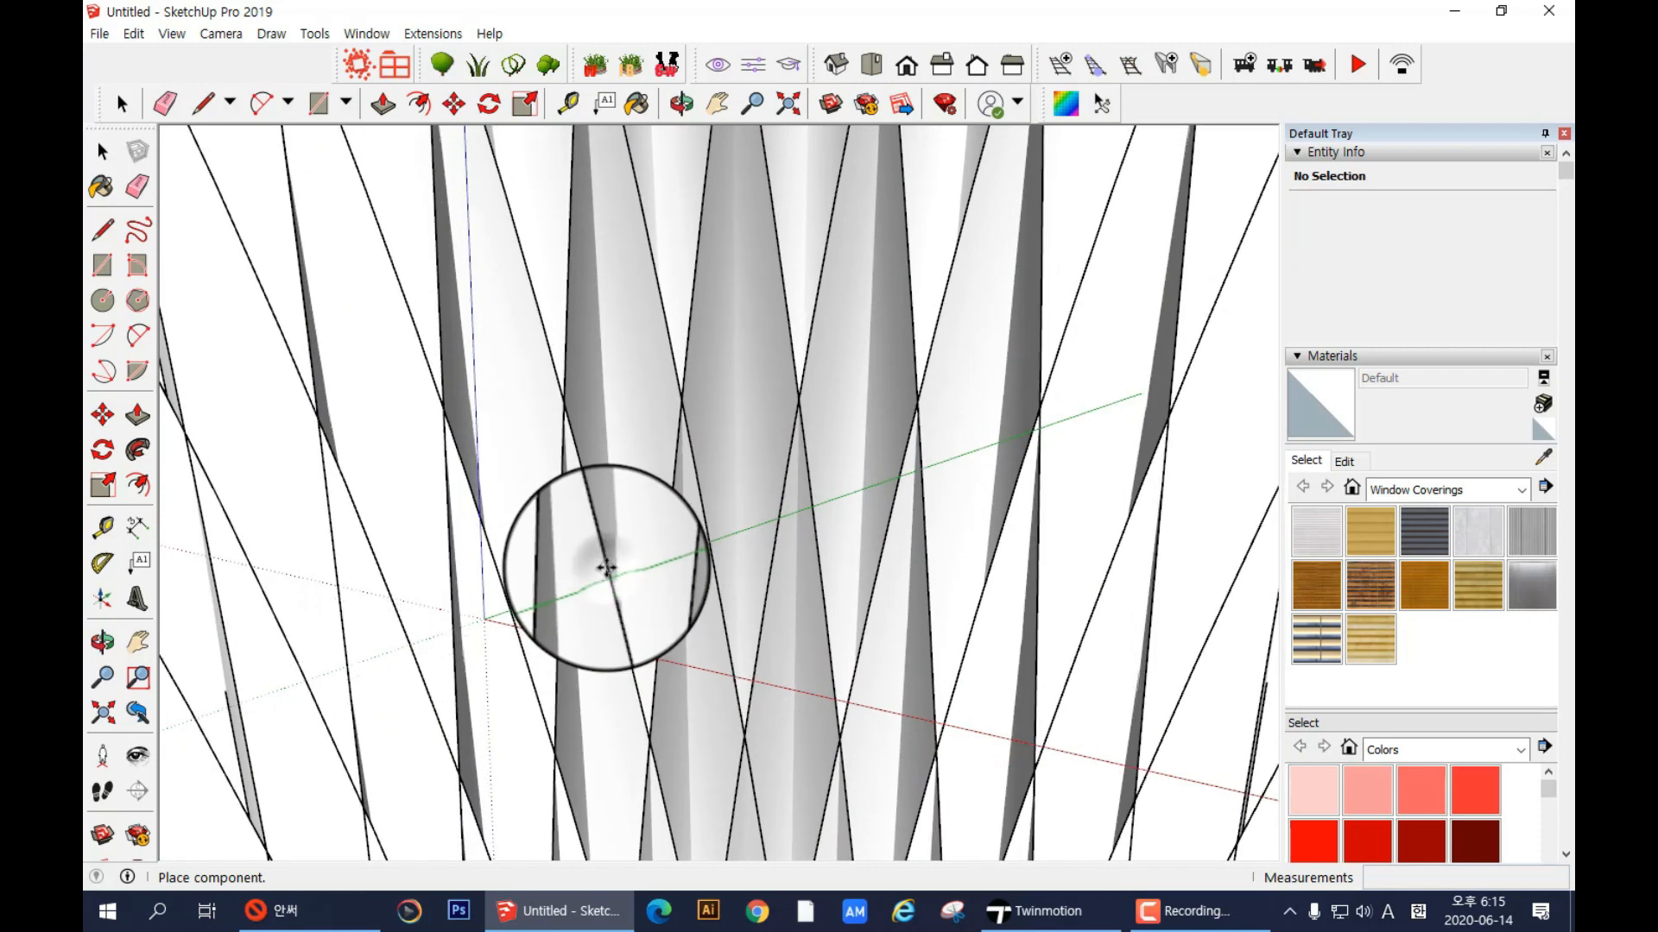
{"action": "left_click", "coordinate": [607, 567]}
{"action": "left_click", "coordinate": [607, 569]}
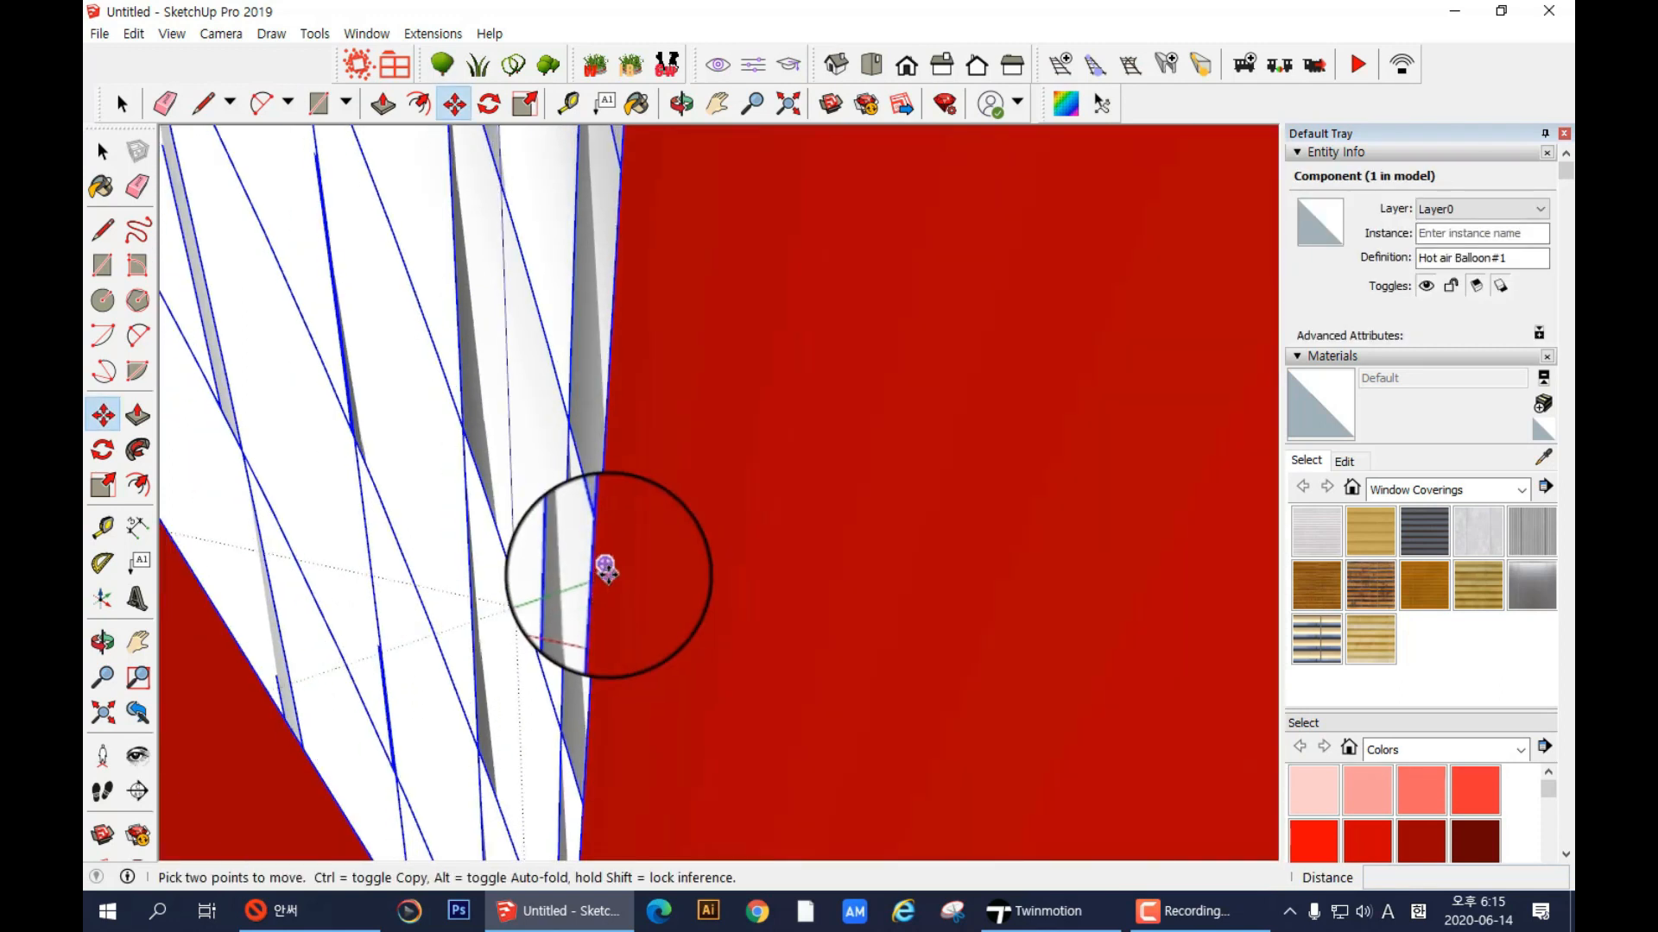
- Examine the placed hot air balloon in the isometric, top and front views, checking its basket and burner
{"action": "scroll", "coordinate": [607, 570], "scroll_direction": "down", "scroll_amount": 2}
{"action": "scroll", "coordinate": [611, 574], "scroll_direction": "down", "scroll_amount": 6}
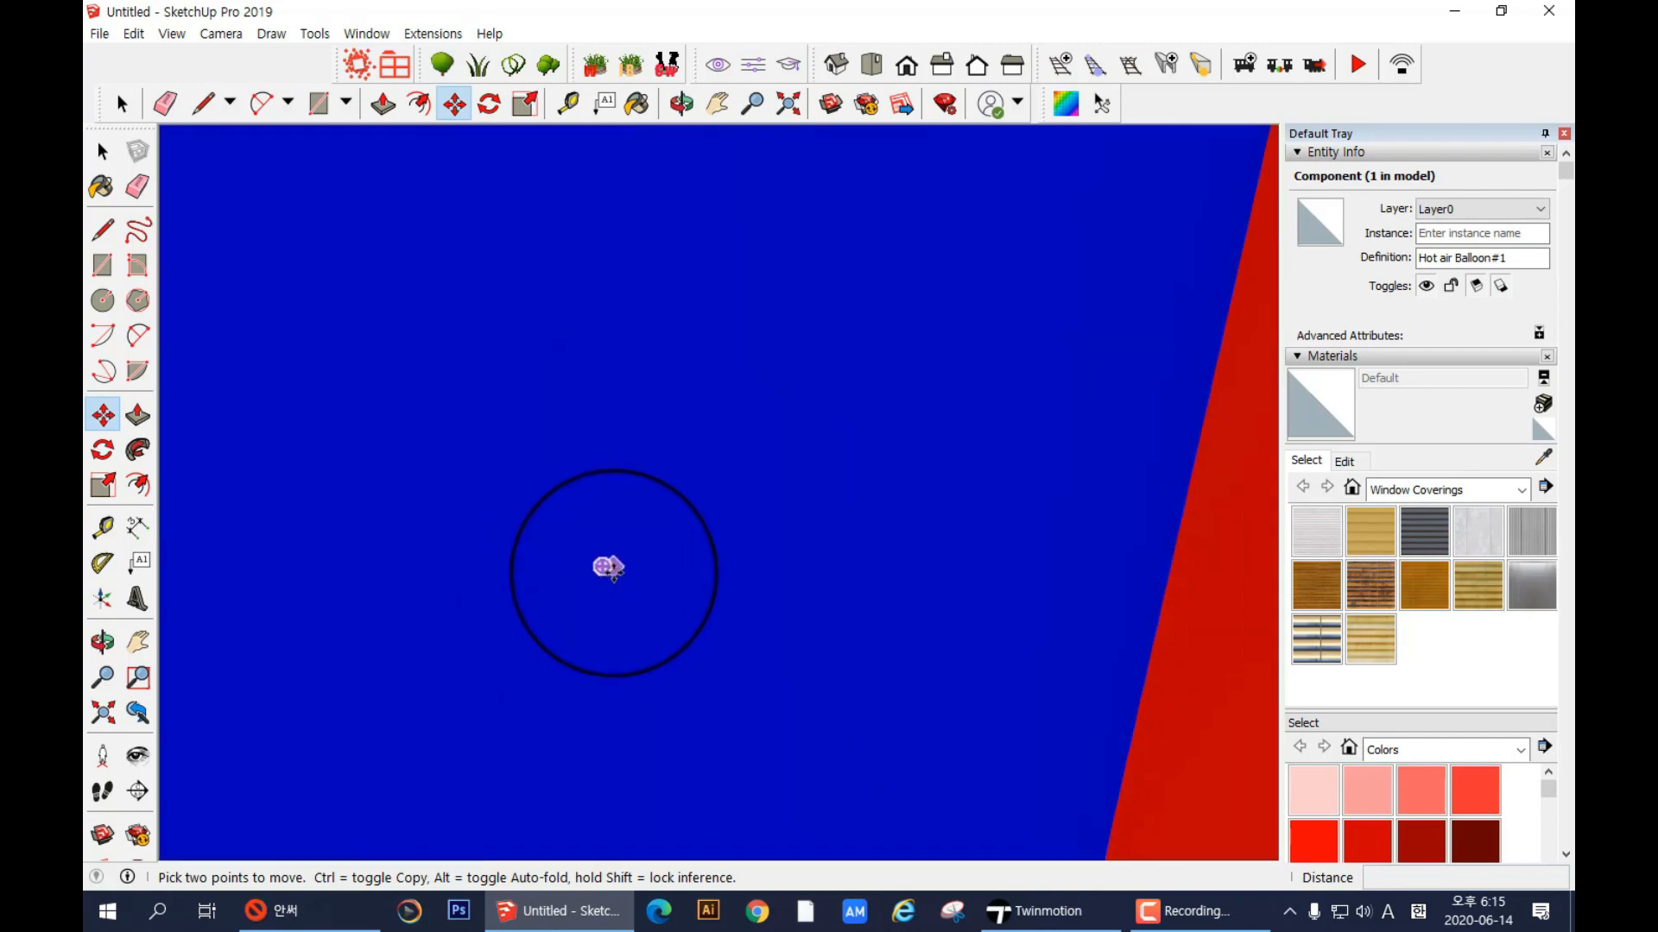
{"action": "scroll", "coordinate": [633, 551], "scroll_direction": "down", "scroll_amount": 5}
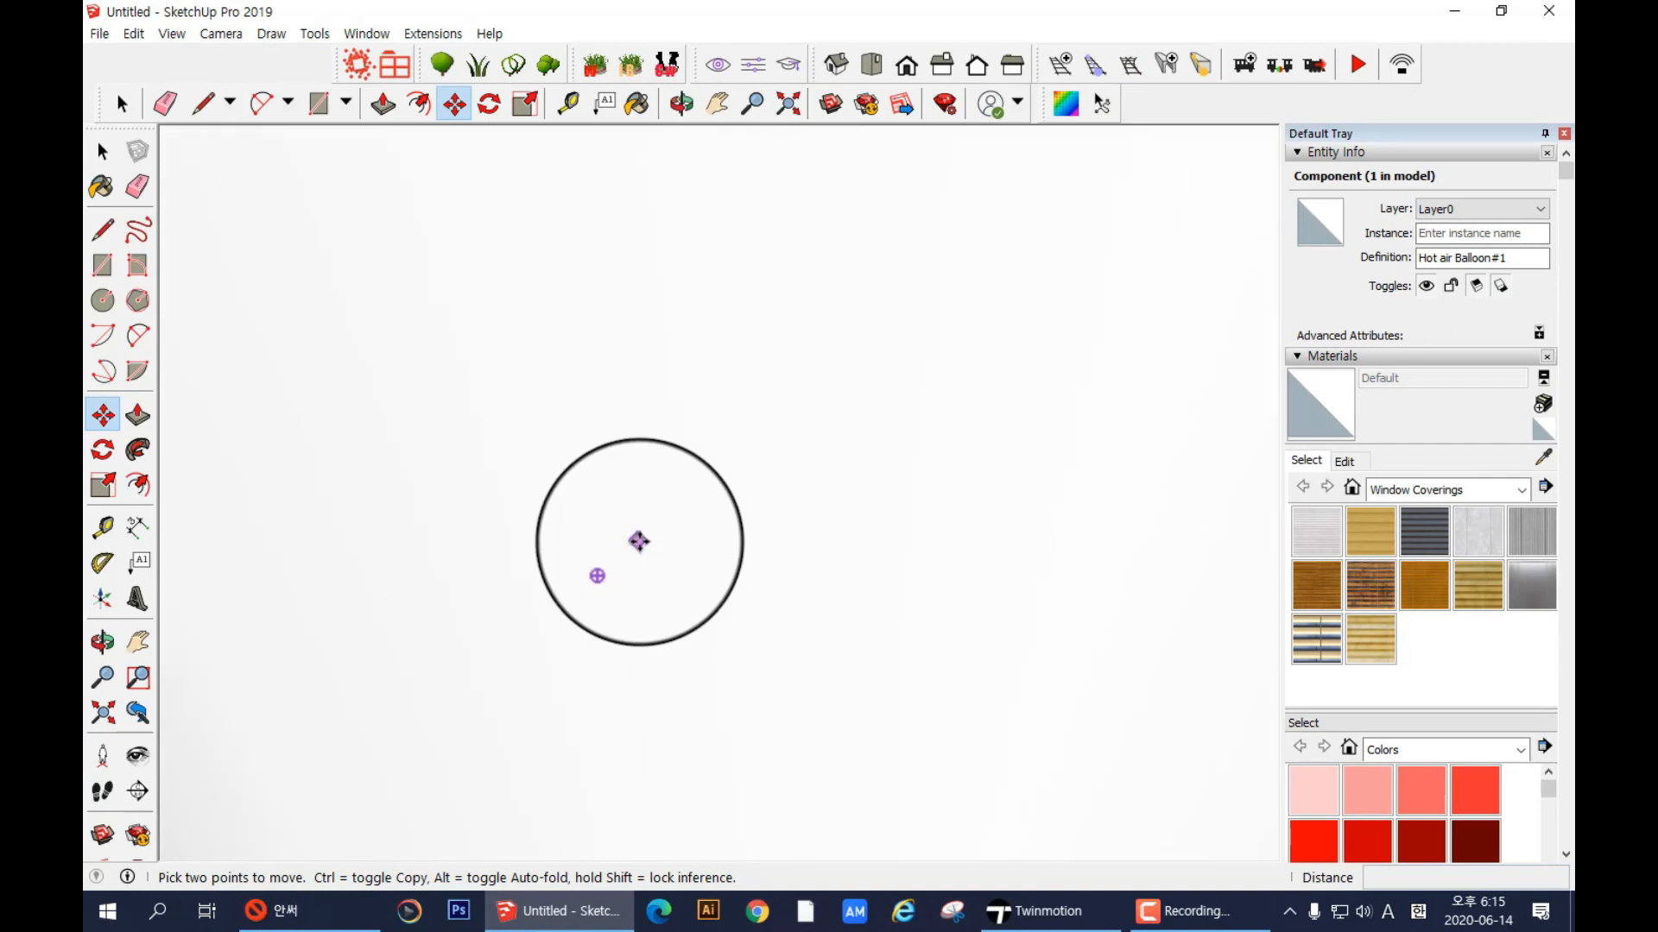
{"action": "scroll", "coordinate": [639, 538], "scroll_direction": "up", "scroll_amount": 6}
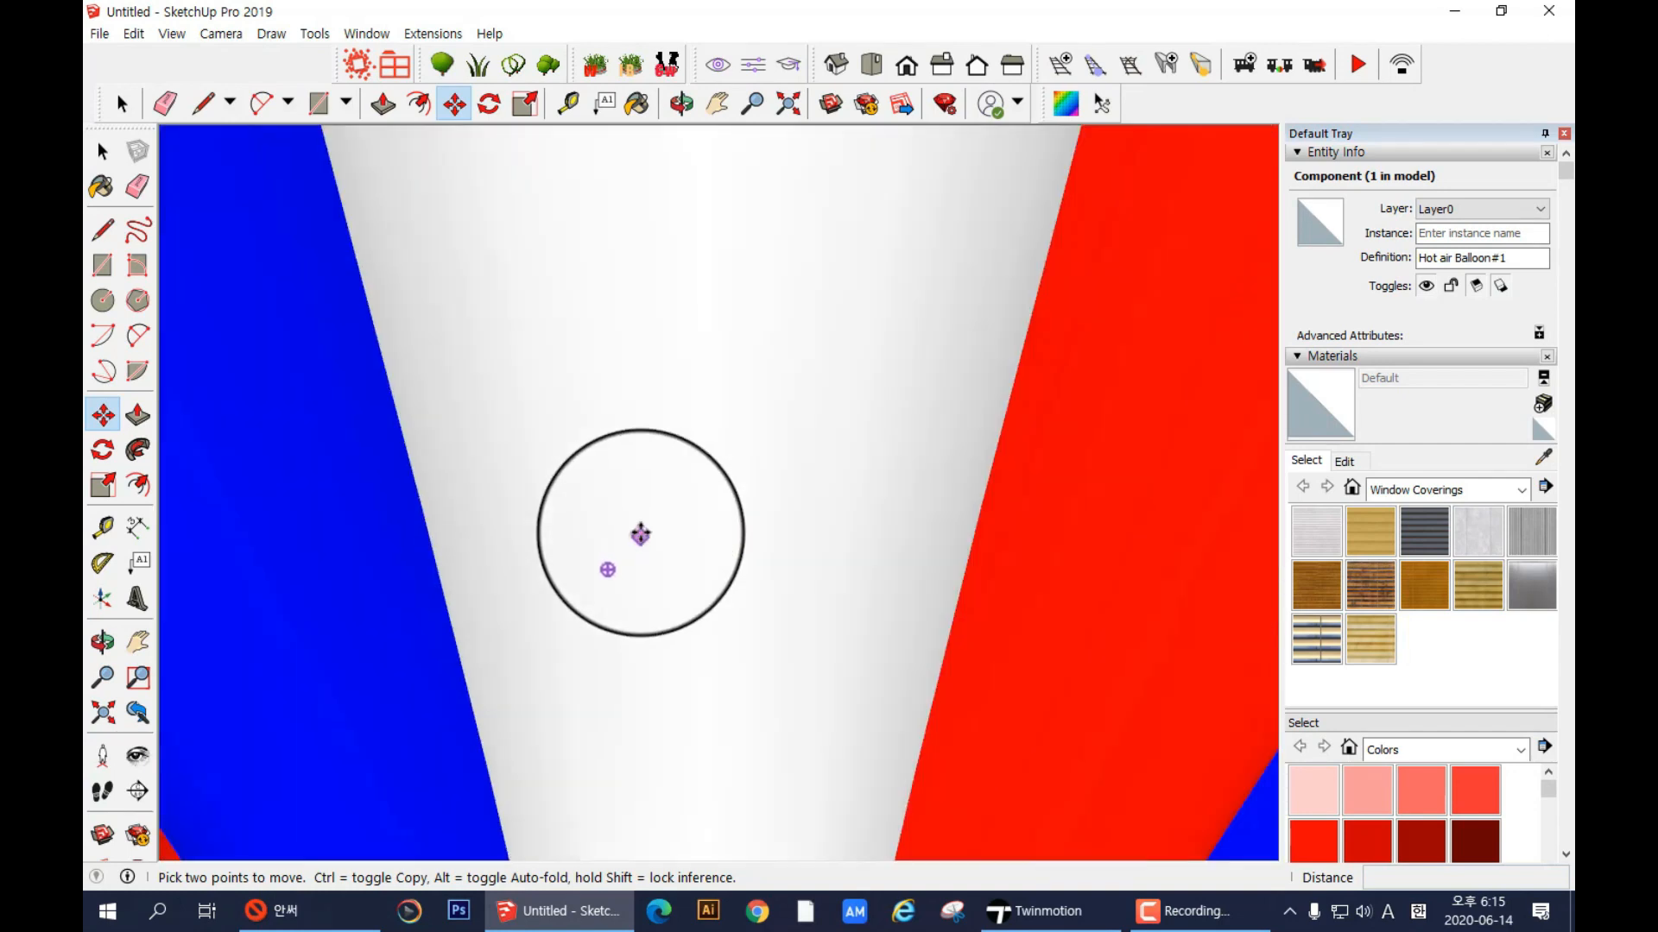
{"action": "scroll", "coordinate": [639, 528], "scroll_direction": "down", "scroll_amount": 2}
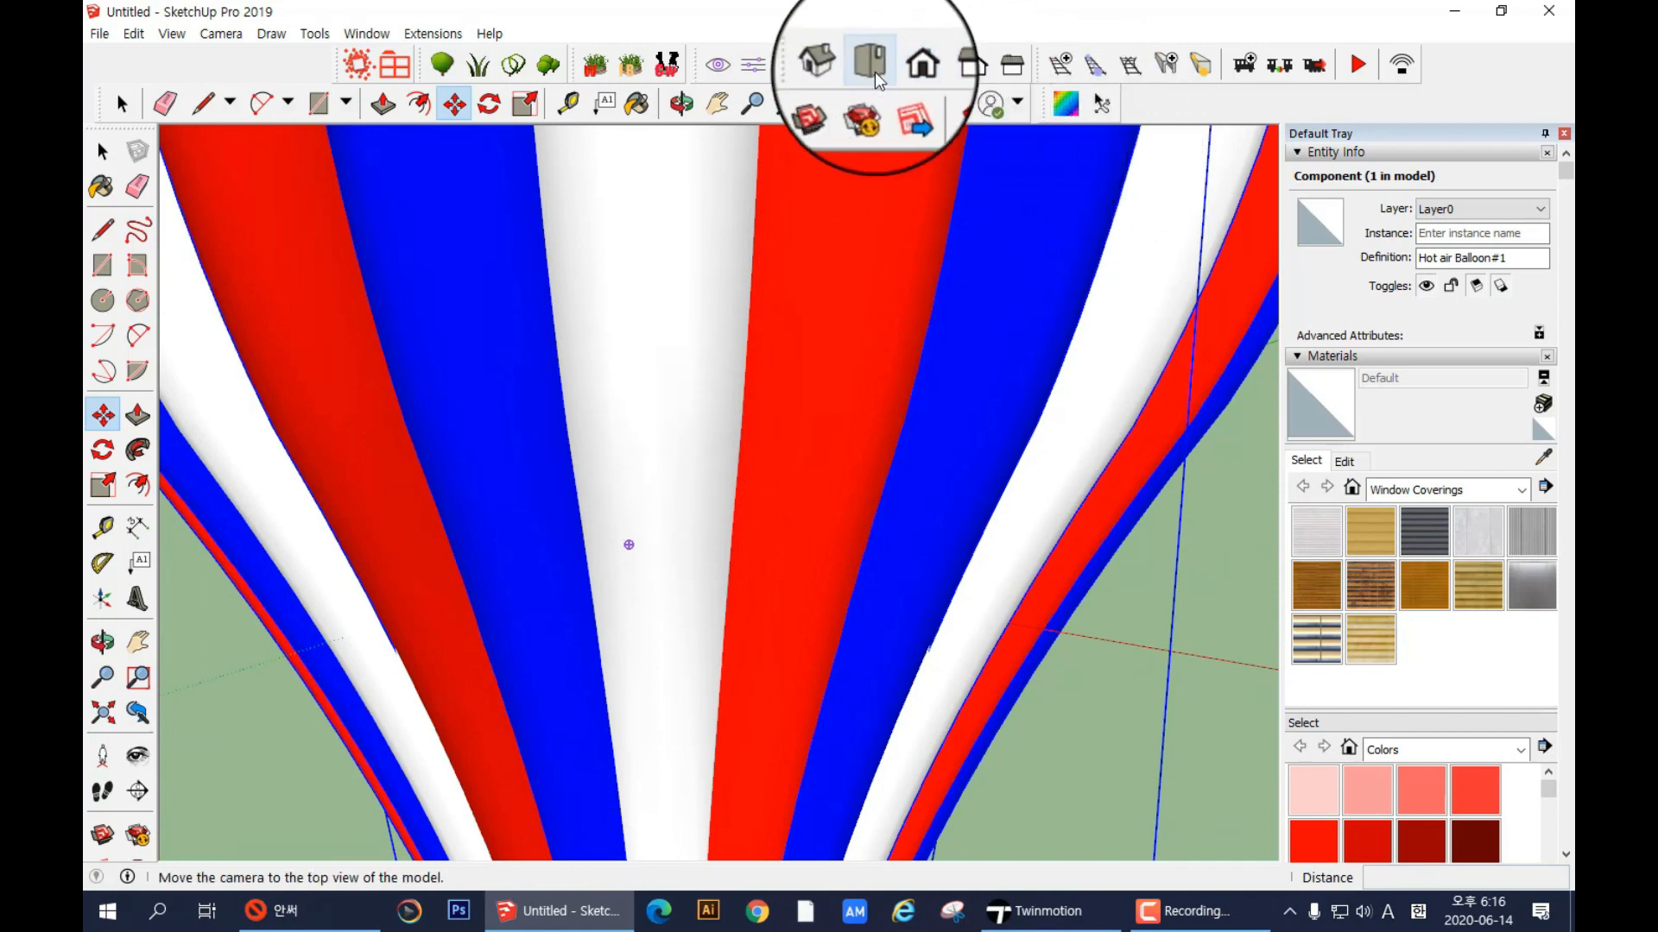
{"action": "left_click", "coordinate": [840, 65]}
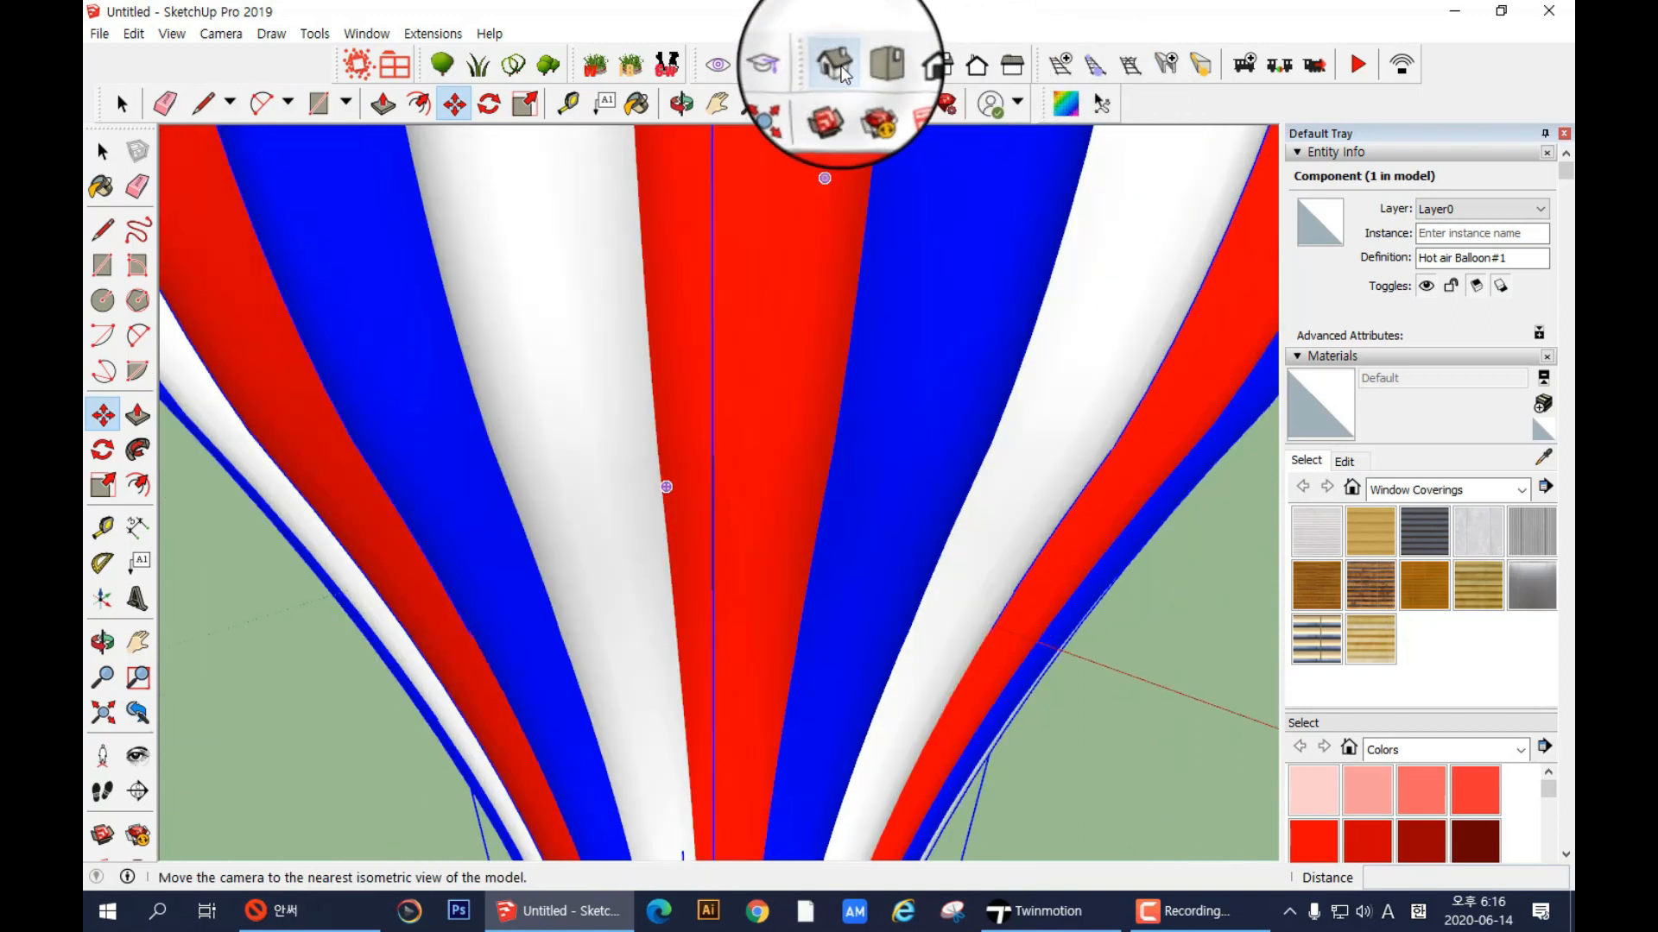
{"action": "left_click", "coordinate": [870, 74]}
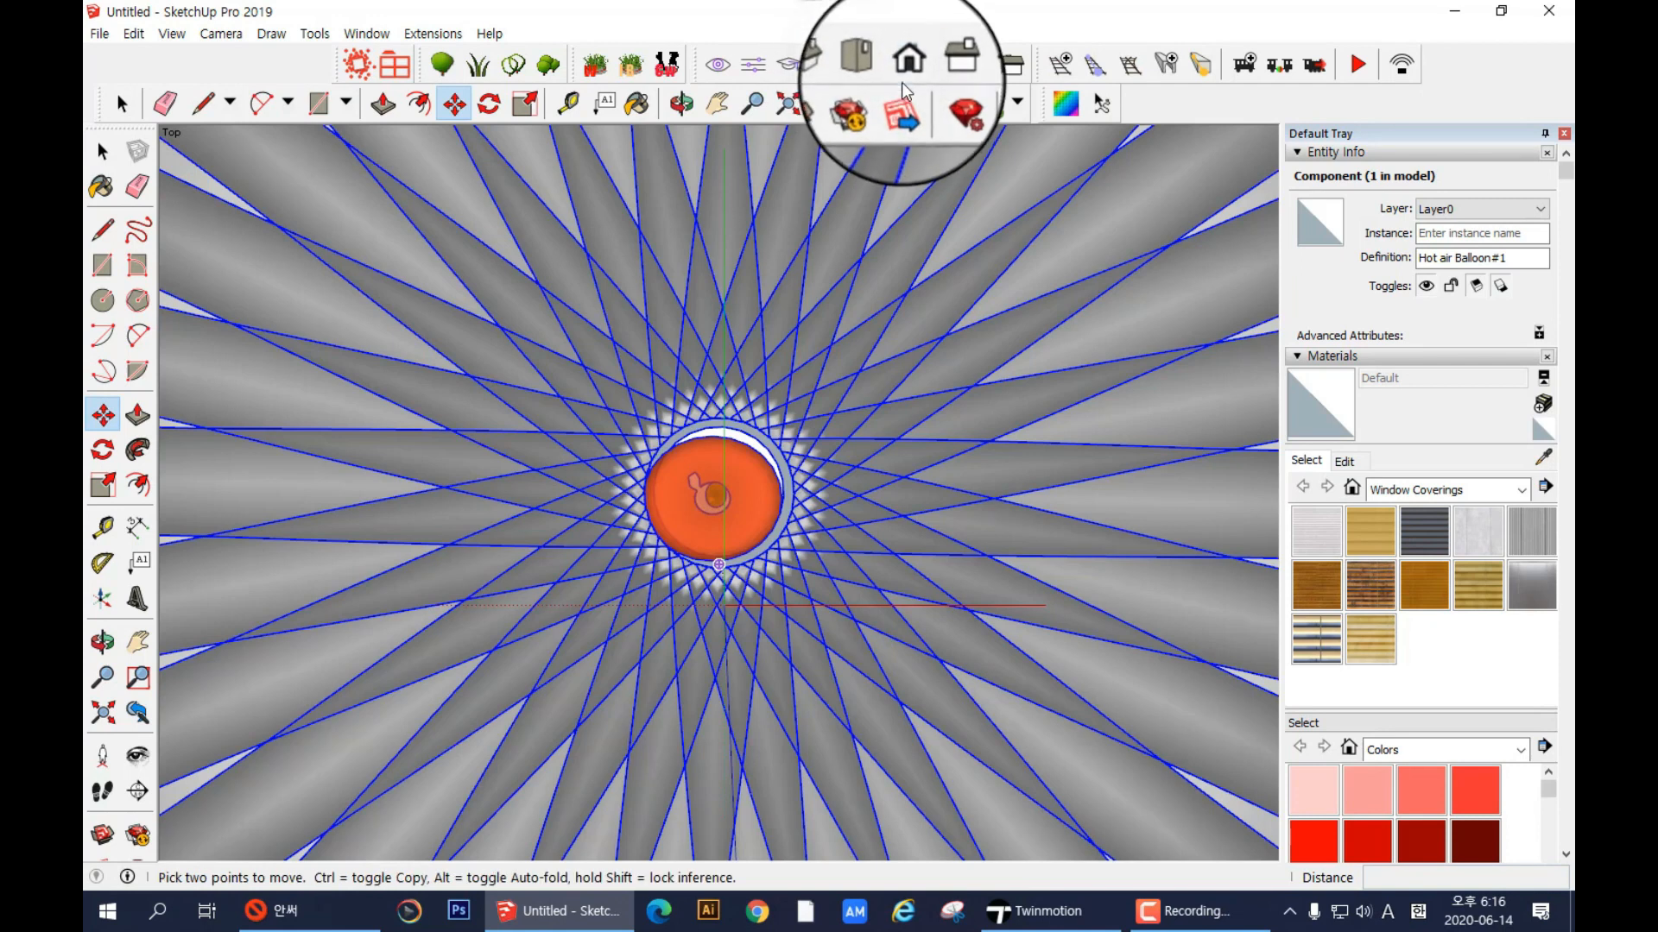
{"action": "left_click", "coordinate": [902, 78]}
{"action": "scroll", "coordinate": [867, 232], "scroll_direction": "down", "scroll_amount": 3}
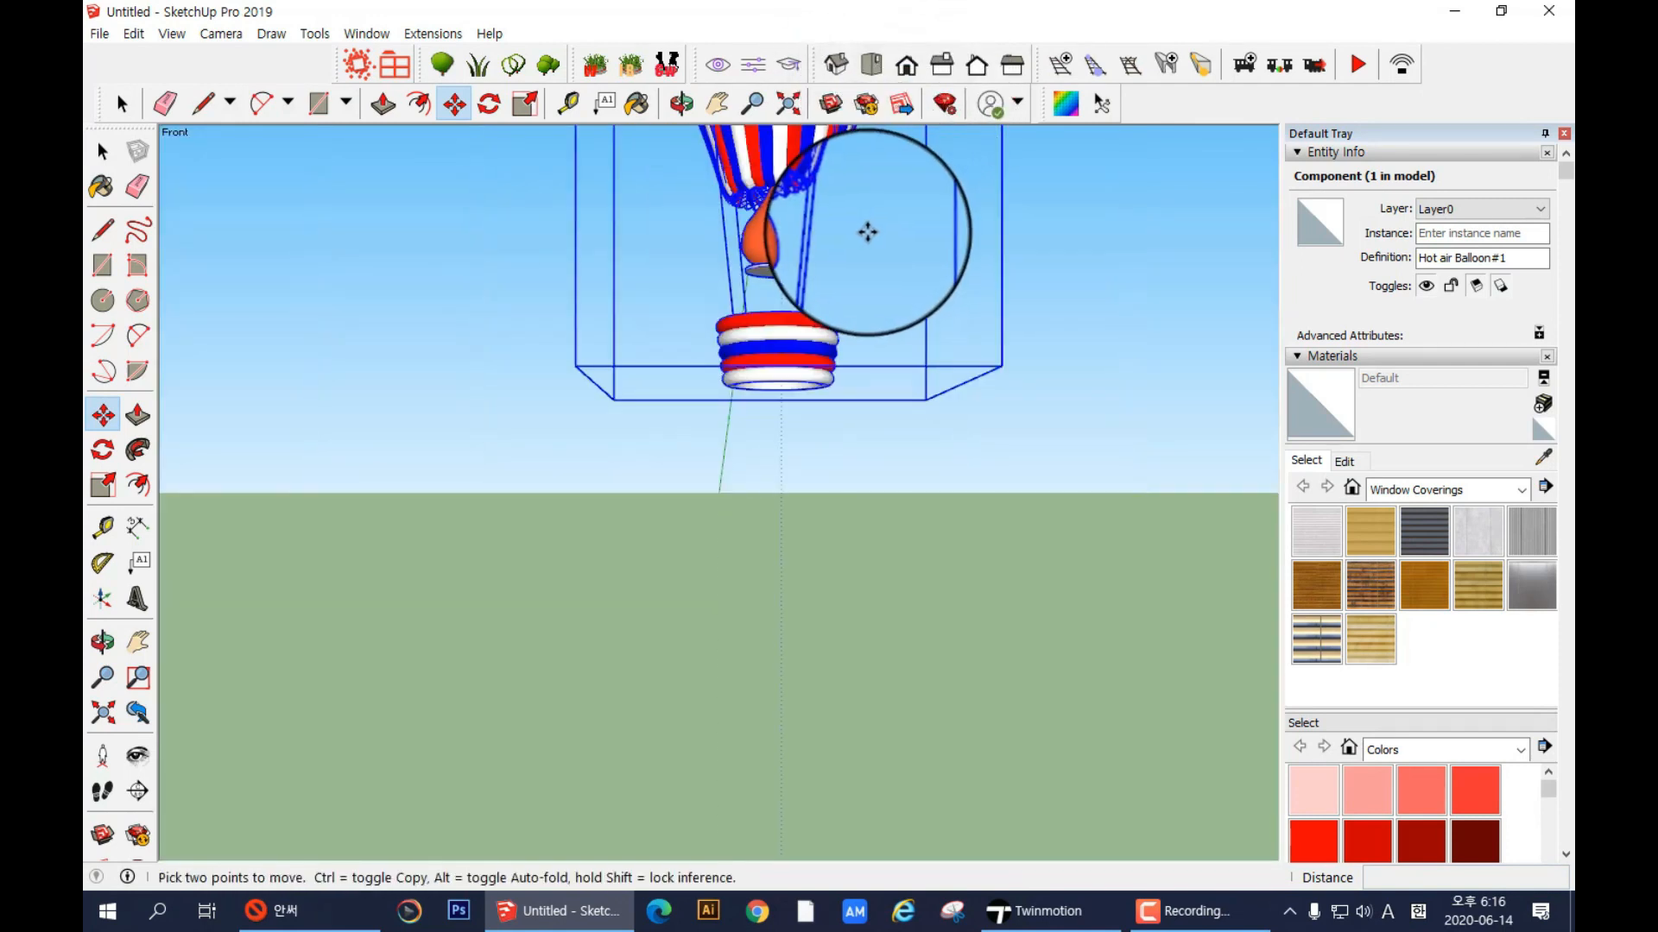
{"action": "scroll", "coordinate": [868, 230], "scroll_direction": "up", "scroll_amount": 3}
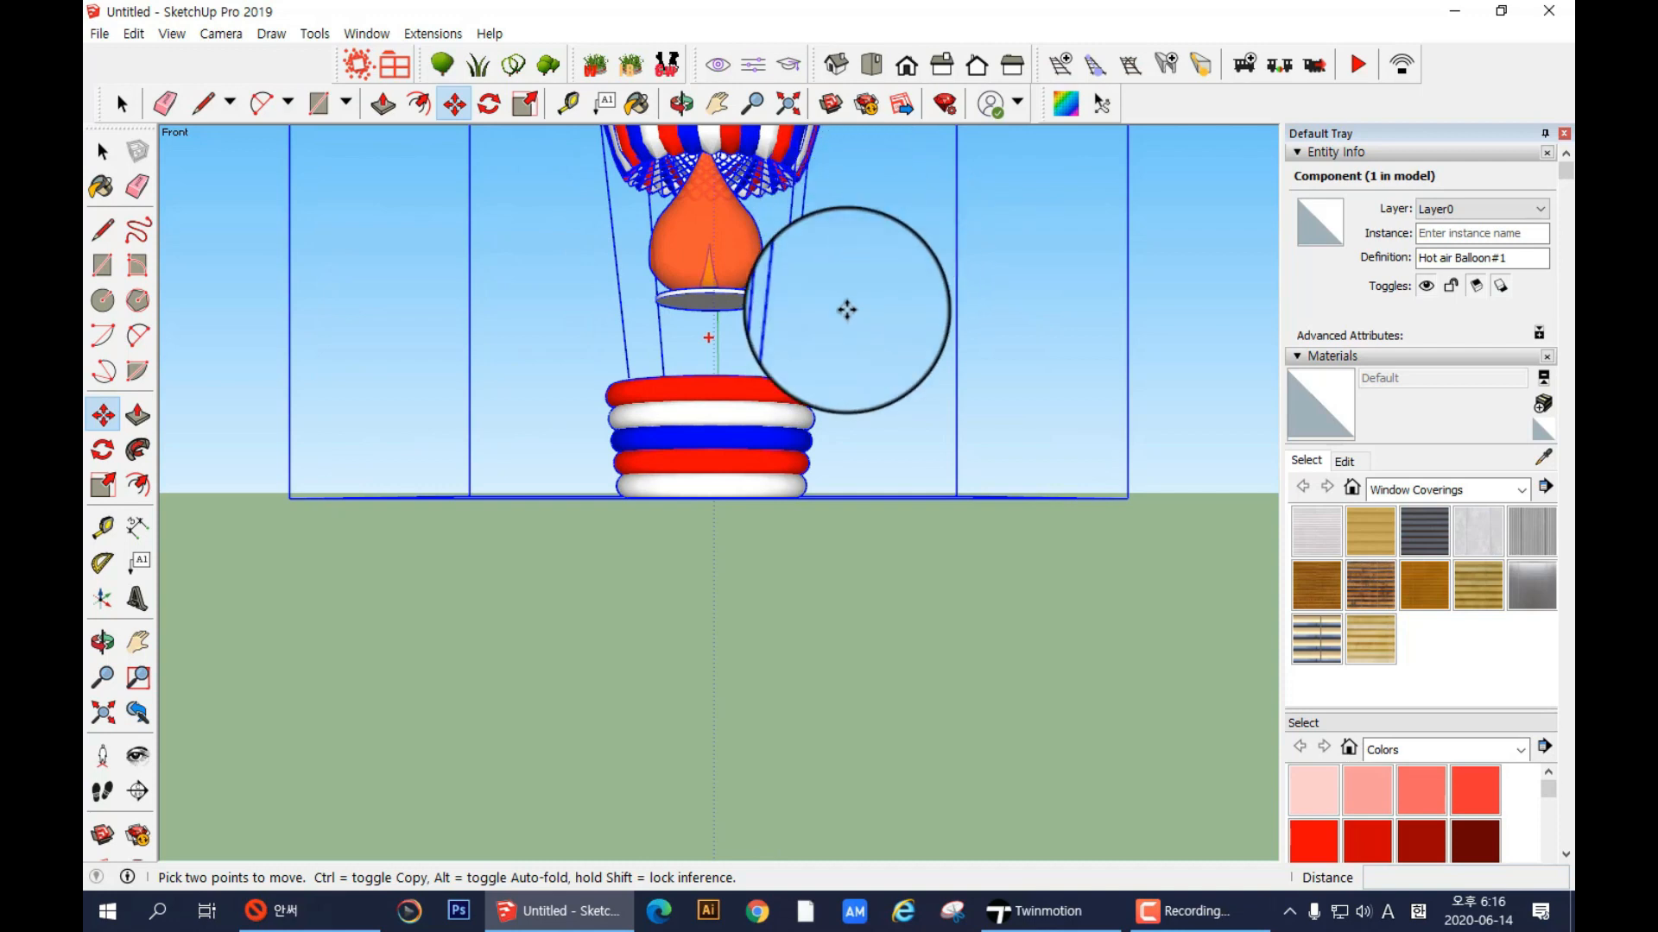
- Try to reposition the hot air balloon near the ground line with the Move tool in the front view
{"action": "left_click", "coordinate": [845, 319]}
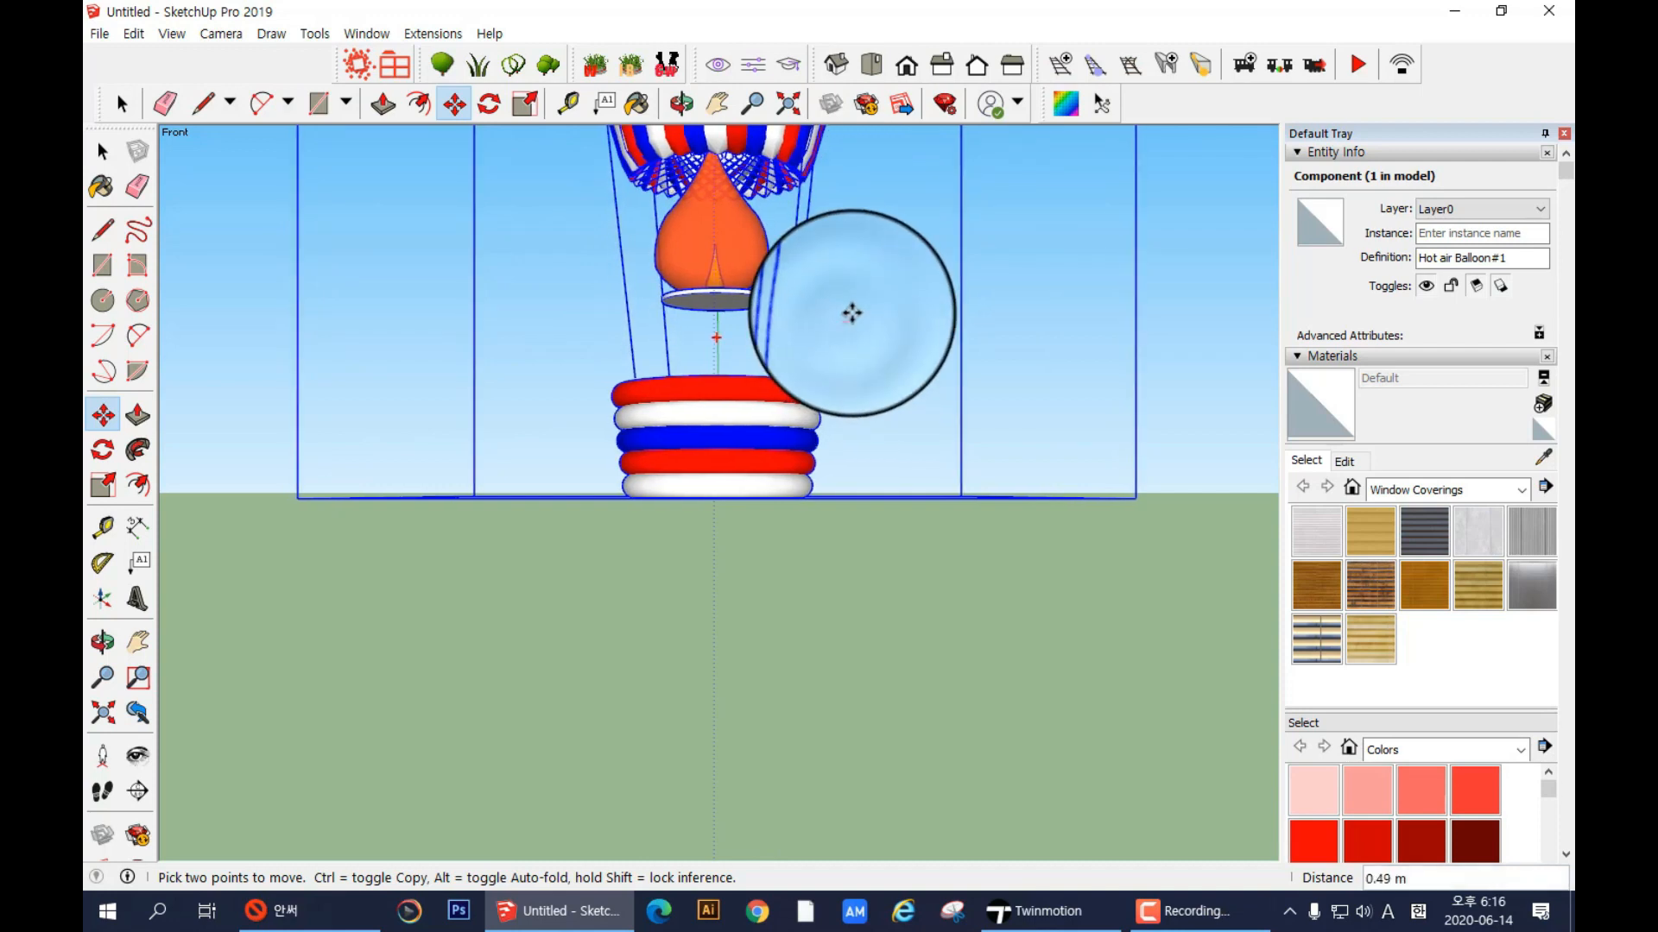
{"action": "left_click", "coordinate": [849, 336]}
{"action": "left_click", "coordinate": [849, 336]}
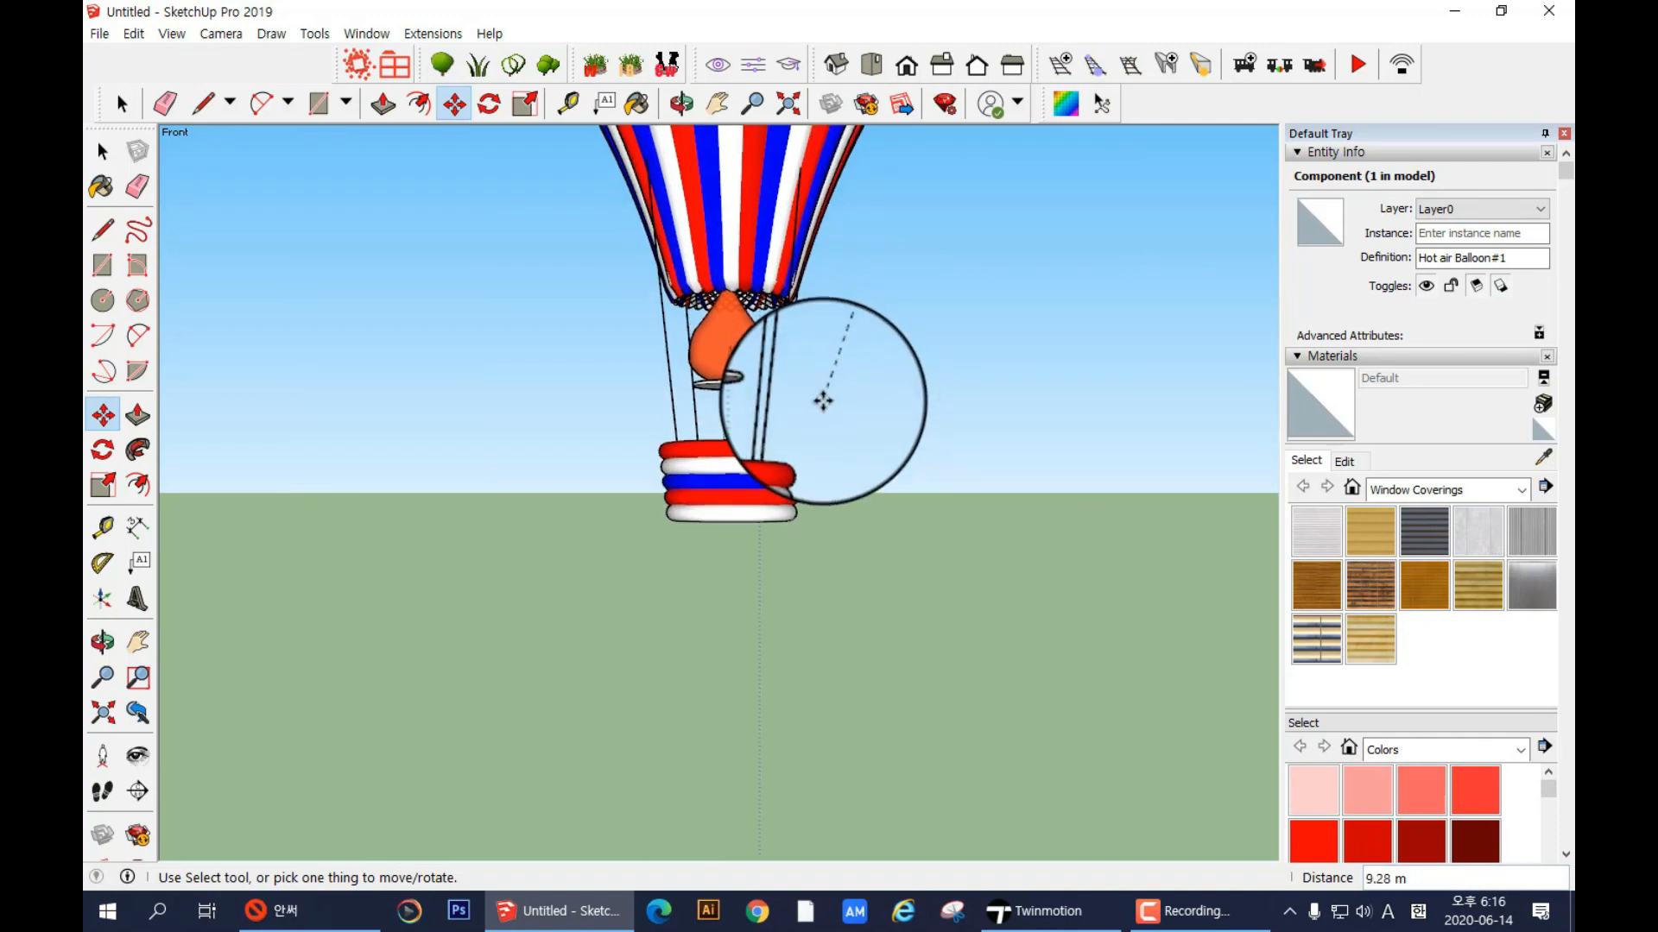
{"action": "left_click", "coordinate": [824, 400]}
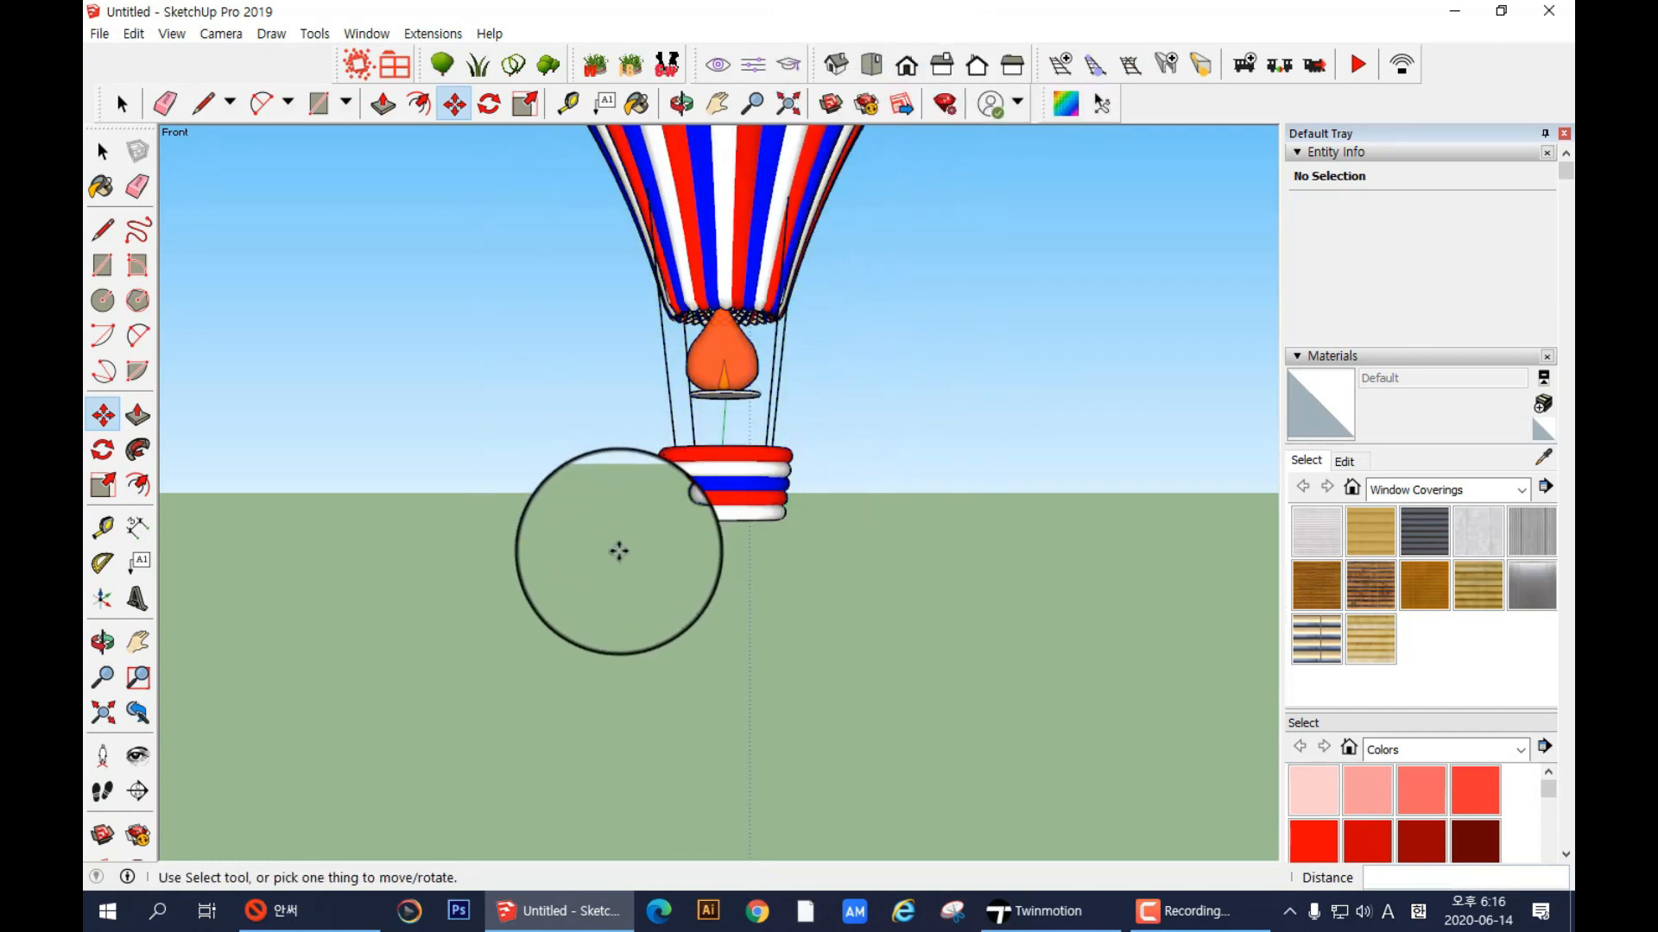
{"action": "left_click", "coordinate": [669, 497]}
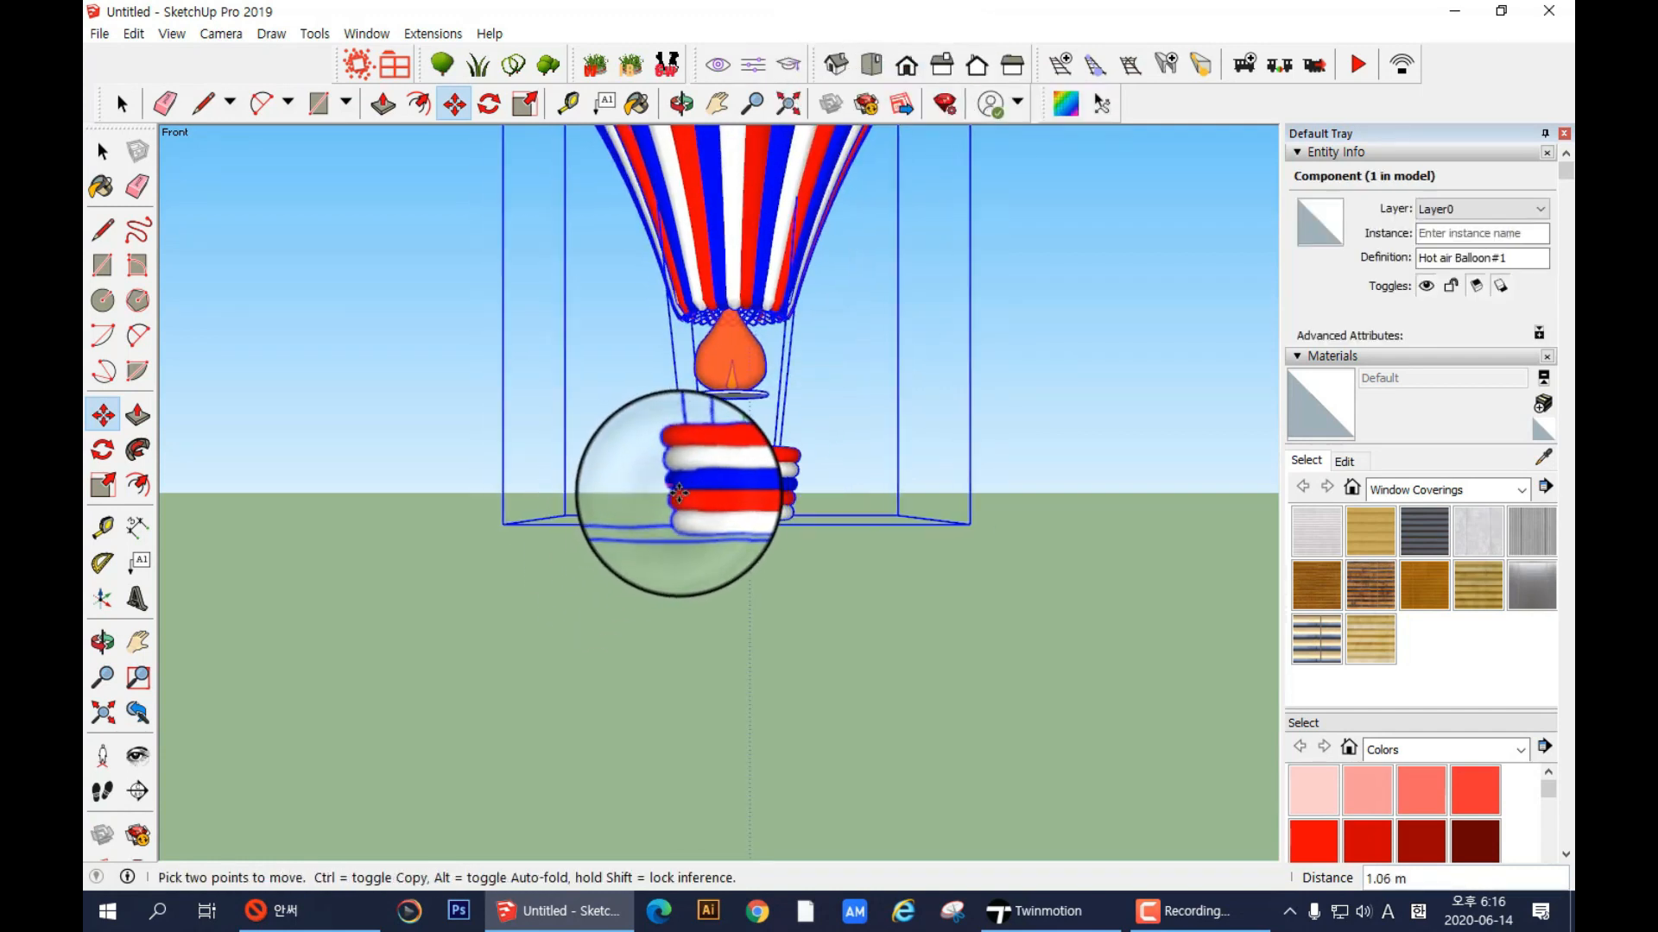
{"action": "right_click", "coordinate": [681, 499]}
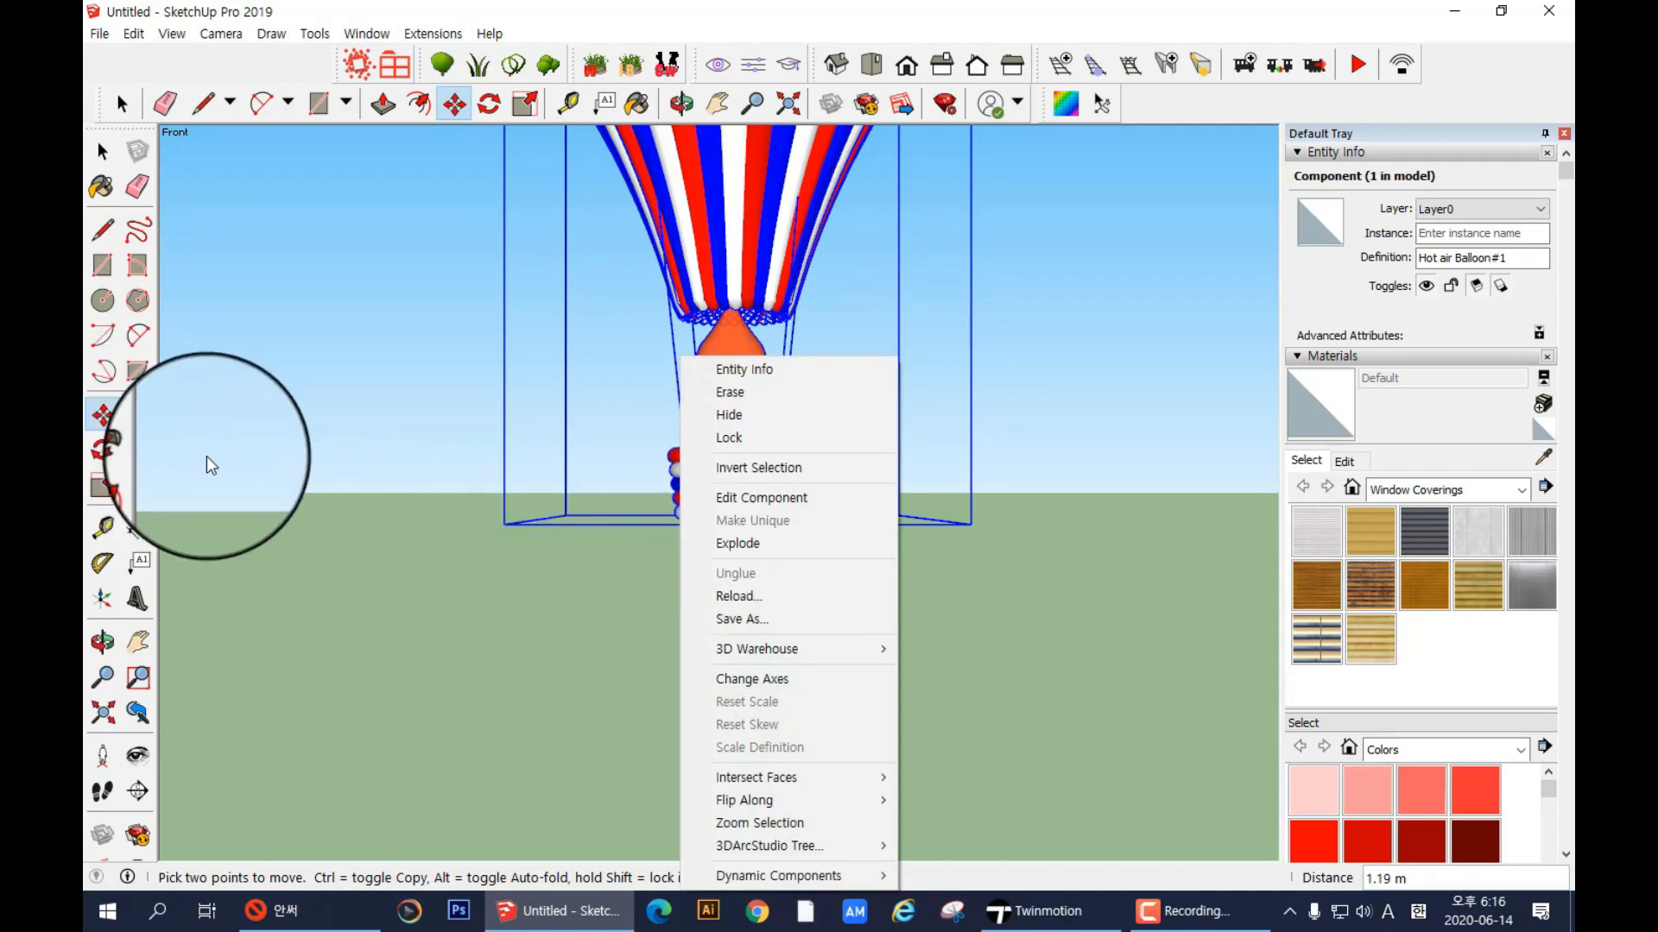
- Move the hot air balloon up in the front view so its basket stands on the red axis beside the origin
{"action": "left_click", "coordinate": [977, 69]}
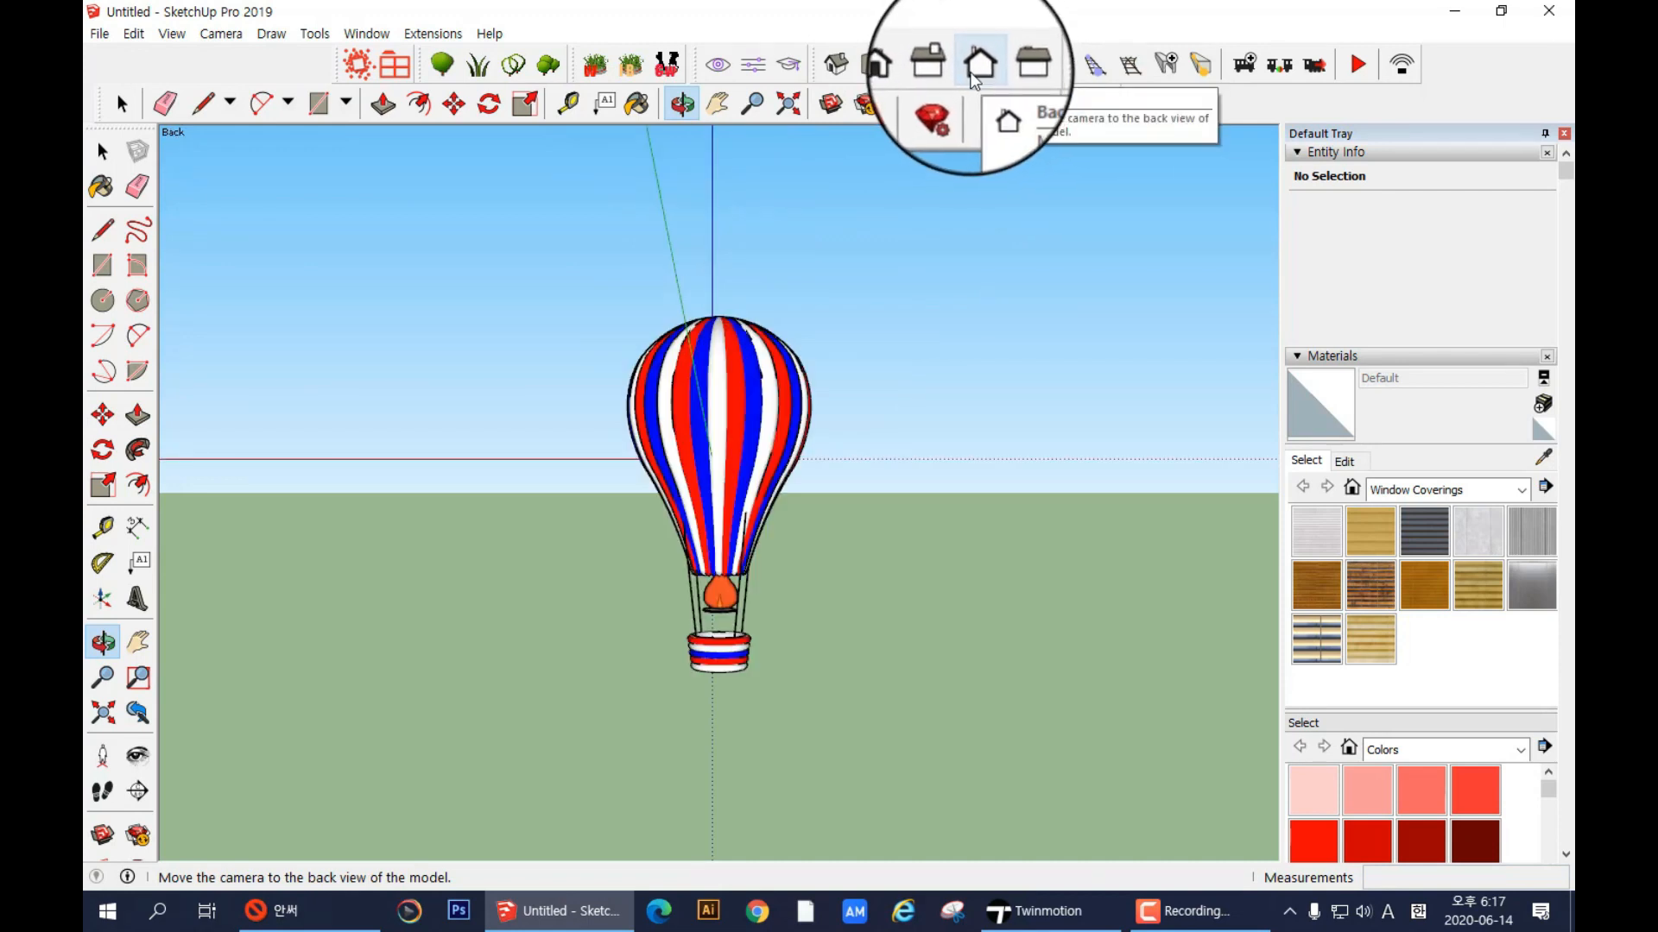
{"action": "left_click", "coordinate": [906, 77]}
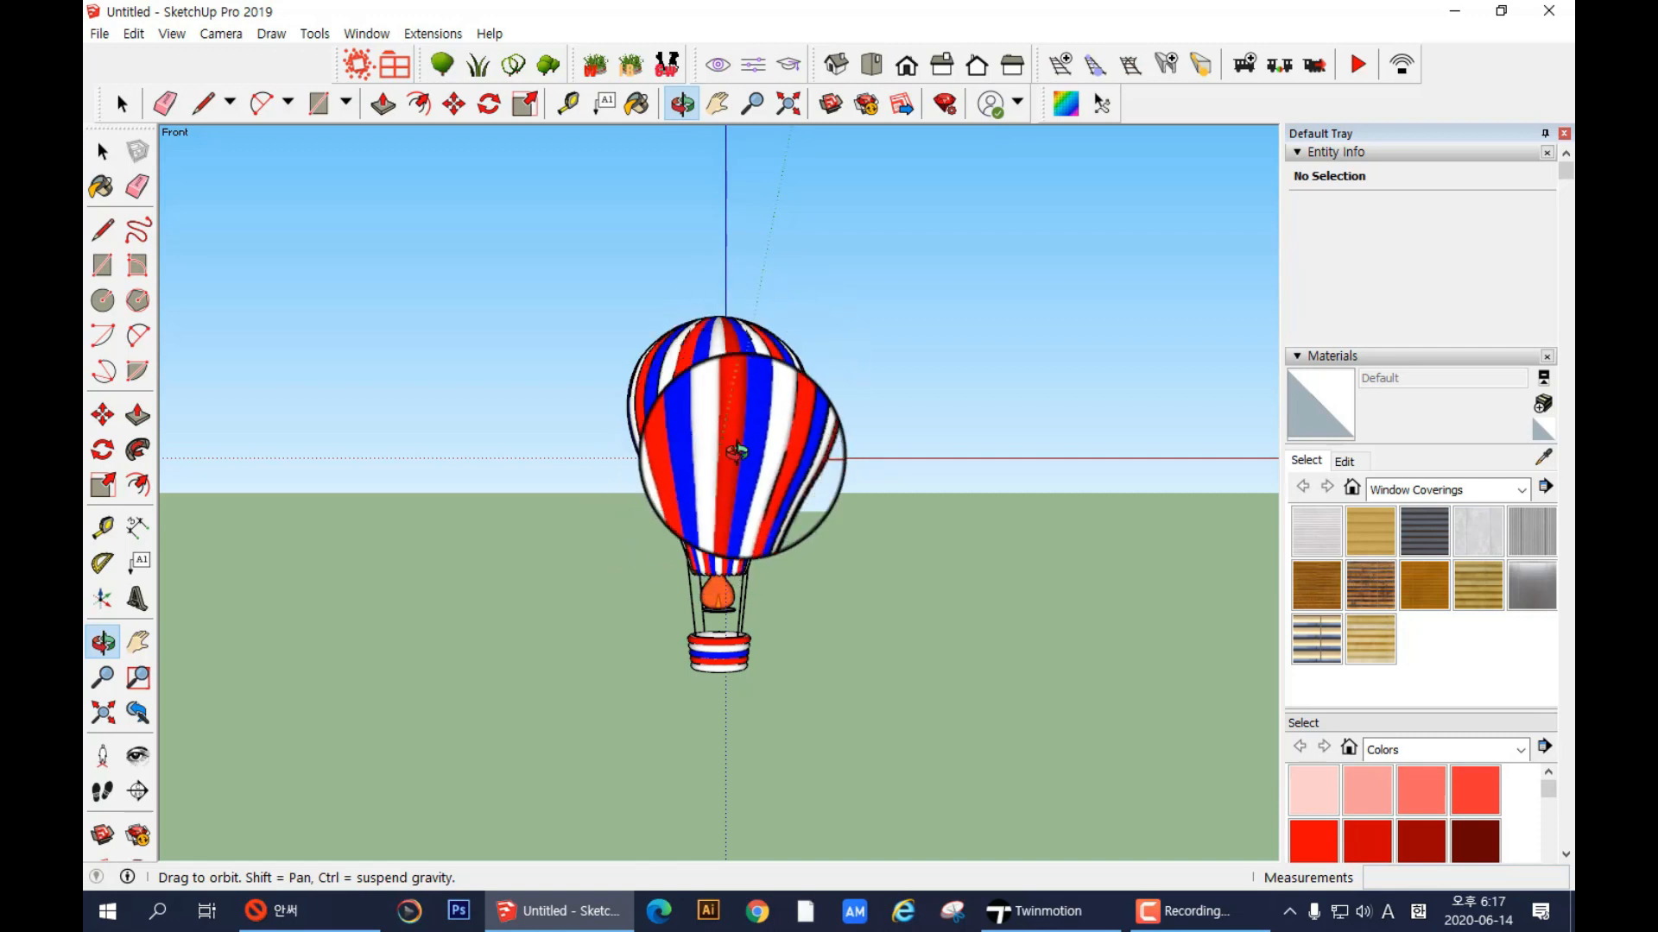
{"action": "left_click", "coordinate": [102, 416]}
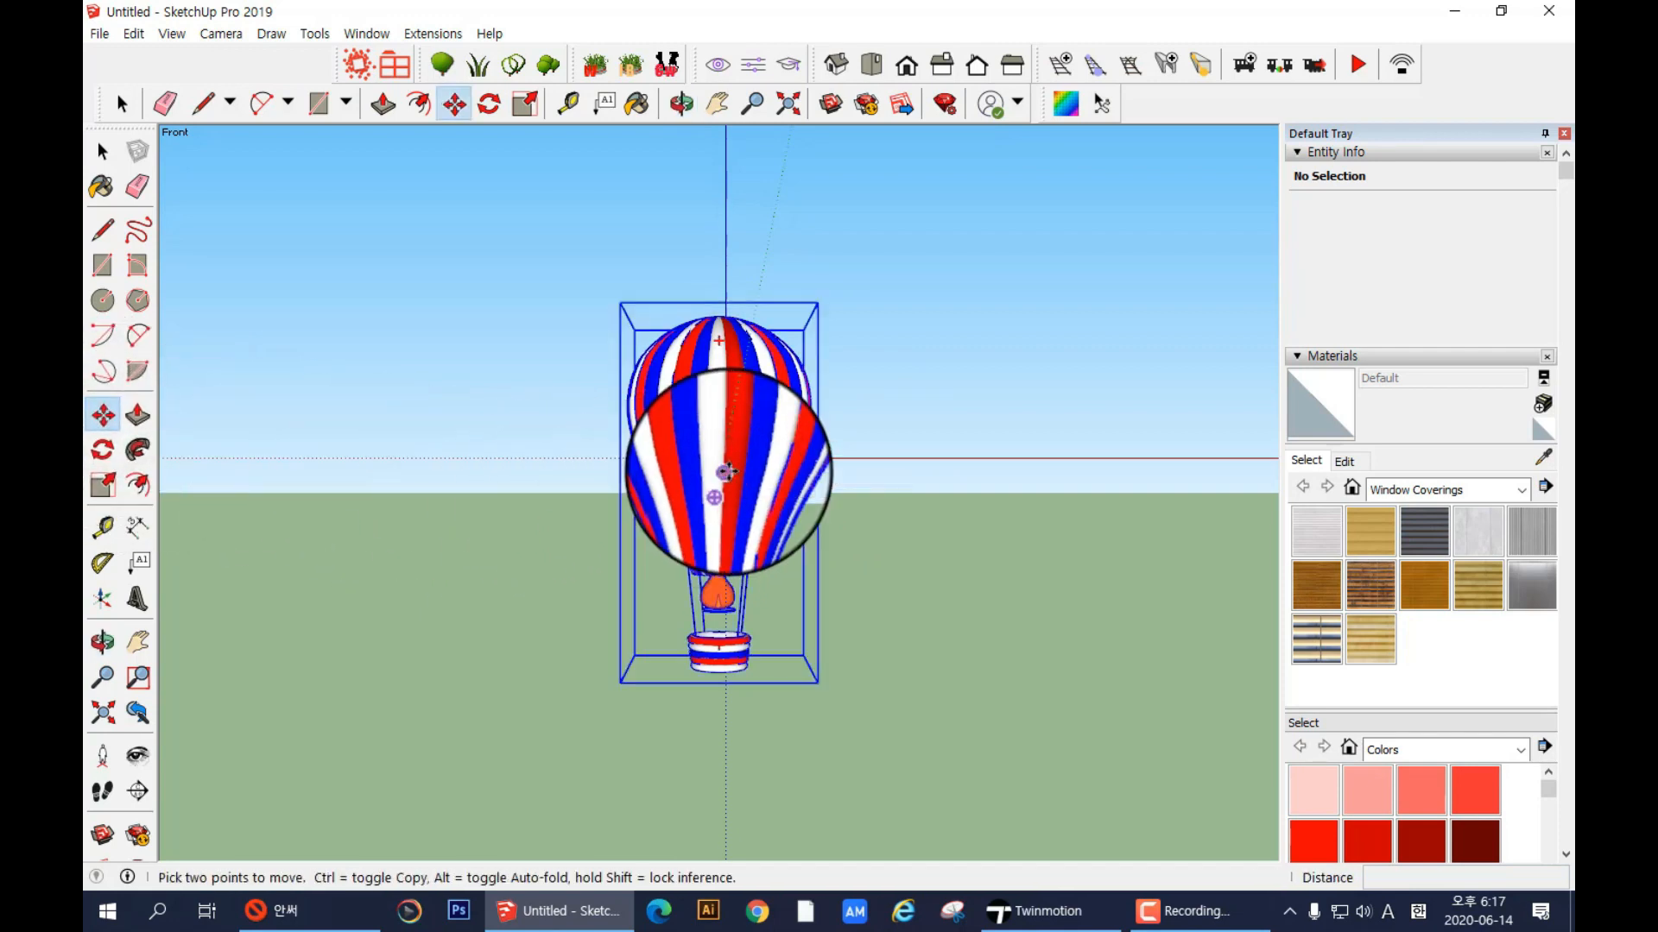
{"action": "left_click", "coordinate": [730, 470]}
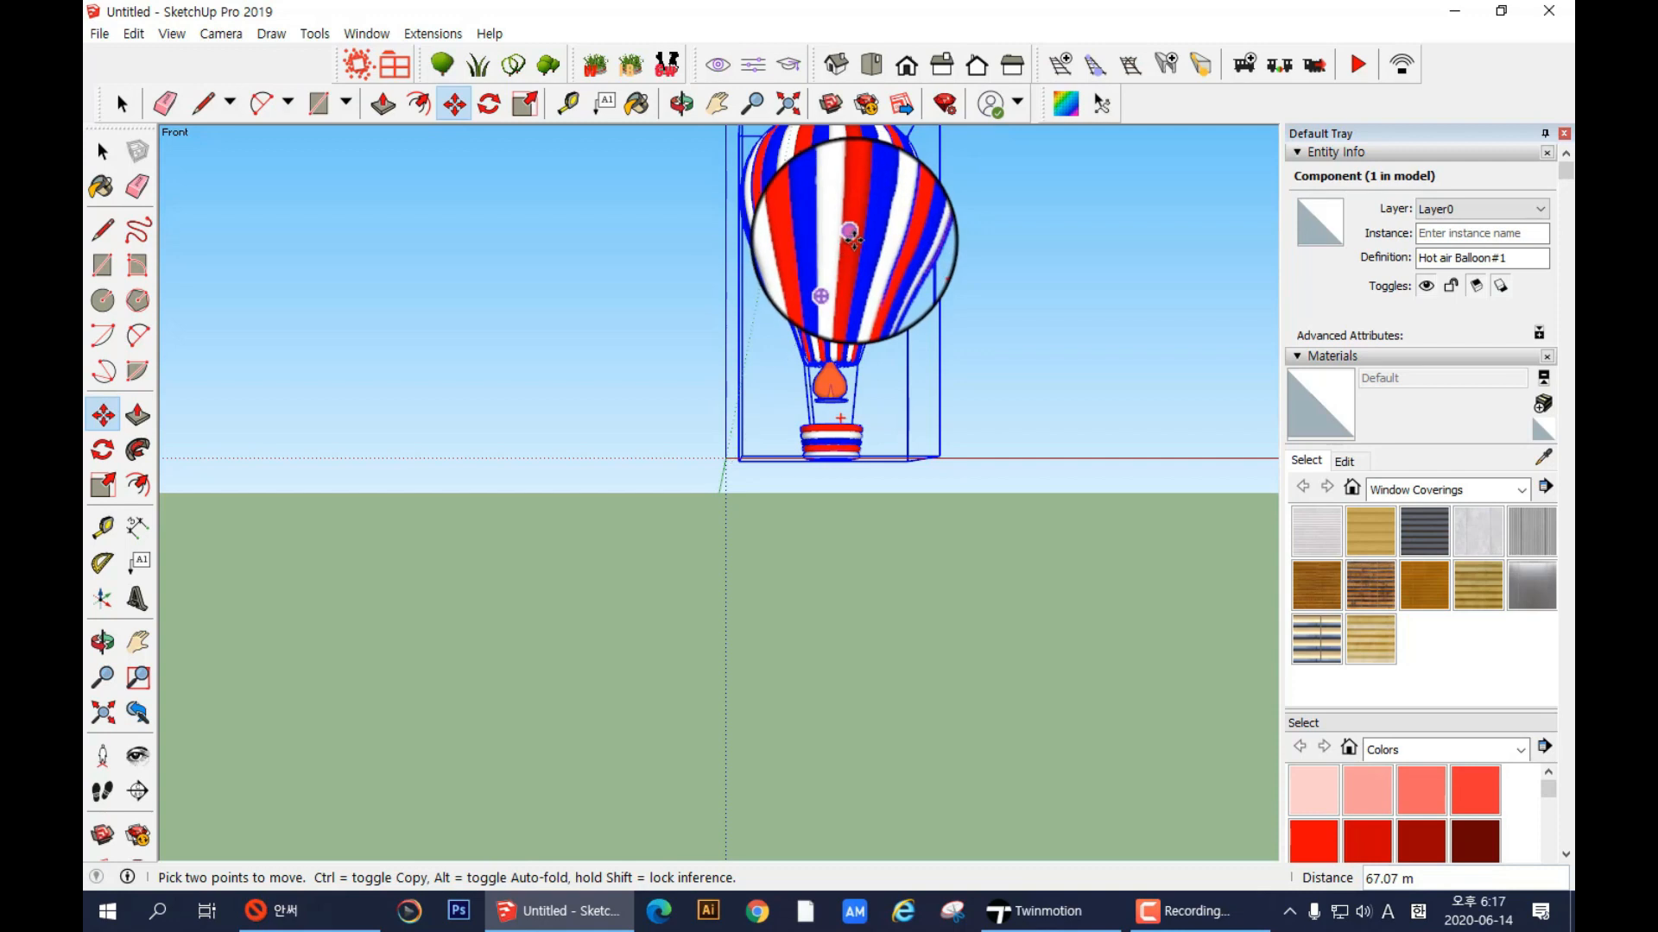
{"action": "right_click", "coordinate": [855, 242]}
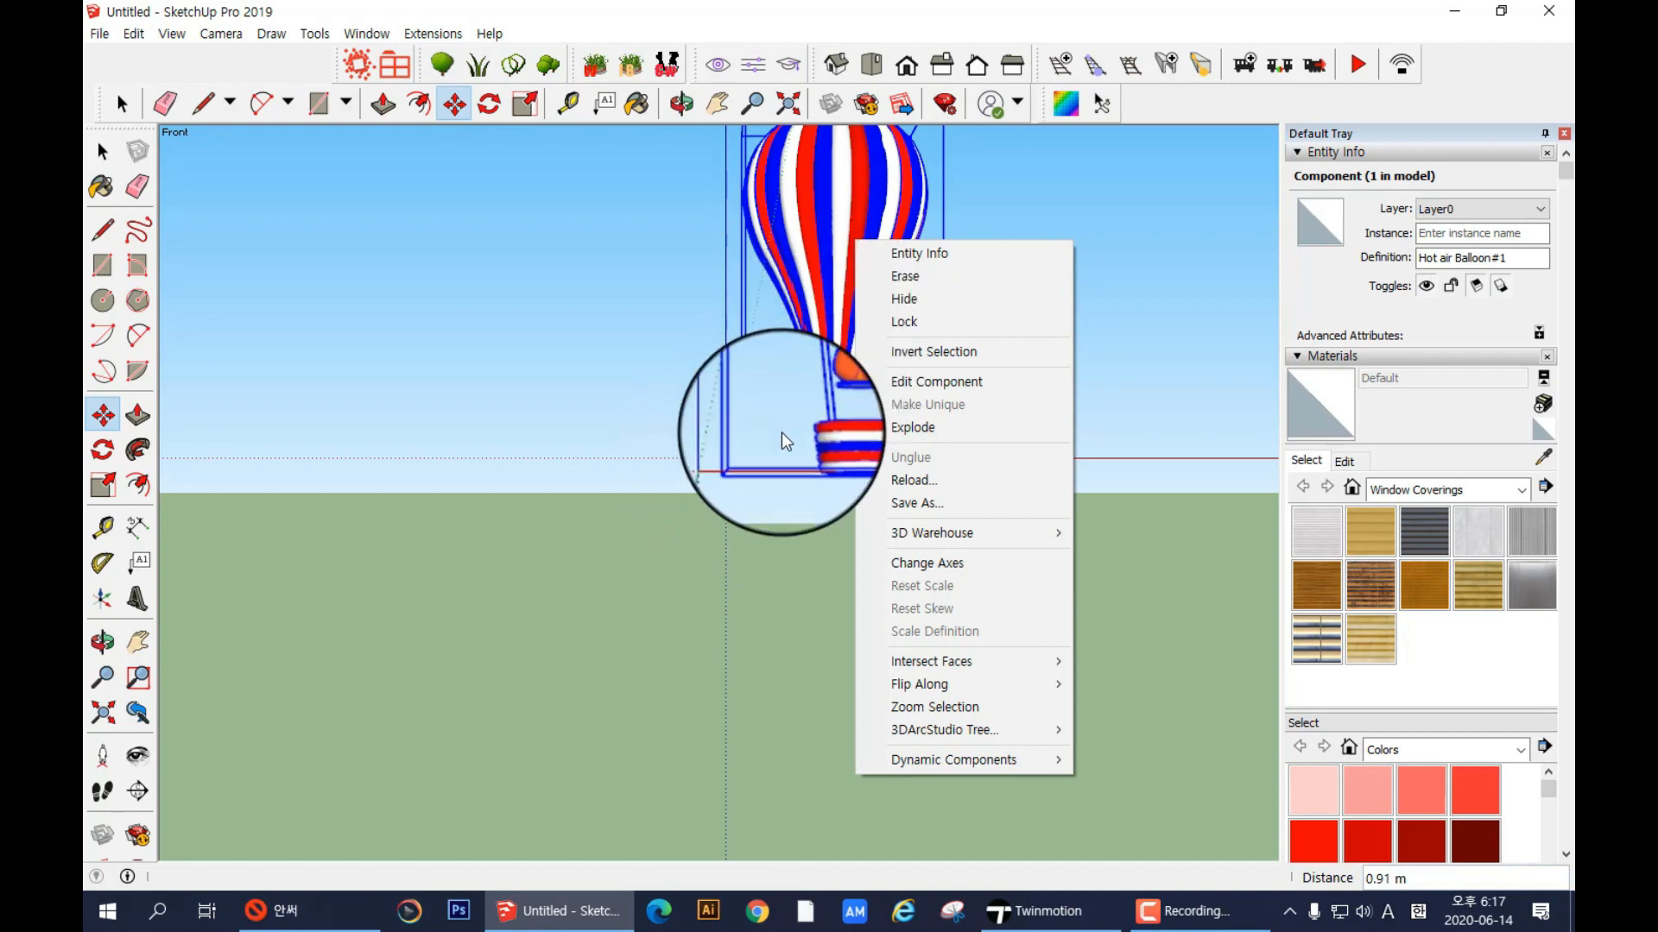
{"action": "left_click", "coordinate": [767, 411]}
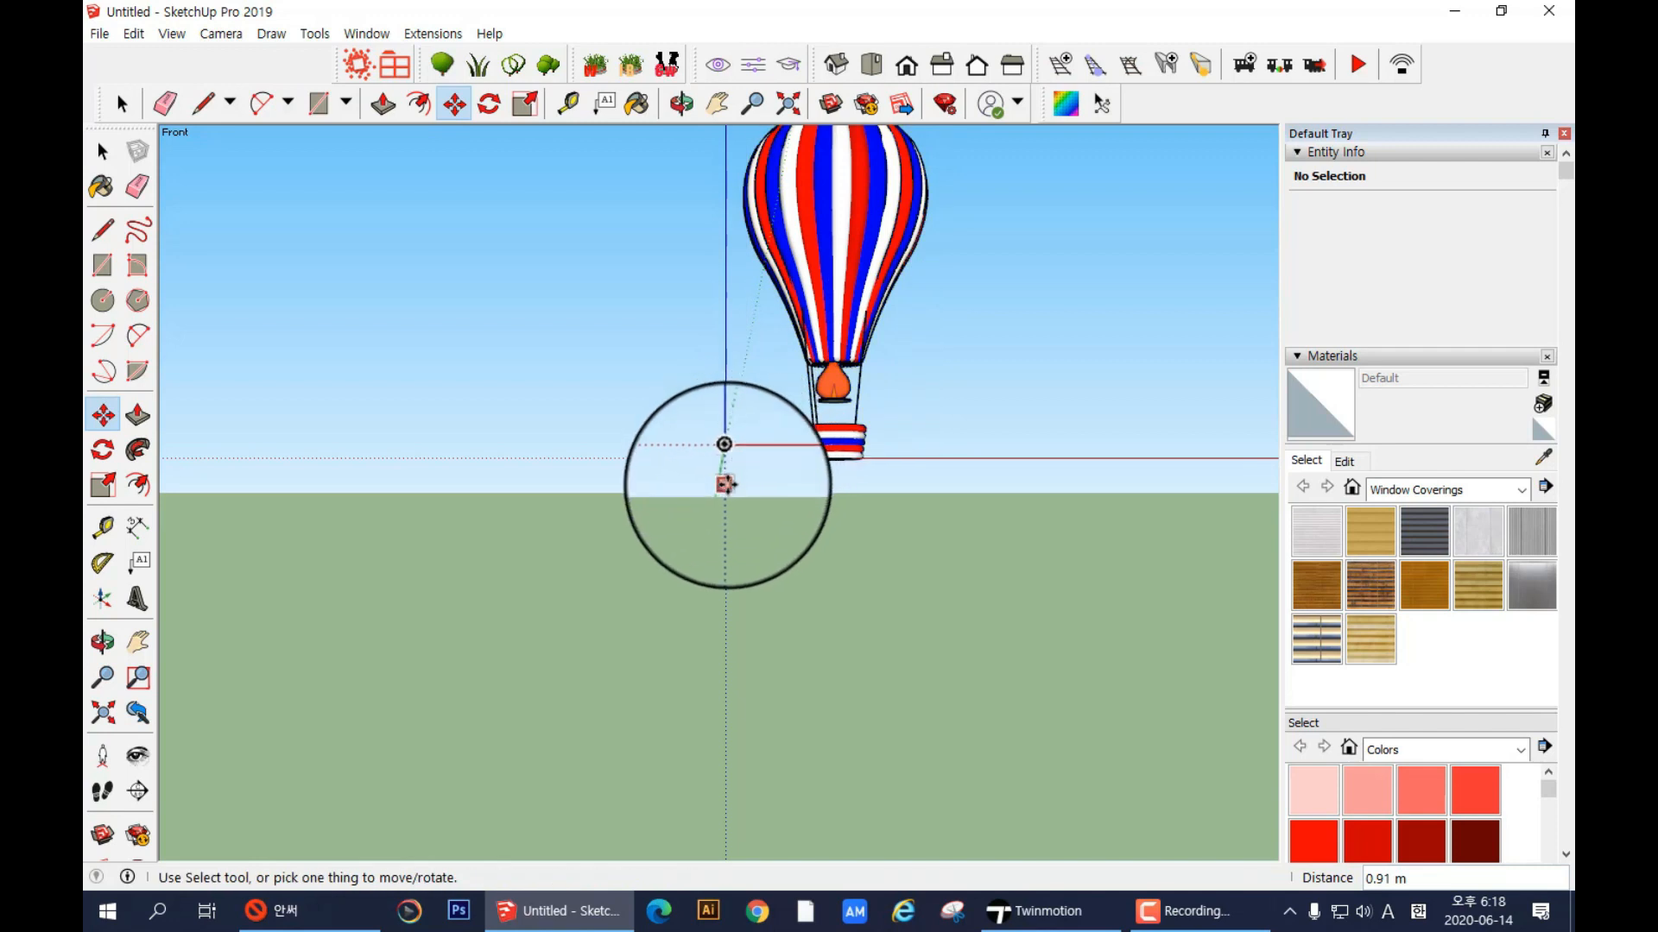
{"action": "left_click", "coordinate": [726, 485]}
{"action": "scroll", "coordinate": [756, 485], "scroll_direction": "down", "scroll_amount": 4}
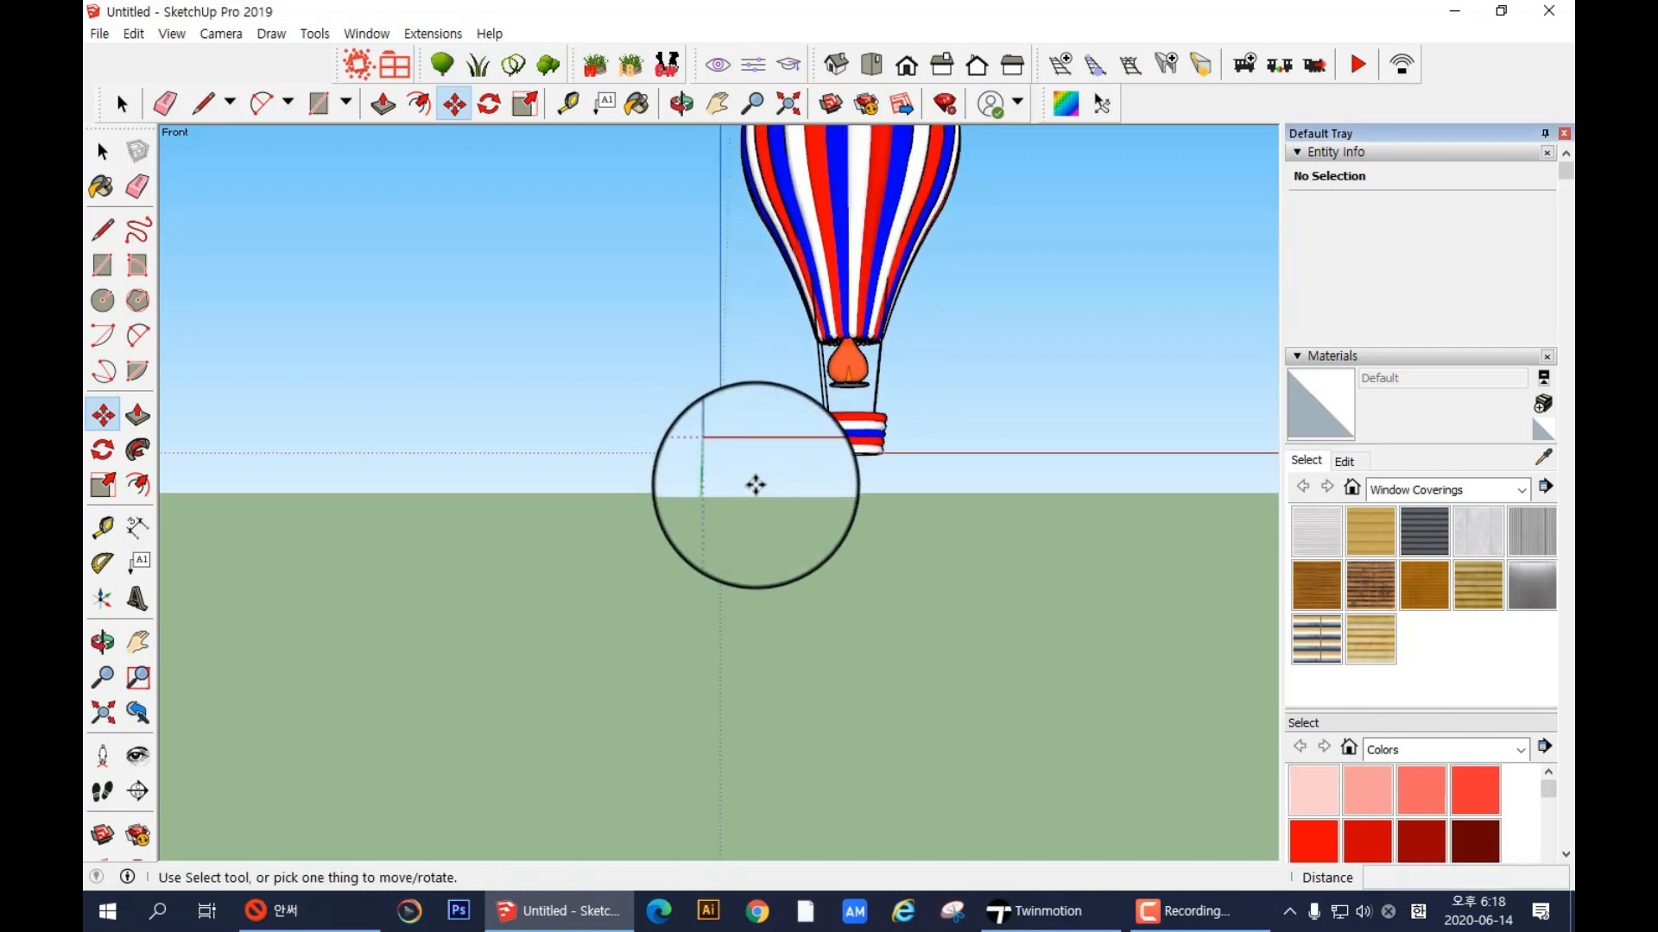
{"action": "left_click", "coordinate": [682, 103]}
{"action": "left_click_drag", "start_coordinate": [622, 333], "coordinate": [894, 524]}
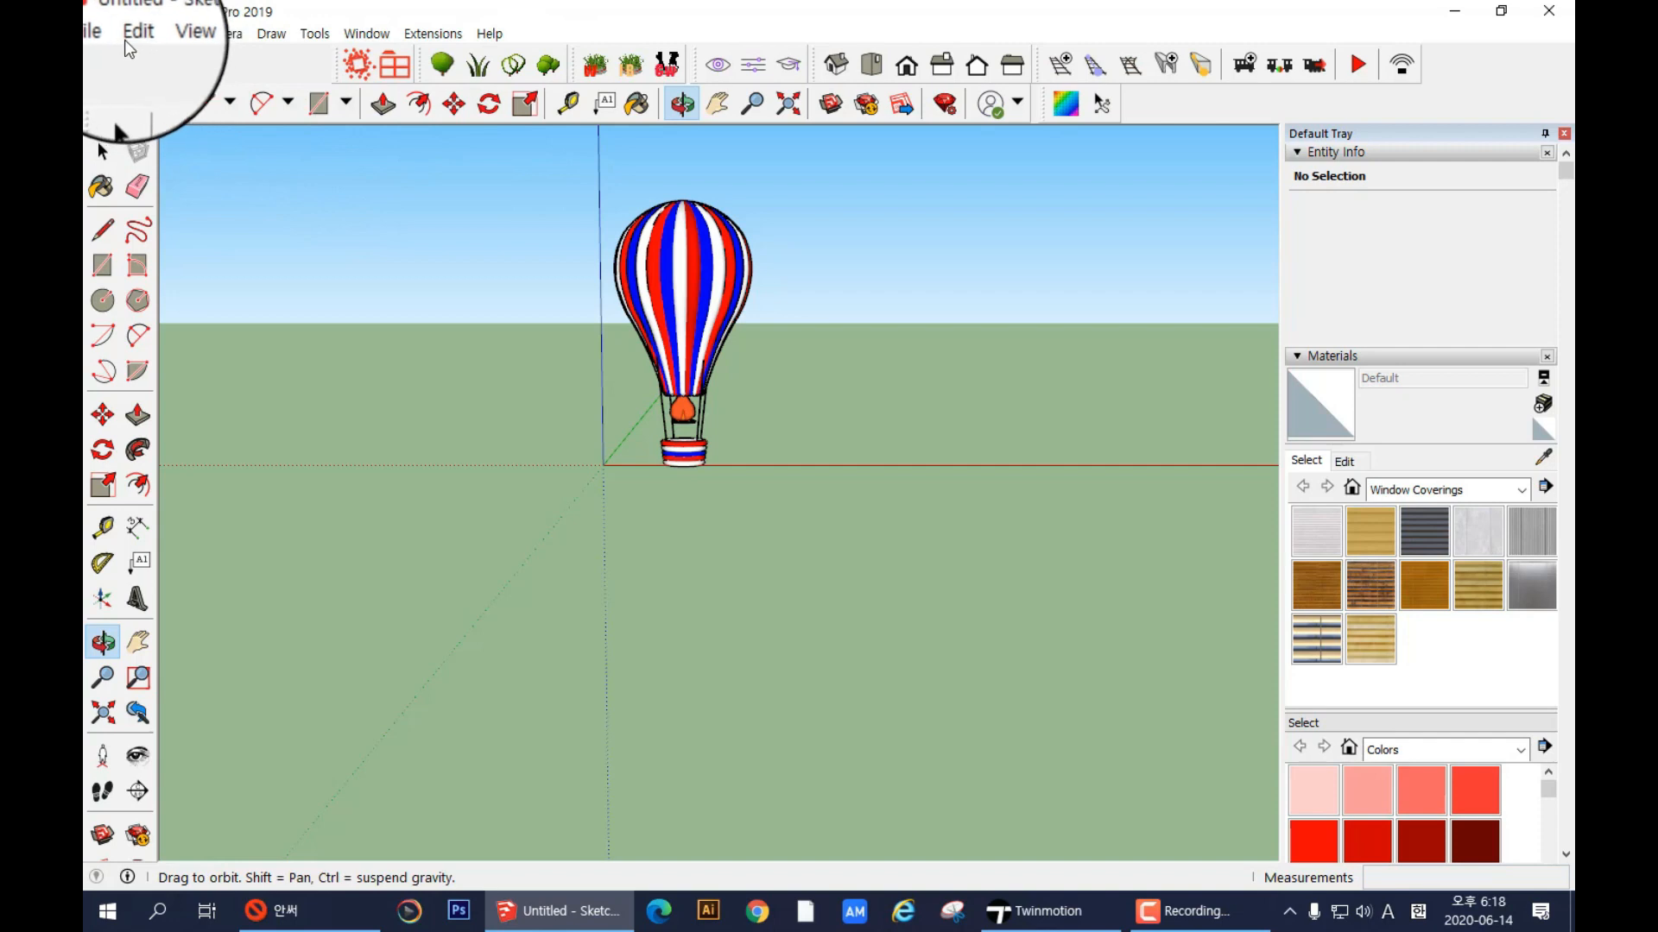
- Save the balloon model on the desktop as xxx.skp, replacing the existing file
{"action": "left_click", "coordinate": [100, 36]}
{"action": "left_click", "coordinate": [119, 156]}
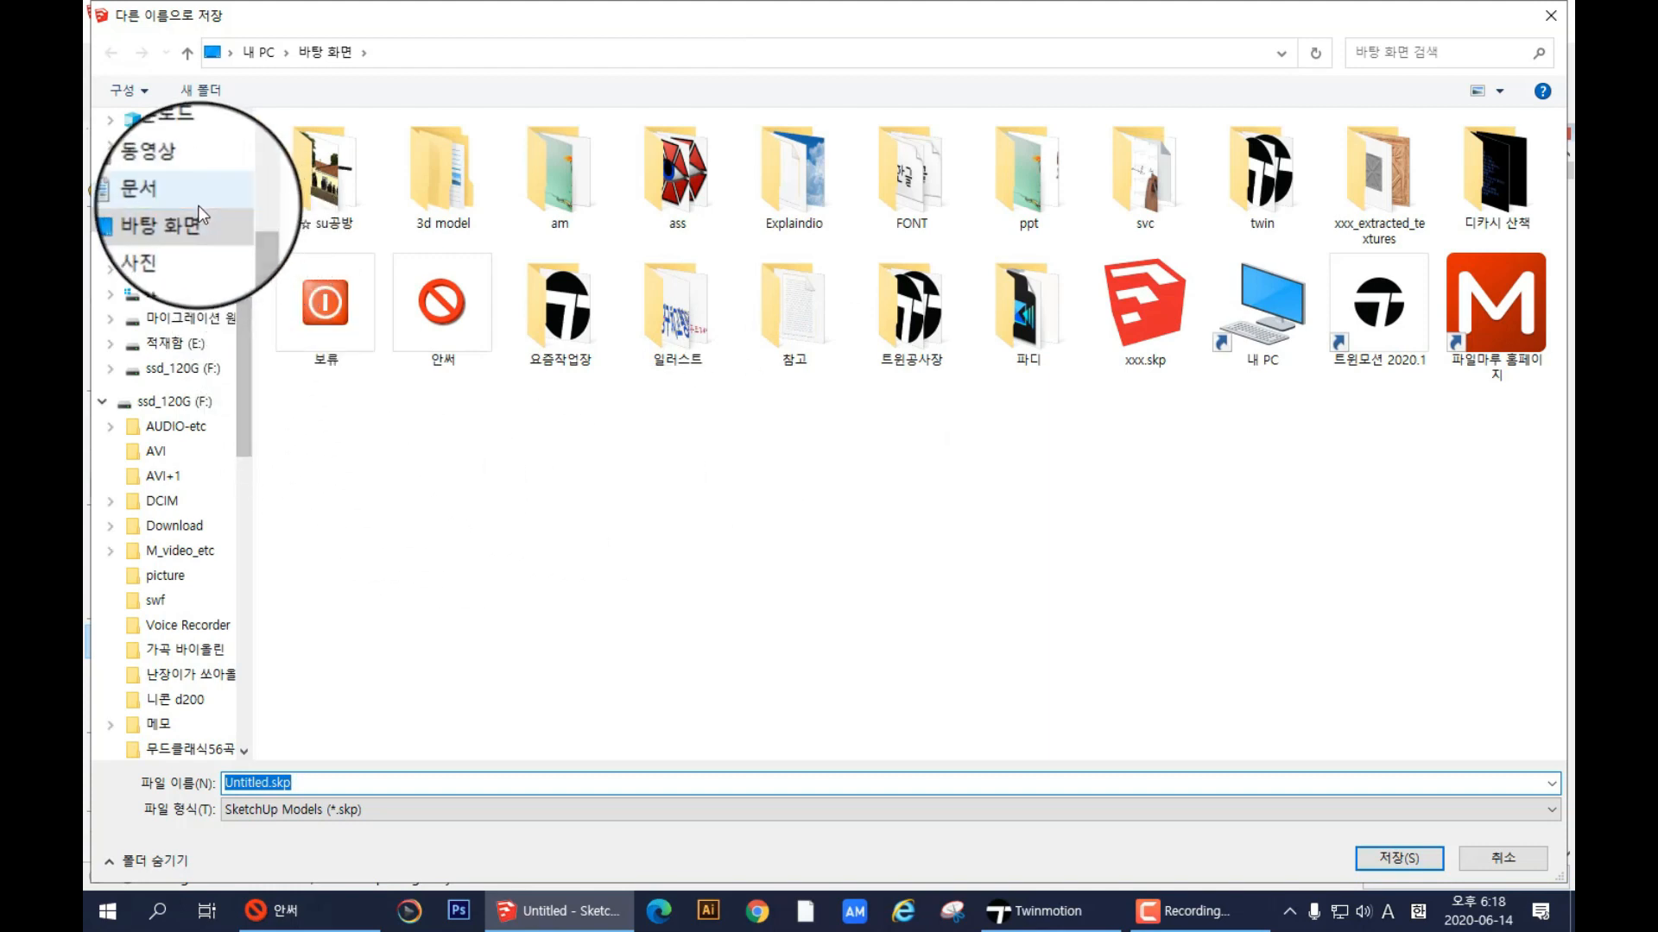
{"action": "left_click", "coordinate": [1136, 362]}
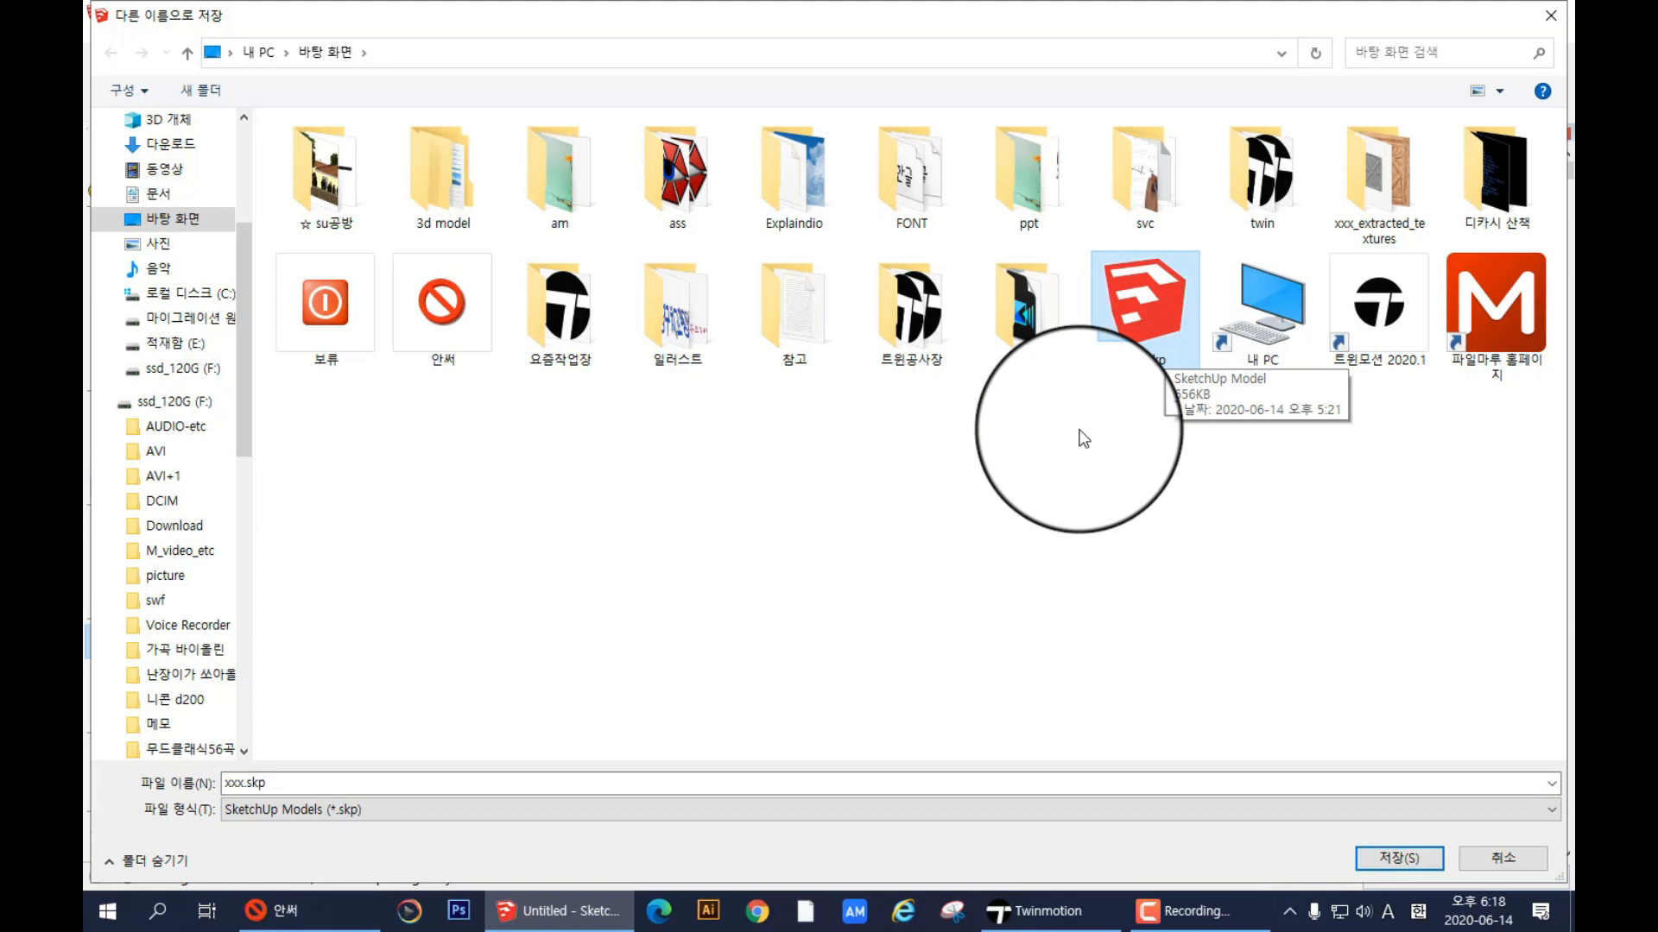
{"action": "left_click", "coordinate": [1397, 857]}
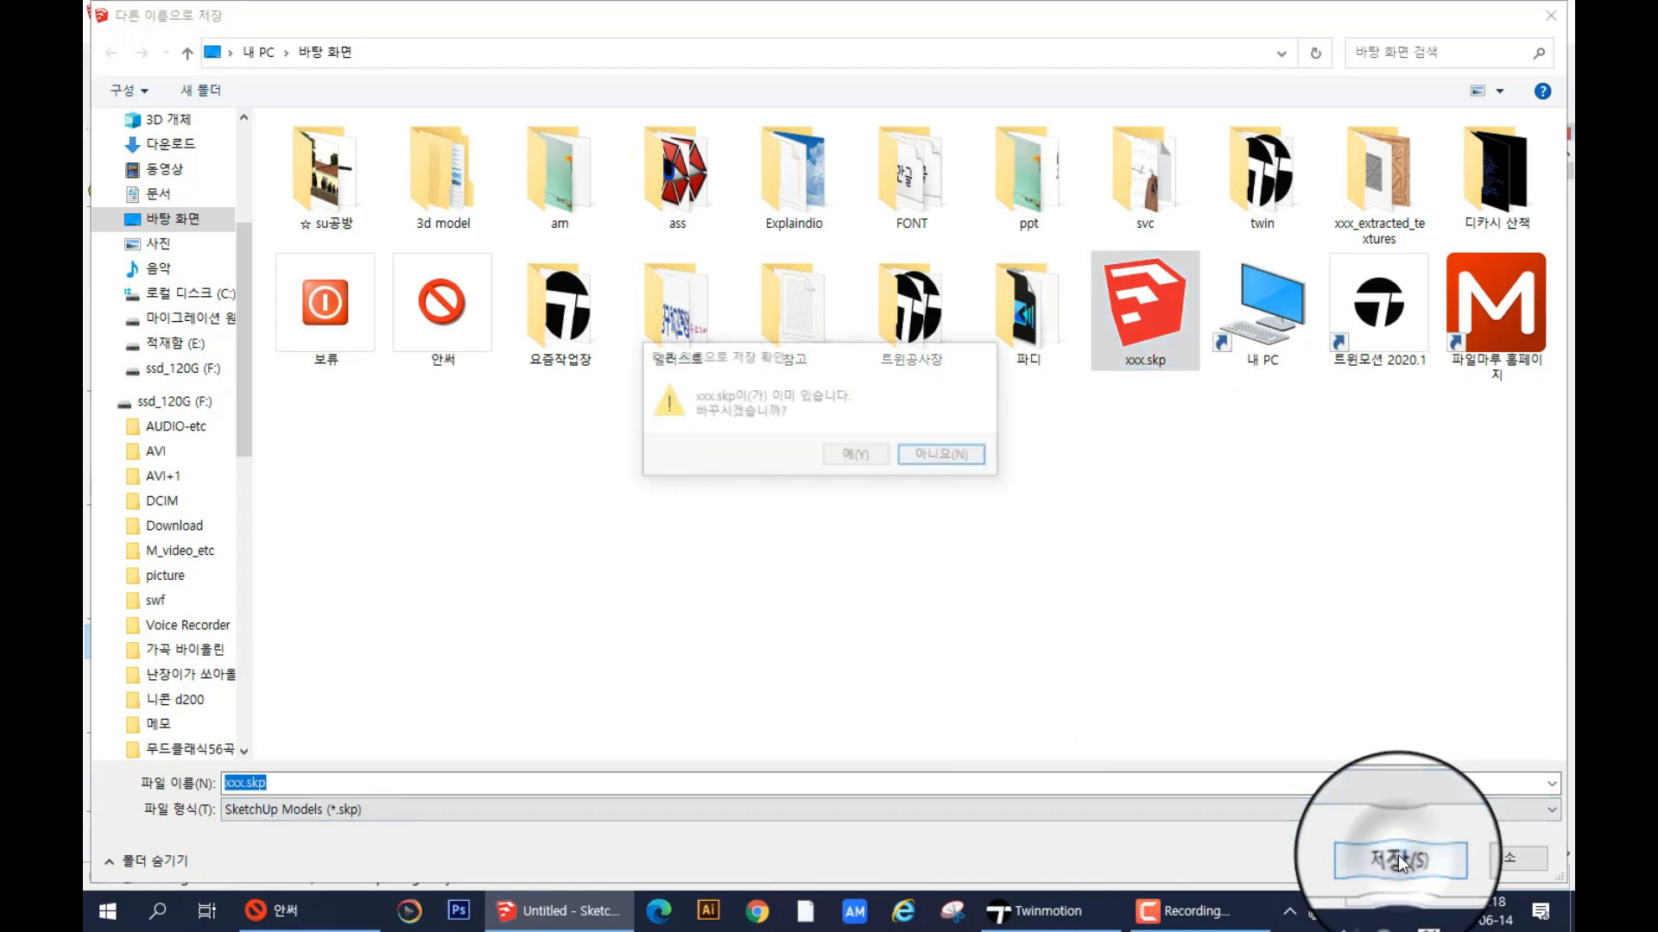
{"action": "left_click", "coordinate": [843, 458]}
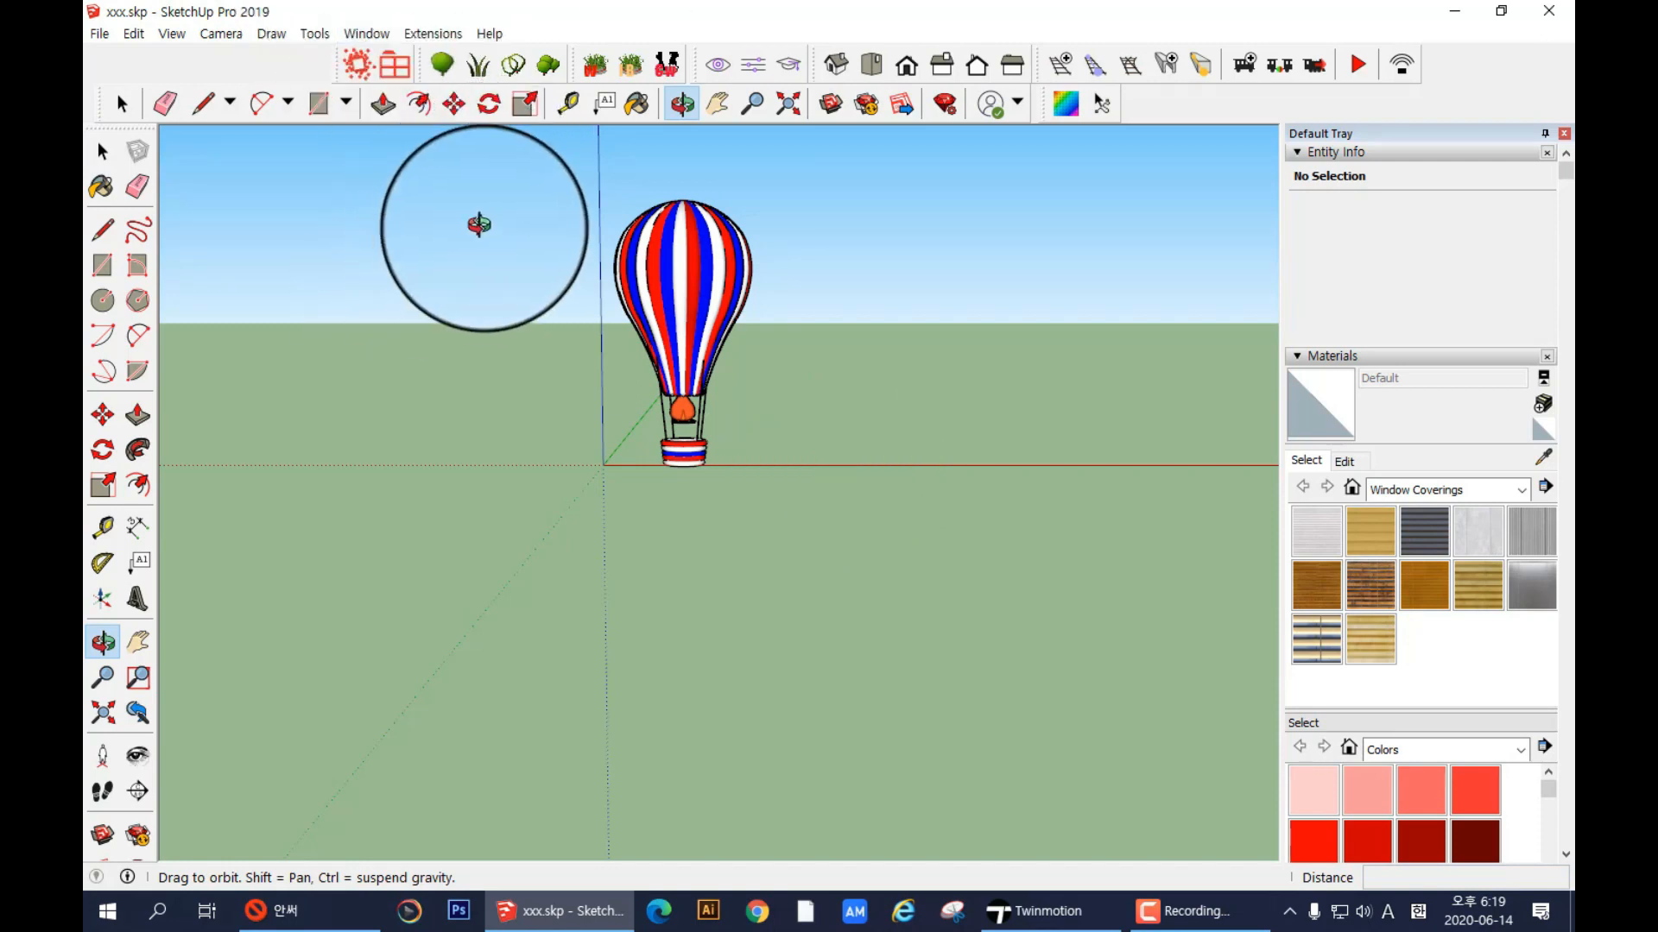
{"action": "left_click_drag", "start_coordinate": [555, 467], "coordinate": [537, 541]}
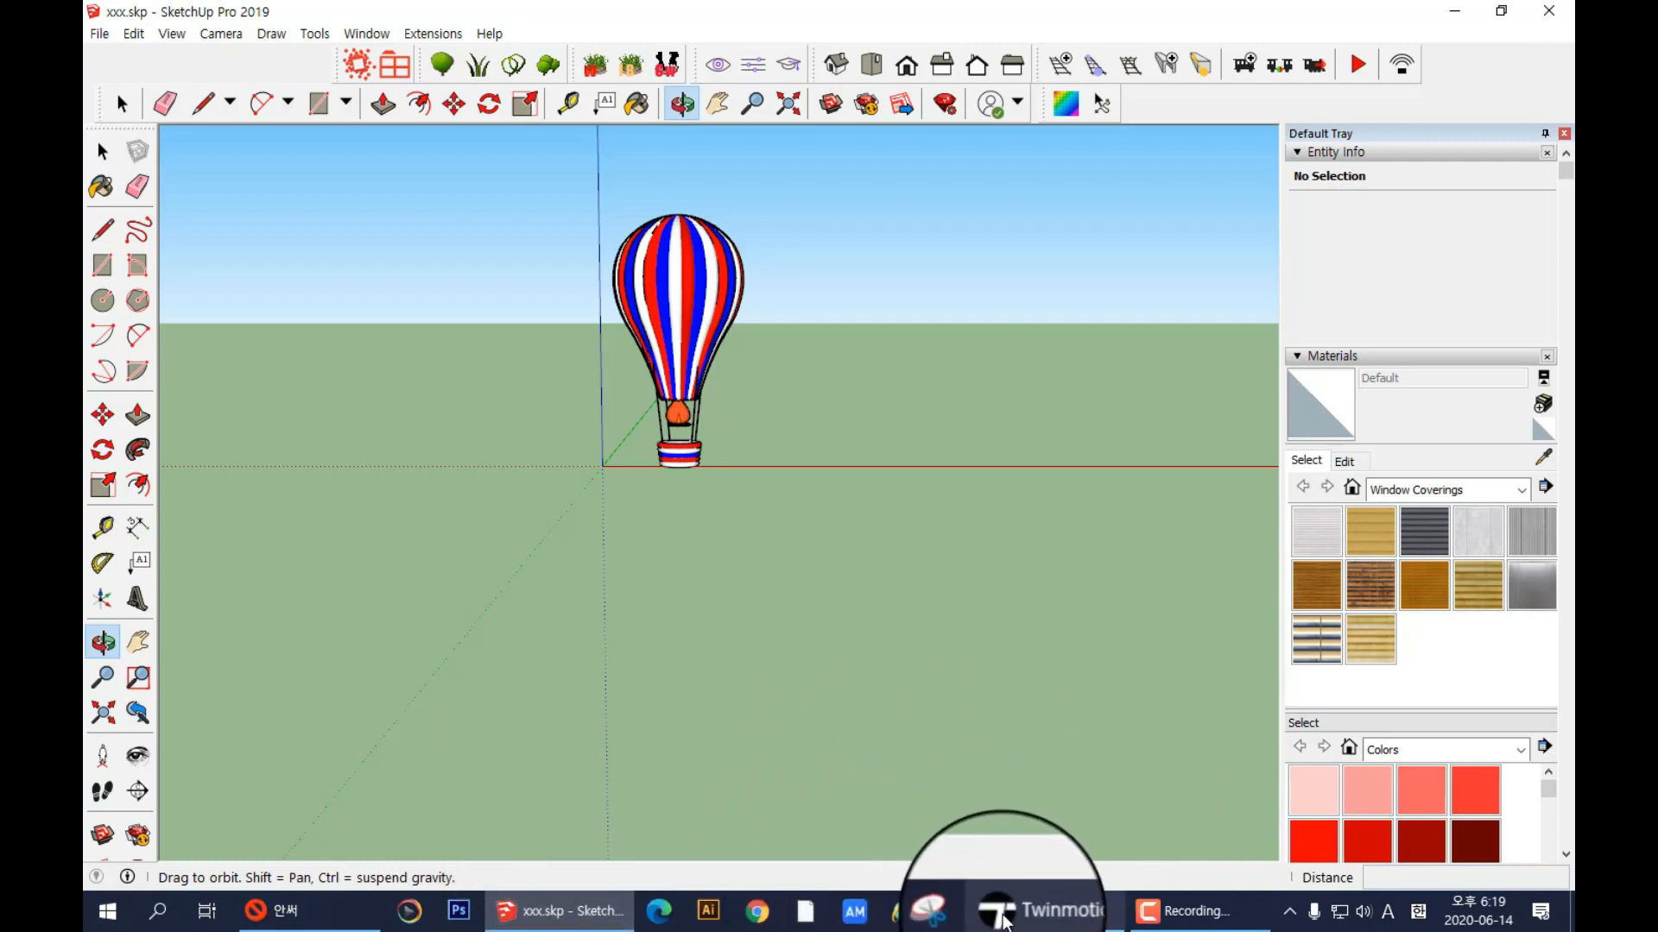
- Switch to Twinmotion and start a new project without saving the current "ballon test" scene
{"action": "left_click", "coordinate": [1006, 911]}
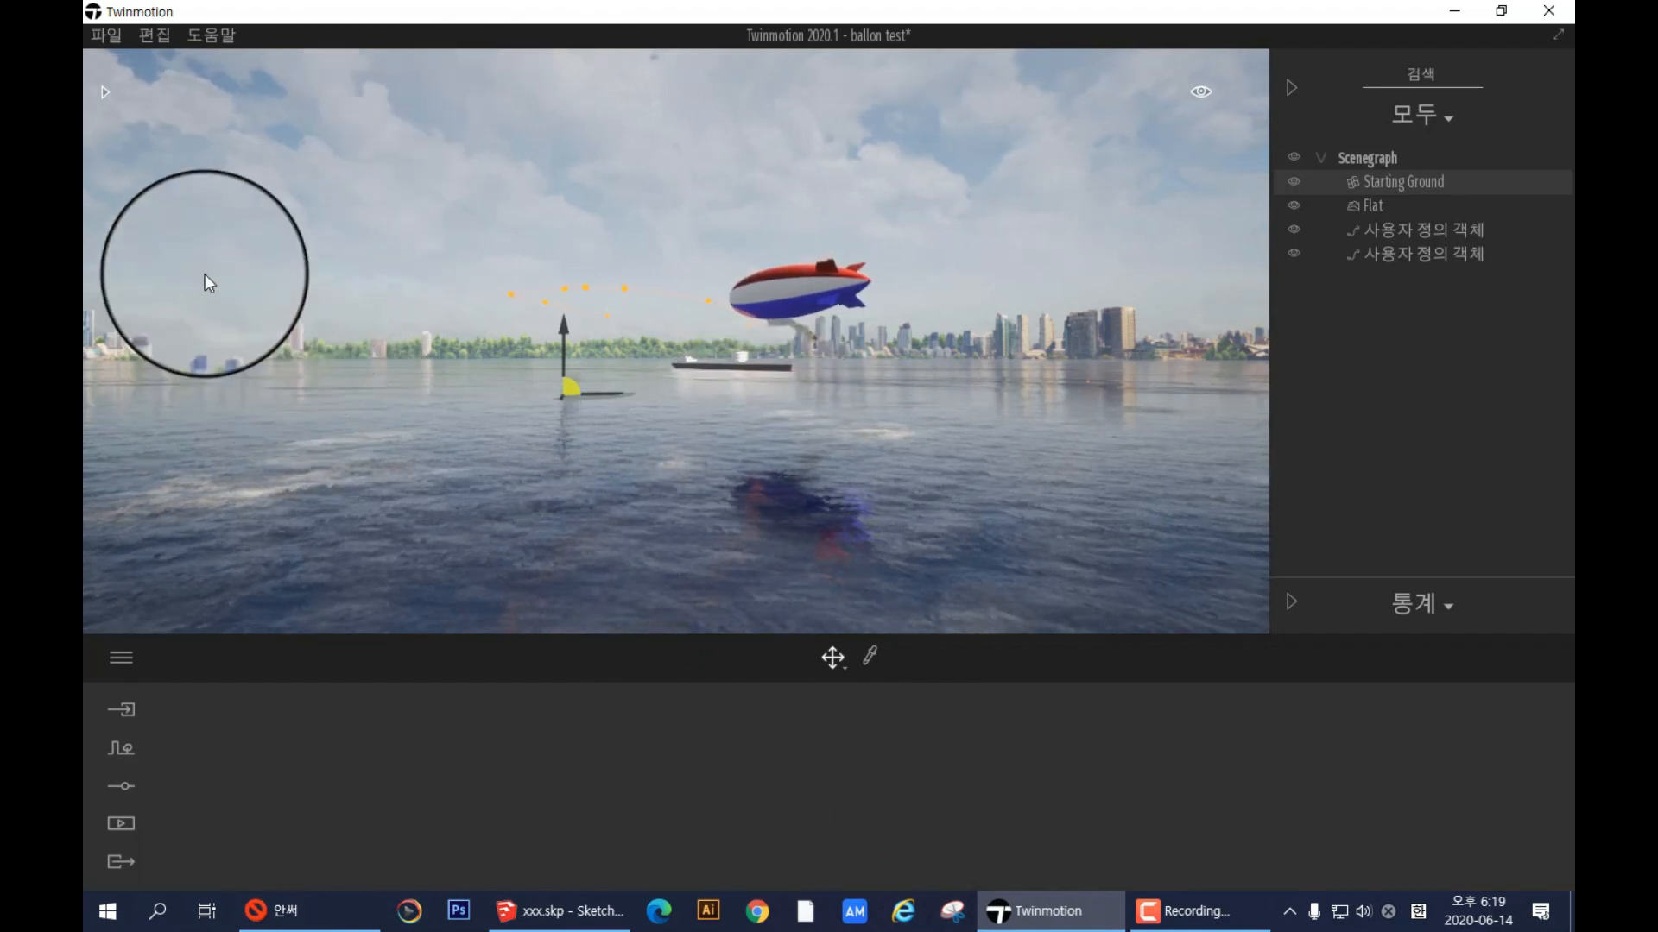
{"action": "left_click", "coordinate": [107, 39]}
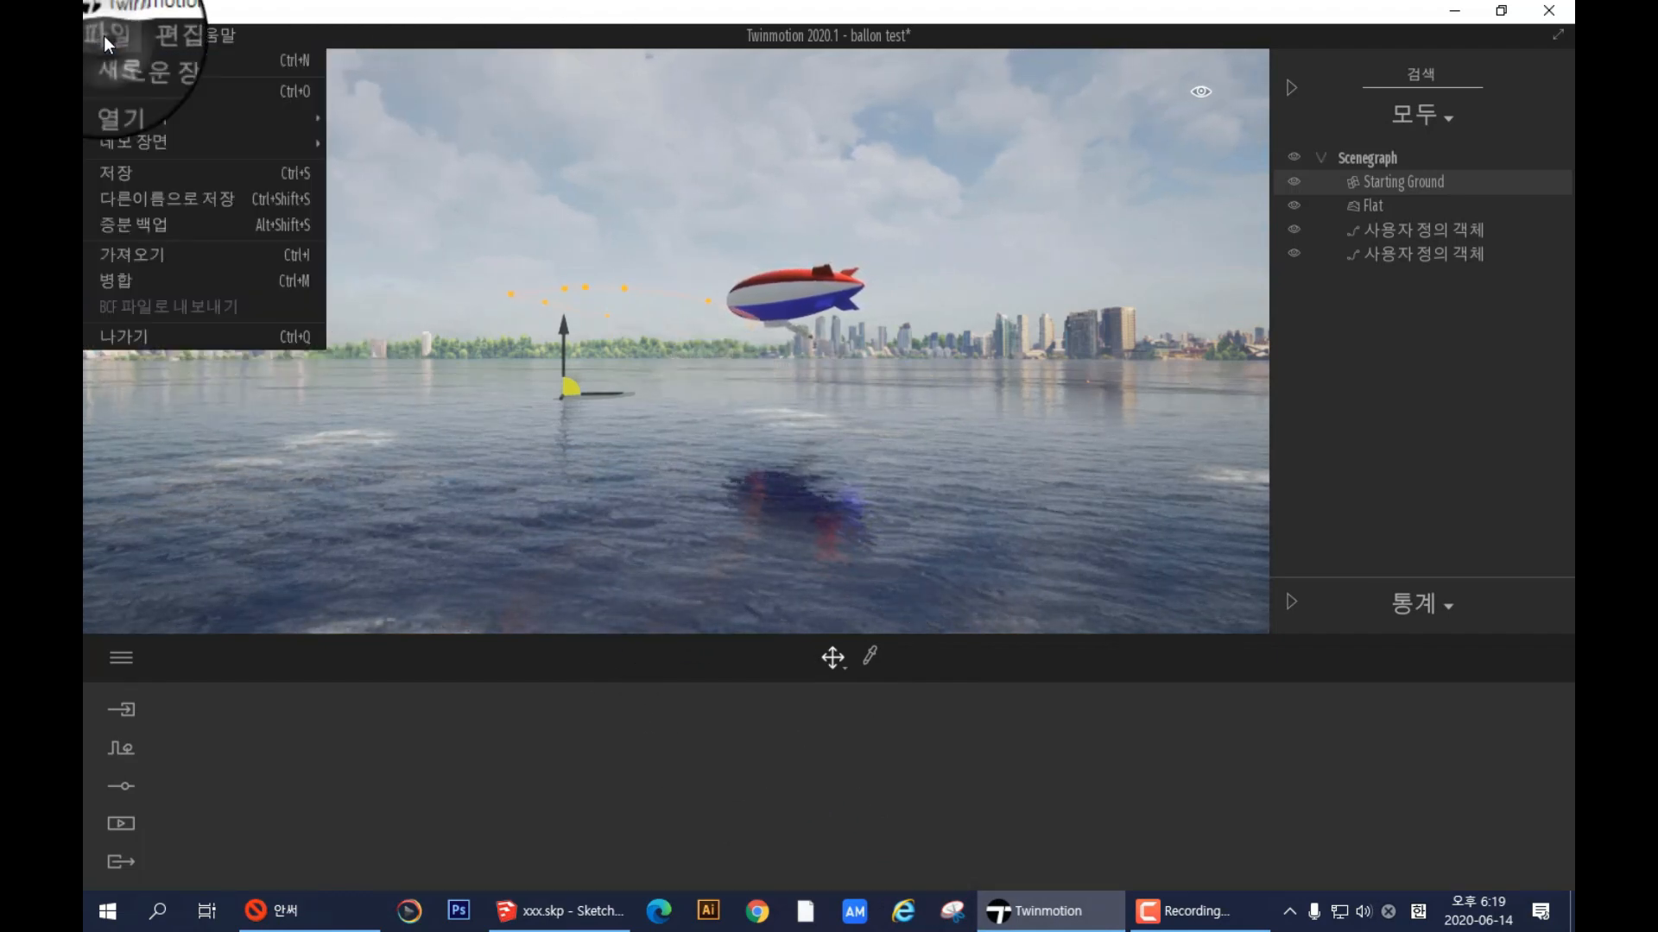
{"action": "left_click", "coordinate": [109, 62]}
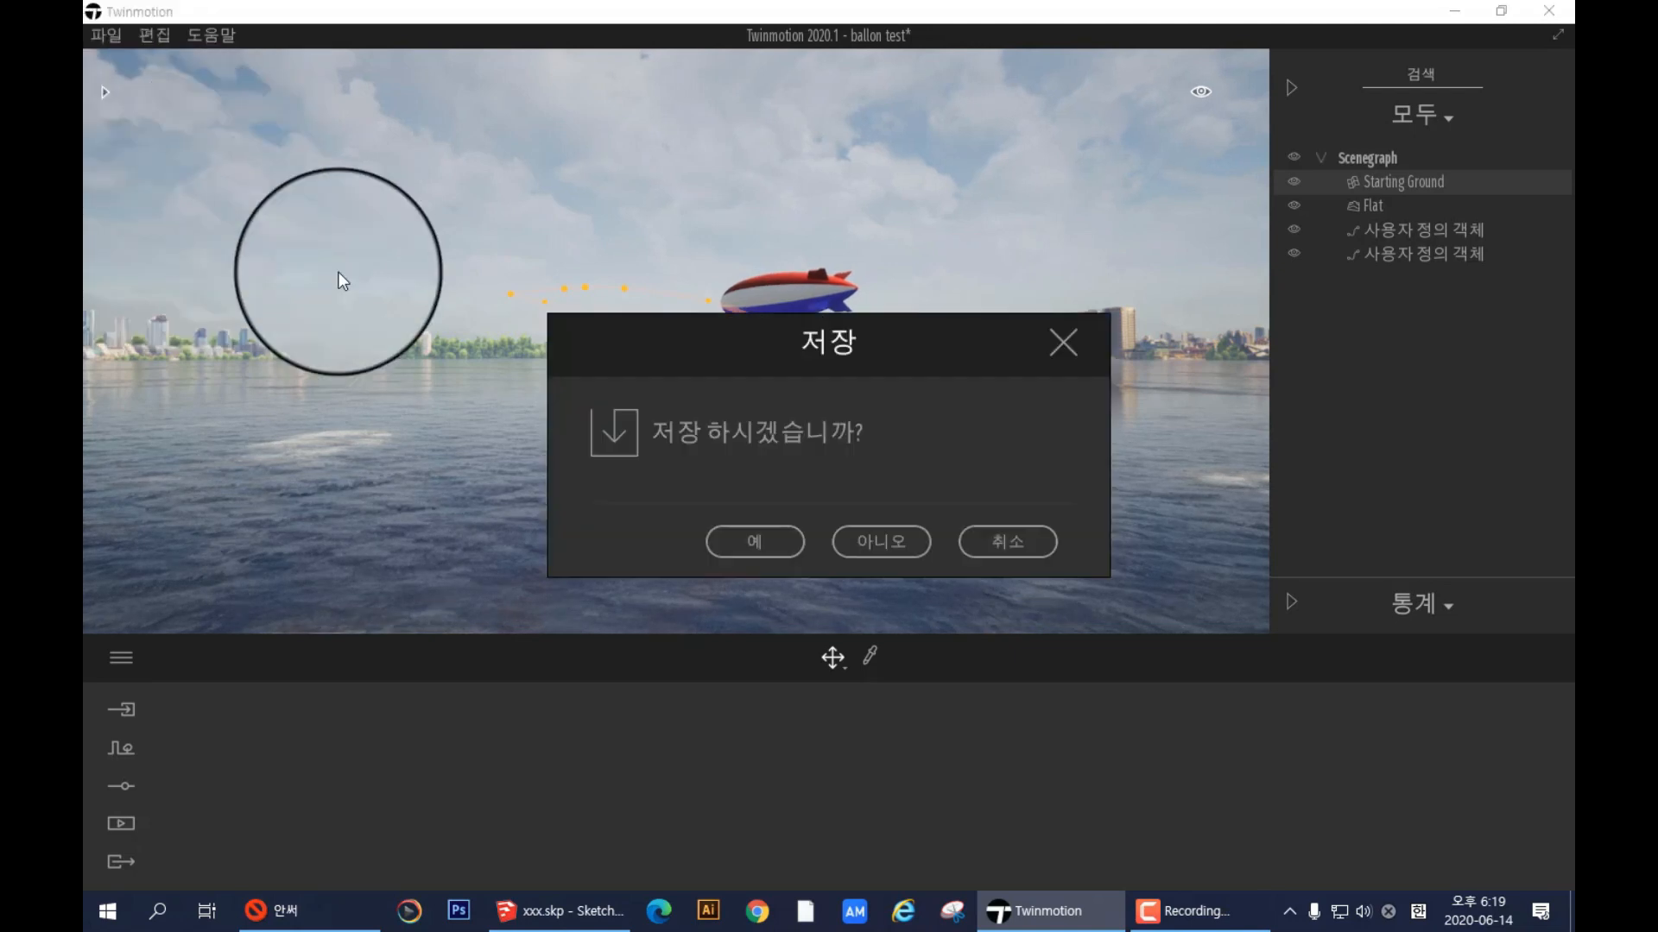
{"action": "left_click", "coordinate": [844, 535]}
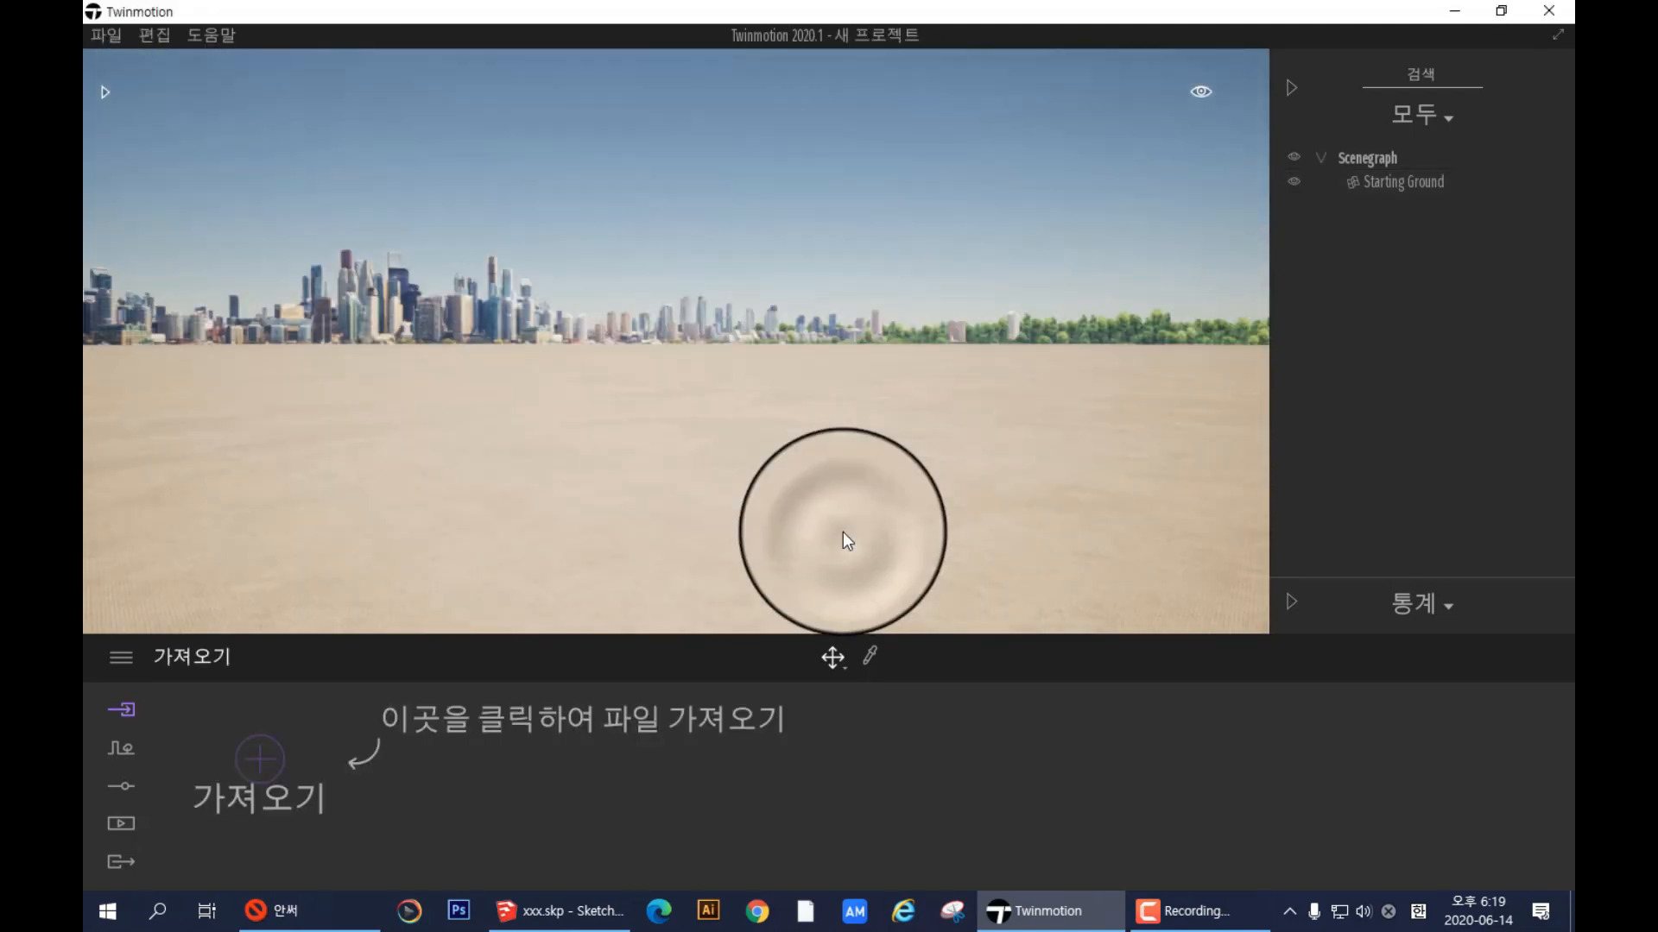
- Add the Flat landscape from the library to the scene as a grass ground
{"action": "right_click_drag", "start_coordinate": [667, 477], "coordinate": [663, 506]}
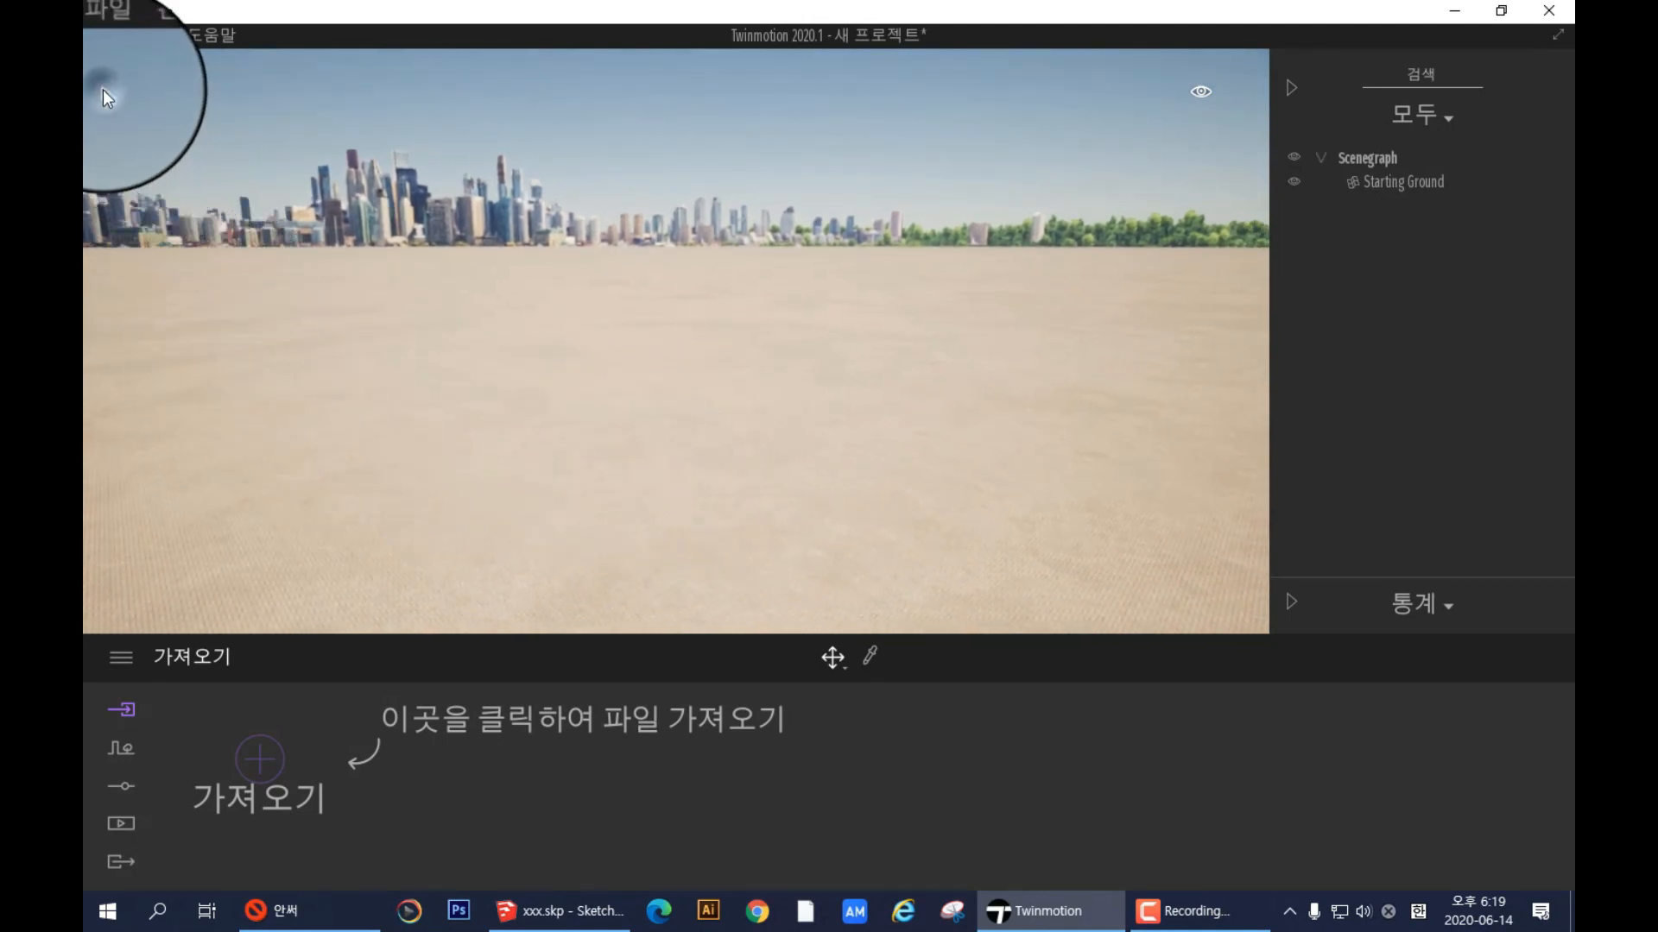
{"action": "left_click", "coordinate": [103, 90]}
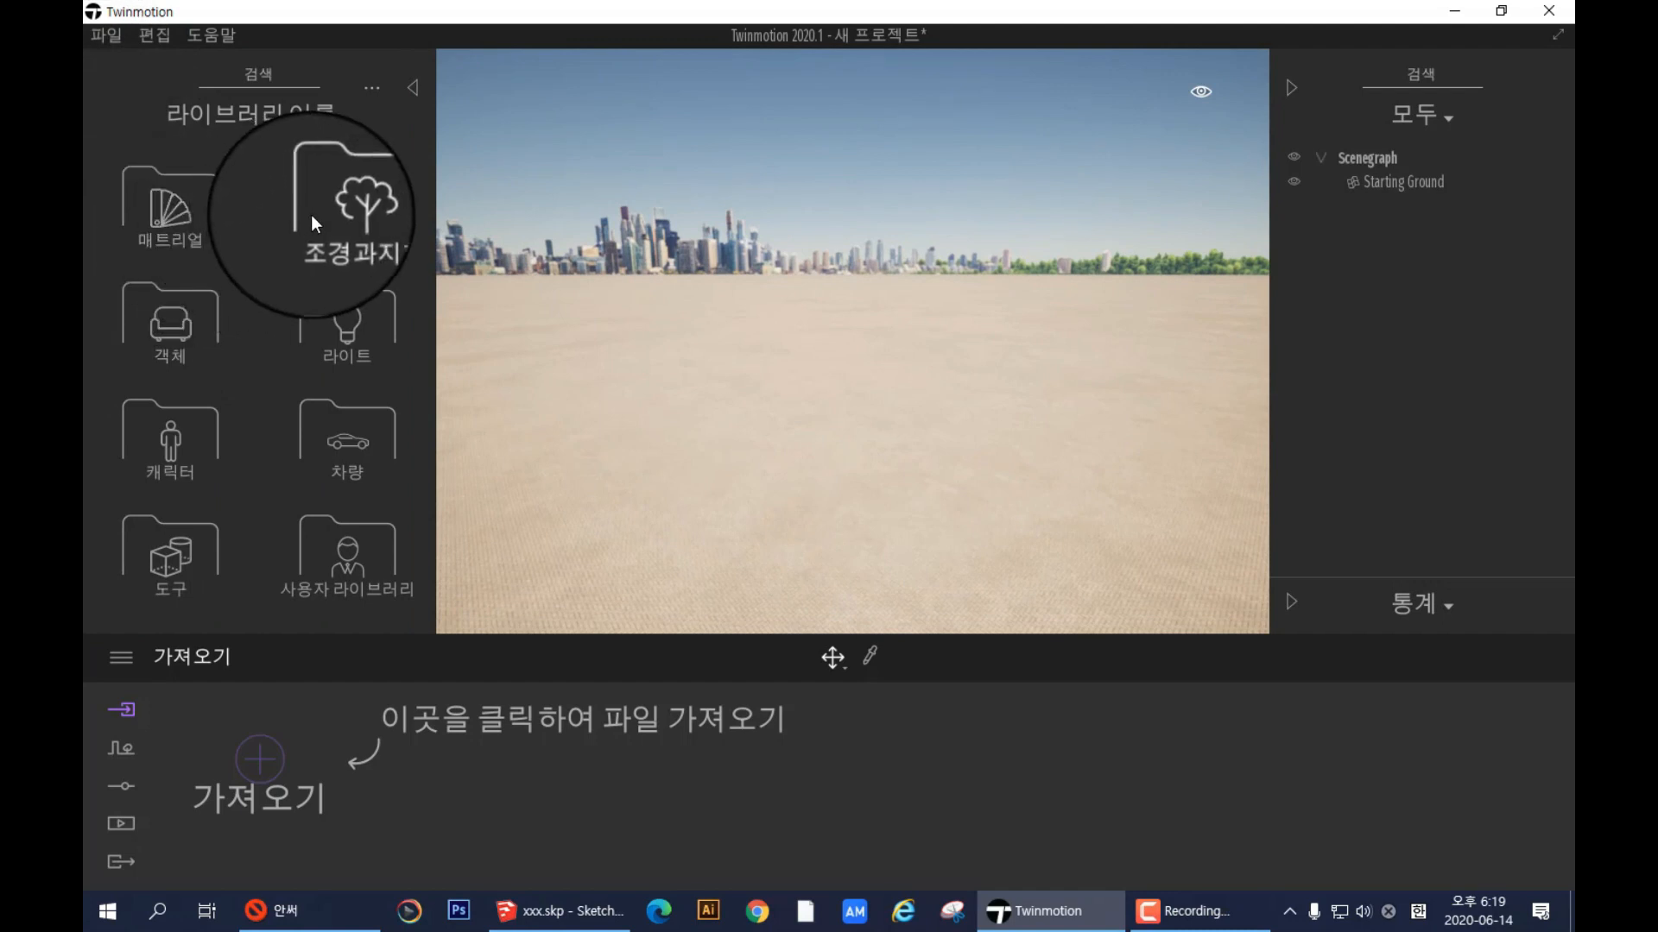
{"action": "left_click", "coordinate": [311, 214]}
{"action": "left_click", "coordinate": [180, 226]}
{"action": "left_click_drag", "start_coordinate": [221, 245], "coordinate": [649, 441]}
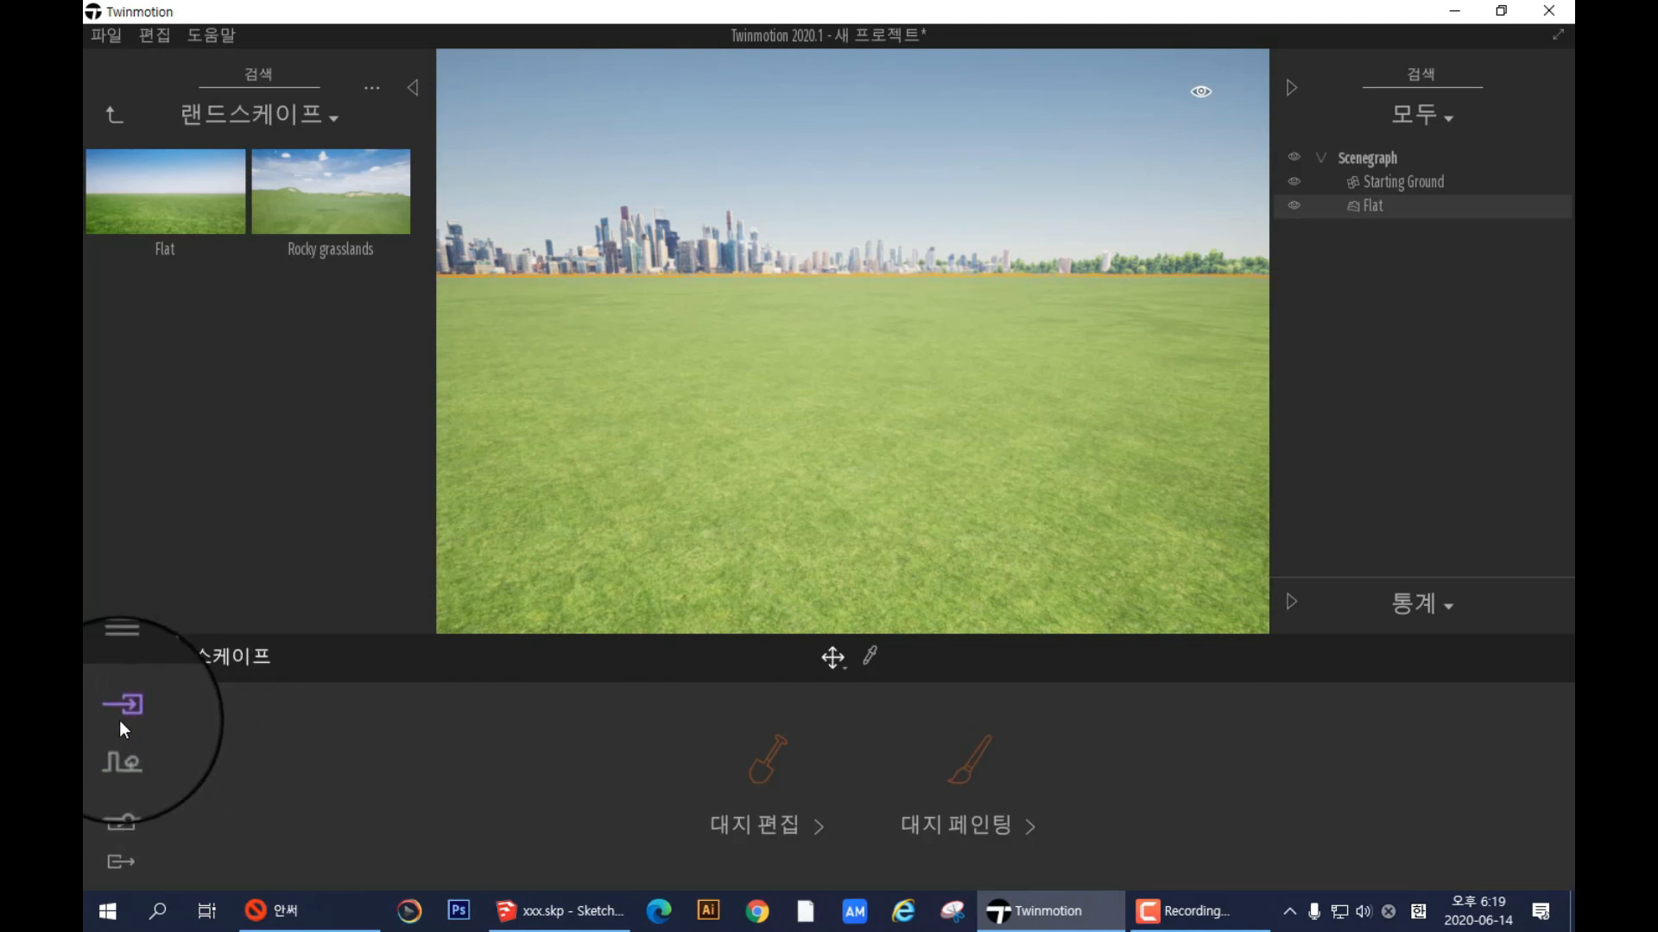
- Import xxx.skp from the desktop as geometry with the default options
{"action": "left_click", "coordinate": [121, 715]}
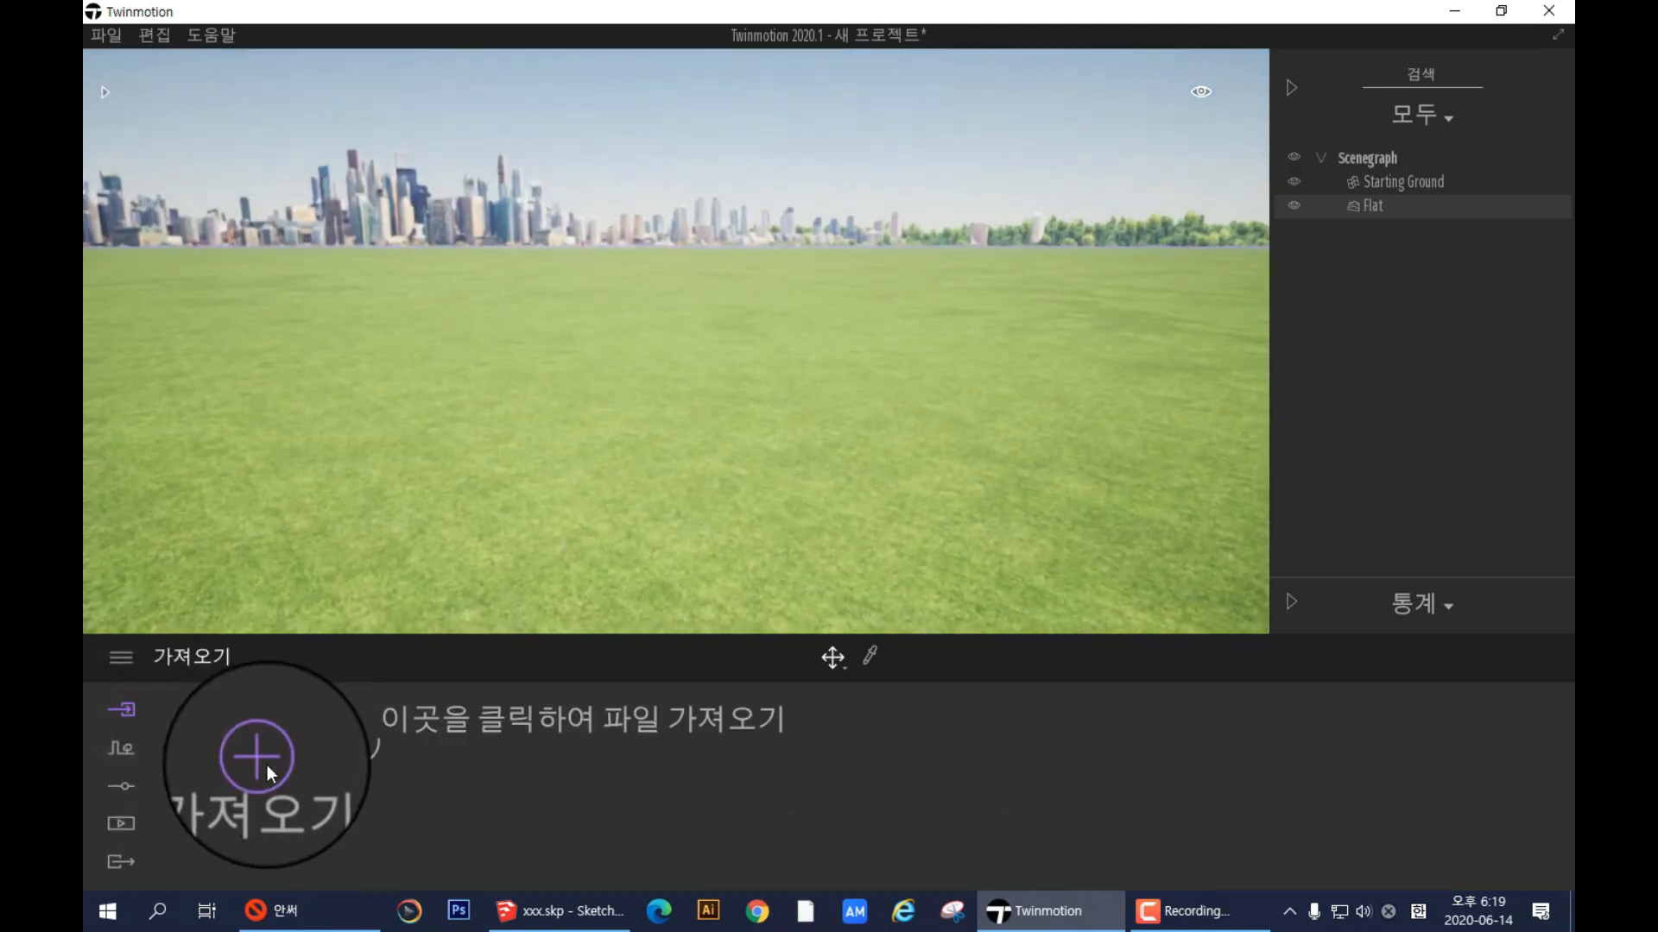
{"action": "left_click", "coordinate": [262, 764]}
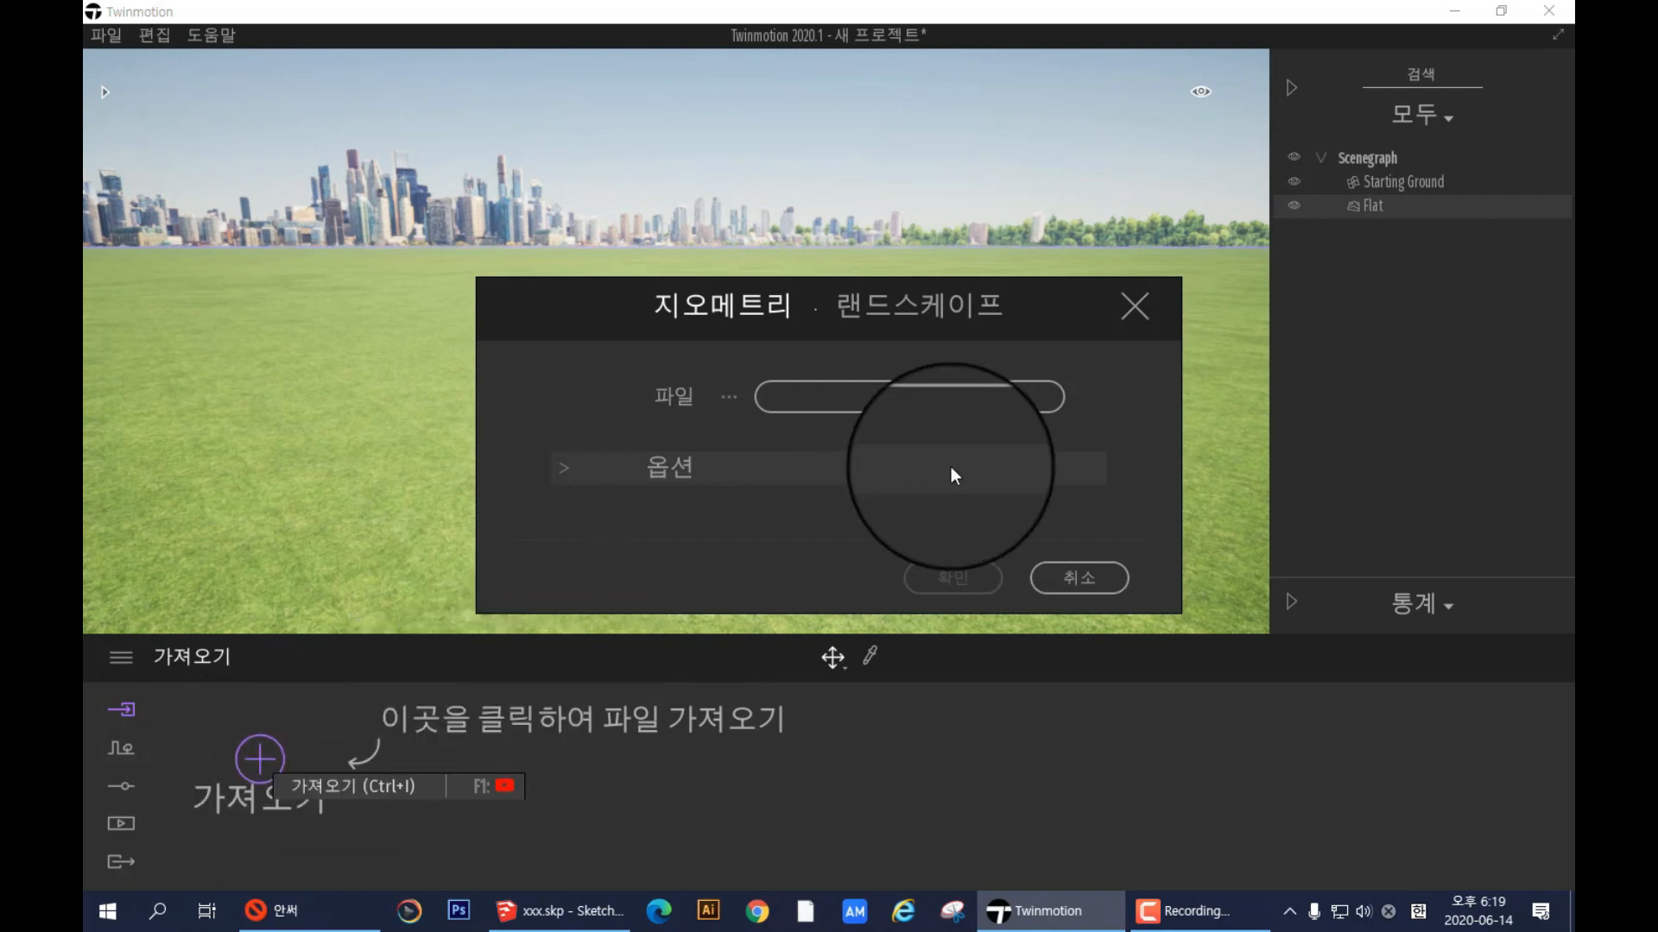
{"action": "left_click", "coordinate": [919, 397]}
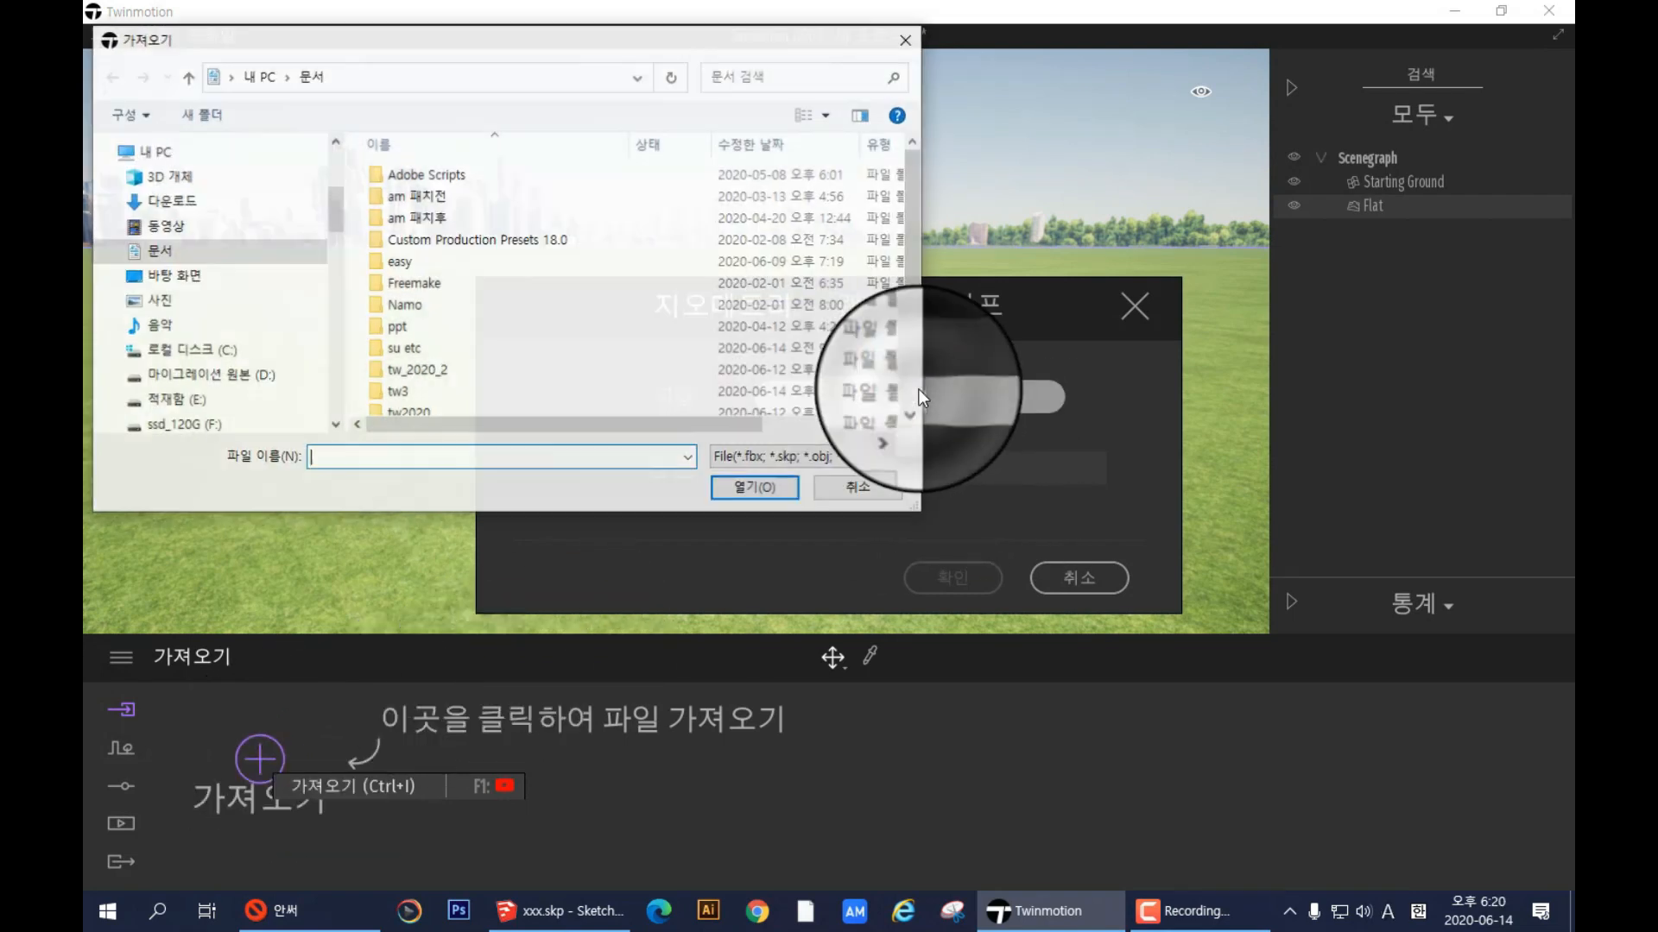
{"action": "left_click", "coordinate": [215, 276]}
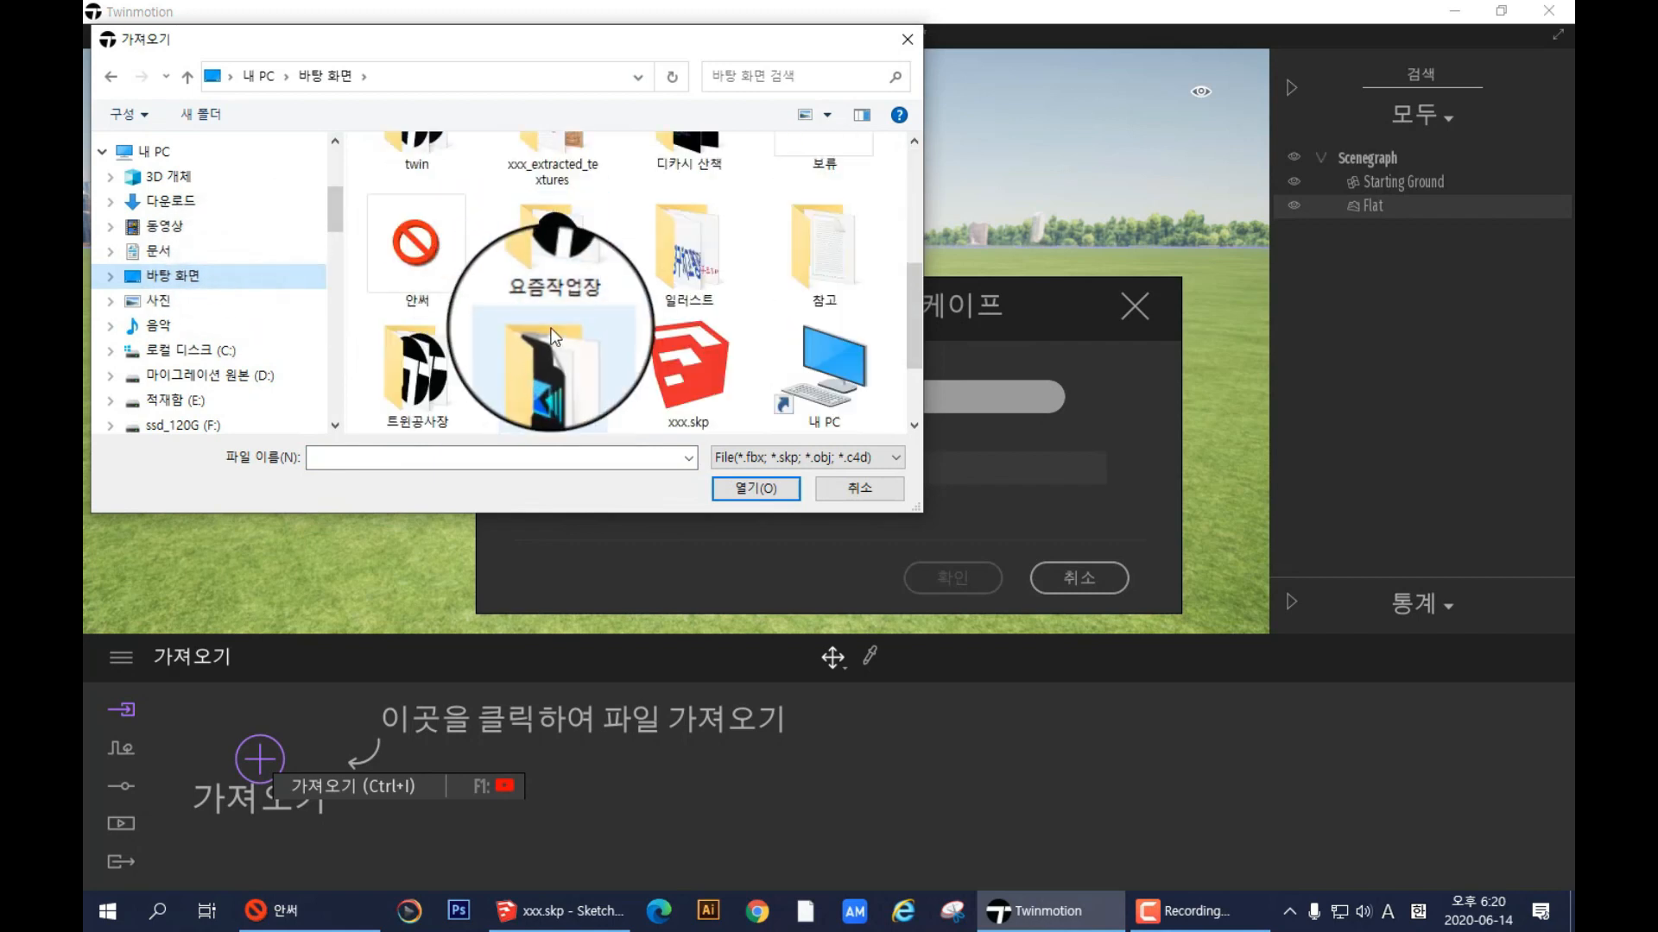
{"action": "scroll", "coordinate": [518, 305], "scroll_direction": "down", "scroll_amount": 2}
{"action": "left_click", "coordinate": [693, 259]}
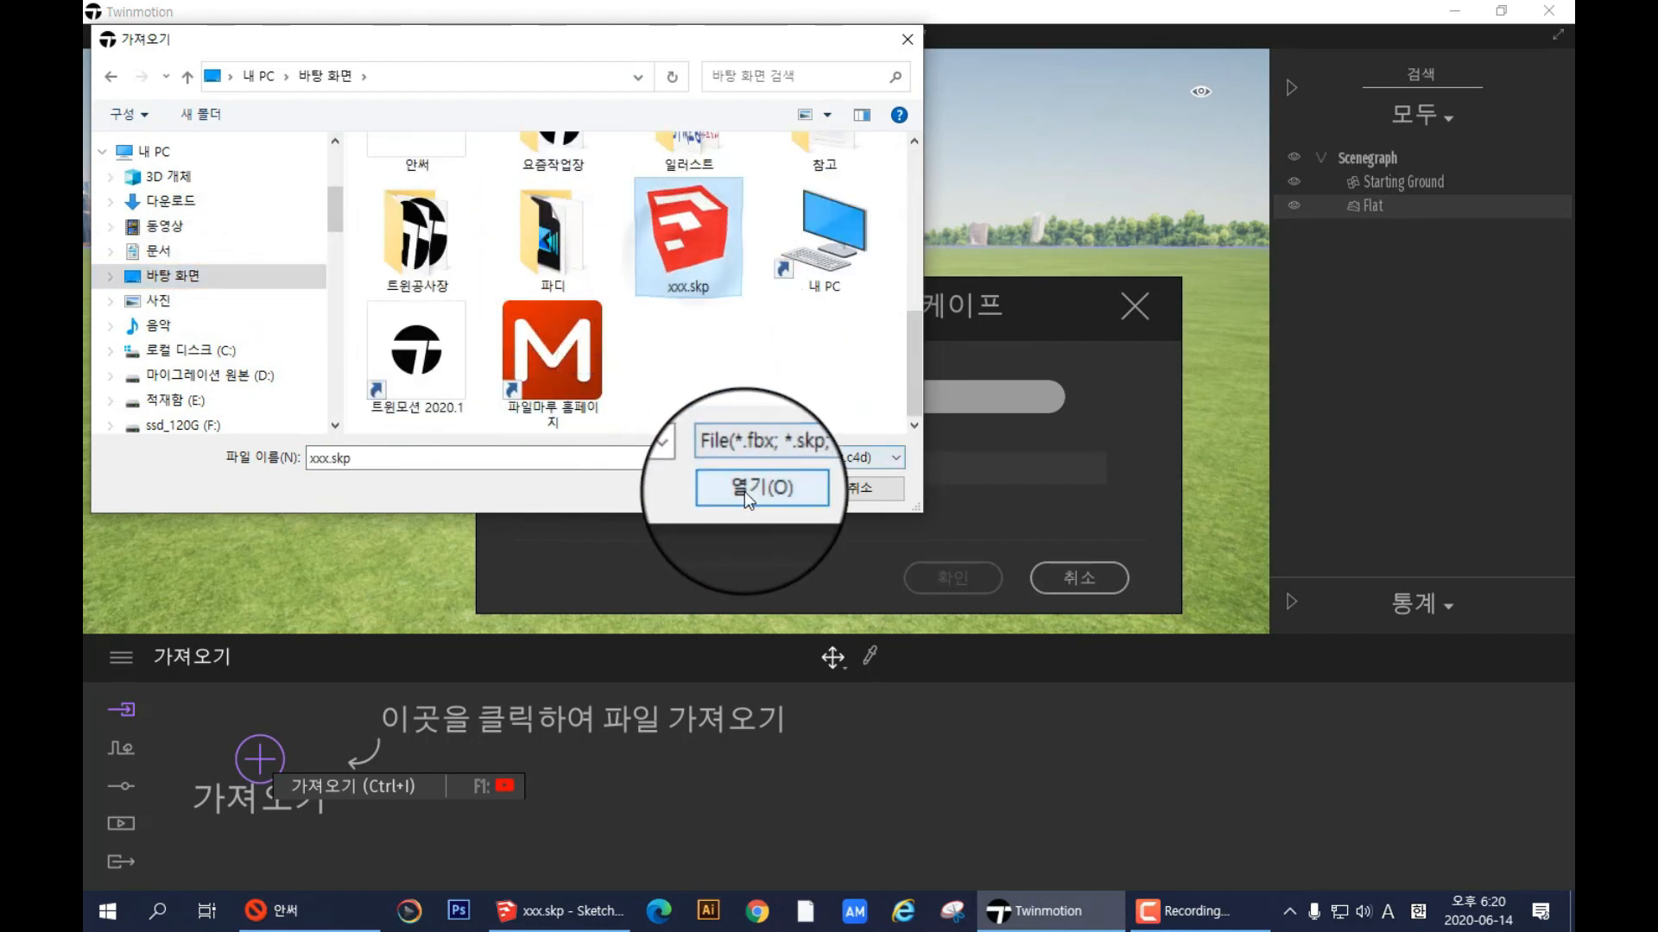
{"action": "left_click", "coordinate": [746, 489]}
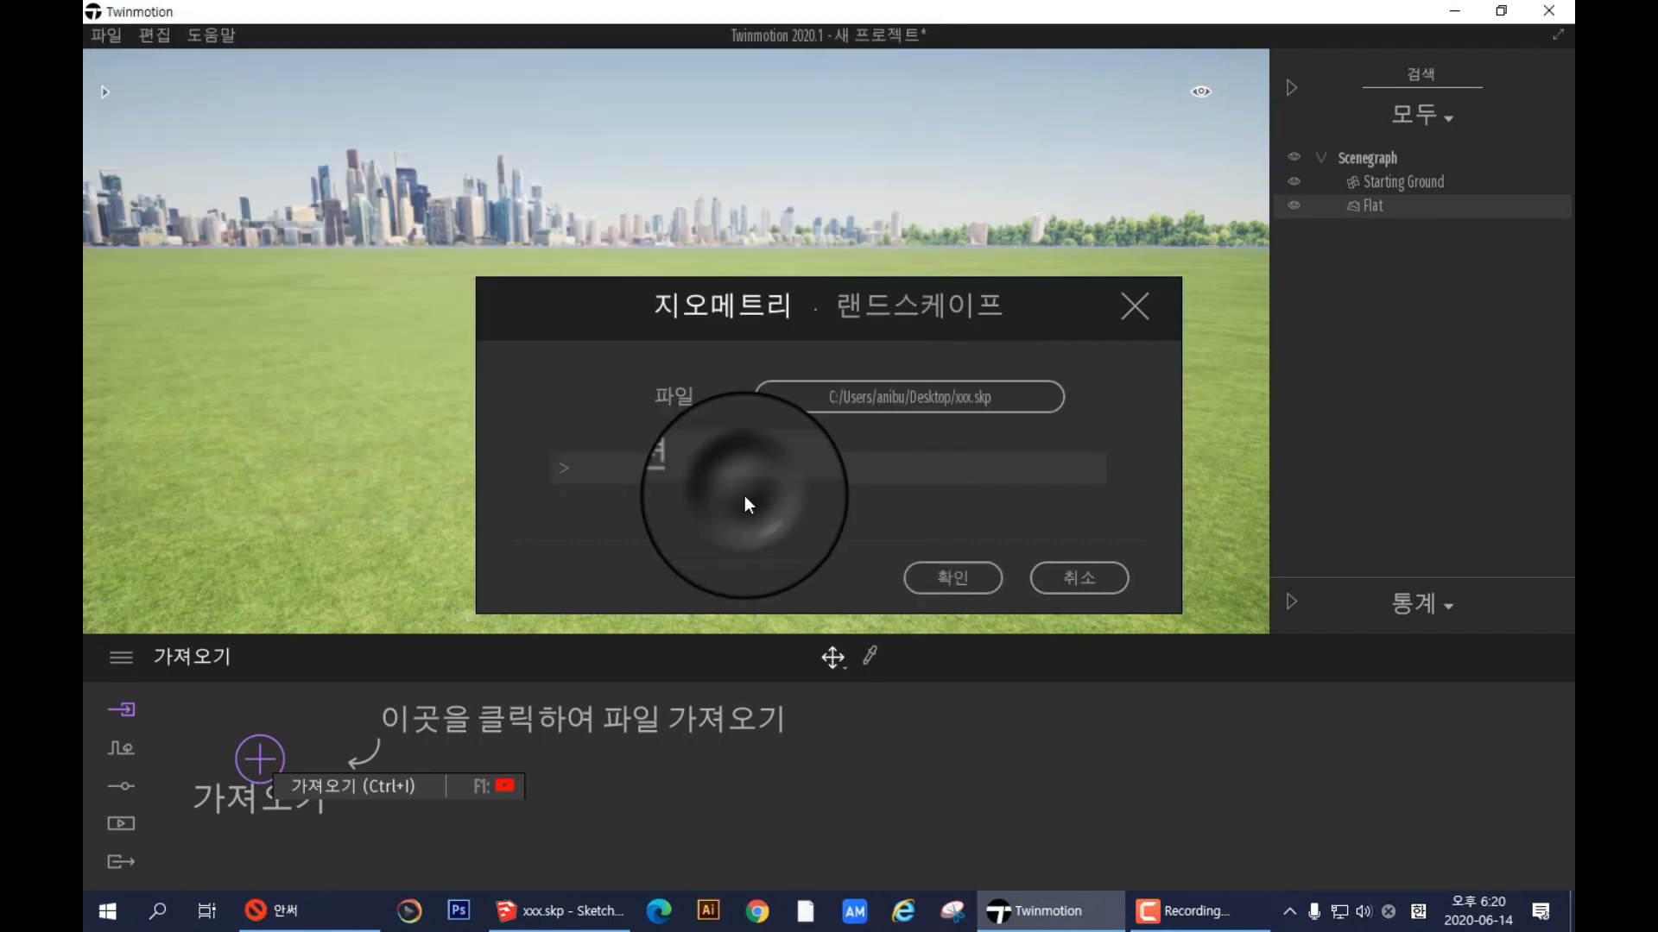
{"action": "left_click", "coordinate": [941, 577]}
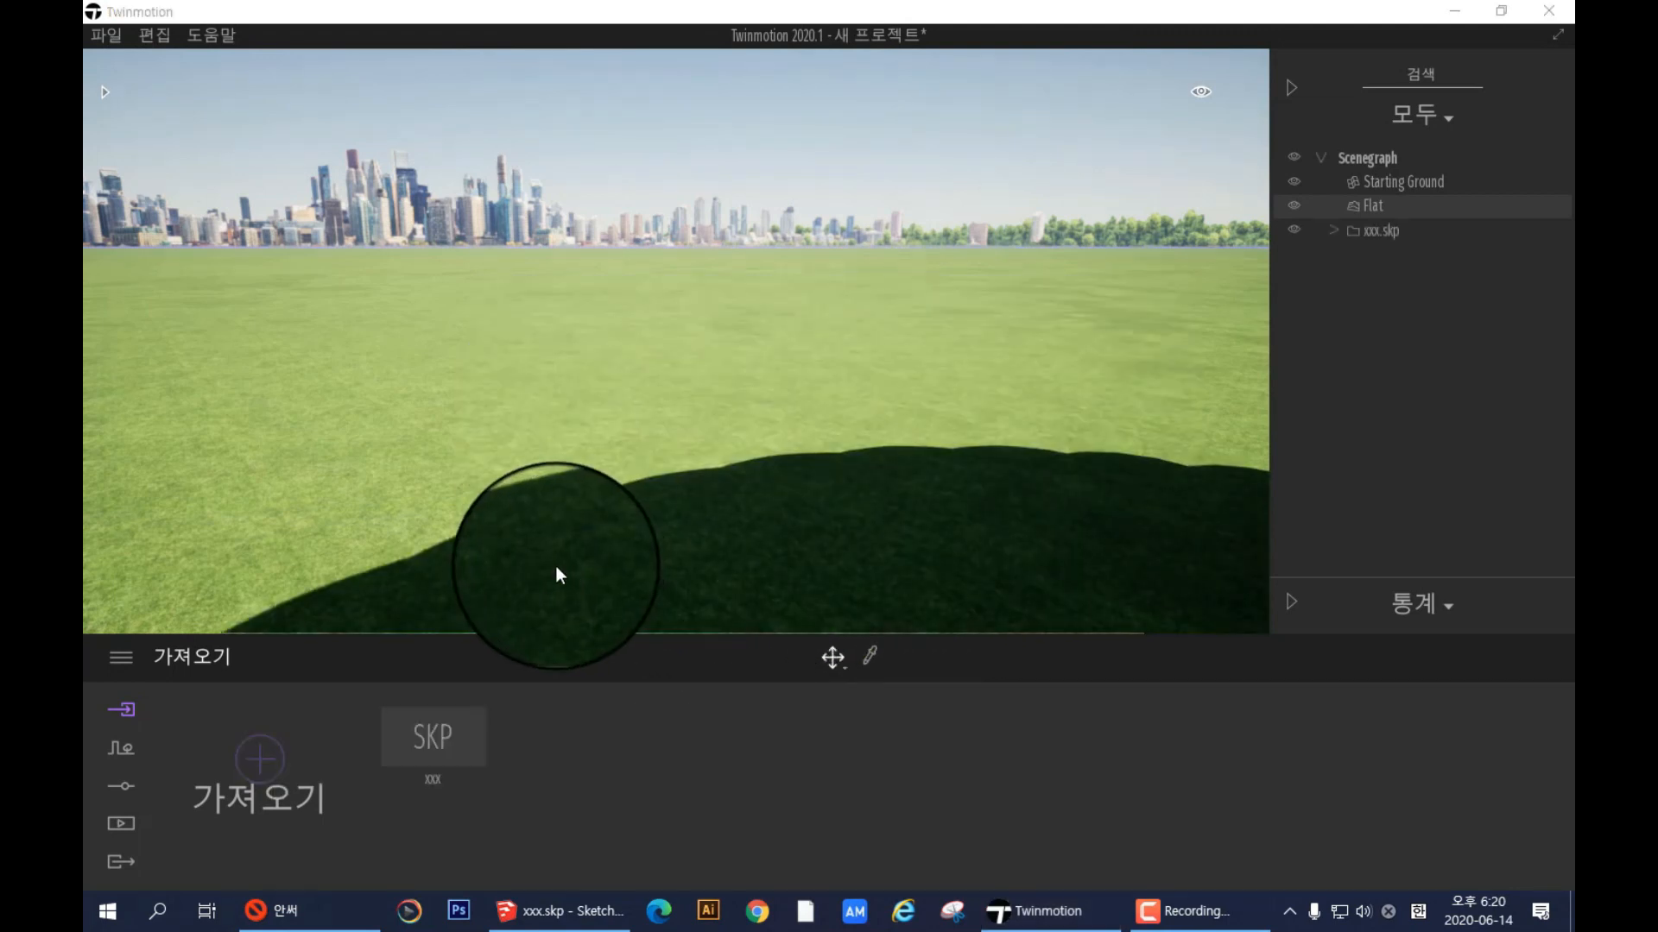
- Examine the imported balloon, its basket and its shadow on the grass ground from farther away
{"action": "scroll", "coordinate": [614, 513], "scroll_direction": "down", "scroll_amount": 8}
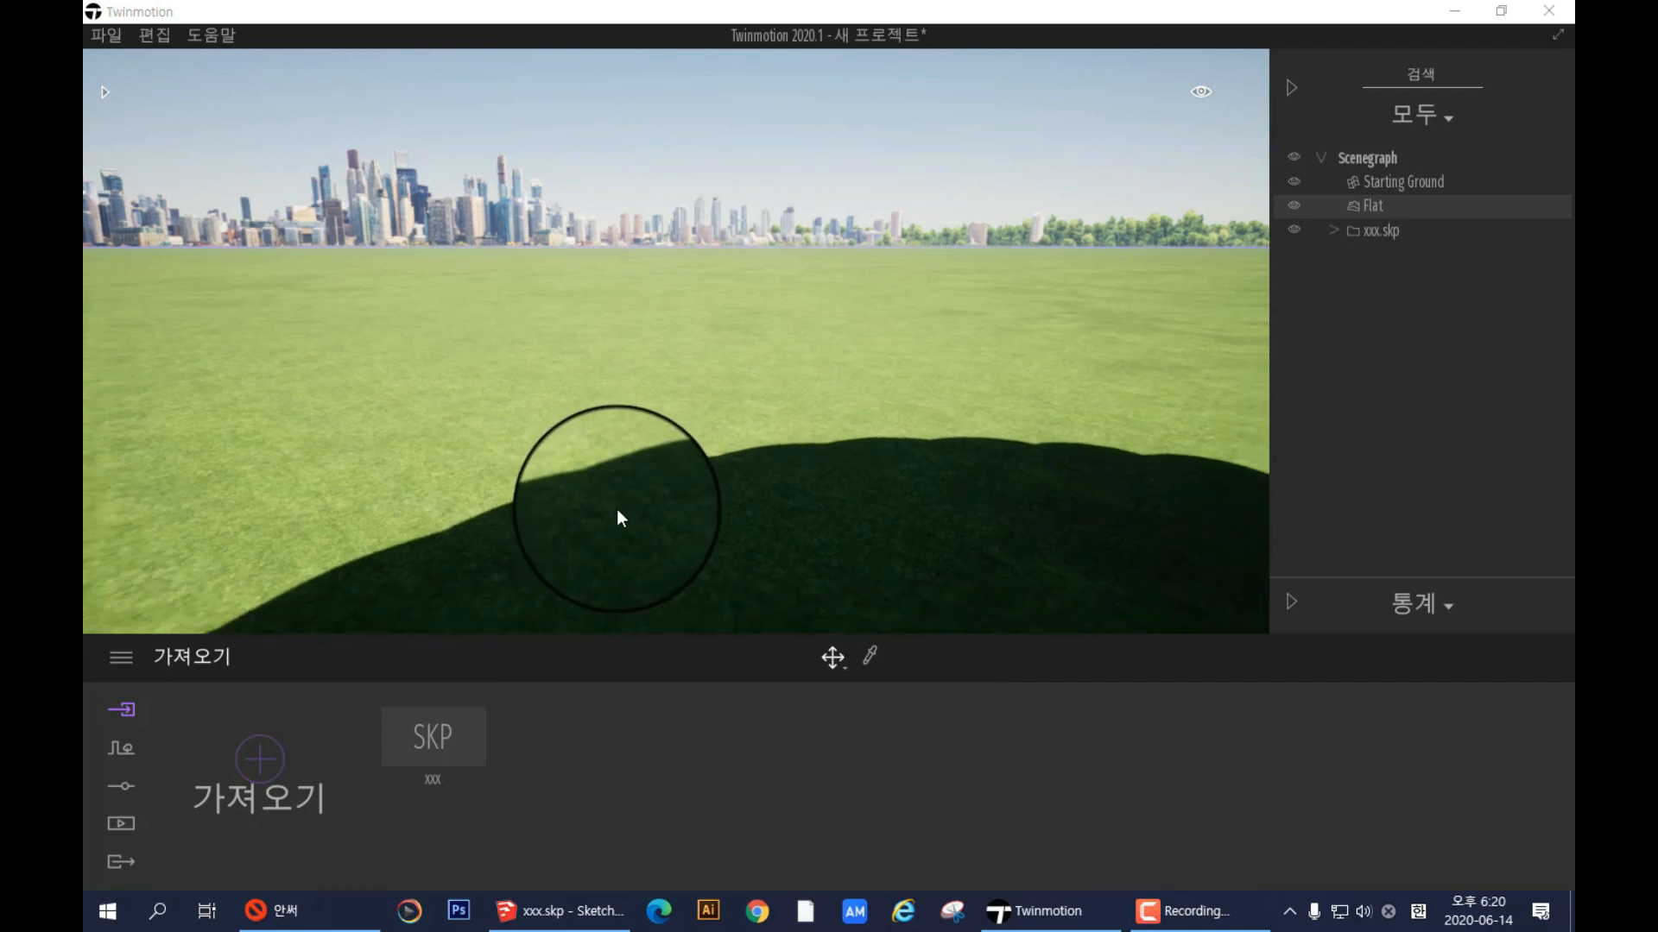
{"action": "scroll", "coordinate": [625, 492], "scroll_direction": "down", "scroll_amount": 5}
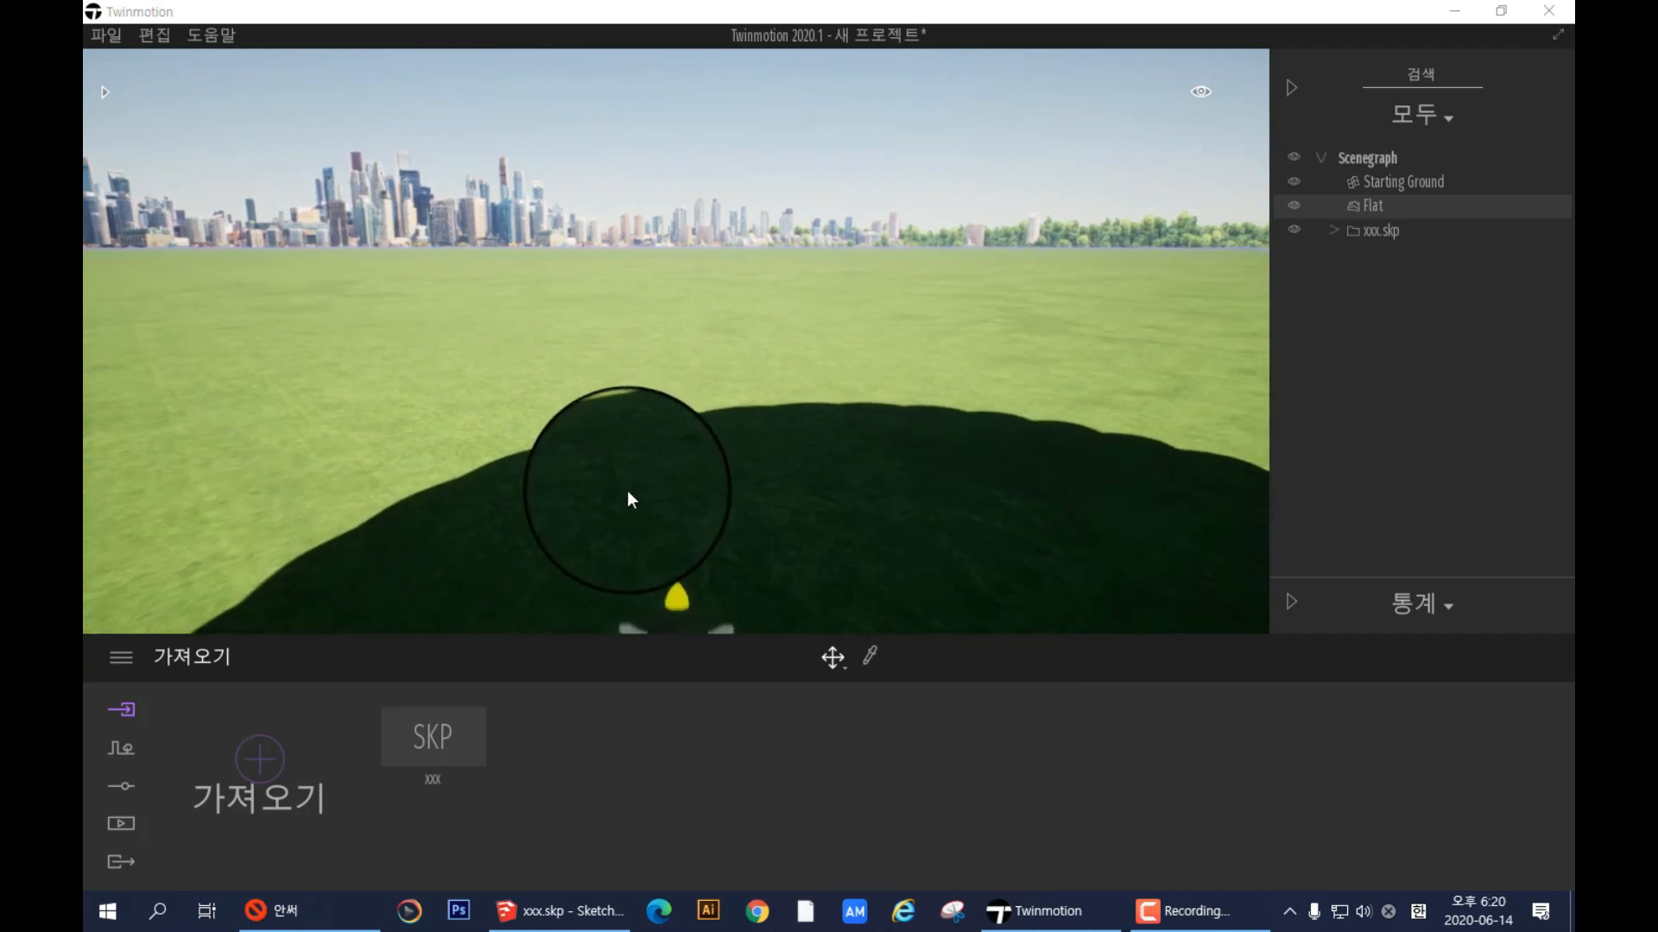
{"action": "scroll", "coordinate": [625, 484], "scroll_direction": "down", "scroll_amount": 6}
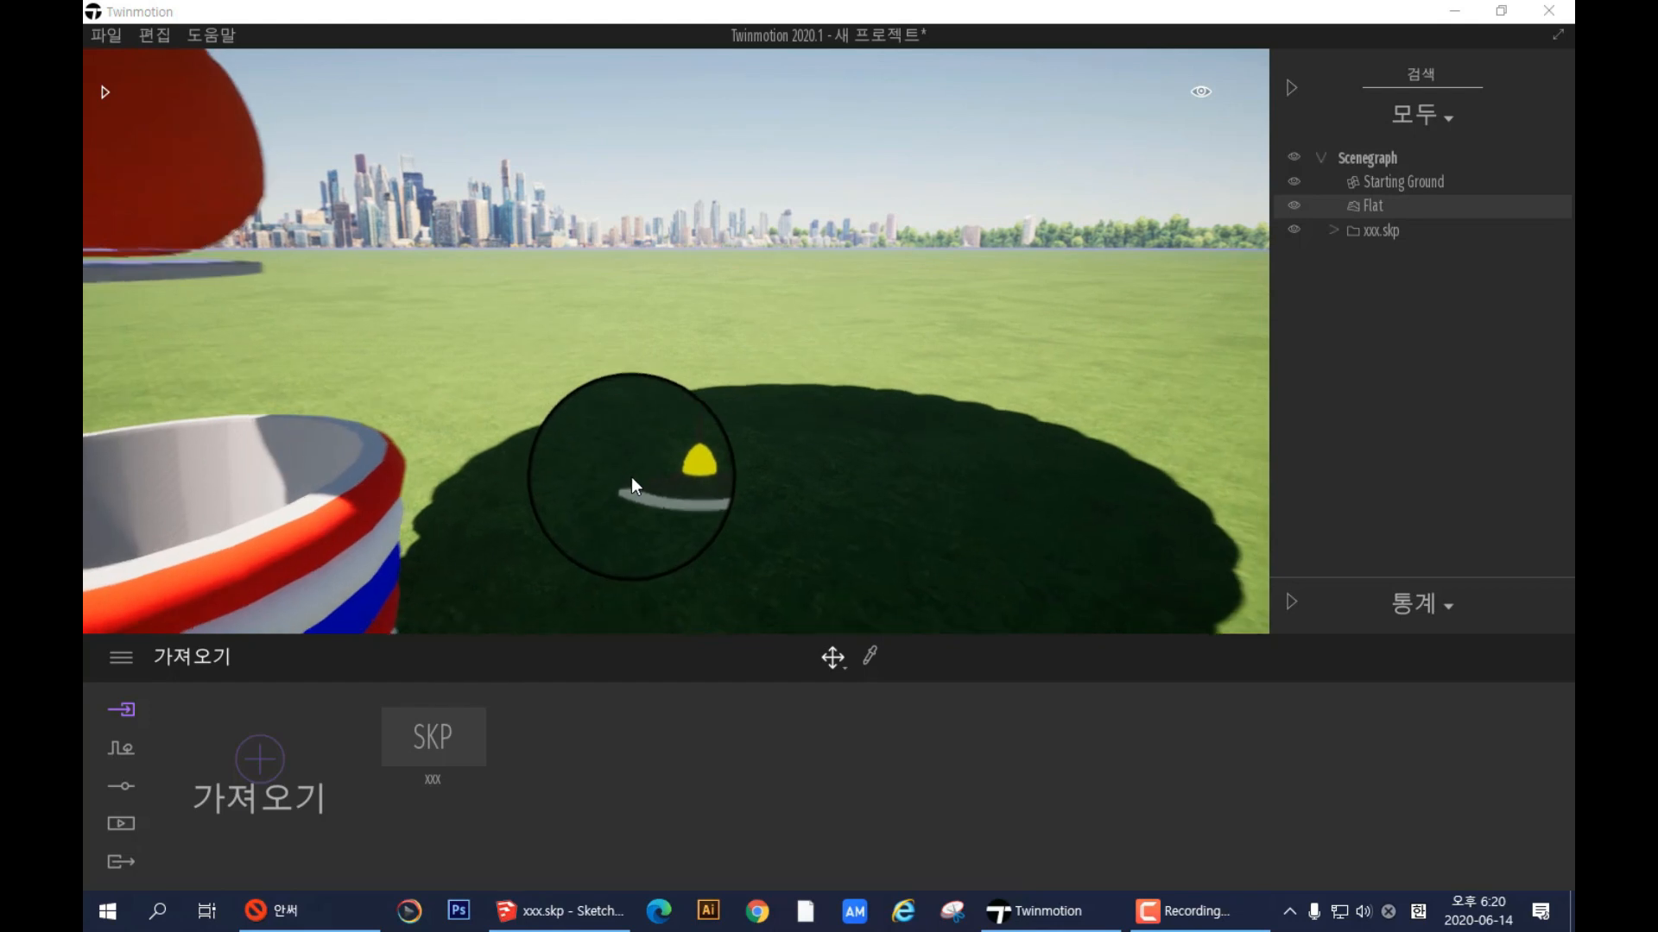
{"action": "scroll", "coordinate": [639, 460], "scroll_direction": "down", "scroll_amount": 6}
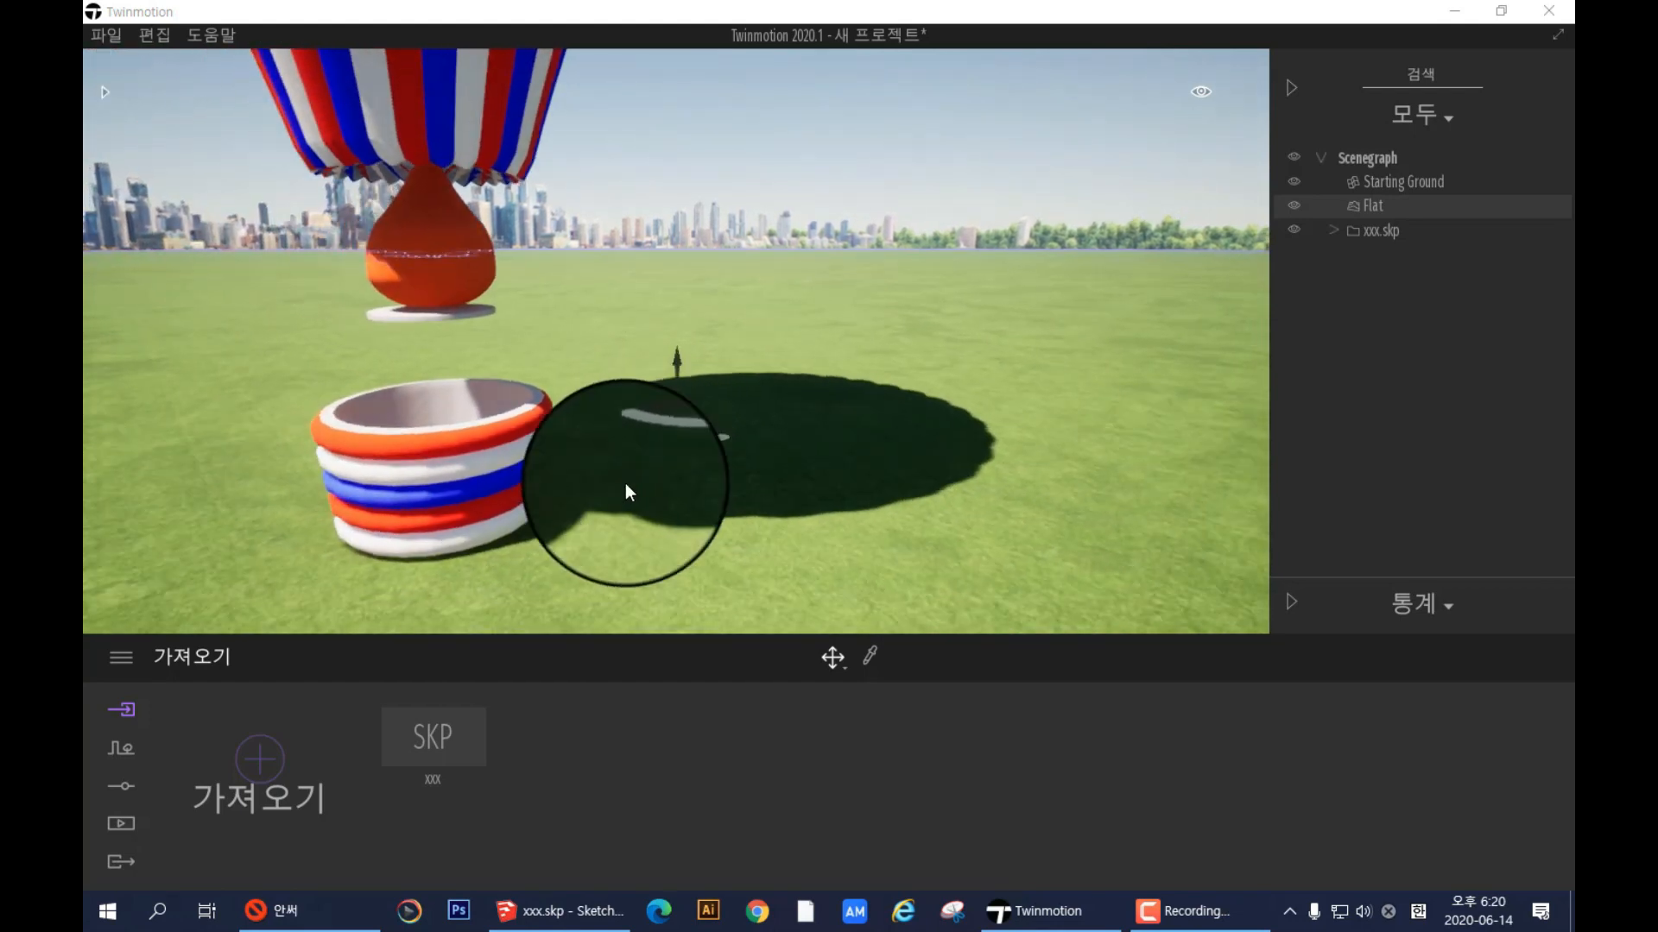
{"action": "scroll", "coordinate": [629, 468], "scroll_direction": "down", "scroll_amount": 6}
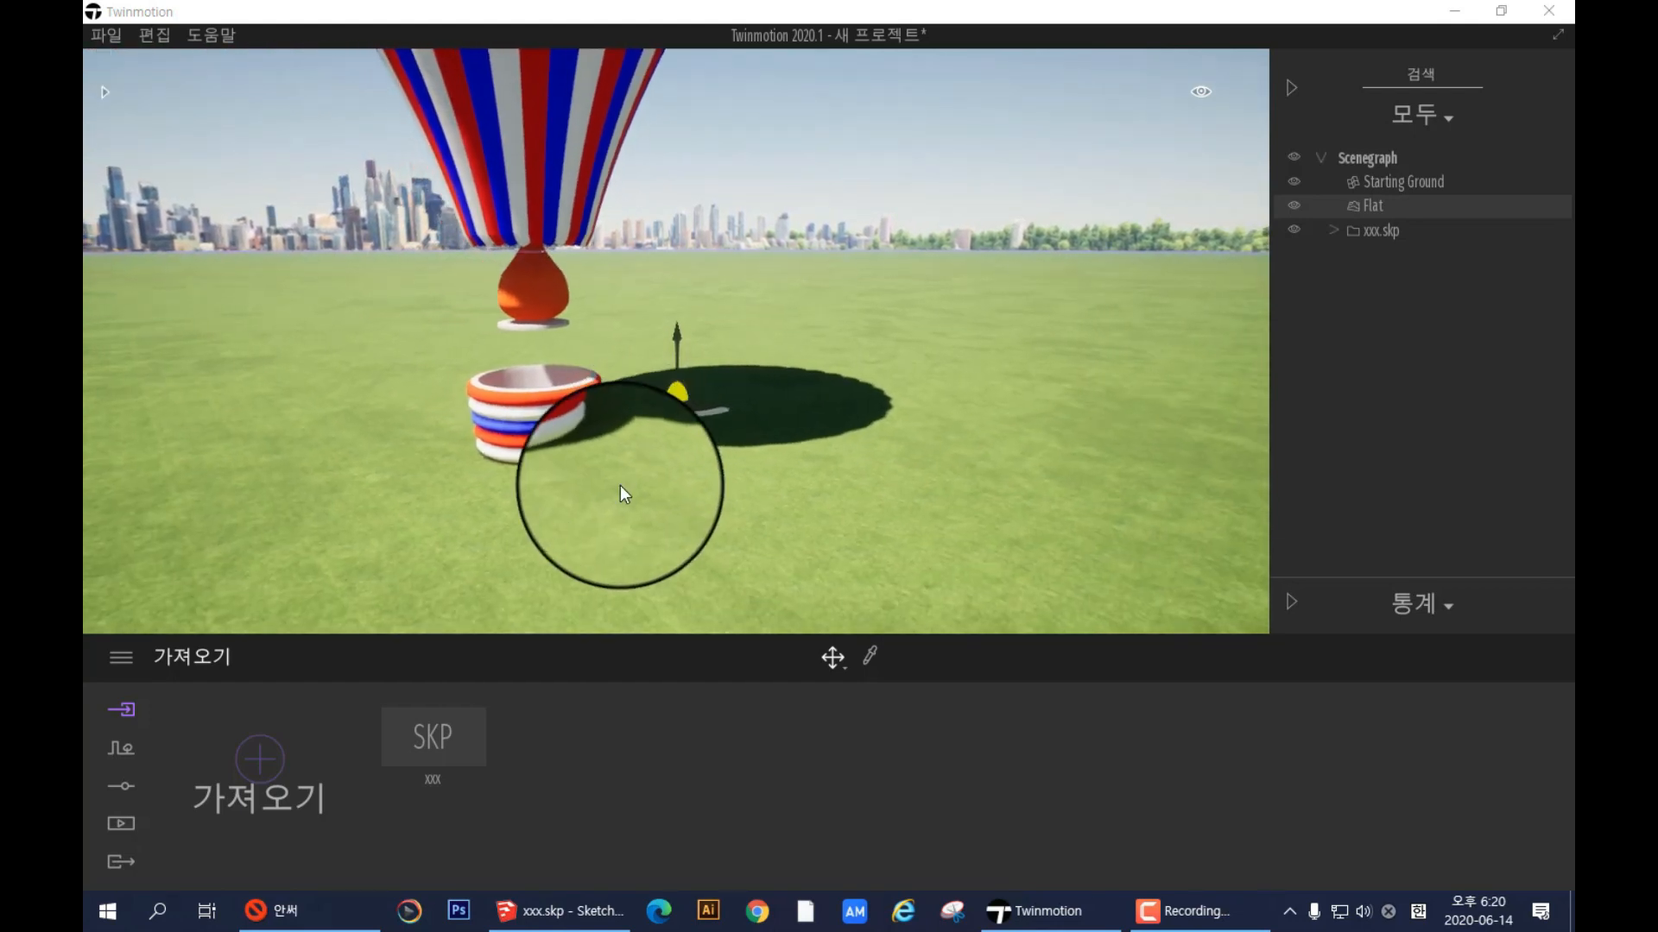
{"action": "scroll", "coordinate": [613, 500], "scroll_direction": "down", "scroll_amount": 2}
{"action": "right_click_drag", "start_coordinate": [724, 480], "coordinate": [719, 483]}
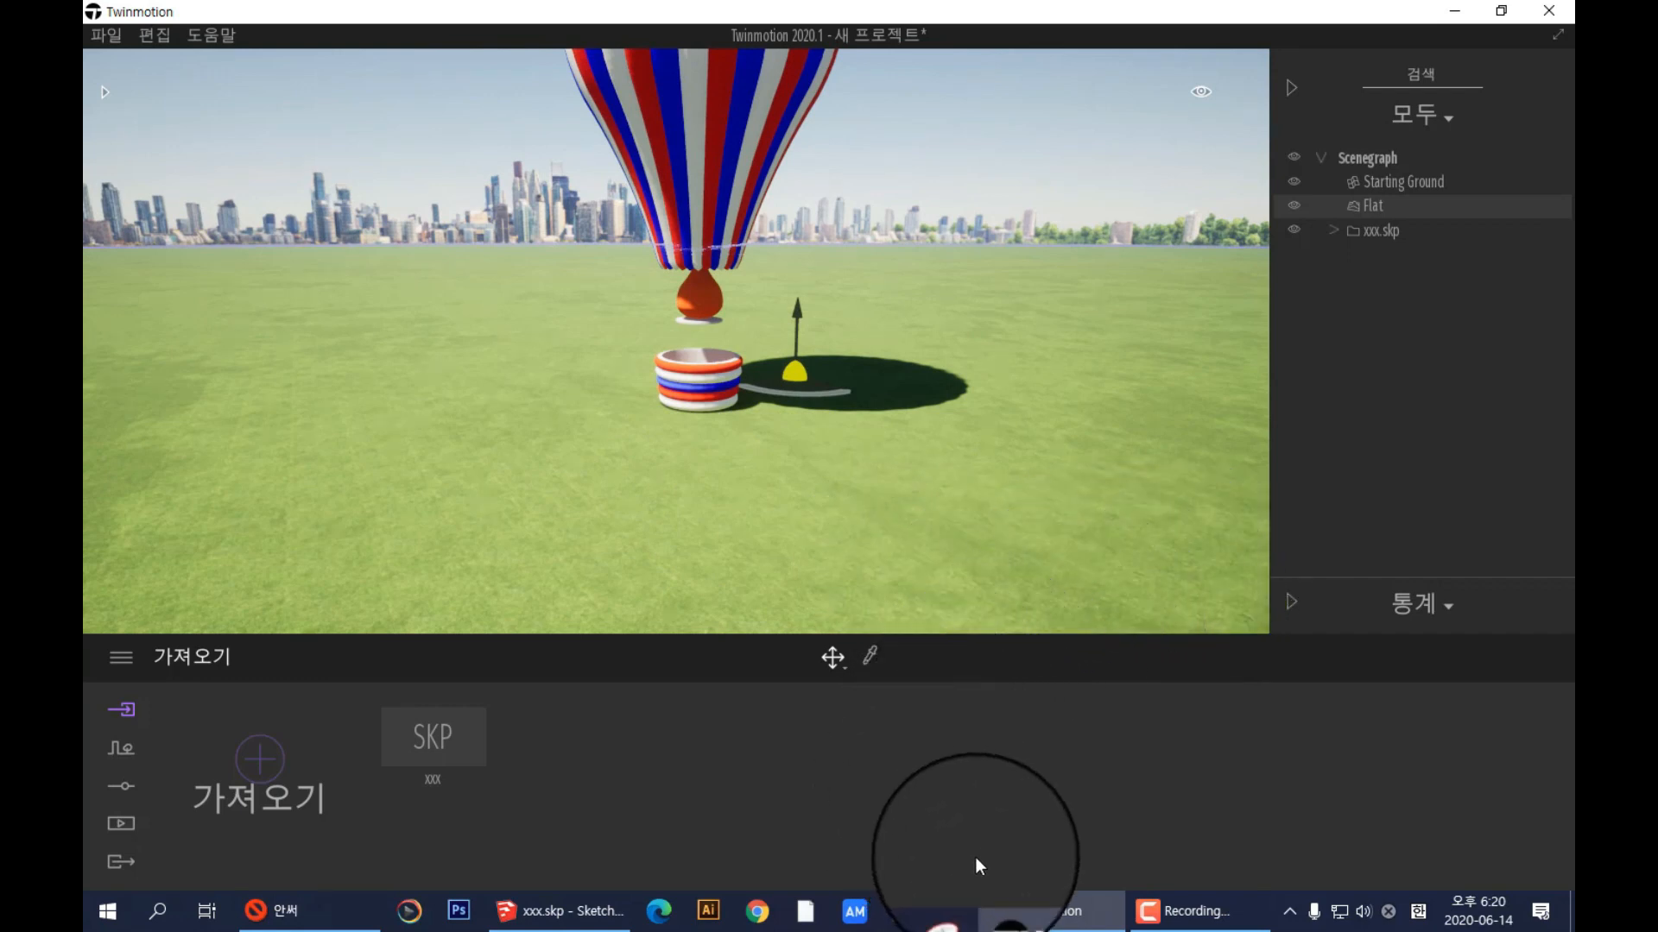
- Switch to SketchUp and examine the ropes connecting the basket to the balloon envelope in the original model
{"action": "left_click", "coordinate": [553, 915]}
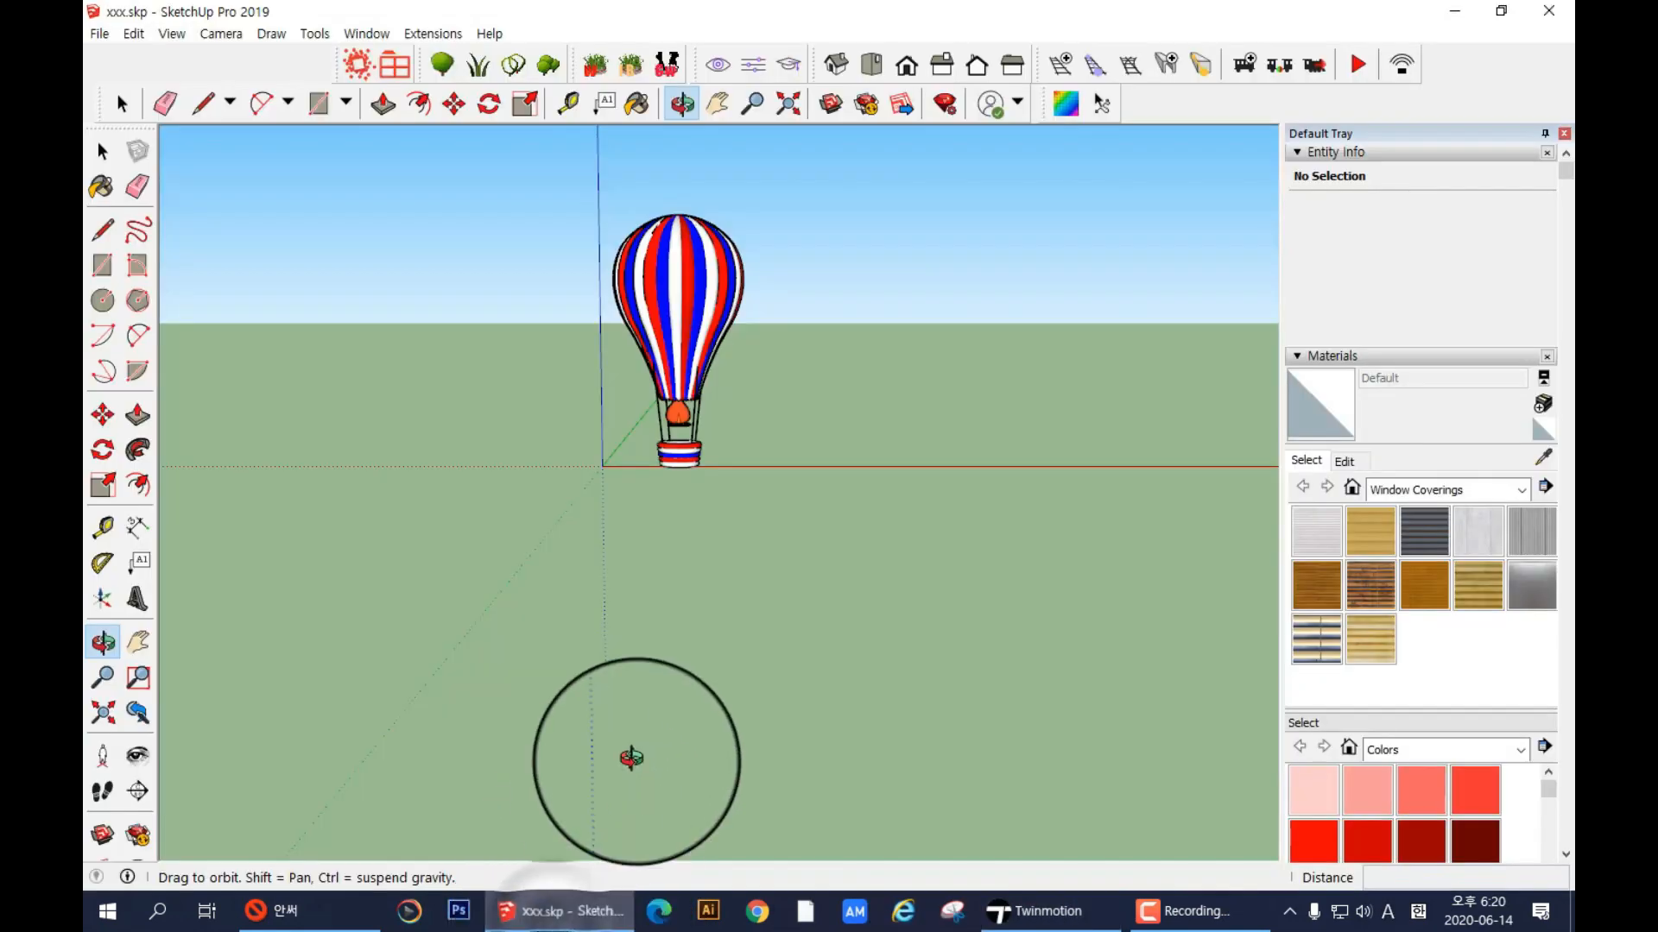
{"action": "scroll", "coordinate": [678, 587], "scroll_direction": "up", "scroll_amount": 5}
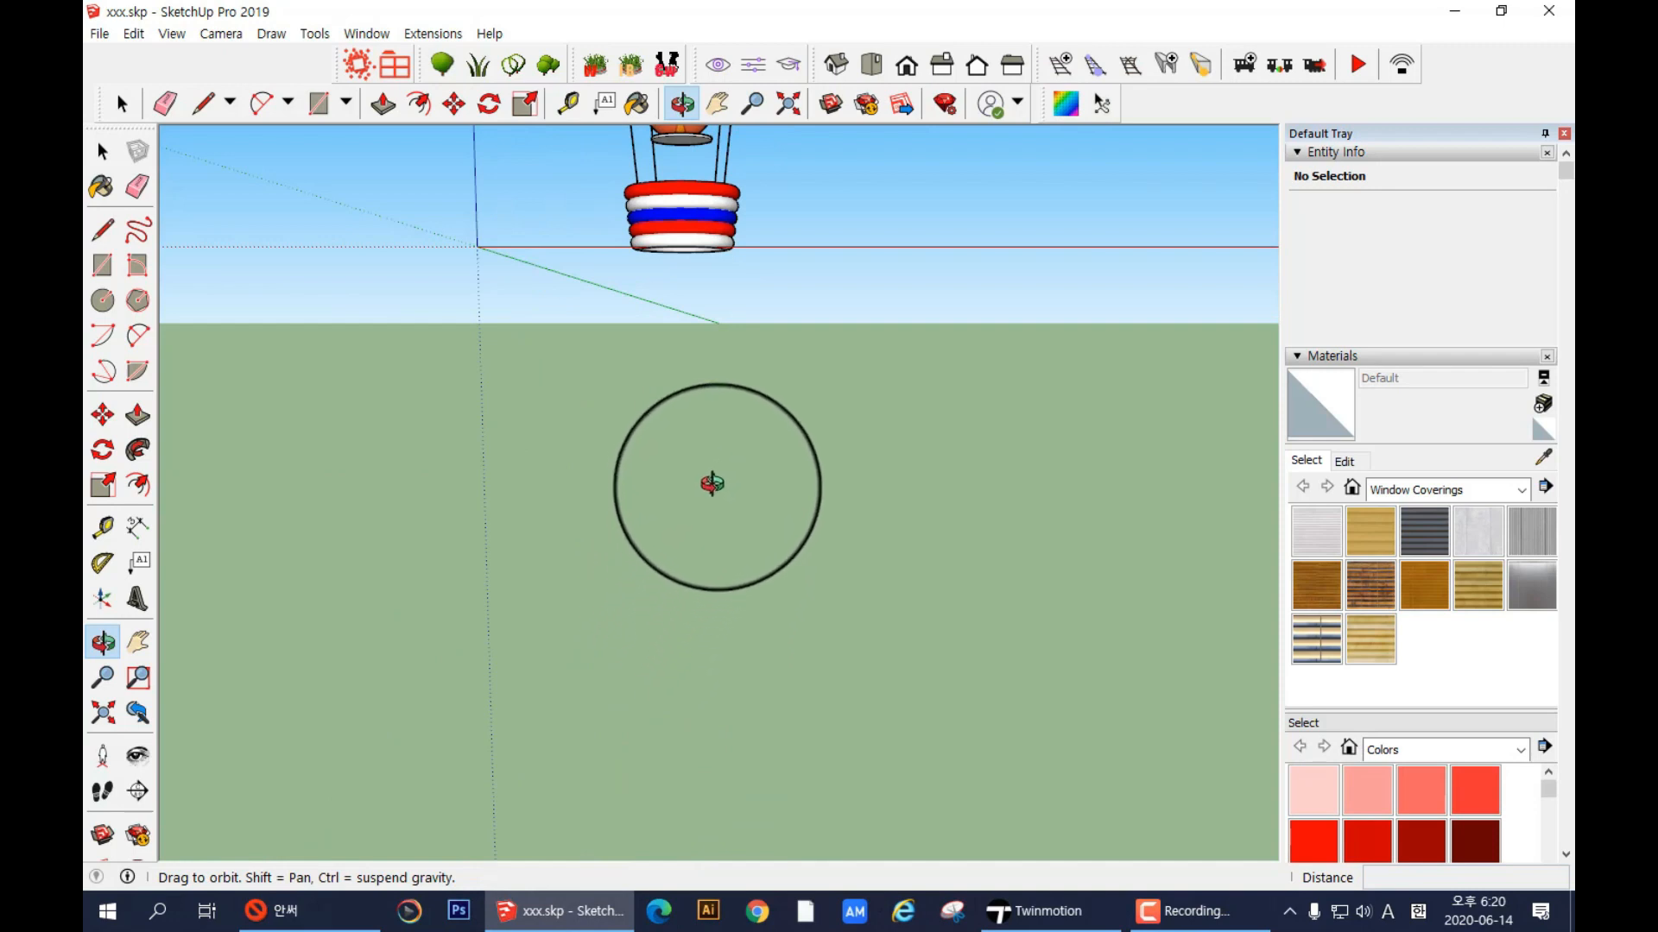
{"action": "left_click_drag", "start_coordinate": [611, 388], "coordinate": [611, 416]}
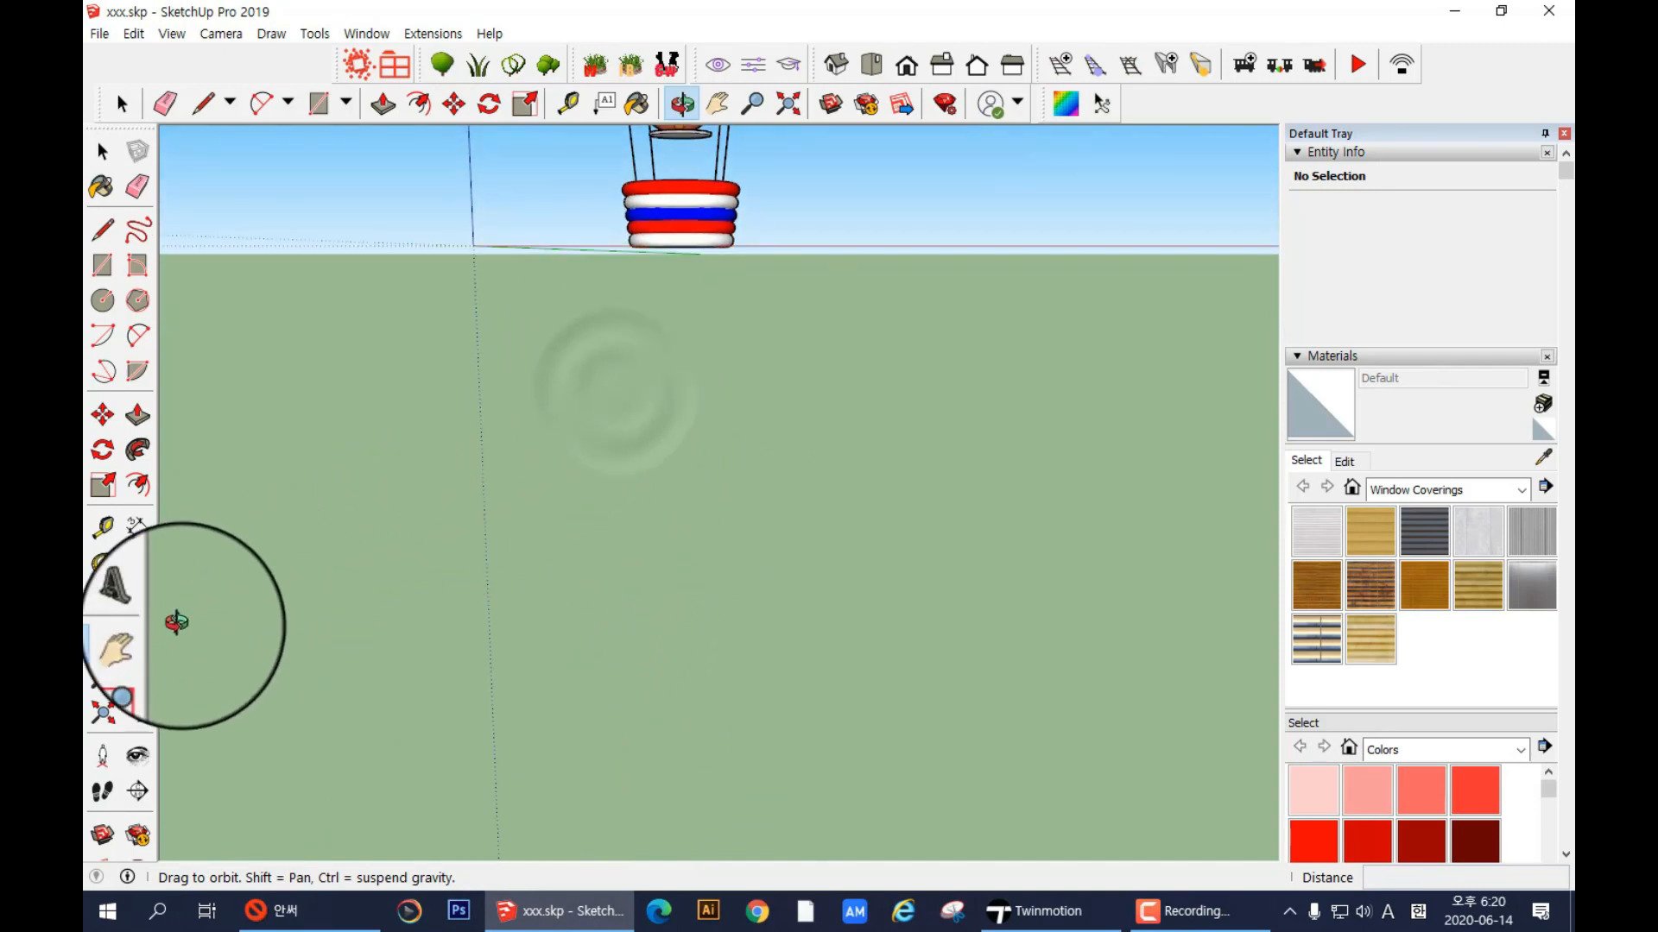
{"action": "left_click", "coordinate": [138, 641]}
{"action": "left_click_drag", "start_coordinate": [669, 272], "coordinate": [656, 624]}
{"action": "scroll", "coordinate": [658, 623], "scroll_direction": "up", "scroll_amount": 3}
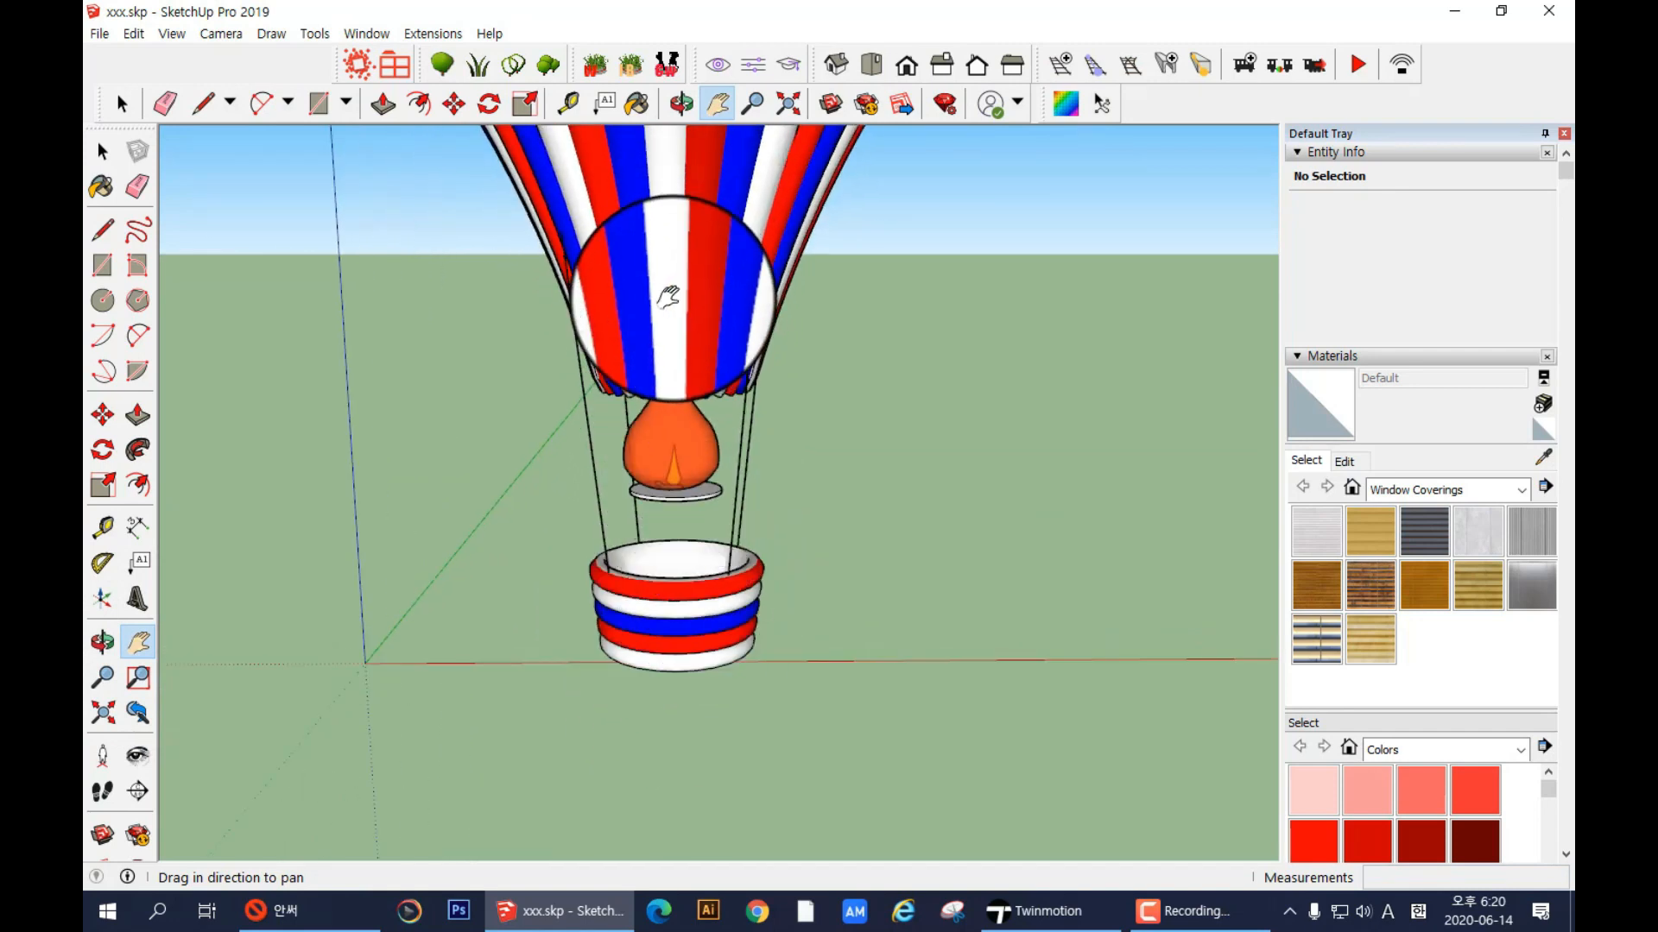
{"action": "scroll", "coordinate": [674, 290], "scroll_direction": "up", "scroll_amount": 2}
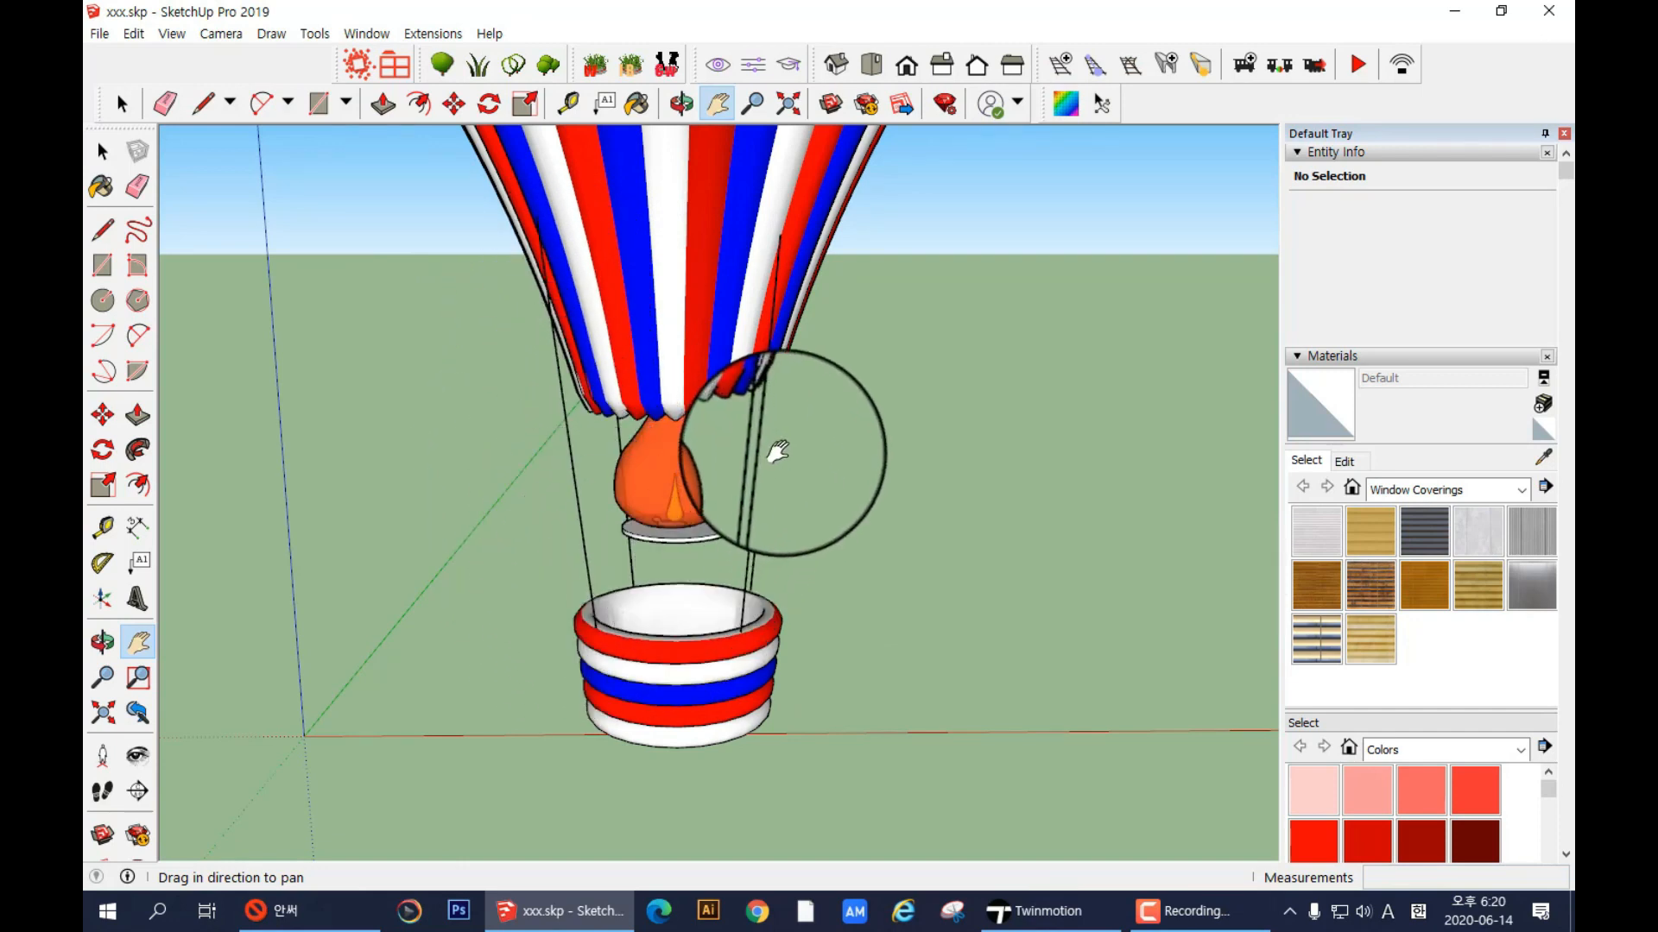
{"action": "left_click_drag", "start_coordinate": [746, 565], "coordinate": [725, 604]}
{"action": "scroll", "coordinate": [750, 581], "scroll_direction": "up", "scroll_amount": 1}
{"action": "scroll", "coordinate": [747, 583], "scroll_direction": "down", "scroll_amount": 3}
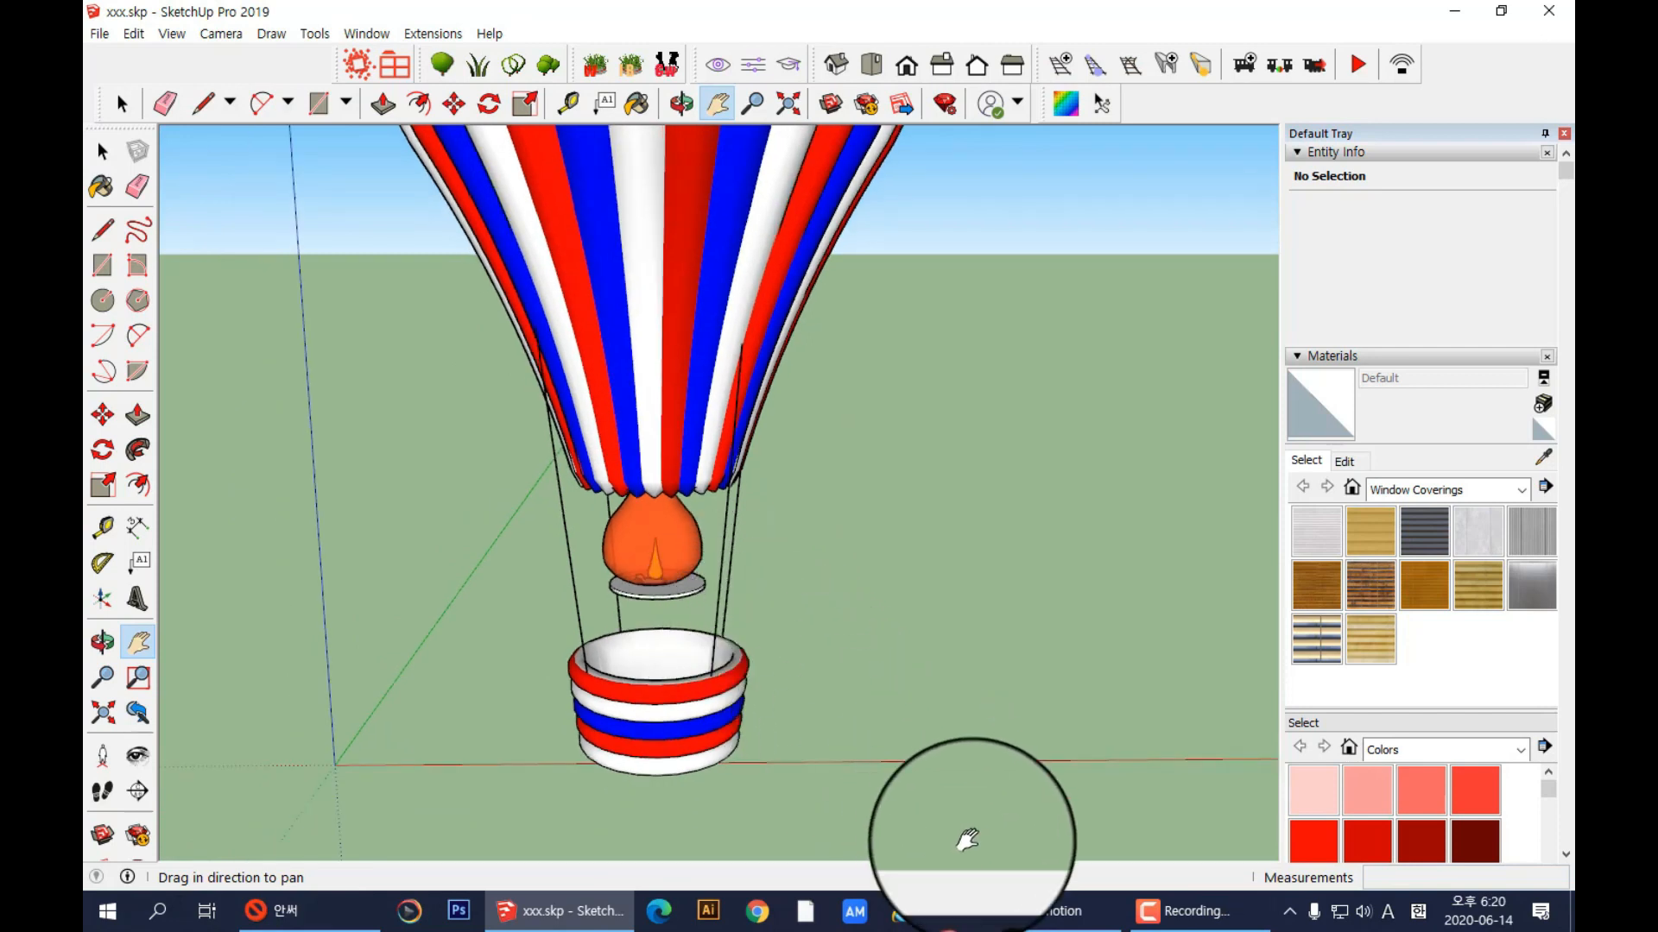
- Switch back to Twinmotion and examine the area between the imported balloon's basket and envelope for comparison
{"action": "left_click", "coordinate": [1019, 910]}
{"action": "scroll", "coordinate": [822, 472], "scroll_direction": "up", "scroll_amount": 2}
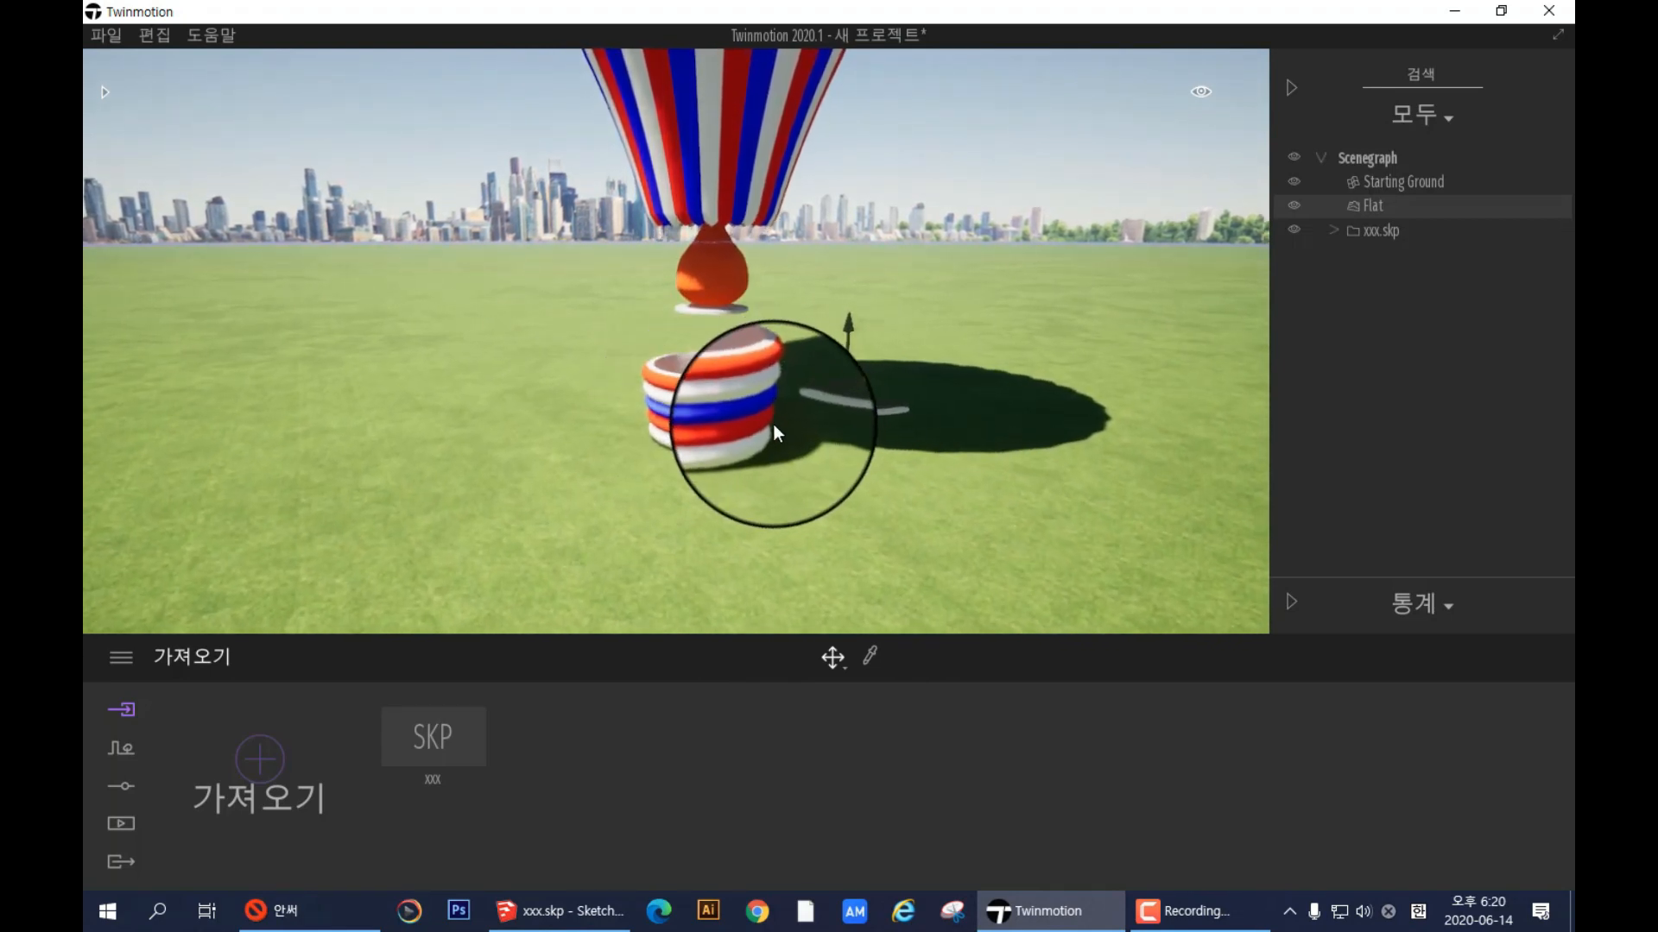
{"action": "right_click_drag", "start_coordinate": [780, 494], "coordinate": [798, 434]}
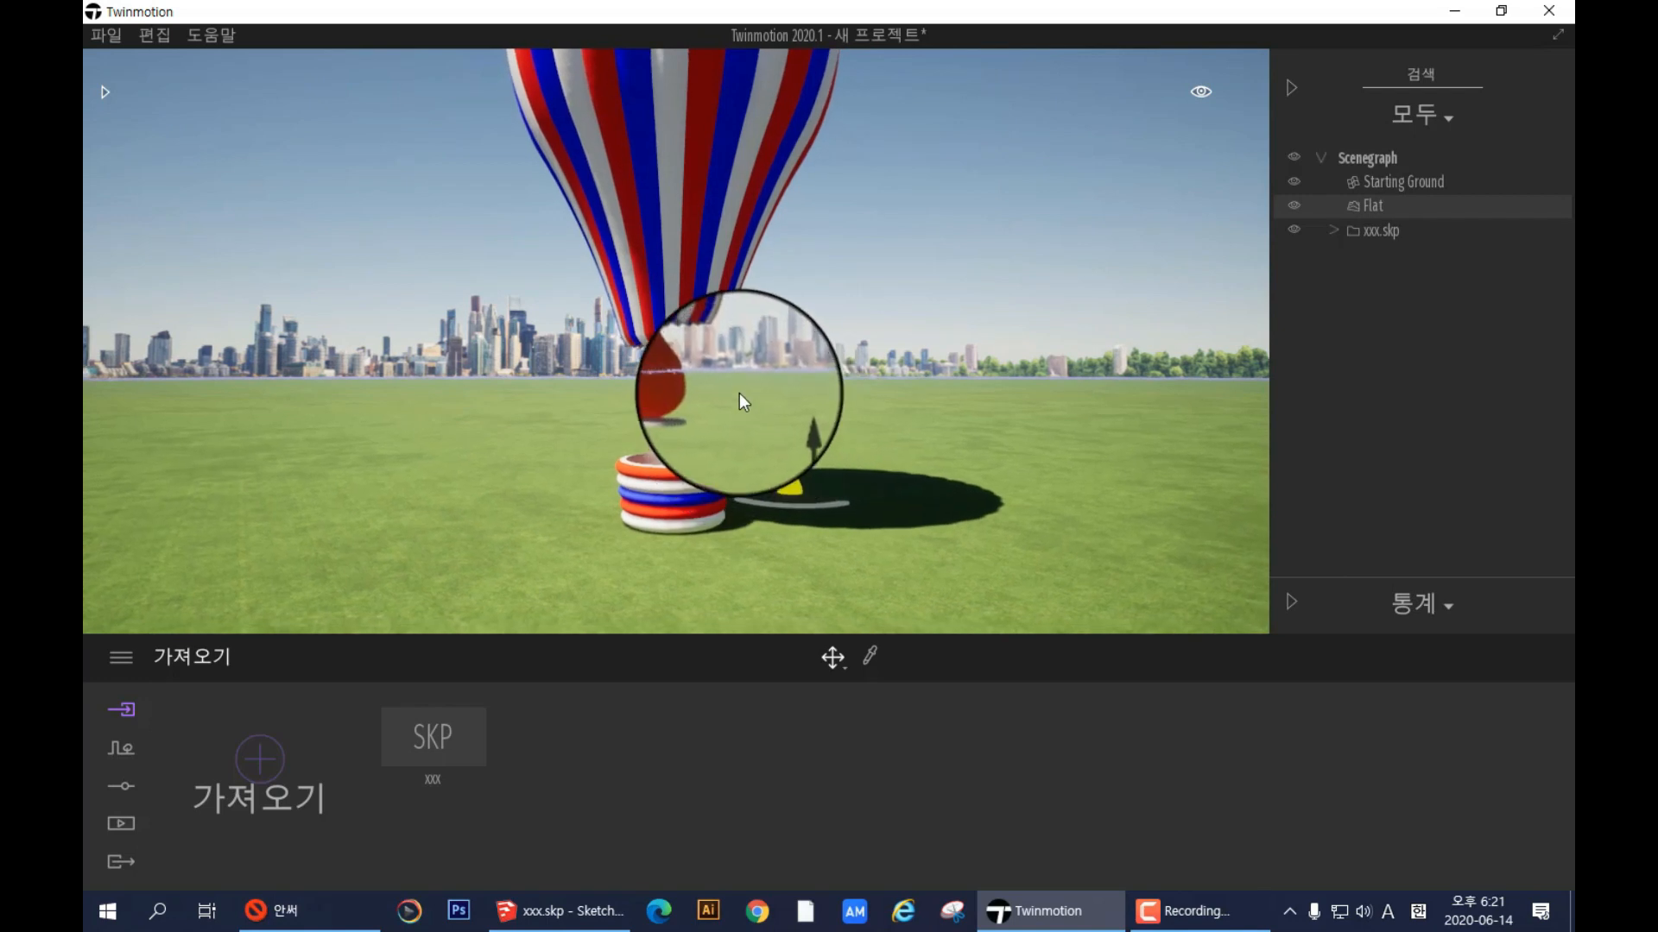
{"action": "left_click", "coordinate": [711, 442]}
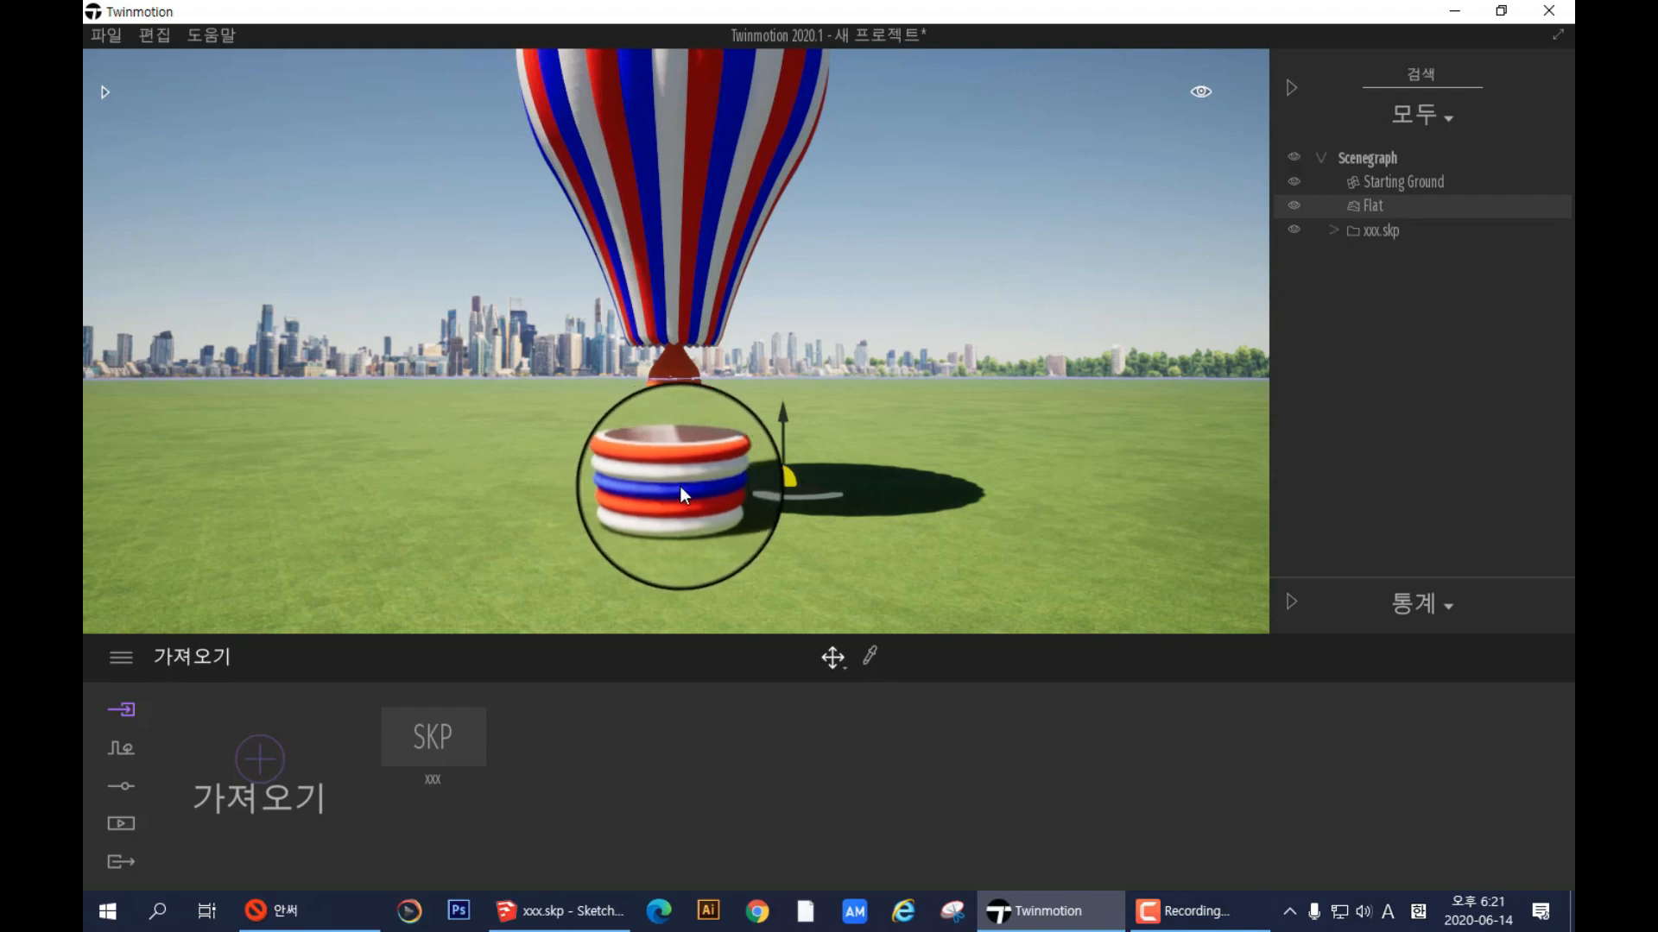
- Raise the whole xxx.skp balloon model vertically off the grass so that its basket hangs above the skyline
{"action": "mouse_move", "coordinate": [789, 416]}
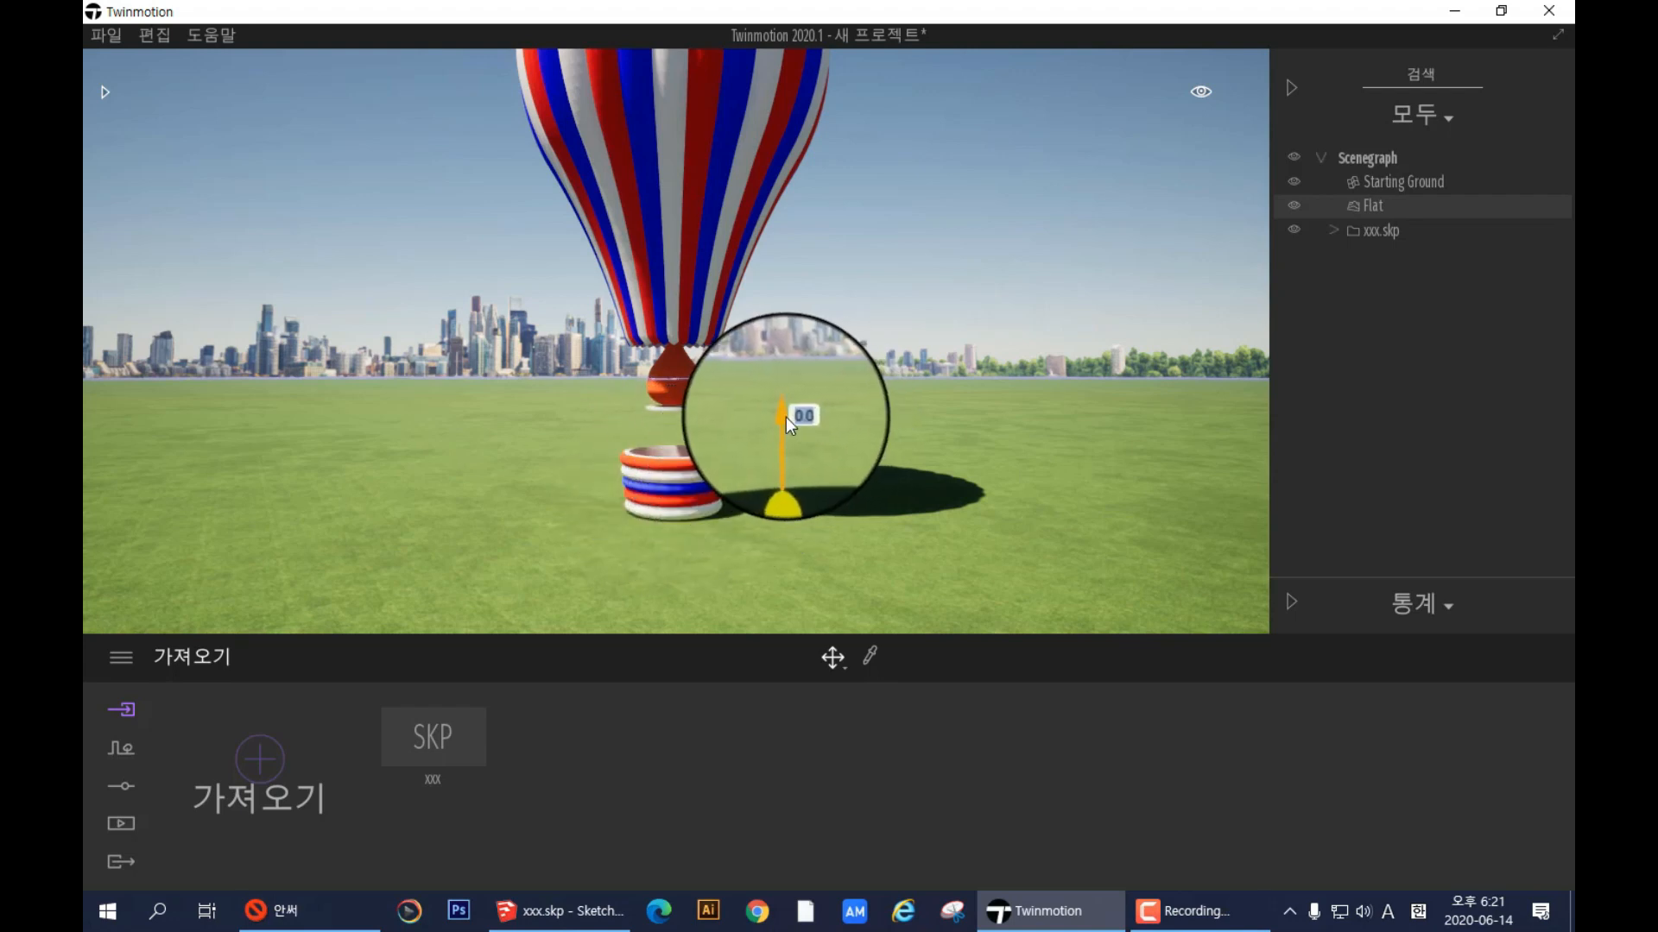
{"action": "left_click", "coordinate": [1371, 230]}
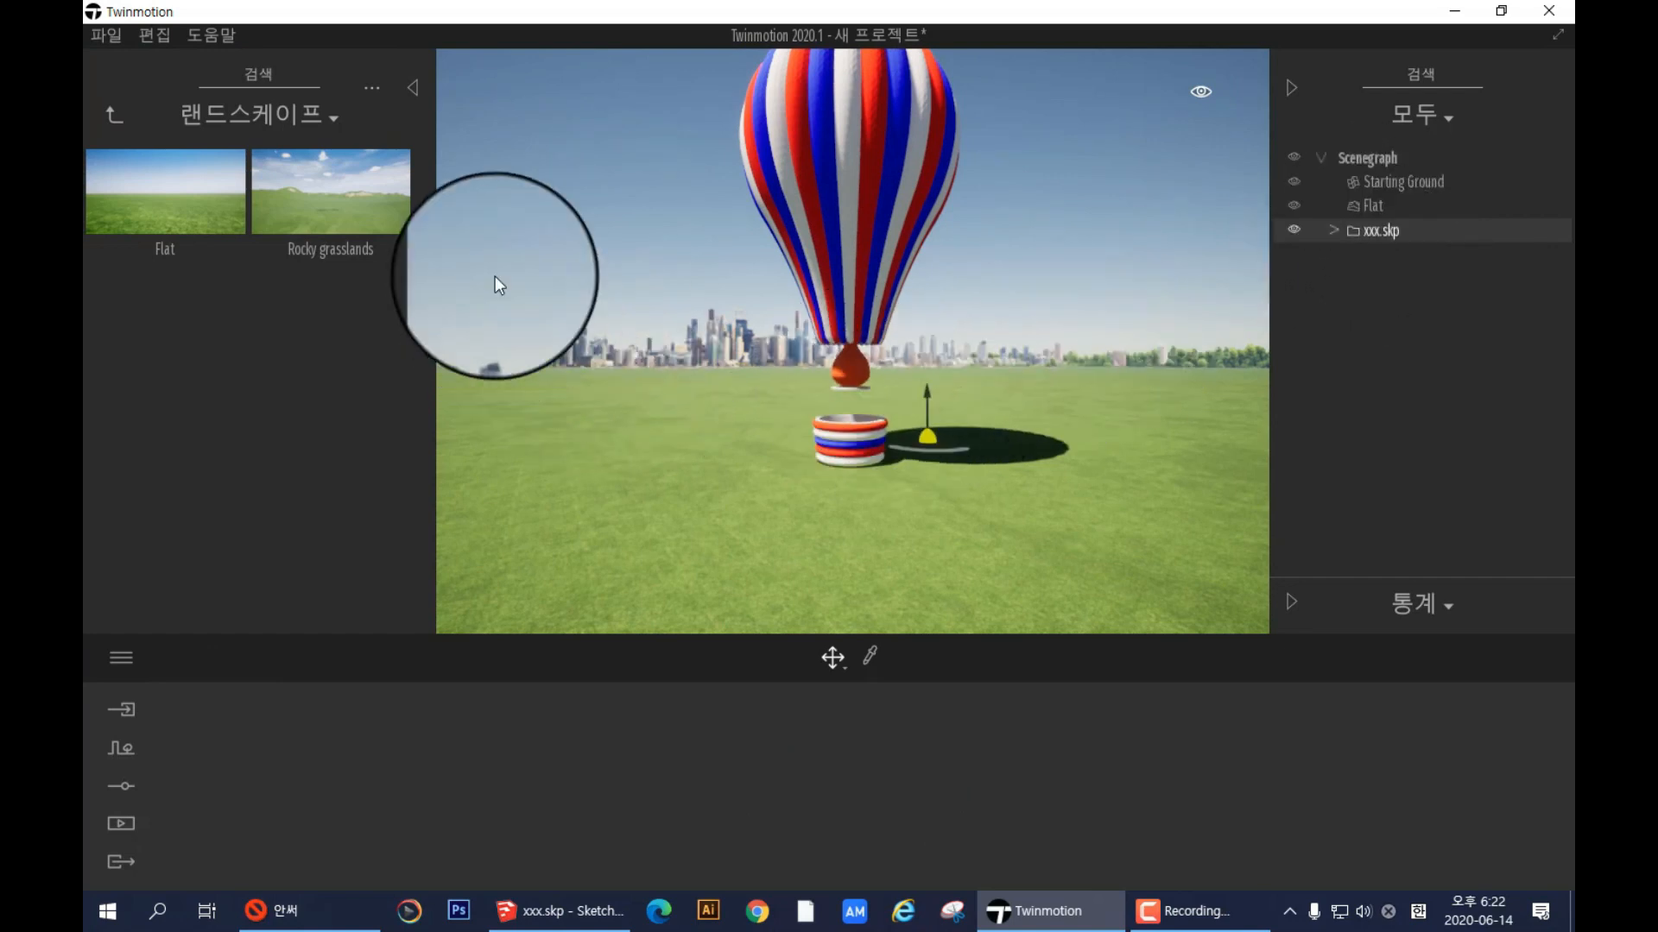
{"action": "left_click", "coordinate": [411, 87]}
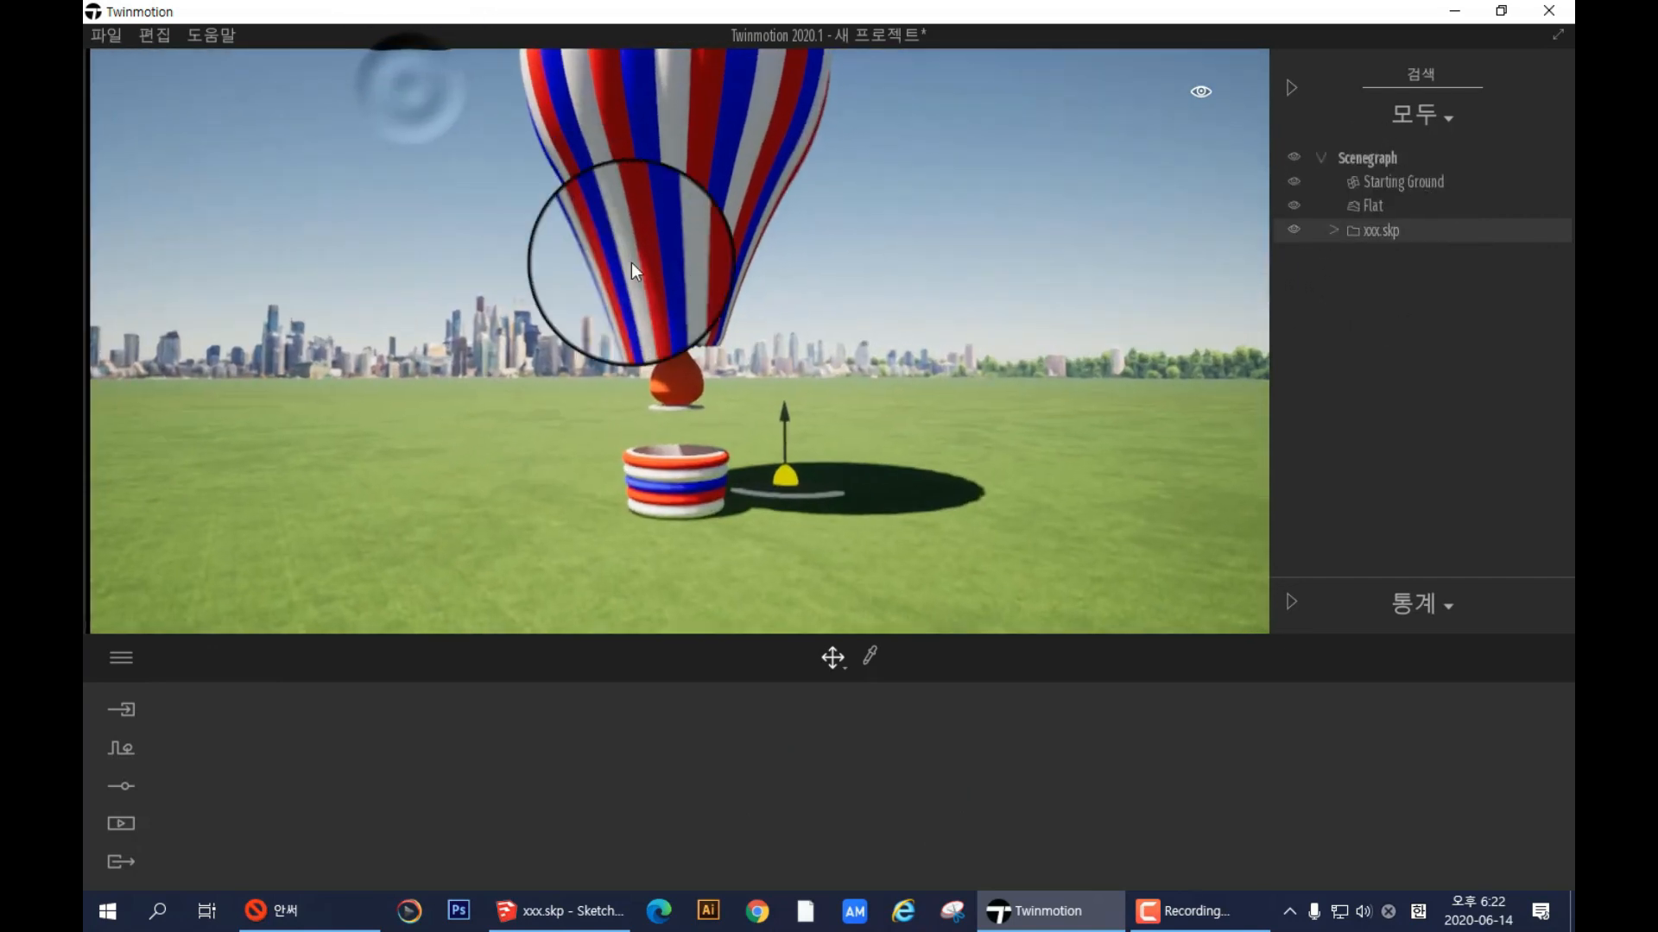
{"action": "left_click", "coordinate": [1375, 232]}
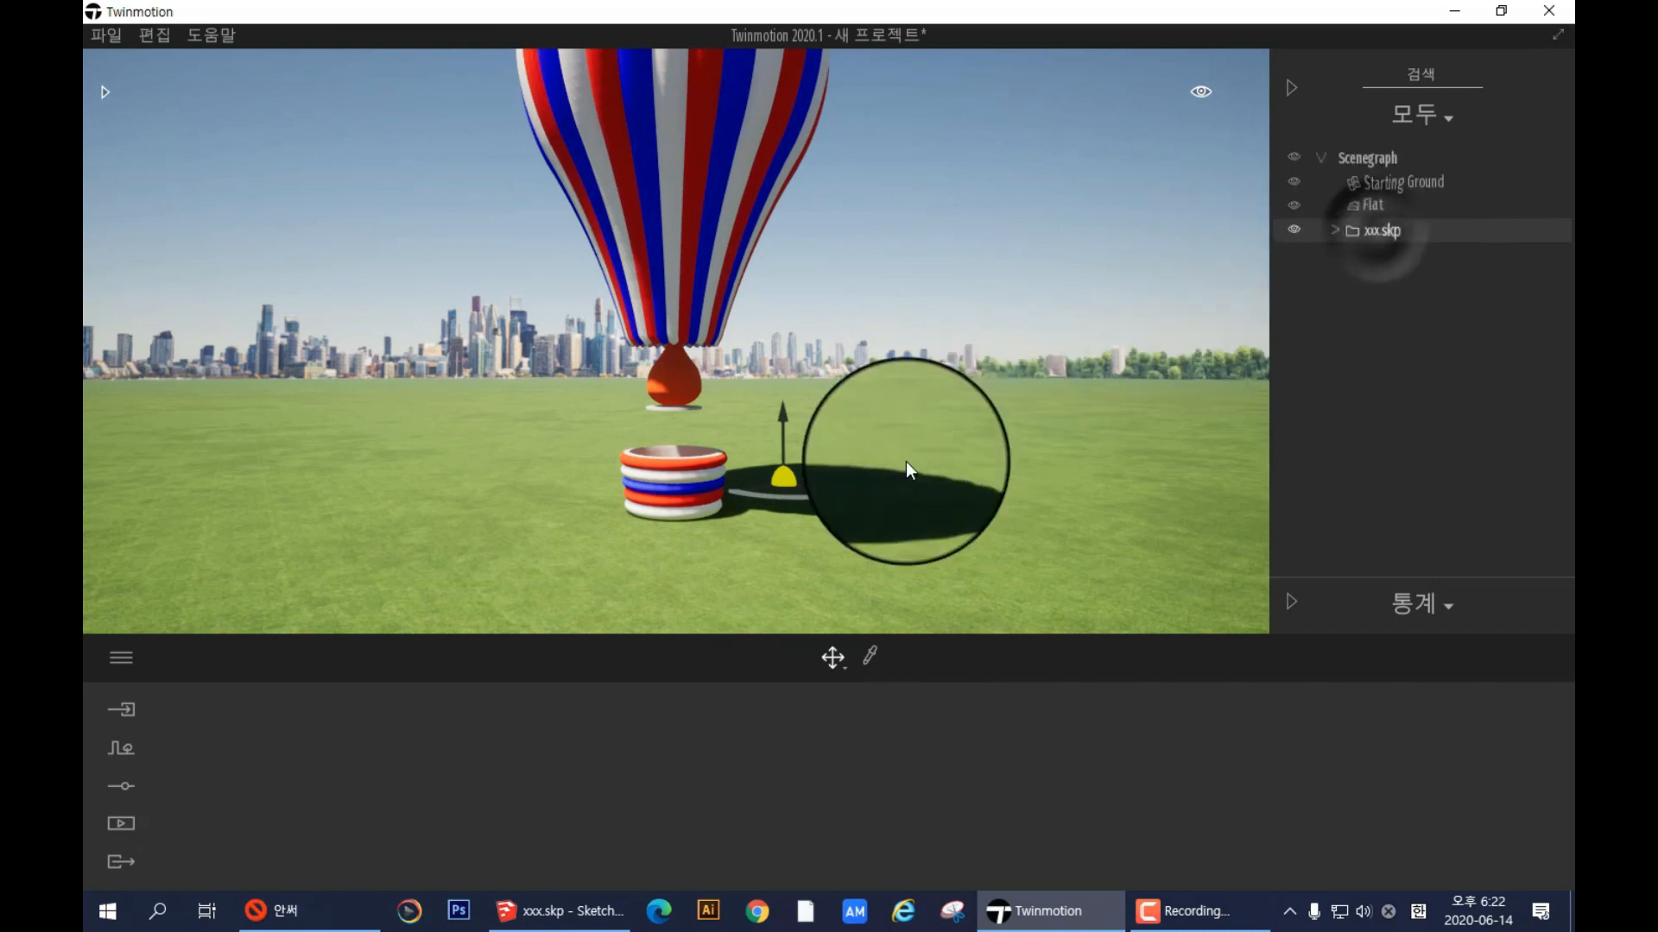
{"action": "left_click", "coordinate": [783, 417]}
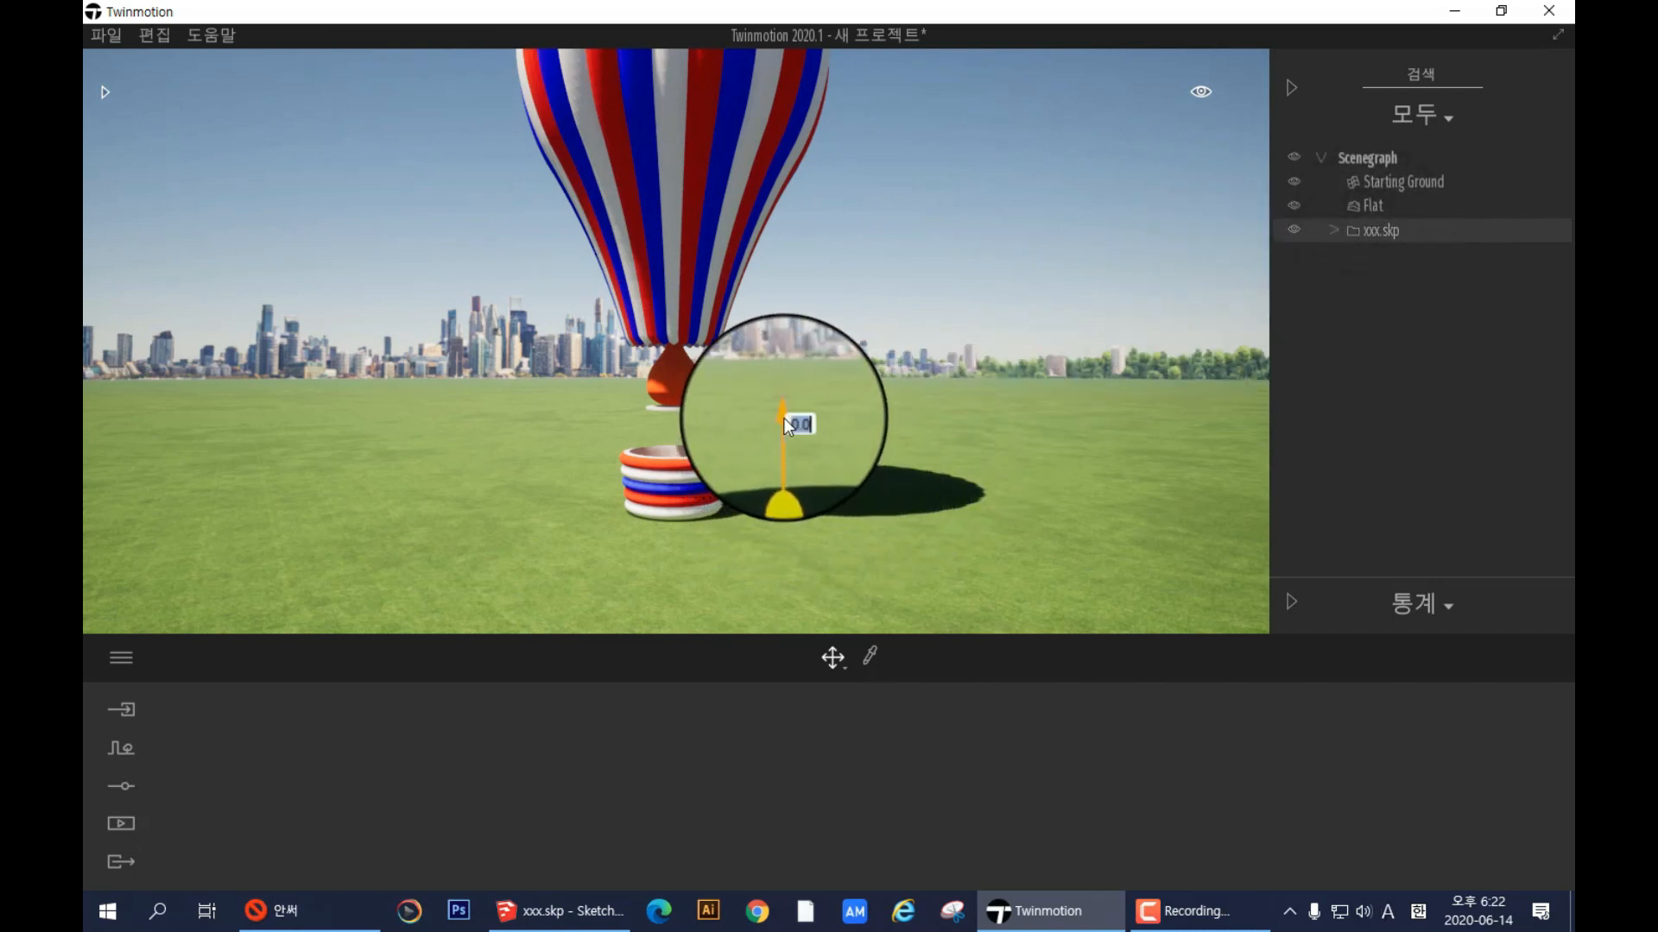
{"action": "left_click_drag", "start_coordinate": [784, 414], "coordinate": [791, 345]}
{"action": "mouse_move", "coordinate": [801, 282]}
{"action": "left_mouse_down"}
{"action": "mouse_move", "coordinate": [805, 252]}
{"action": "mouse_move", "coordinate": [802, 396]}
{"action": "mouse_move", "coordinate": [796, 184]}
{"action": "mouse_move", "coordinate": [787, 417]}
{"action": "mouse_move", "coordinate": [799, 262]}
{"action": "left_mouse_up"}
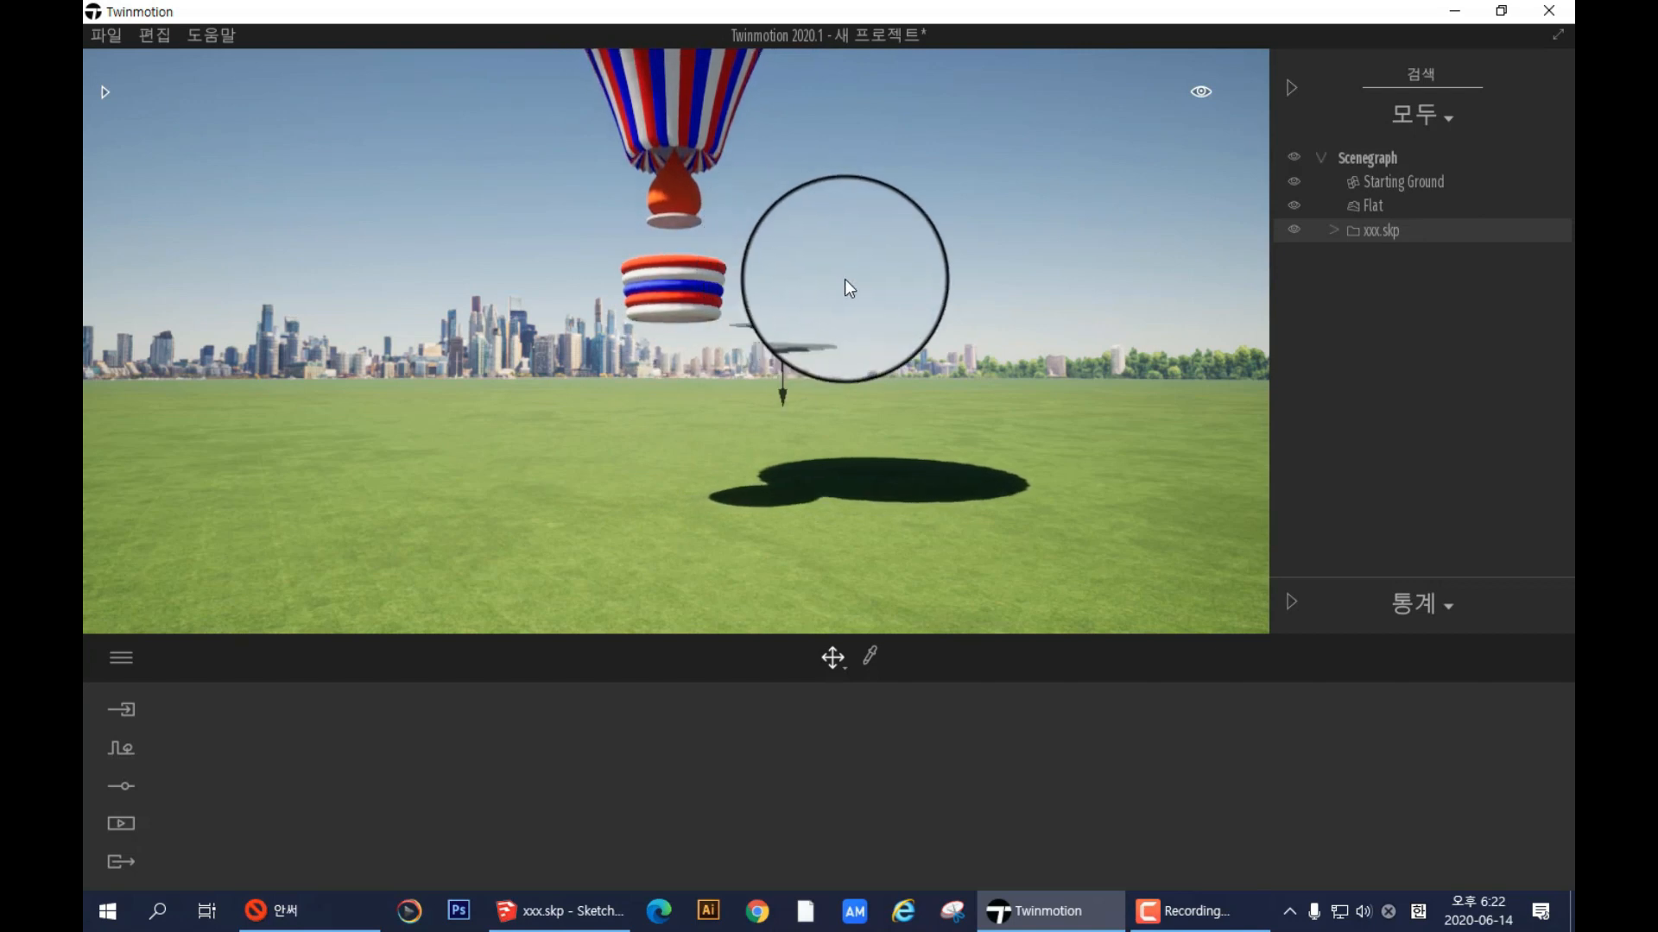
- Raise the balloon model vertically by about another 7.3
{"action": "right_click_drag", "start_coordinate": [878, 276], "coordinate": [877, 270]}
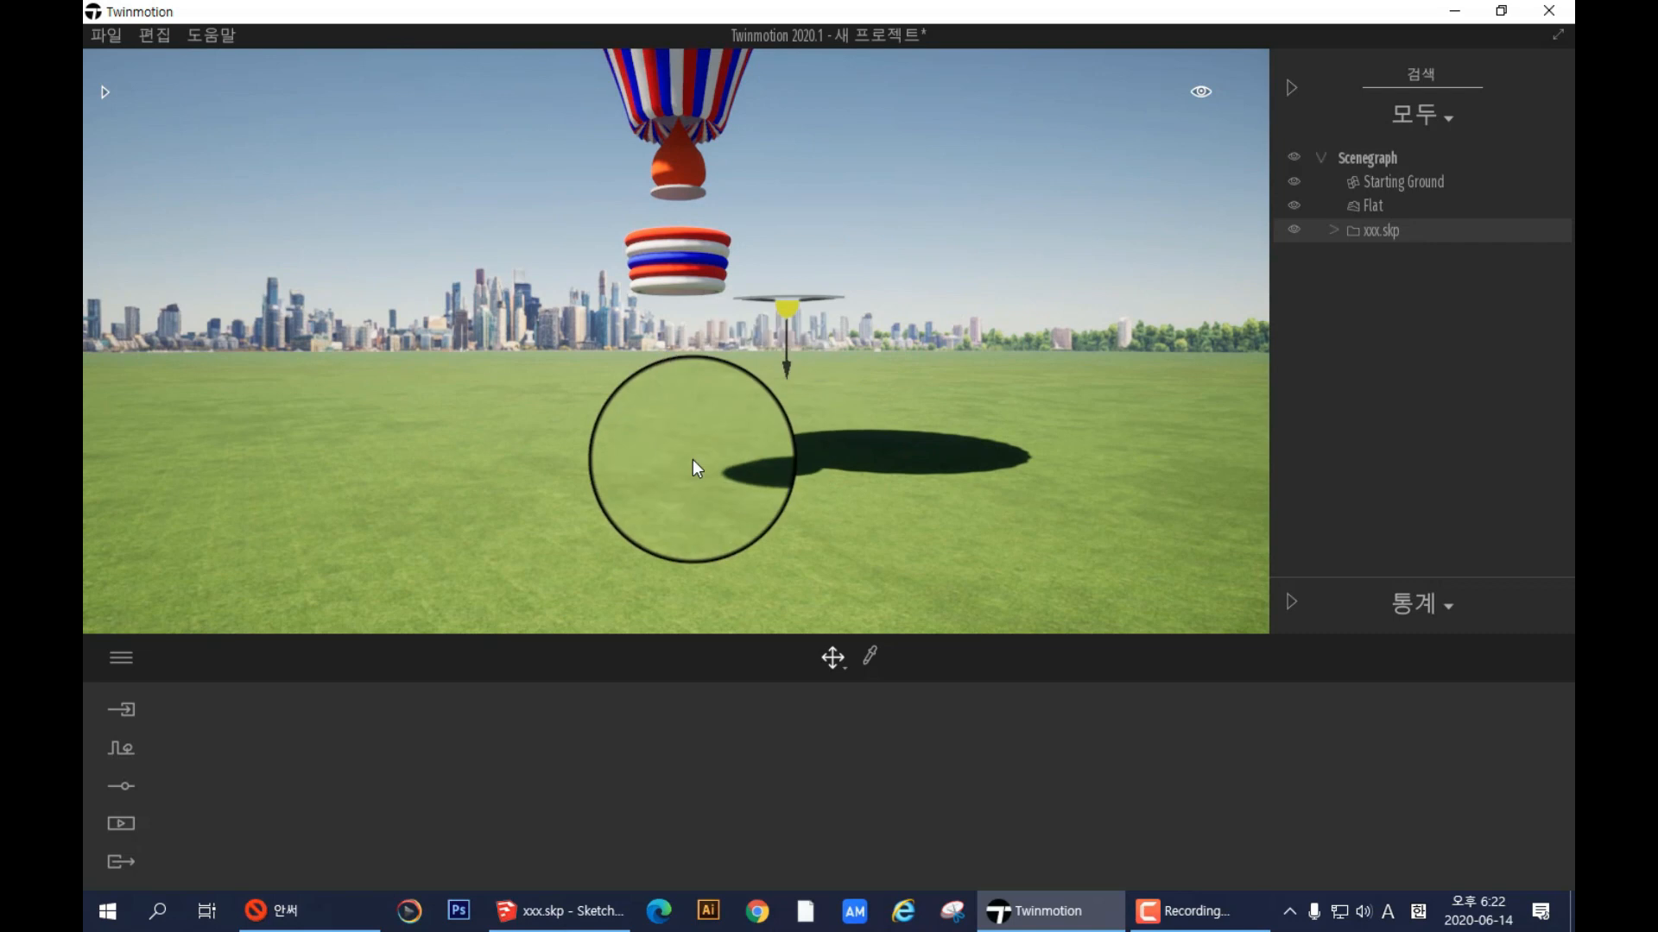
{"action": "mouse_move", "coordinate": [785, 372]}
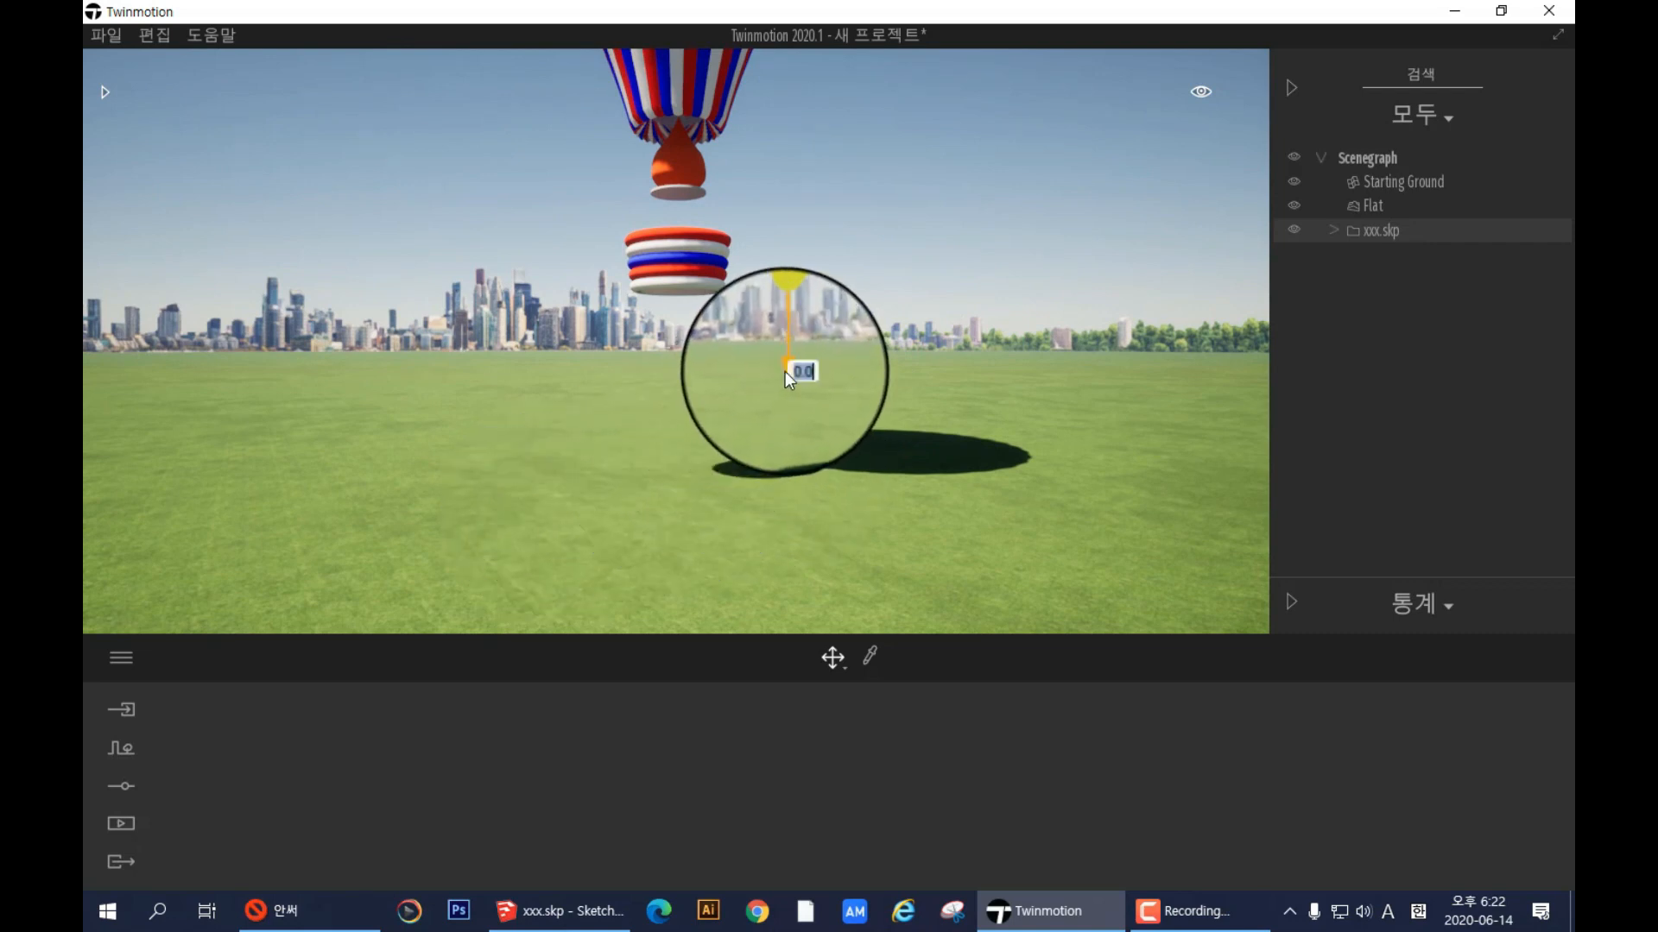
{"action": "left_click_drag", "start_coordinate": [785, 370], "coordinate": [789, 332]}
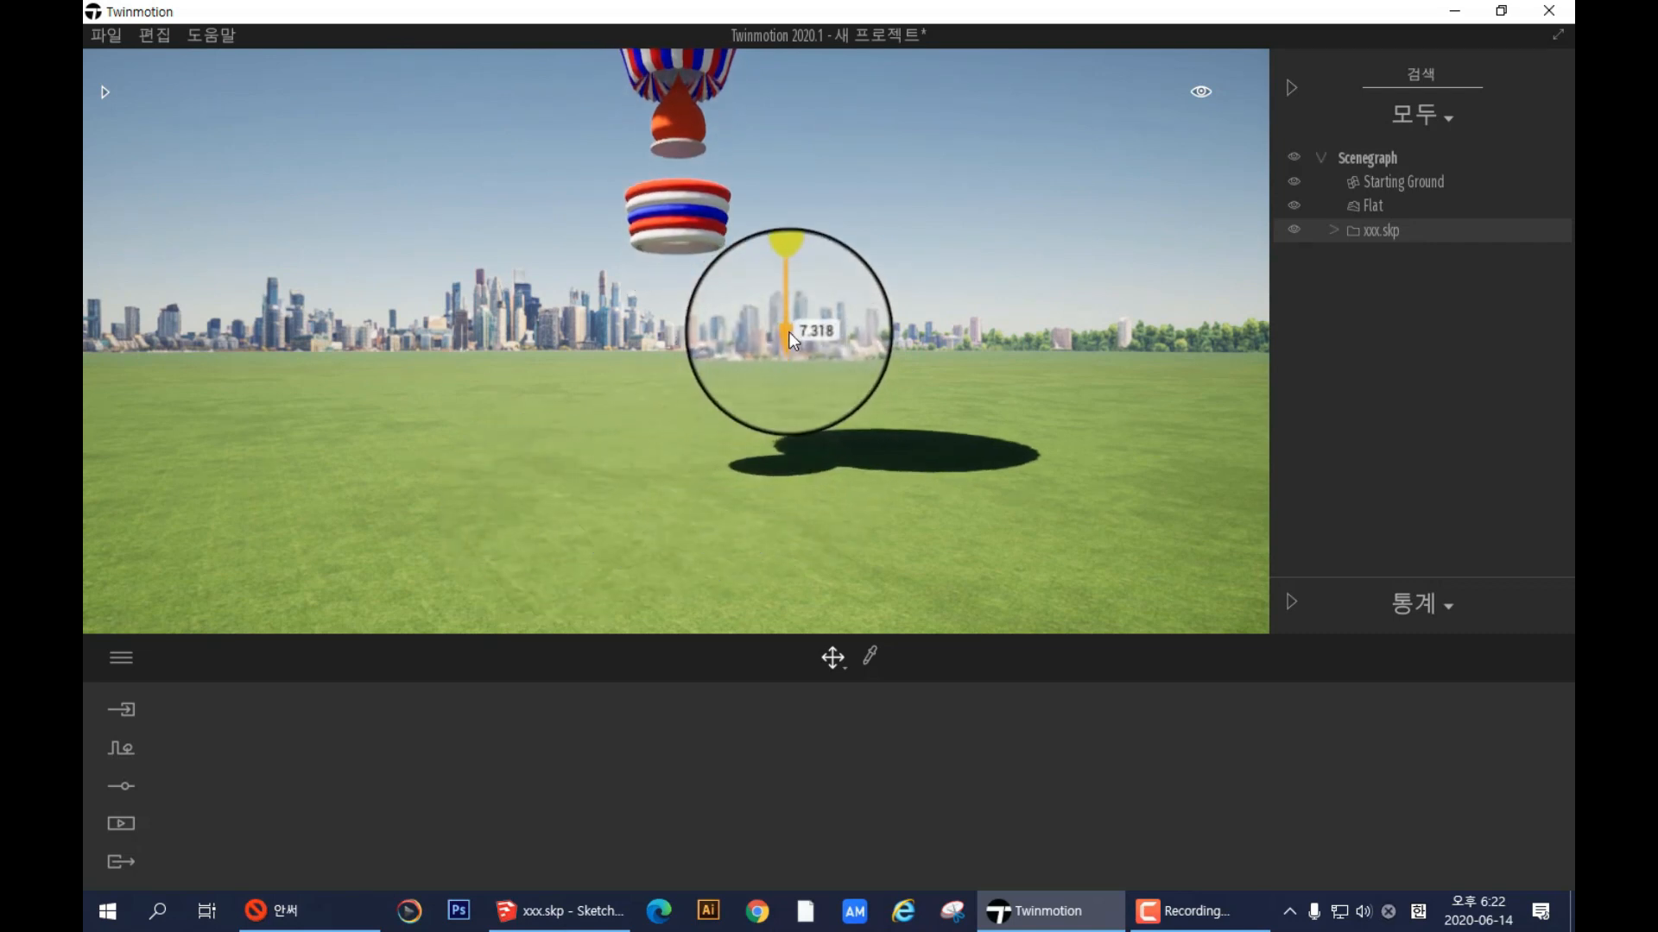
- Place a Flag Only One from the library's city flag objects on the grass near the balloon
{"action": "right_click_drag", "start_coordinate": [689, 478], "coordinate": [656, 495]}
{"action": "scroll", "coordinate": [656, 495], "scroll_direction": "down", "scroll_amount": 2}
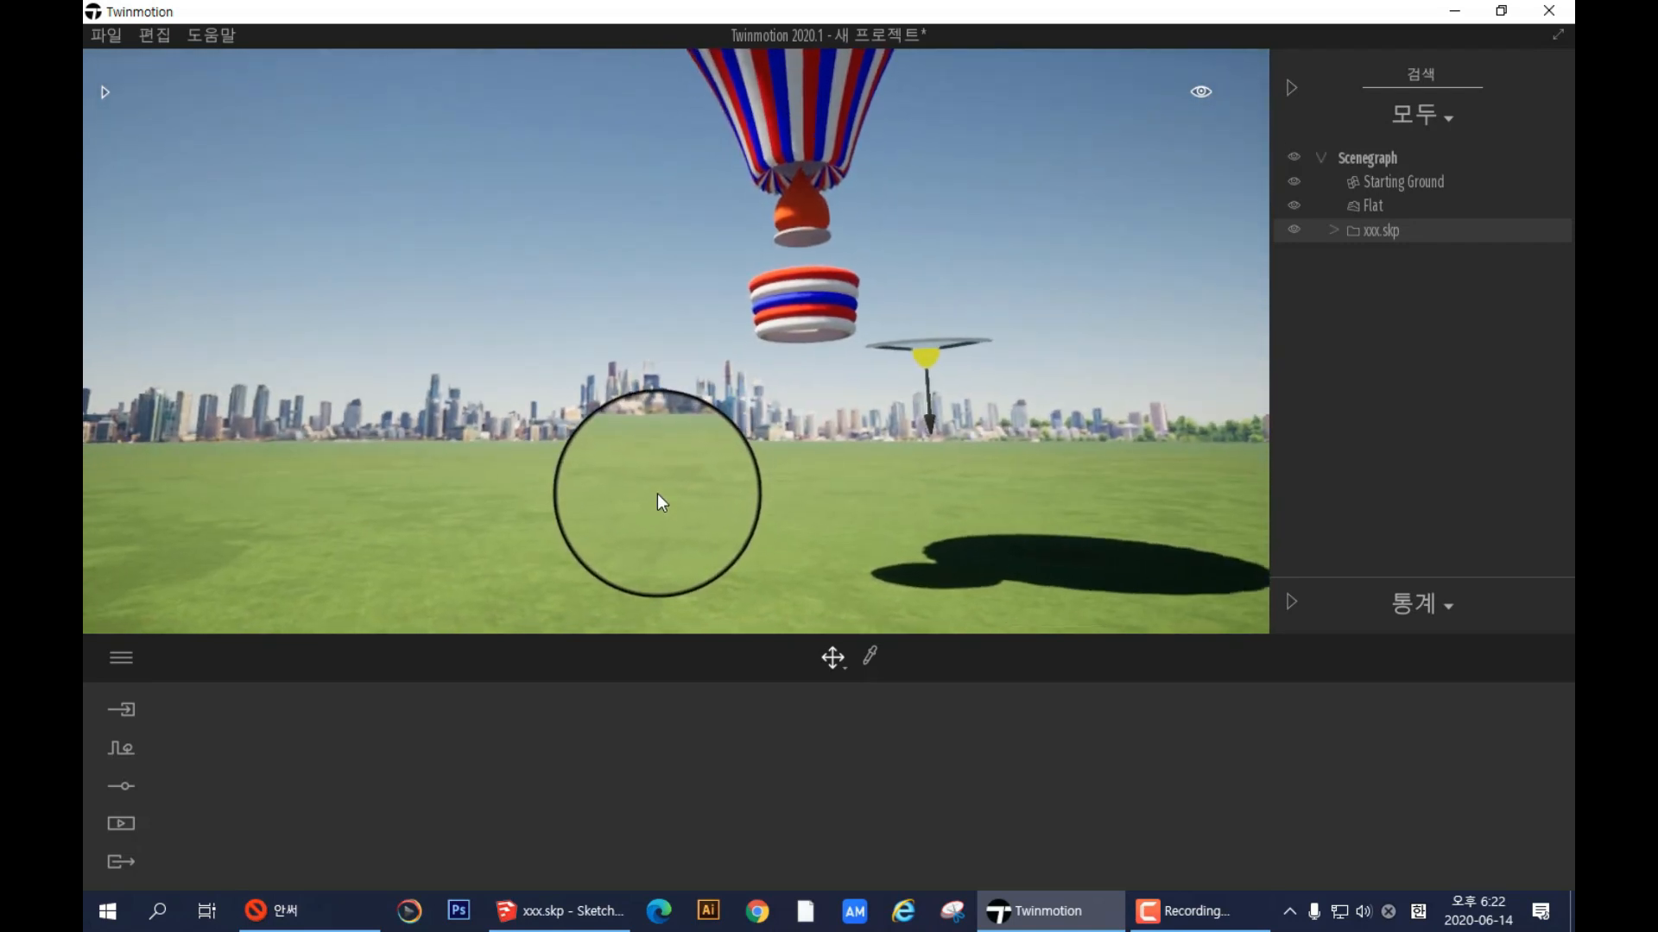
{"action": "right_click_drag", "start_coordinate": [703, 233], "coordinate": [708, 236]}
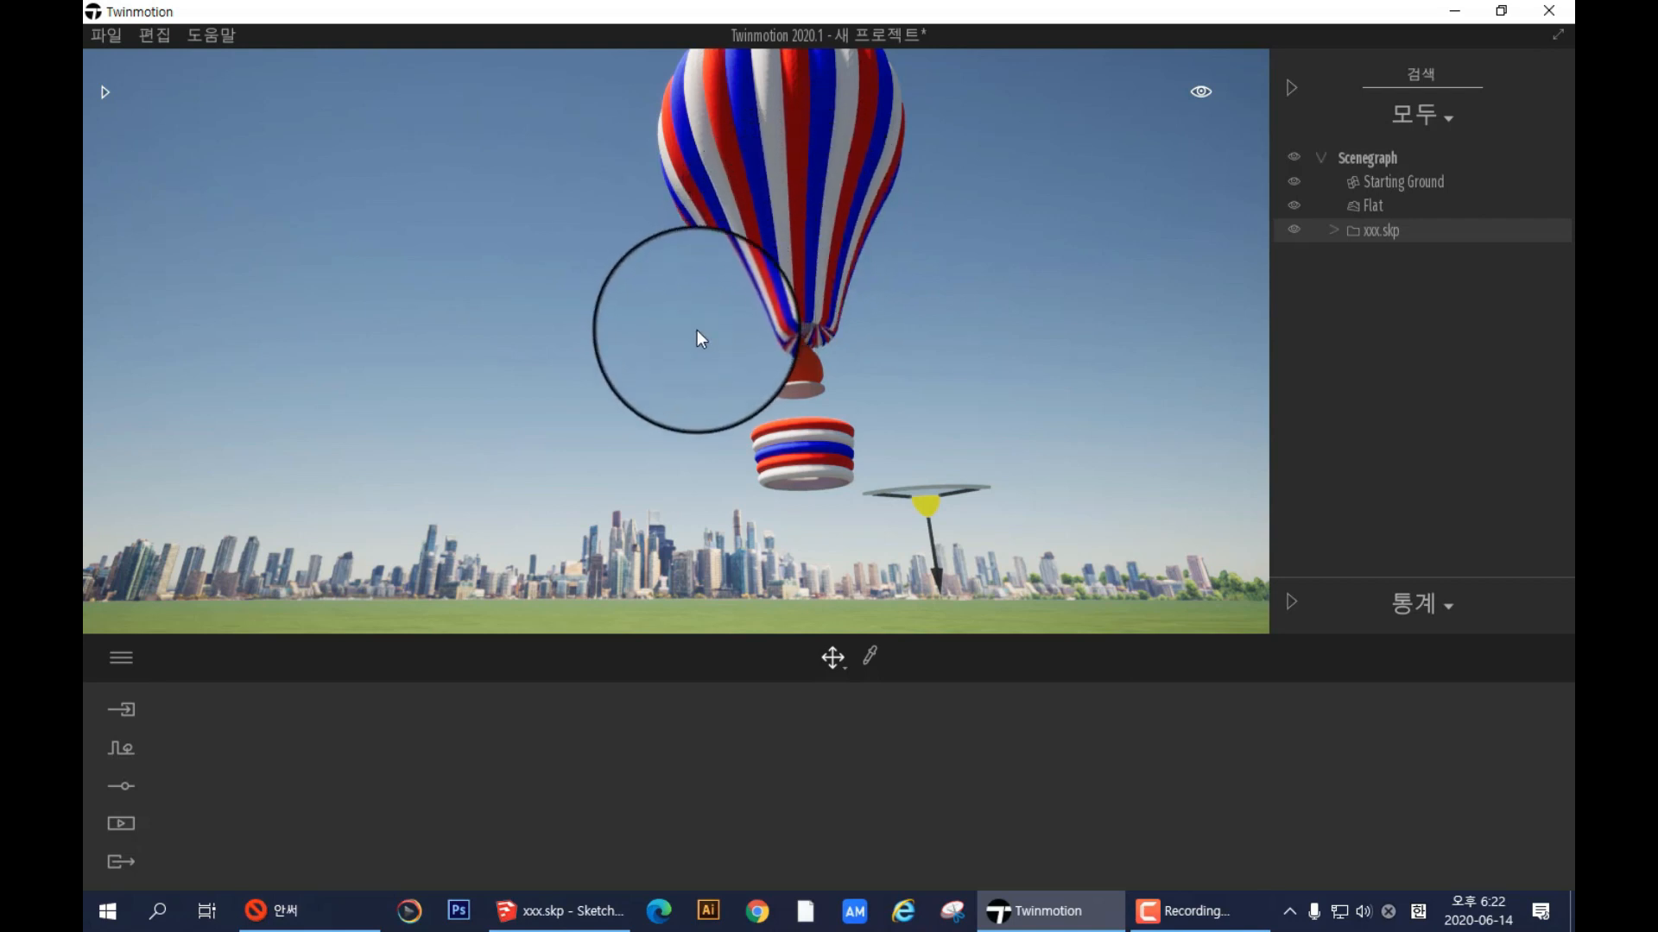
{"action": "right_click_drag", "start_coordinate": [694, 330], "coordinate": [671, 320]}
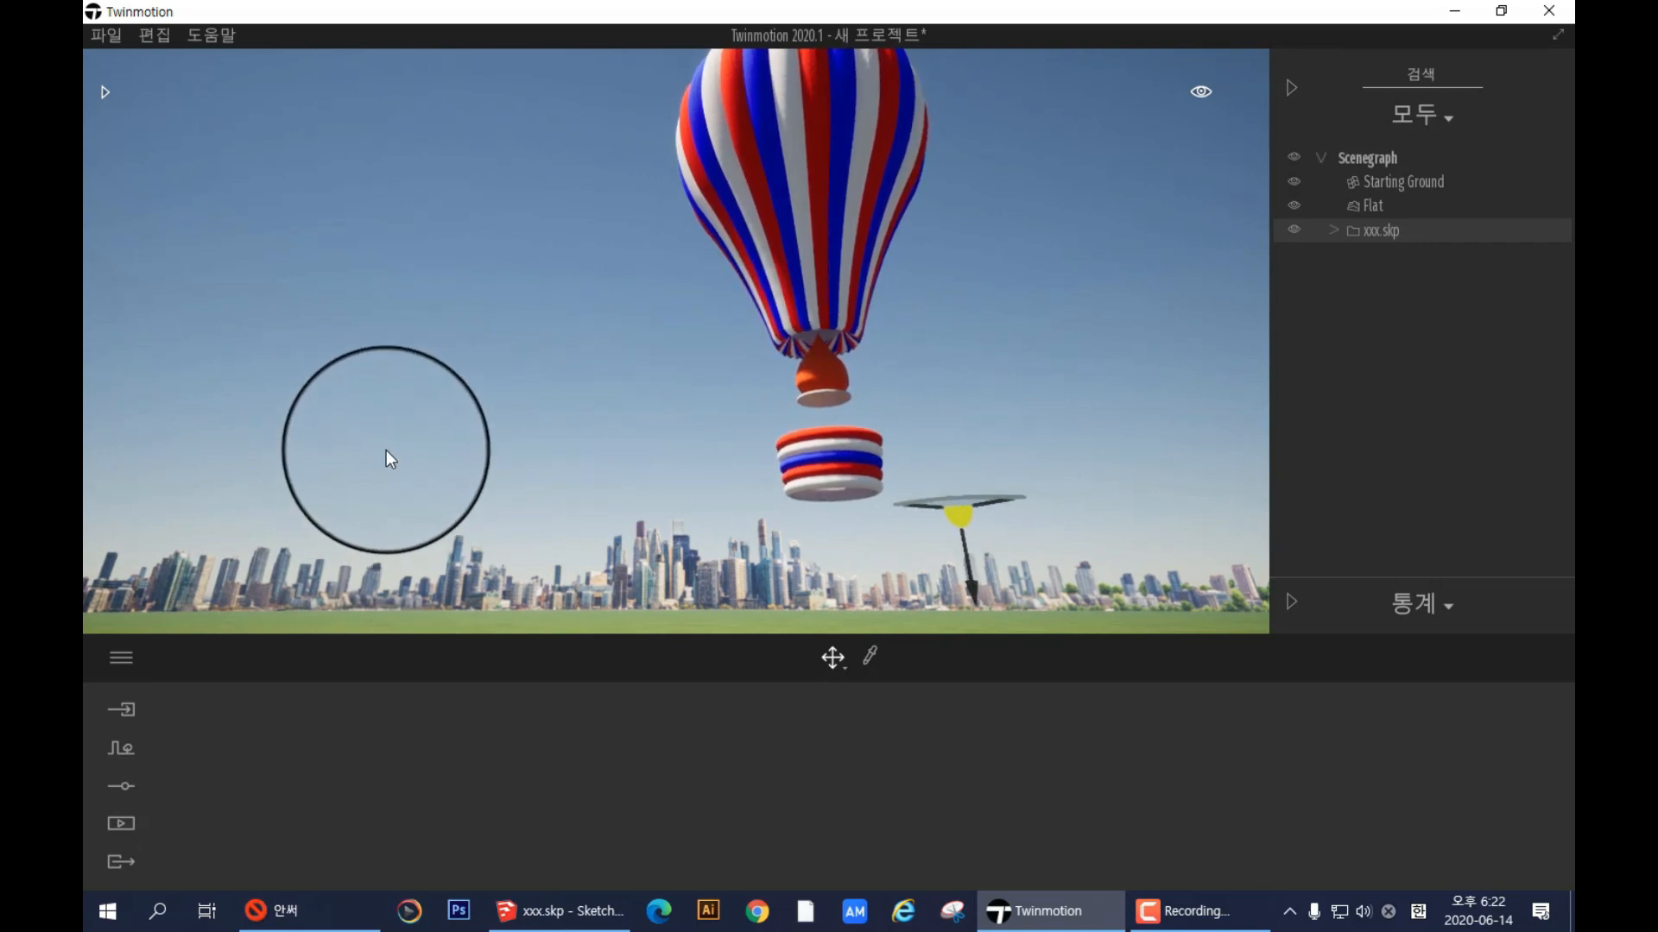
{"action": "left_click", "coordinate": [105, 94]}
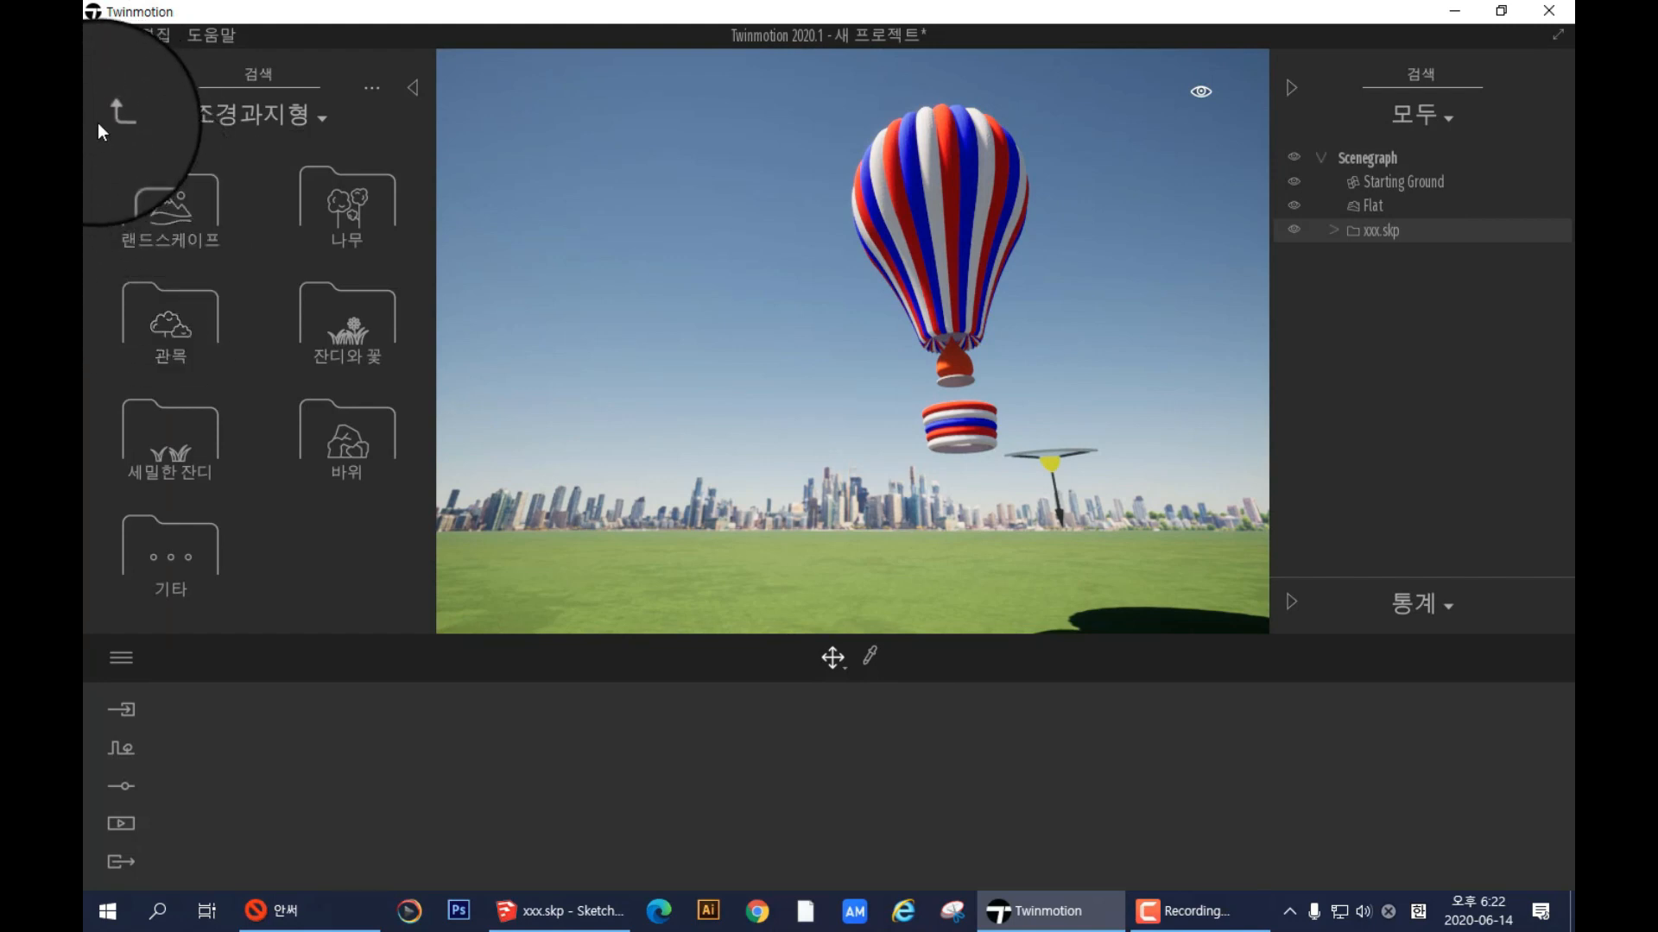
{"action": "left_click", "coordinate": [111, 114]}
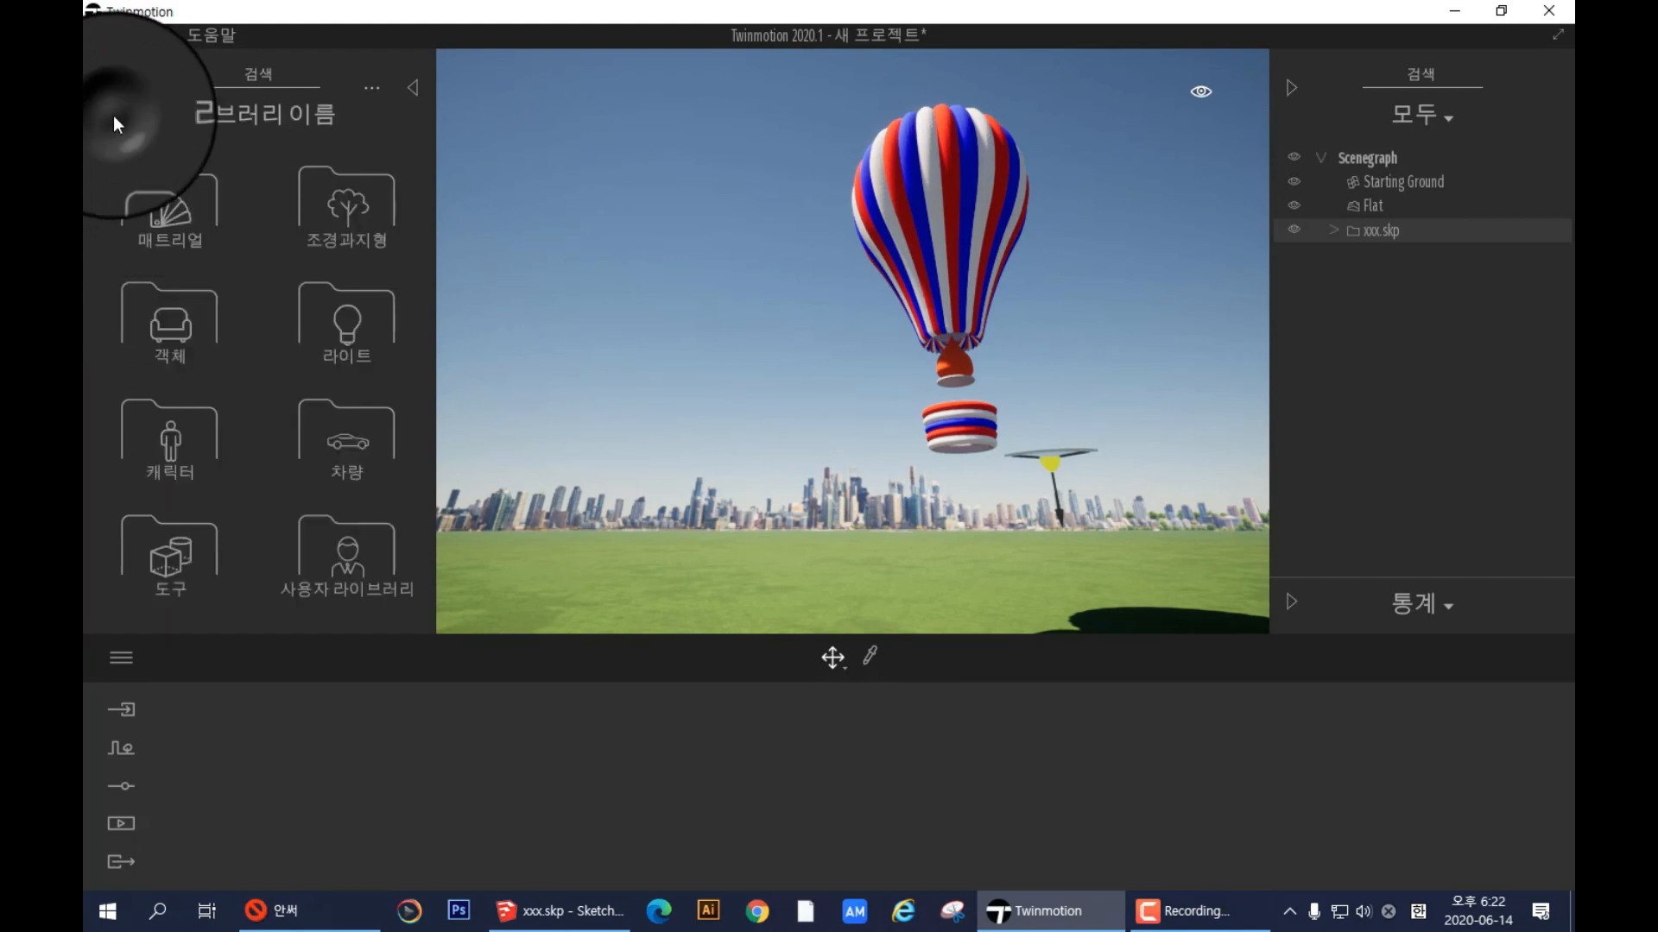
{"action": "left_click", "coordinate": [157, 316]}
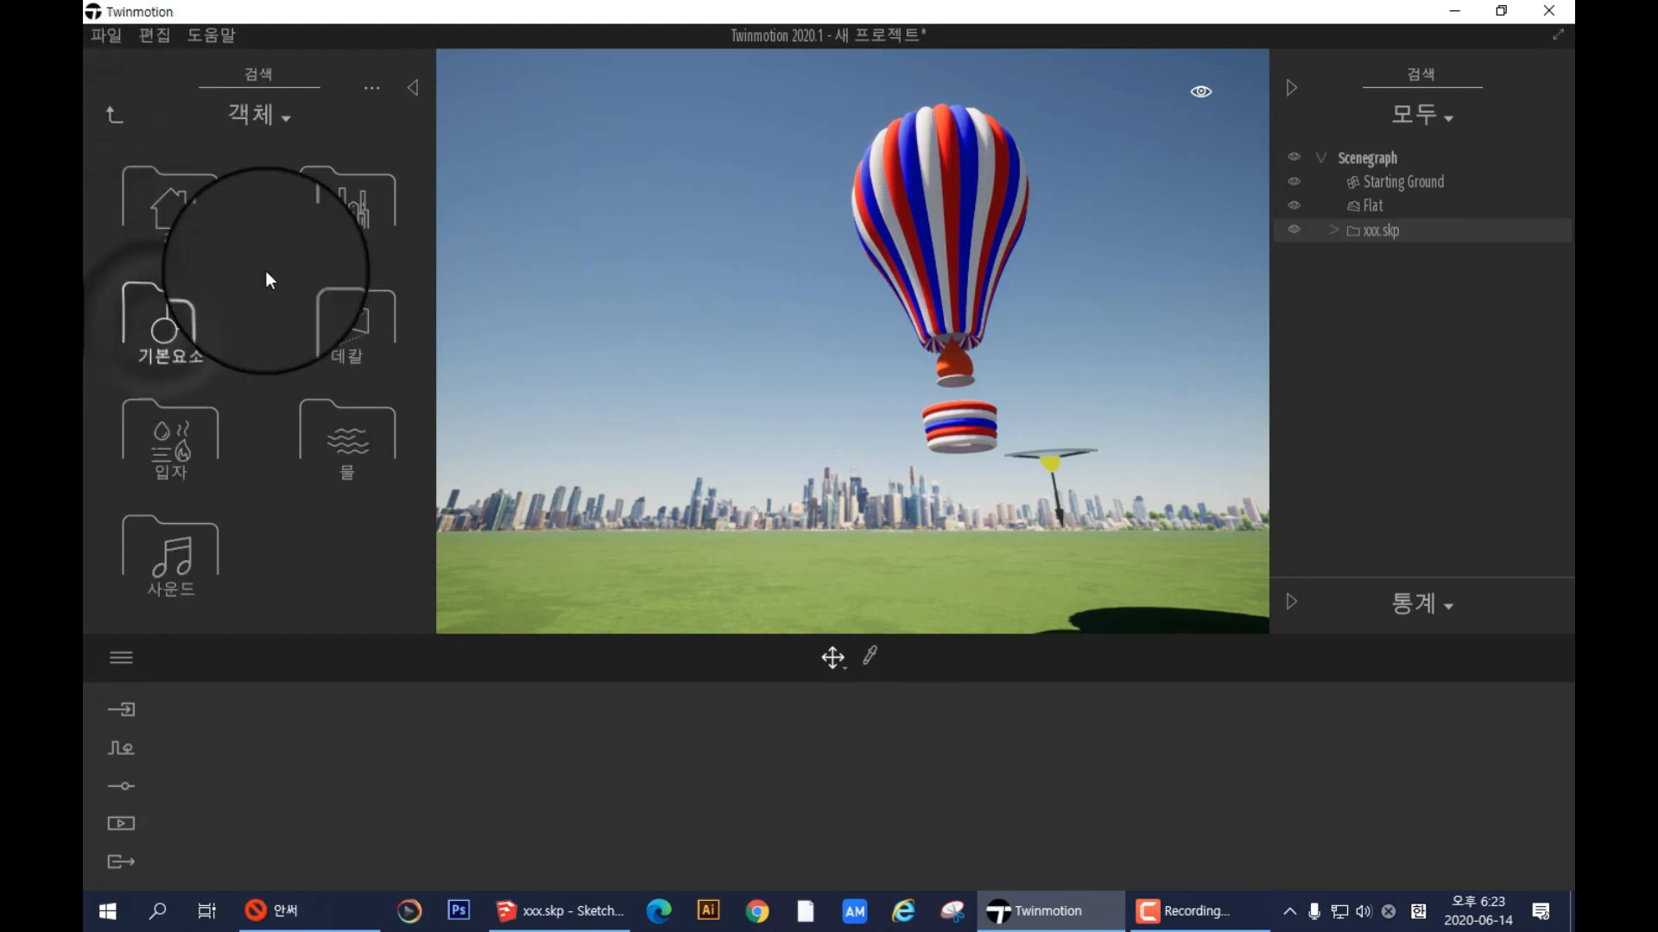
{"action": "left_click", "coordinate": [346, 218]}
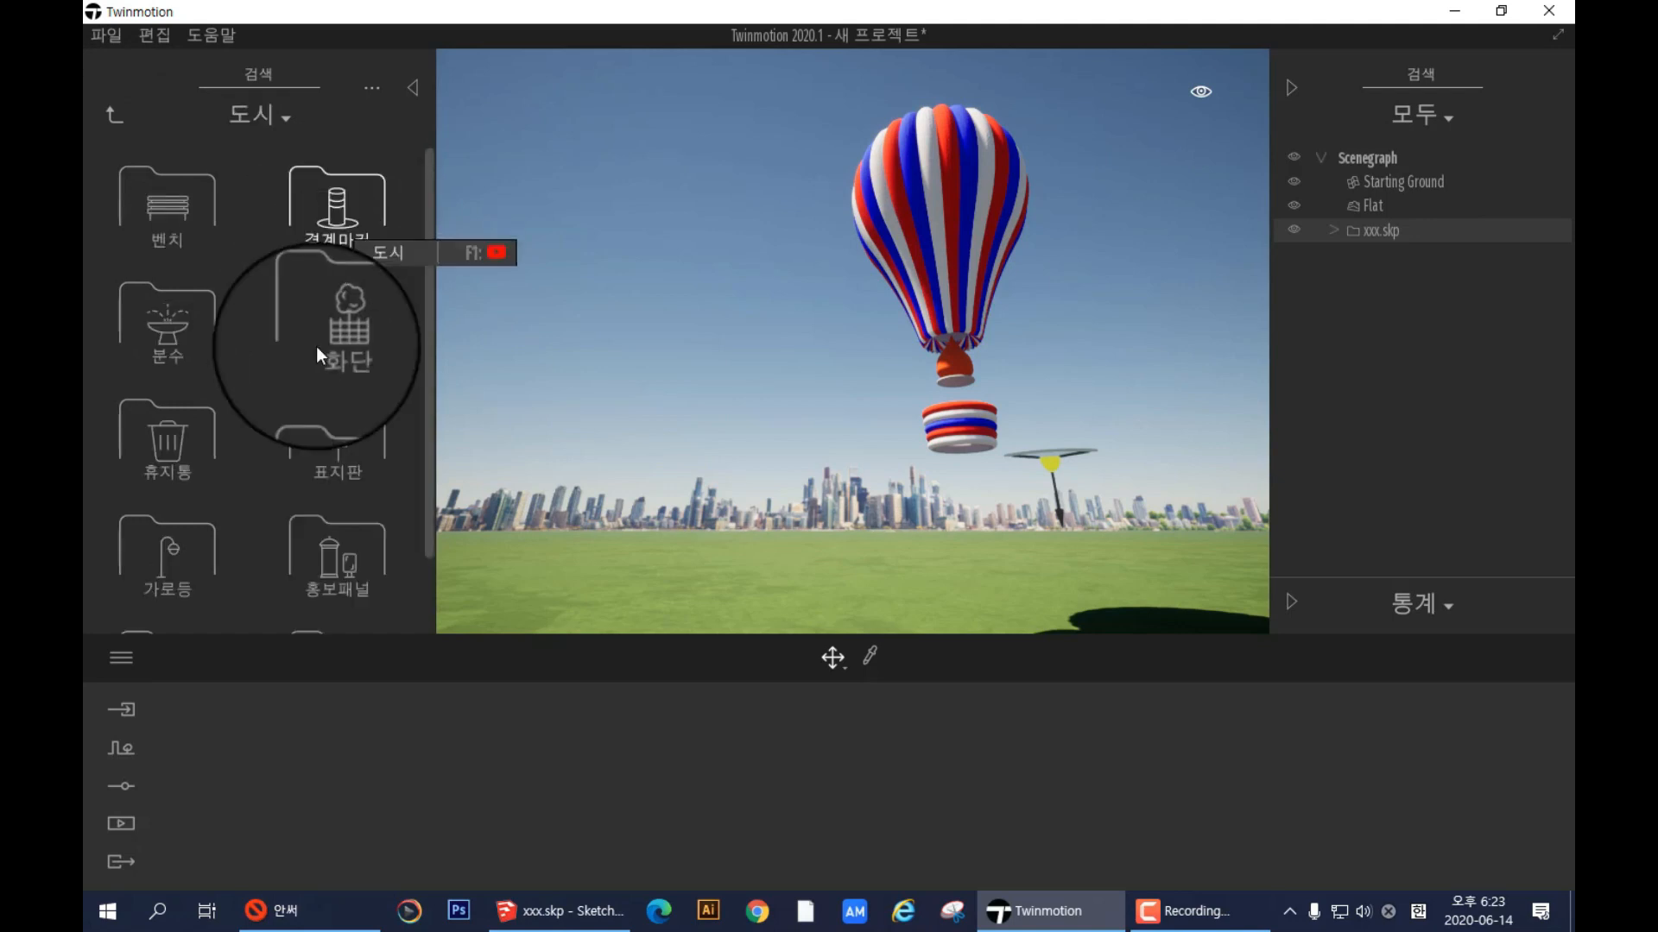
{"action": "scroll", "coordinate": [247, 476], "scroll_direction": "down", "scroll_amount": 3}
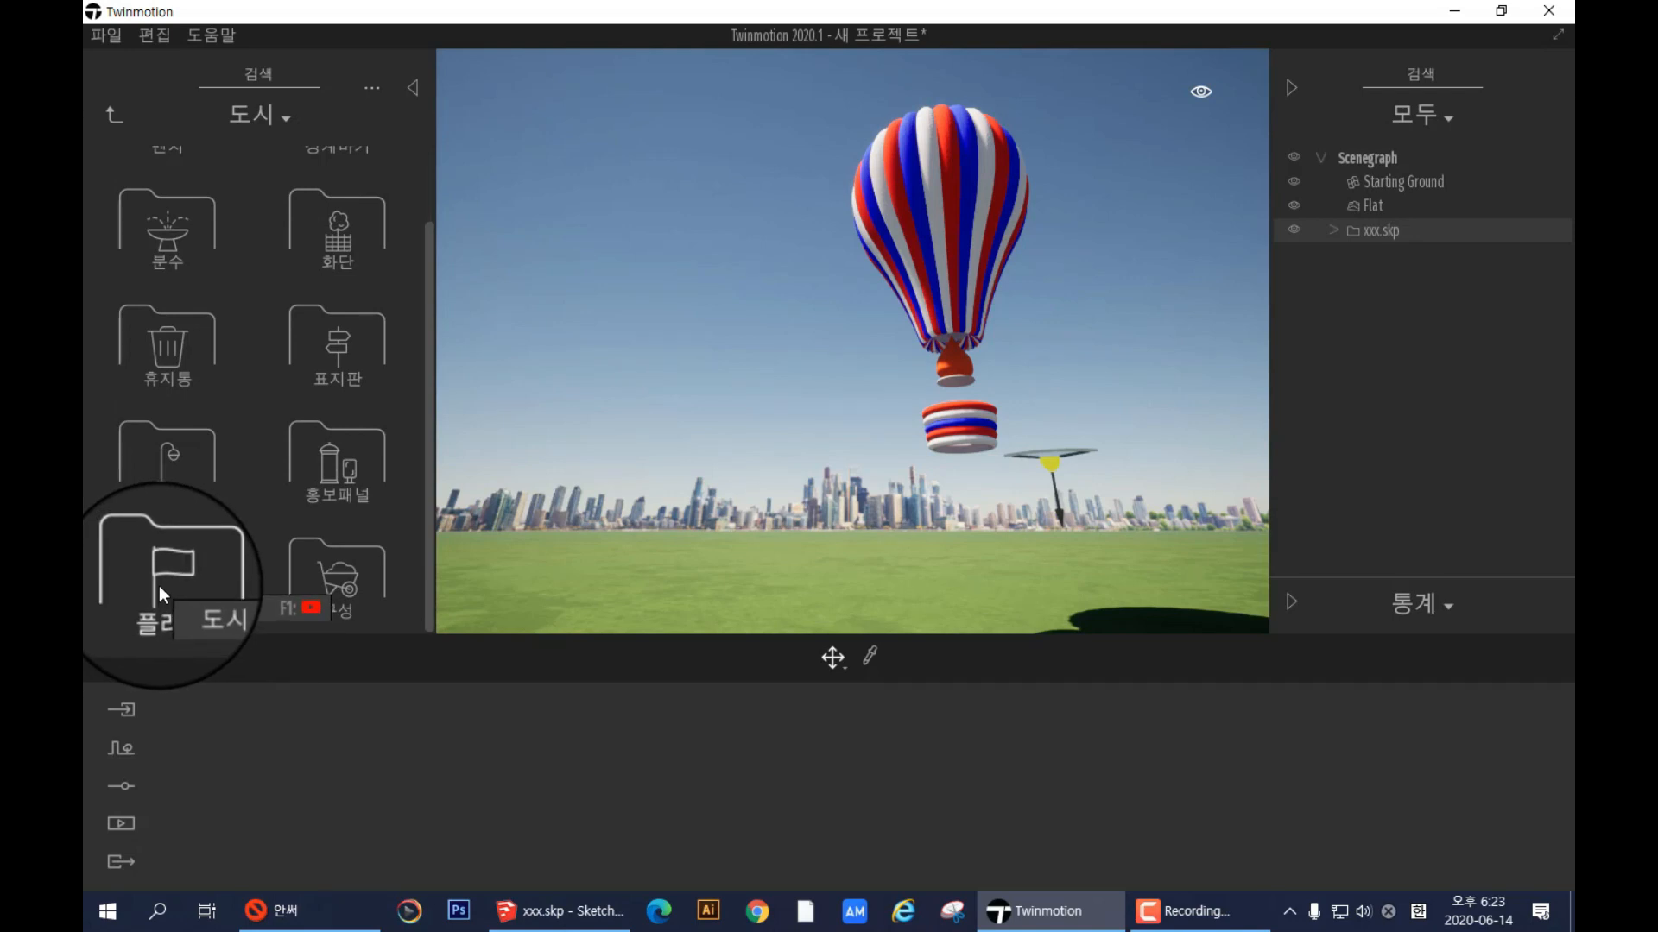
{"action": "left_click", "coordinate": [159, 567]}
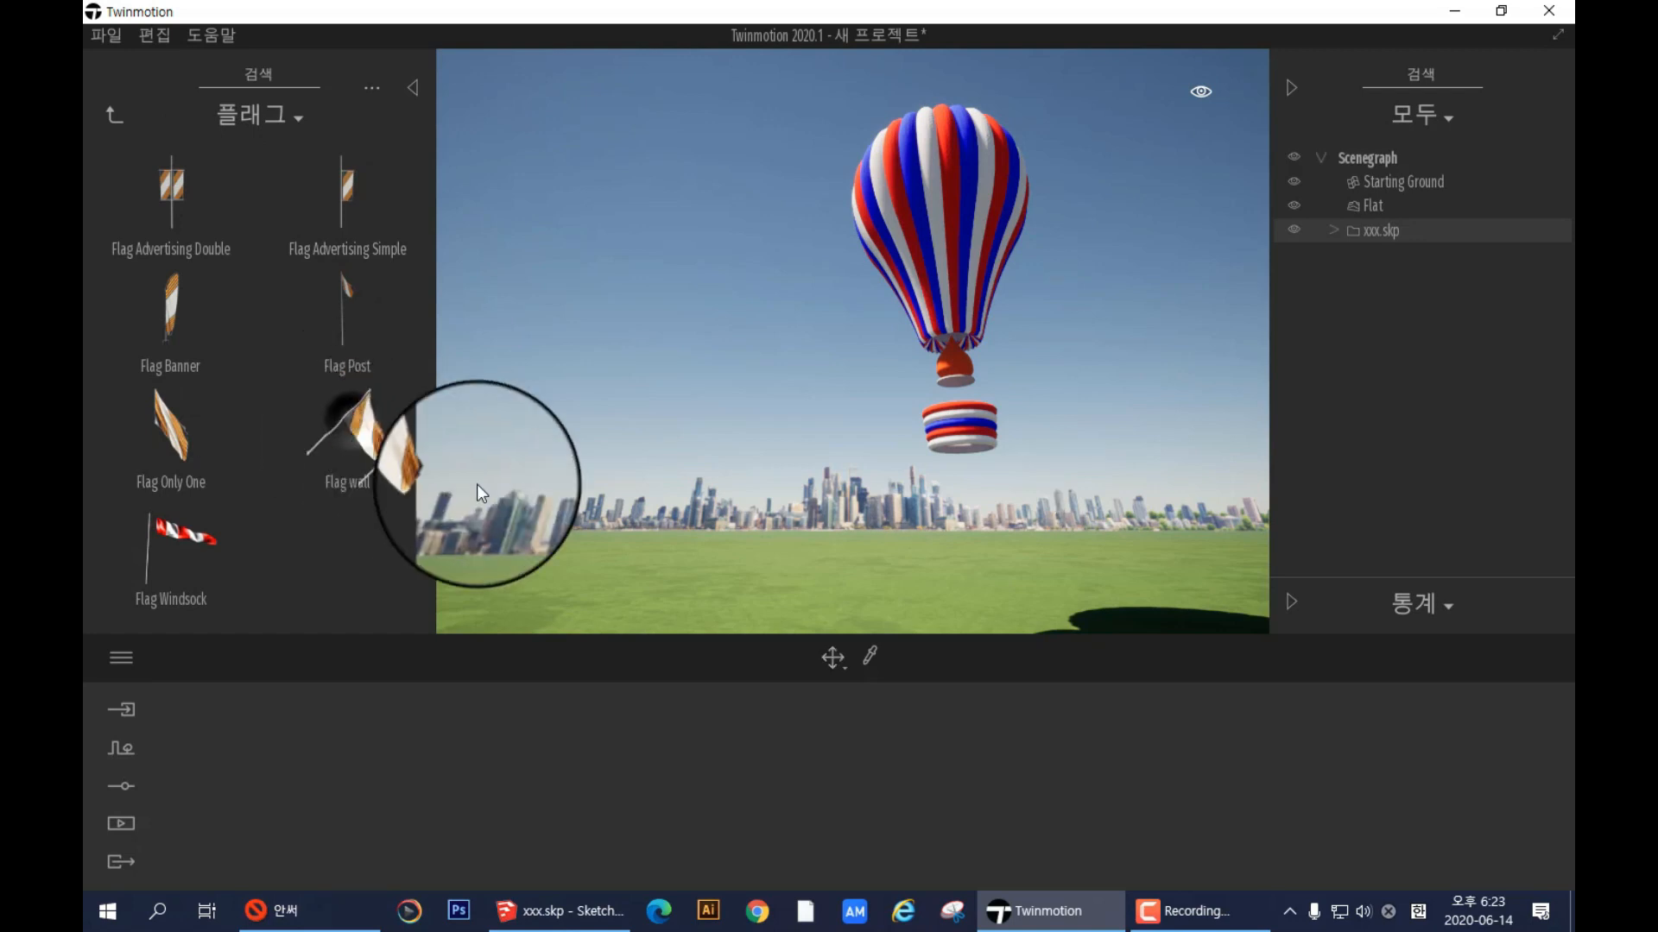
{"action": "left_click_drag", "start_coordinate": [945, 430], "coordinate": [357, 417]}
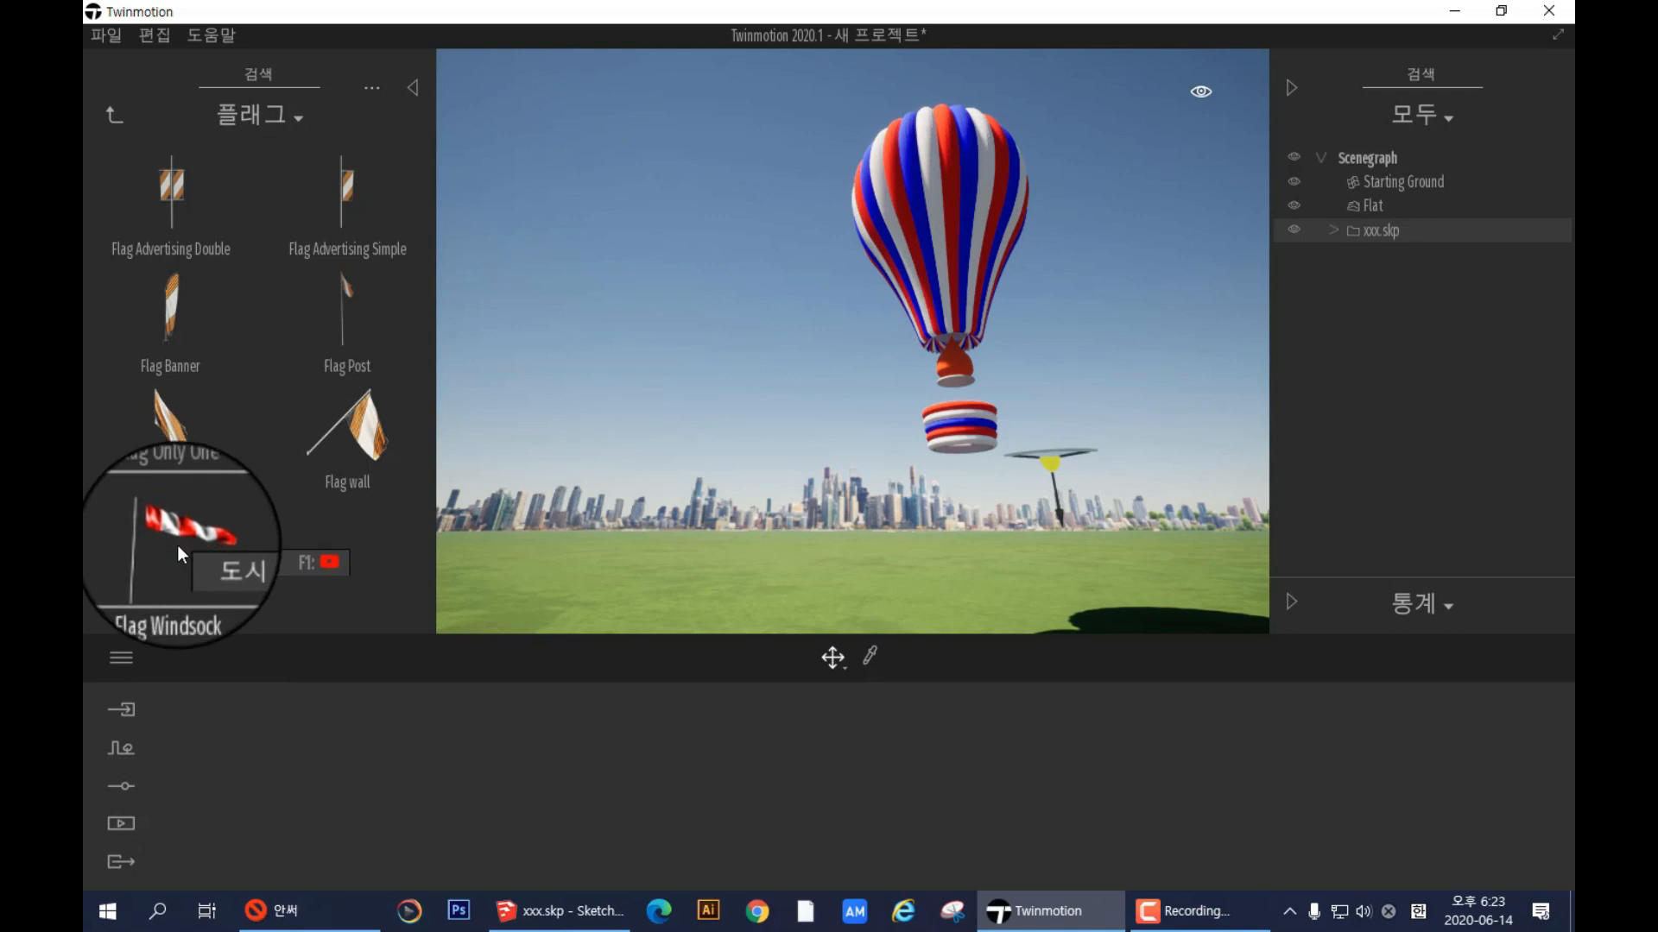
{"action": "left_click_drag", "start_coordinate": [178, 434], "coordinate": [760, 572]}
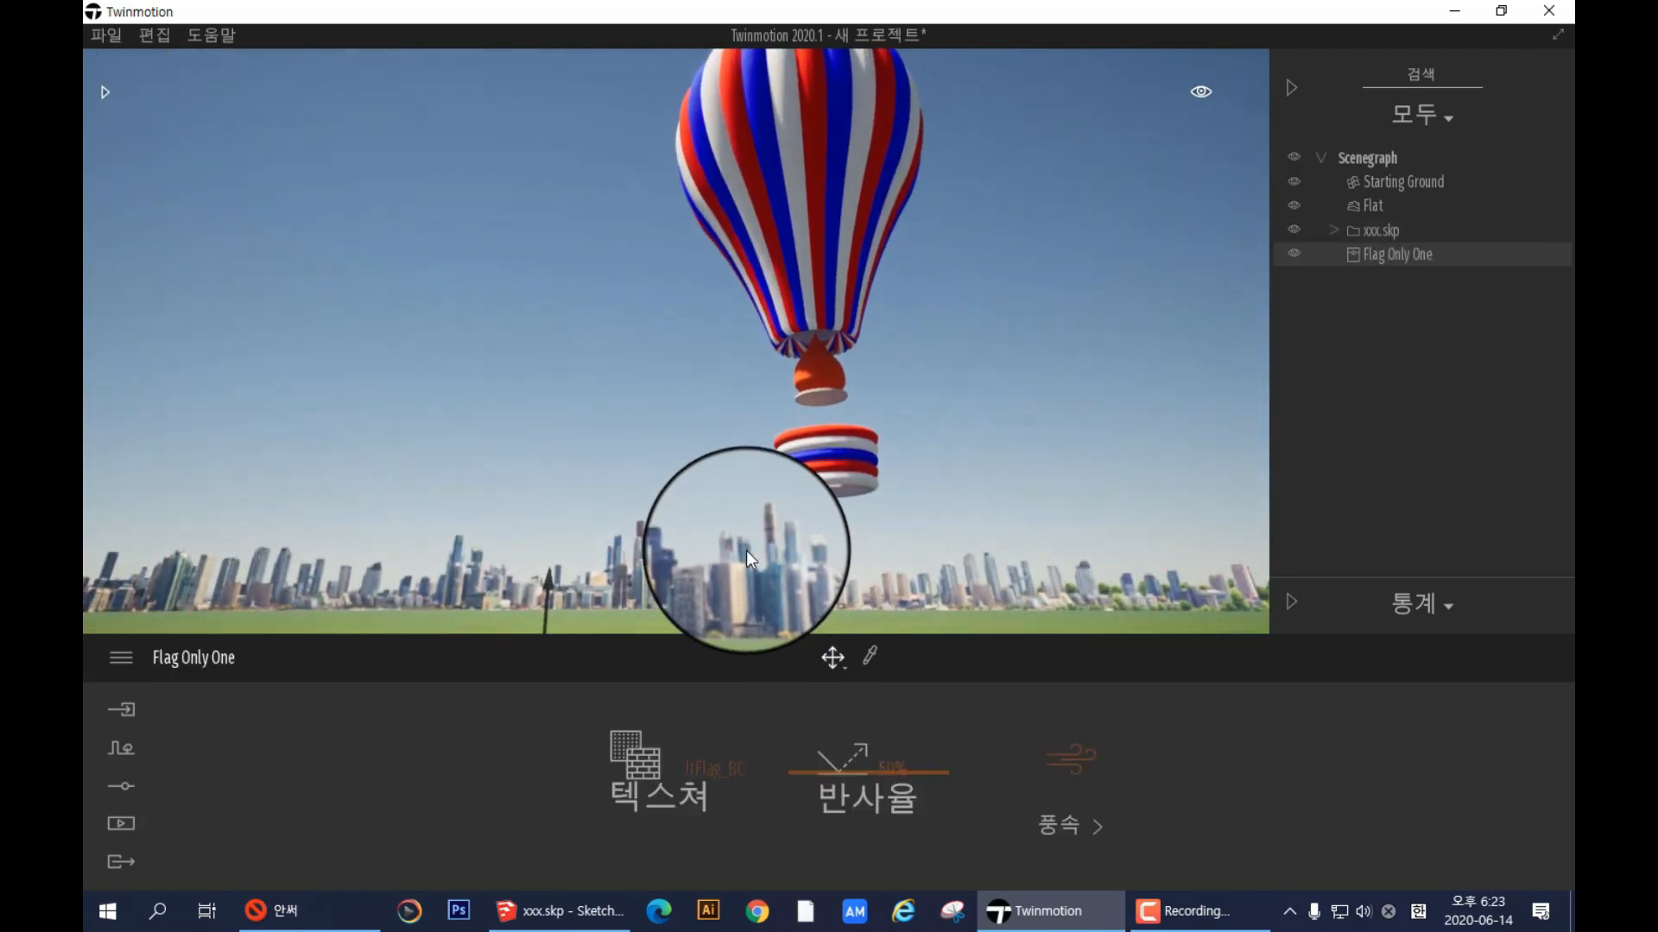
- Scale the Flag Only One object up uniformly on the grass near the balloon
{"action": "right_click_drag", "start_coordinate": [749, 525], "coordinate": [747, 519]}
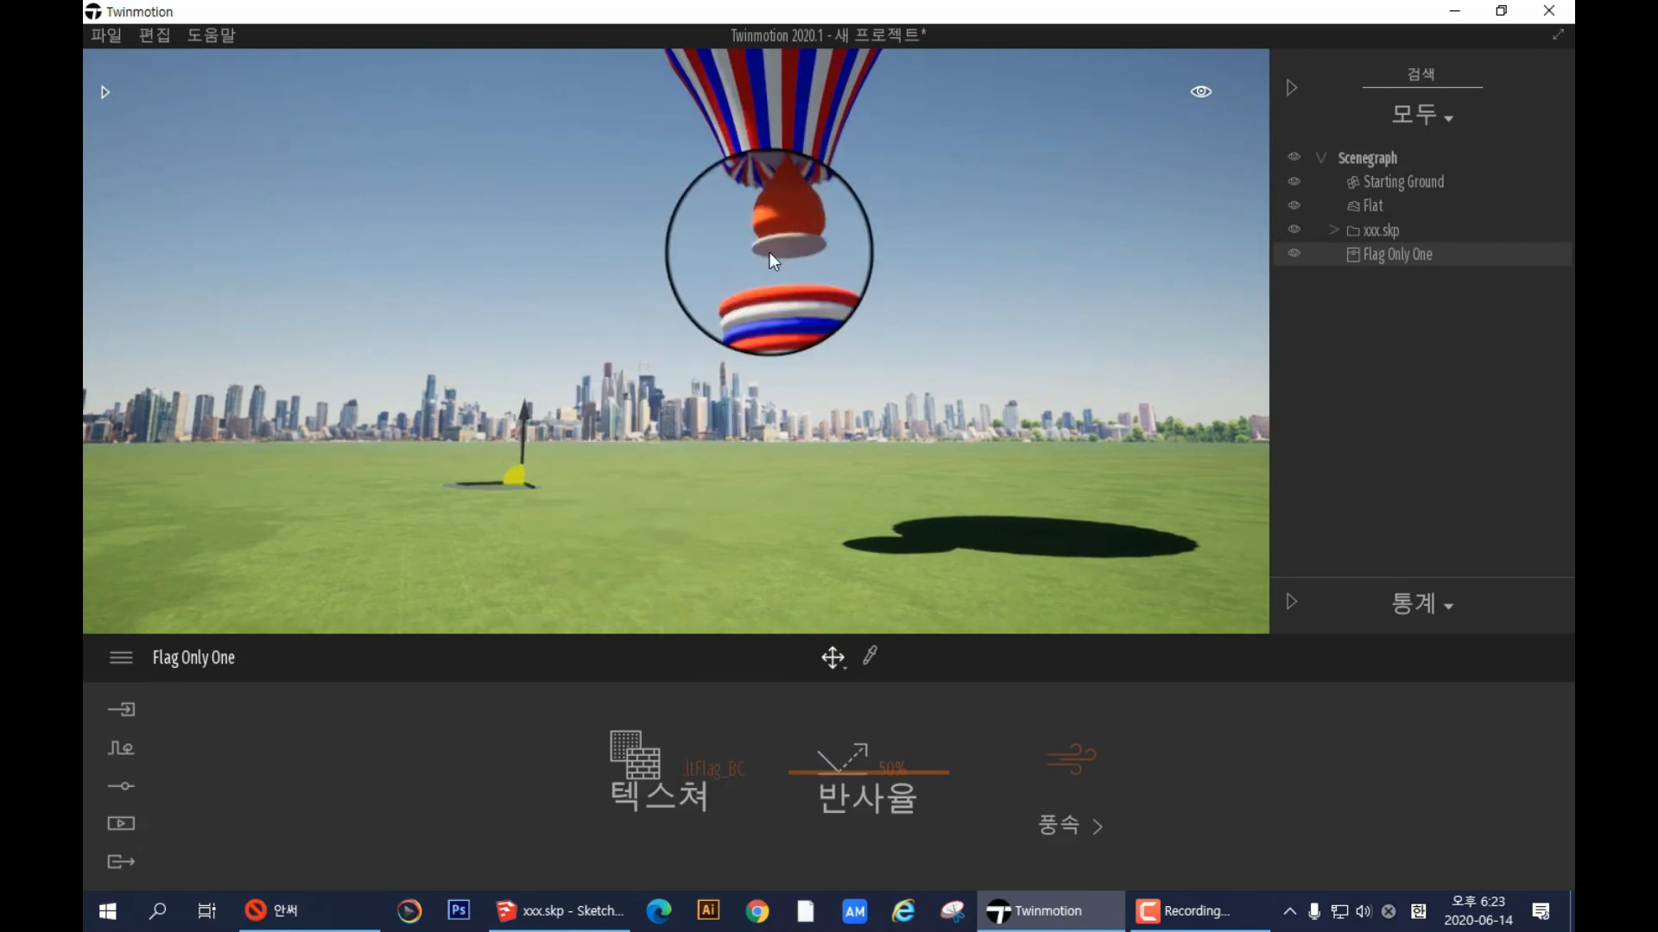
{"action": "right_click_drag", "start_coordinate": [671, 308], "coordinate": [673, 305]}
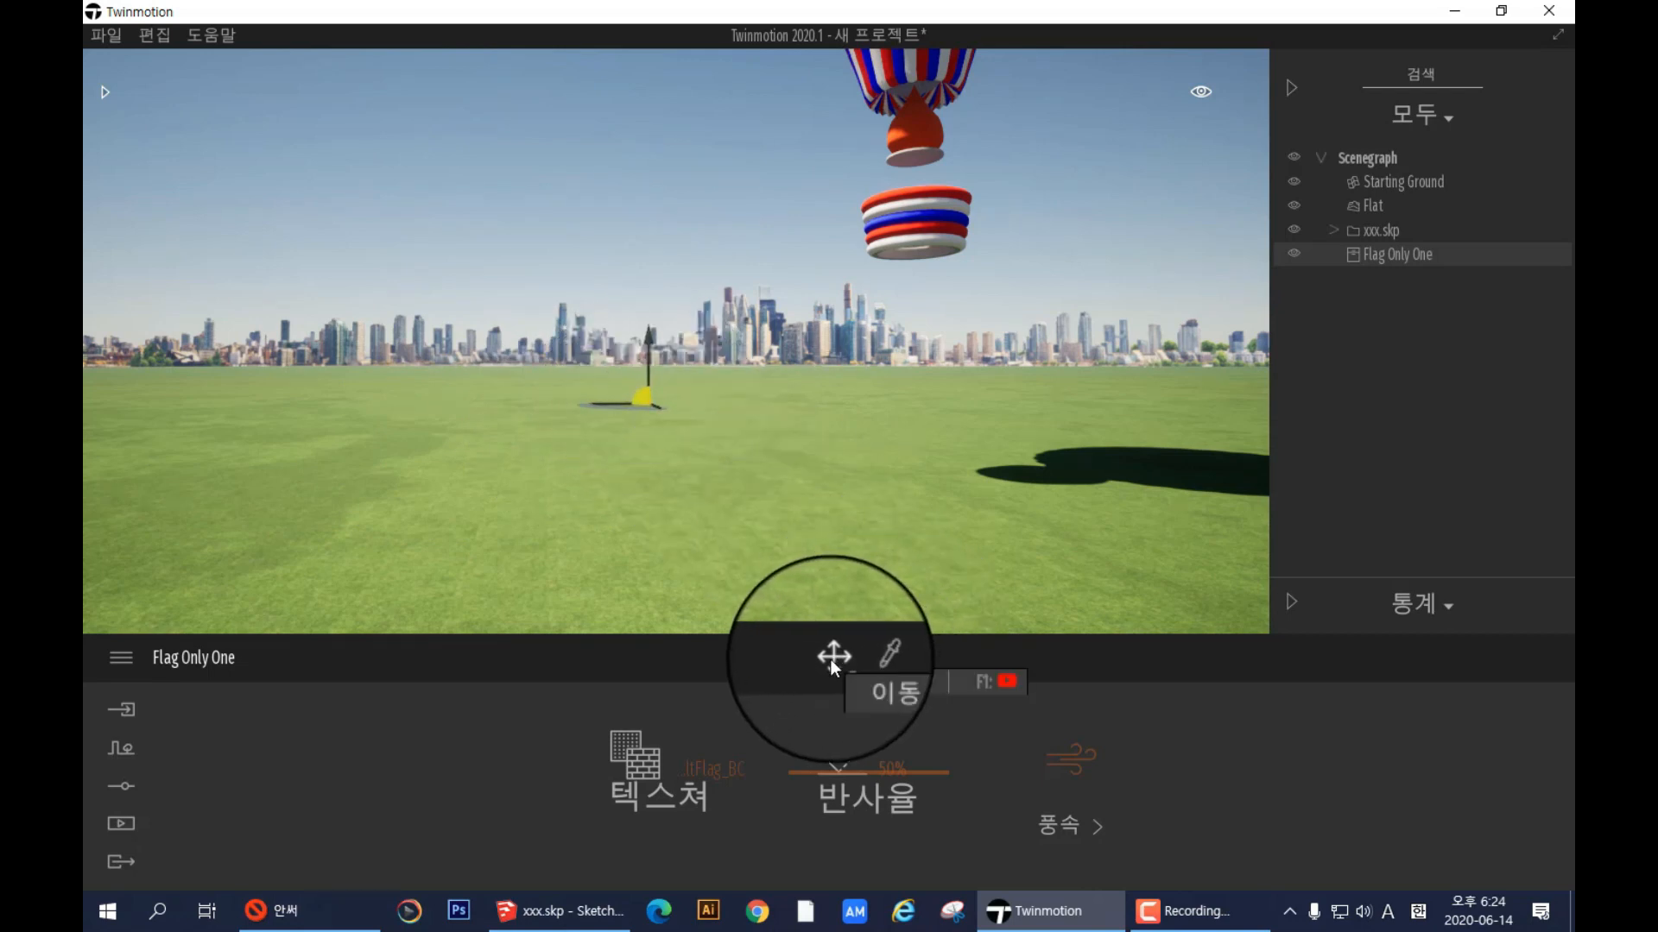
{"action": "left_click", "coordinate": [831, 660]}
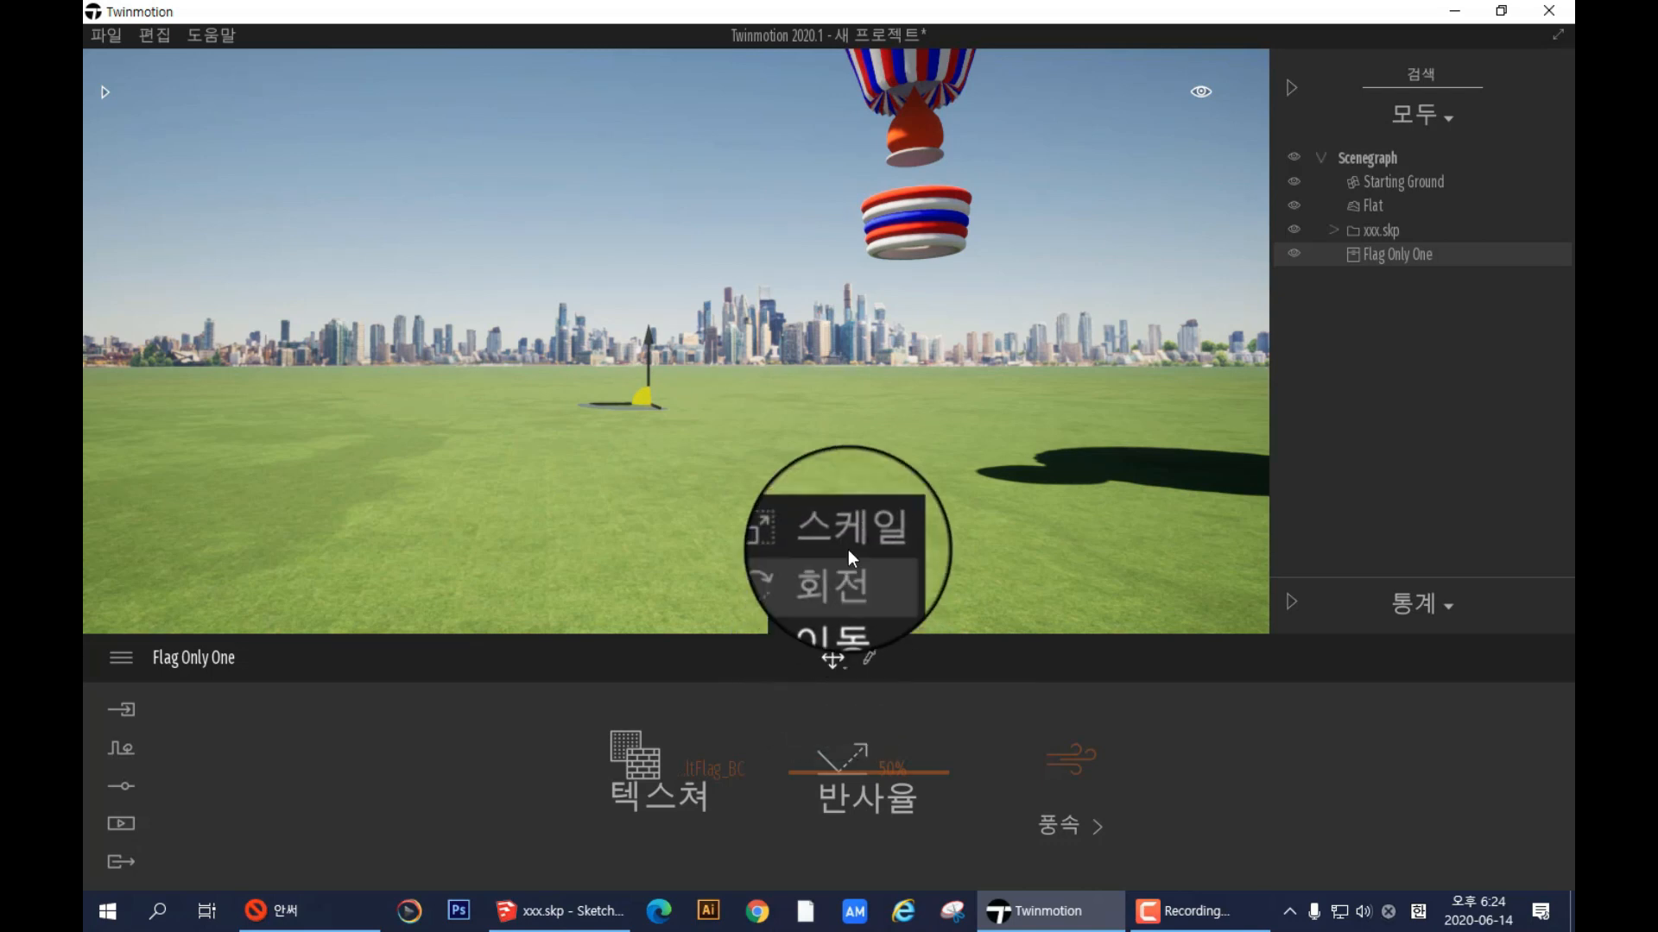
{"action": "left_click", "coordinate": [848, 537]}
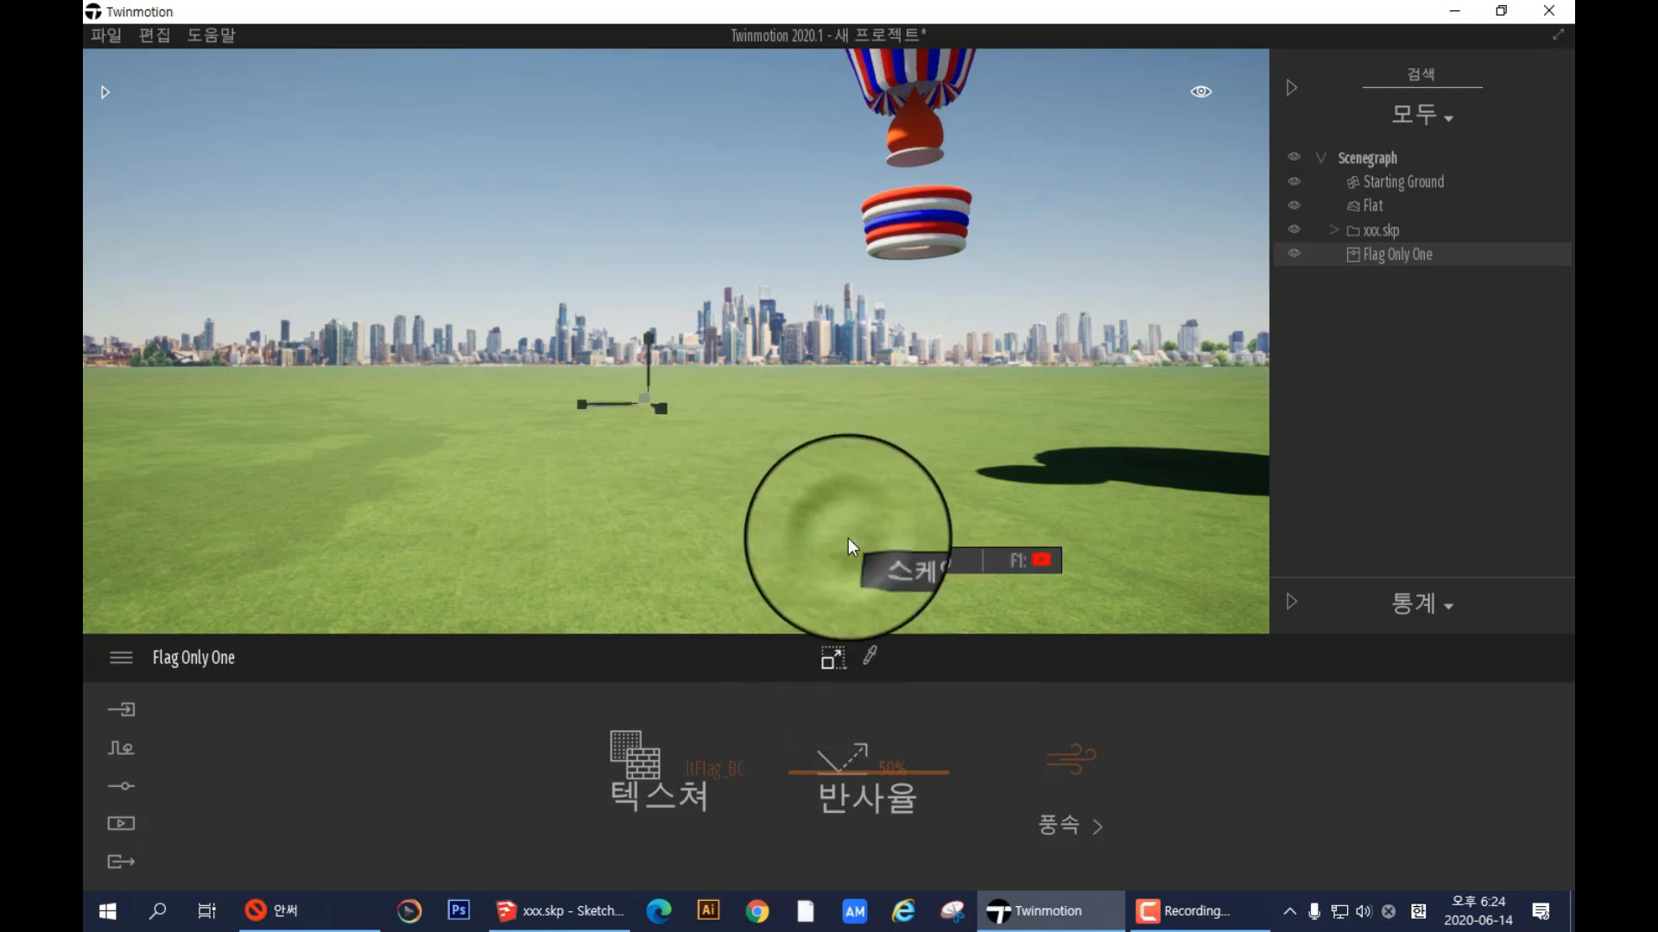
{"action": "left_click_drag", "start_coordinate": [646, 399], "coordinate": [672, 195]}
{"action": "left_click", "coordinate": [650, 403]}
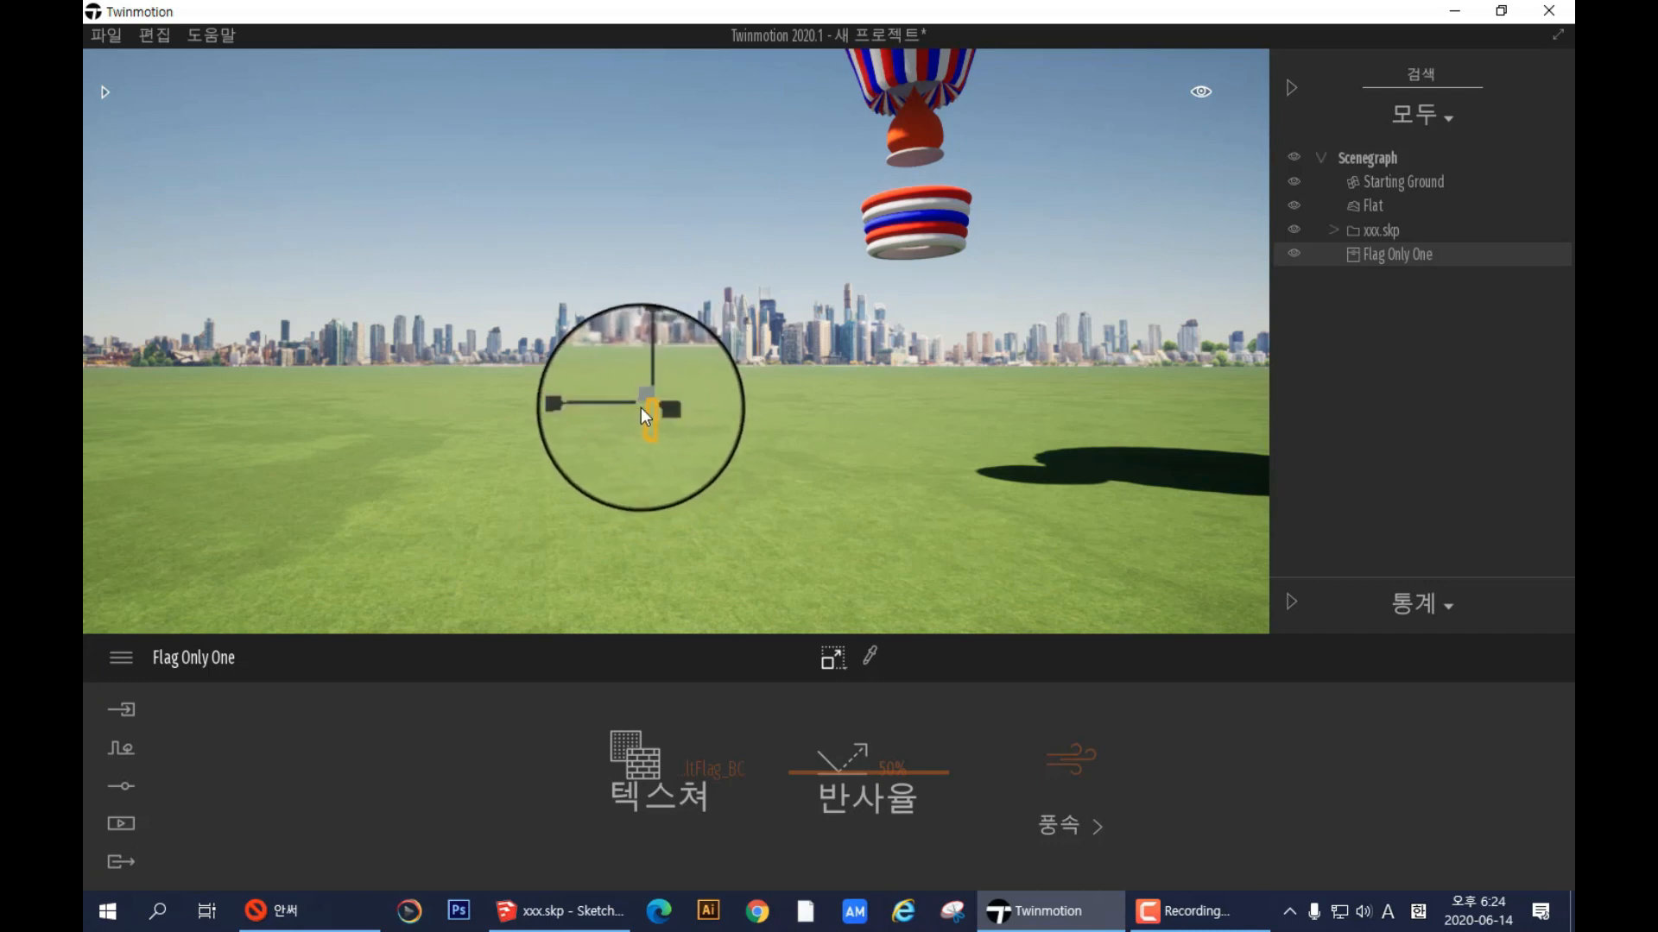
{"action": "left_click", "coordinate": [644, 404]}
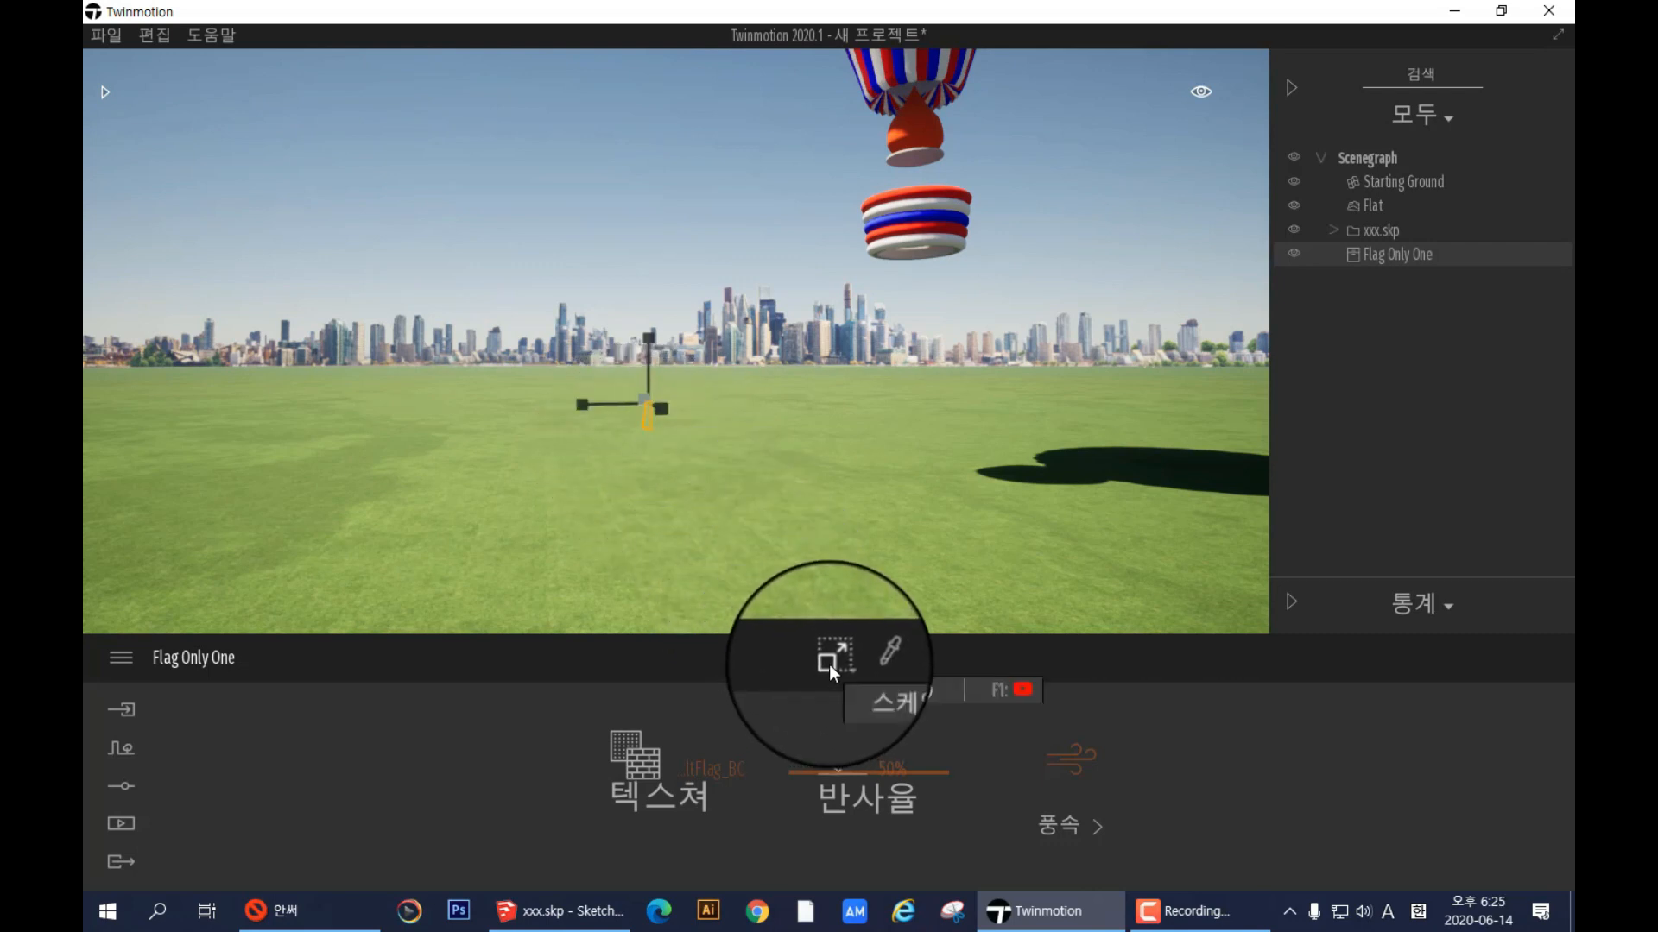
- Move the enlarged flag across the grass towards the balloon, closer to the viewer
{"action": "mouse_move", "coordinate": [827, 665]}
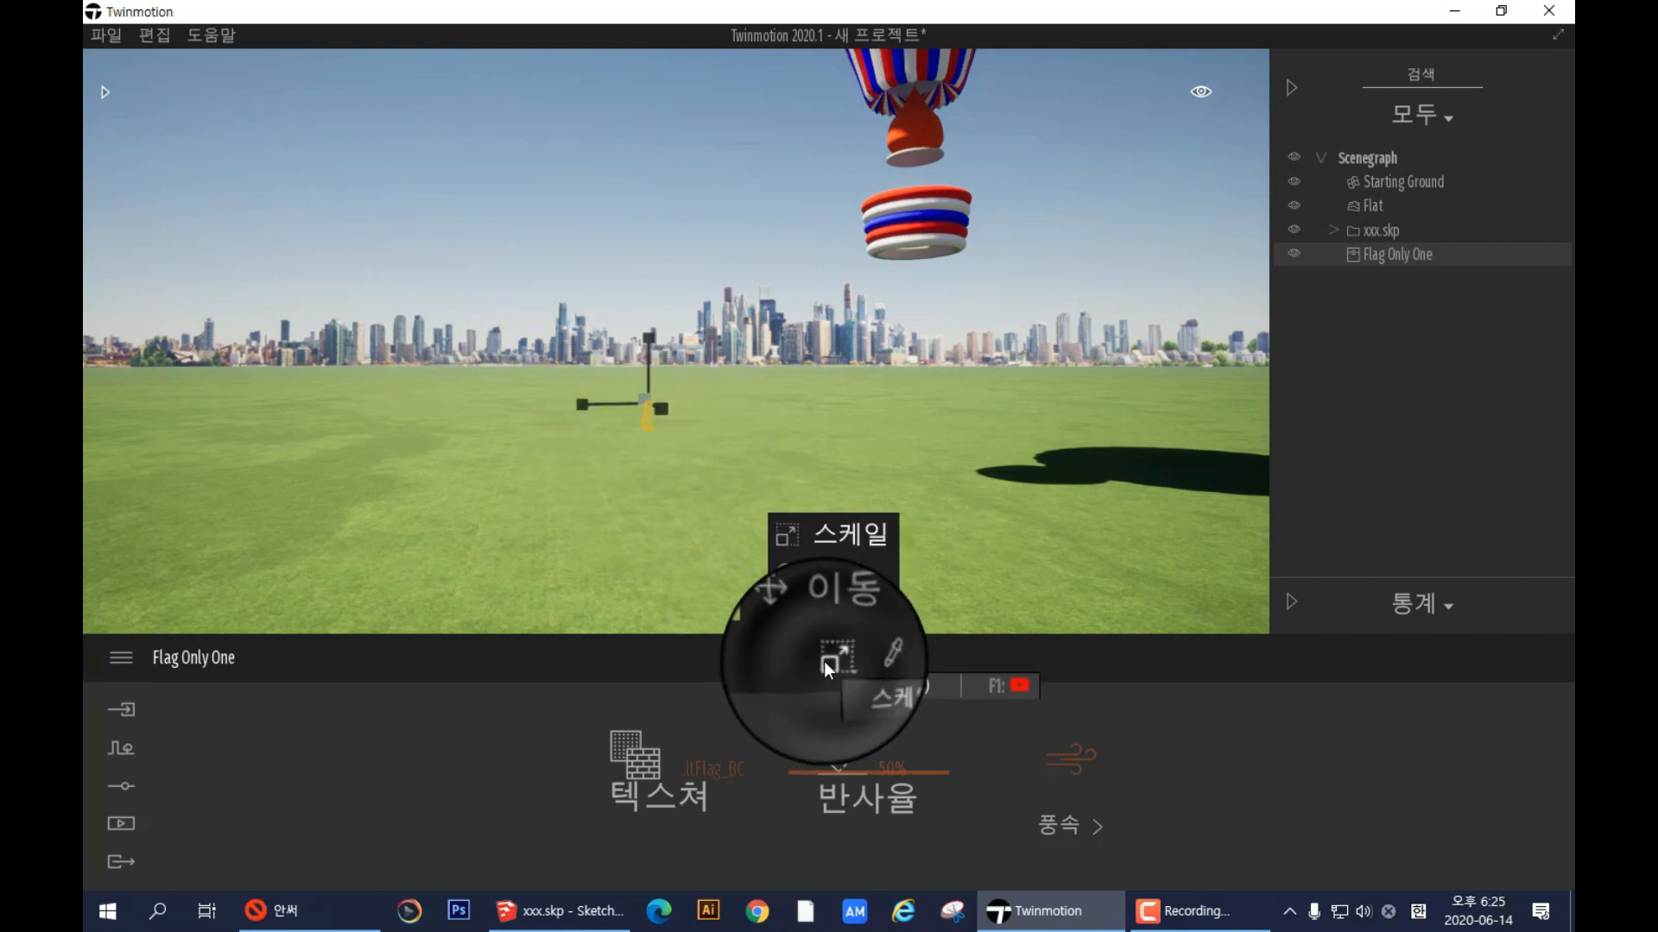
{"action": "left_click", "coordinate": [831, 610]}
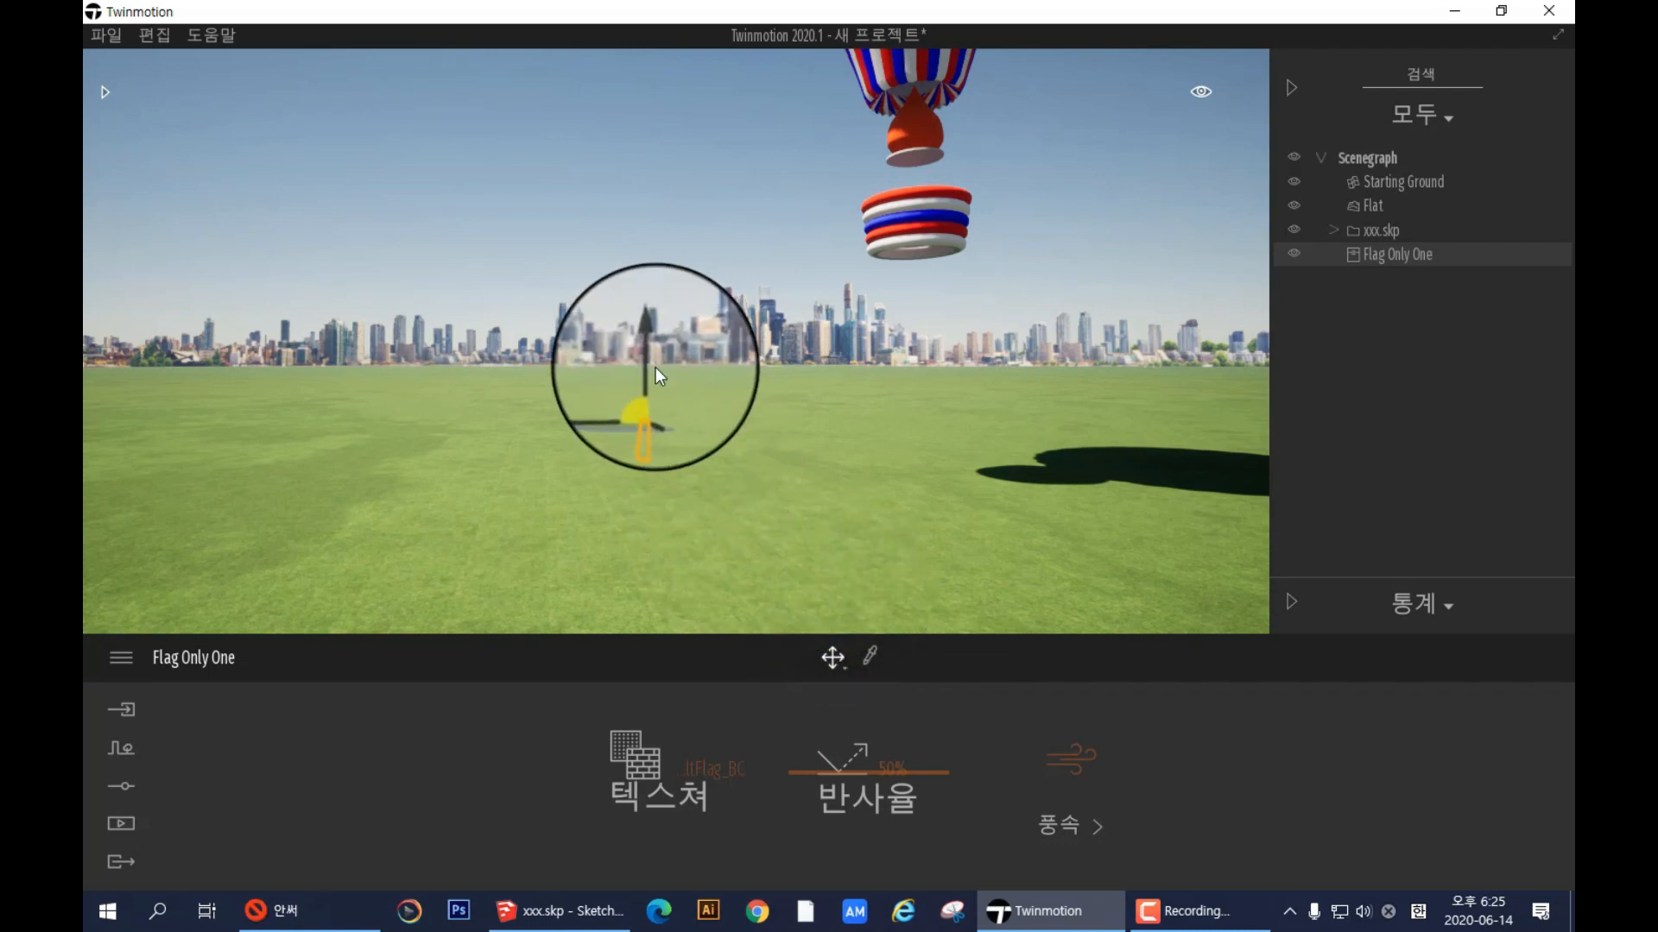
{"action": "left_click_drag", "start_coordinate": [650, 338], "coordinate": [686, 424]}
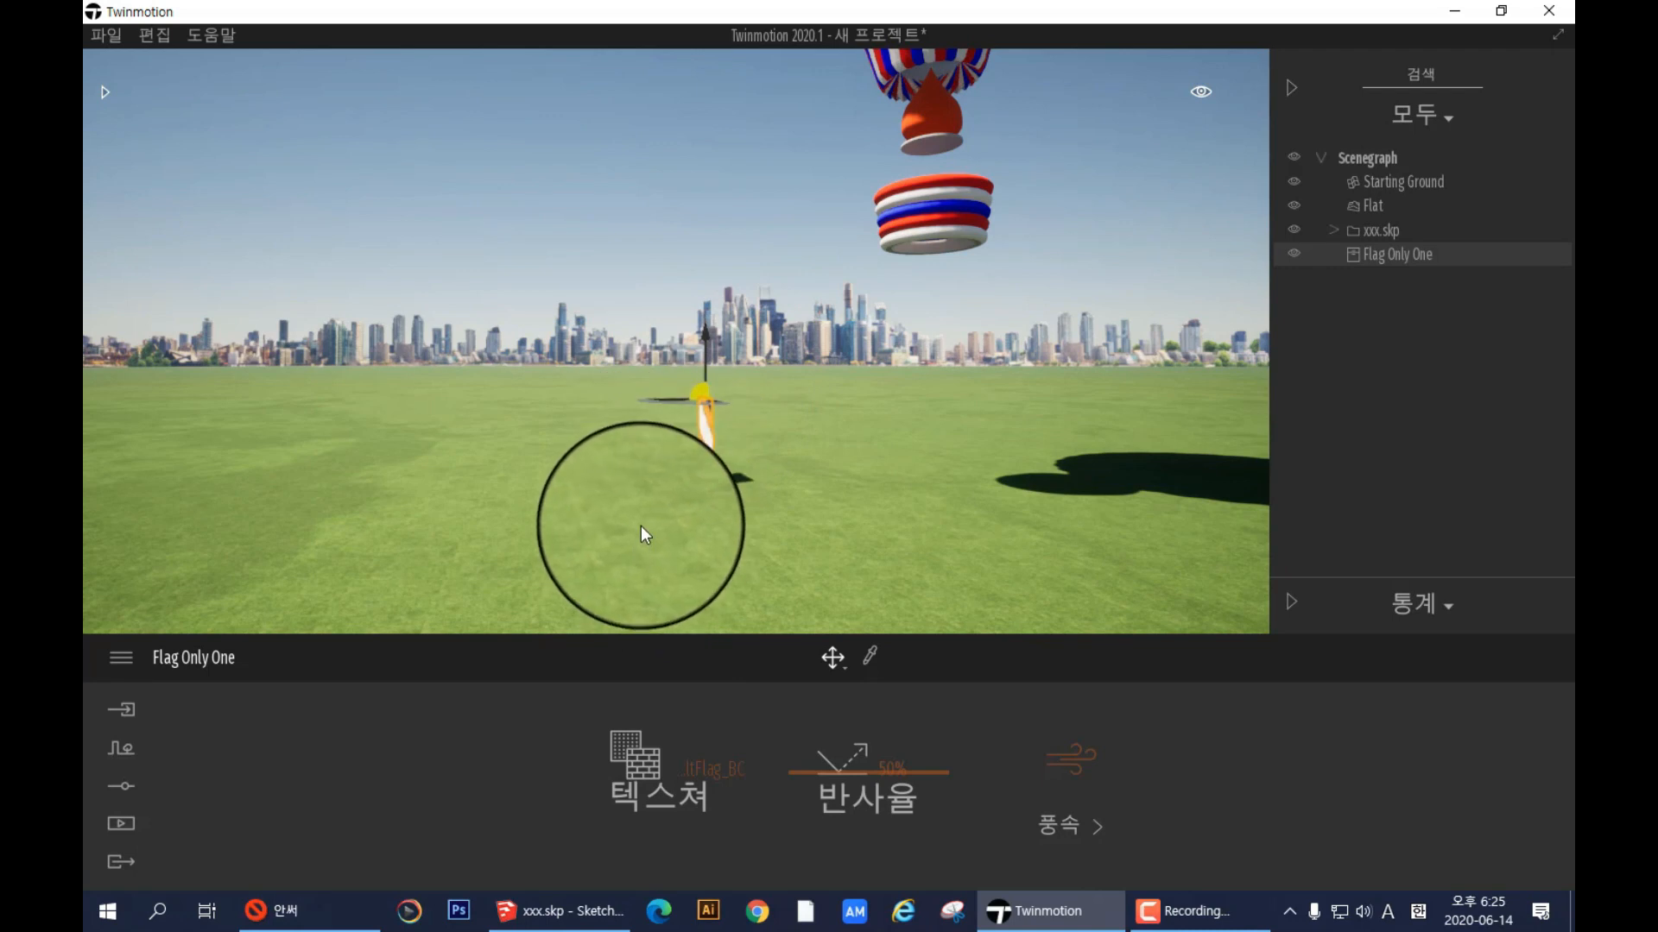
- Reposition the Flag Only One object farther back on the grass, beside the balloon's basket
{"action": "right_click_drag", "start_coordinate": [663, 534], "coordinate": [667, 495]}
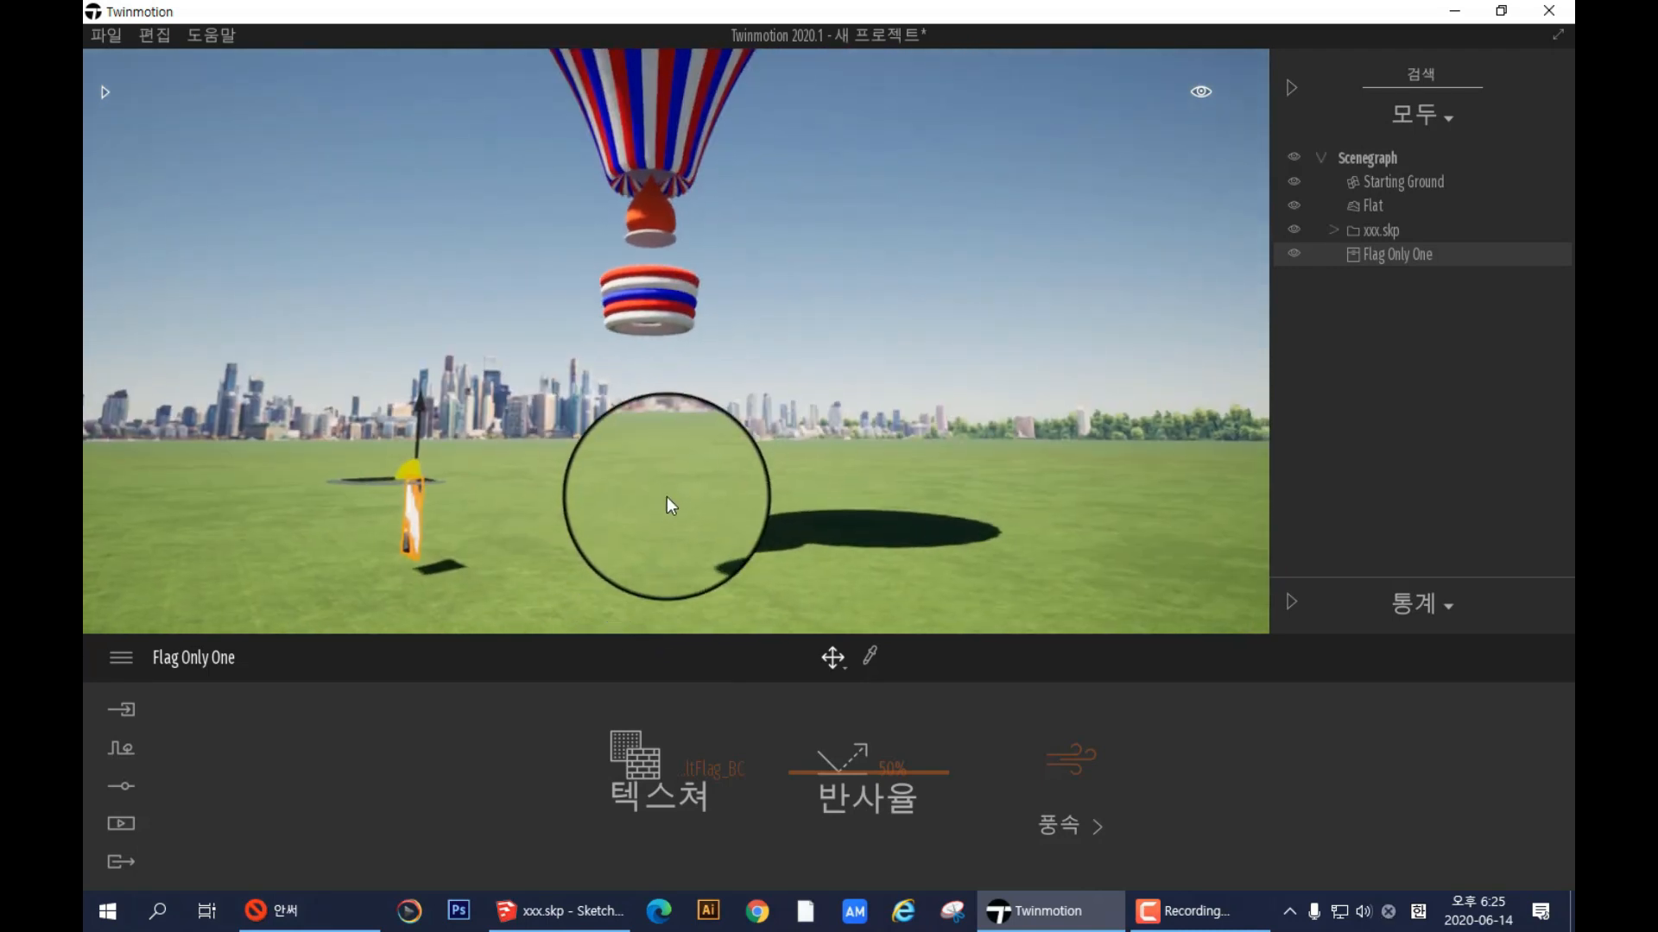
{"action": "left_click", "coordinate": [795, 381]}
{"action": "key", "text": "a"}
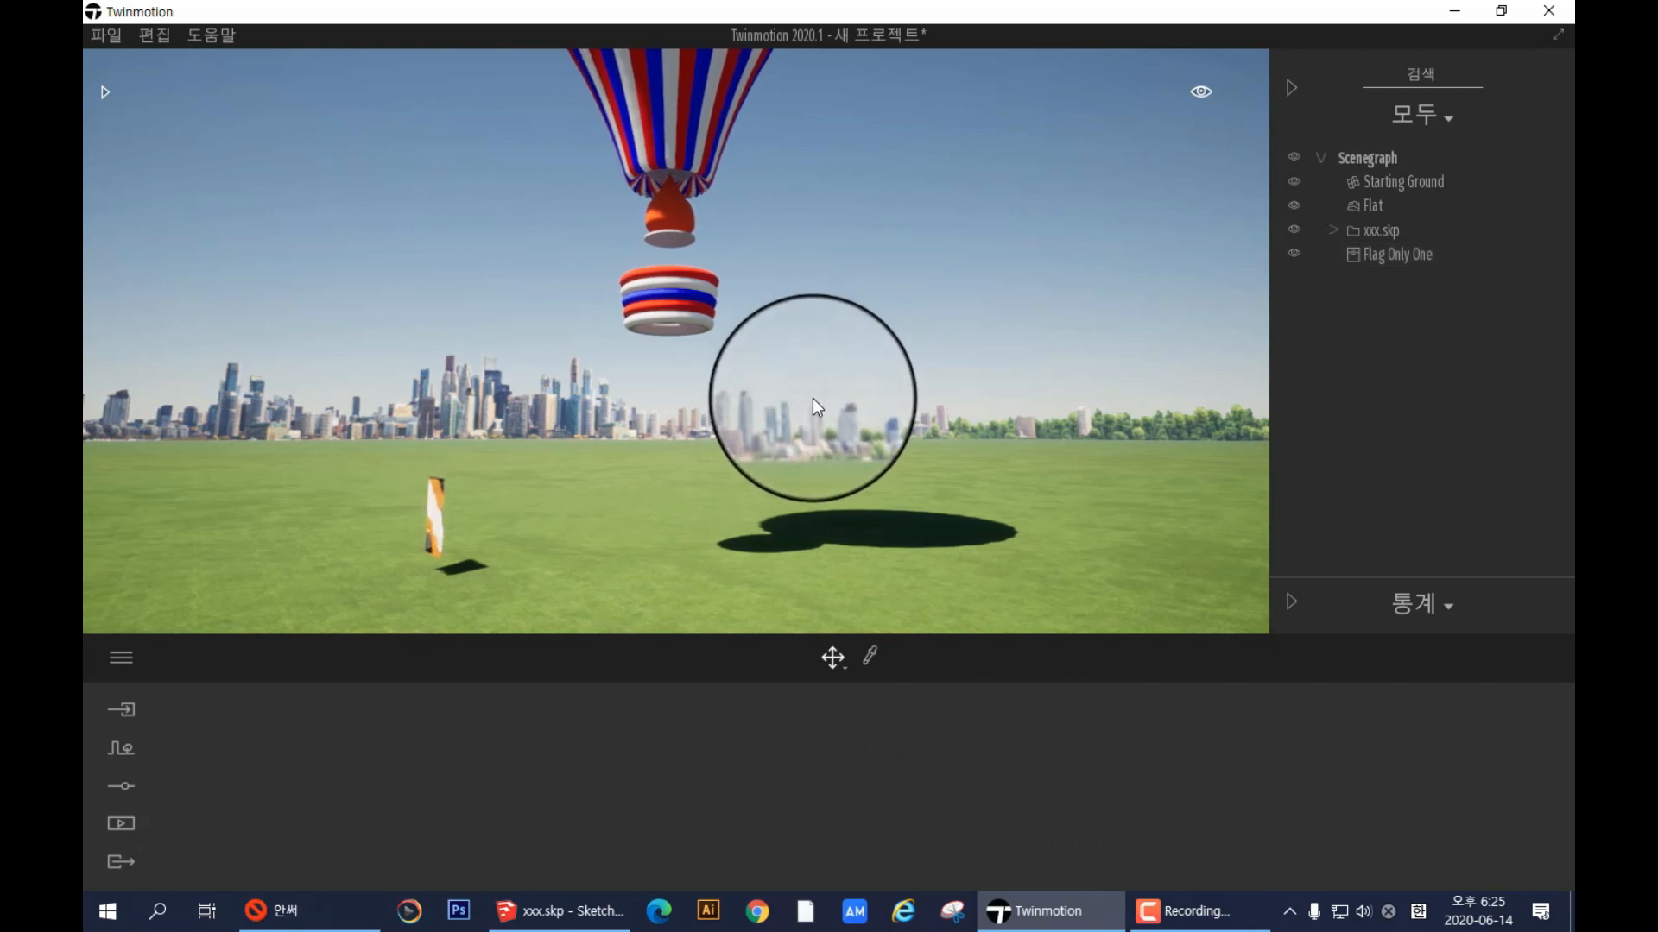
{"action": "key", "text": "a"}
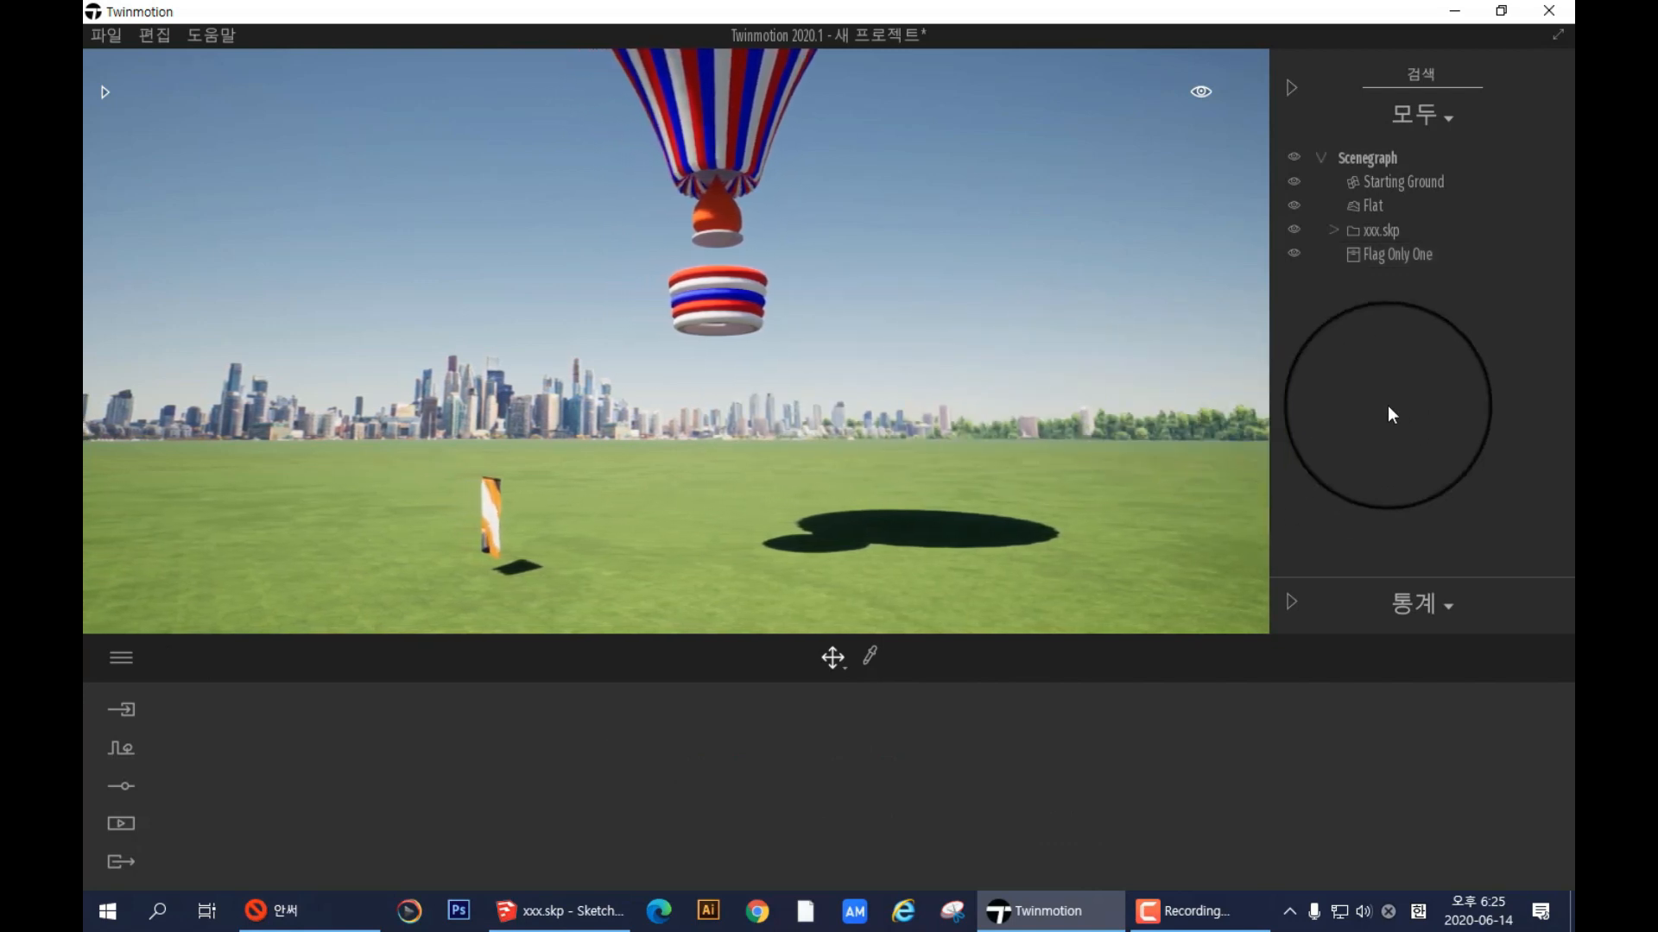
{"action": "right_click_drag", "start_coordinate": [802, 533], "coordinate": [800, 530]}
{"action": "key", "text": "a"}
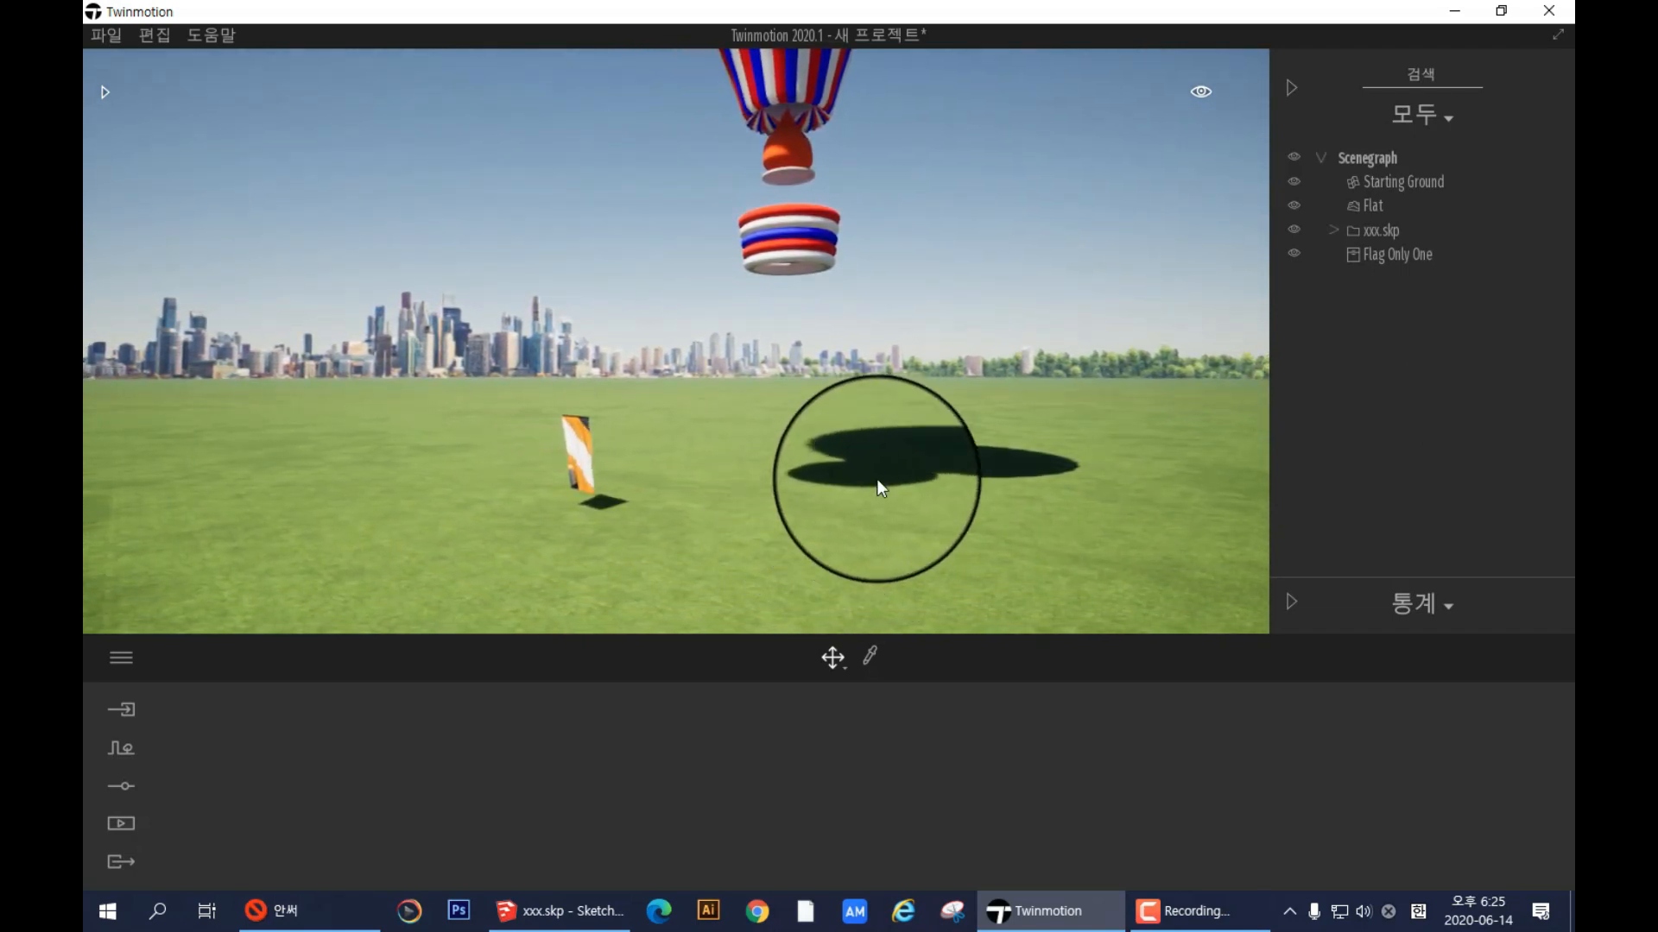
{"action": "right_click_drag", "start_coordinate": [581, 515], "coordinate": [580, 516]}
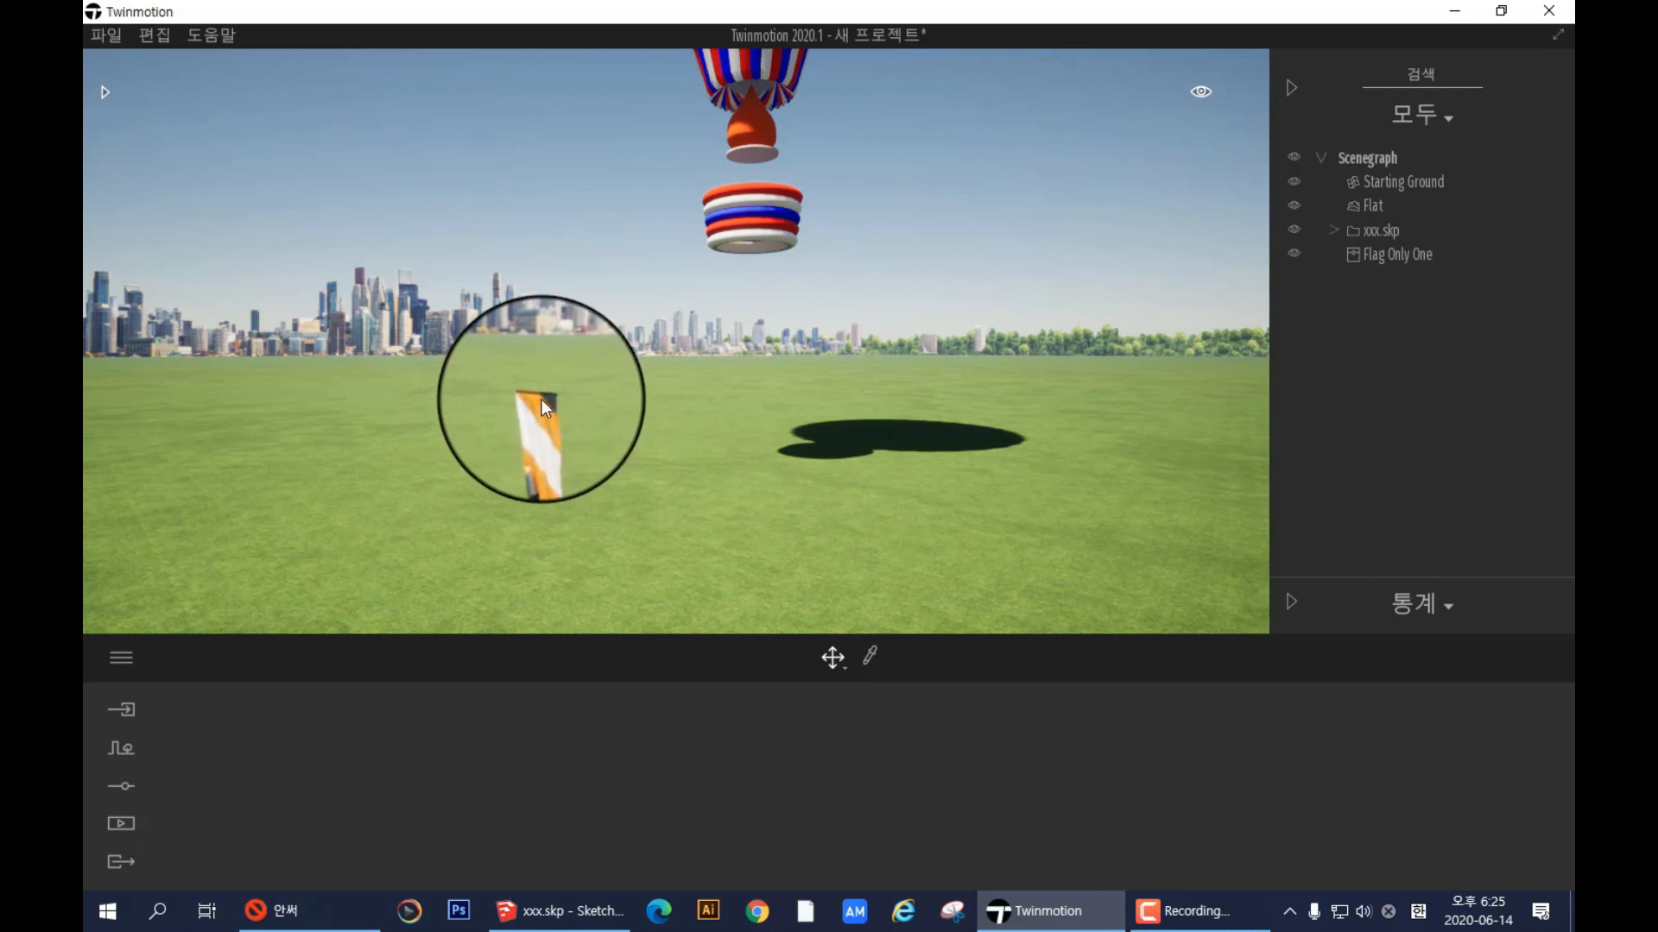
{"action": "left_click", "coordinate": [1365, 251]}
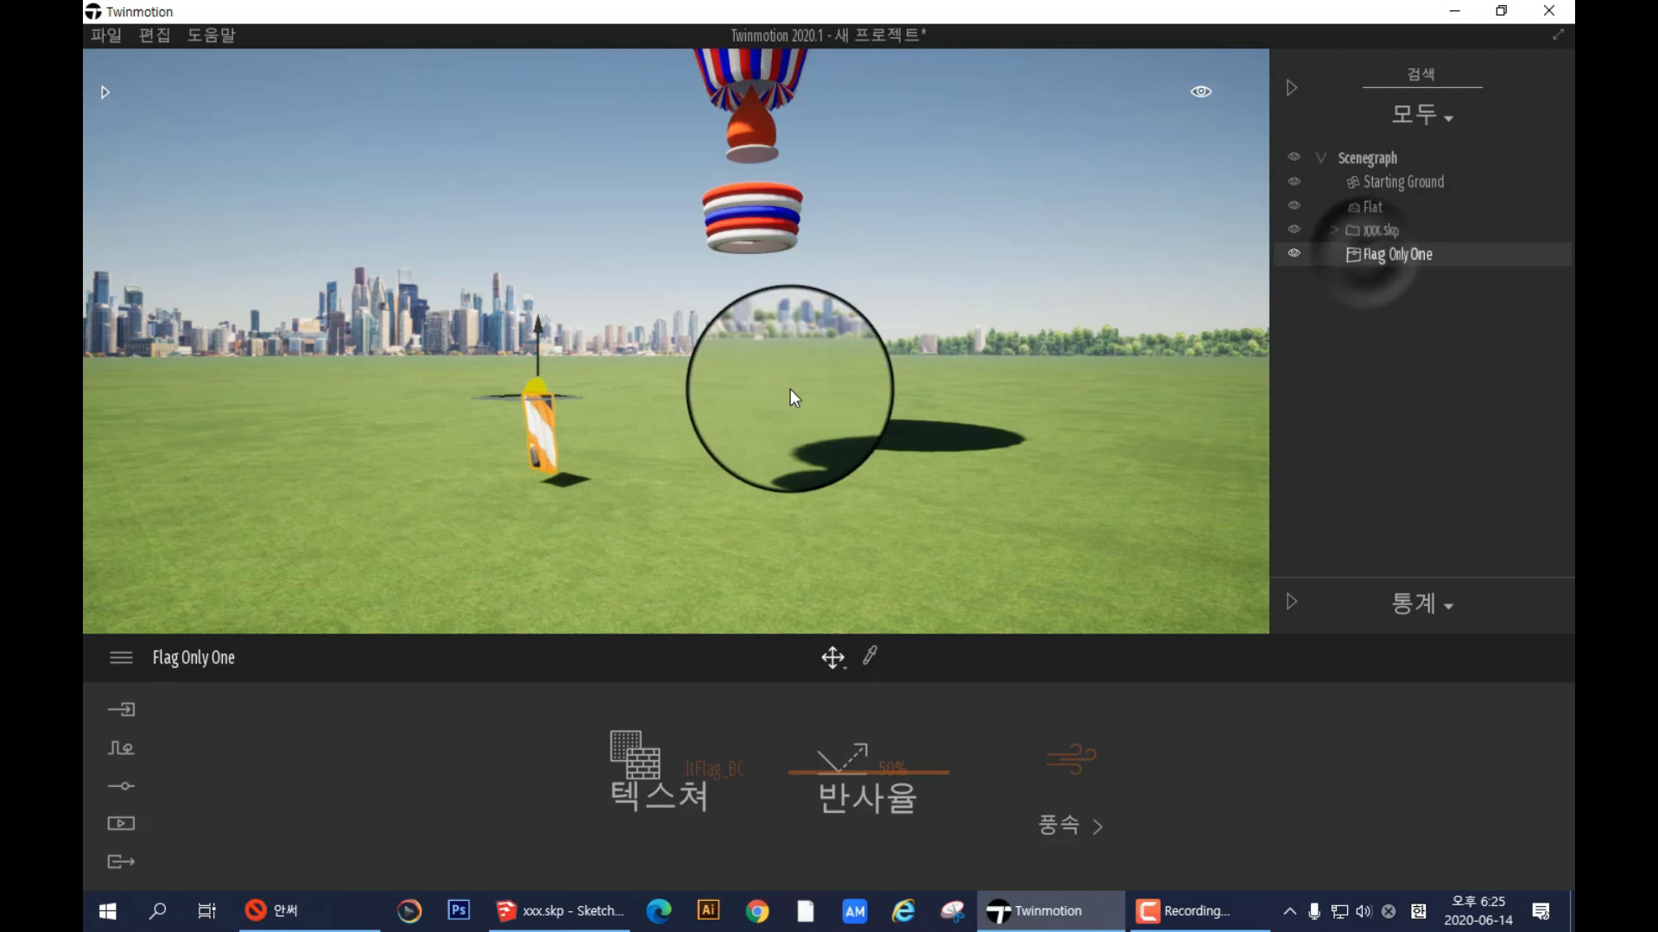
{"action": "left_click_drag", "start_coordinate": [542, 390], "coordinate": [583, 321]}
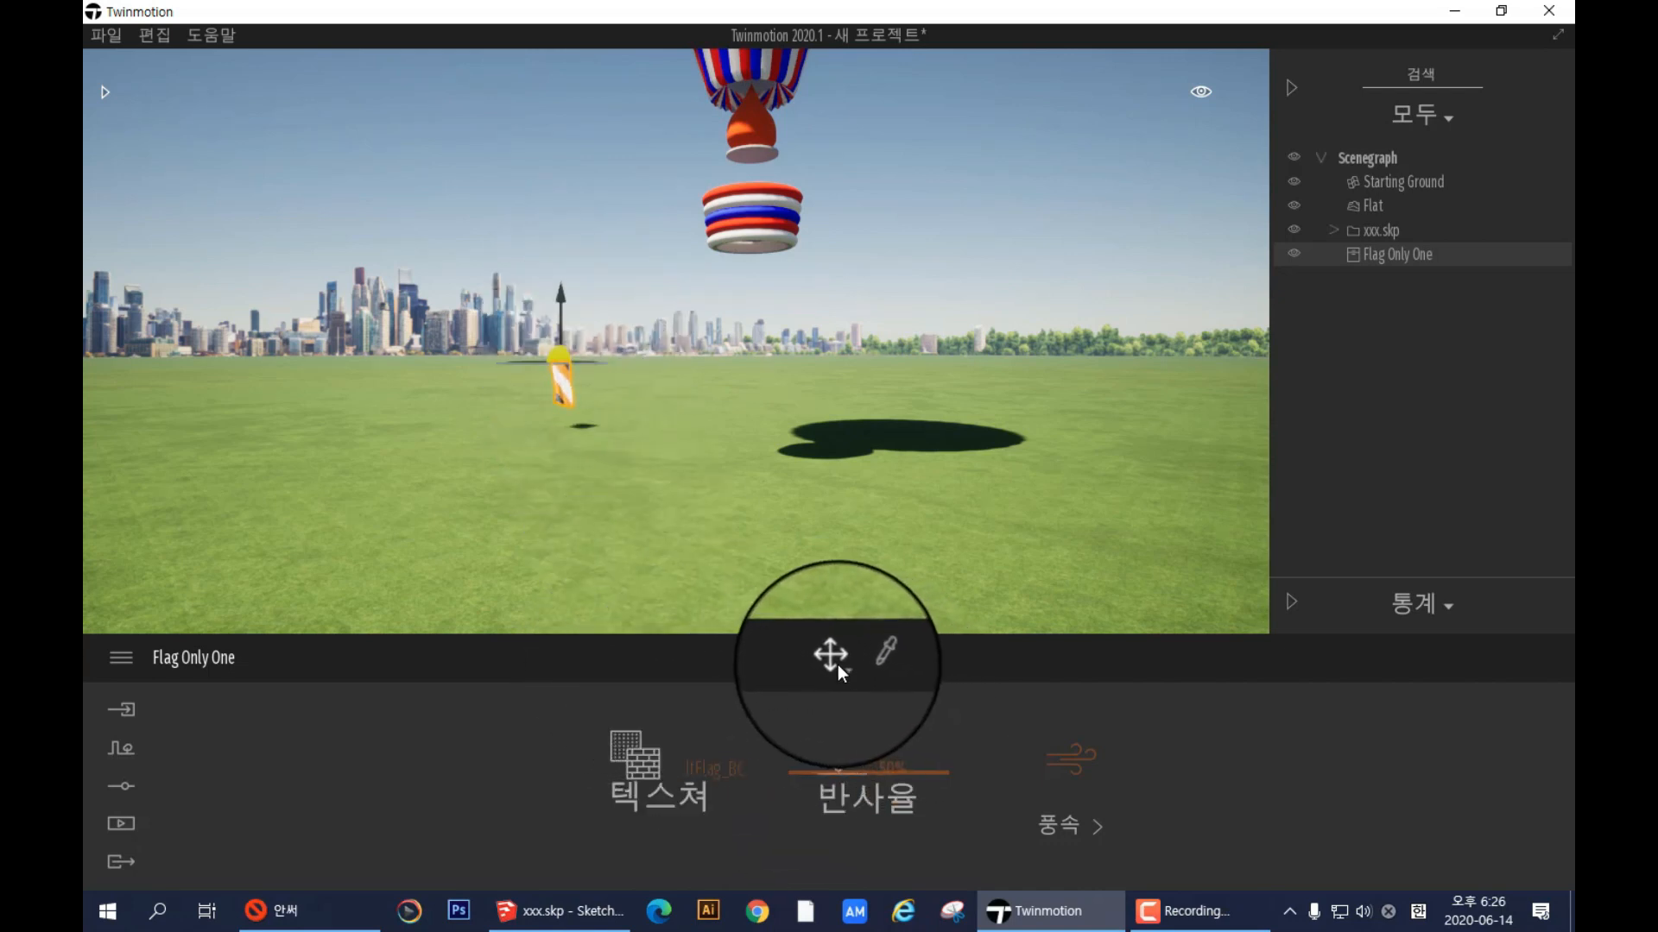
- Rescale the flag, first uniformly and separately along its horizontal axis
{"action": "mouse_move", "coordinate": [834, 661]}
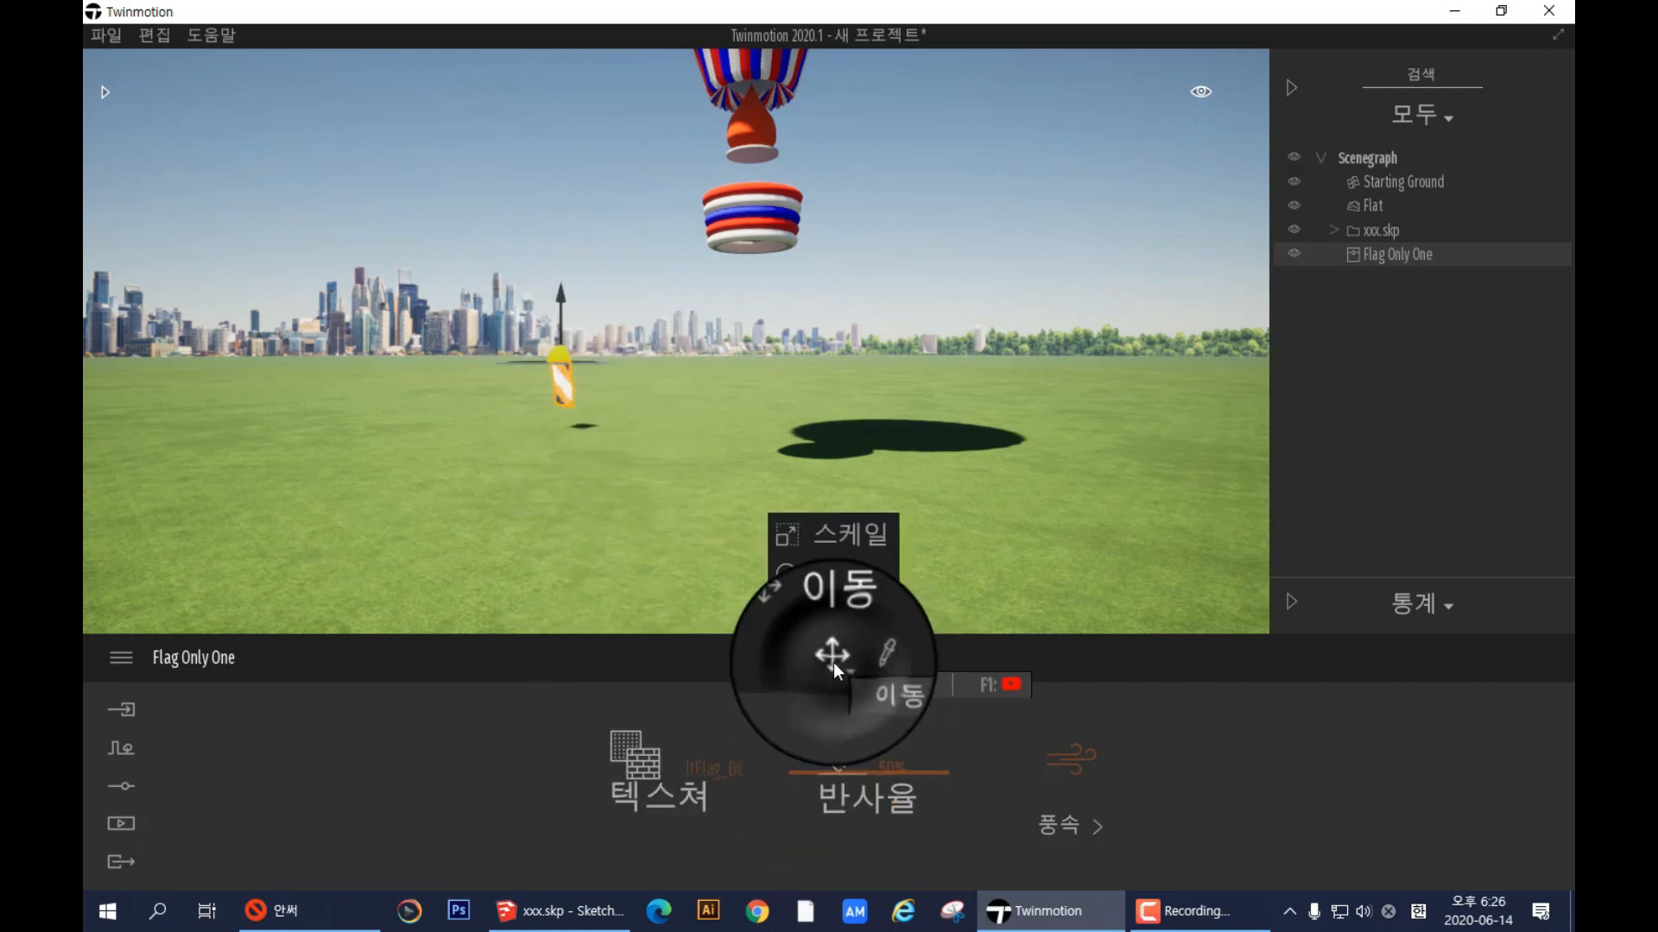
{"action": "left_click", "coordinate": [842, 541]}
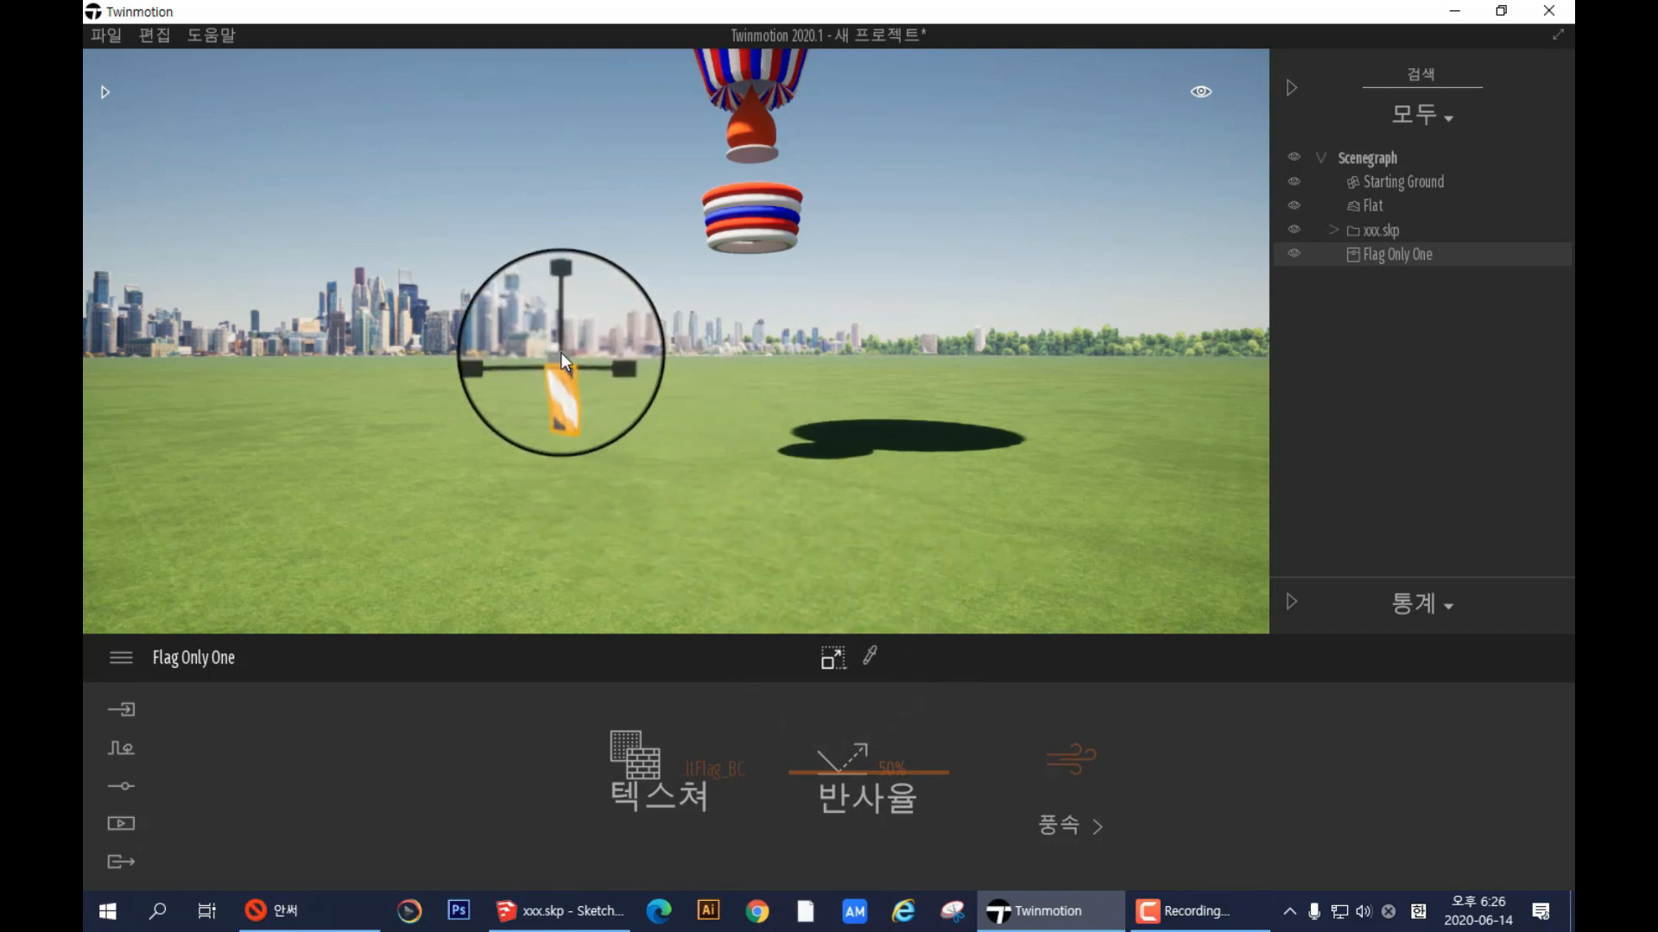
{"action": "left_click_drag", "start_coordinate": [561, 349], "coordinate": [566, 273]}
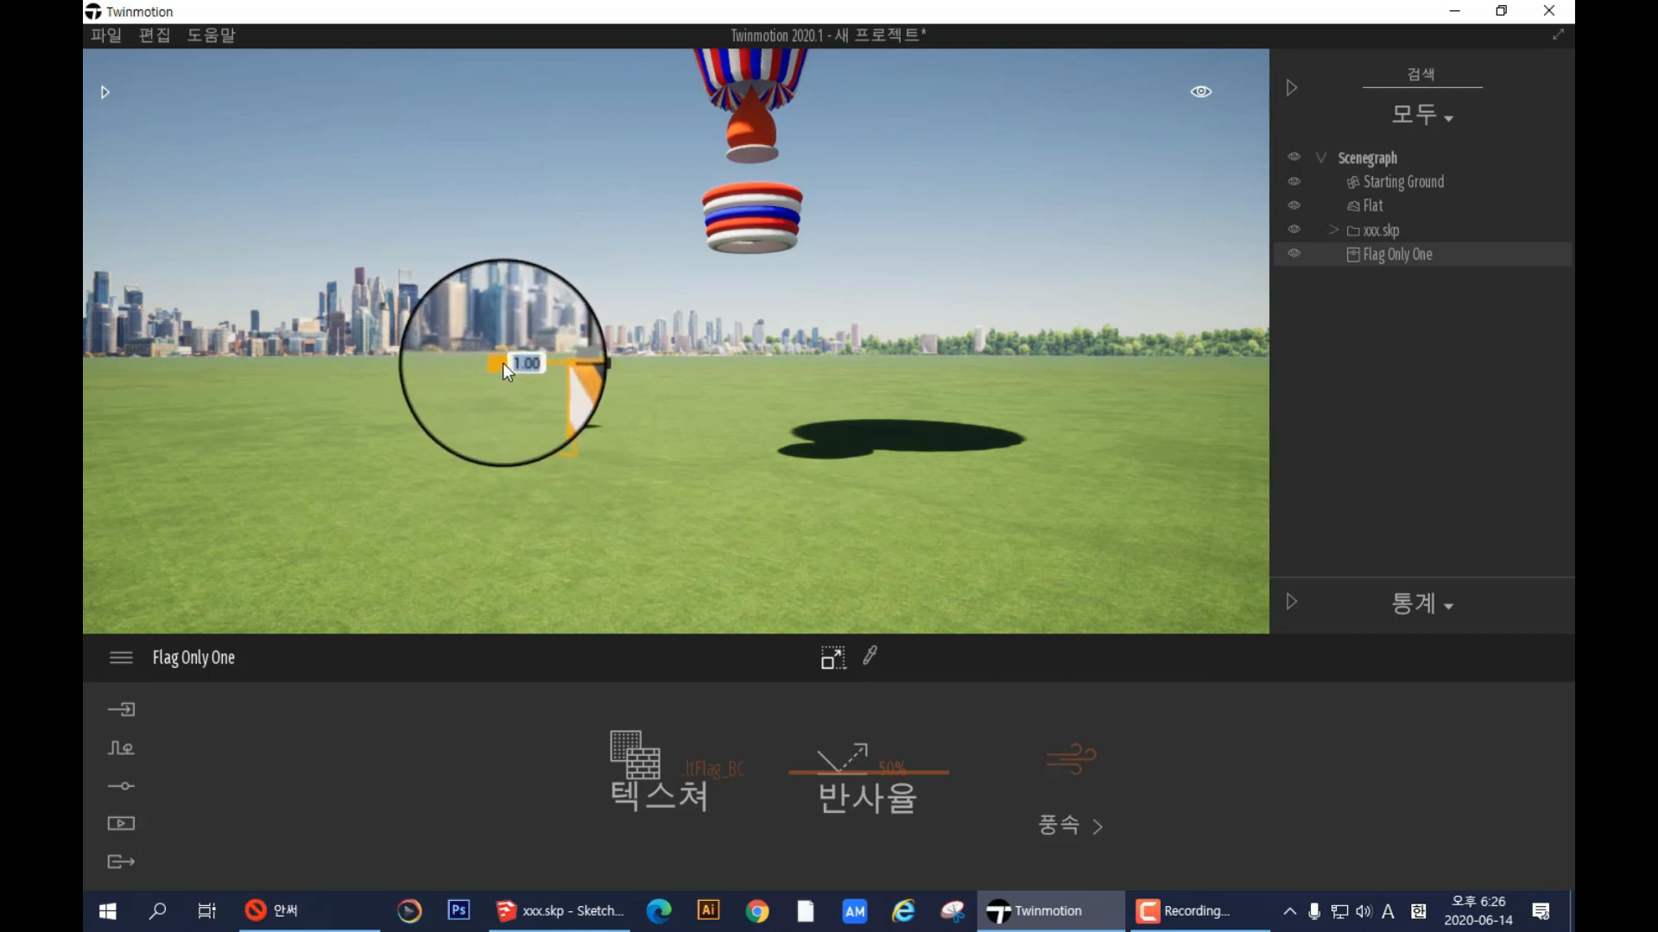
{"action": "mouse_move", "coordinate": [503, 361]}
{"action": "left_mouse_down"}
{"action": "mouse_move", "coordinate": [484, 357]}
{"action": "mouse_move", "coordinate": [511, 356]}
{"action": "mouse_move", "coordinate": [485, 360]}
{"action": "mouse_move", "coordinate": [493, 373]}
{"action": "left_mouse_up"}
{"action": "scroll", "coordinate": [511, 384], "scroll_direction": "up", "scroll_amount": 1}
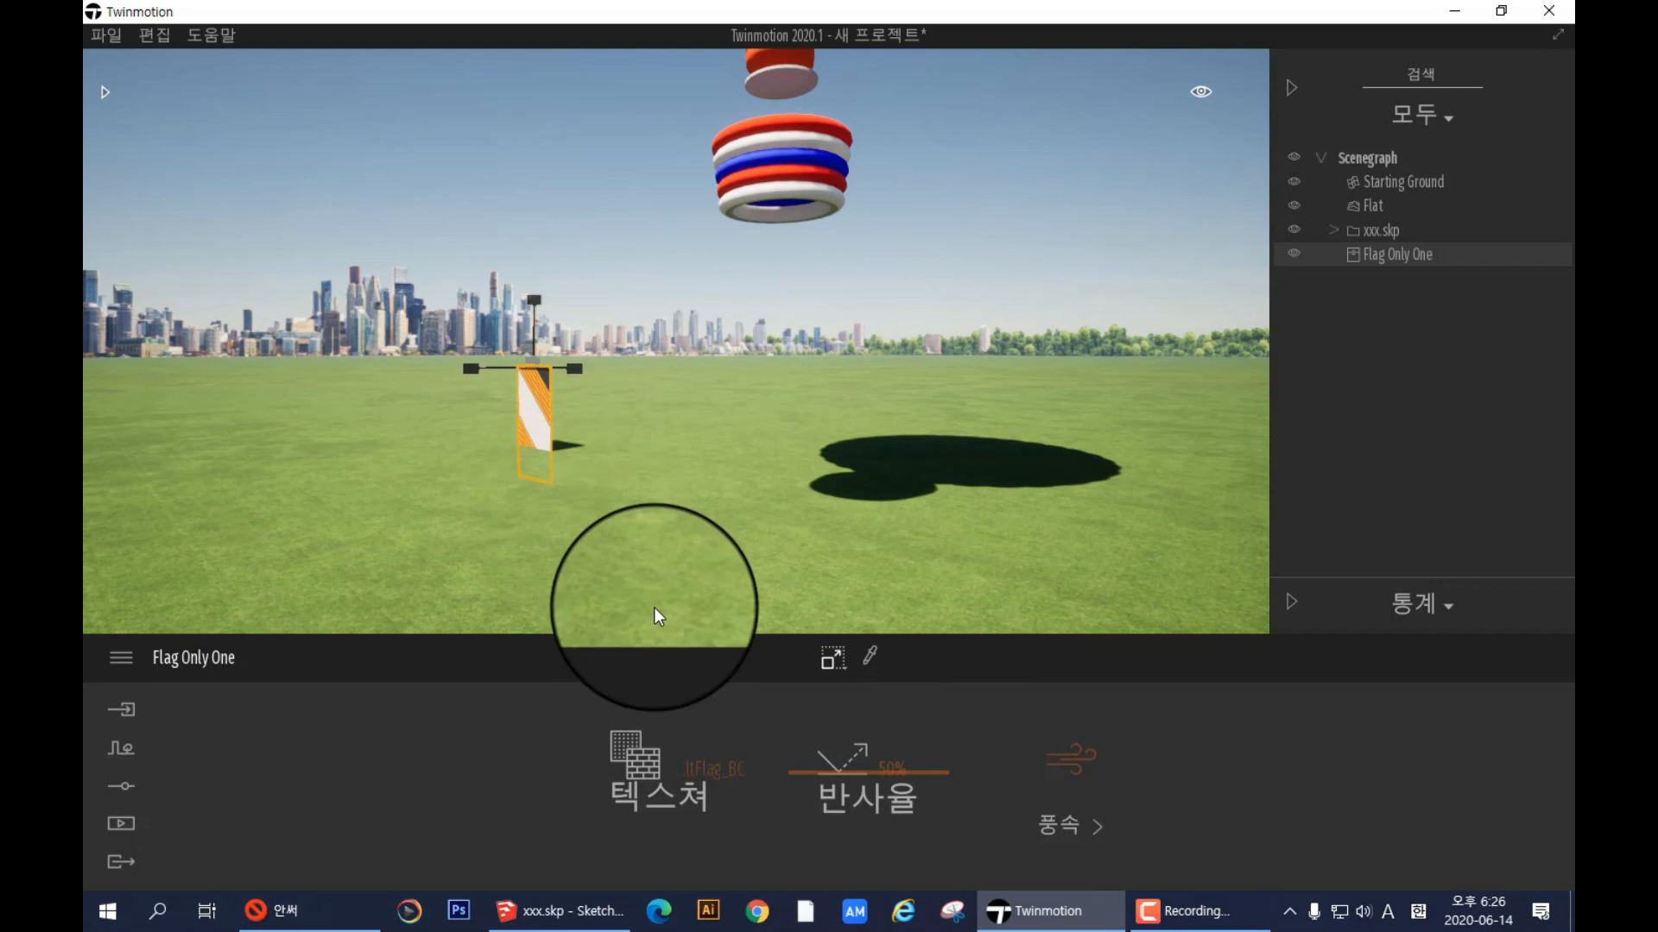
- Move the resized flag to just beneath the balloon's basket
{"action": "mouse_move", "coordinate": [831, 656]}
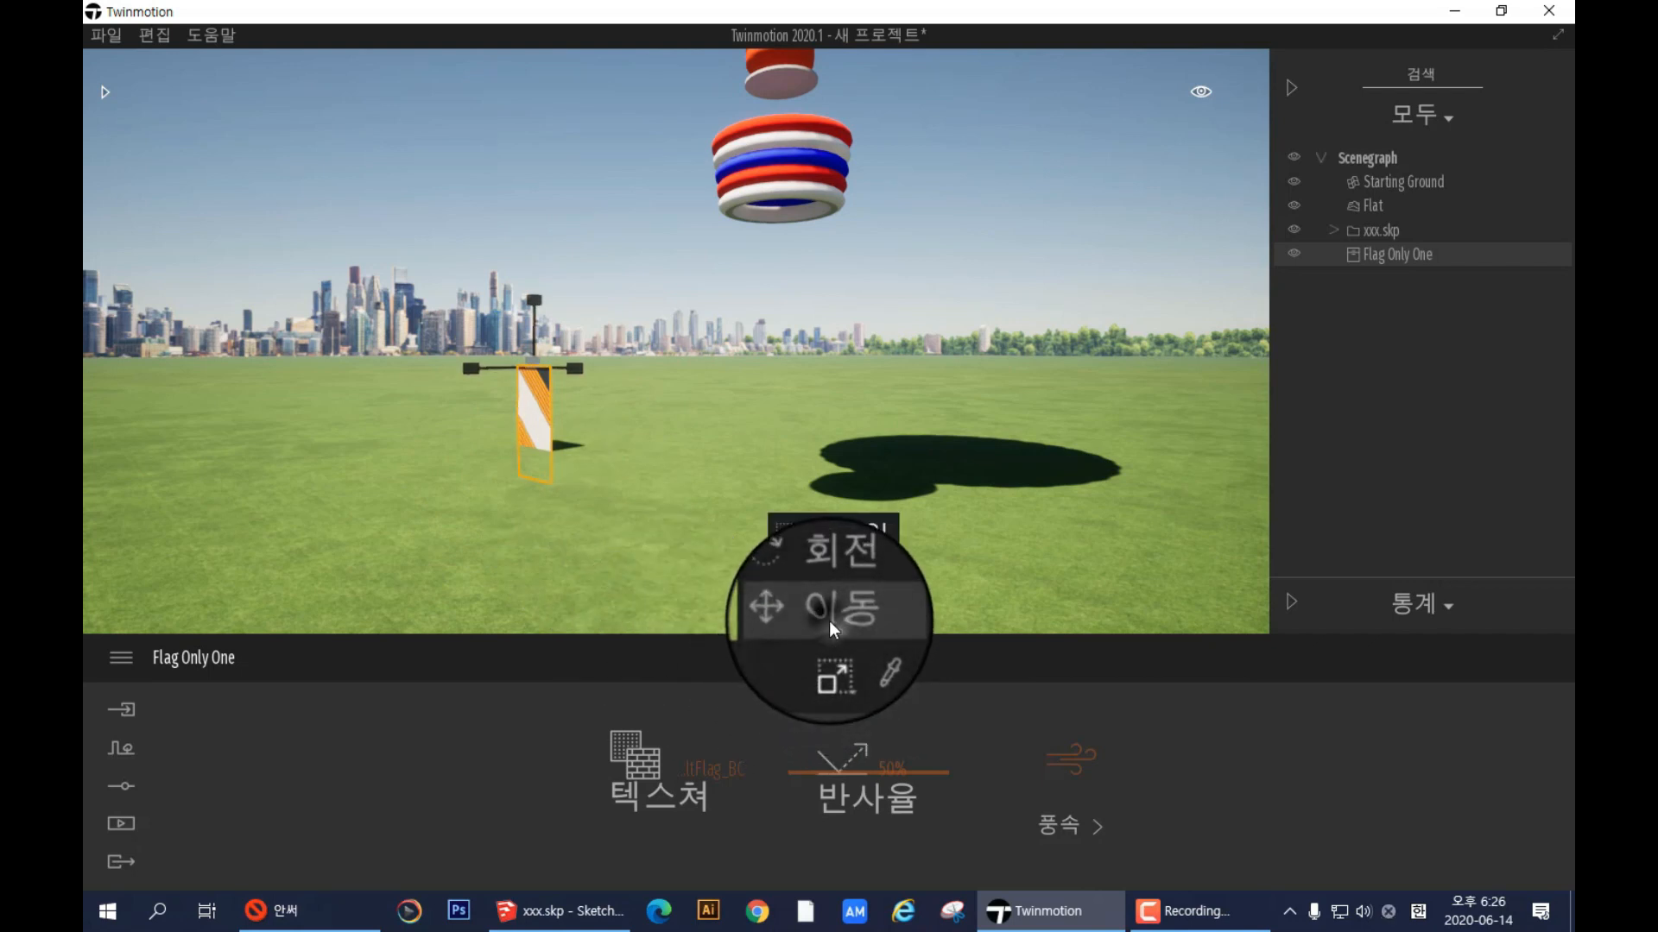
{"action": "left_click", "coordinate": [831, 615]}
{"action": "left_click_drag", "start_coordinate": [536, 352], "coordinate": [705, 236]}
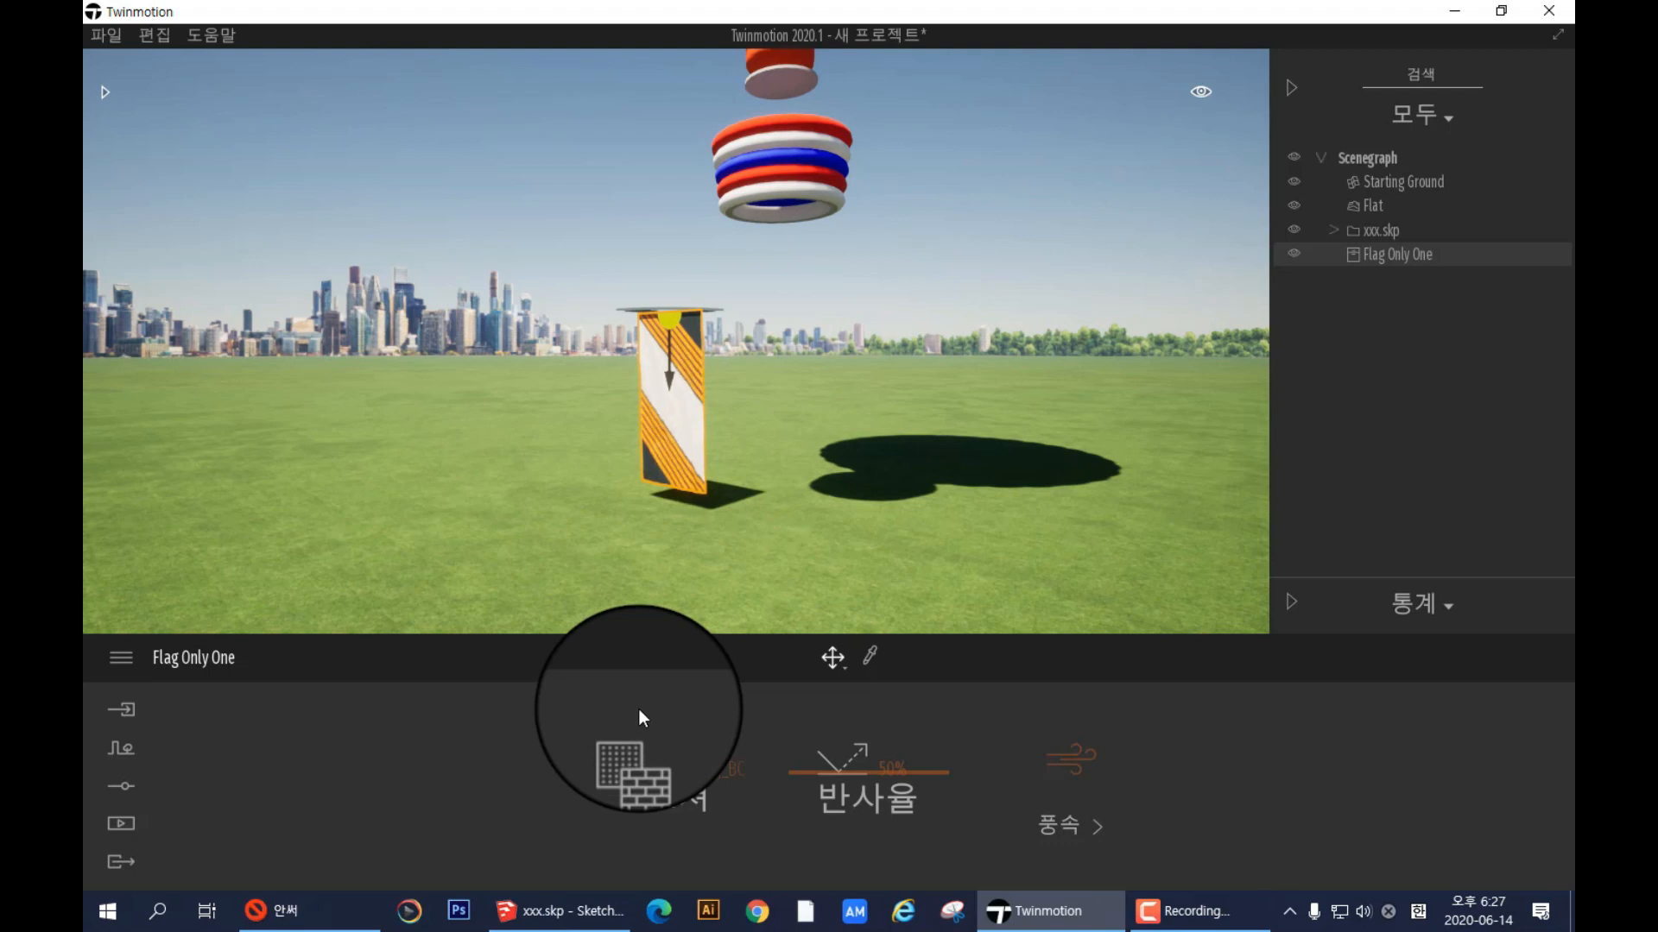
- Open the file selection for the flag's texture and look through the images in the Flags folder
{"action": "right_click", "coordinate": [703, 774]}
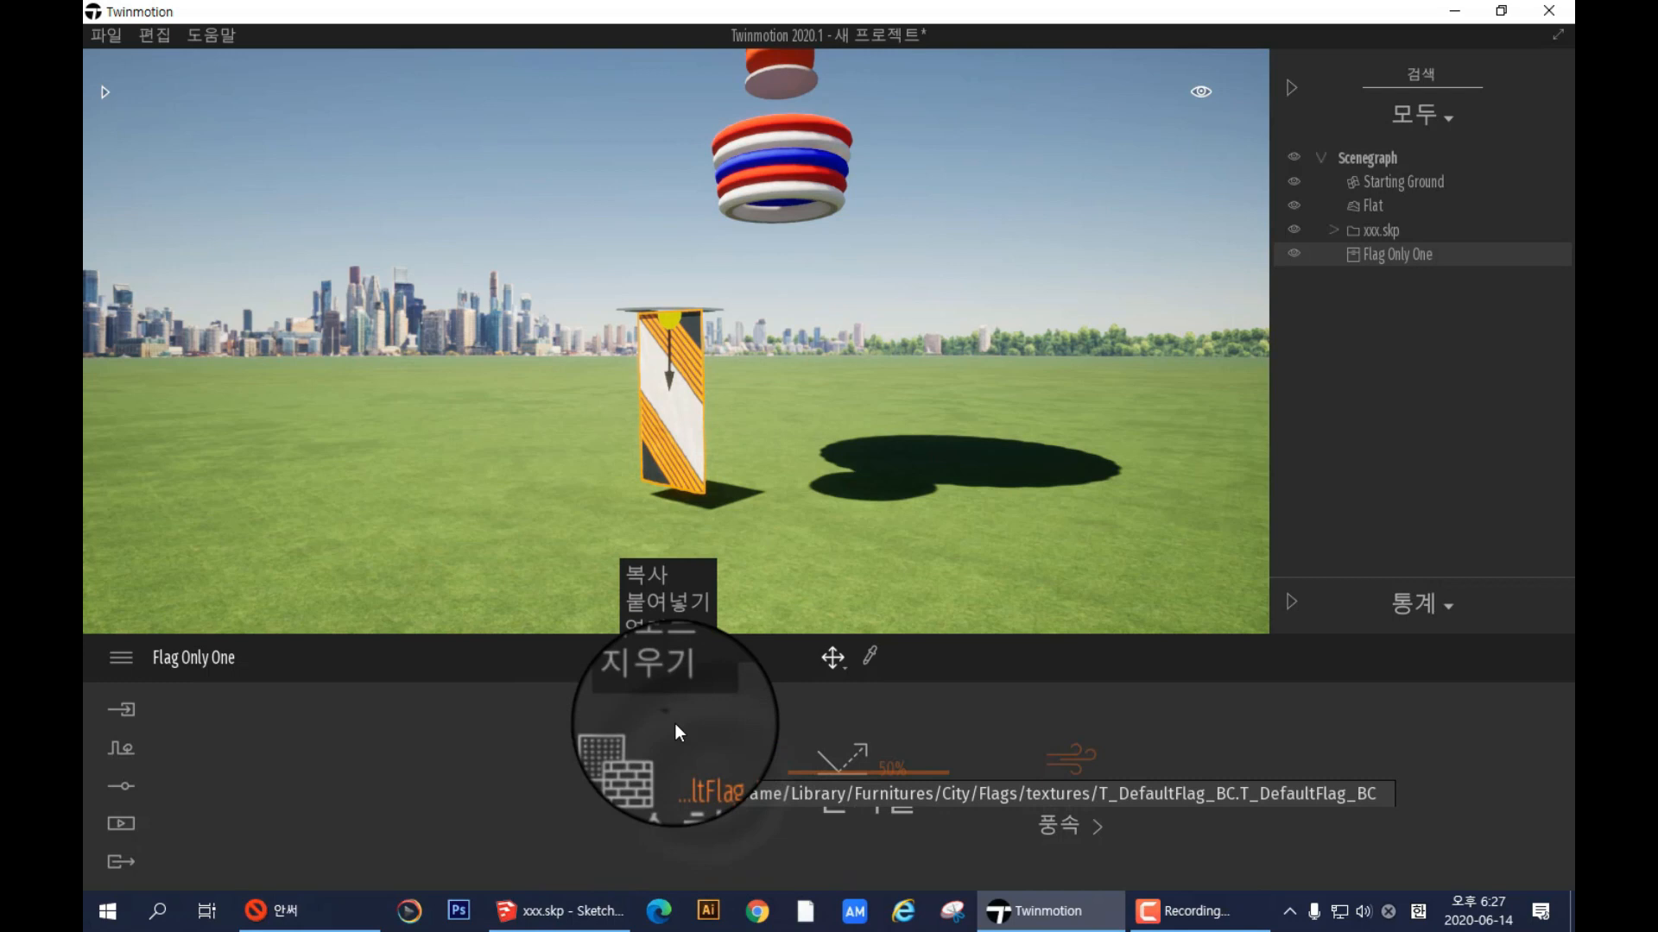
{"action": "left_click", "coordinate": [673, 632]}
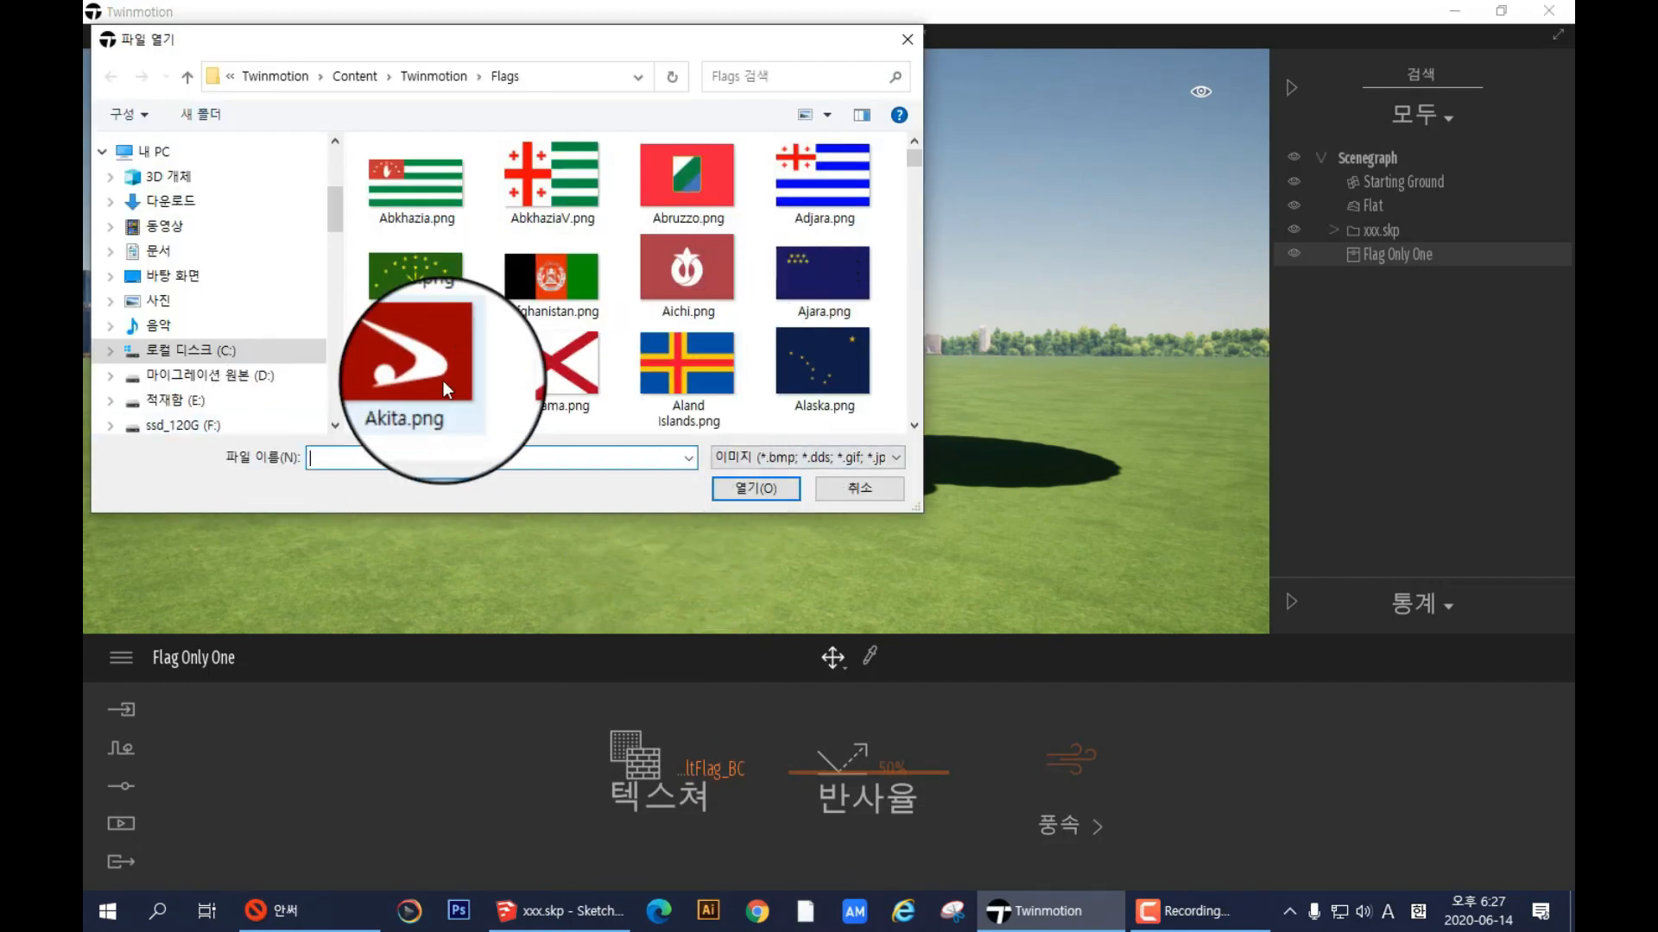
{"action": "scroll", "coordinate": [463, 235], "scroll_direction": "down", "scroll_amount": 5}
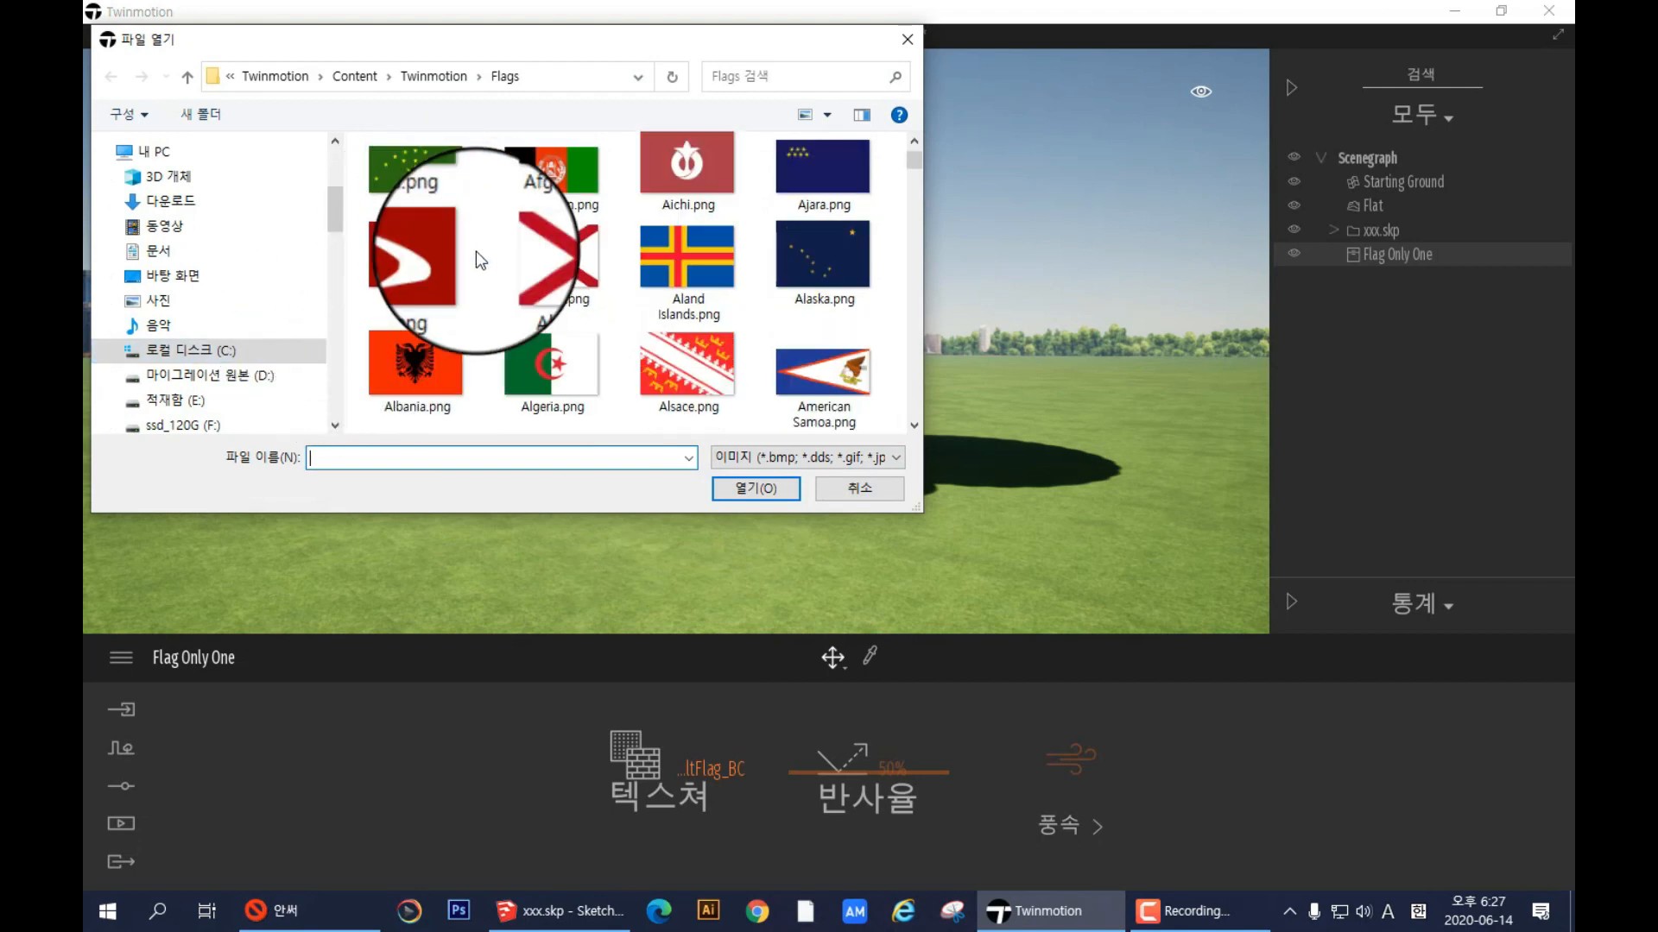
{"action": "scroll", "coordinate": [570, 351], "scroll_direction": "down", "scroll_amount": 3}
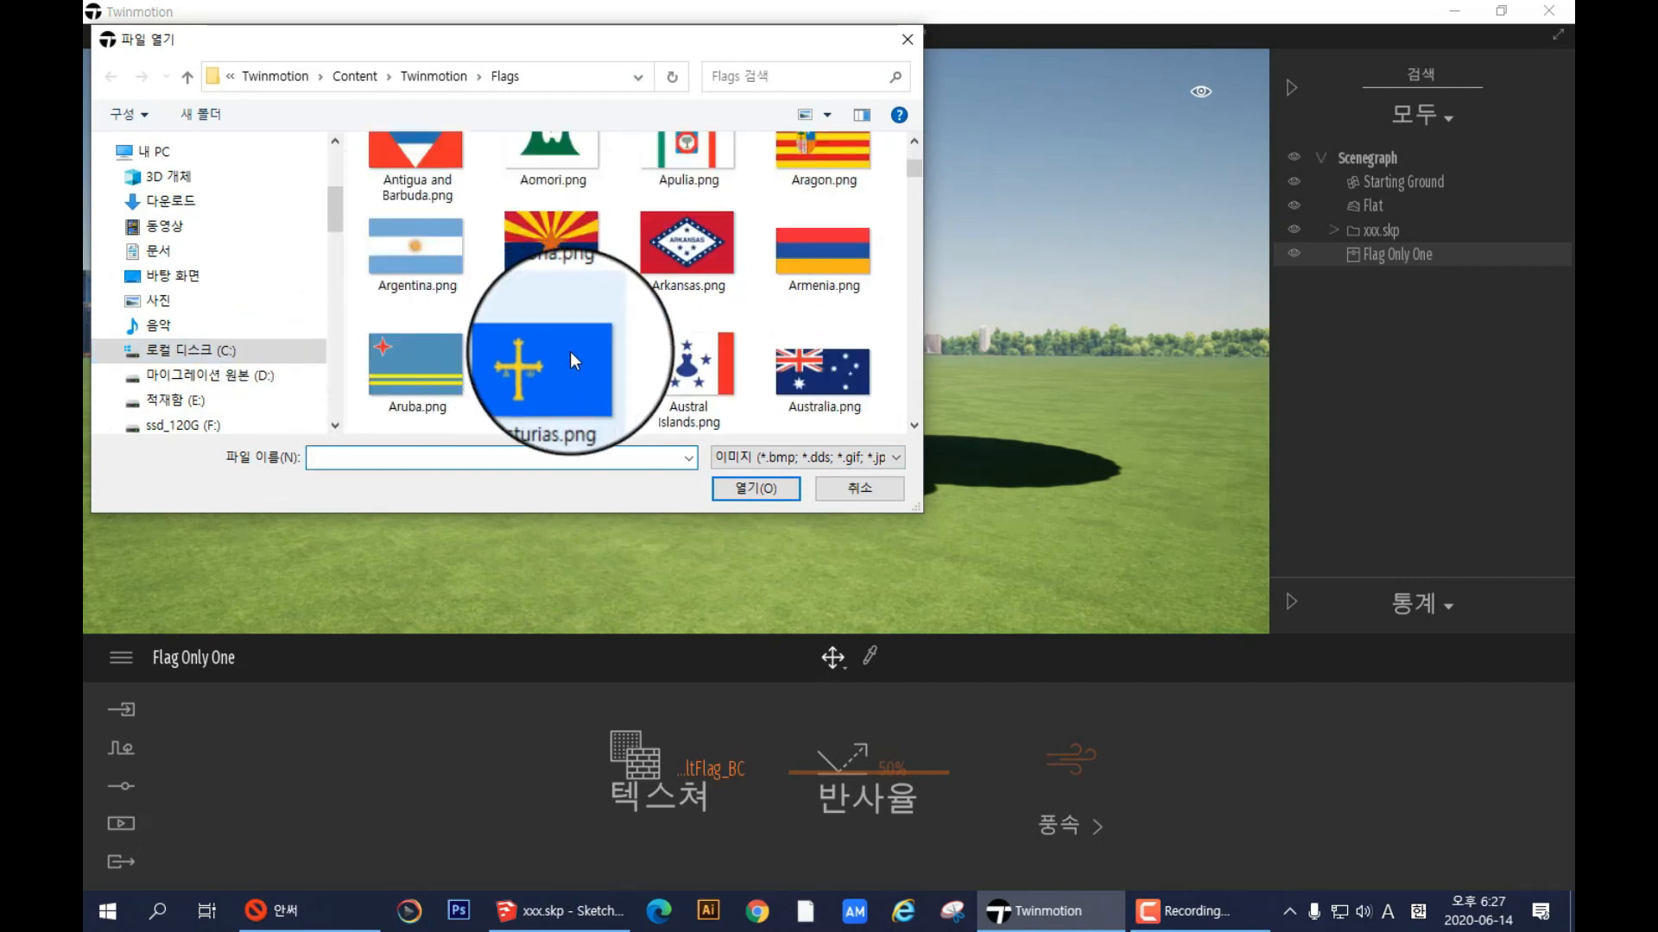
{"action": "scroll", "coordinate": [570, 350], "scroll_direction": "up", "scroll_amount": 3}
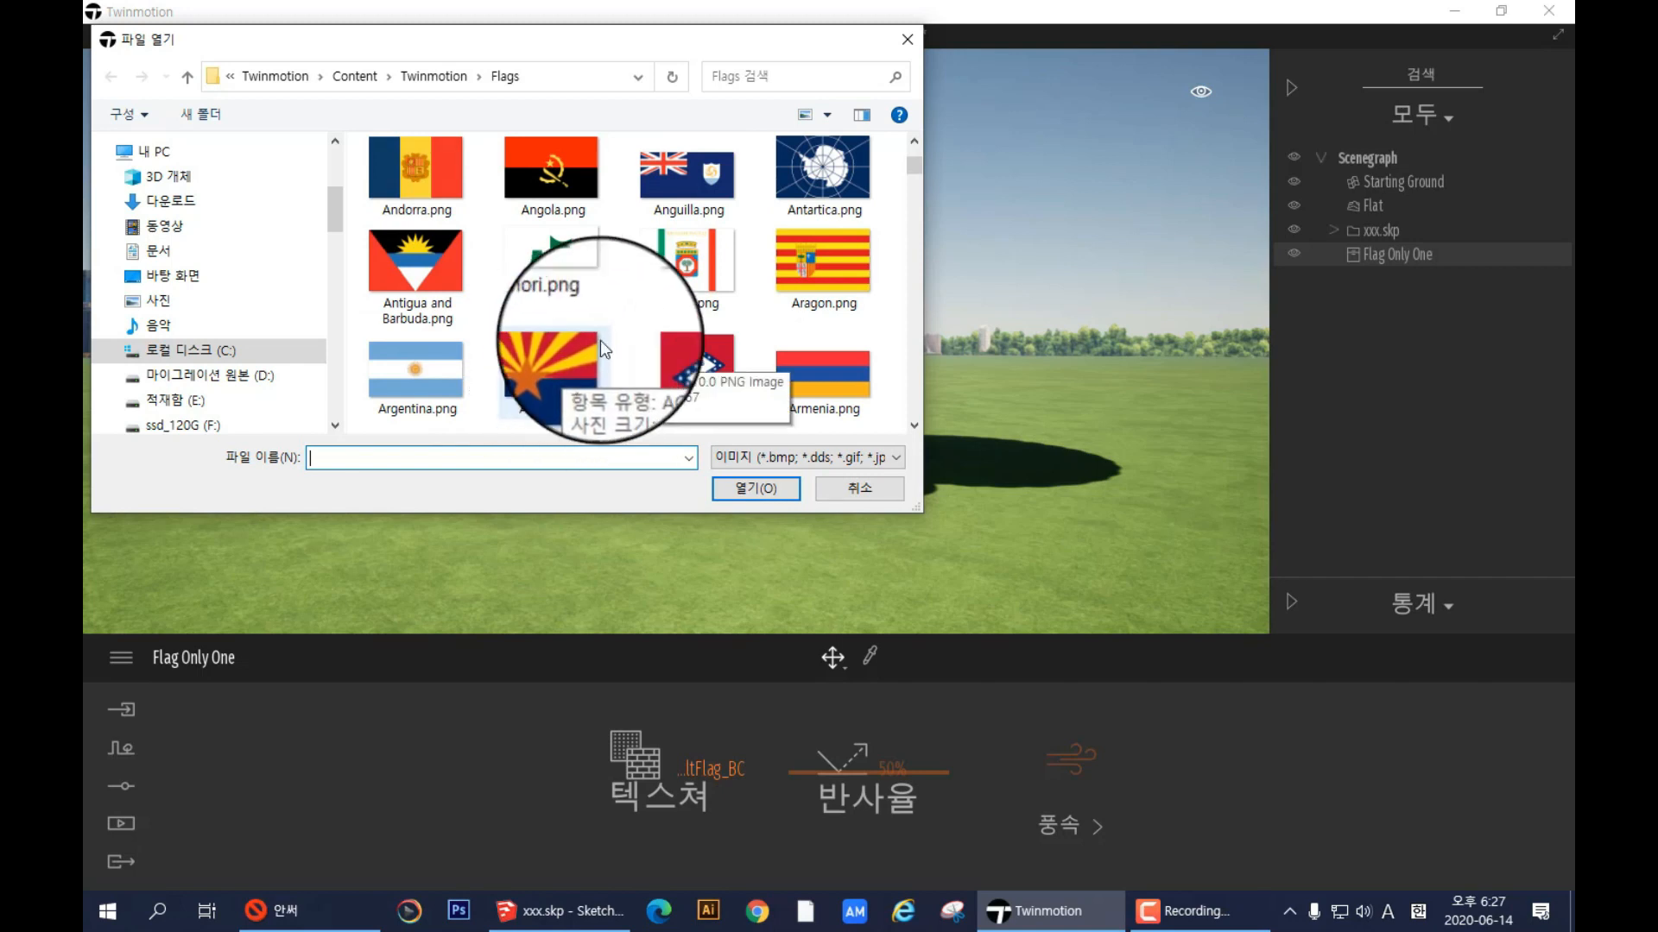
{"action": "scroll", "coordinate": [613, 325], "scroll_direction": "down", "scroll_amount": 2}
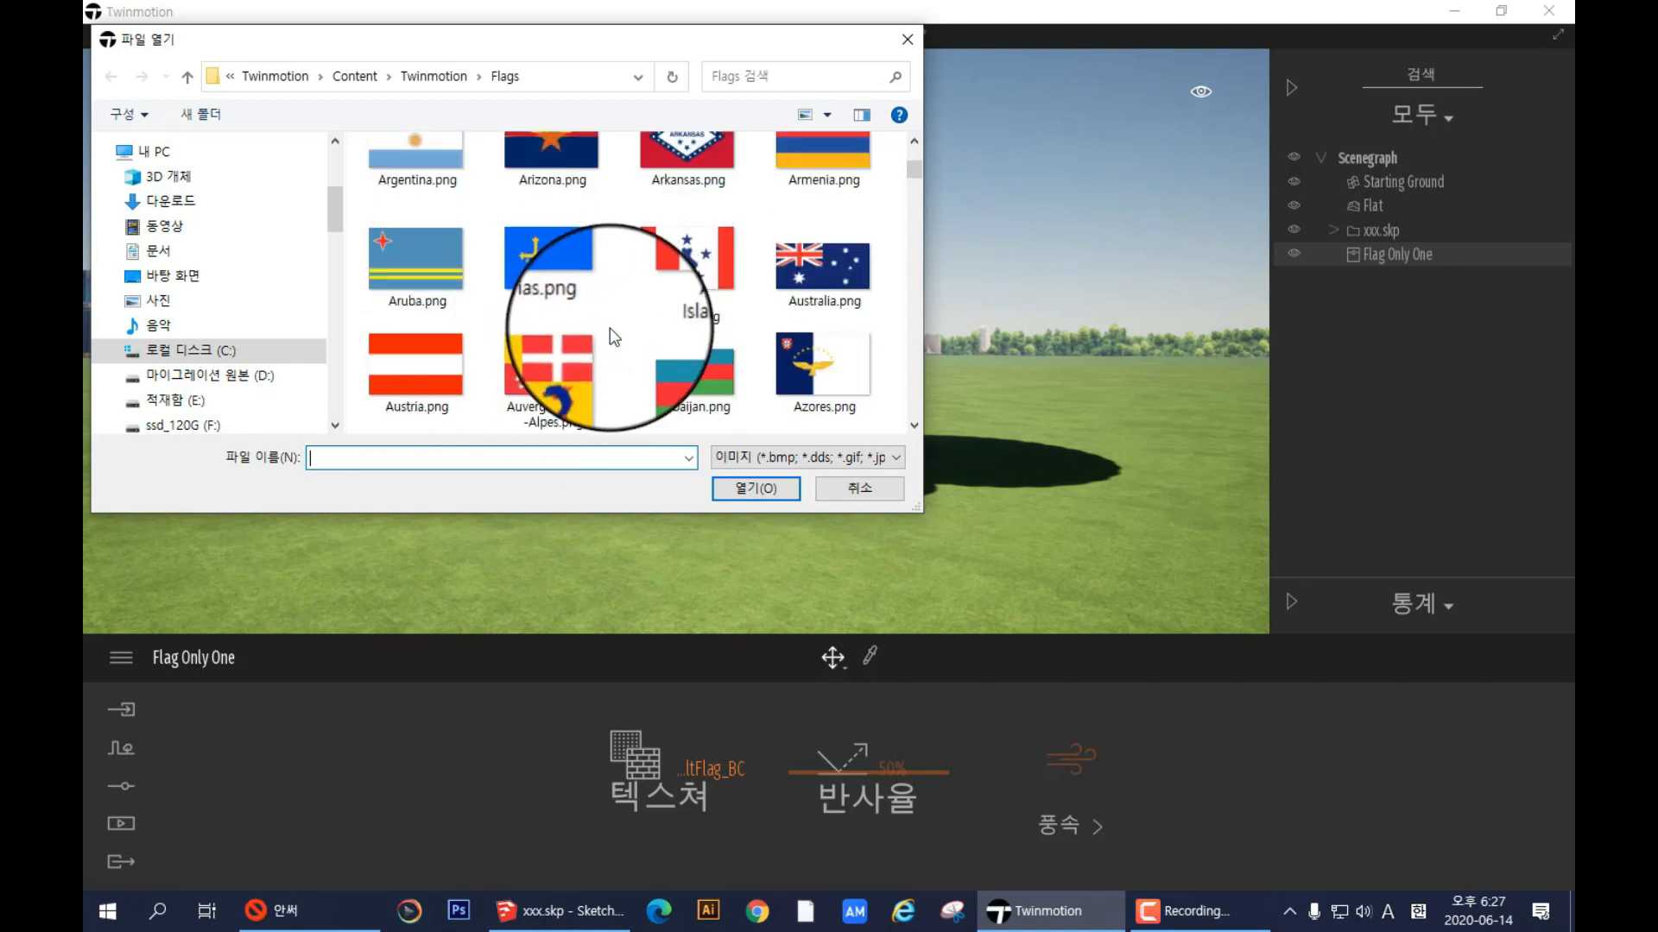
{"action": "scroll", "coordinate": [613, 326], "scroll_direction": "up", "scroll_amount": 3}
{"action": "scroll", "coordinate": [629, 328], "scroll_direction": "up", "scroll_amount": 3}
{"action": "scroll", "coordinate": [625, 319], "scroll_direction": "down", "scroll_amount": 5}
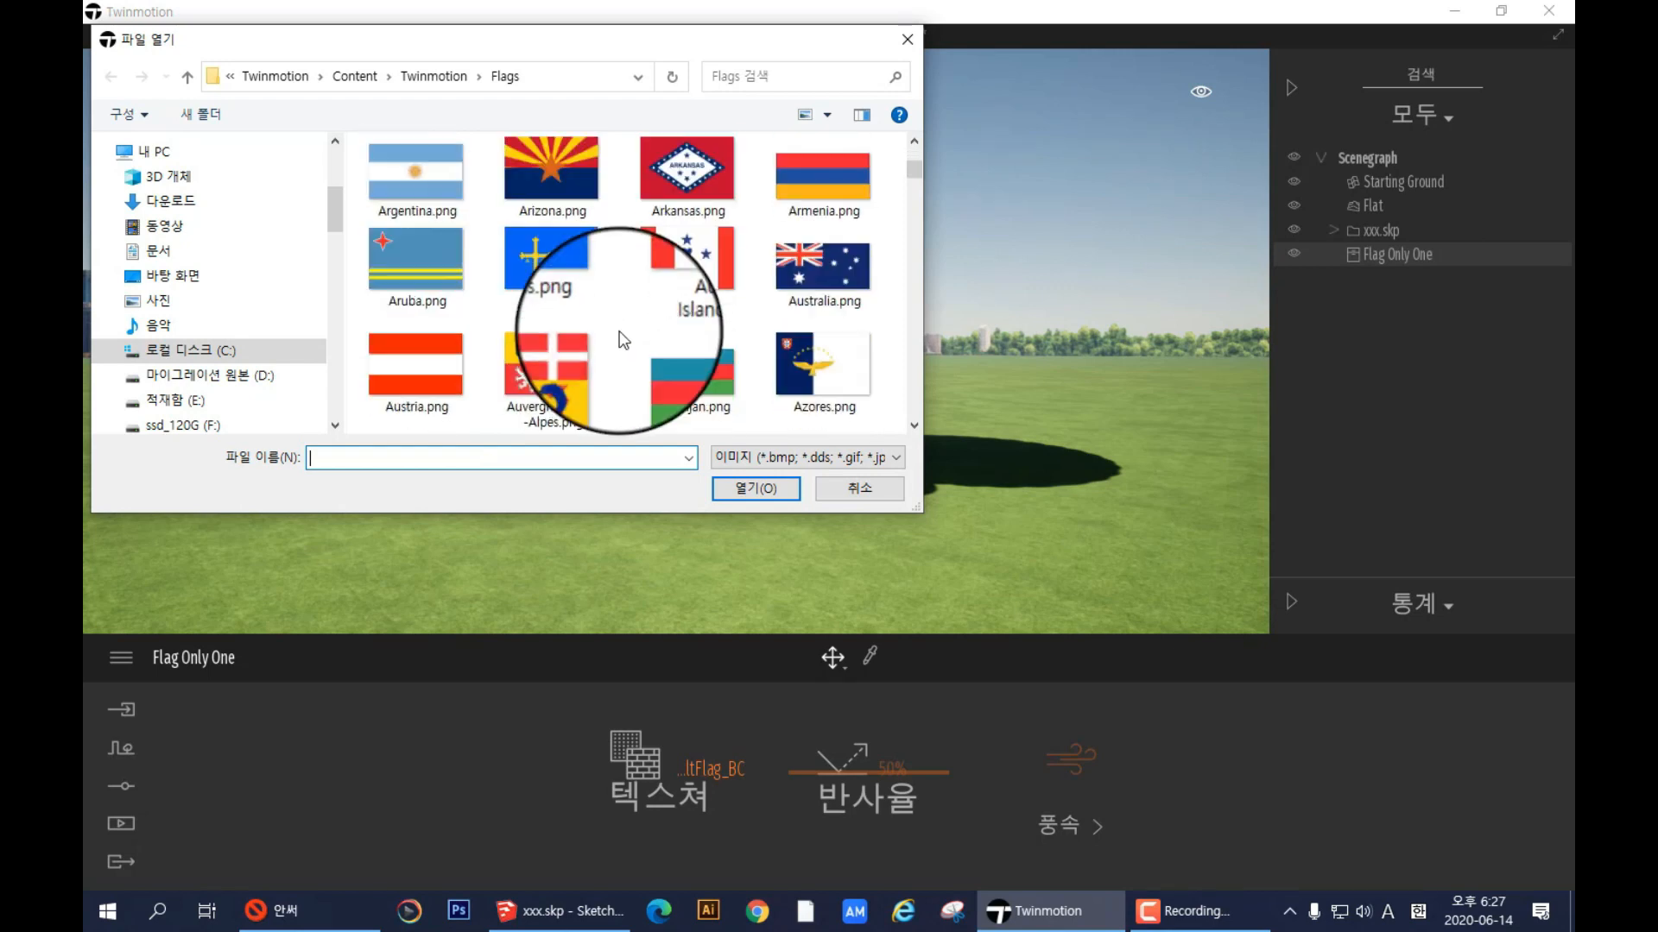
- Load 금자다.png from the Pictures (사진) folder as the flag's texture
{"action": "left_click", "coordinate": [179, 300]}
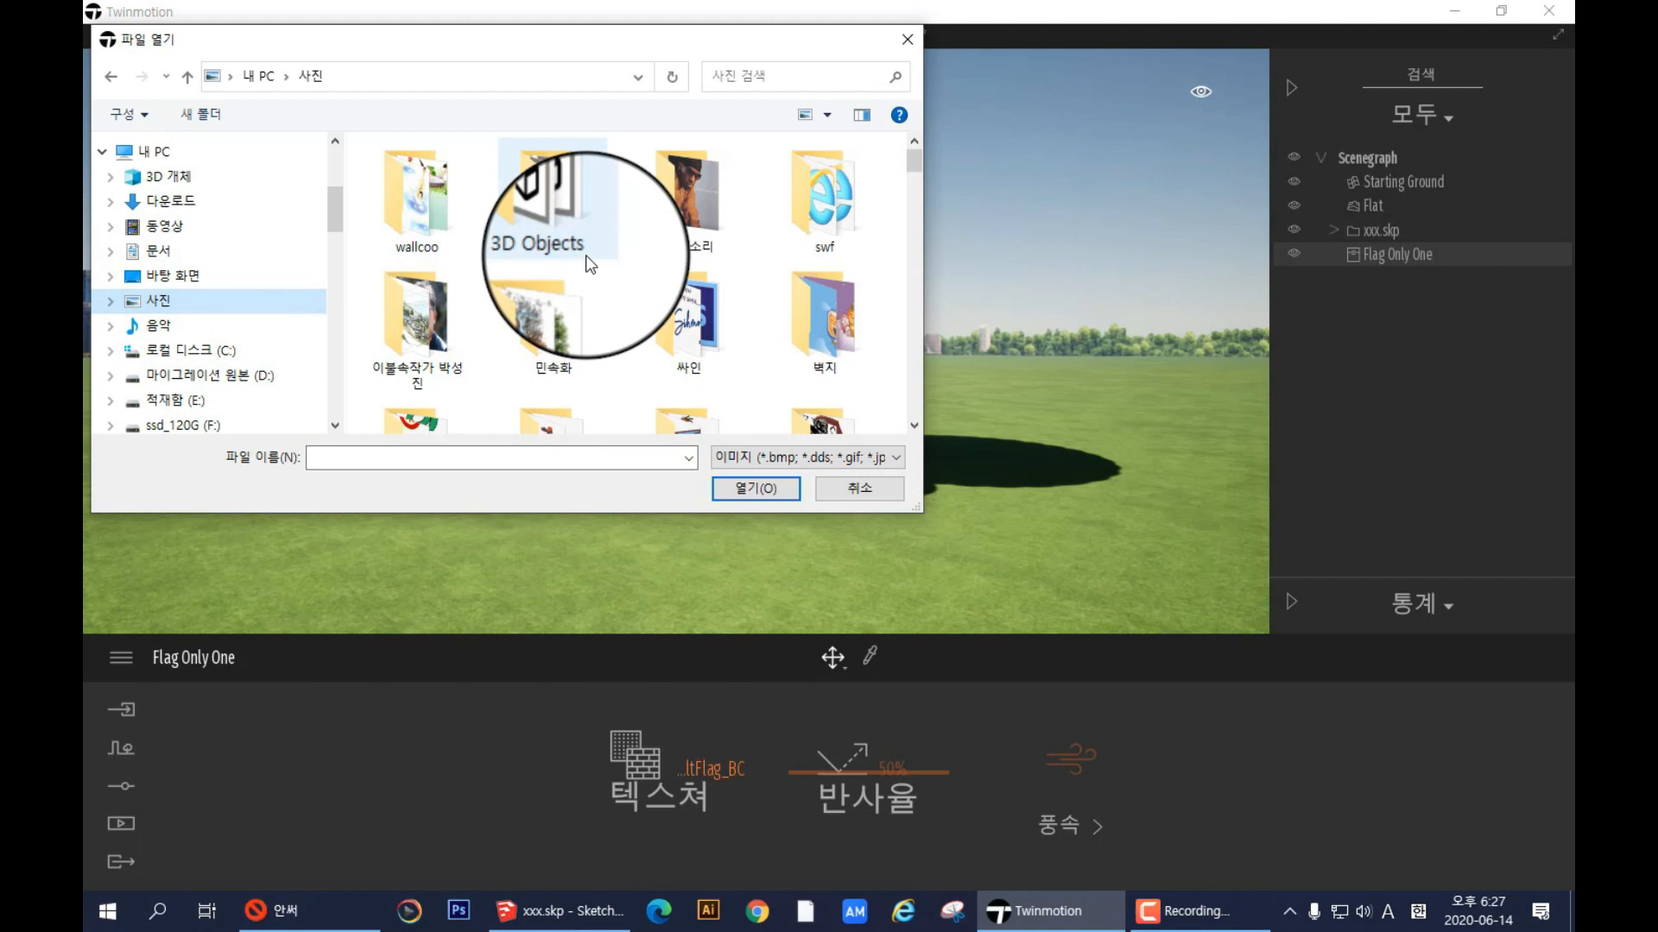
{"action": "scroll", "coordinate": [594, 267], "scroll_direction": "down", "scroll_amount": 2}
{"action": "scroll", "coordinate": [593, 270], "scroll_direction": "down", "scroll_amount": 3}
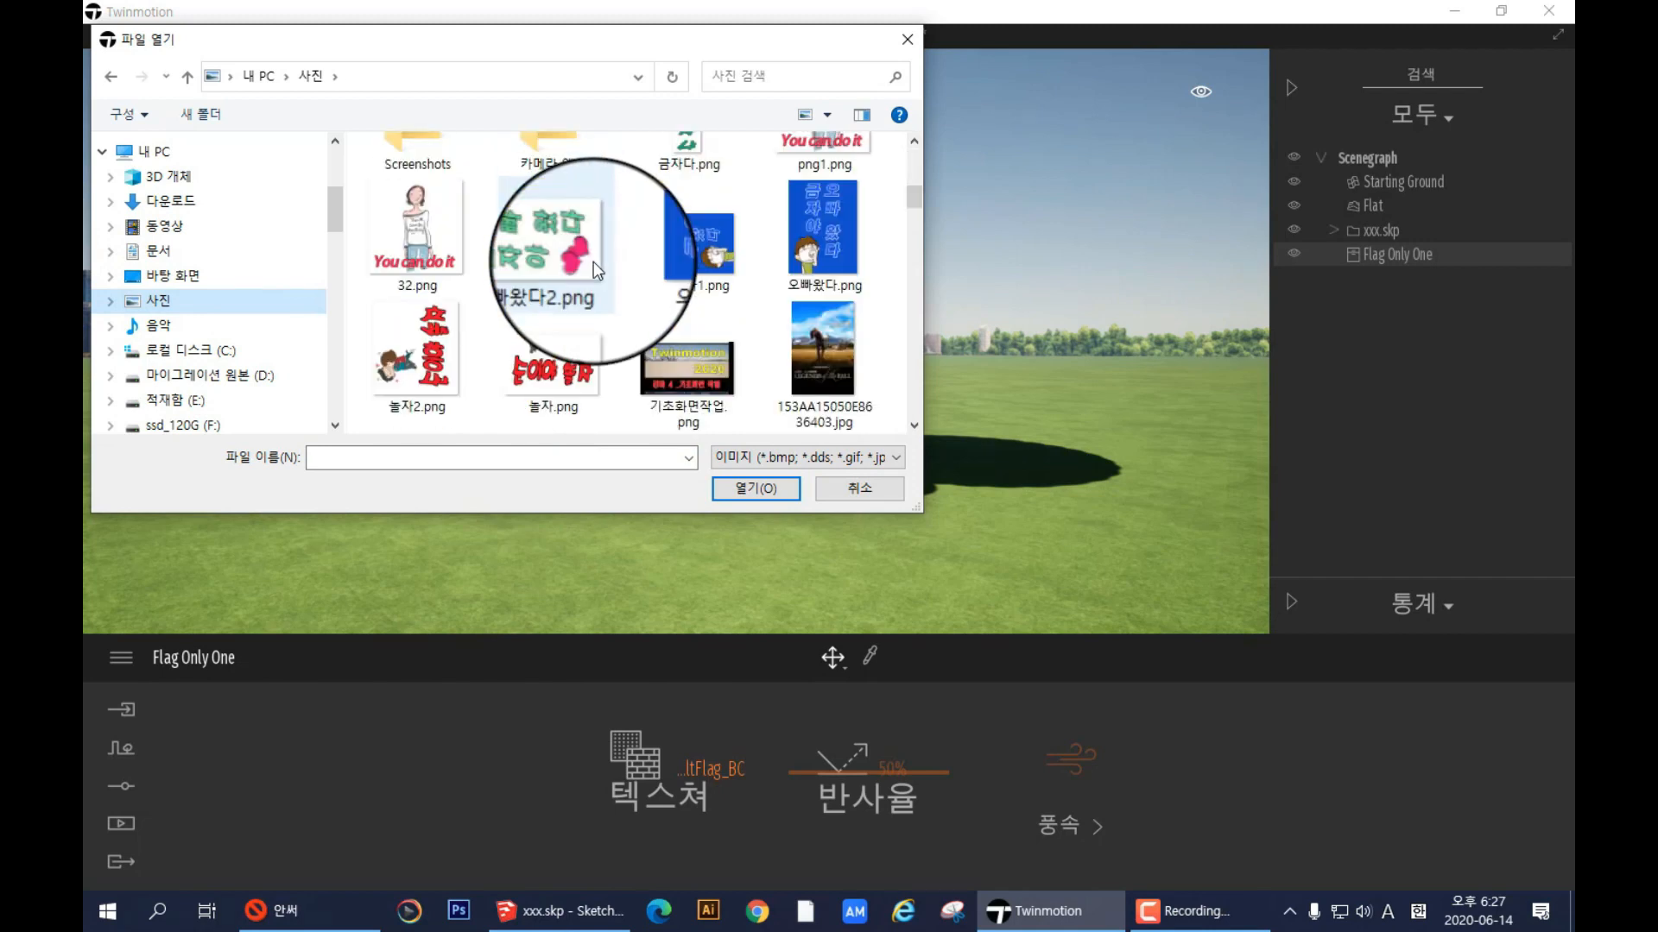
{"action": "scroll", "coordinate": [593, 262], "scroll_direction": "down", "scroll_amount": 2}
{"action": "scroll", "coordinate": [593, 262], "scroll_direction": "up", "scroll_amount": 1}
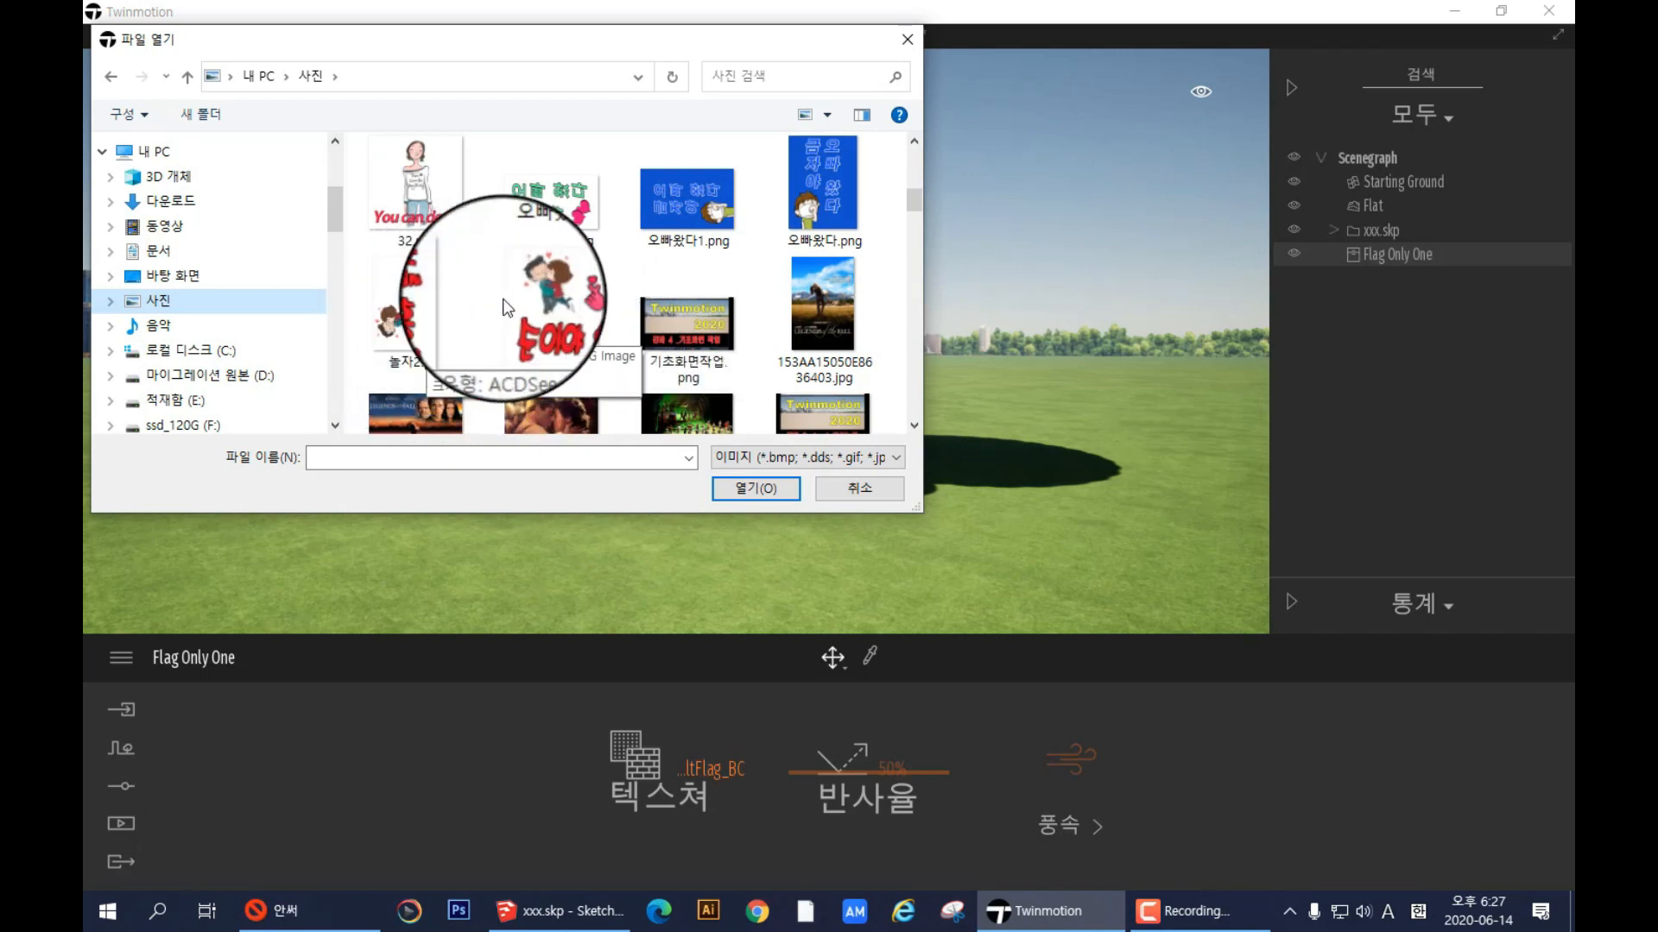
{"action": "scroll", "coordinate": [507, 309], "scroll_direction": "up", "scroll_amount": 2}
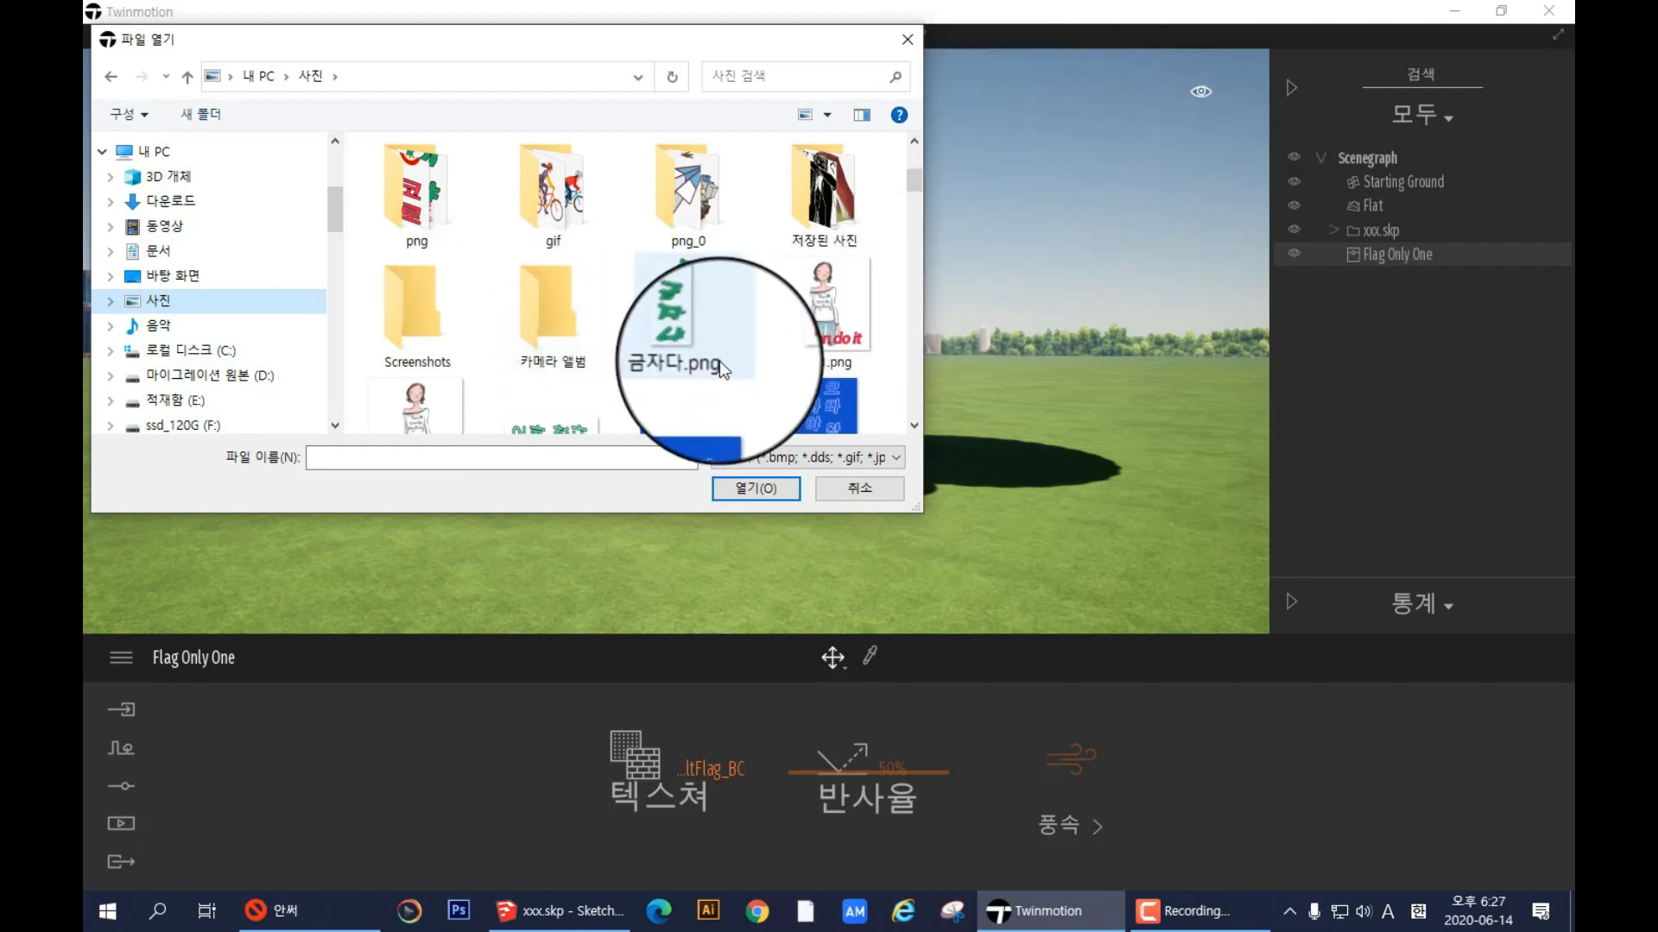
{"action": "scroll", "coordinate": [688, 316], "scroll_direction": "down", "scroll_amount": 1}
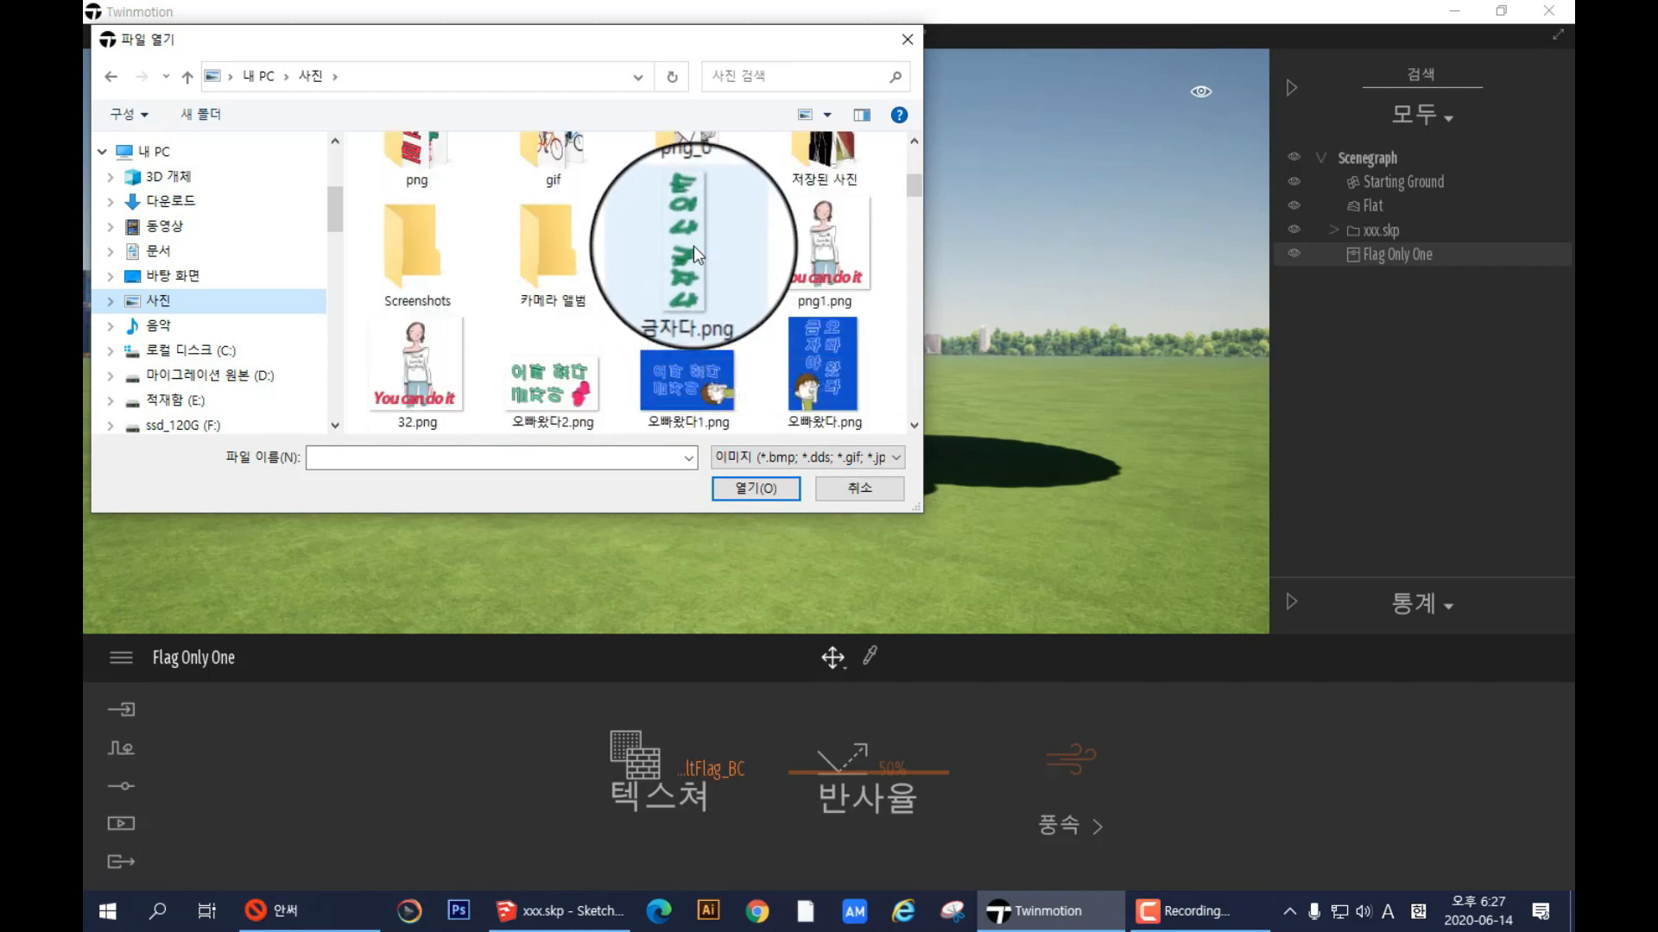
{"action": "scroll", "coordinate": [682, 272], "scroll_direction": "up", "scroll_amount": 1}
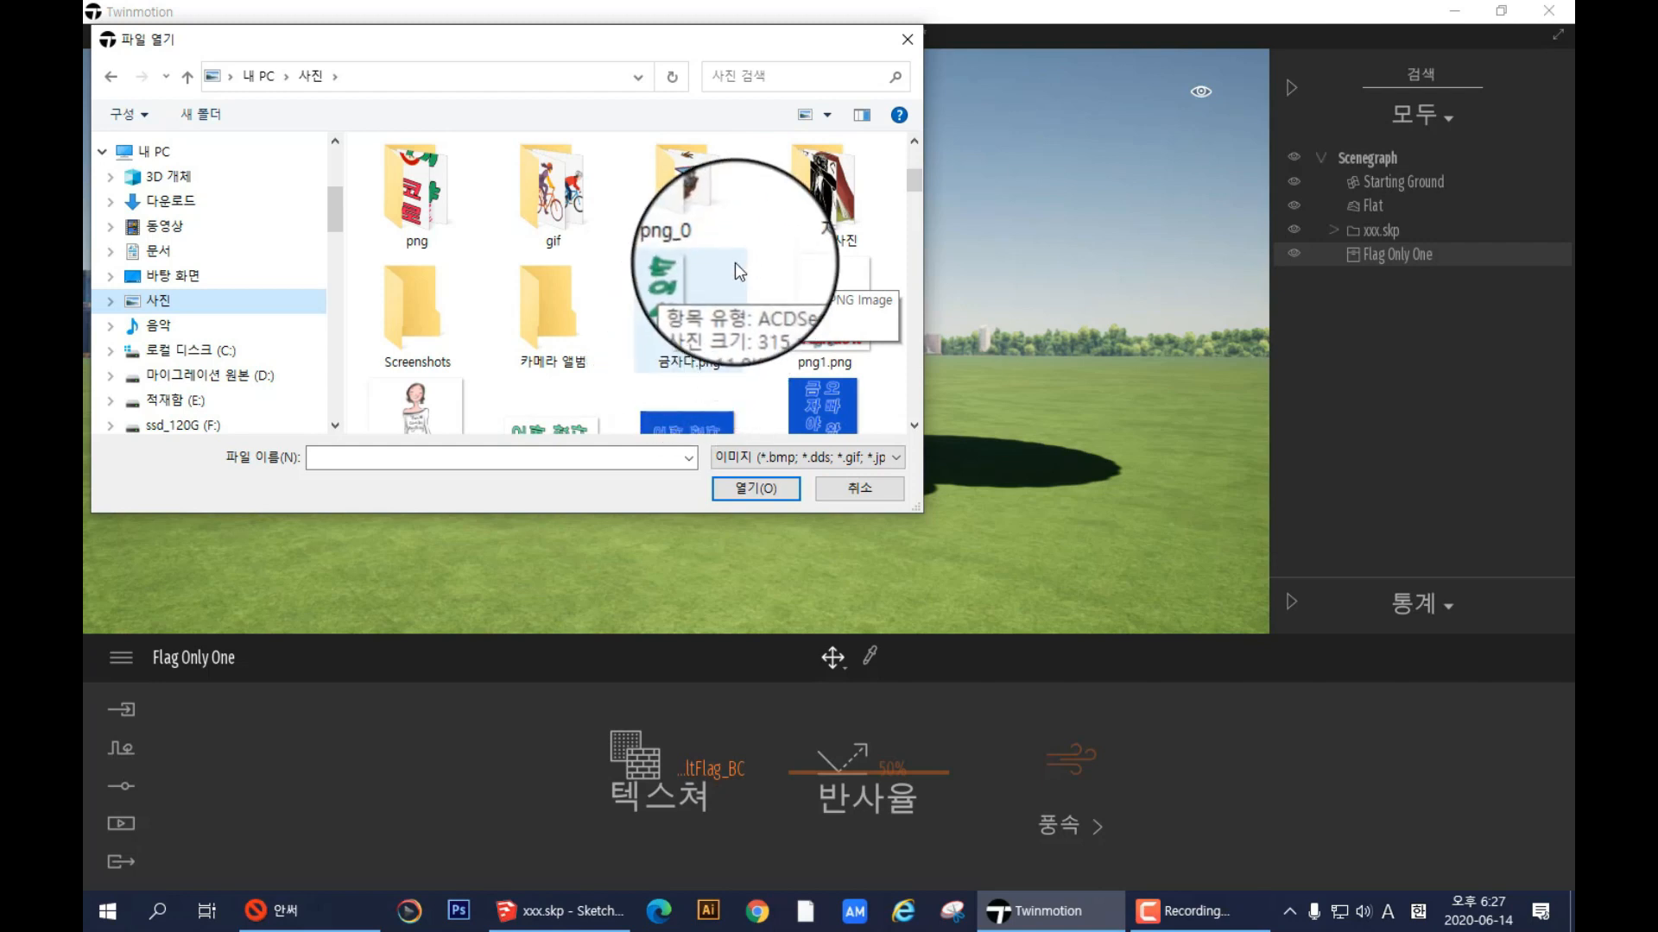
{"action": "left_click", "coordinate": [676, 332]}
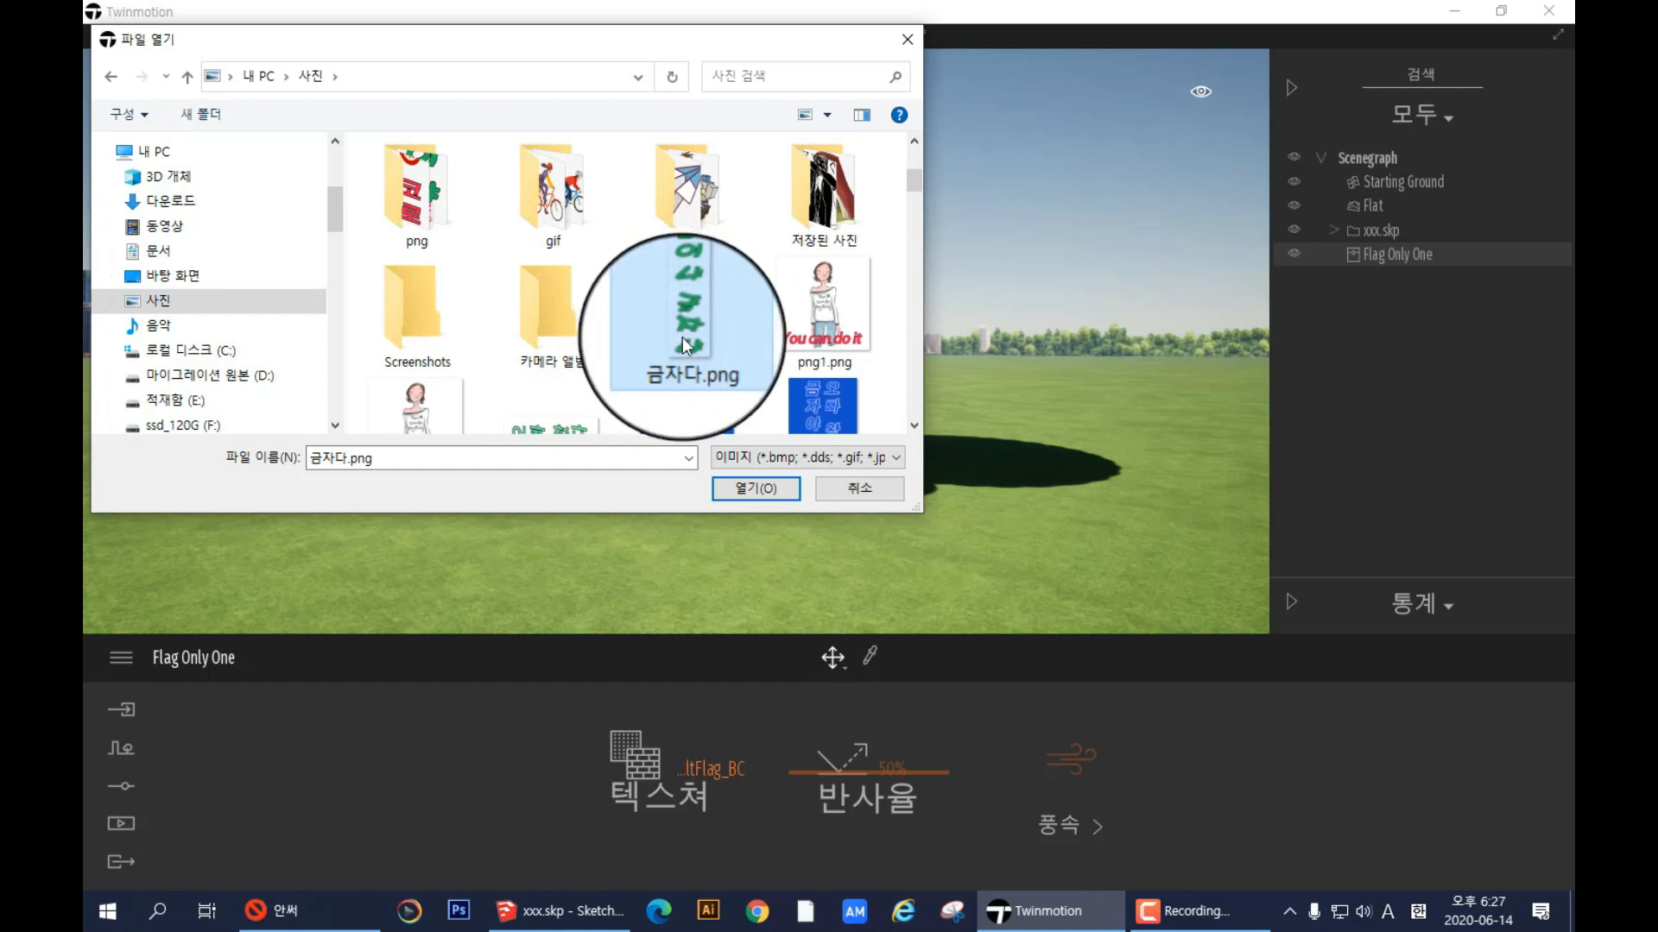
{"action": "left_click", "coordinate": [746, 490]}
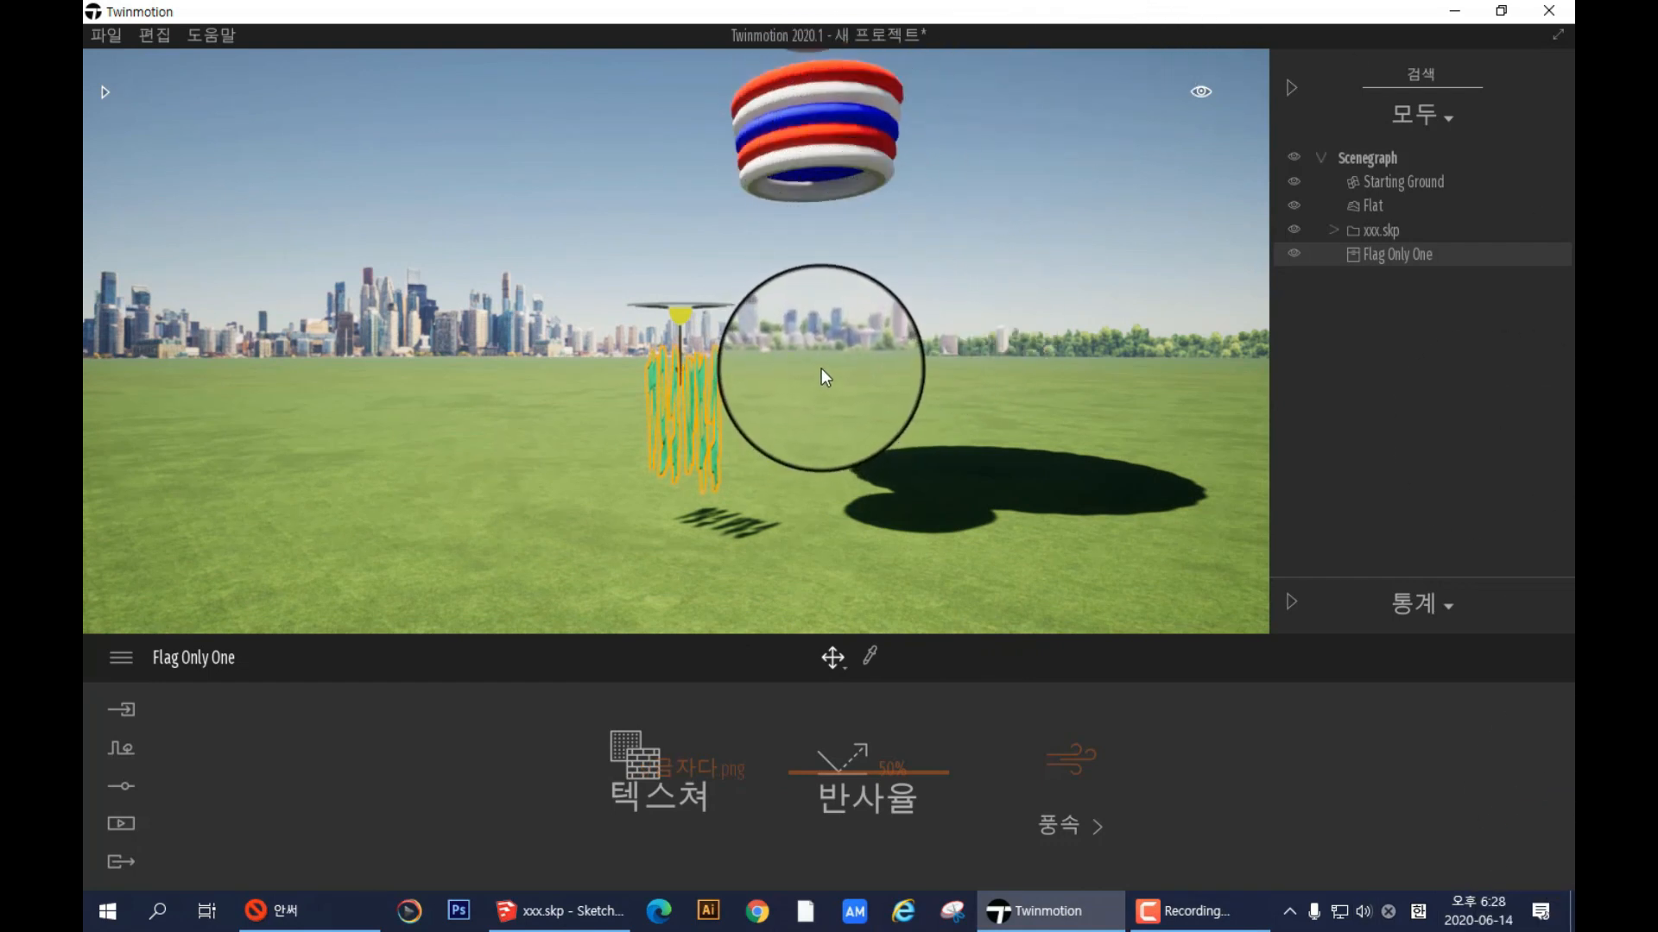
- Deselect the flag to check its new texture without the outline, and reselect the Flag Only One object
{"action": "left_click", "coordinate": [808, 496]}
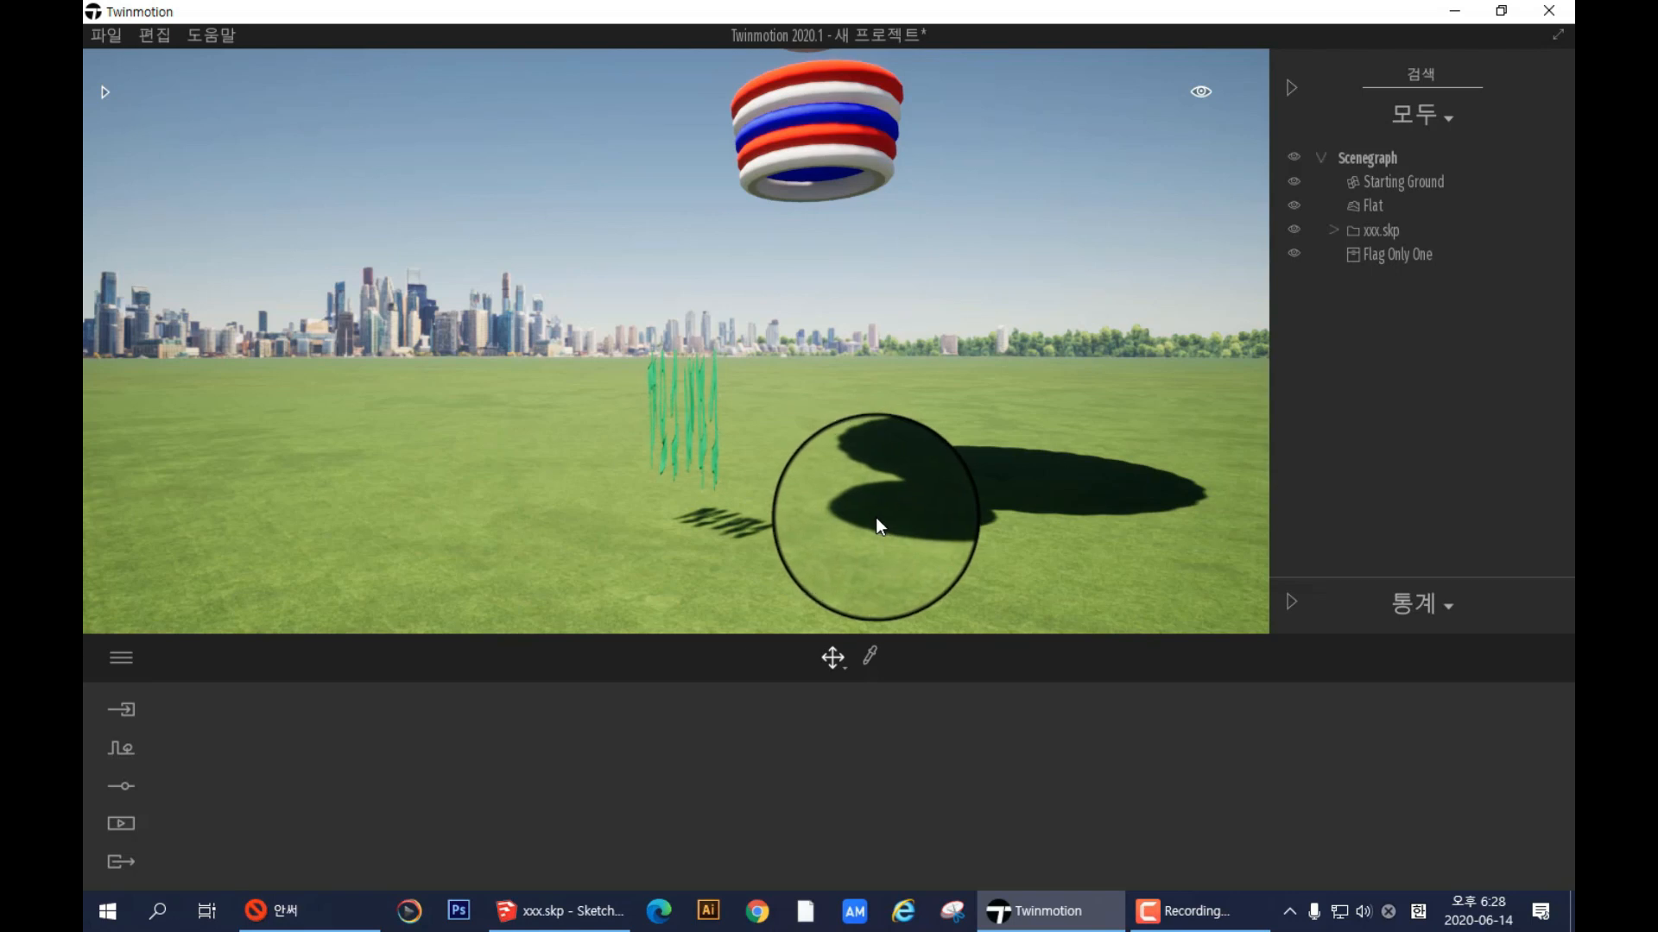
{"action": "left_click", "coordinate": [759, 460]}
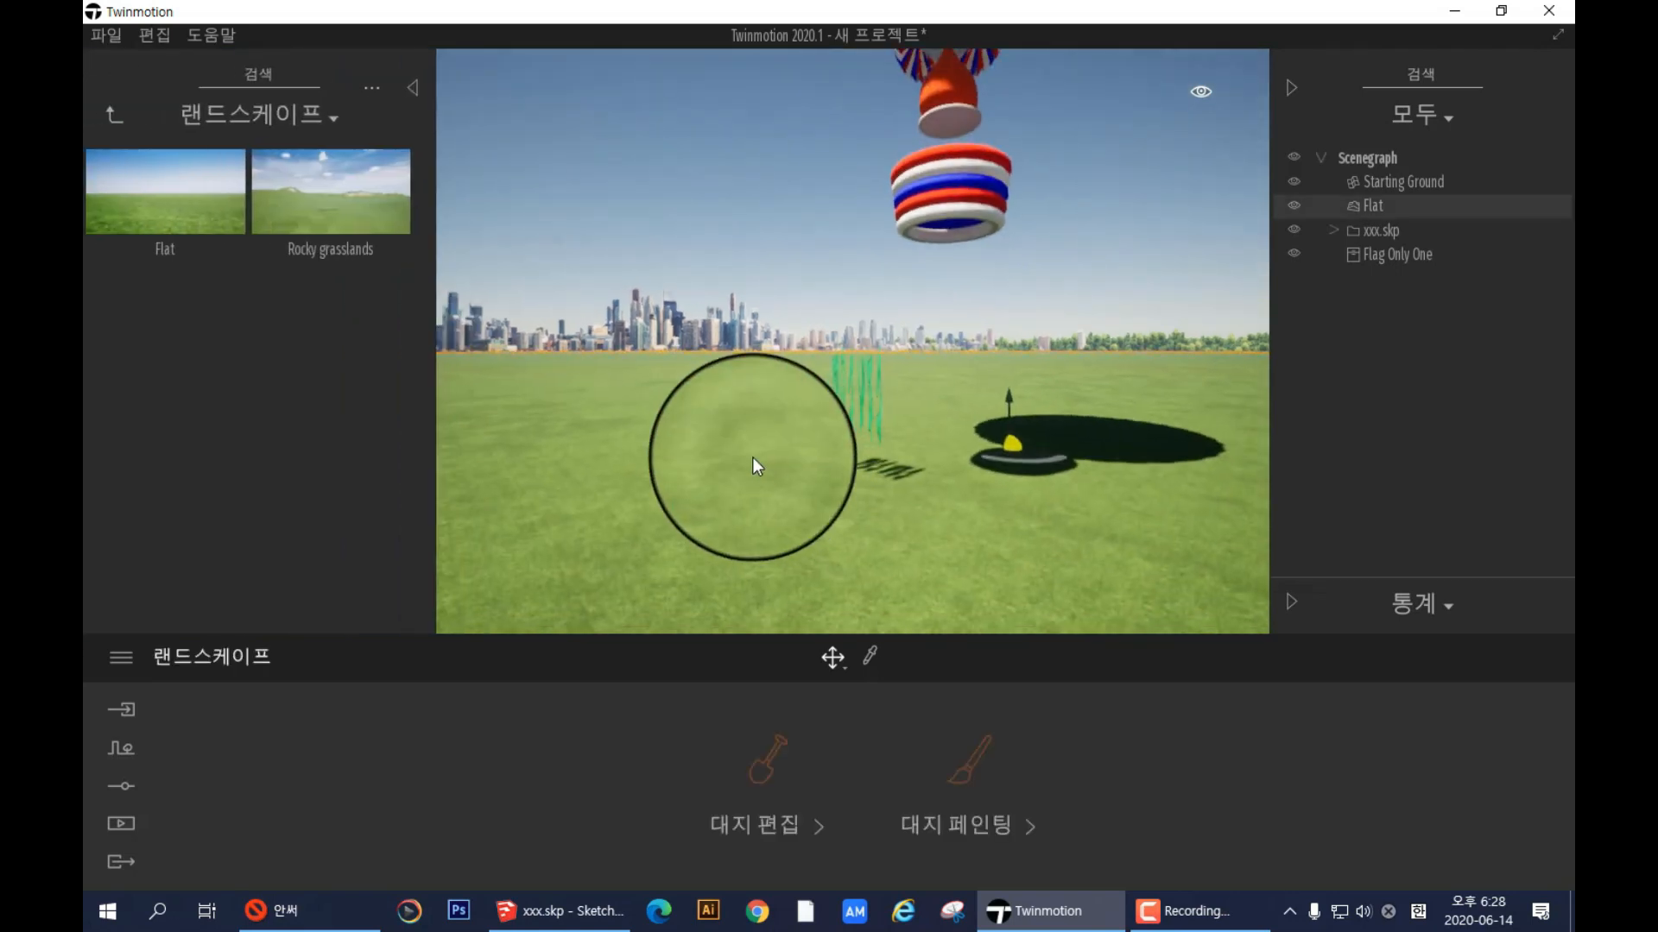
{"action": "left_click", "coordinate": [415, 89]}
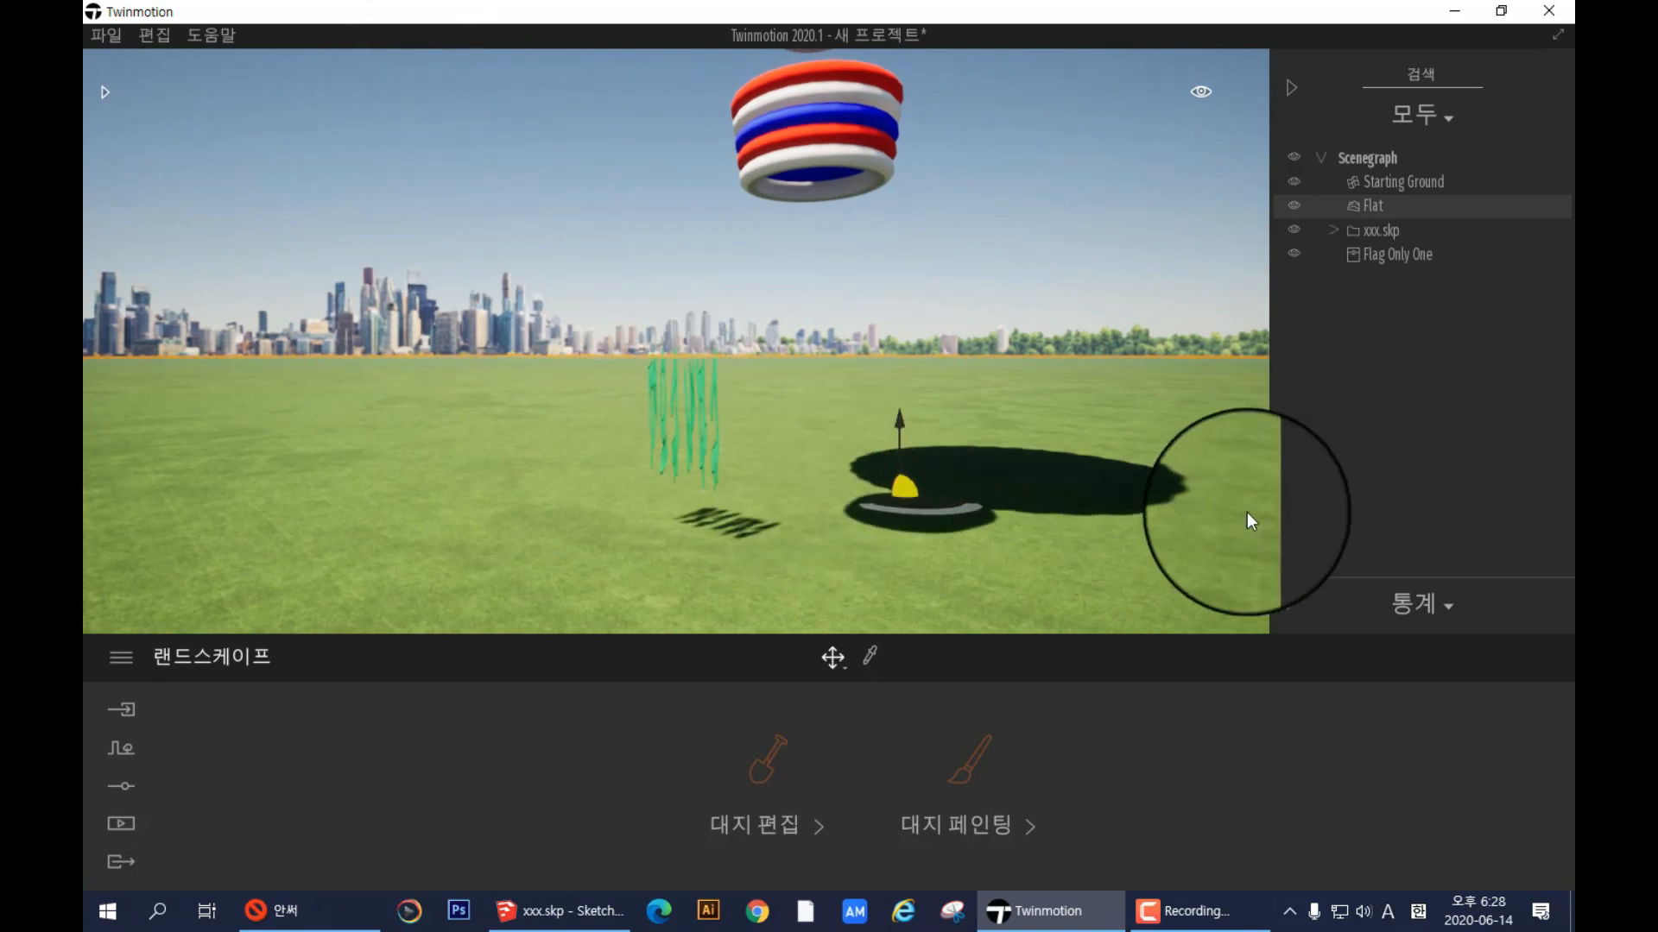
{"action": "left_click", "coordinate": [1365, 251]}
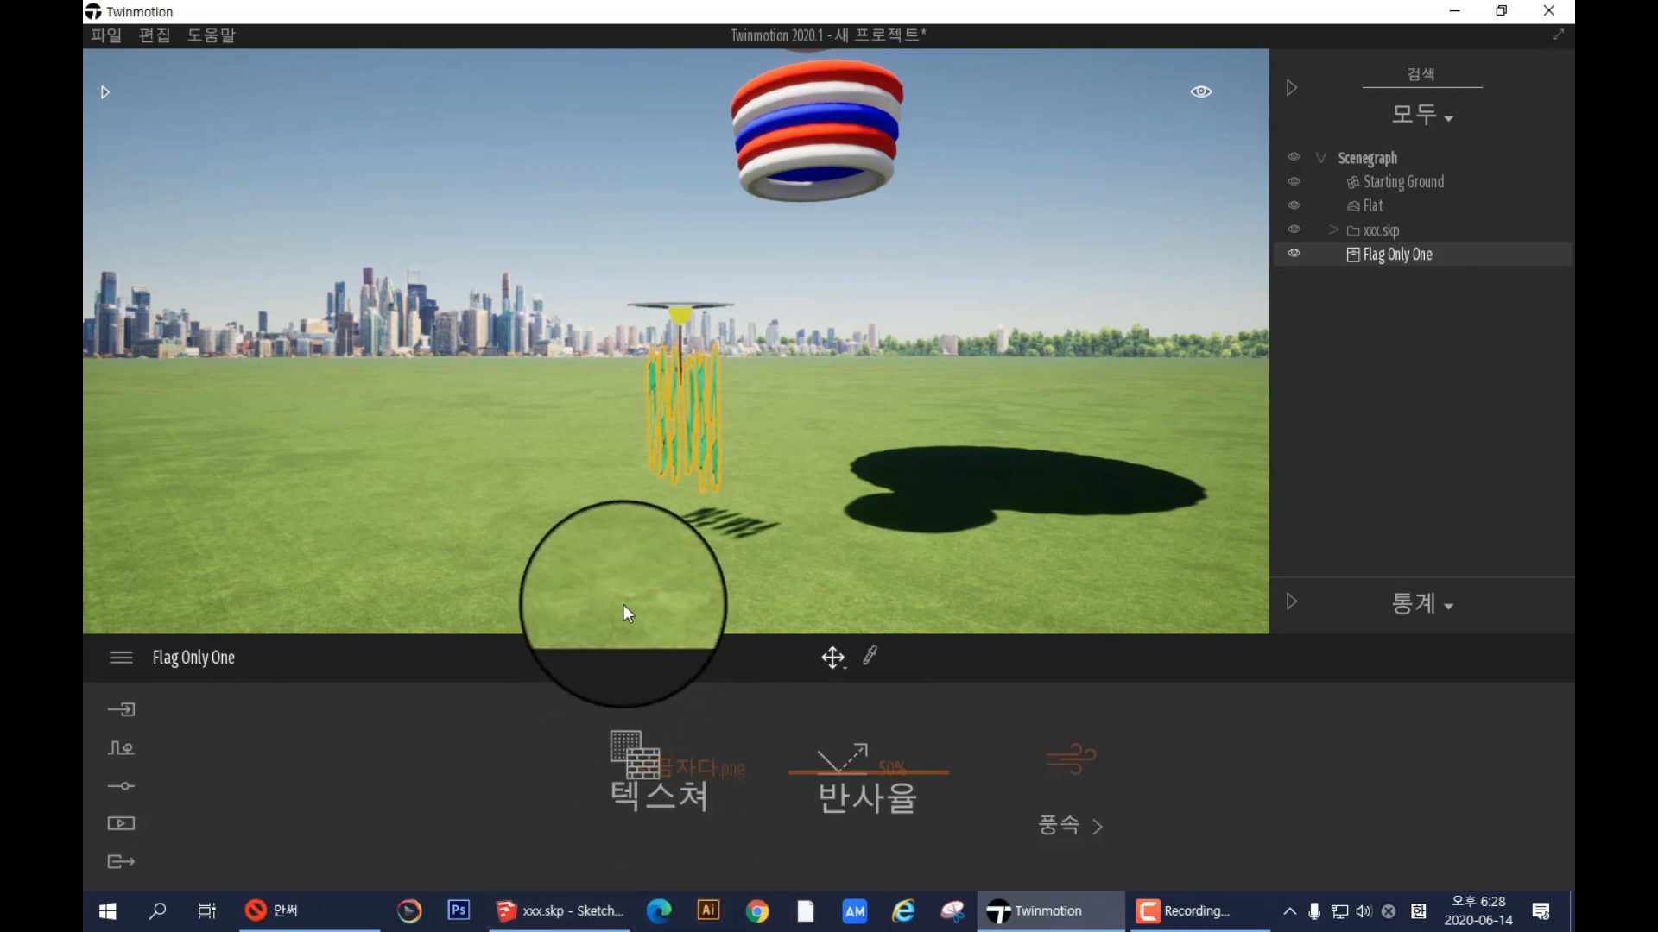
- Rotate the flag about its vertical axis with the Rotate tool
{"action": "right_click_drag", "start_coordinate": [631, 531], "coordinate": [651, 397]}
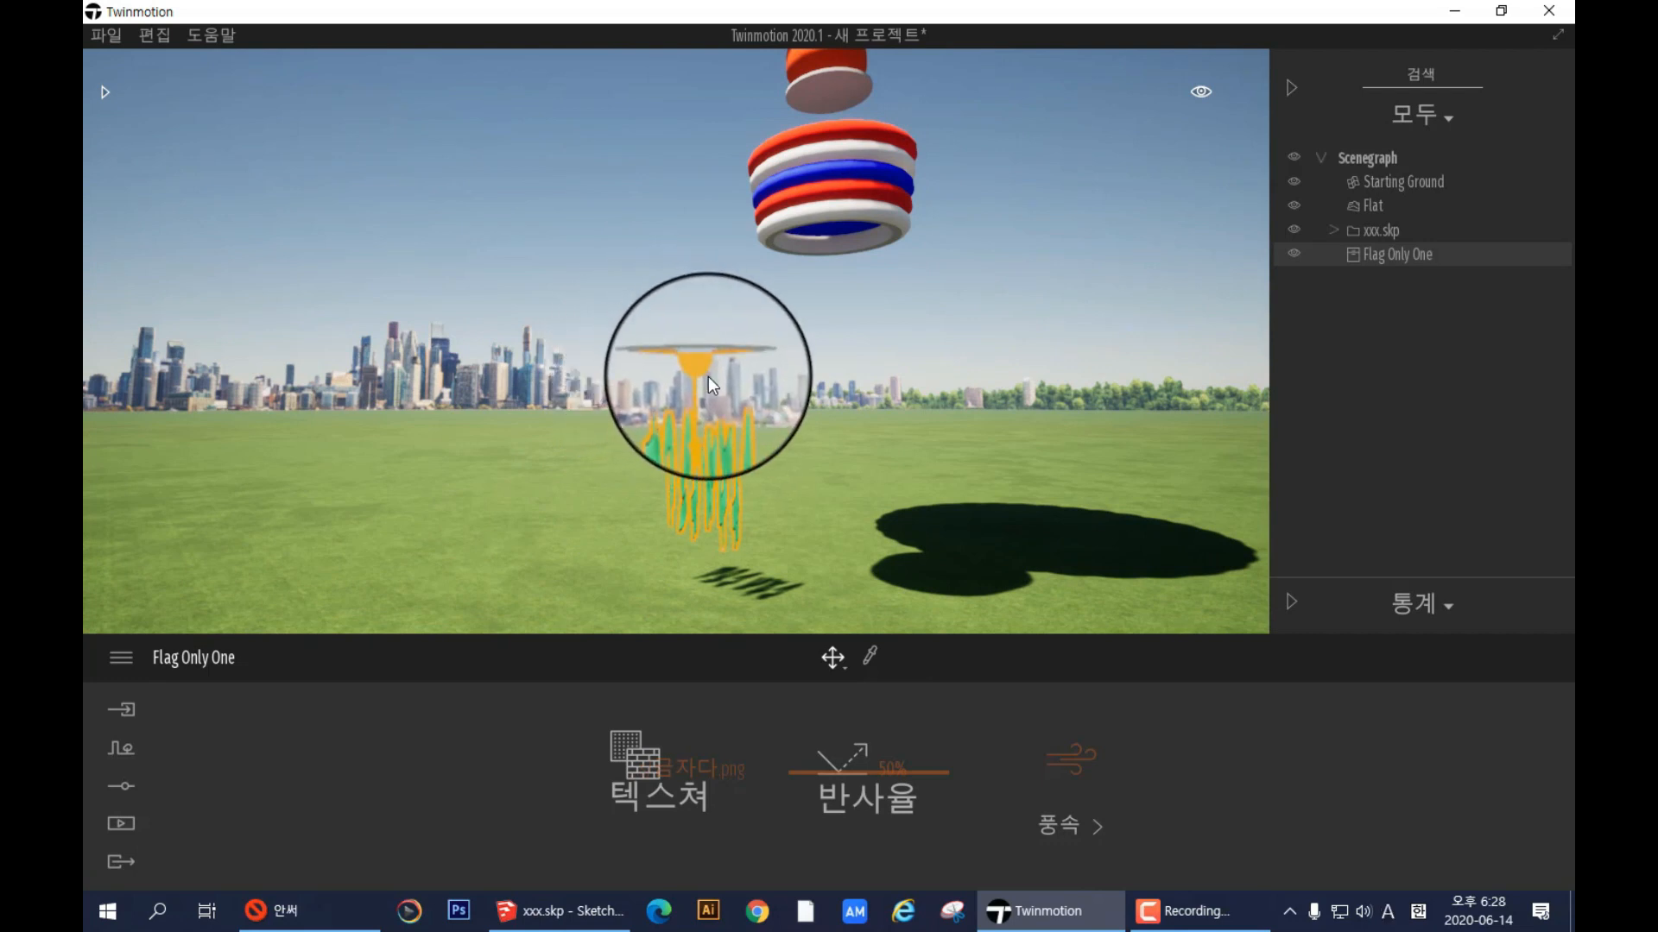
{"action": "left_click", "coordinate": [835, 653]}
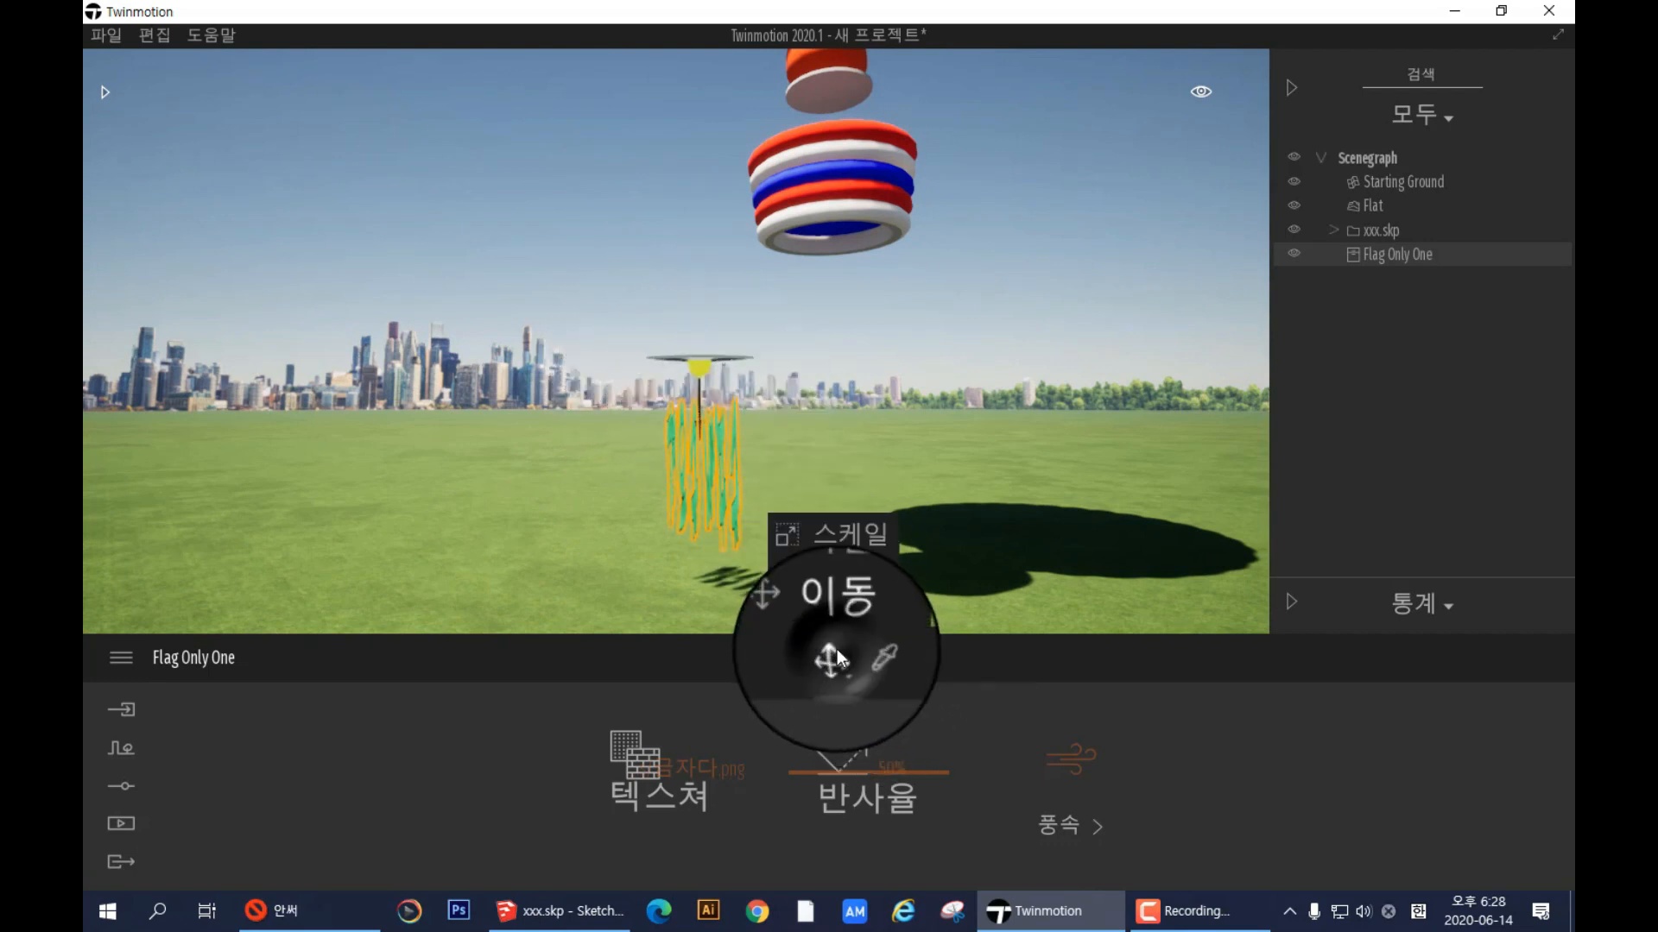
{"action": "left_click", "coordinate": [832, 571]}
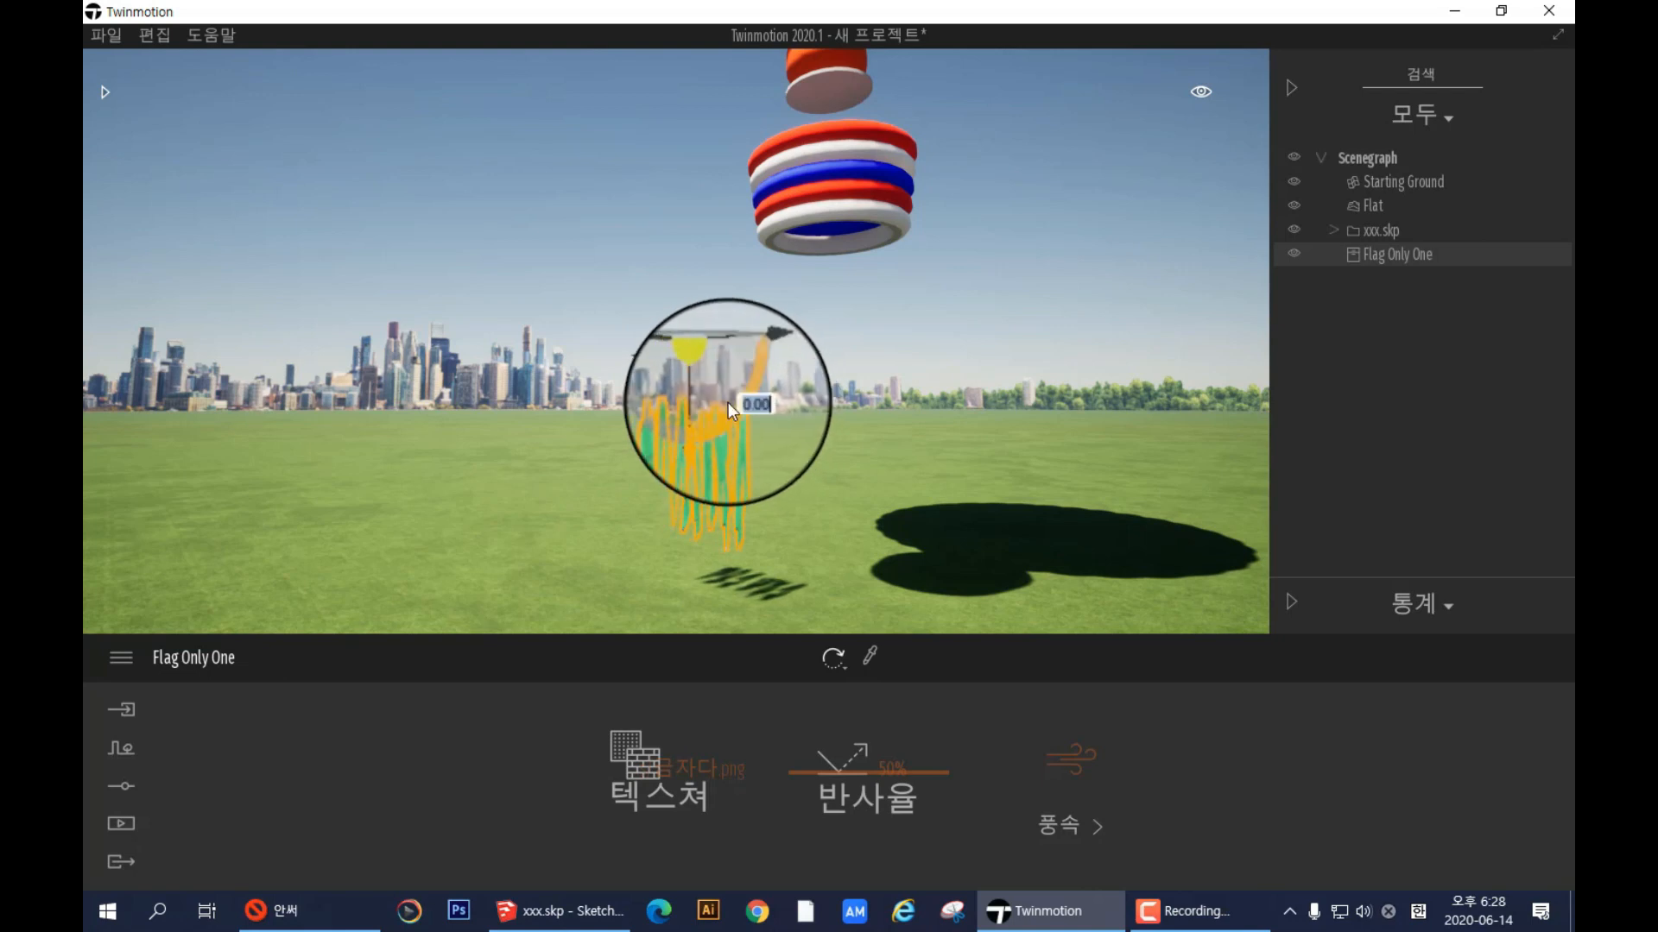
{"action": "left_click_drag", "start_coordinate": [728, 402], "coordinate": [666, 368]}
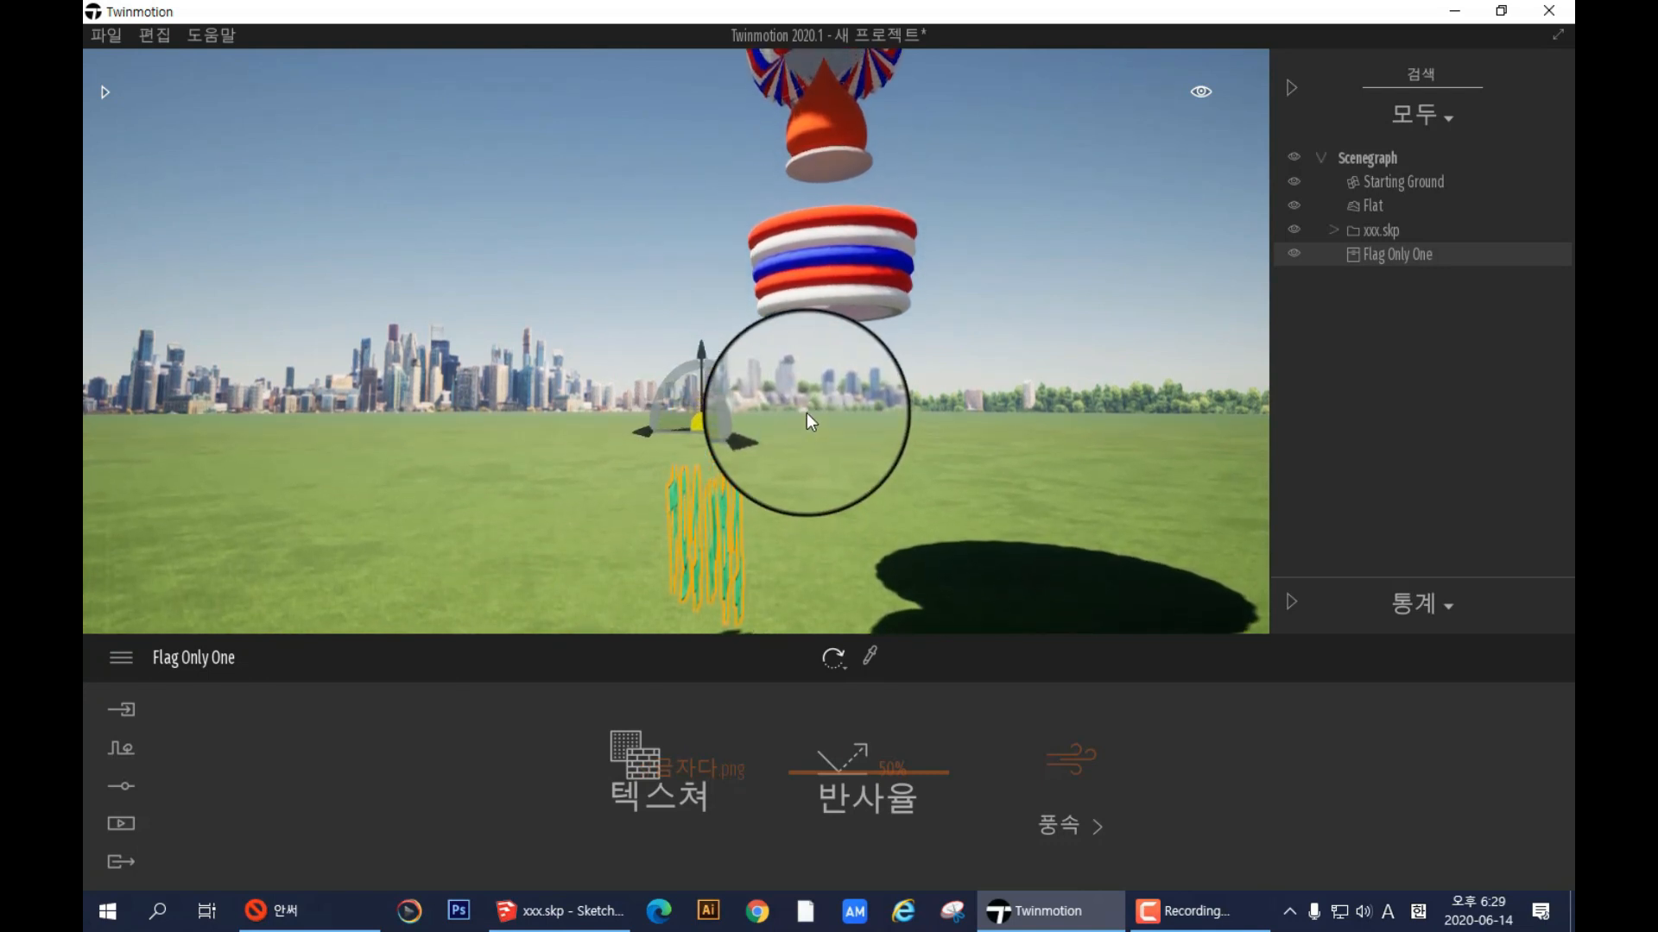
{"action": "right_click_drag", "start_coordinate": [807, 417], "coordinate": [810, 425]}
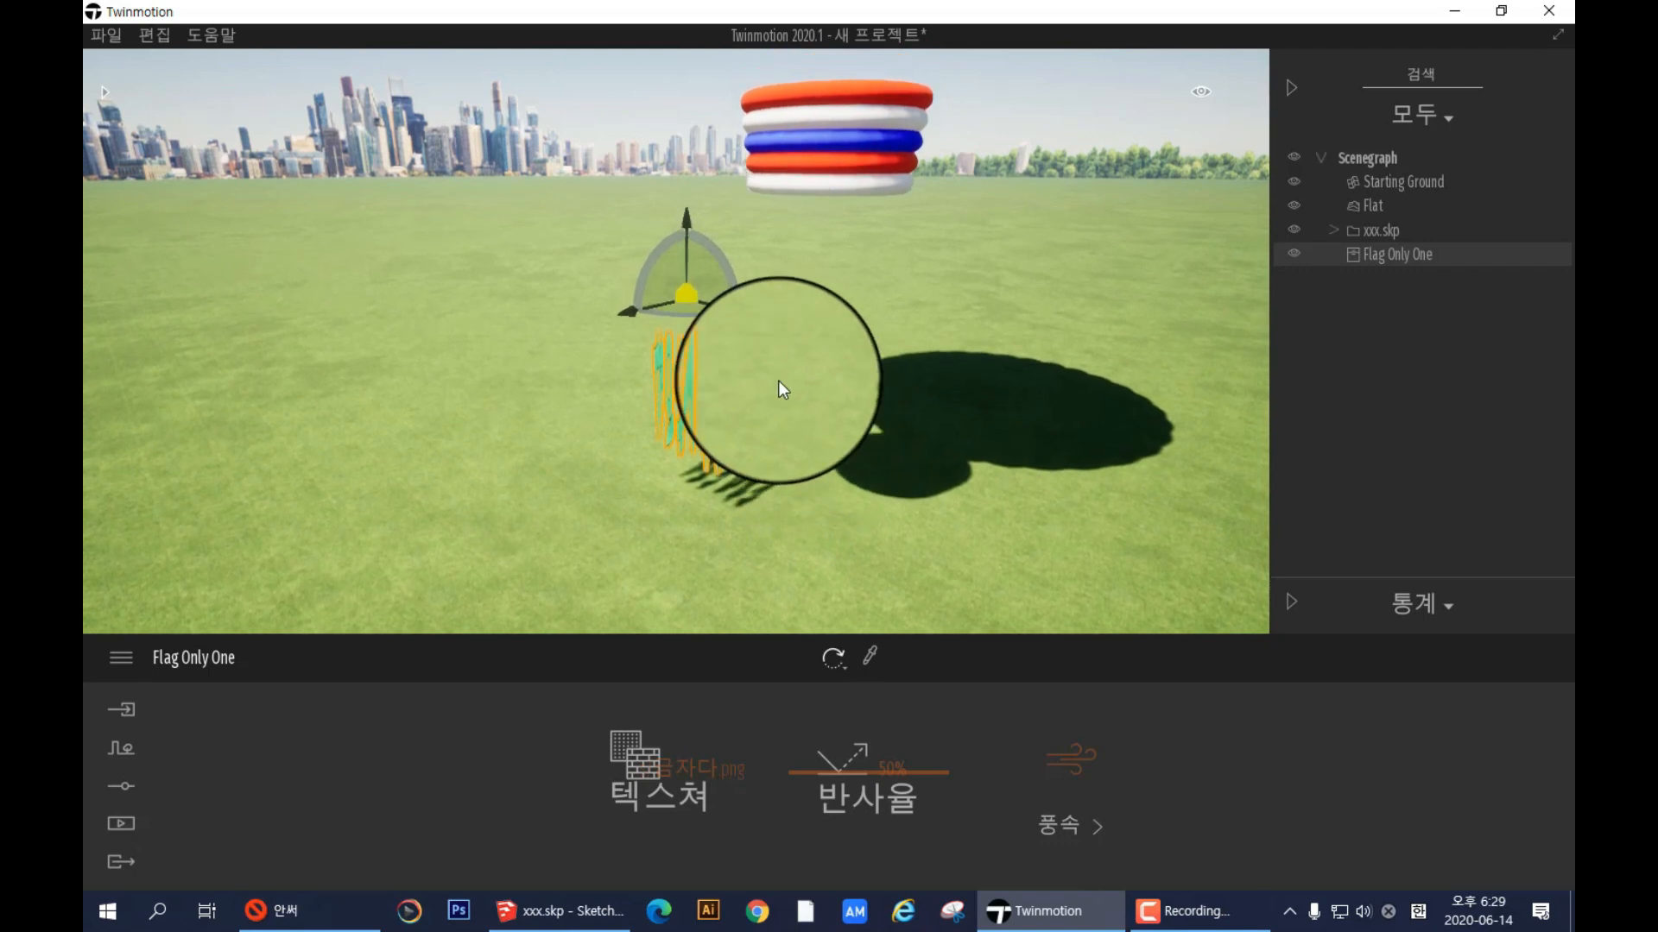
{"action": "left_click", "coordinate": [655, 311]}
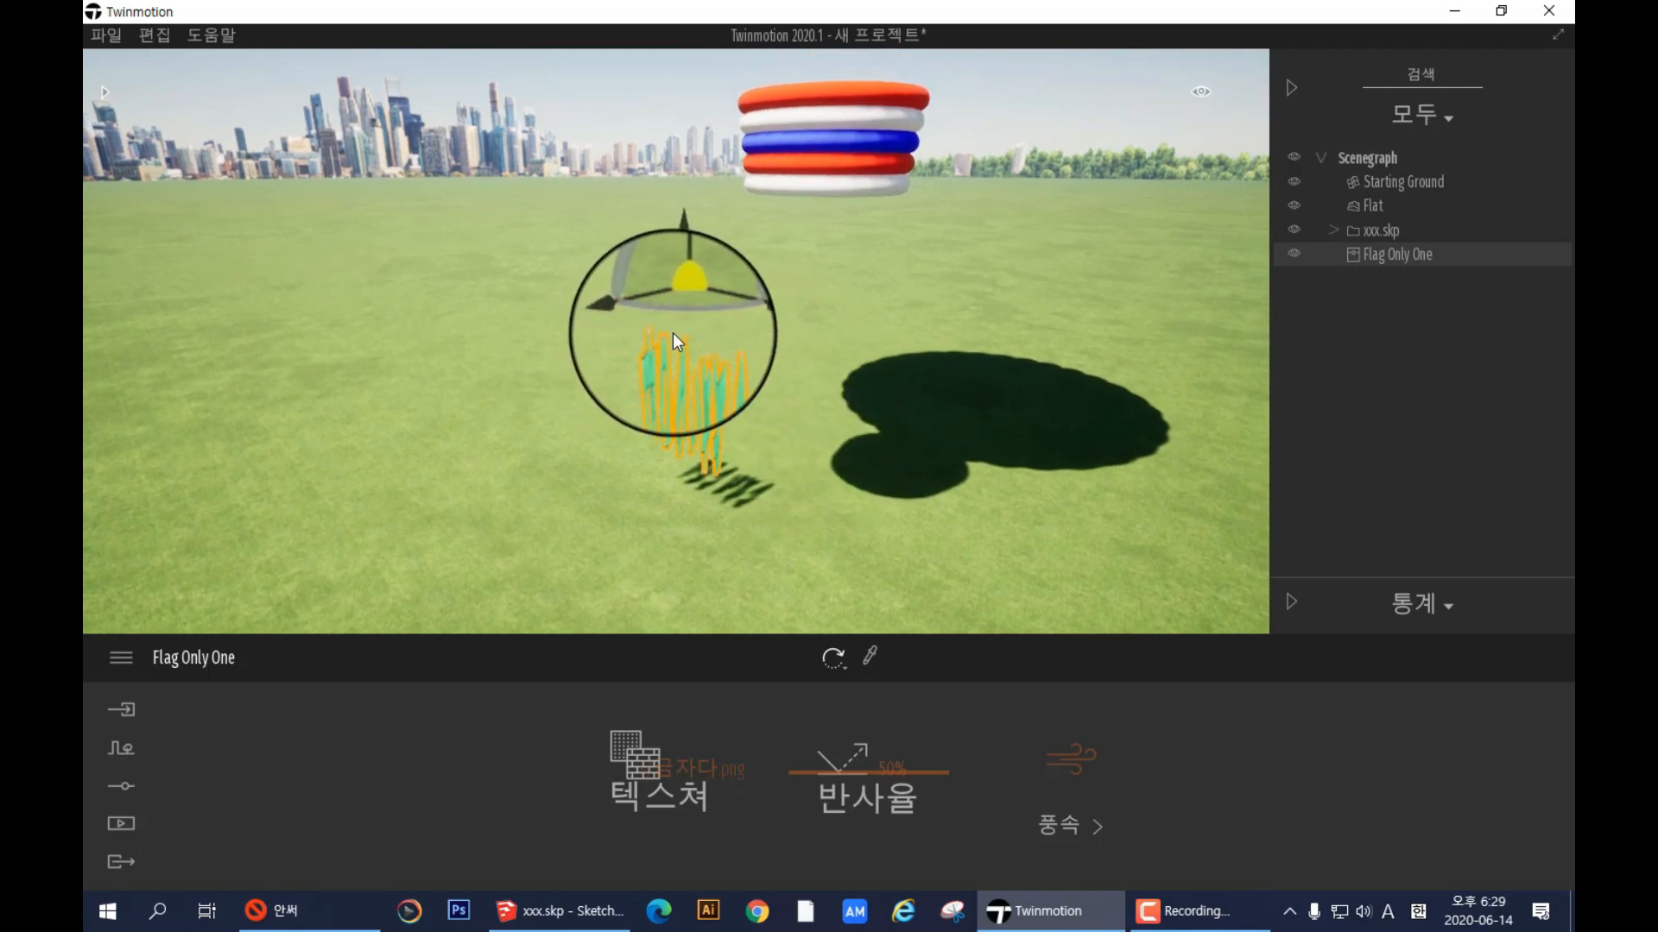
{"action": "left_click", "coordinate": [658, 316]}
{"action": "left_click_drag", "start_coordinate": [658, 316], "coordinate": [1040, 330]}
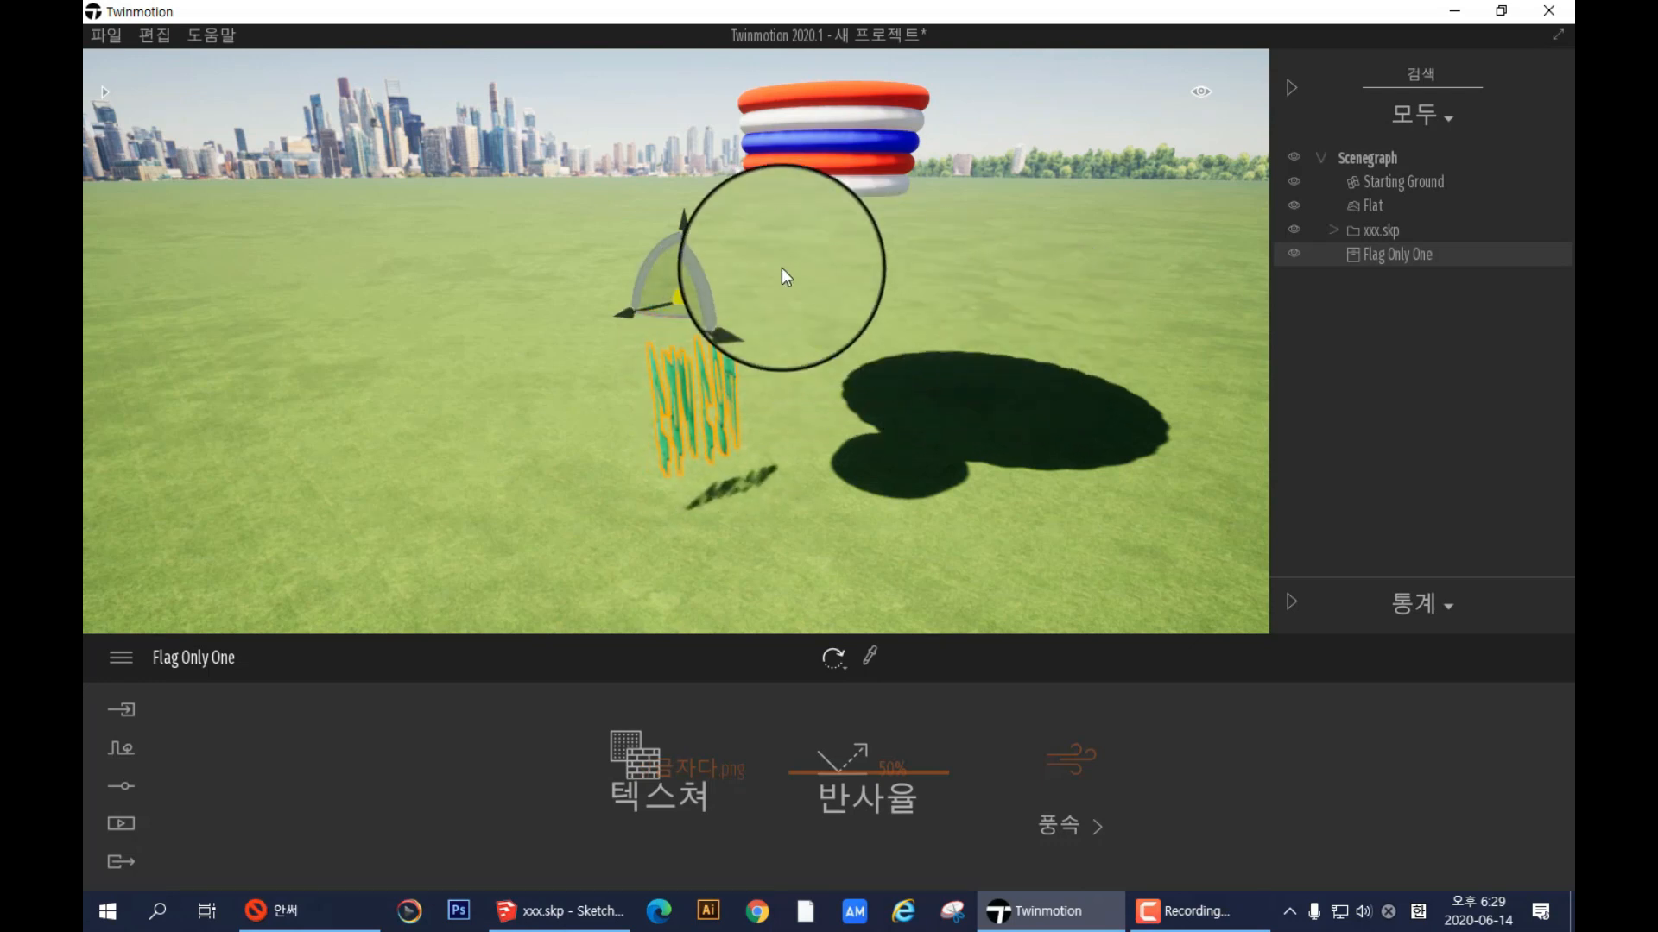
{"action": "left_click_drag", "start_coordinate": [671, 311], "coordinate": [604, 294]}
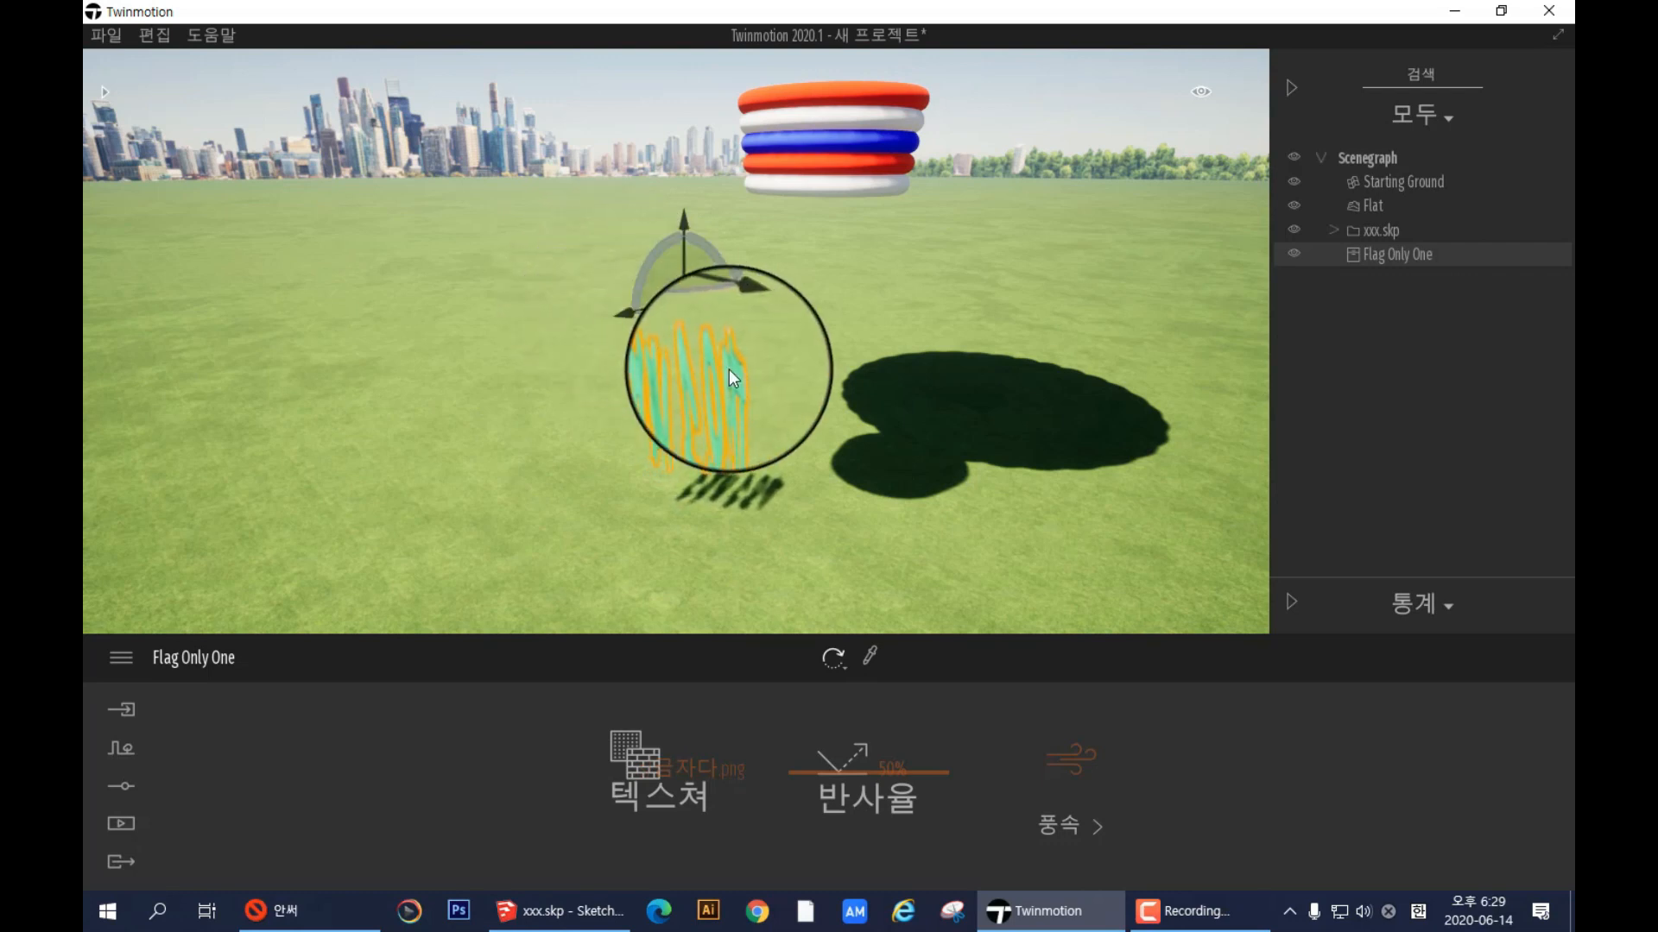
- Fine-tune the flag's rotation about the vertical axis and examine its lettering up close
{"action": "scroll", "coordinate": [732, 364], "scroll_direction": "up", "scroll_amount": 5}
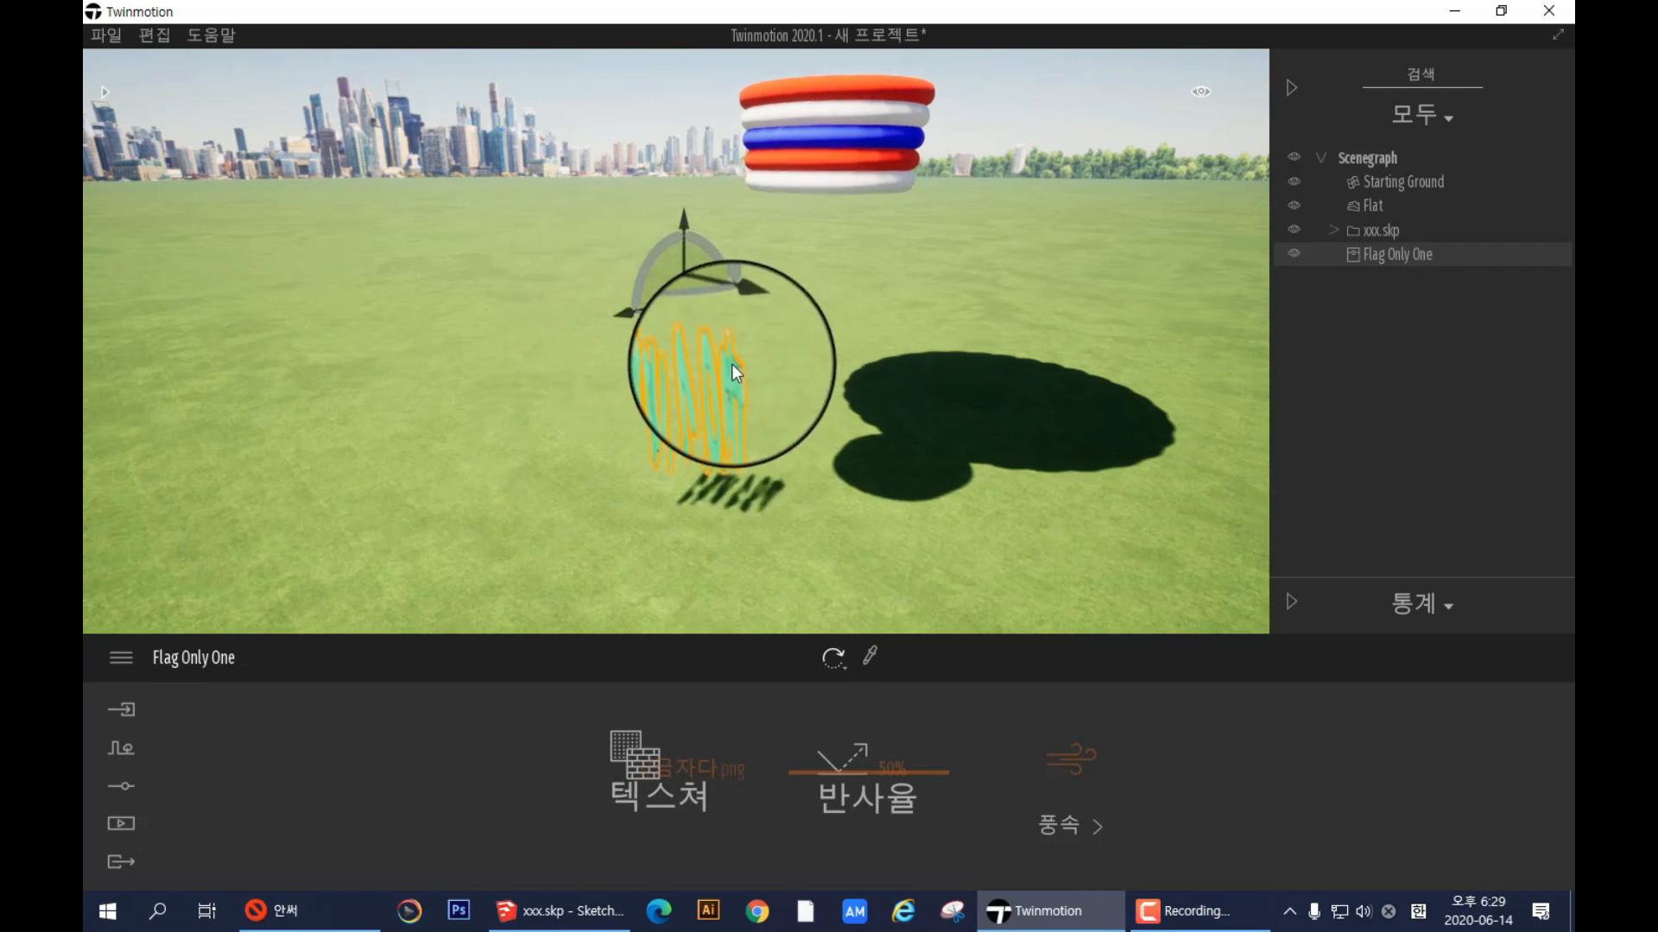
{"action": "scroll", "coordinate": [749, 395], "scroll_direction": "up", "scroll_amount": 3}
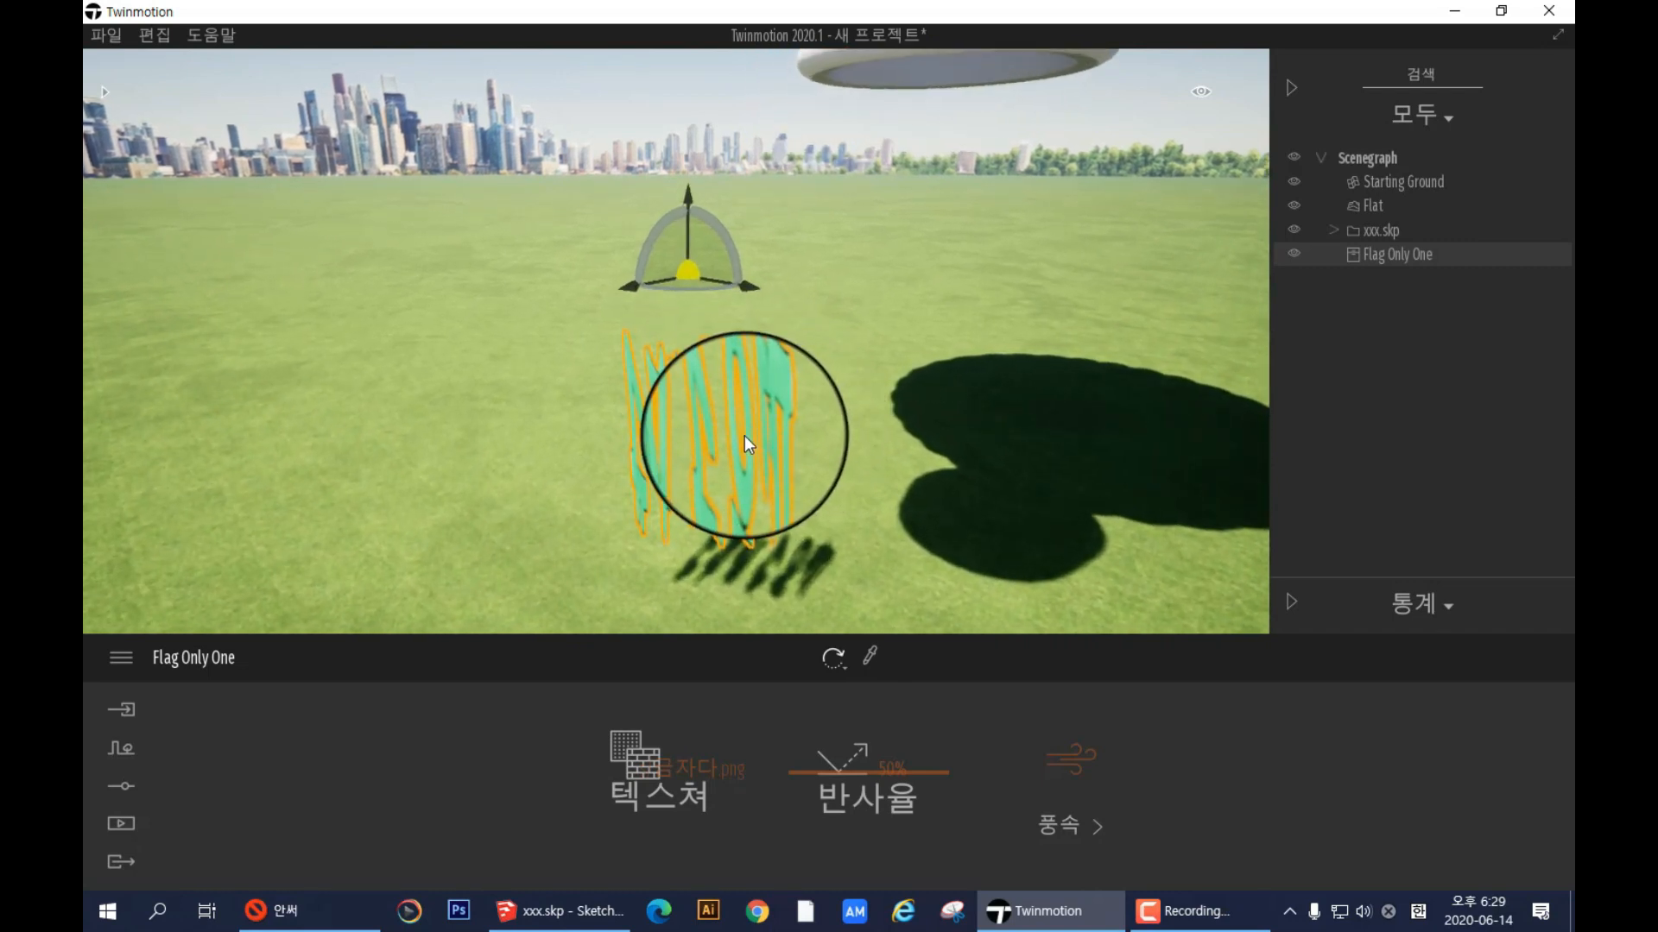
{"action": "left_click_drag", "start_coordinate": [651, 288], "coordinate": [927, 364]}
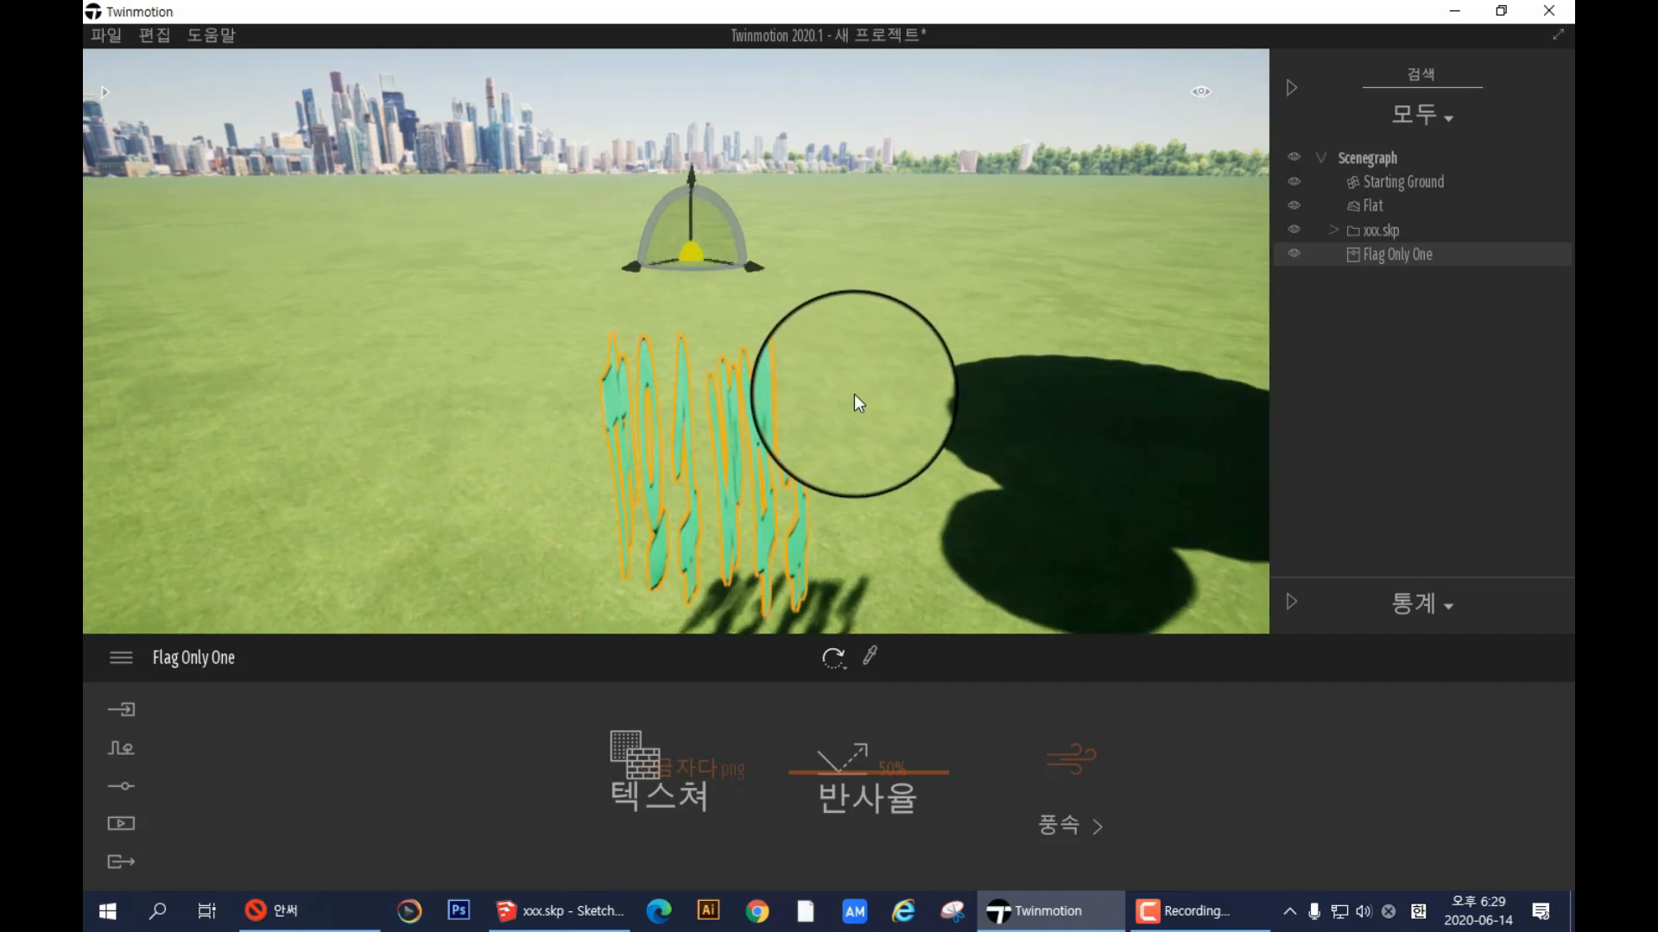
{"action": "scroll", "coordinate": [853, 393], "scroll_direction": "up", "scroll_amount": 3}
{"action": "mouse_move", "coordinate": [663, 255]}
{"action": "left_mouse_down"}
{"action": "mouse_move", "coordinate": [698, 275]}
{"action": "mouse_move", "coordinate": [649, 264]}
{"action": "left_mouse_up"}
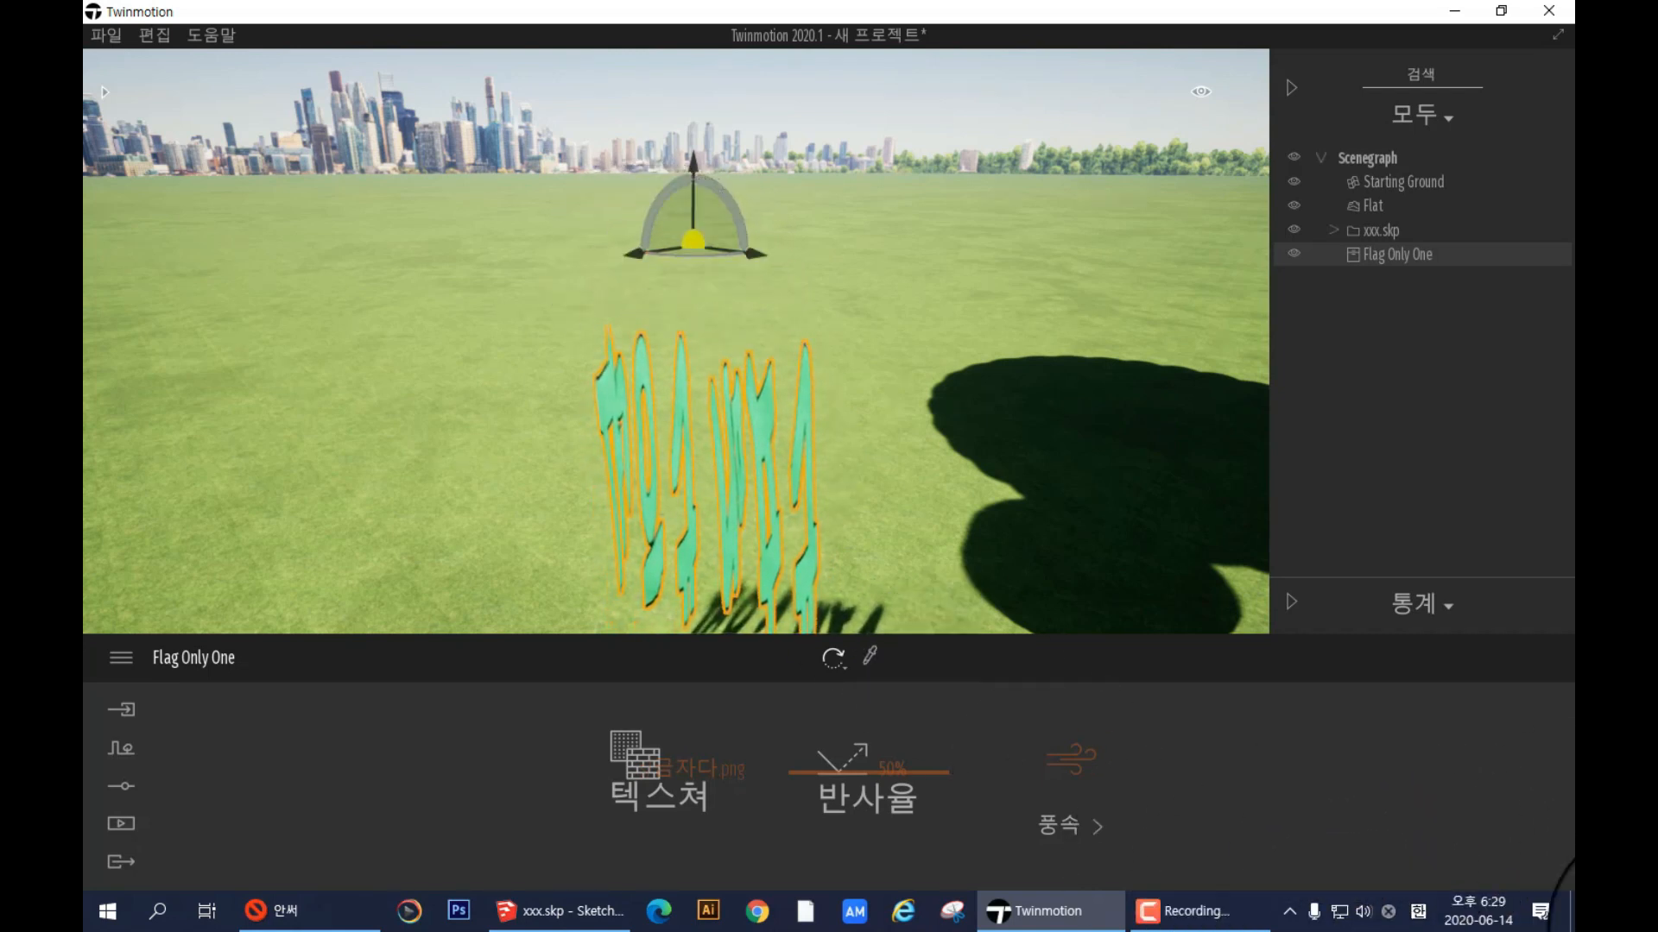
- Replace the flag's texture with 놀자.png from the Pictures (사진) folder
{"action": "right_click", "coordinate": [684, 767]}
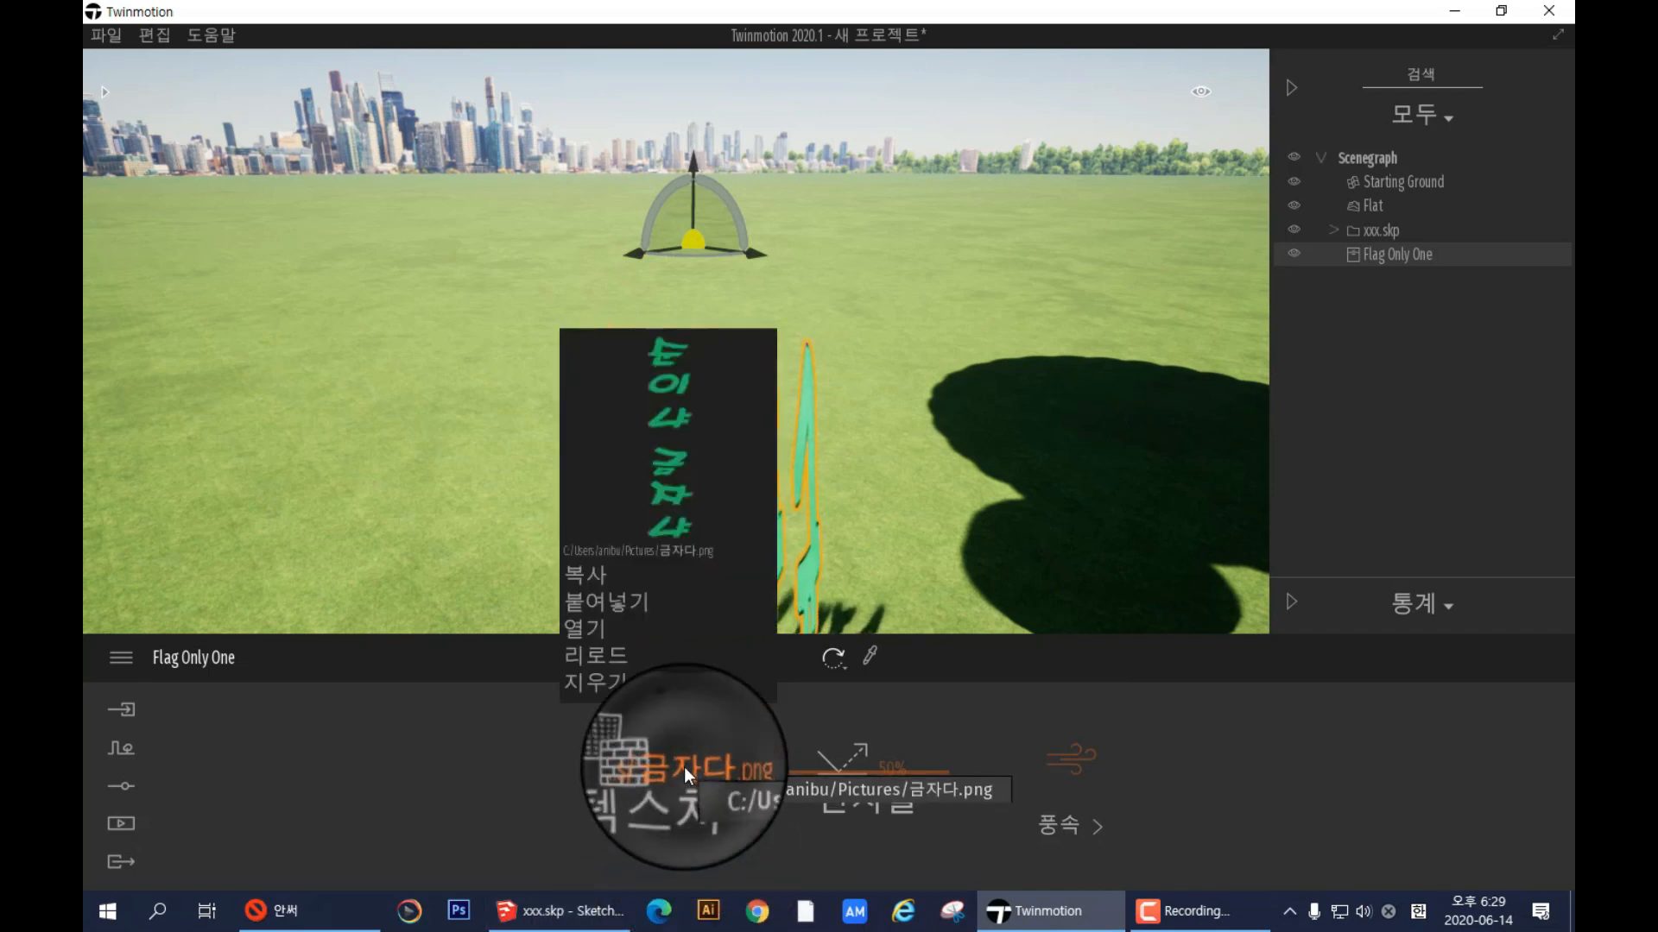
{"action": "left_click", "coordinate": [589, 623]}
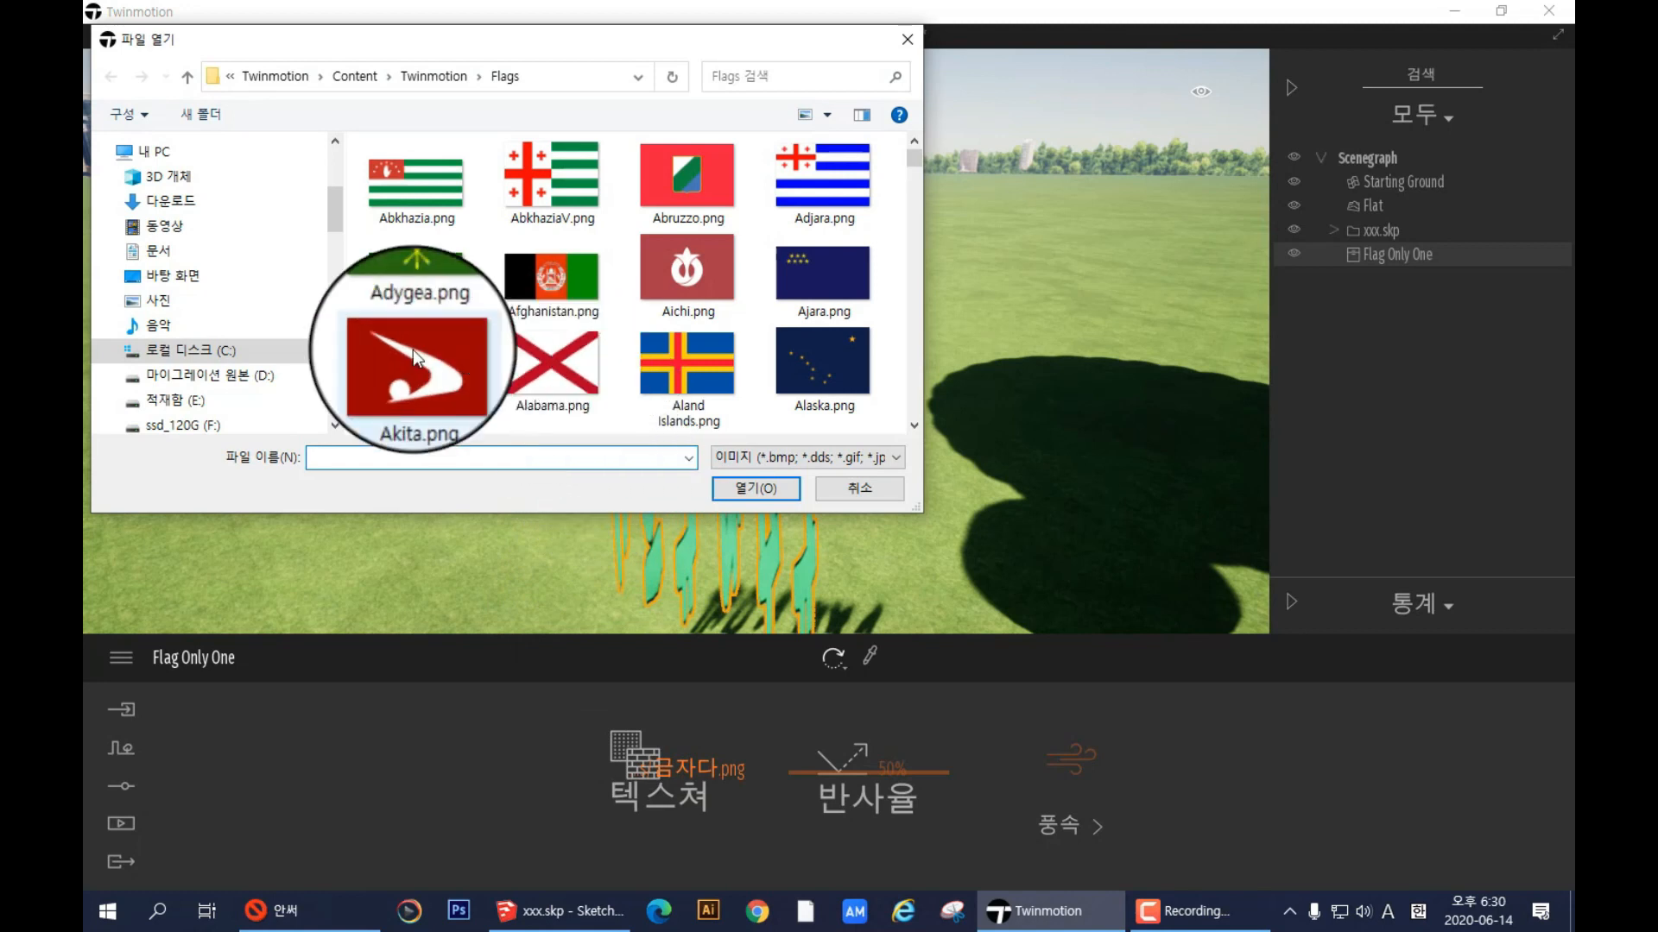
{"action": "left_click", "coordinate": [179, 294]}
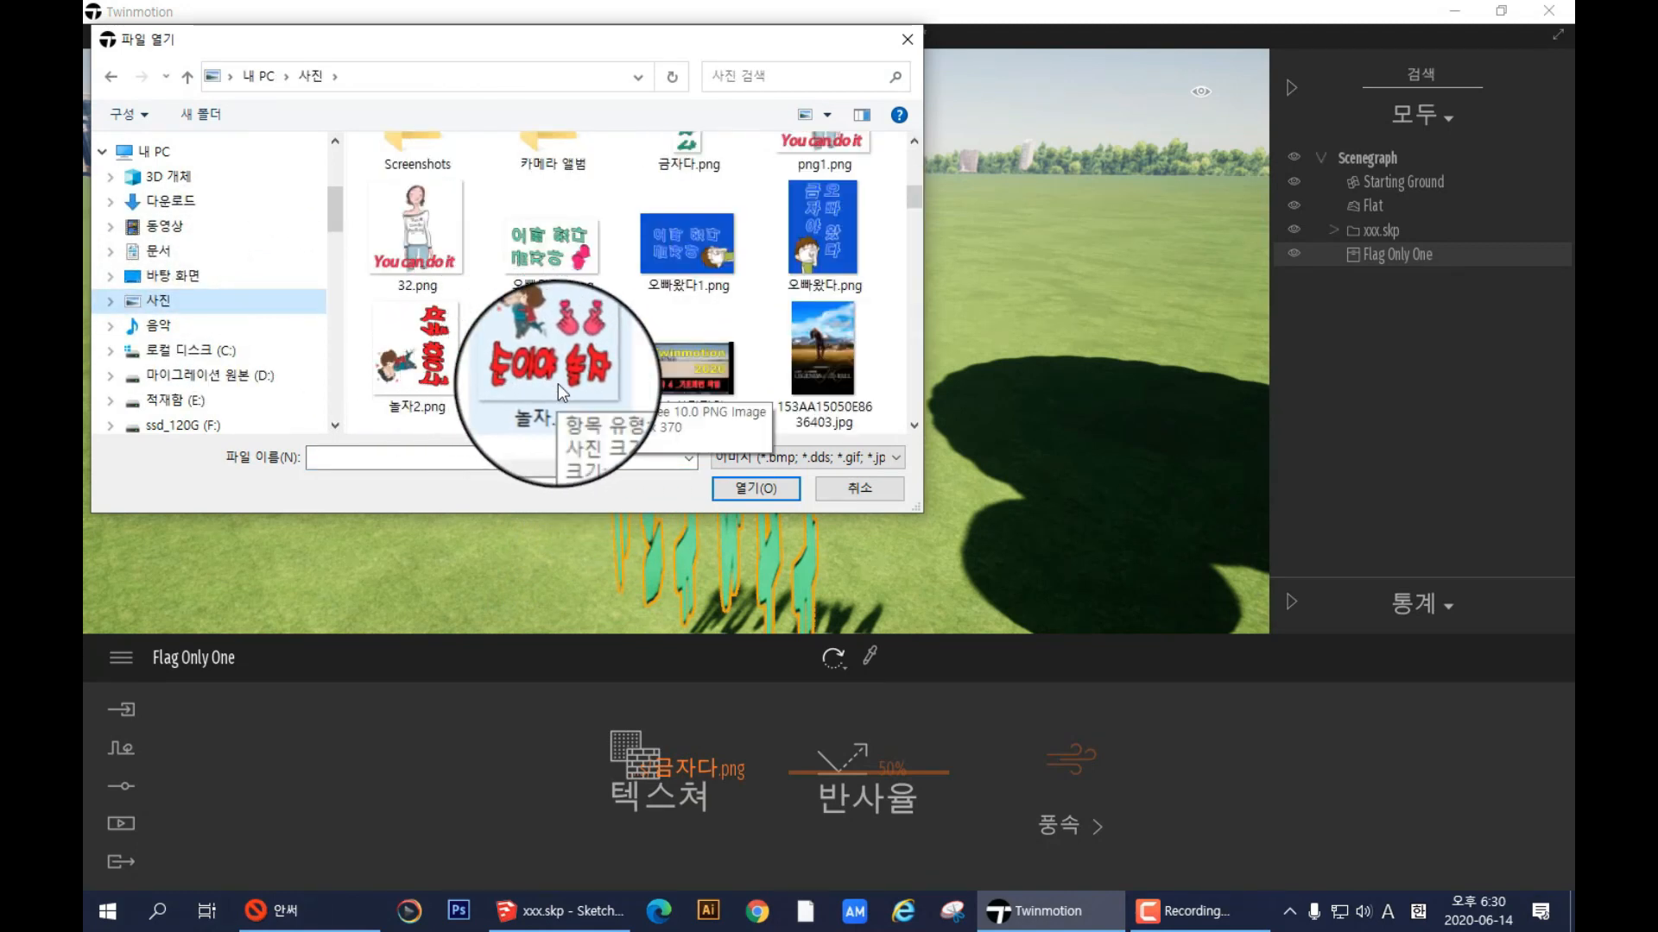
{"action": "left_click", "coordinate": [566, 380]}
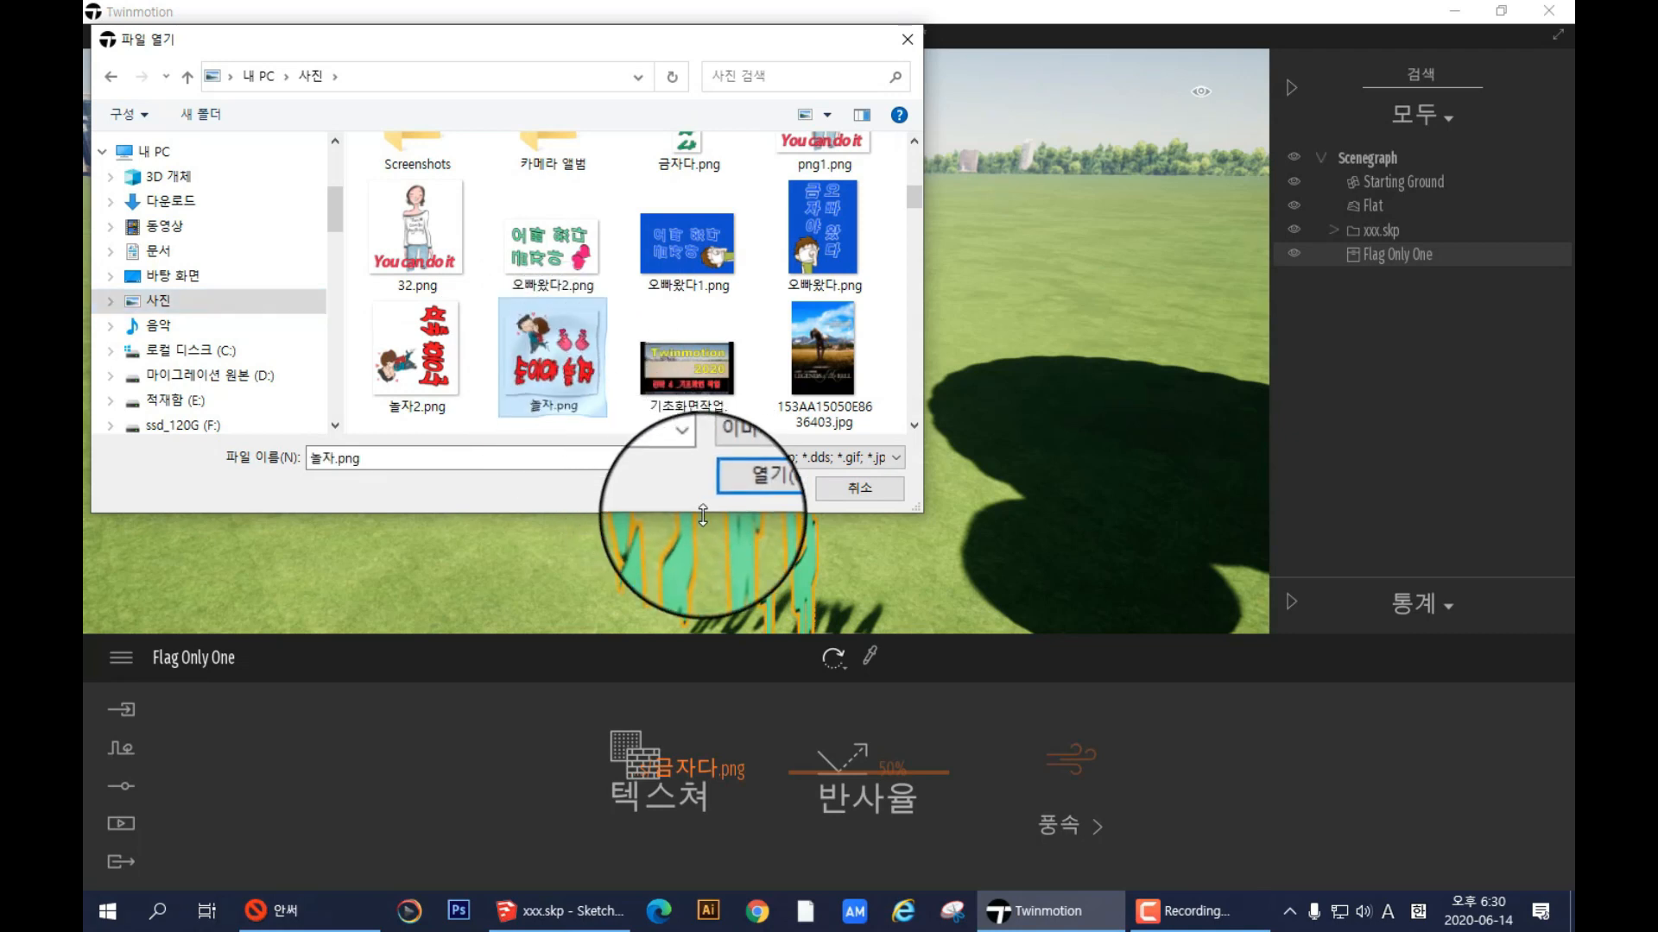
{"action": "left_click", "coordinate": [729, 493]}
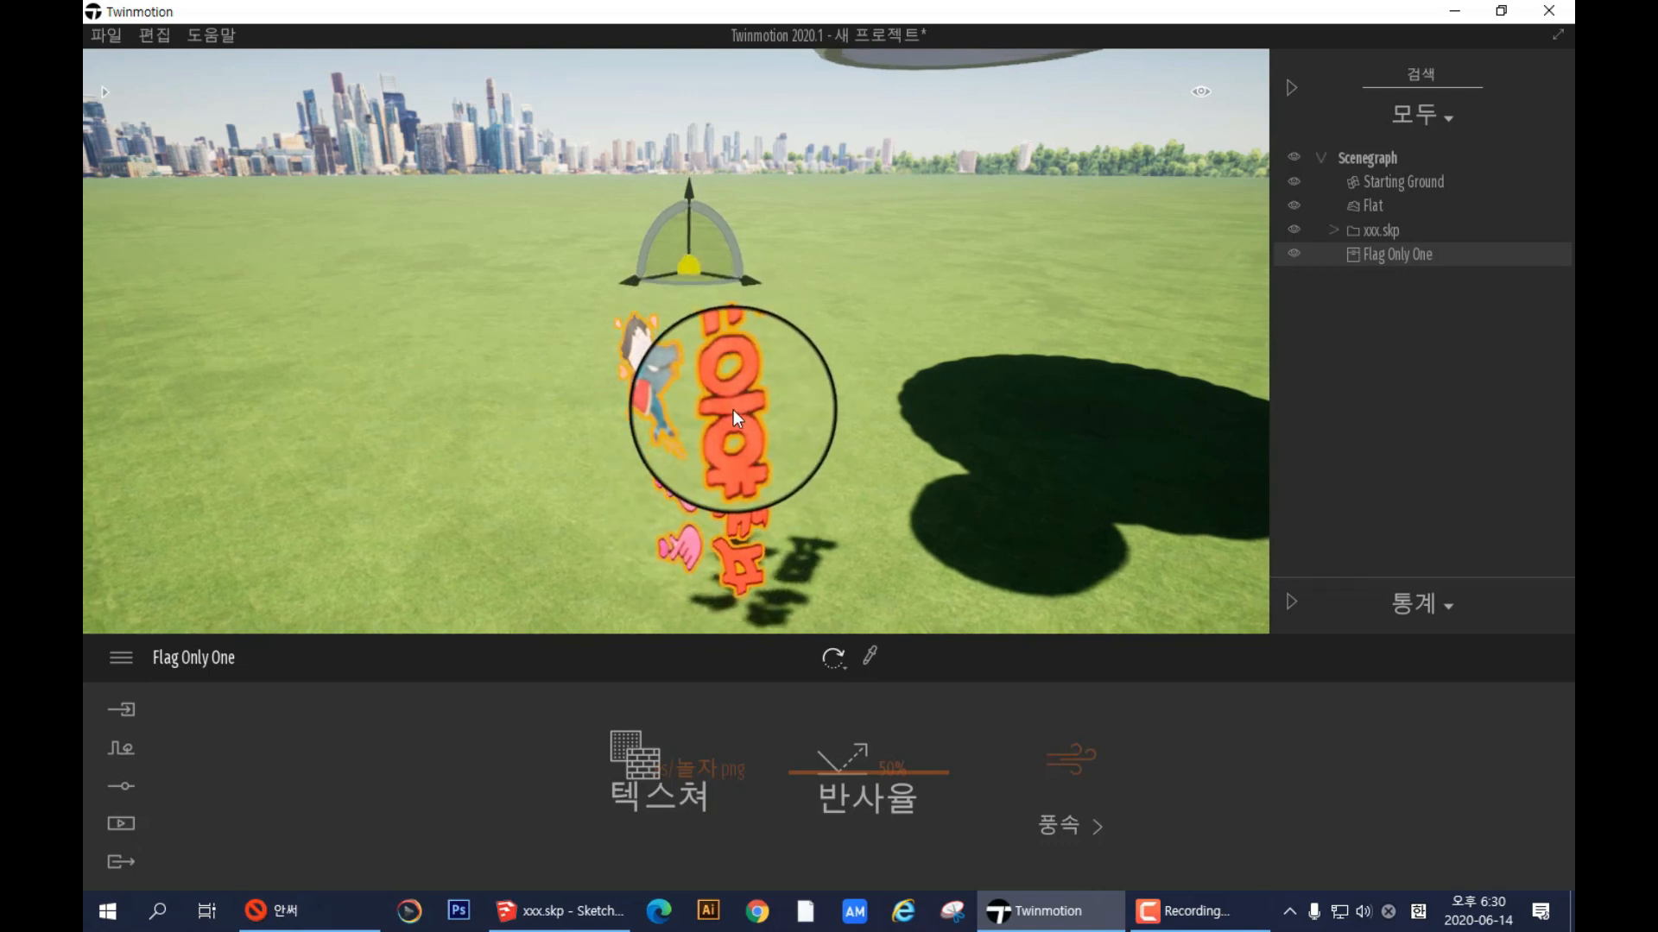
- Replace the flag's texture with 놀자2.png from the Pictures (사진) folder
{"action": "left_click", "coordinate": [706, 765]}
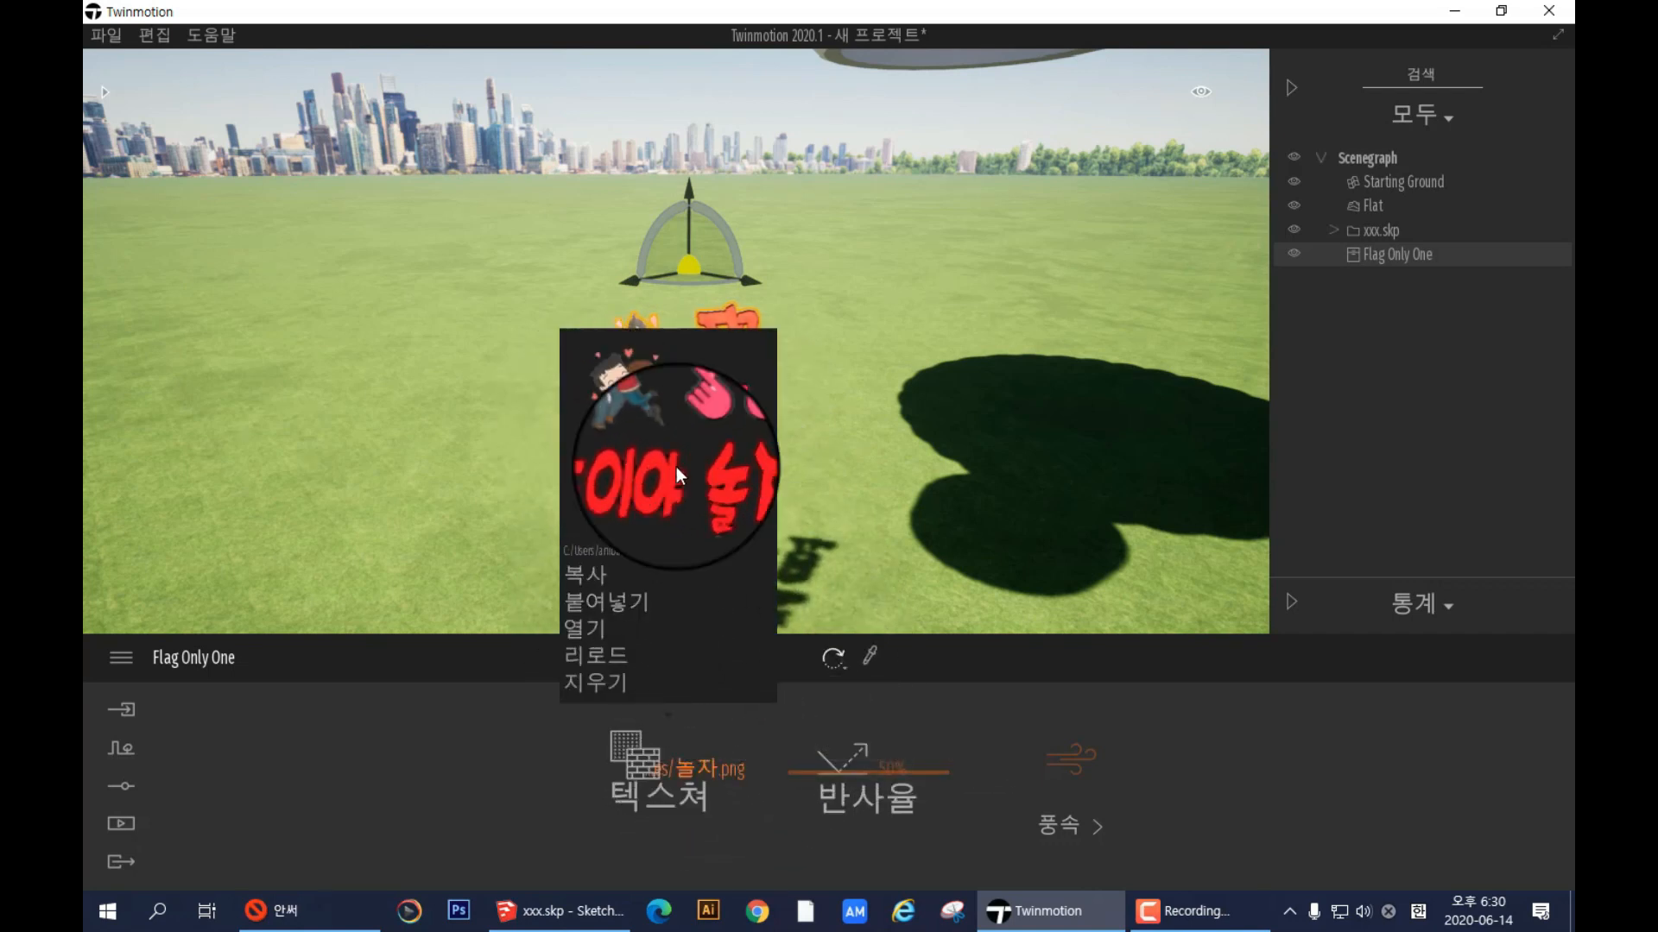
{"action": "left_click", "coordinate": [642, 594]}
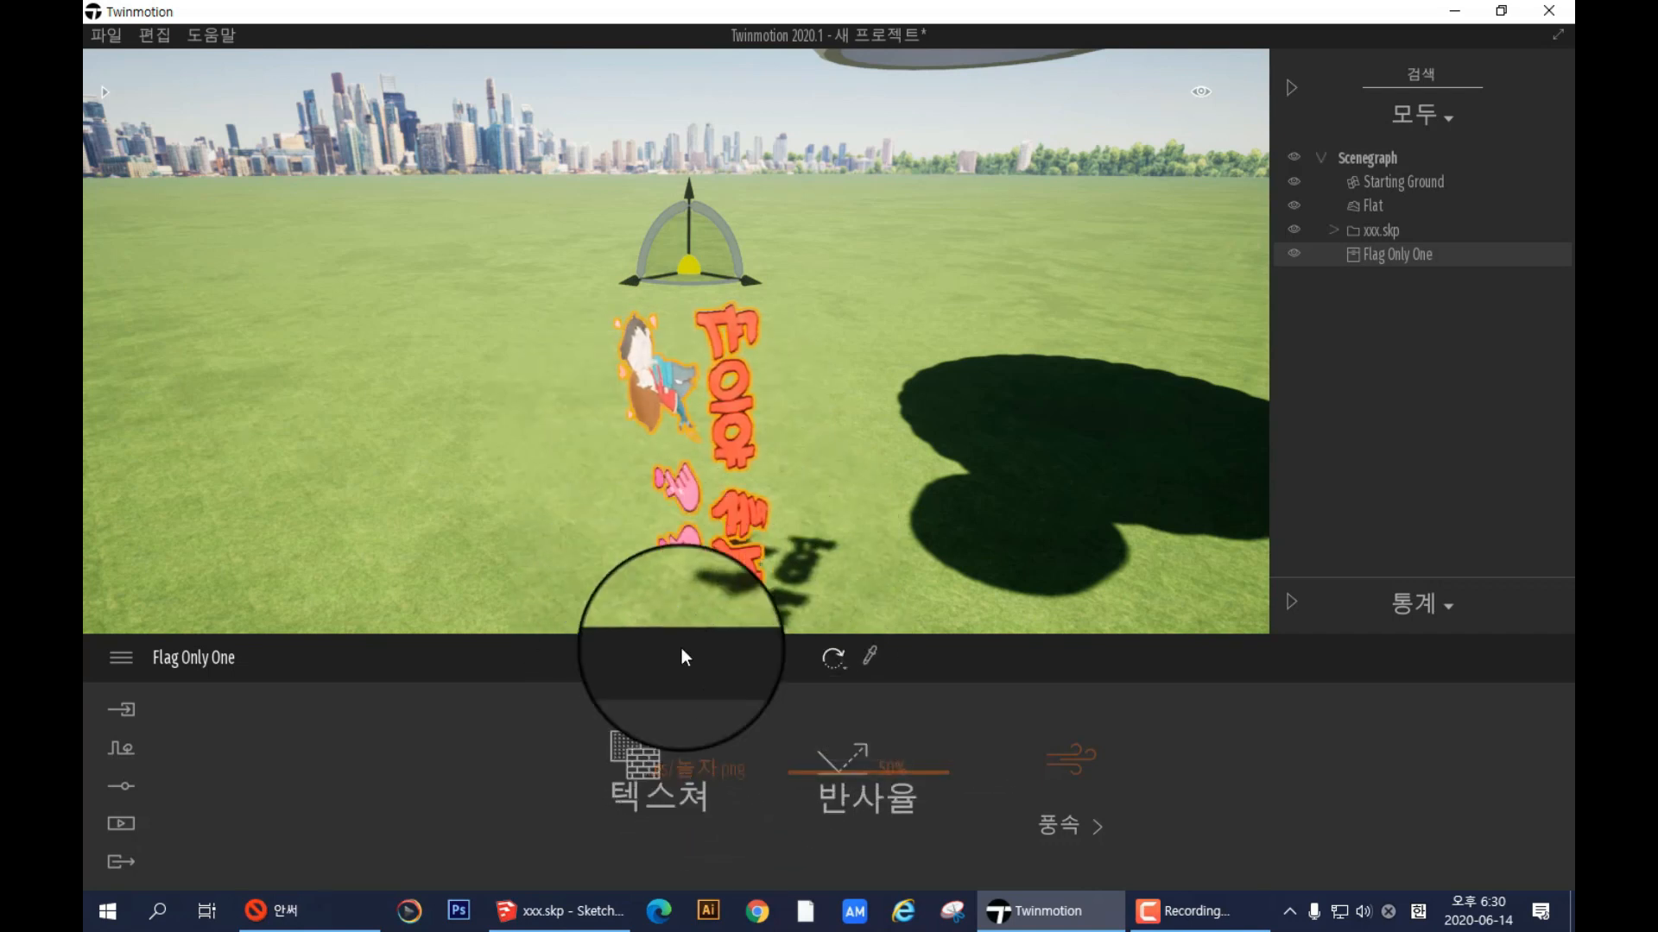
{"action": "left_click", "coordinate": [698, 769]}
{"action": "left_click", "coordinate": [592, 616]}
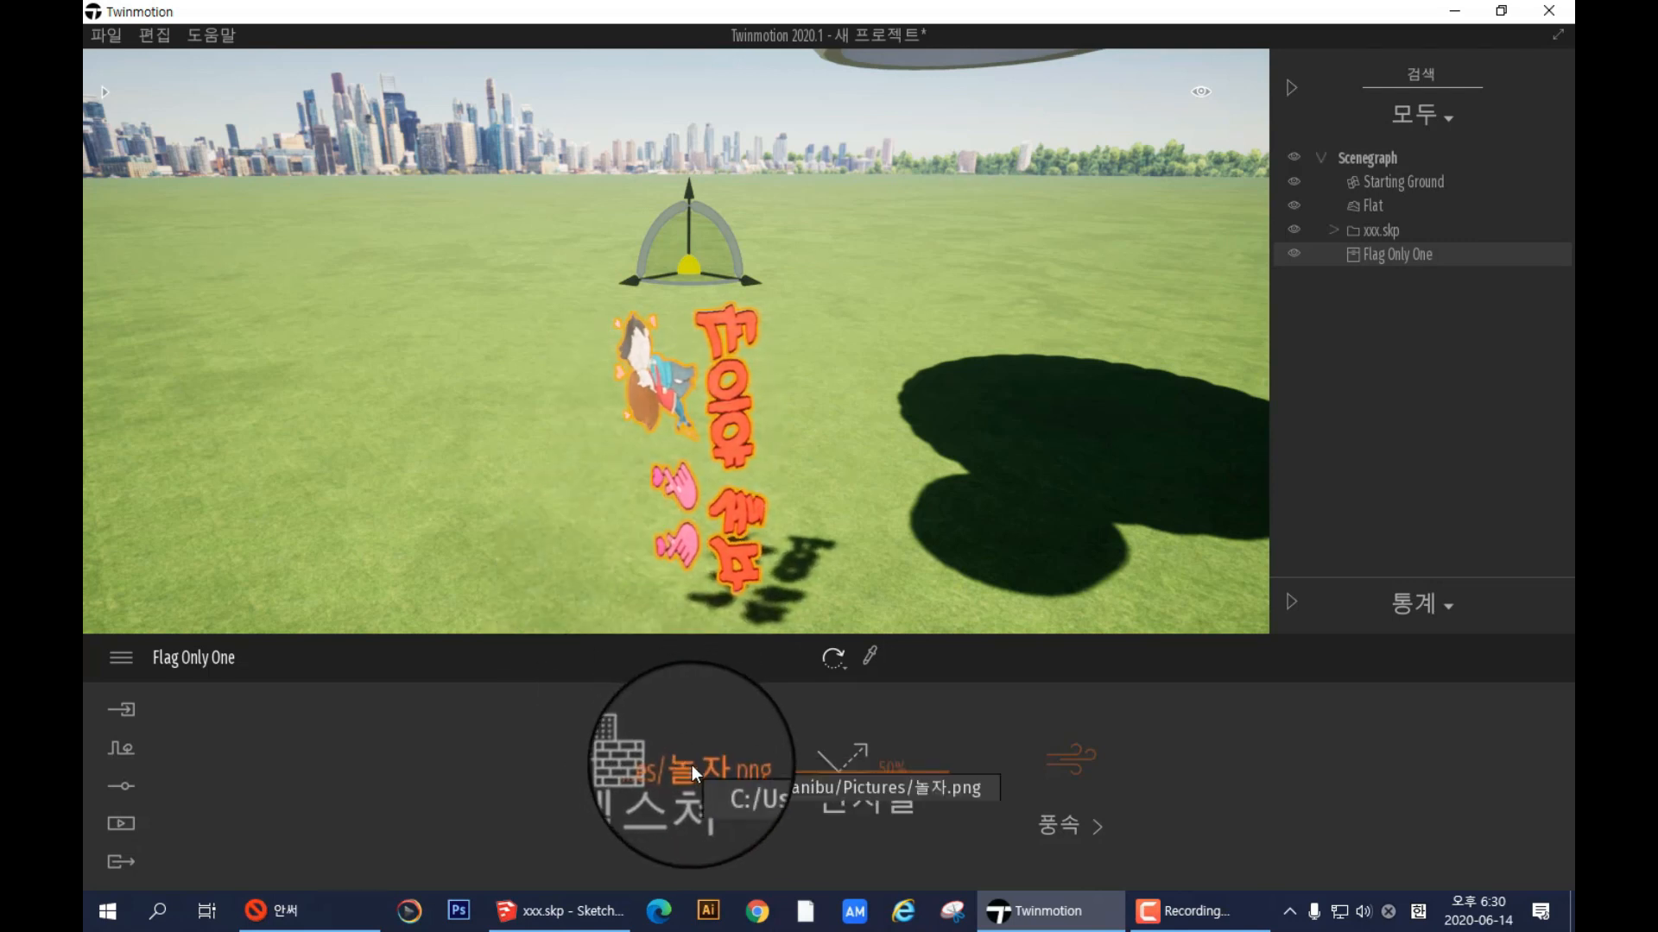
{"action": "left_click", "coordinate": [692, 765]}
{"action": "left_click", "coordinate": [599, 623]}
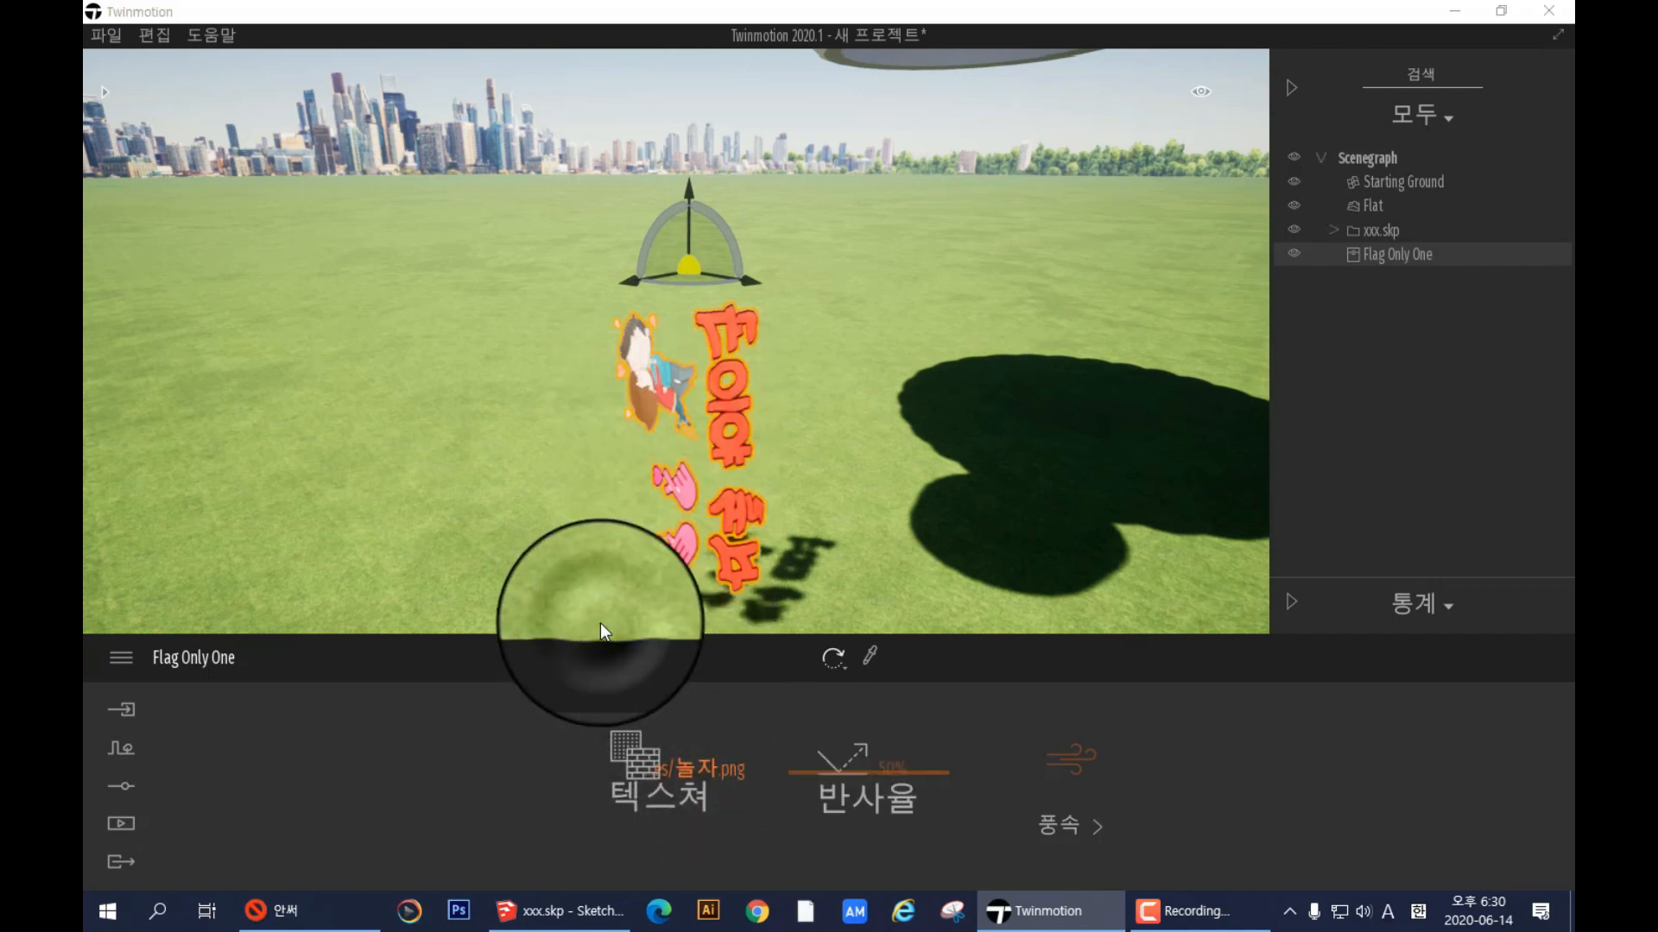
{"action": "scroll", "coordinate": [604, 338], "scroll_direction": "down", "scroll_amount": 5}
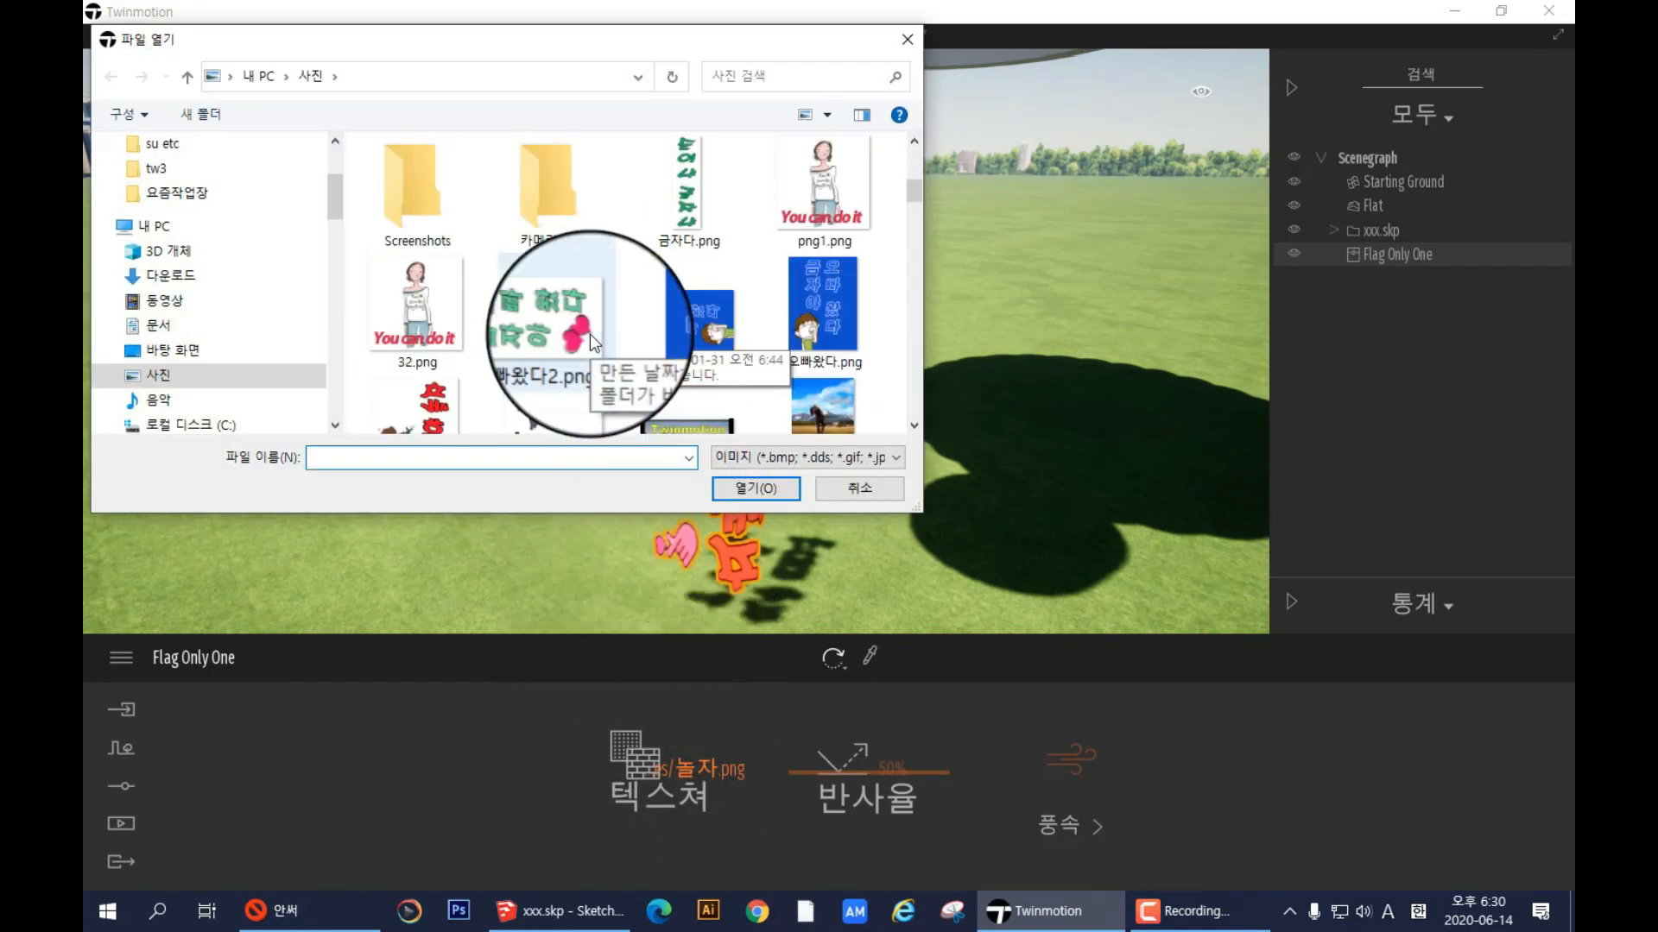
{"action": "left_click", "coordinate": [431, 366]}
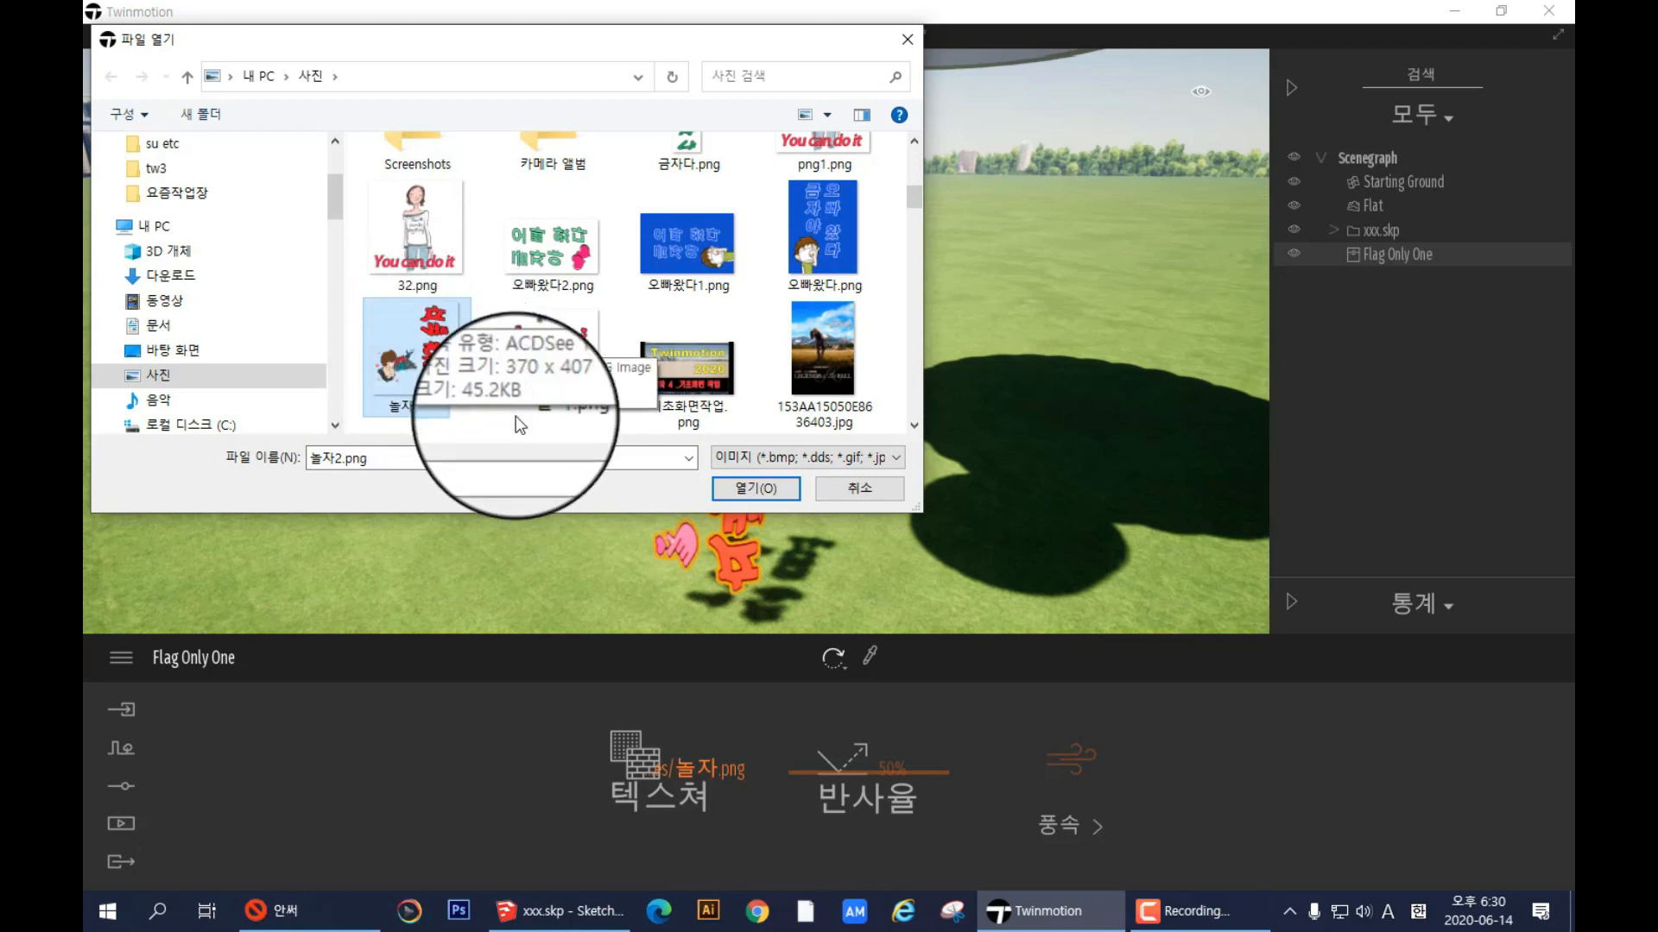
{"action": "left_click", "coordinate": [757, 489]}
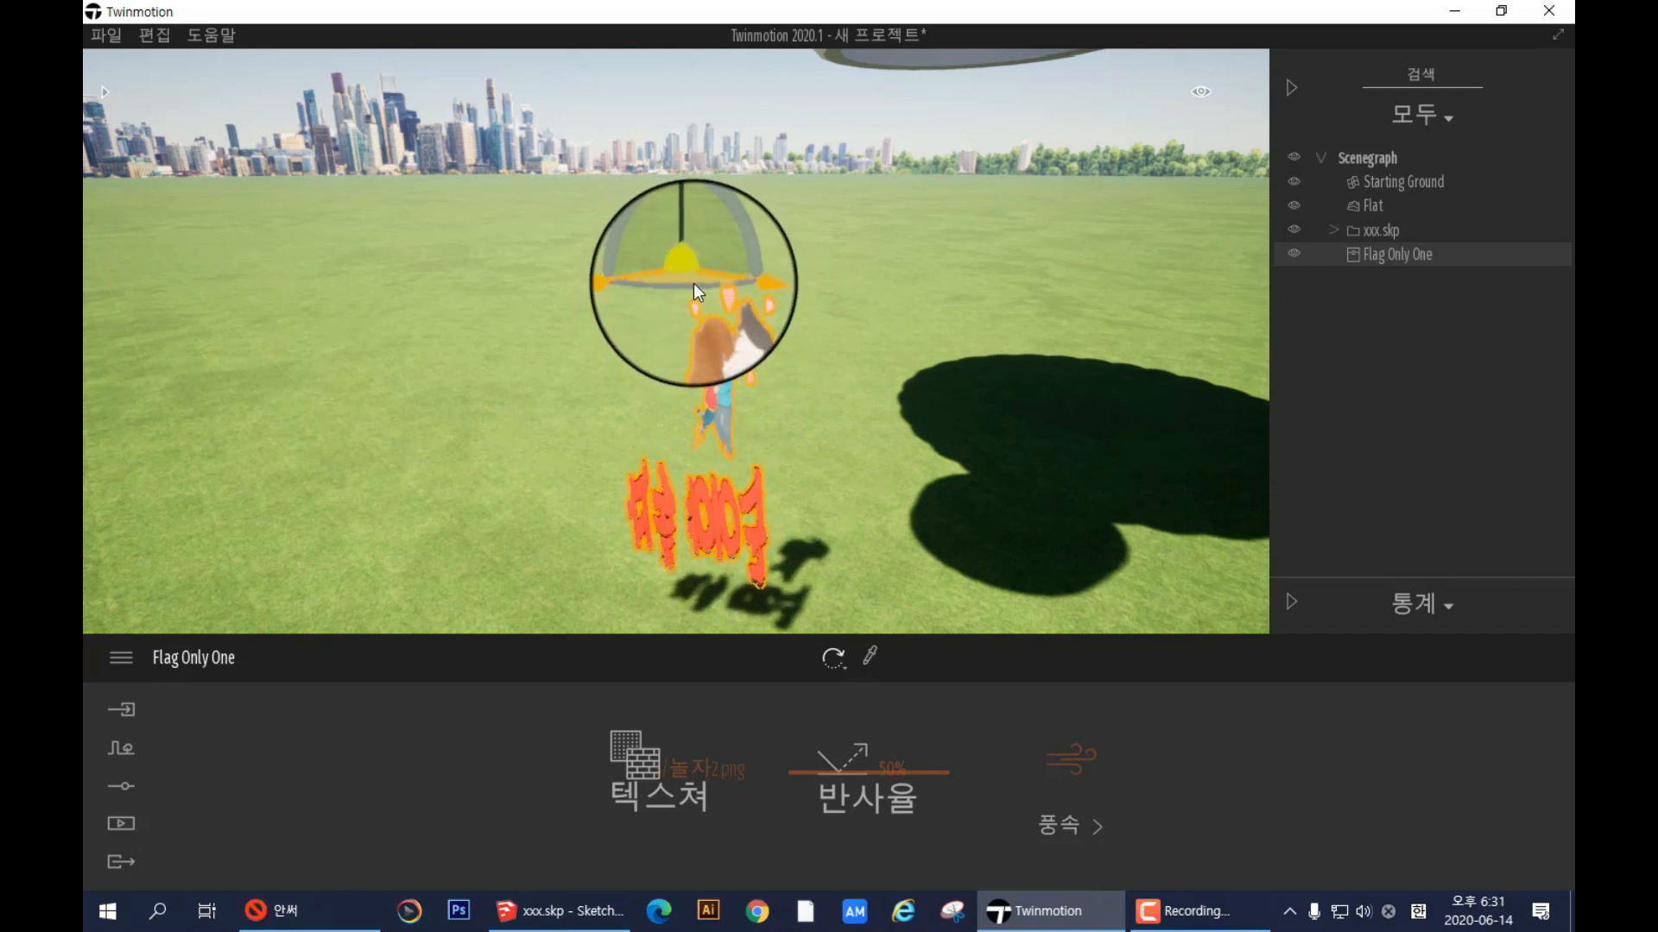
- Position the flag directly beneath the balloon's basket using the Move tool
{"action": "left_click", "coordinate": [831, 664]}
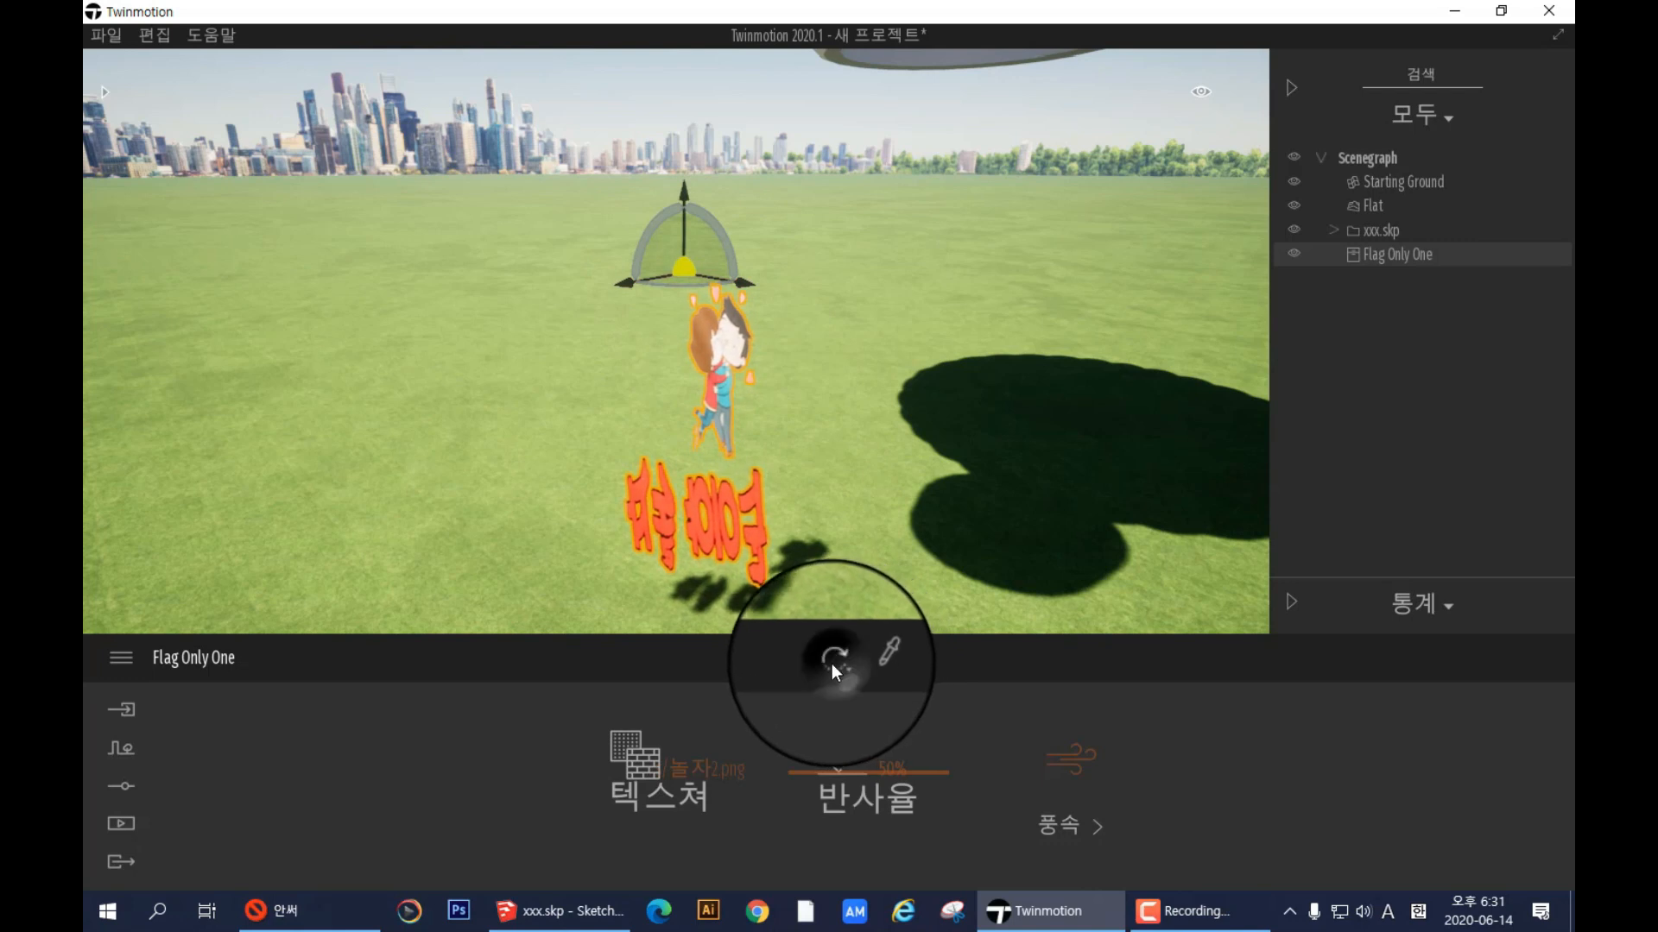
{"action": "left_click", "coordinate": [839, 618]}
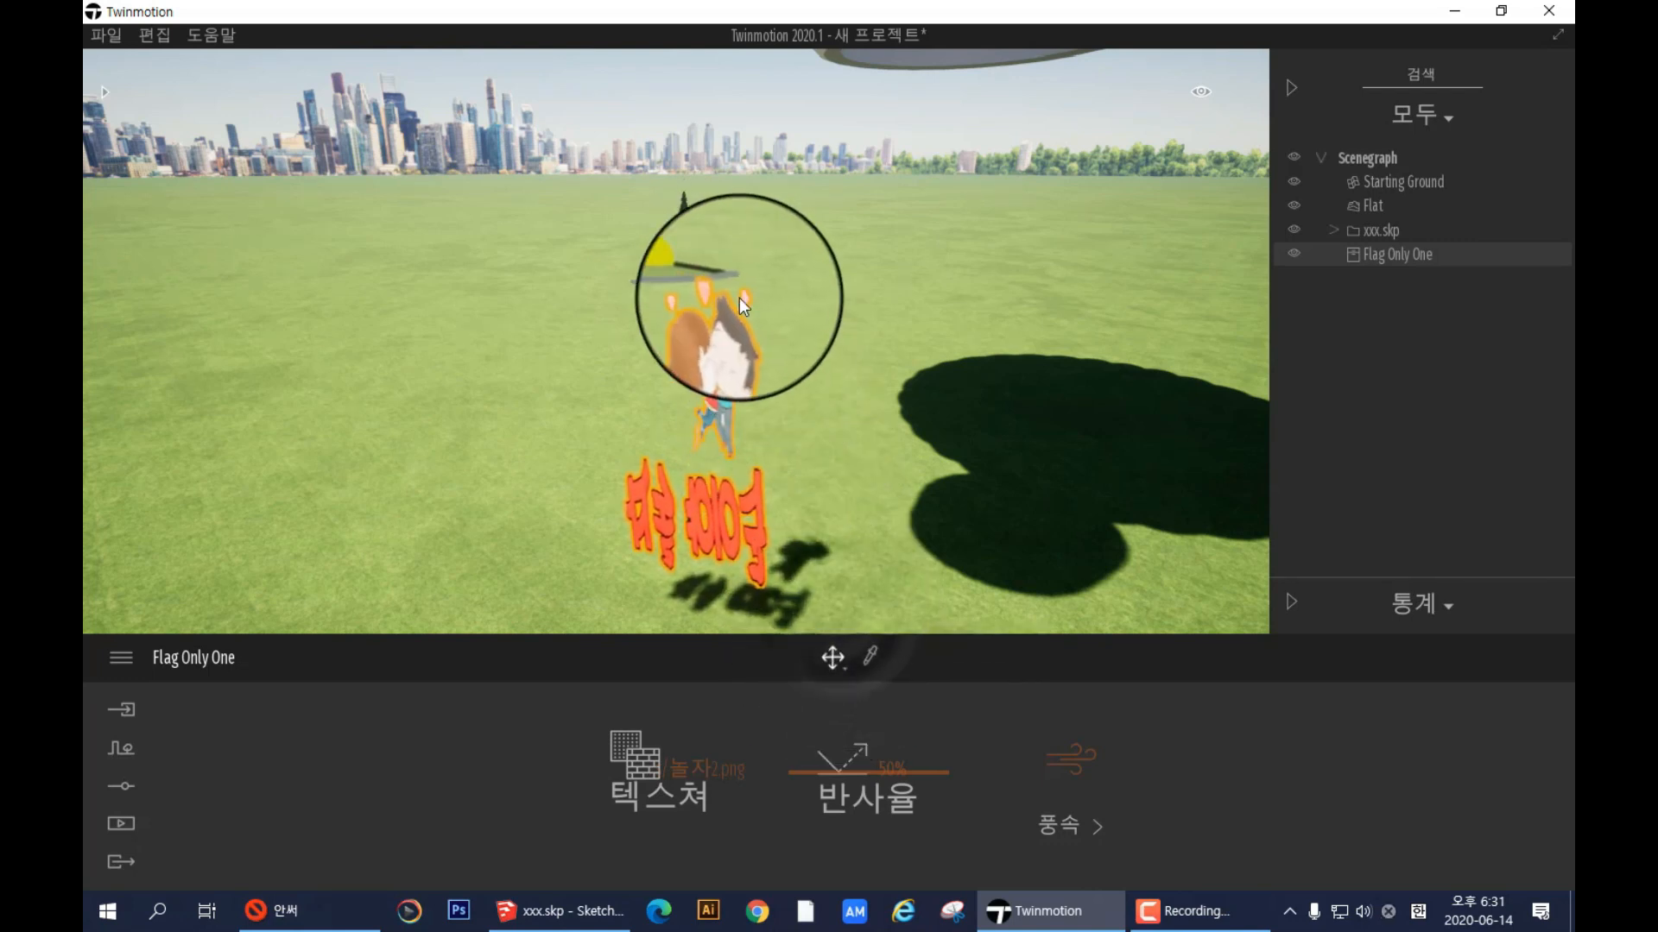
{"action": "mouse_move", "coordinate": [699, 283]}
{"action": "left_mouse_down"}
{"action": "mouse_move", "coordinate": [663, 282]}
{"action": "mouse_move", "coordinate": [738, 299]}
{"action": "mouse_move", "coordinate": [705, 304]}
{"action": "left_mouse_up"}
{"action": "right_click_drag", "start_coordinate": [814, 300], "coordinate": [696, 228]}
{"action": "left_click_drag", "start_coordinate": [696, 228], "coordinate": [467, 189]}
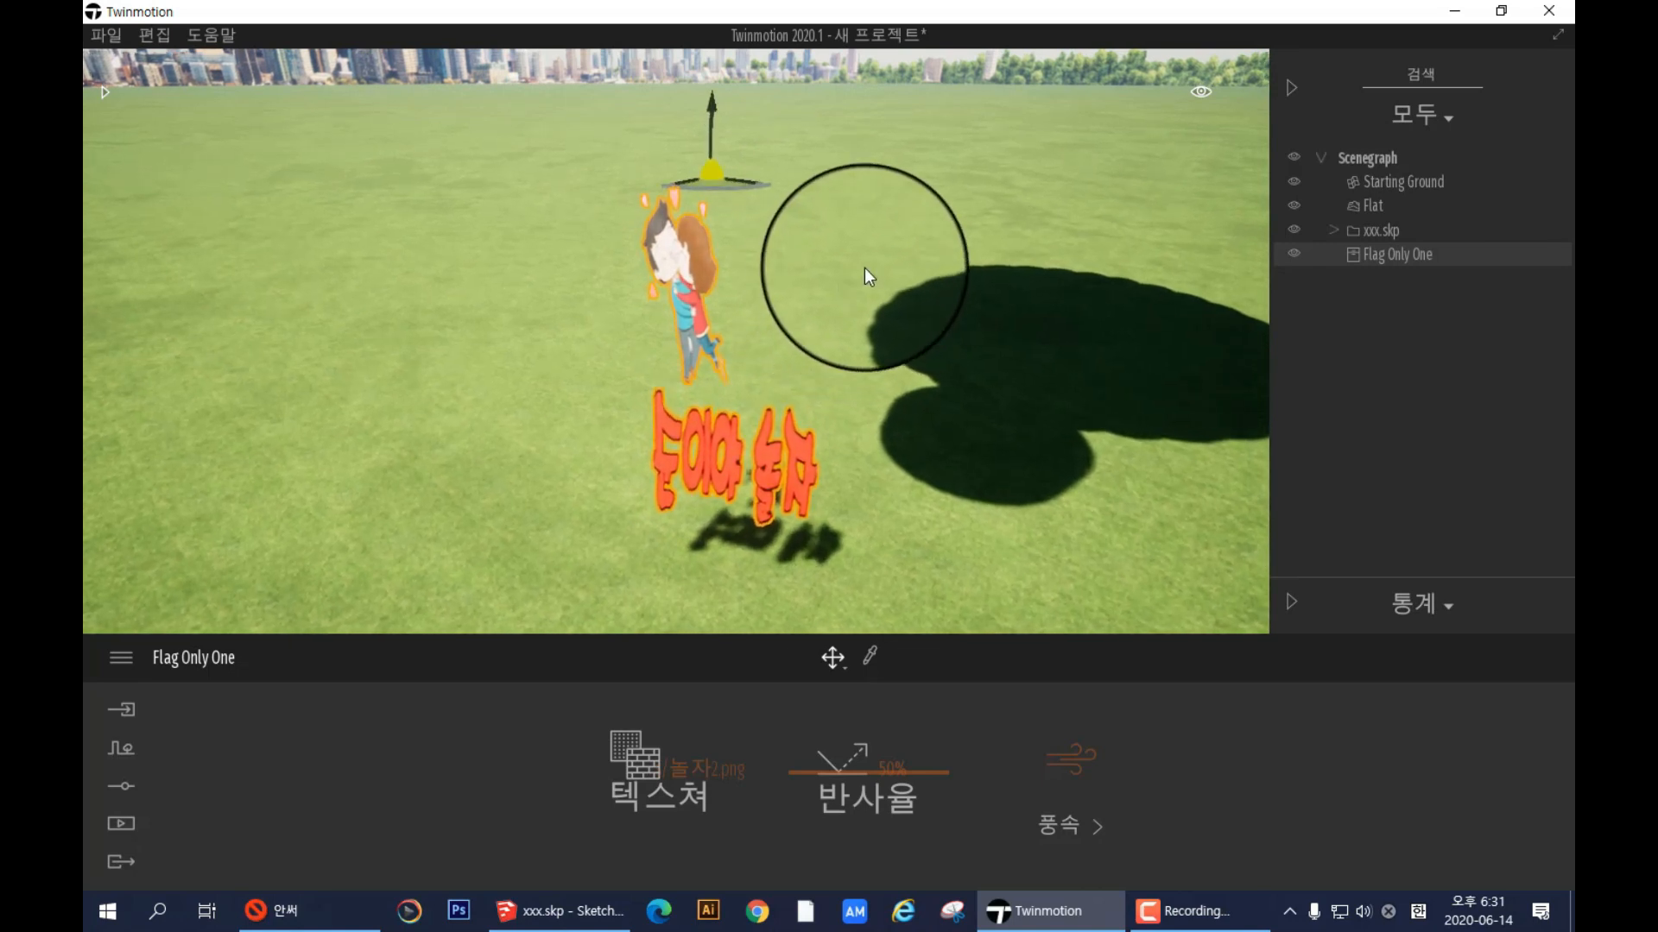
{"action": "left_click", "coordinate": [827, 657]}
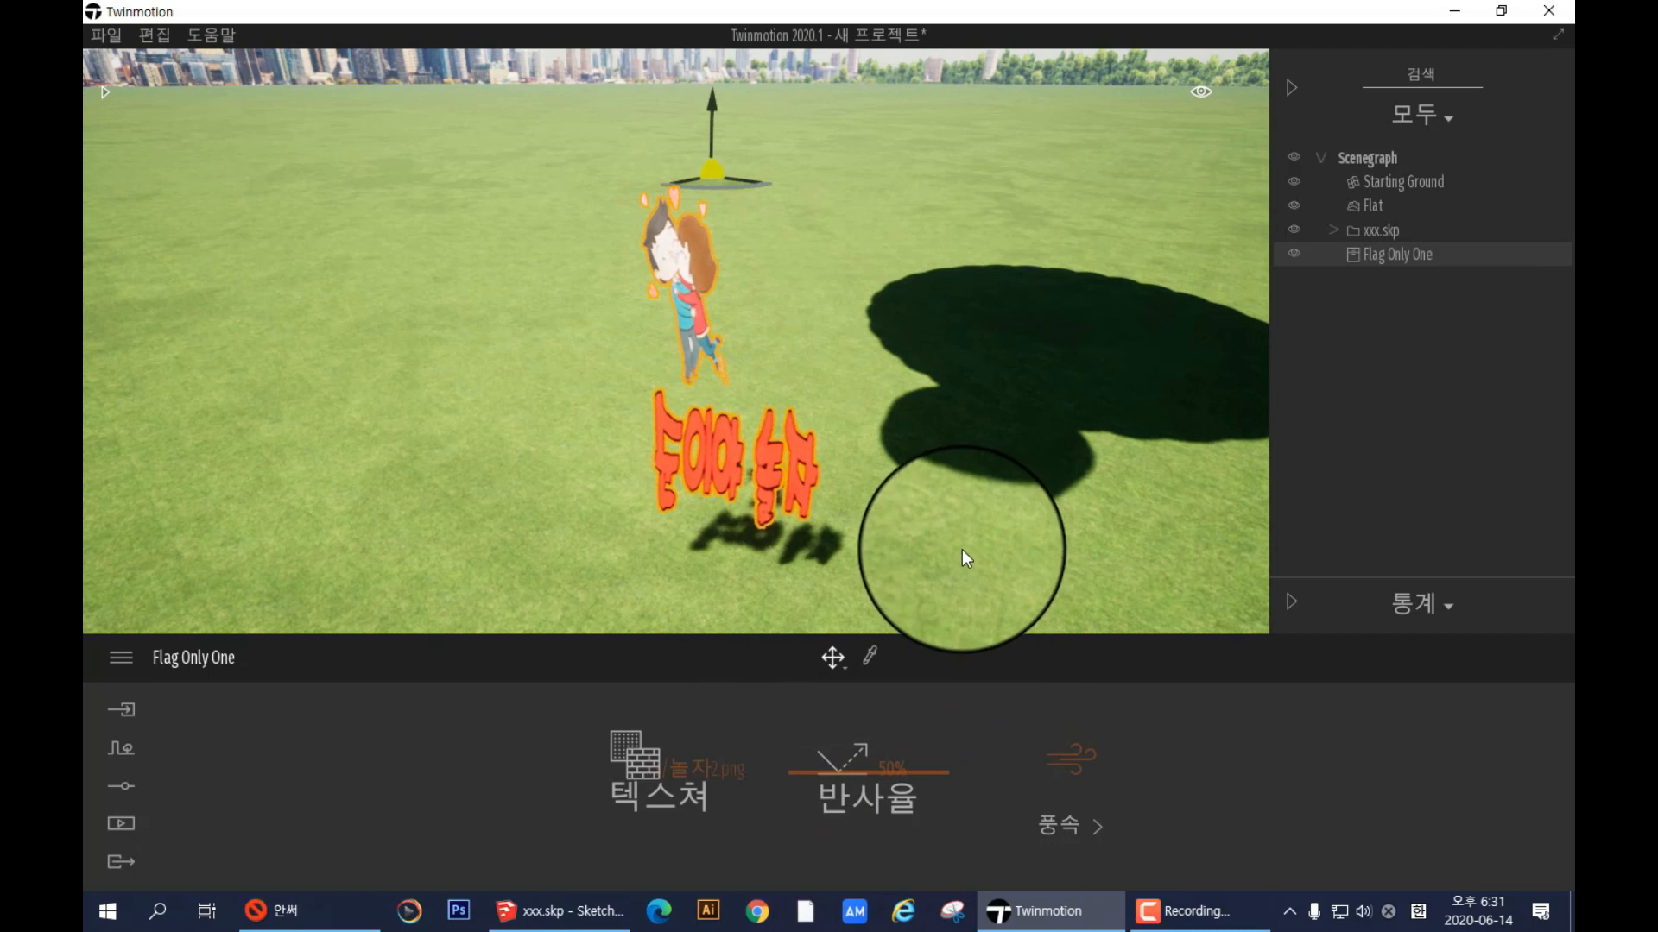
{"action": "scroll", "coordinate": [889, 570], "scroll_direction": "down", "scroll_amount": 2}
{"action": "scroll", "coordinate": [895, 545], "scroll_direction": "down", "scroll_amount": 3}
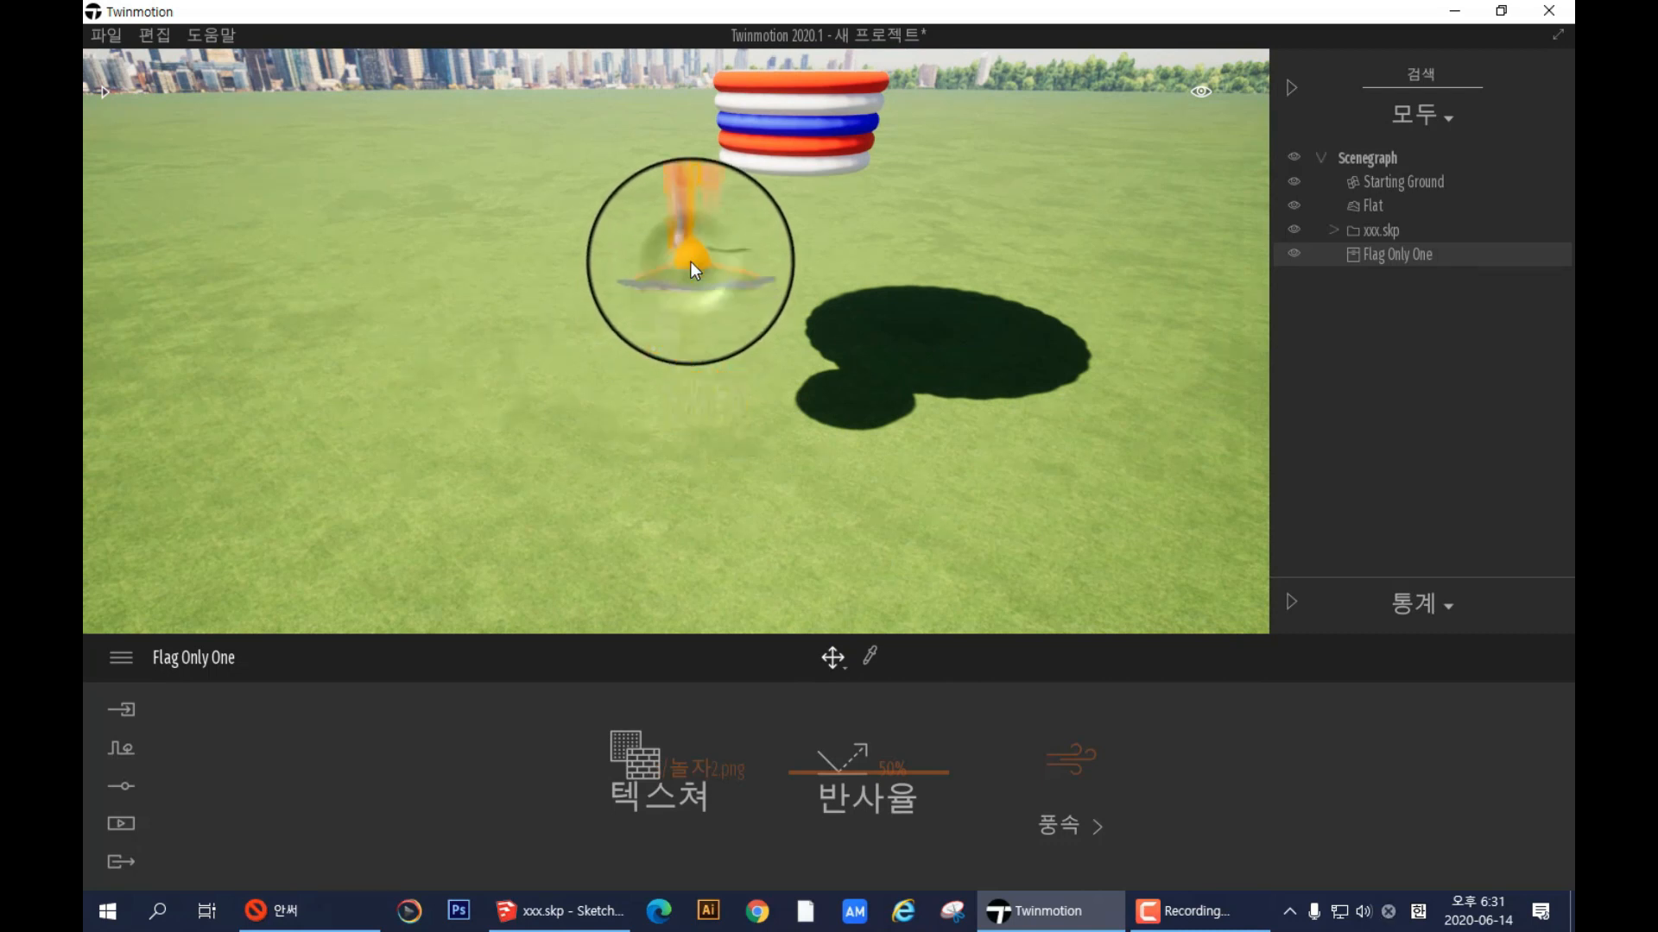
{"action": "left_click_drag", "start_coordinate": [708, 254], "coordinate": [808, 158]}
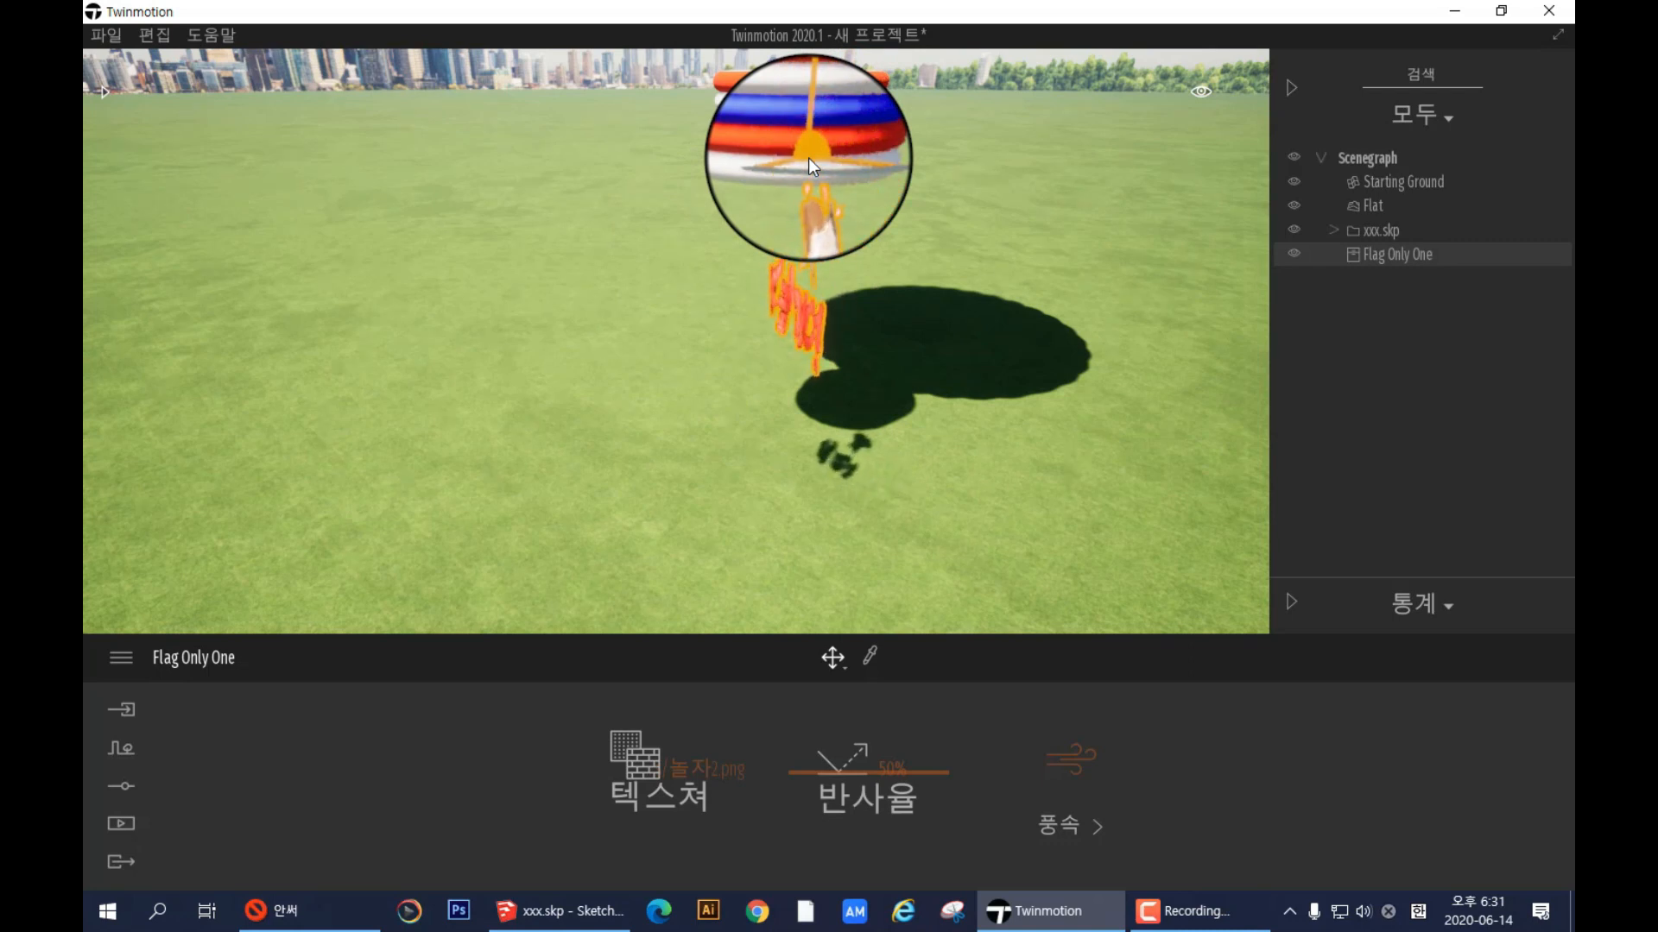
{"action": "left_click_drag", "start_coordinate": [808, 159], "coordinate": [801, 159]}
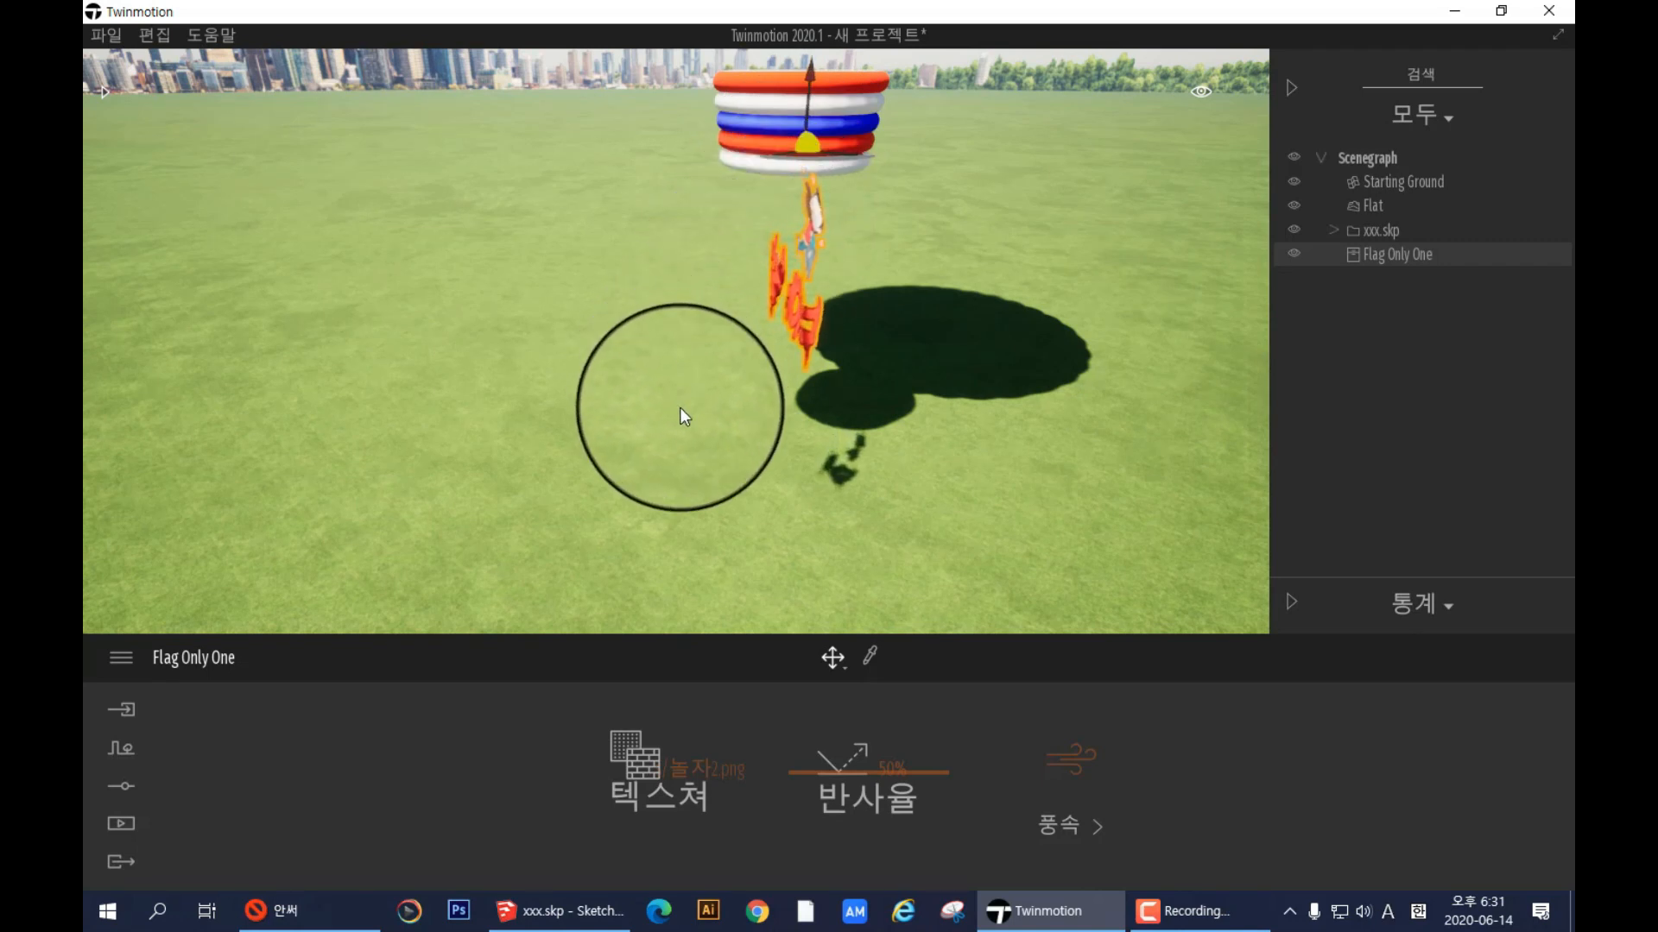
- Set the wind speed (풍속) to 0.00 and the wind direction (방향) to 0° for the flag
{"action": "left_click", "coordinate": [1070, 767]}
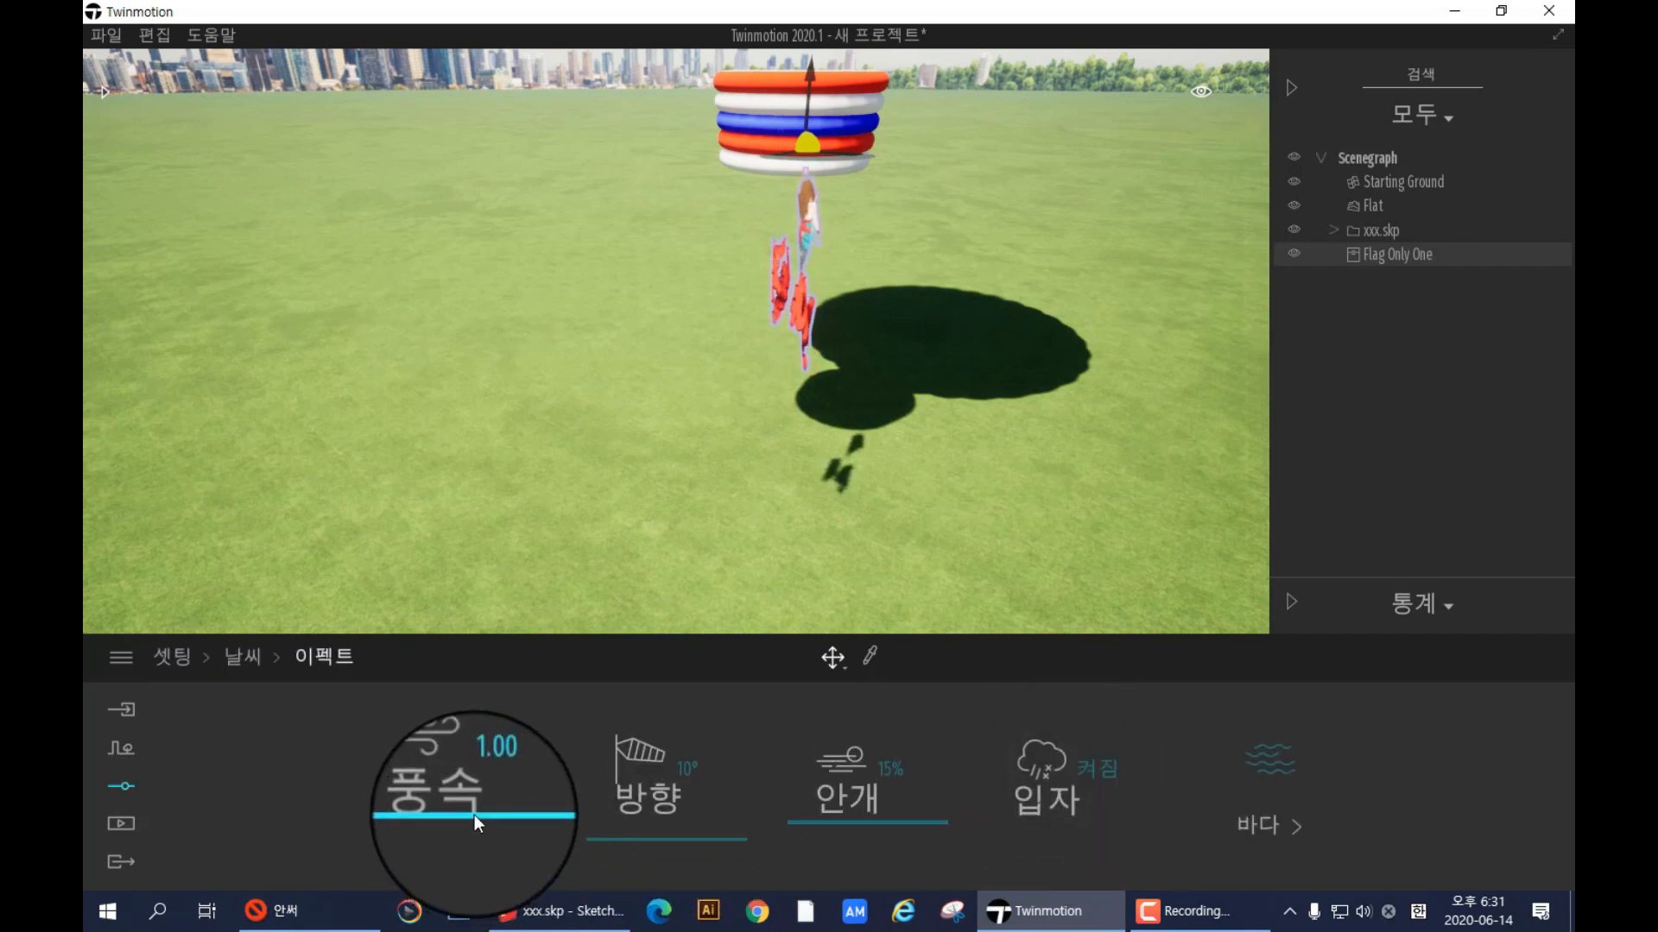
{"action": "left_click_drag", "start_coordinate": [473, 817], "coordinate": [476, 866]}
{"action": "left_click_drag", "start_coordinate": [675, 842], "coordinate": [676, 863]}
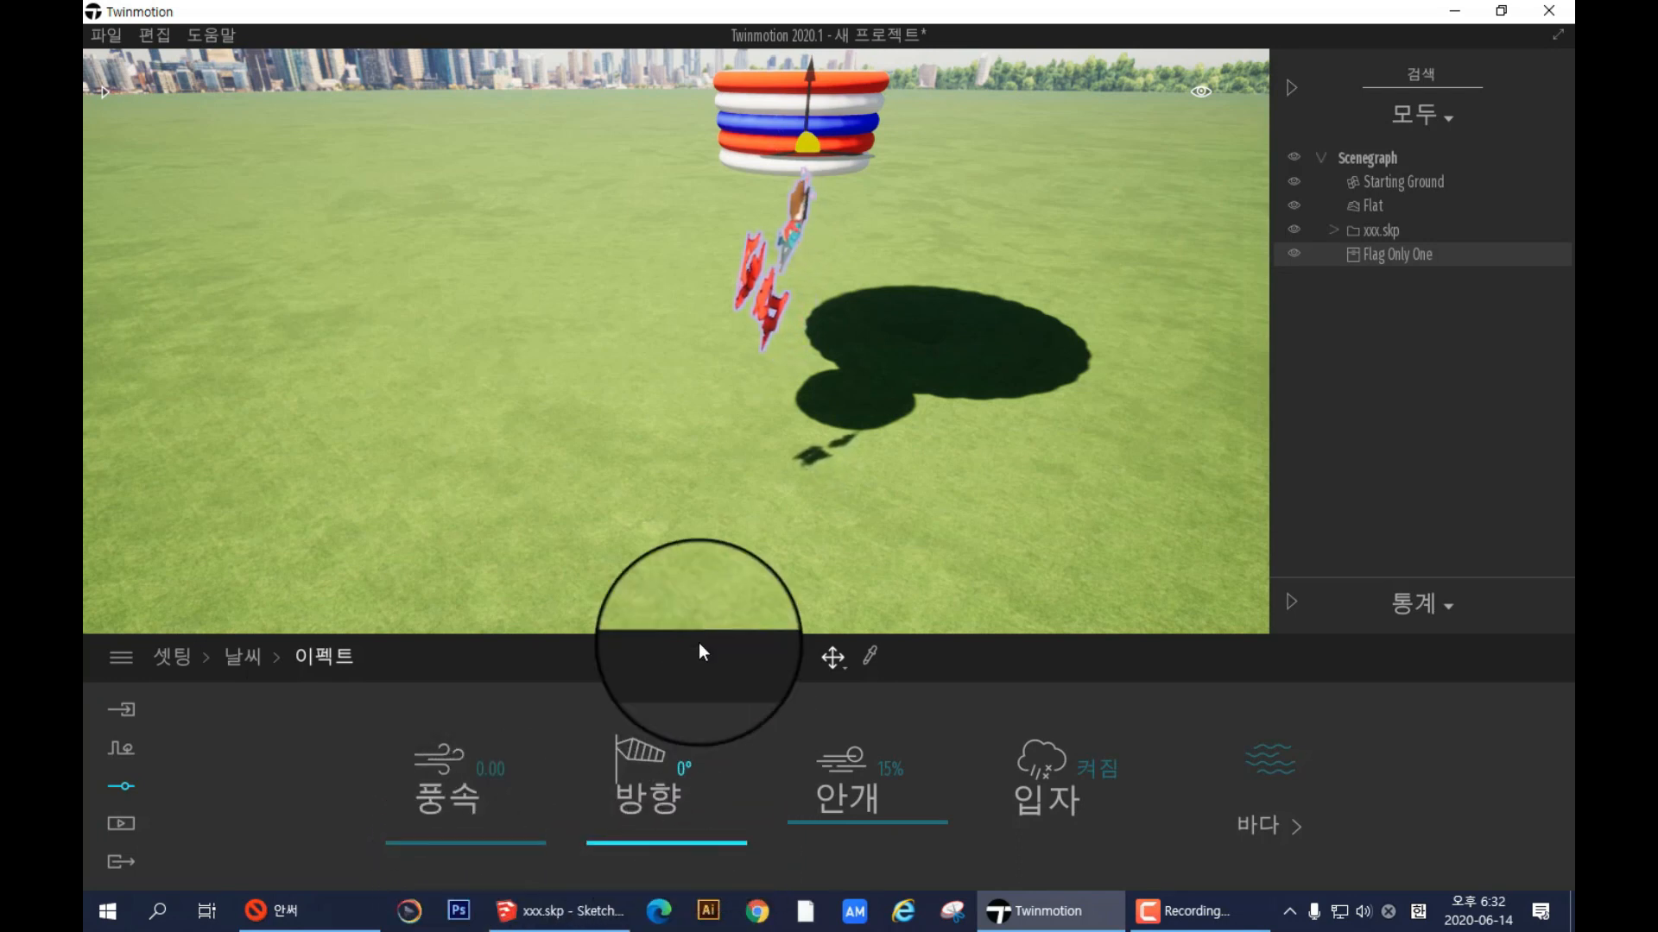
- Adjust the flag's position with the Move tool so it hangs from the underside of the basket
{"action": "right_click_drag", "start_coordinate": [642, 480], "coordinate": [642, 480]}
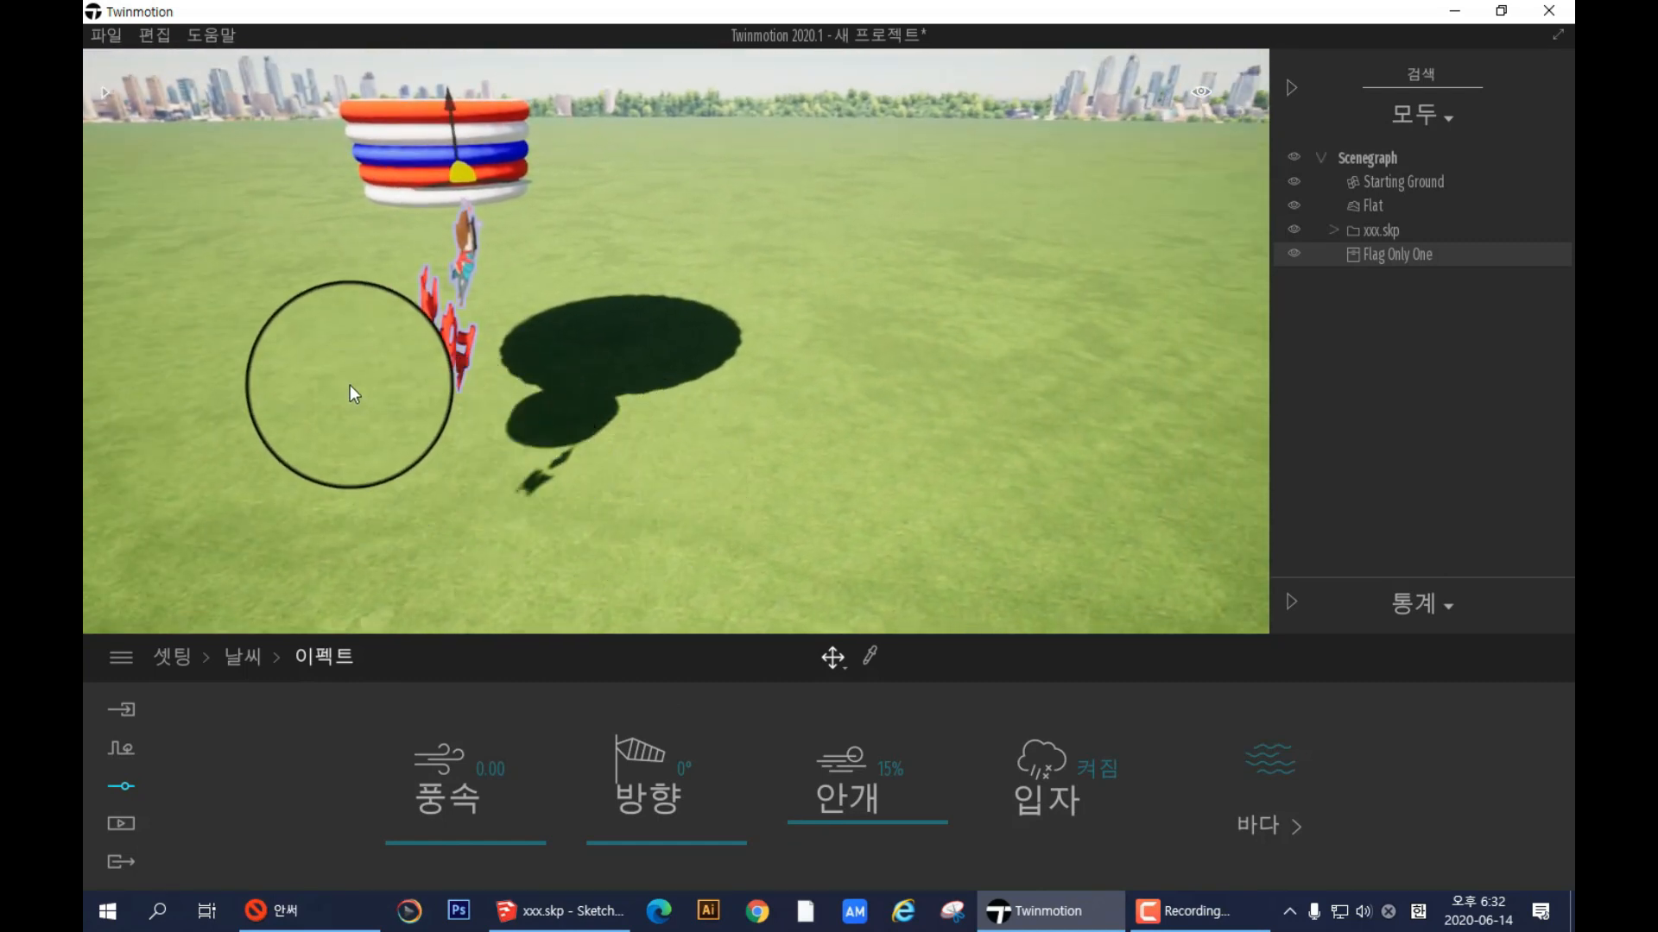
{"action": "right_click_drag", "start_coordinate": [349, 385], "coordinate": [369, 398]}
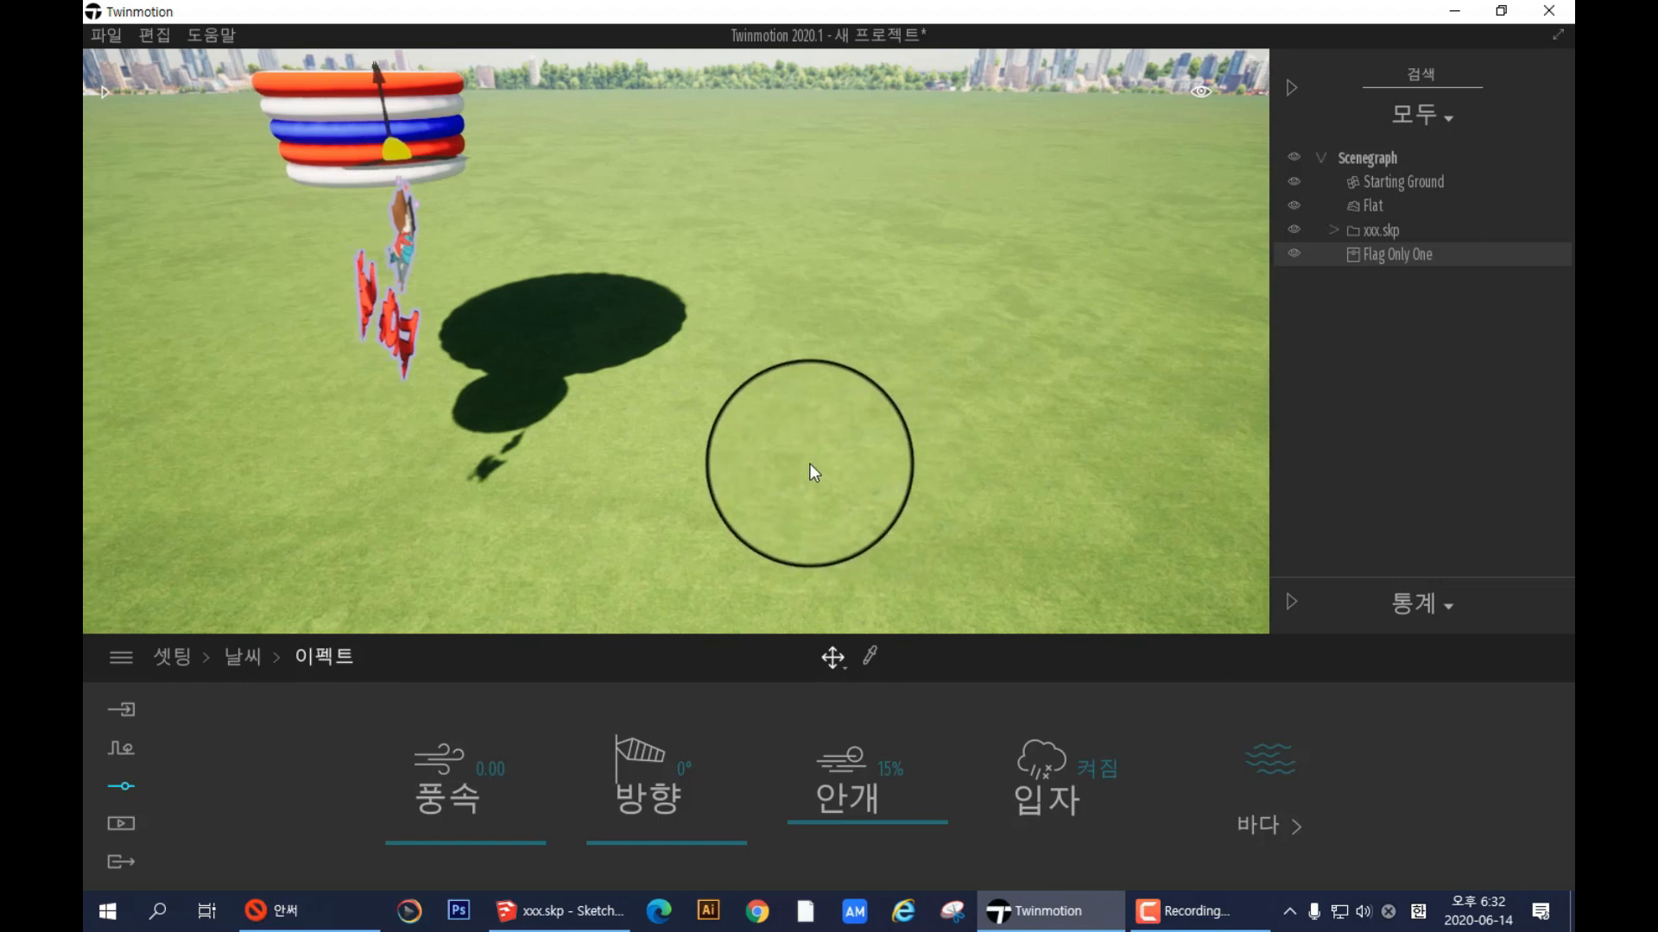
{"action": "right_click_drag", "start_coordinate": [440, 451], "coordinate": [439, 451]}
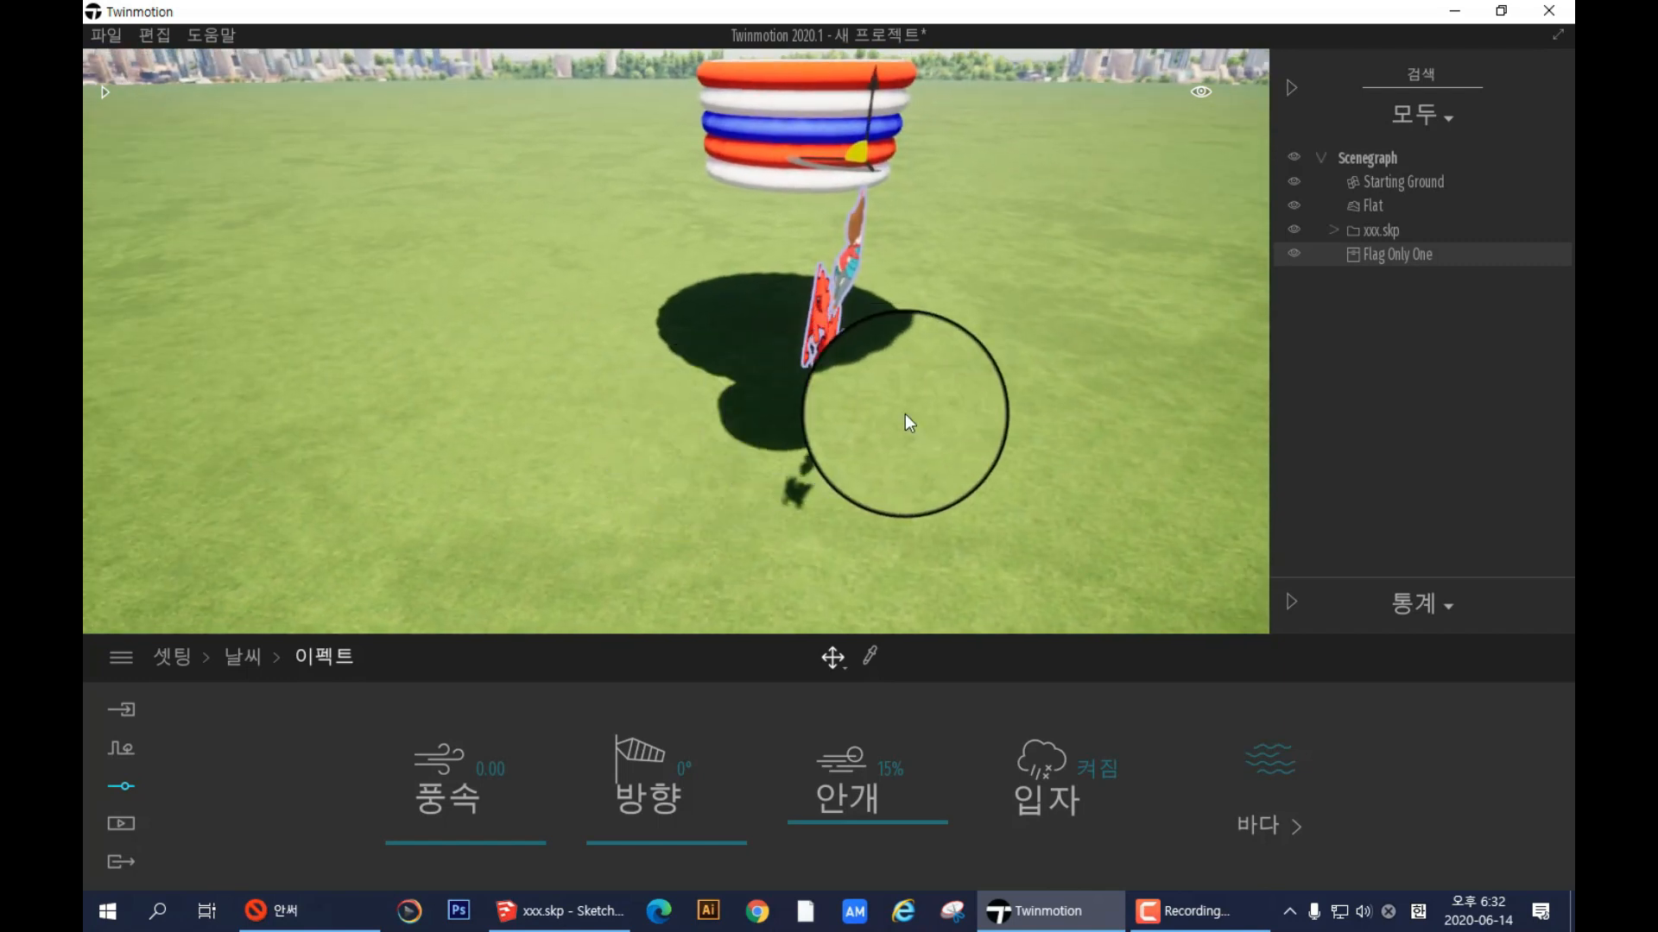
{"action": "left_click", "coordinate": [819, 169]}
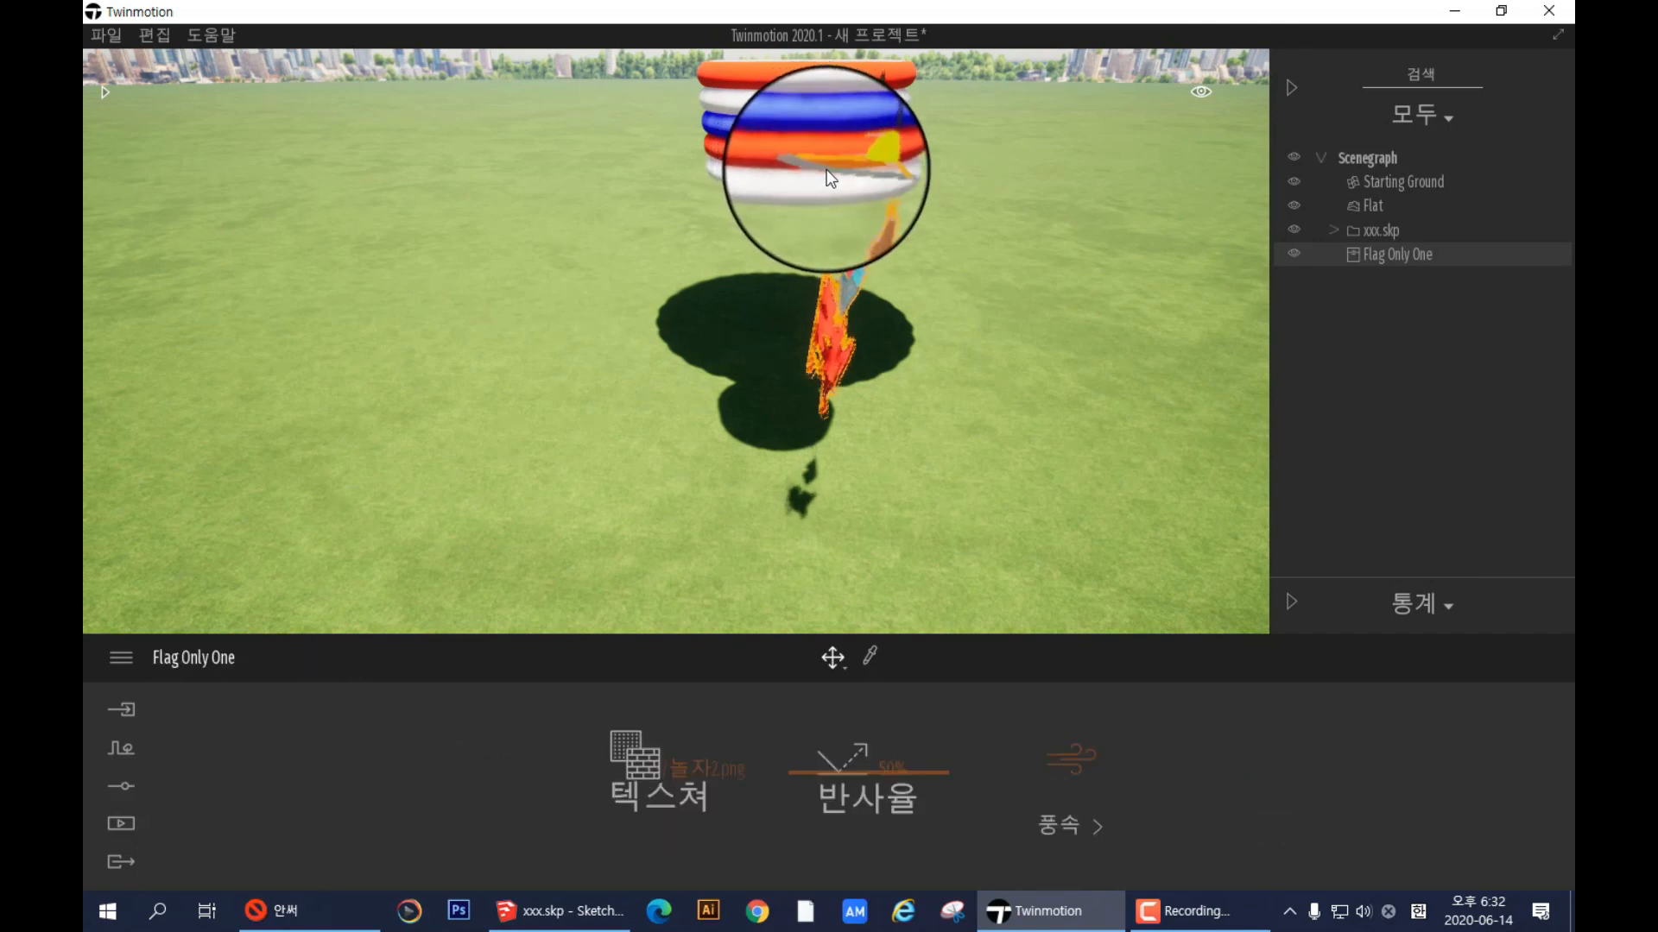
{"action": "left_click_drag", "start_coordinate": [805, 179], "coordinate": [1028, 244]}
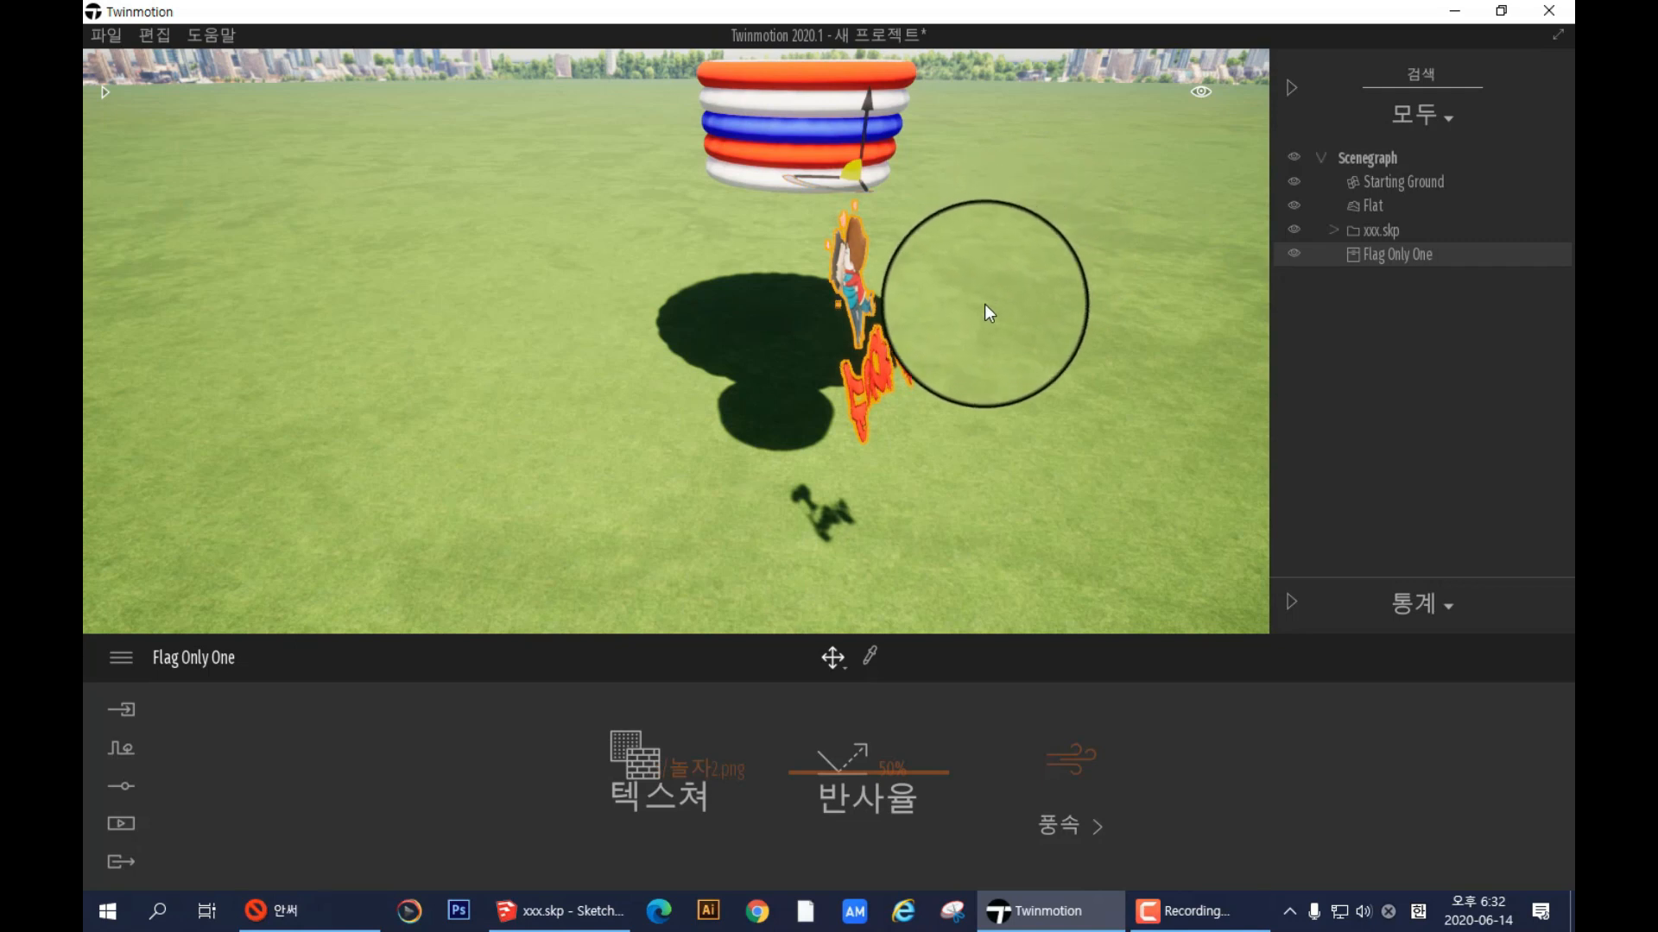
- Deselect the flag and examine how it hangs beneath the basket without its selection outline
{"action": "left_click", "coordinate": [950, 281]}
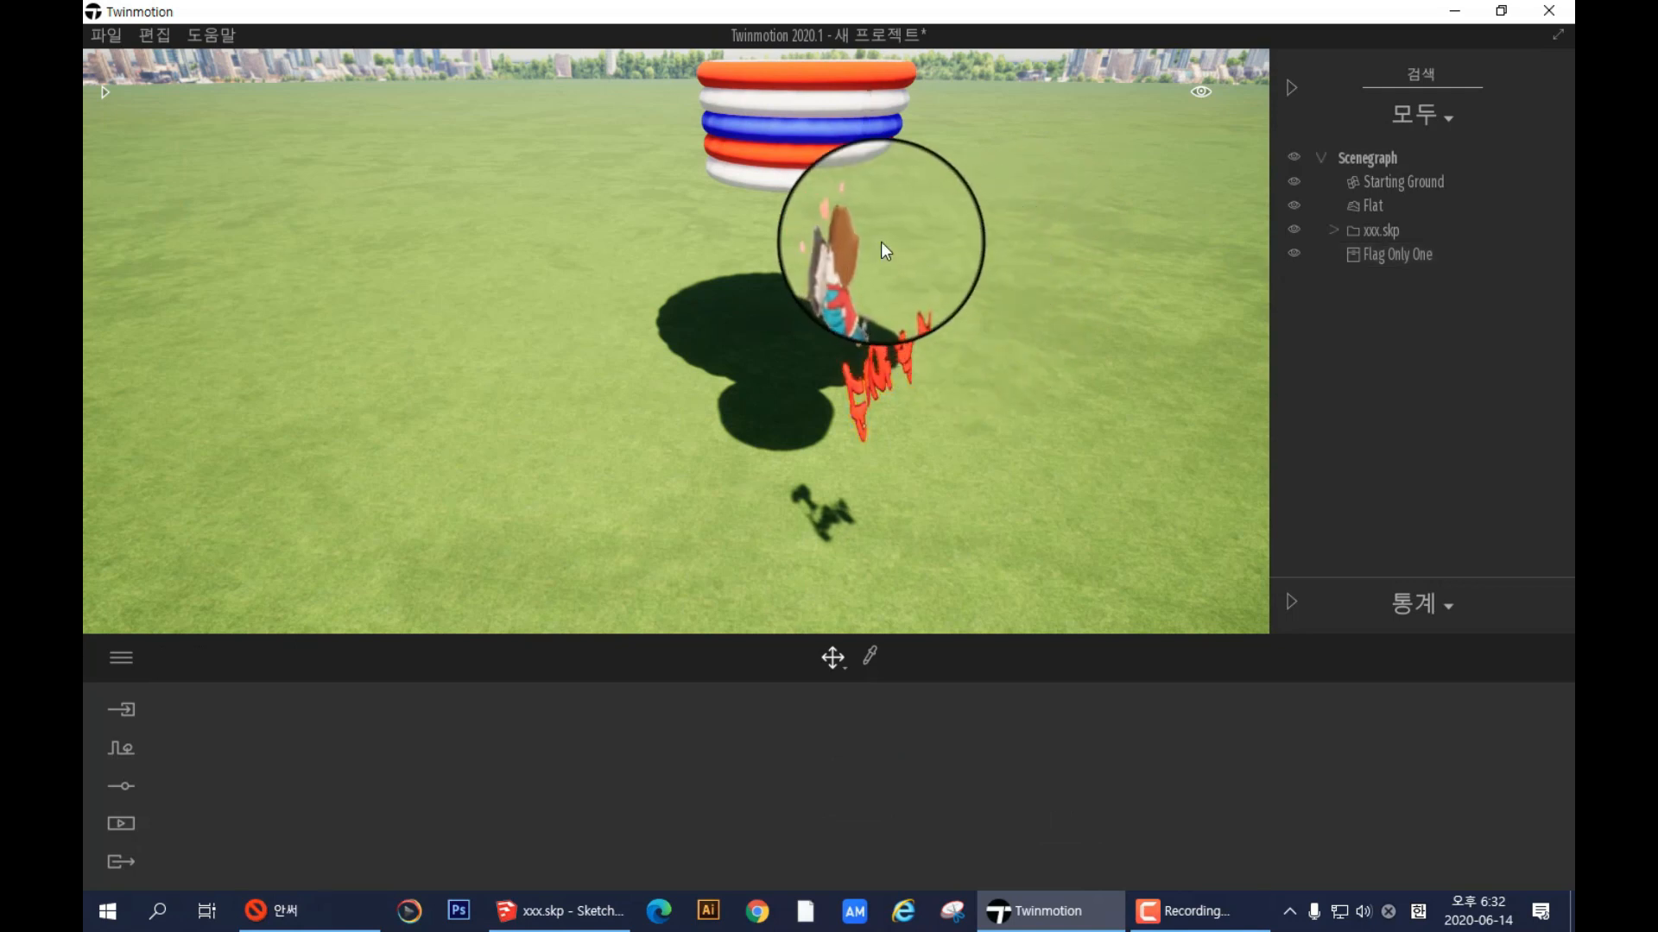
{"action": "left_click", "coordinate": [1347, 258]}
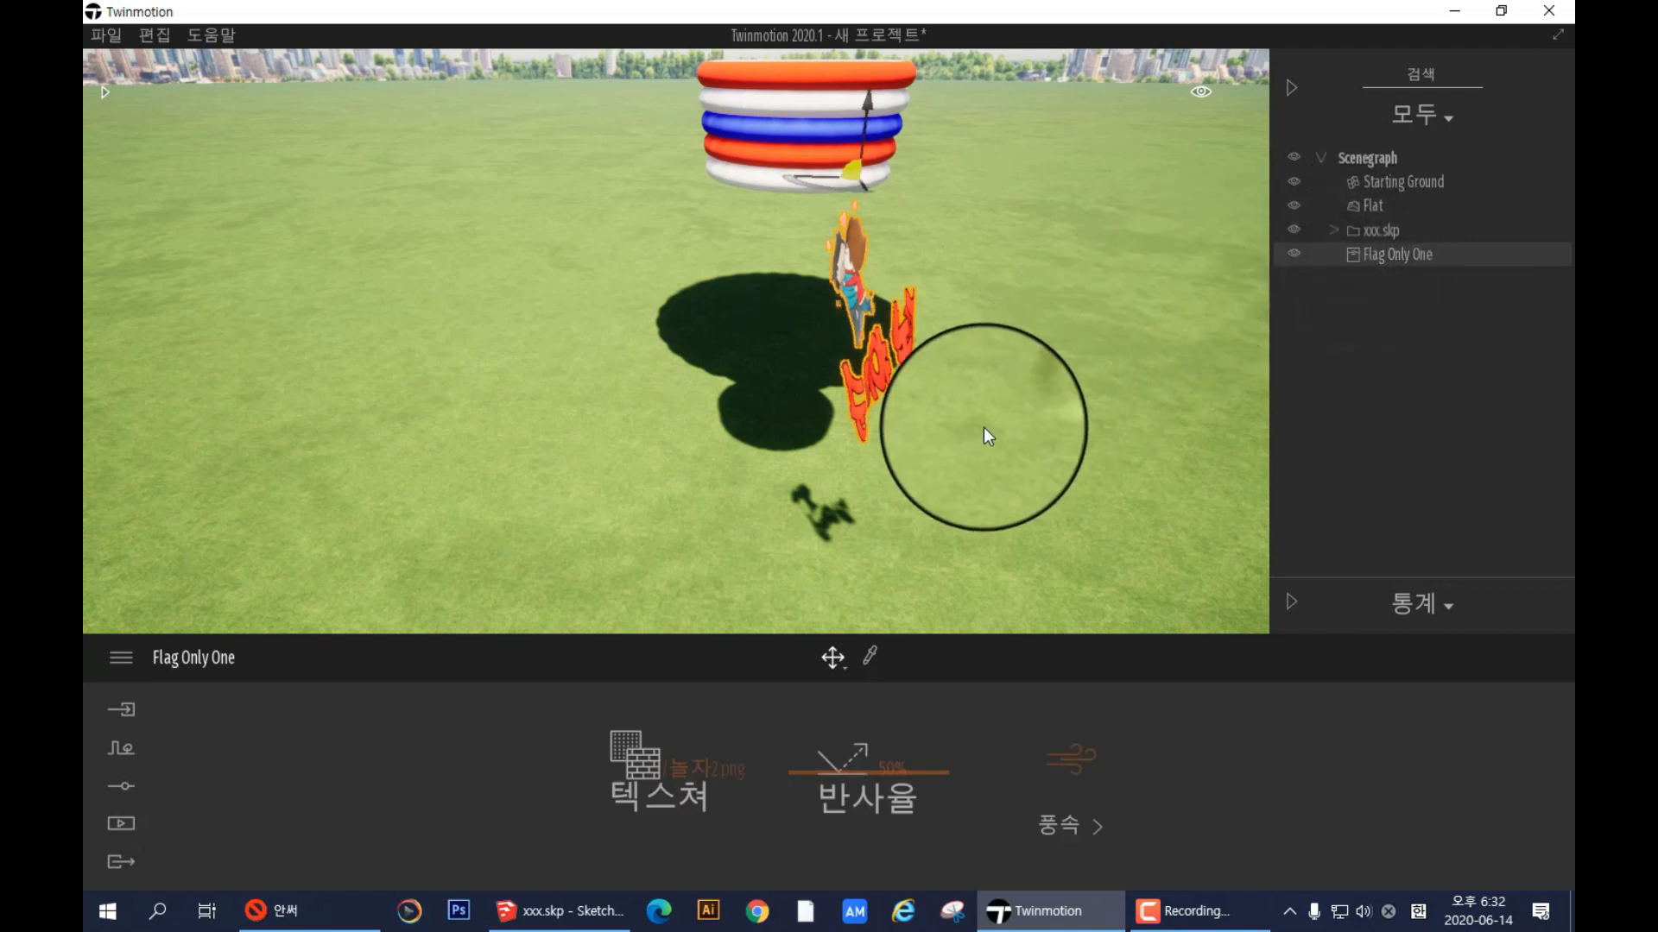
{"action": "left_click", "coordinate": [936, 442]}
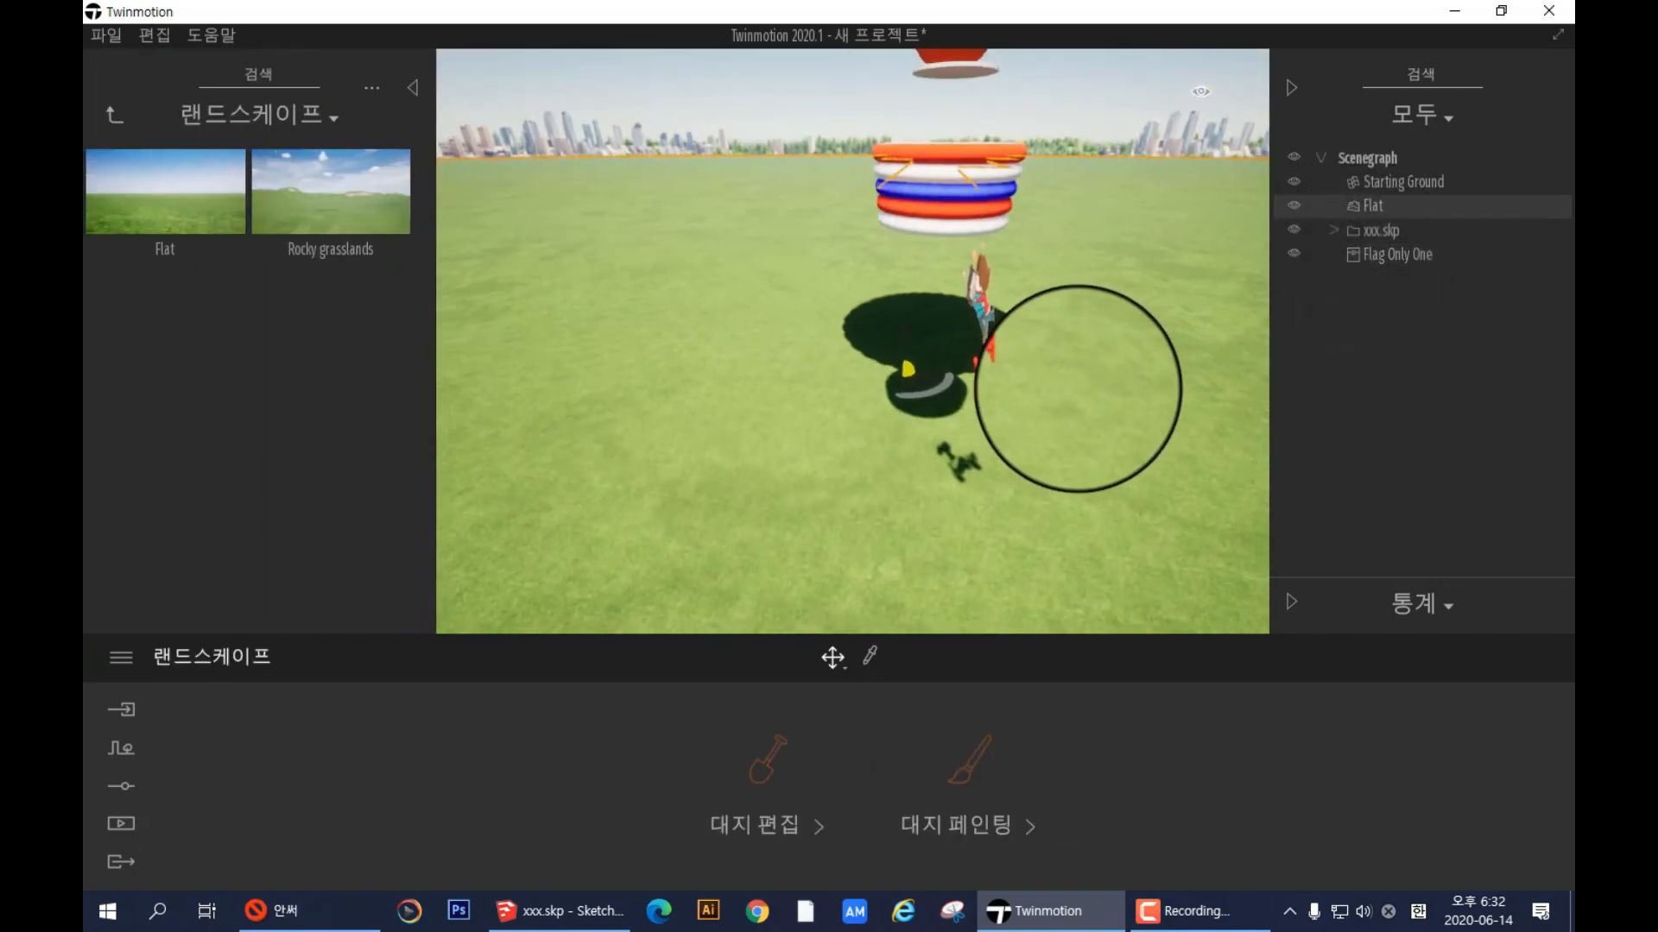
{"action": "left_click", "coordinate": [414, 88]}
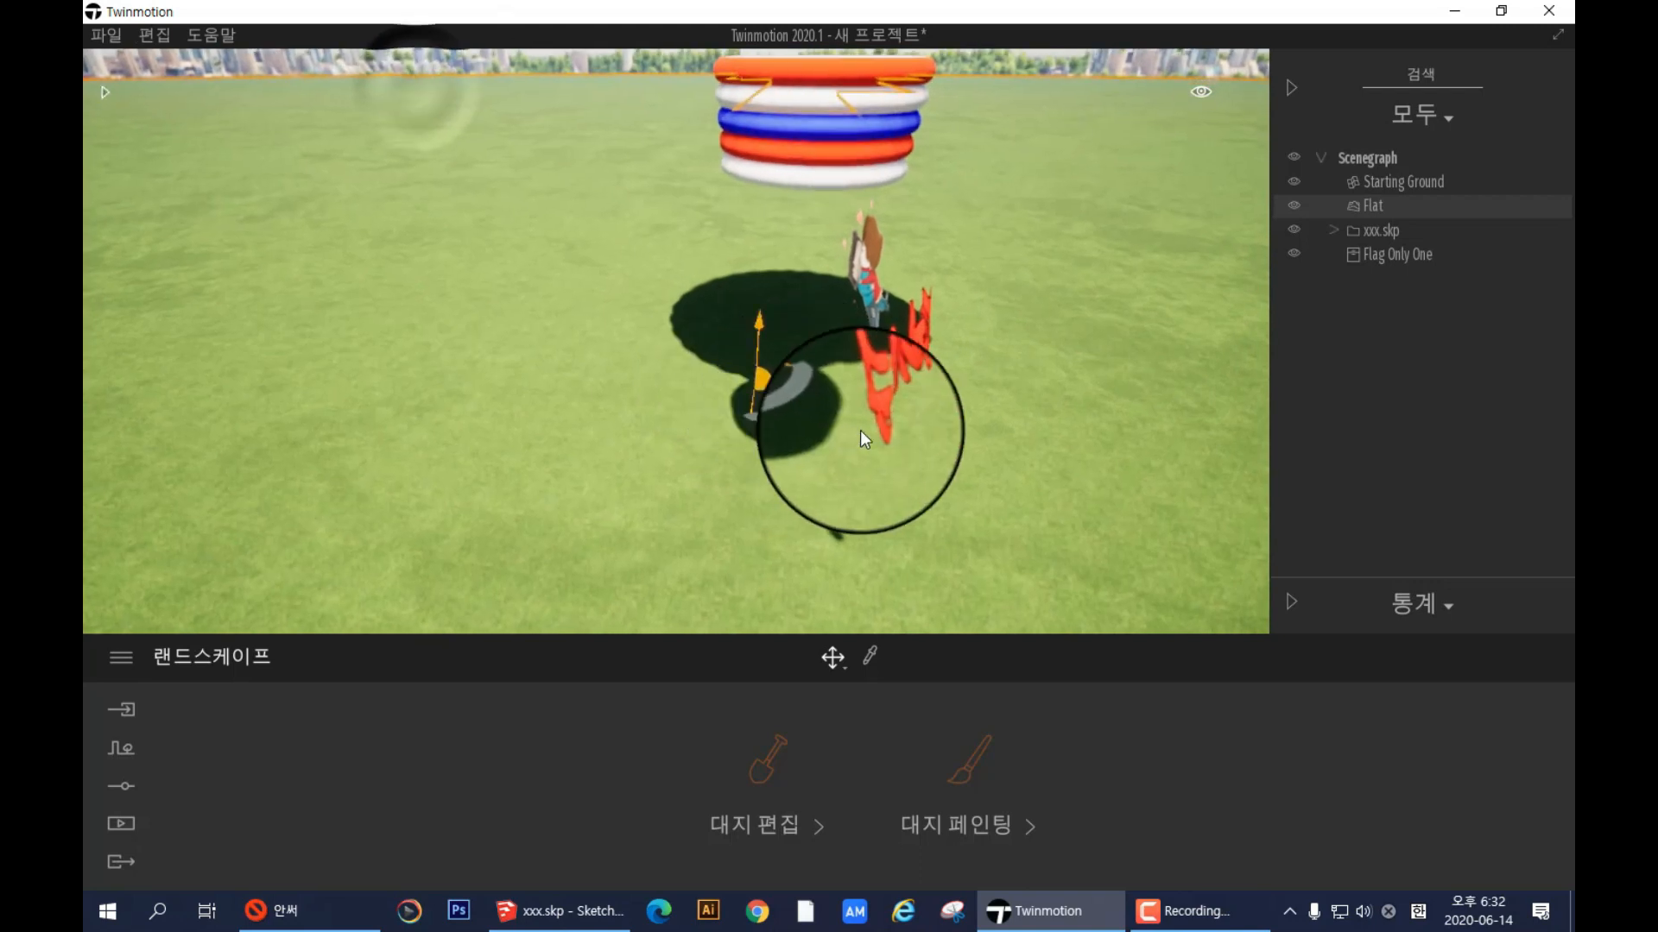
{"action": "right_click_drag", "start_coordinate": [991, 446], "coordinate": [976, 417]}
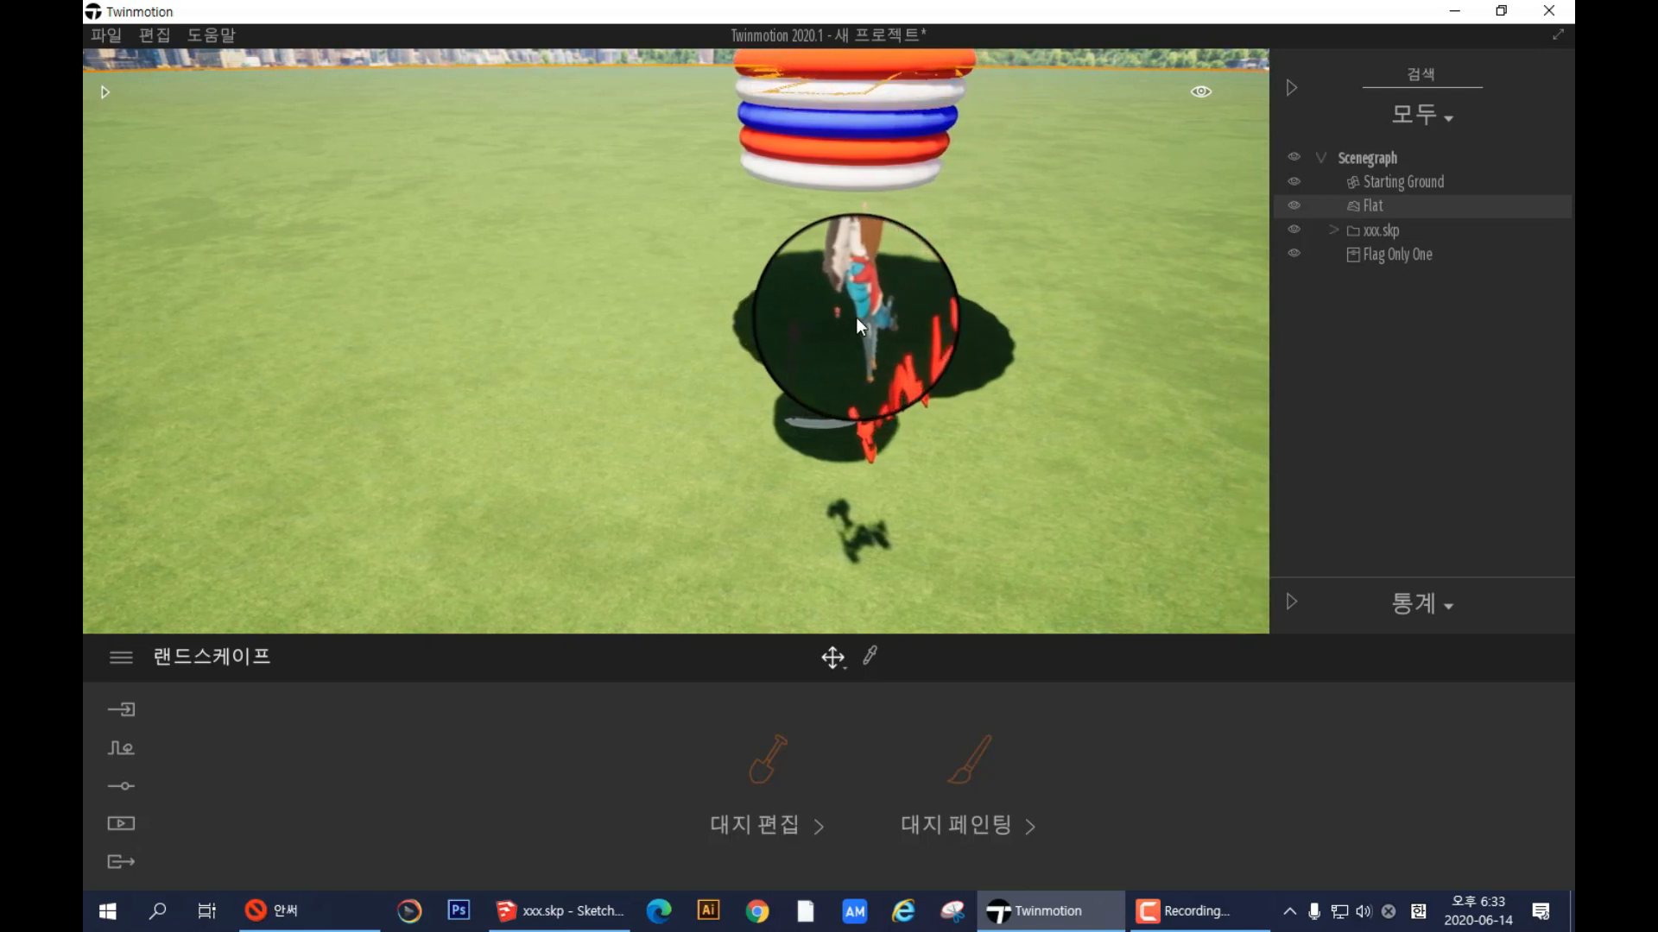
{"action": "key", "text": "Tab"}
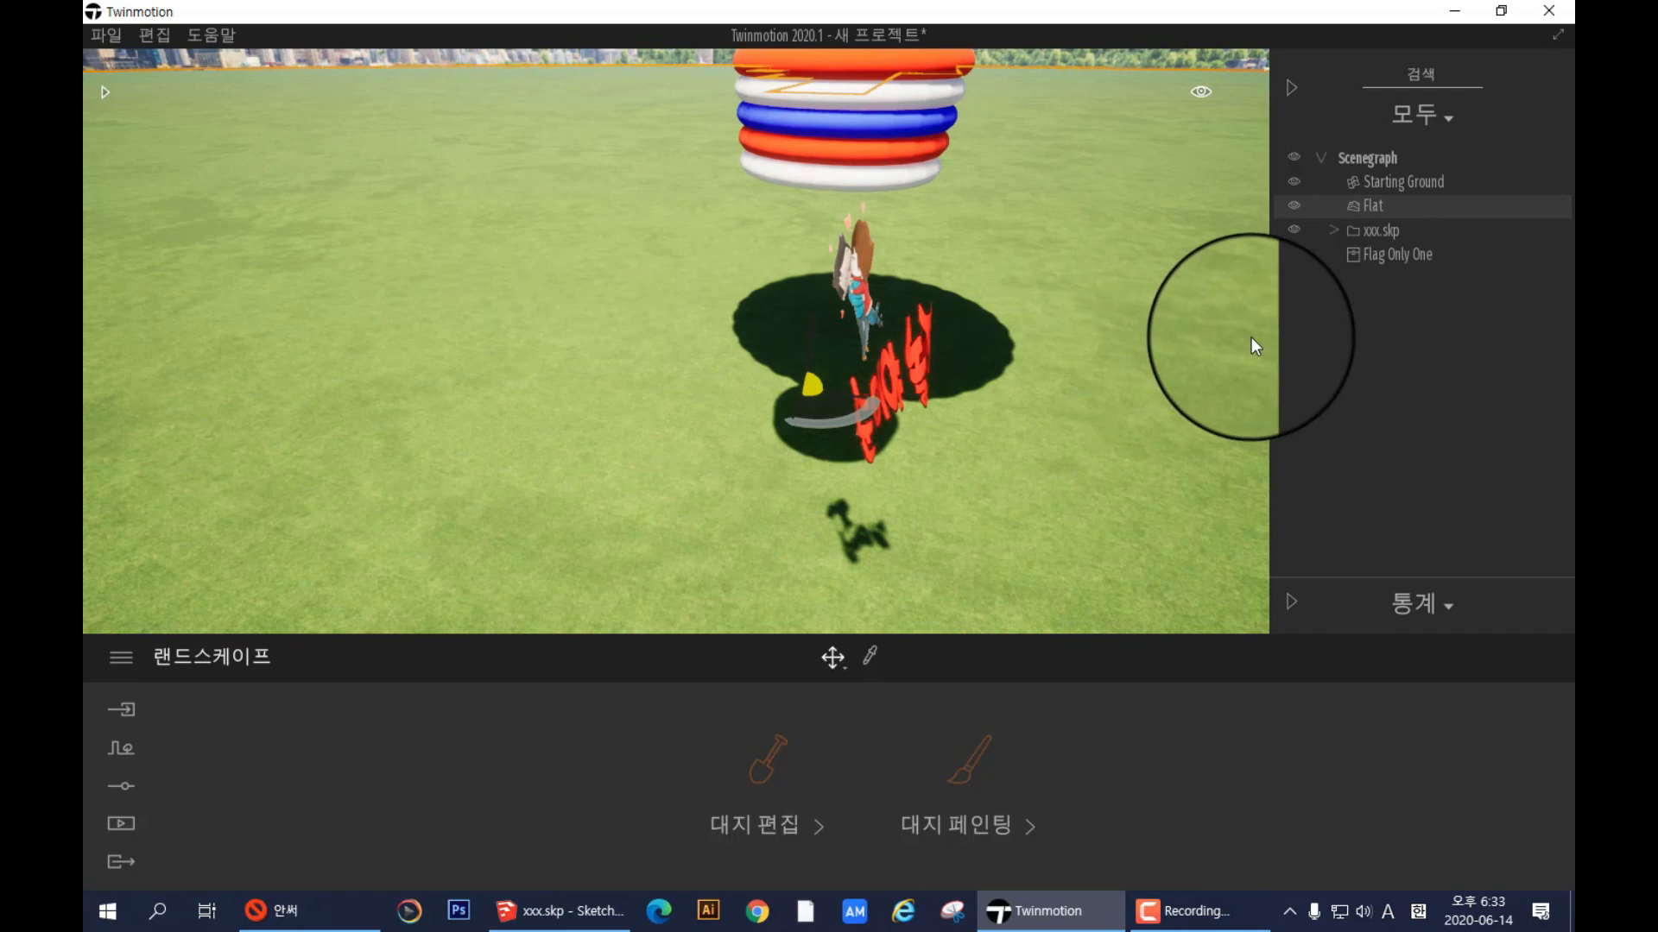
- Reselect the Flag Only One object and turn it beneath the basket with the Rotate tool
{"action": "left_click", "coordinate": [1381, 257]}
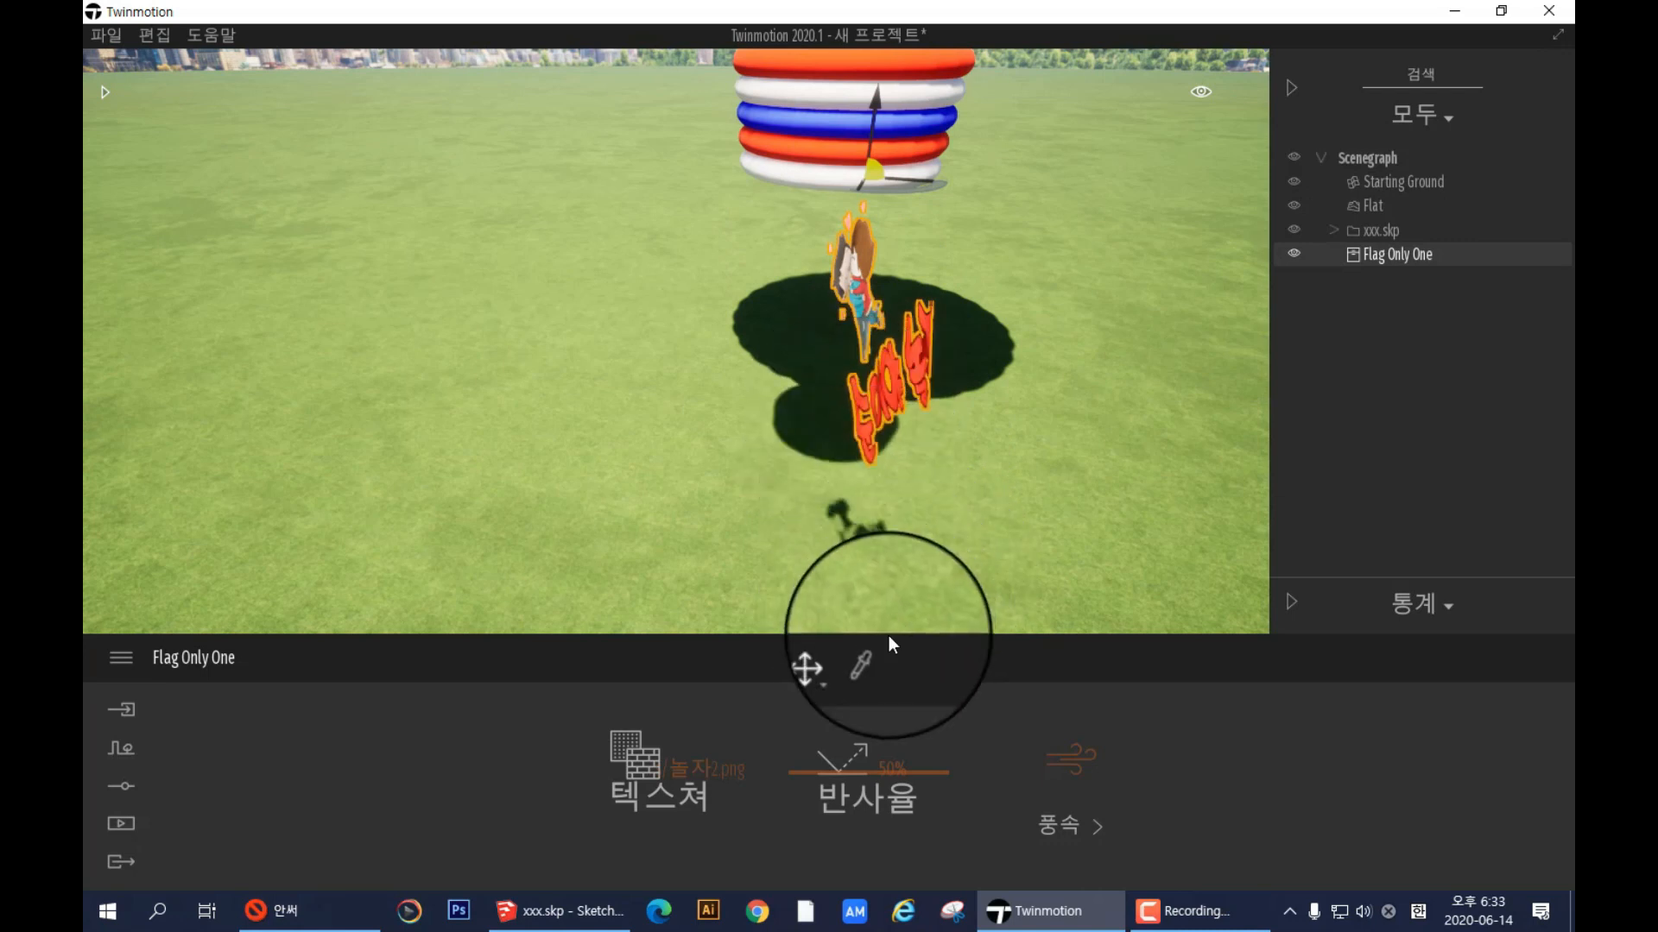
{"action": "mouse_move", "coordinate": [830, 659]}
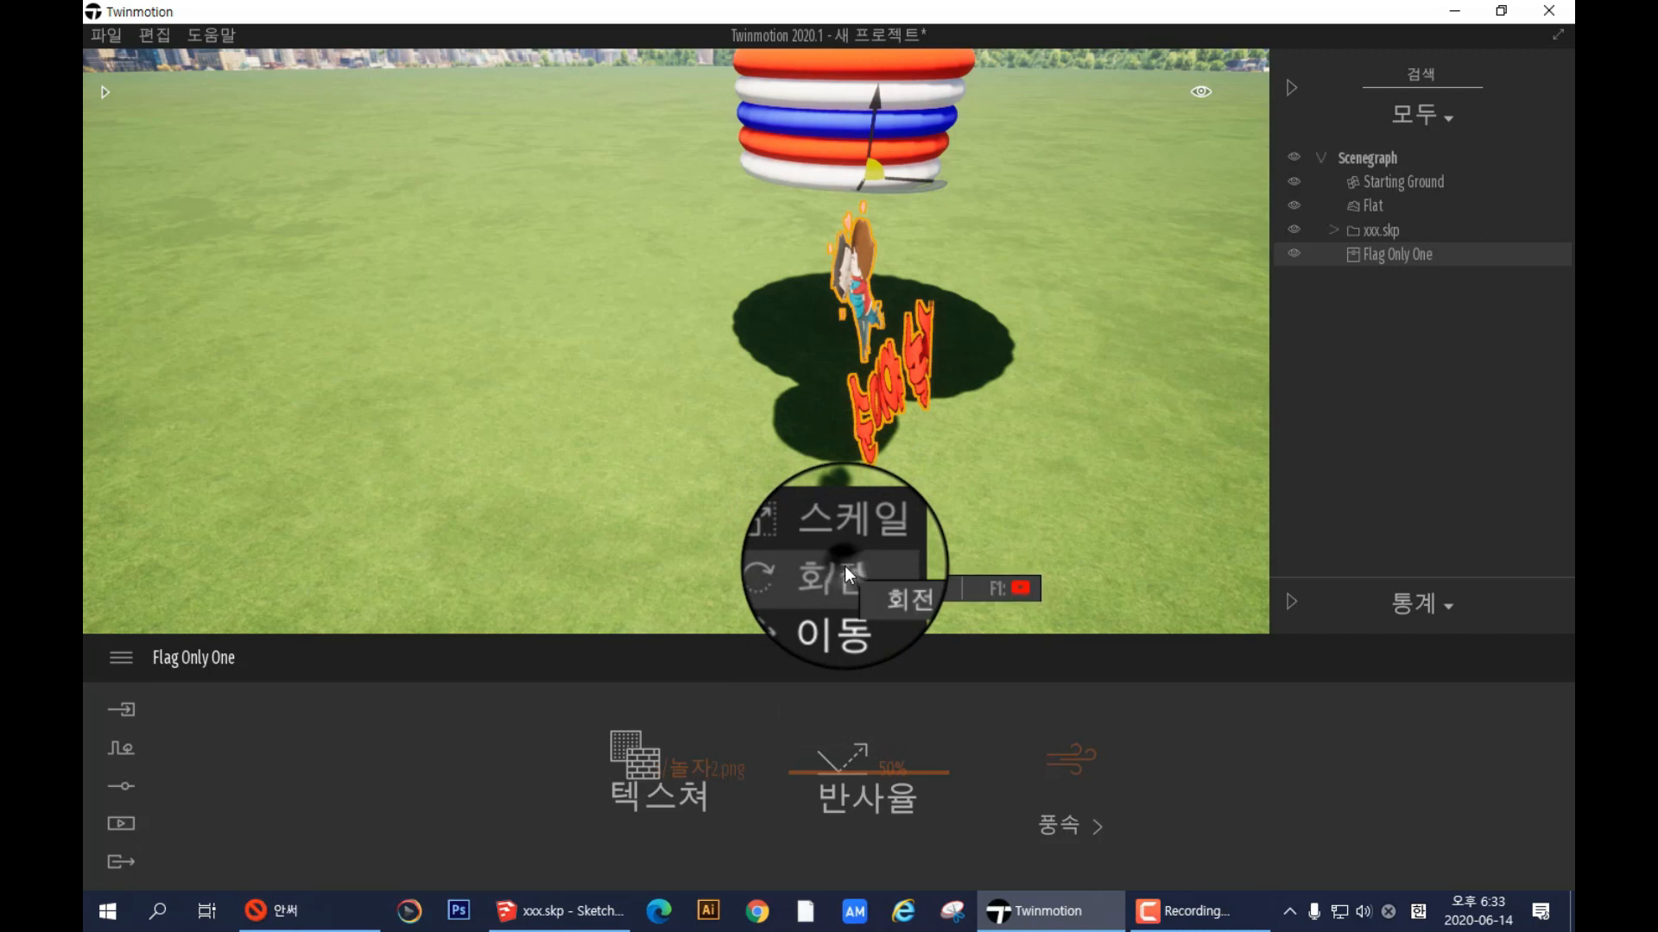
{"action": "left_click", "coordinate": [845, 566]}
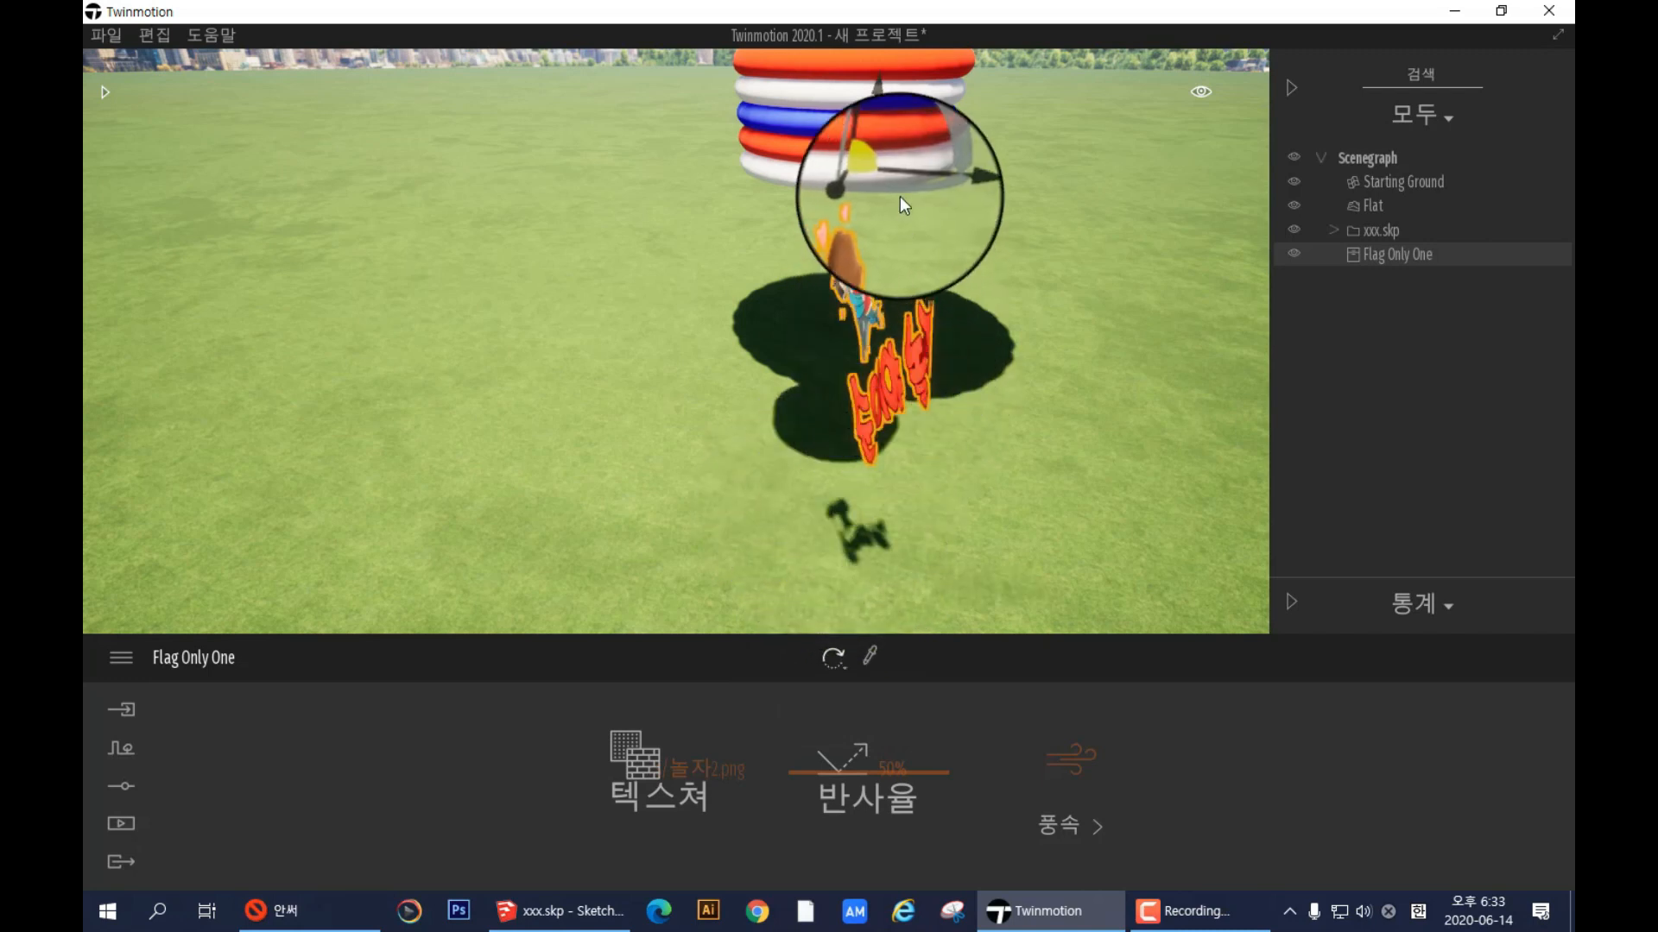
{"action": "left_click_drag", "start_coordinate": [869, 152], "coordinate": [868, 118]}
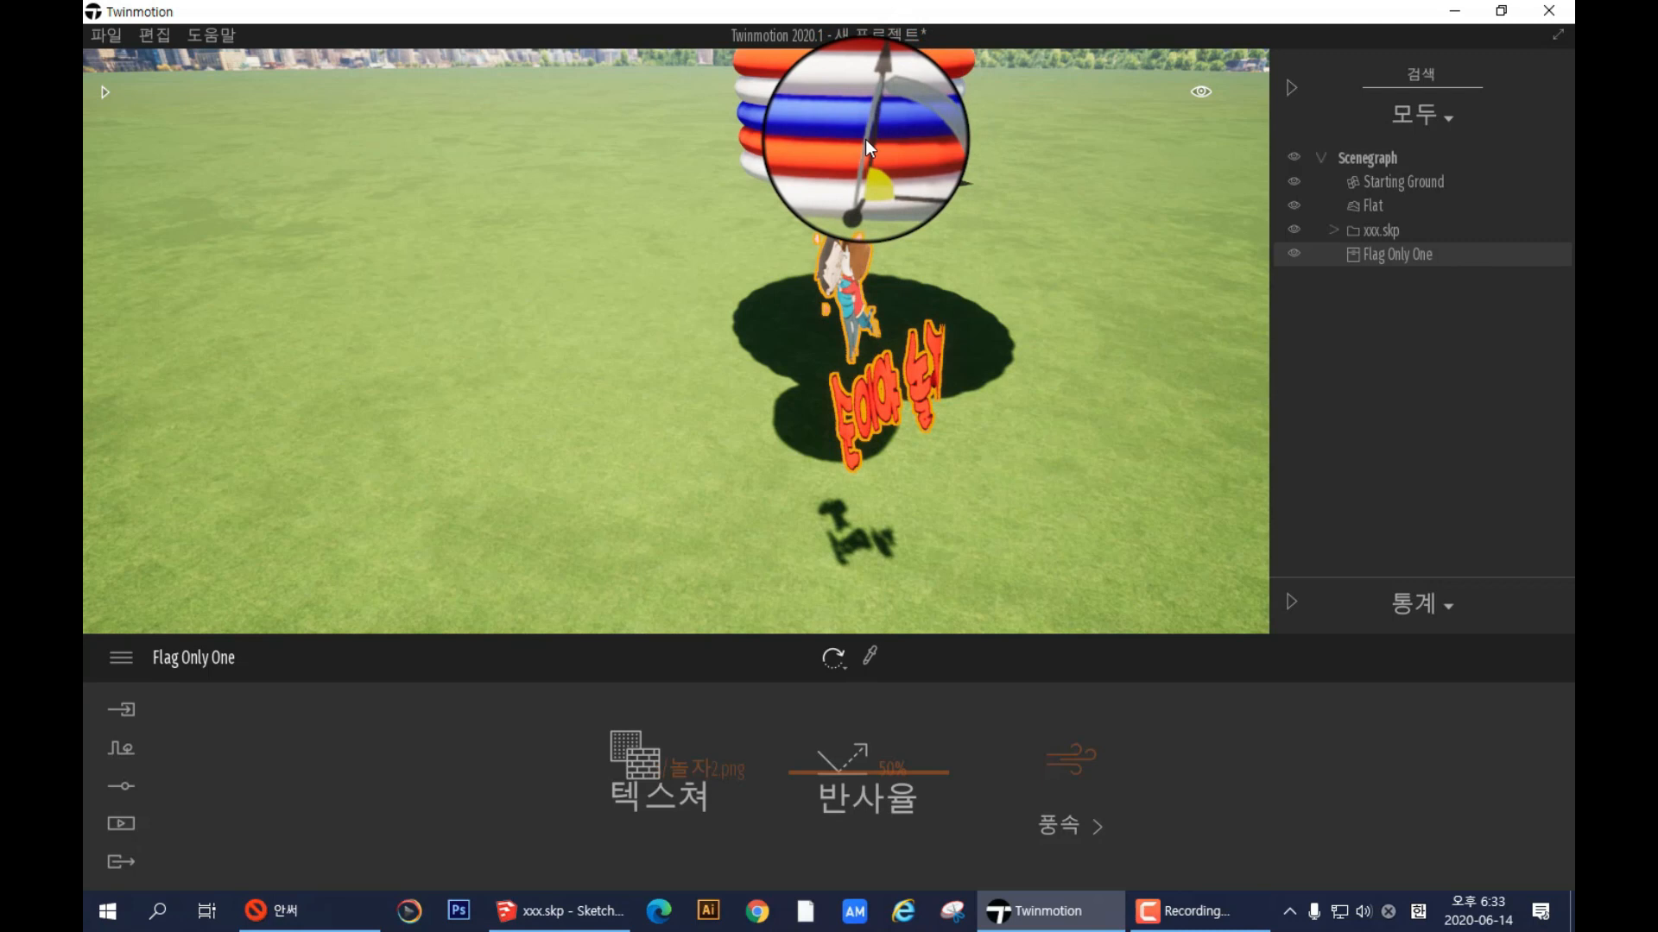
{"action": "left_click", "coordinate": [863, 144]}
{"action": "left_click_drag", "start_coordinate": [891, 152], "coordinate": [867, 221]}
- Fine-tune the flag's horizontal rotation and examine its alignment with the basket from above and up close
{"action": "key", "text": "e"}
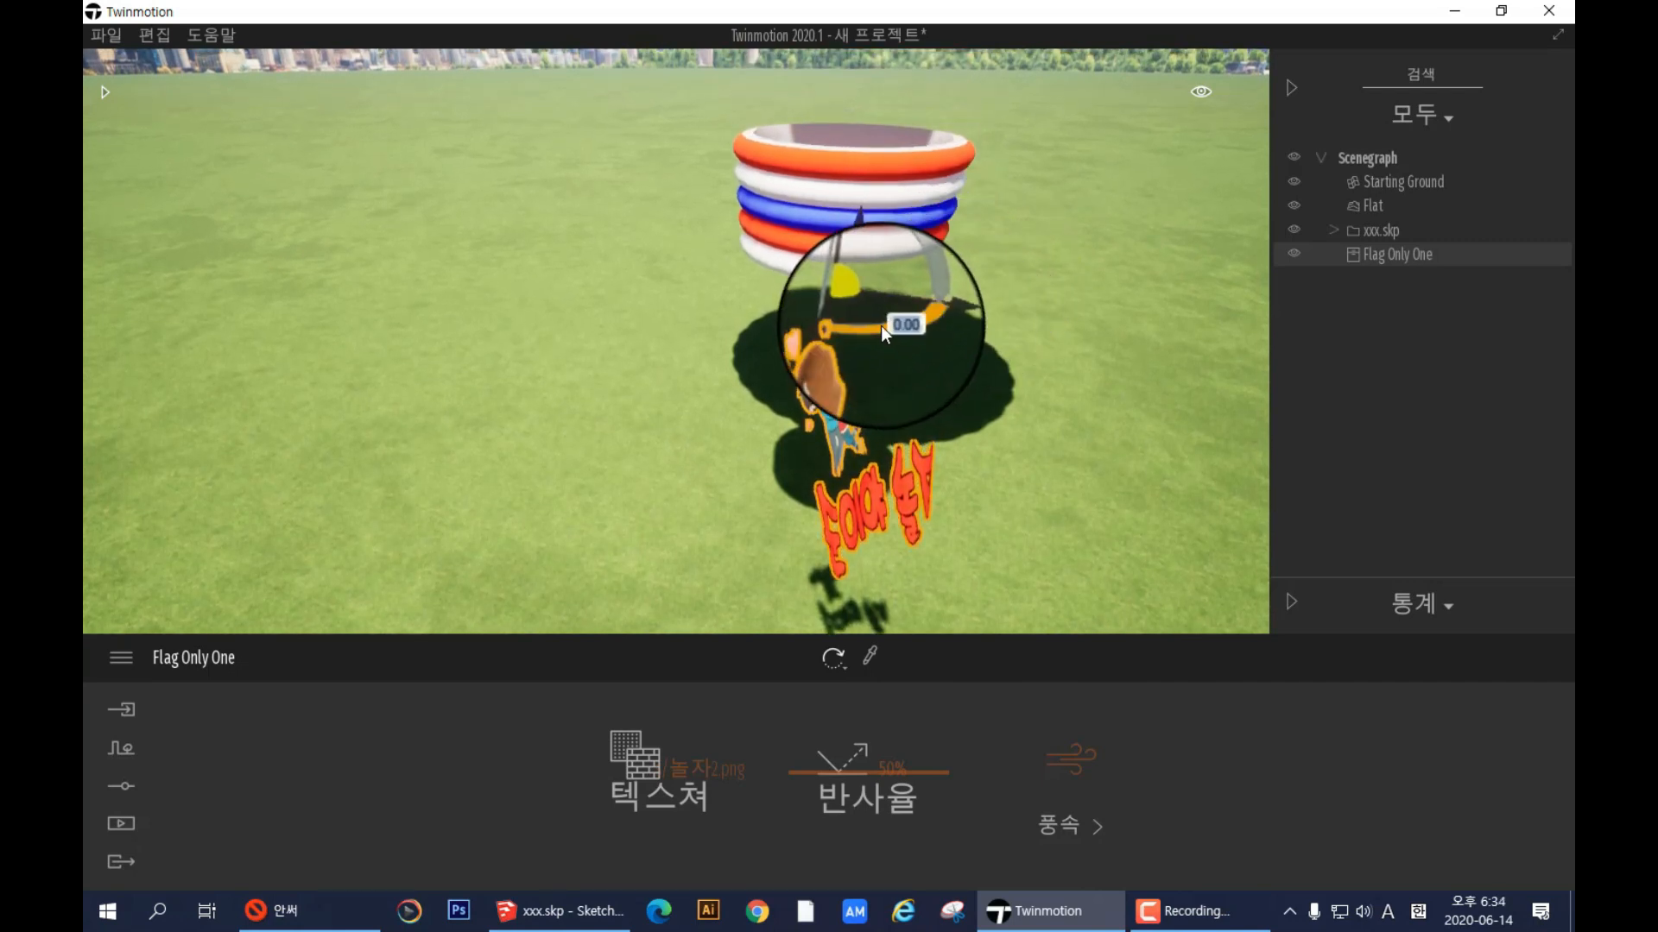
{"action": "left_click_drag", "start_coordinate": [893, 325], "coordinate": [921, 344]}
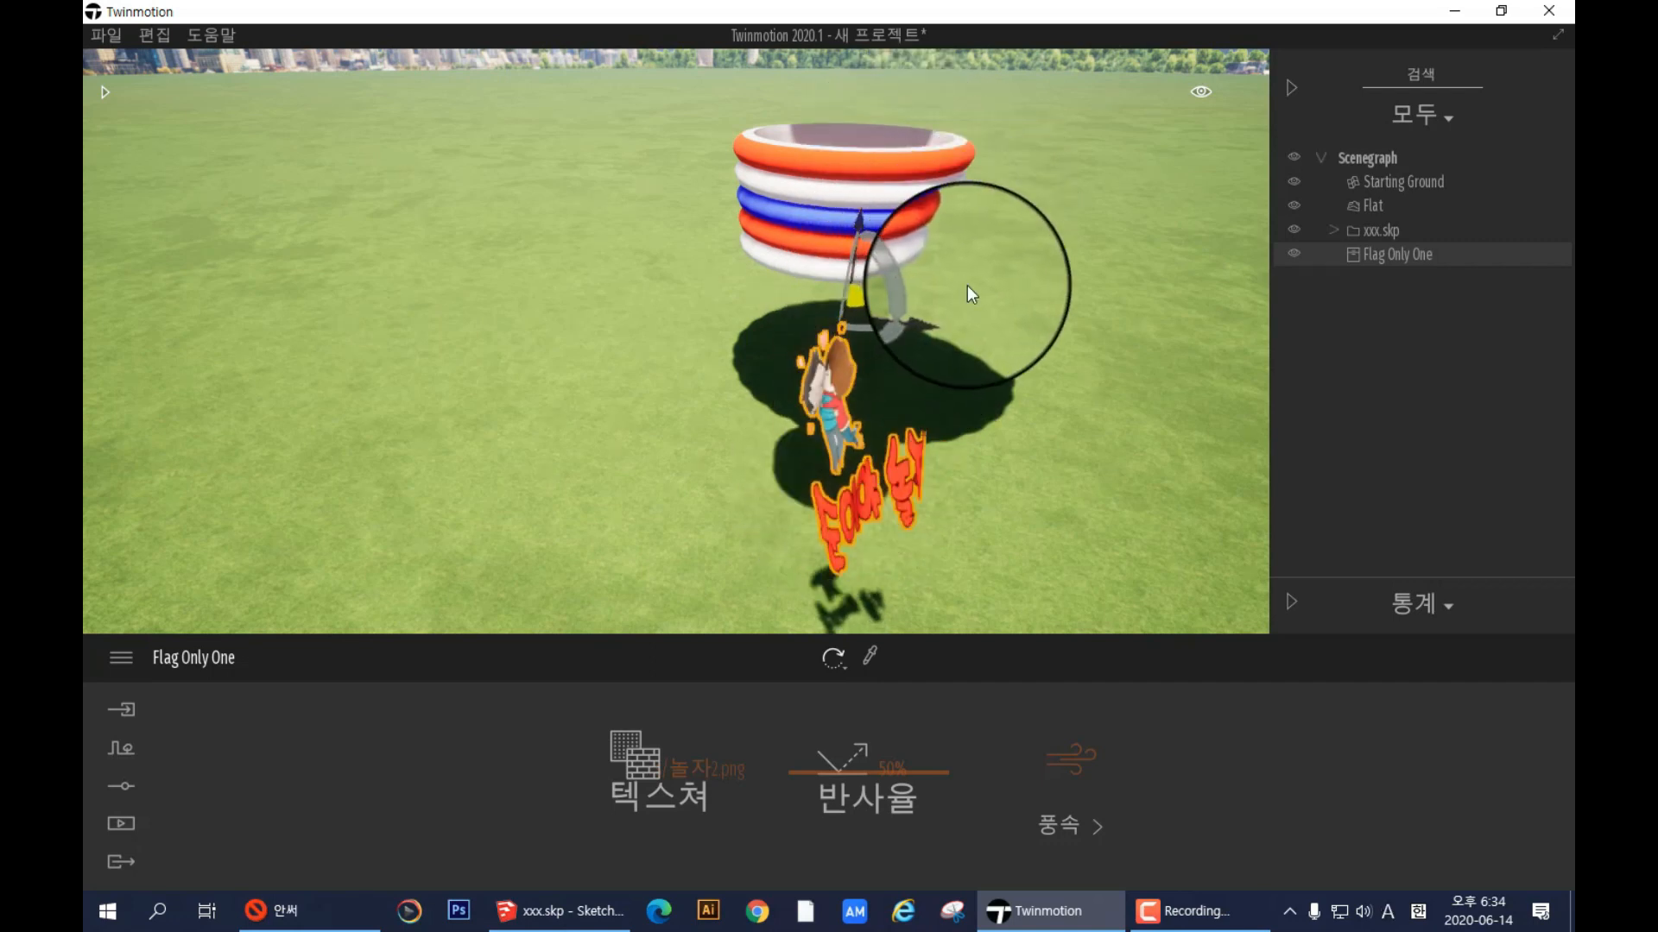
{"action": "right_click_drag", "start_coordinate": [1082, 313], "coordinate": [1086, 304]}
{"action": "key", "text": "d"}
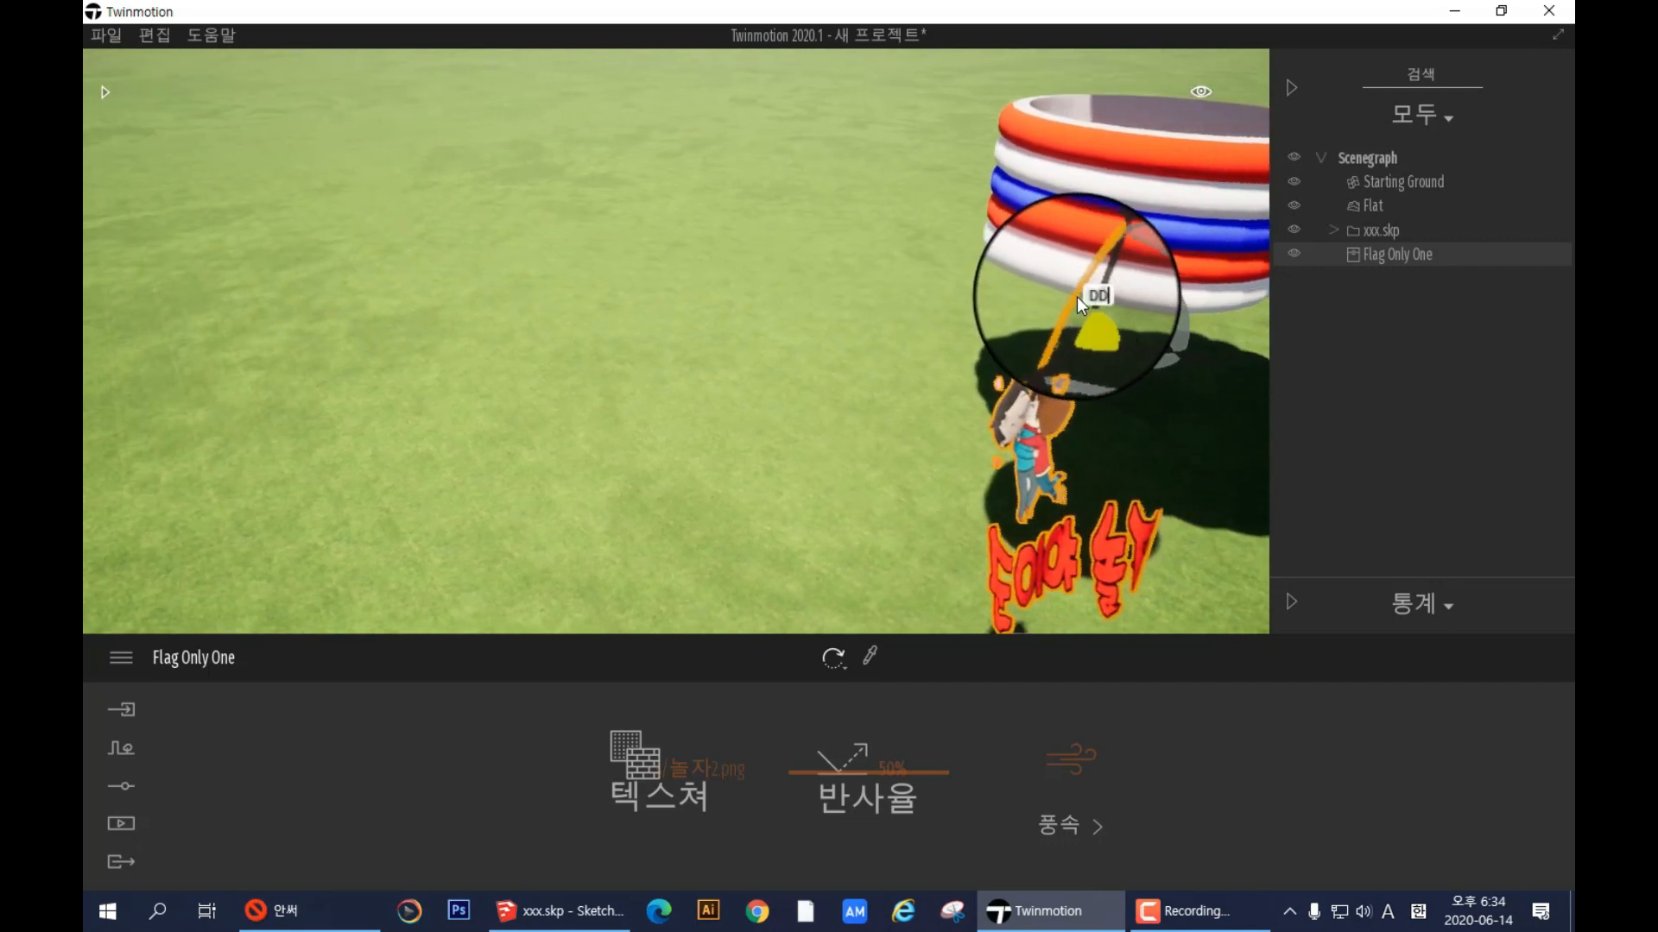
{"action": "key", "text": "d"}
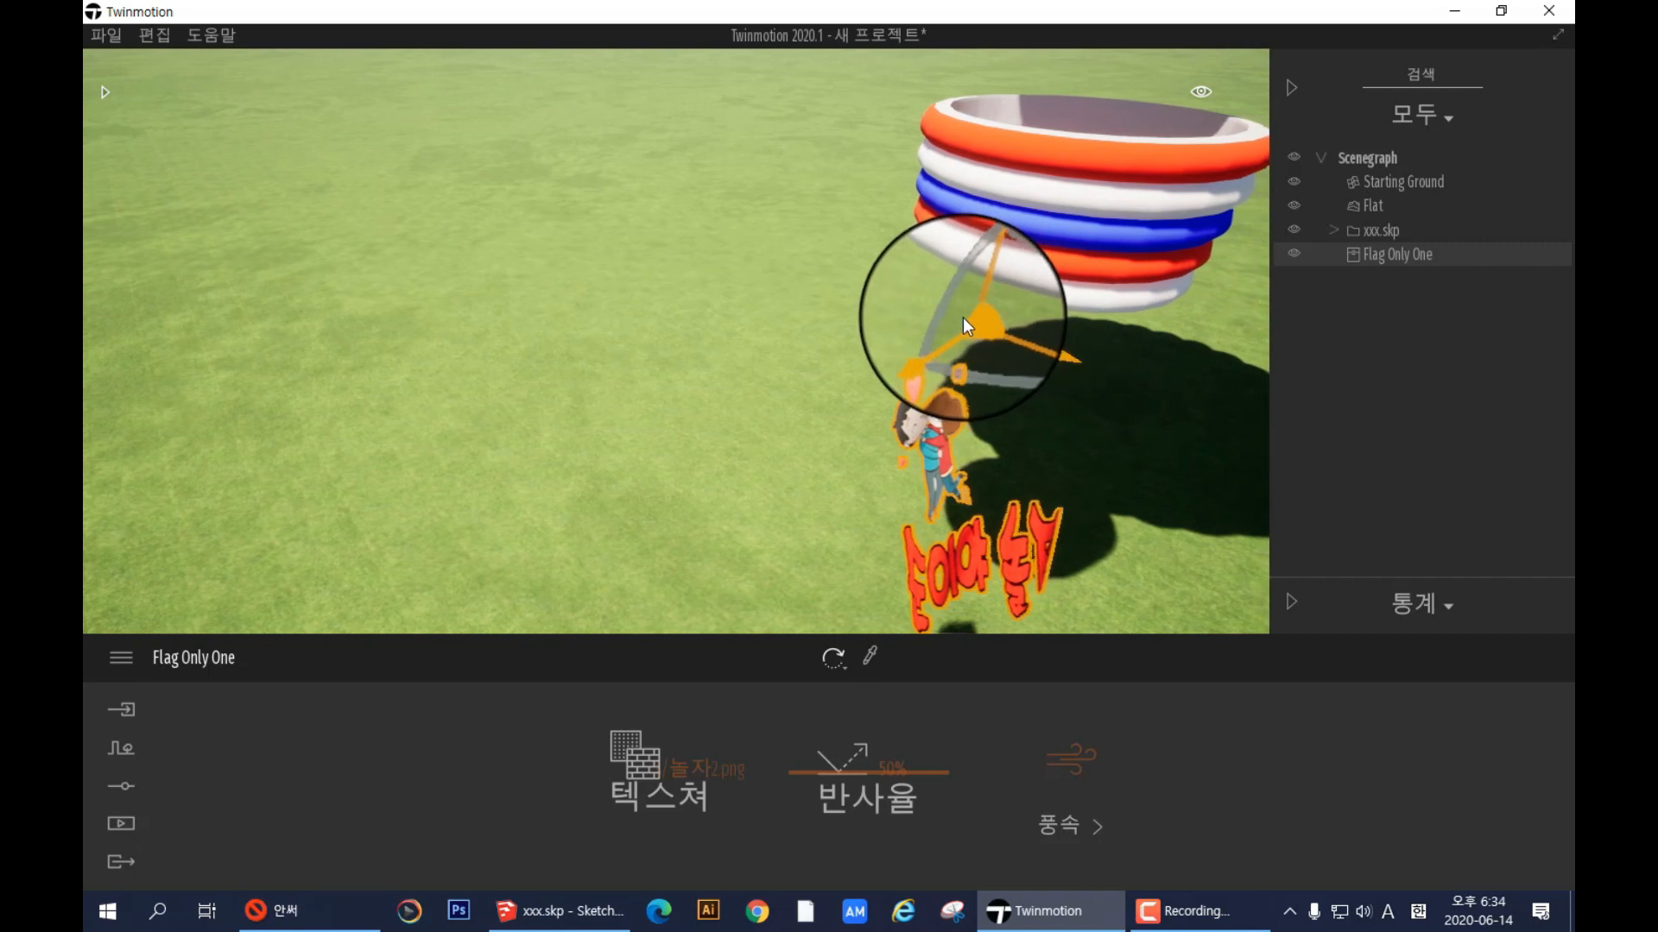
- Fine-tune the flag's tilt with the Rotate tool so it hangs upright below the basket
{"action": "left_click", "coordinate": [936, 306]}
{"action": "left_click_drag", "start_coordinate": [935, 307], "coordinate": [970, 240]}
{"action": "right_click_drag", "start_coordinate": [816, 275], "coordinate": [844, 308]}
{"action": "left_click_drag", "start_coordinate": [824, 189], "coordinate": [868, 173]}
{"action": "right_click_drag", "start_coordinate": [971, 258], "coordinate": [977, 268]}
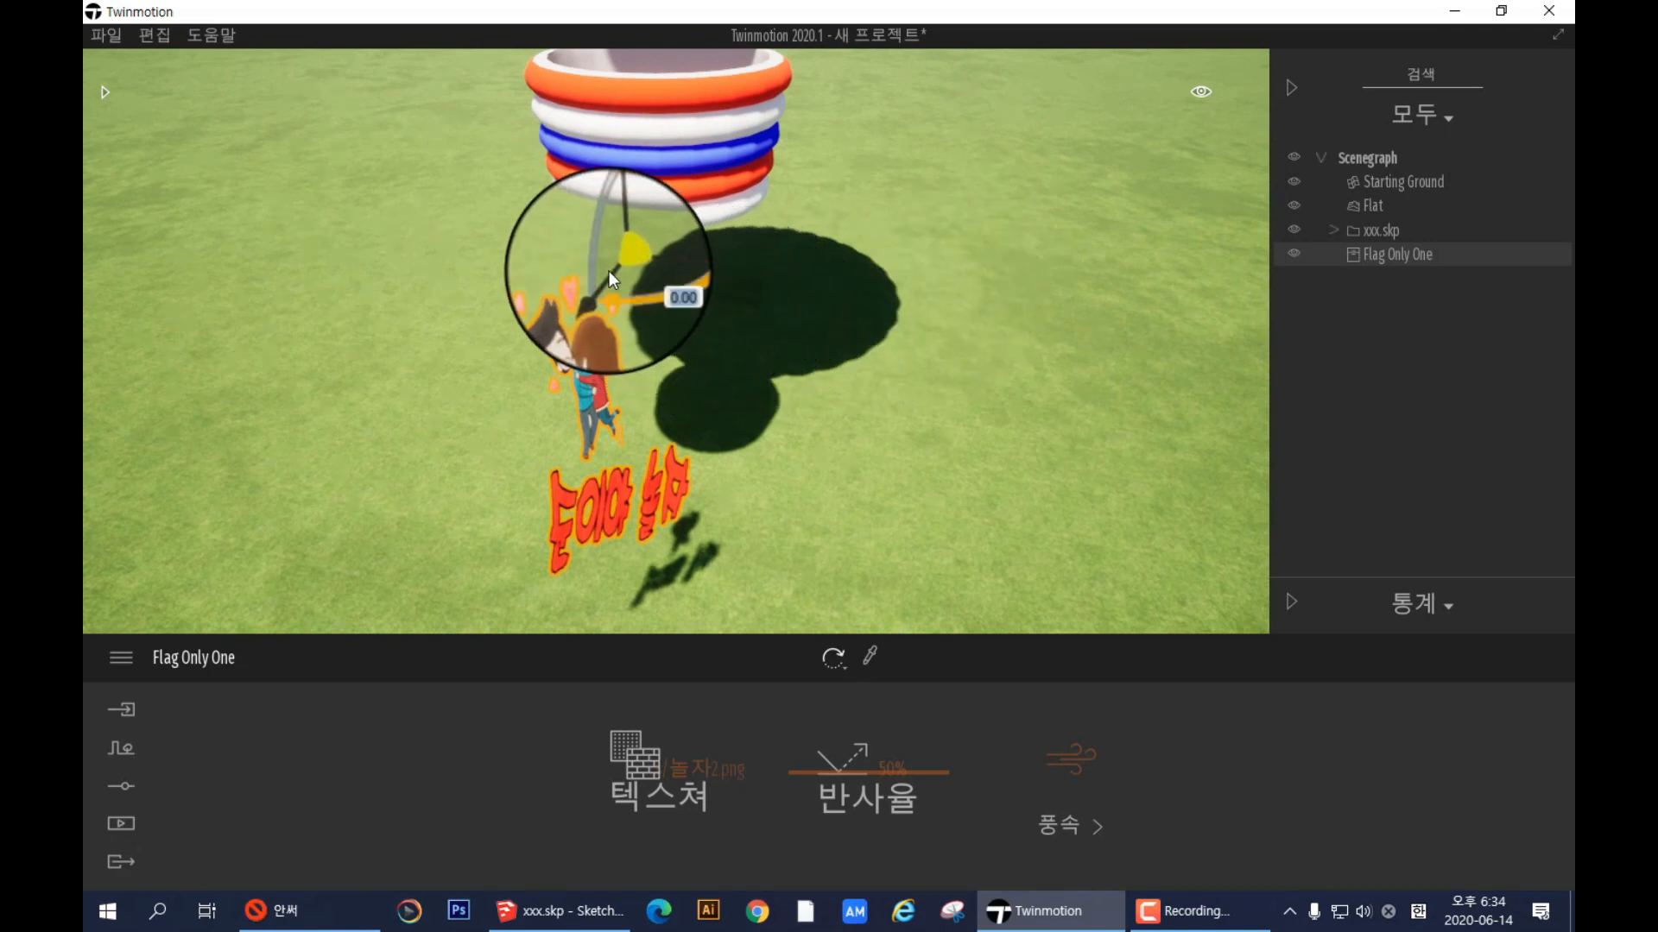
{"action": "left_click_drag", "start_coordinate": [597, 263], "coordinate": [604, 231]}
{"action": "scroll", "coordinate": [802, 363], "scroll_direction": "down", "scroll_amount": 4}
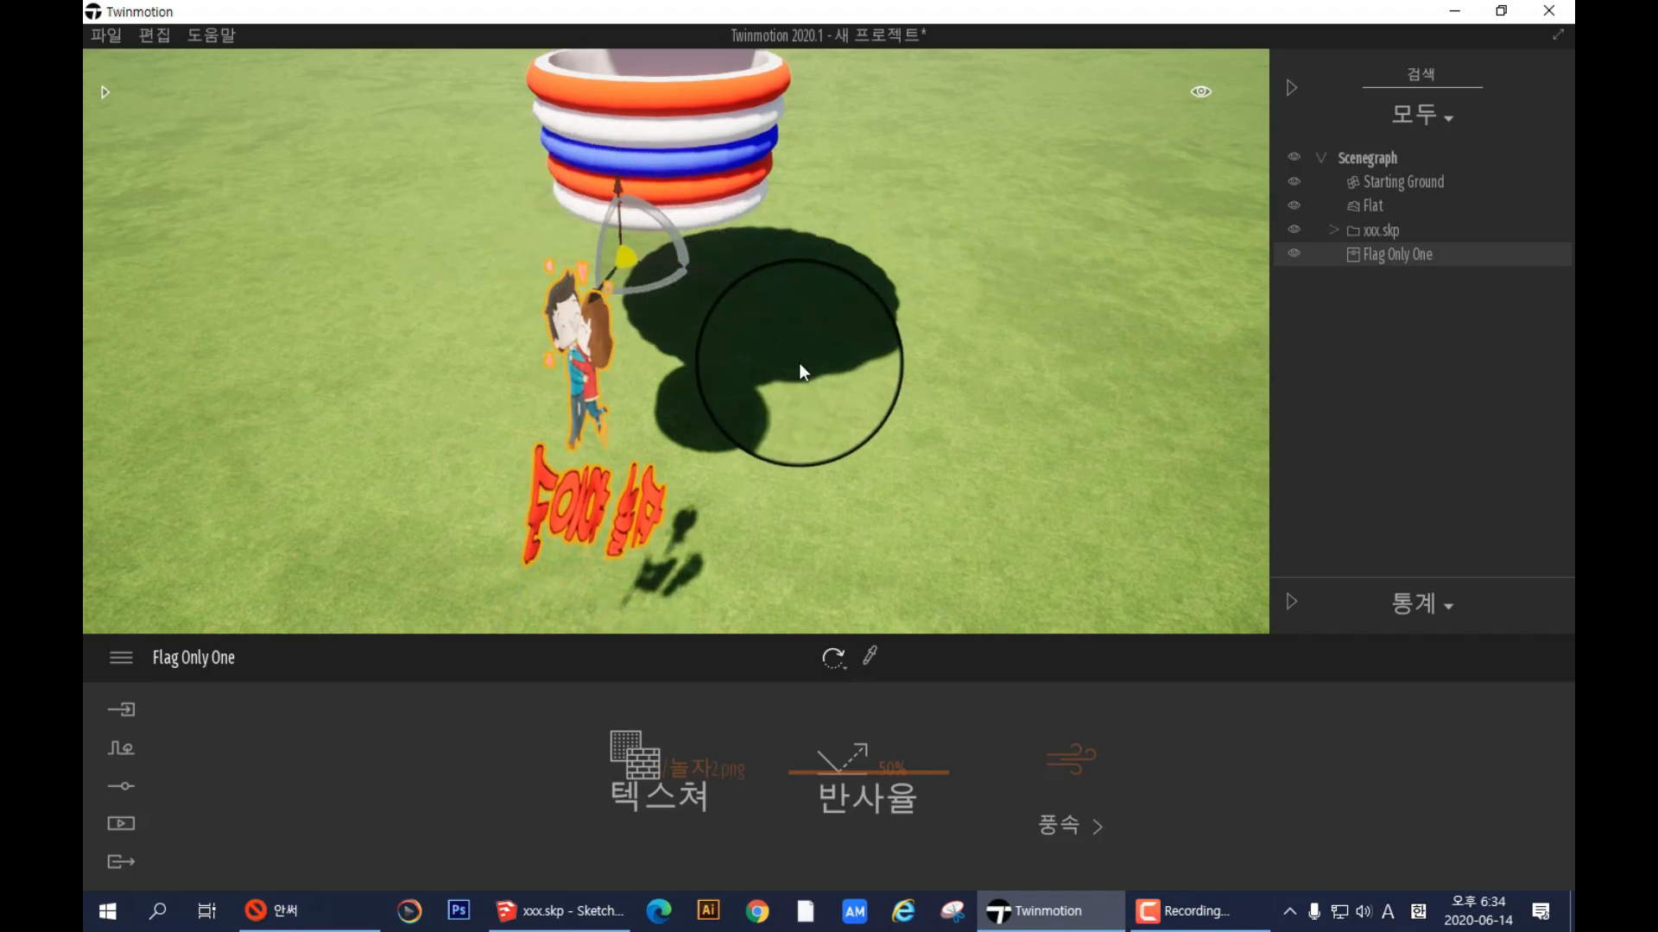
- Bring the flag closer to the basket's lower rim with the Move tool
{"action": "scroll", "coordinate": [818, 364], "scroll_direction": "down", "scroll_amount": 3}
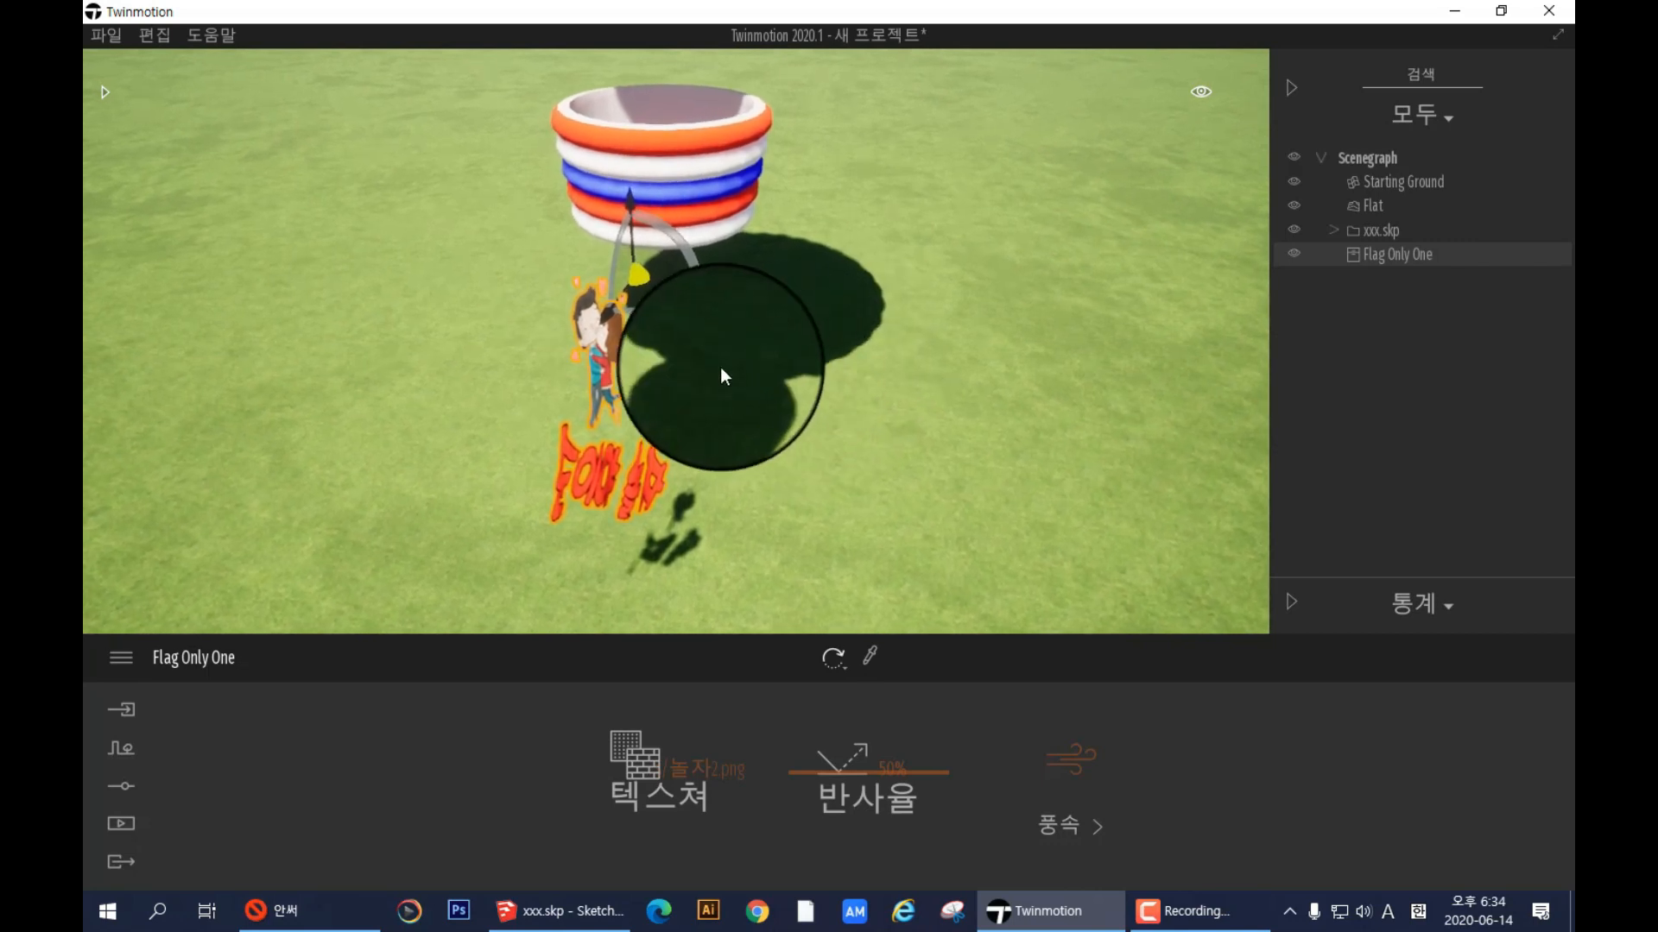
{"action": "scroll", "coordinate": [604, 276], "scroll_direction": "up", "scroll_amount": 2}
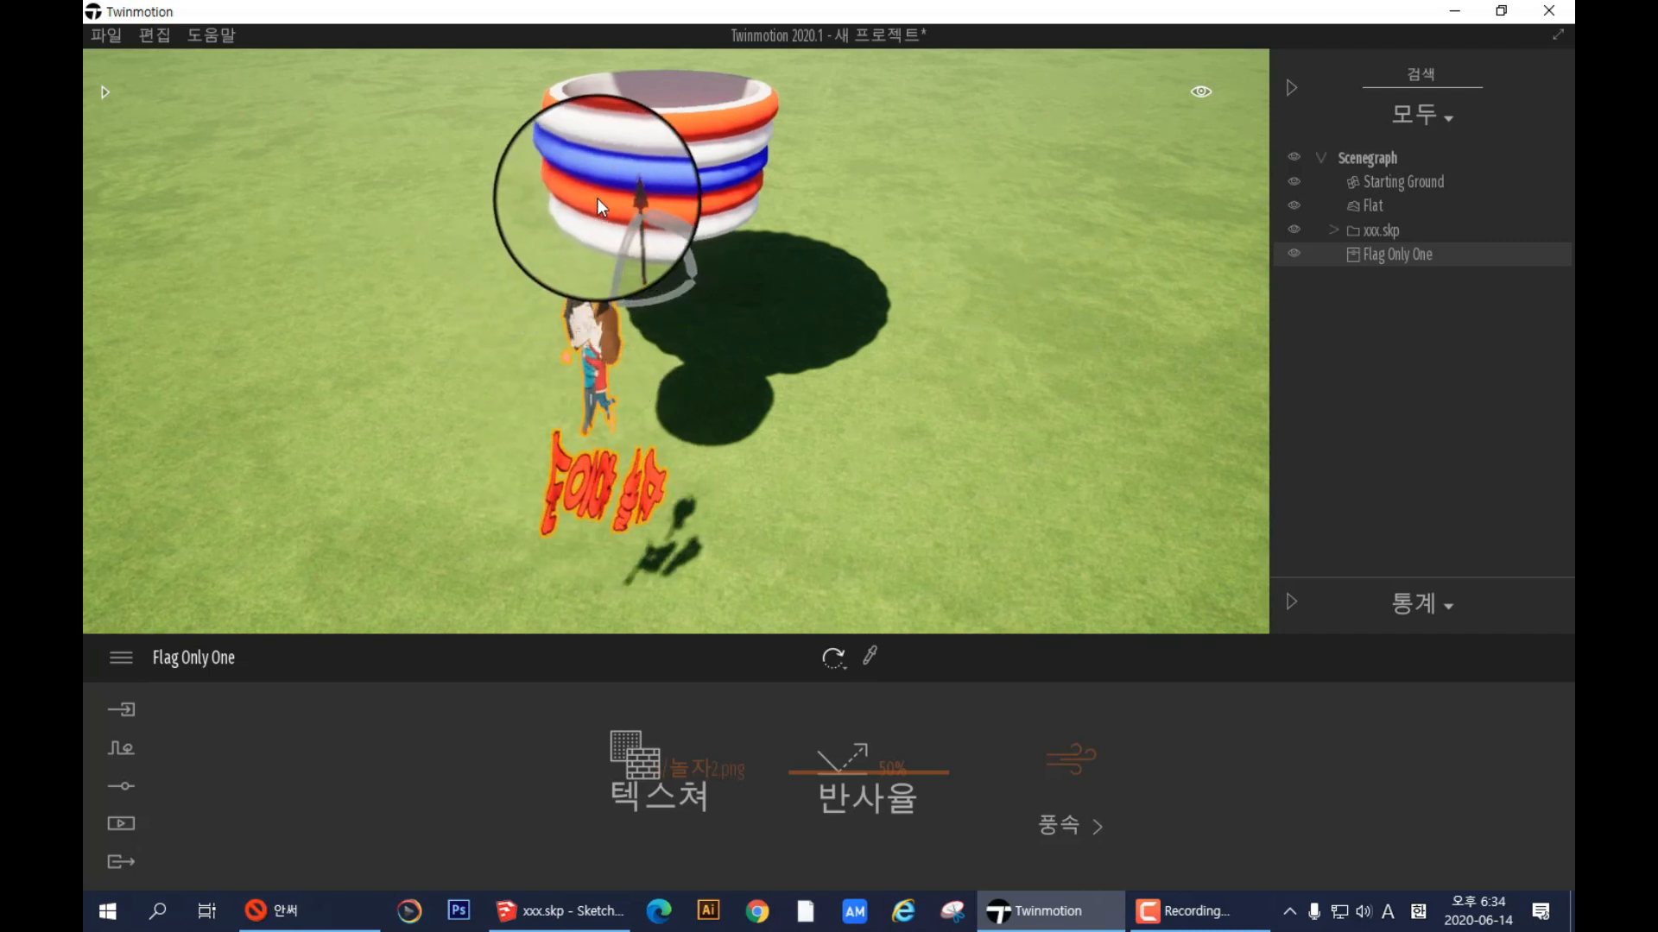
{"action": "scroll", "coordinate": [597, 200], "scroll_direction": "up", "scroll_amount": 1}
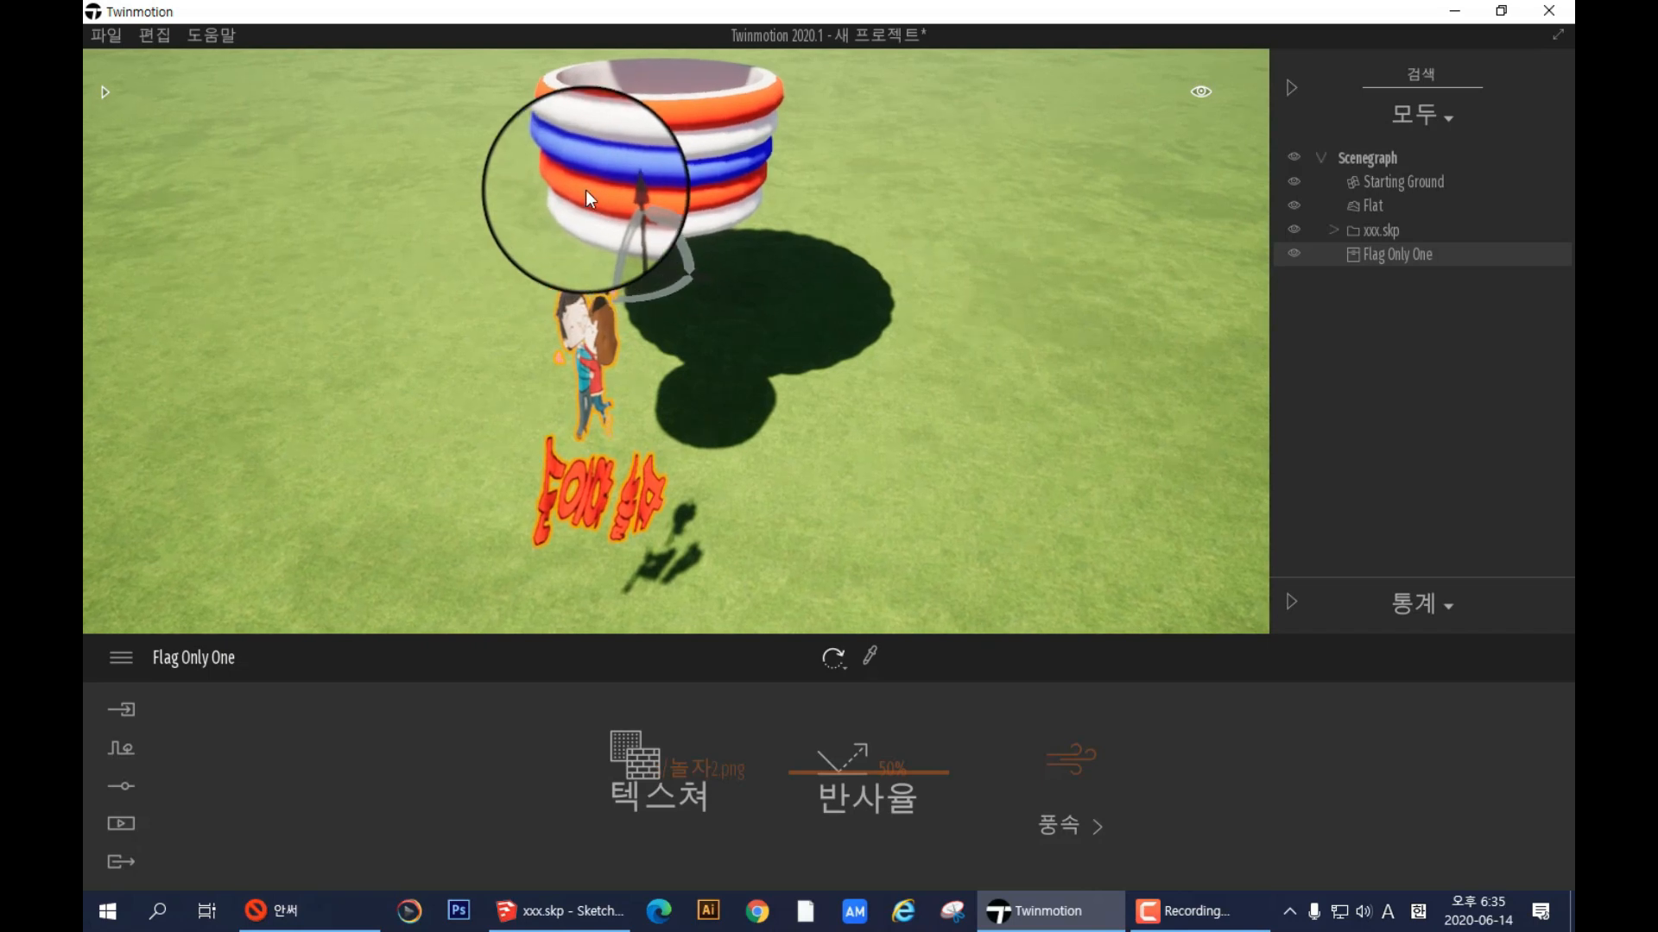
{"action": "right_click_drag", "start_coordinate": [462, 264], "coordinate": [495, 231]}
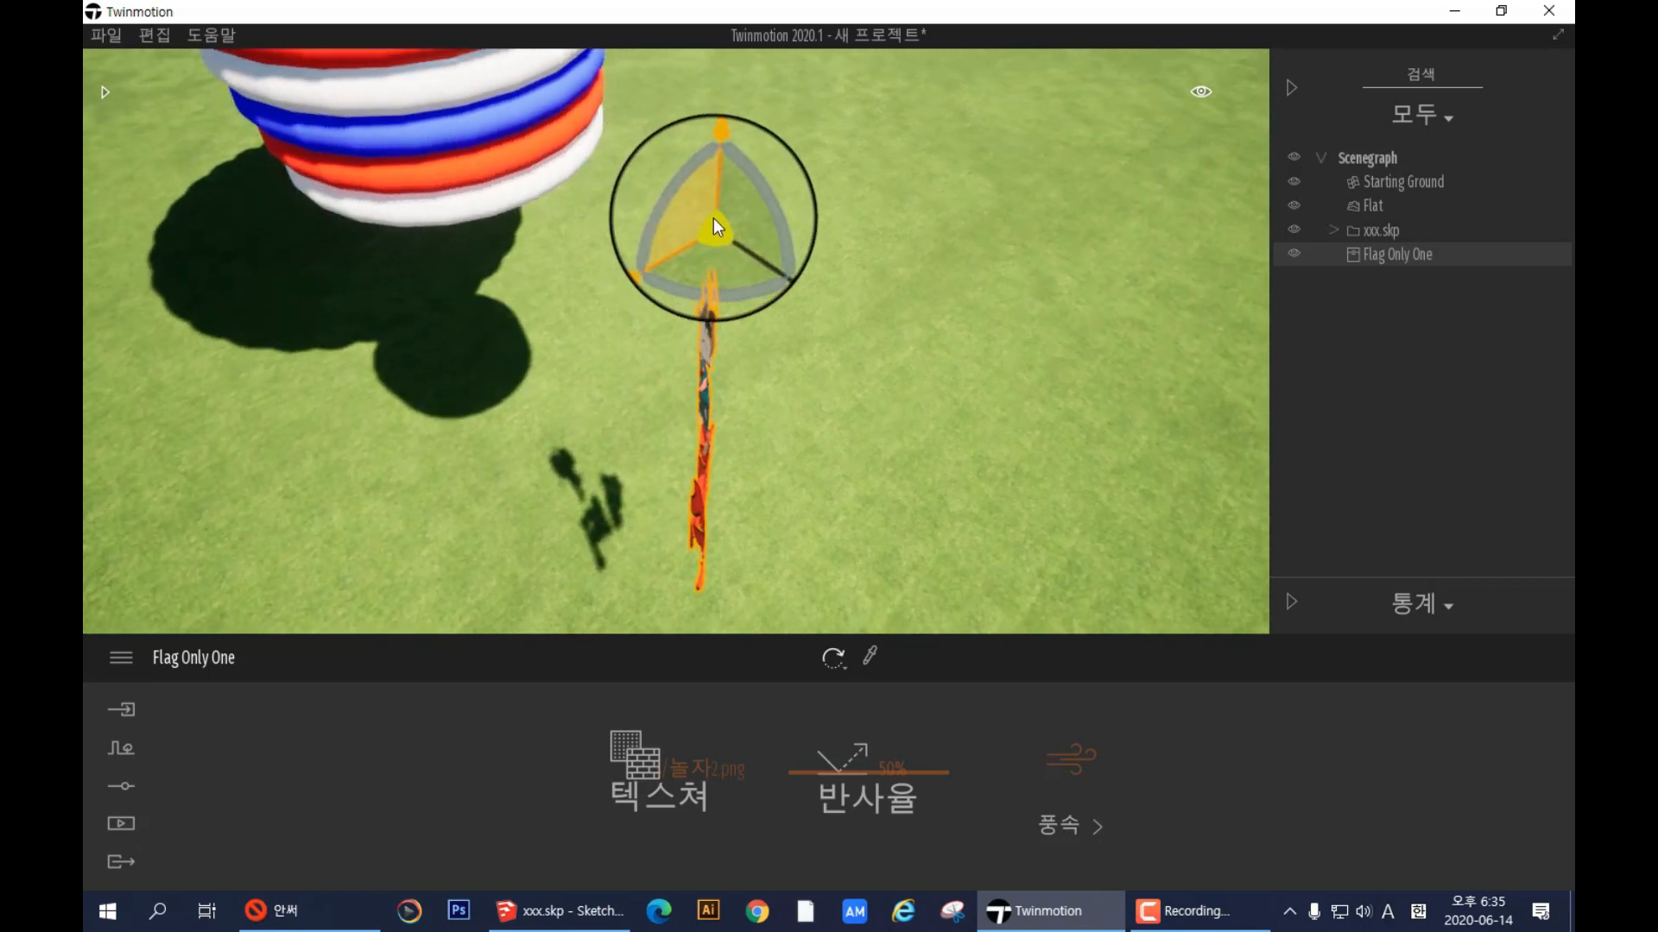
{"action": "left_click", "coordinate": [829, 650]}
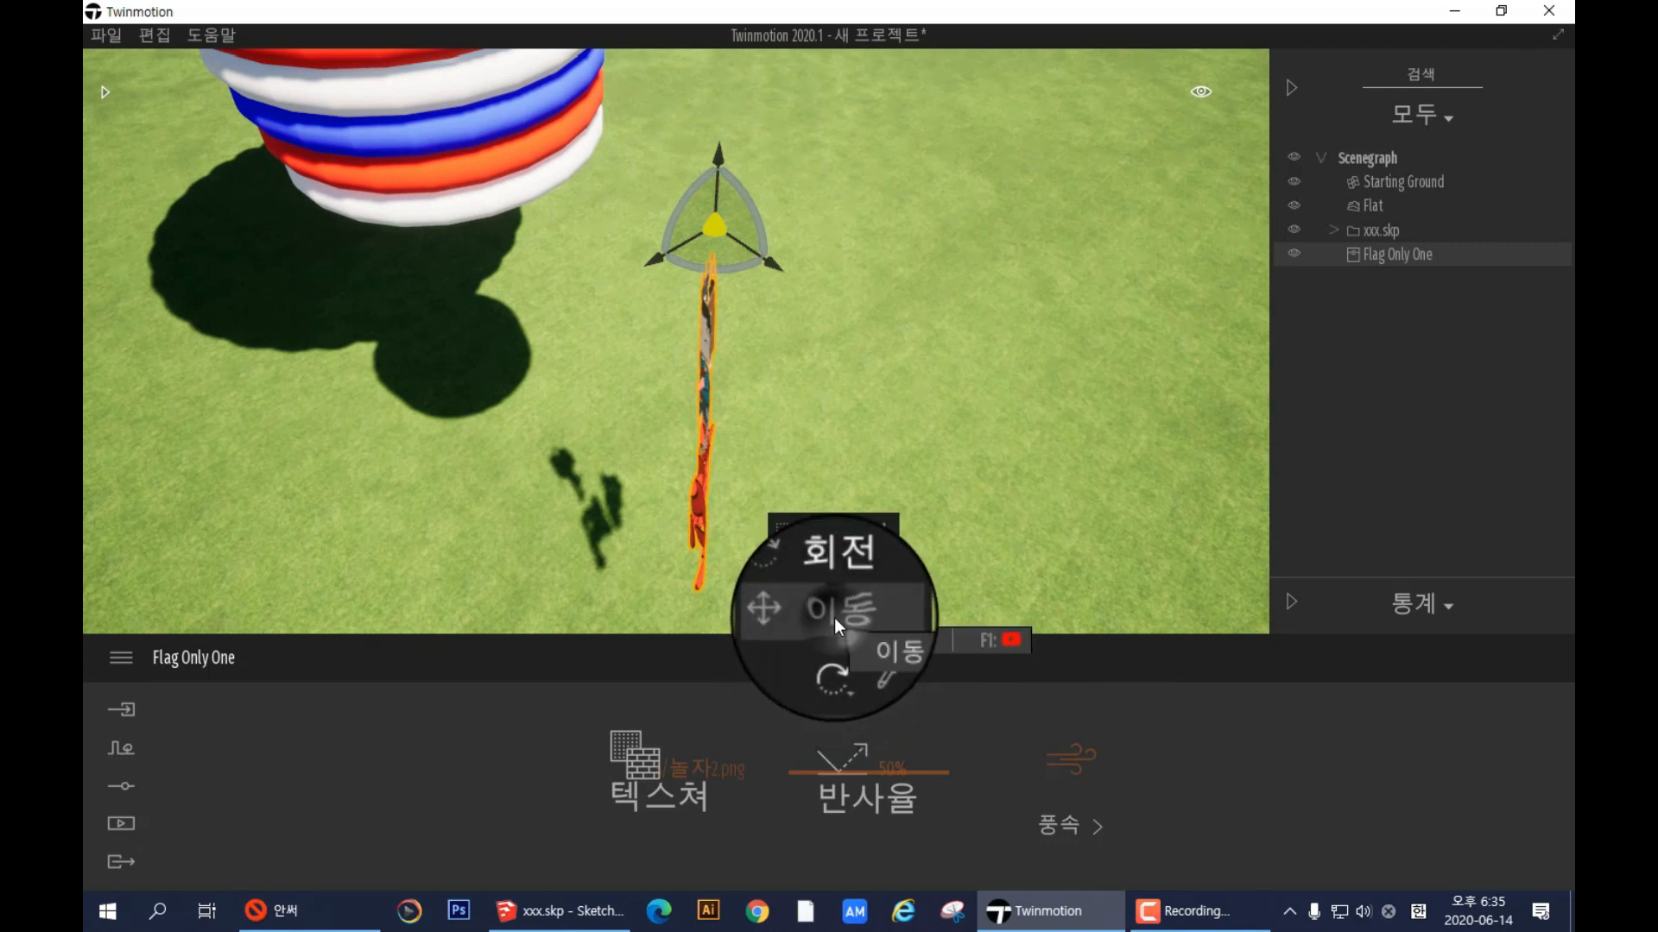
{"action": "left_click", "coordinate": [834, 618]}
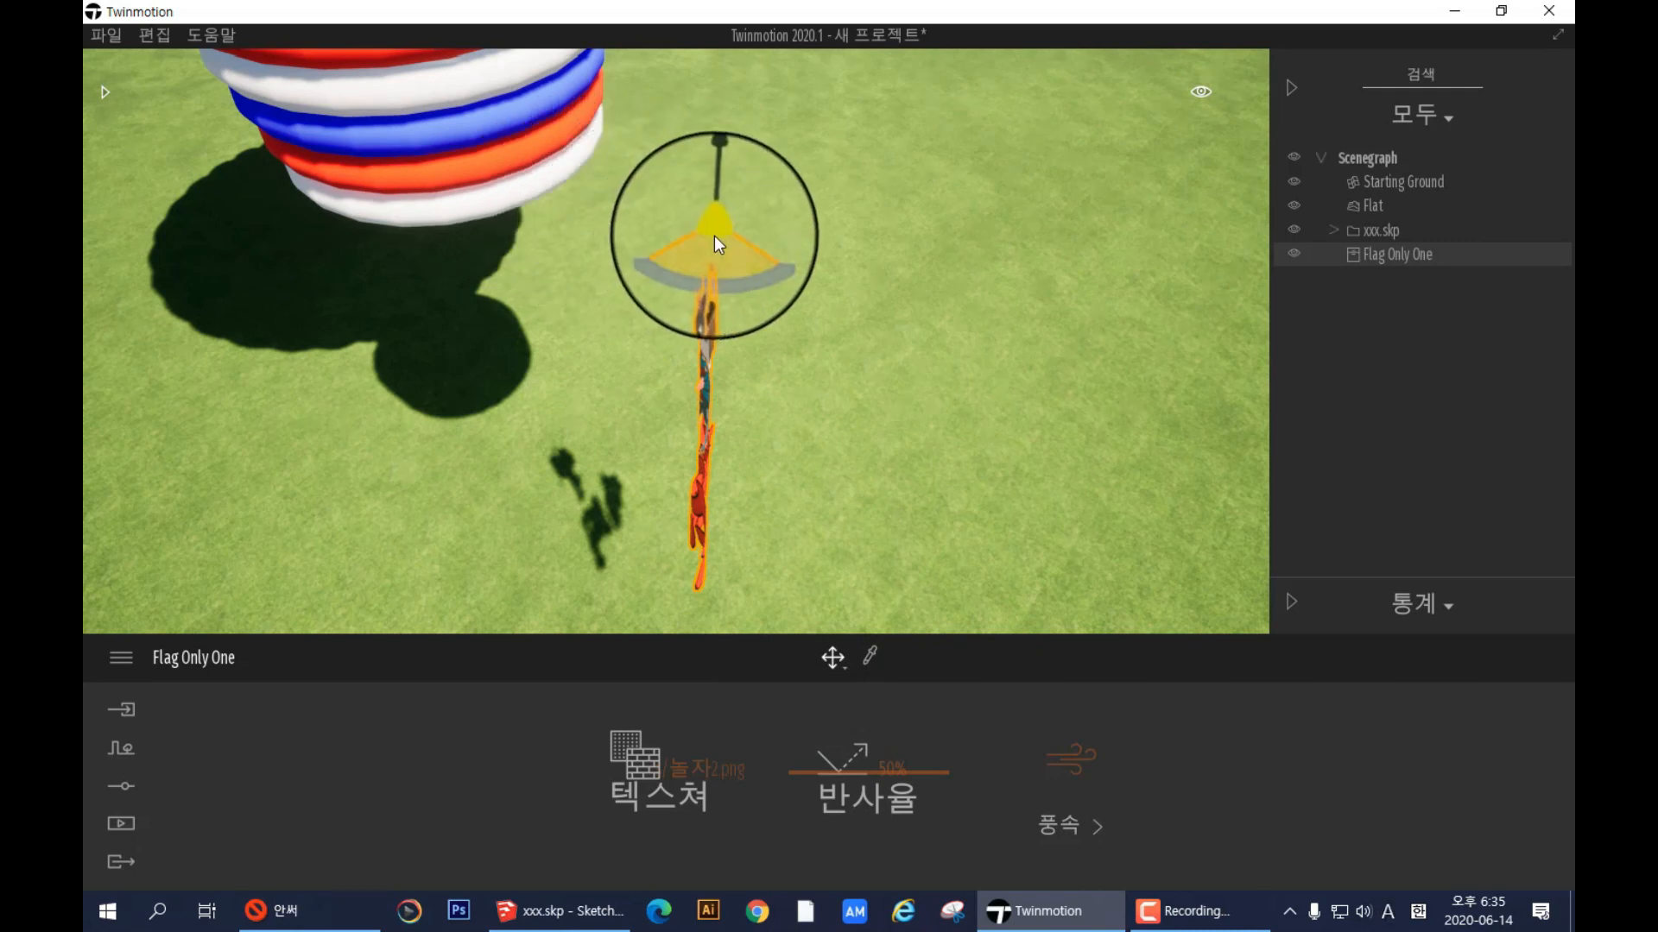
{"action": "left_click_drag", "start_coordinate": [713, 226], "coordinate": [592, 179]}
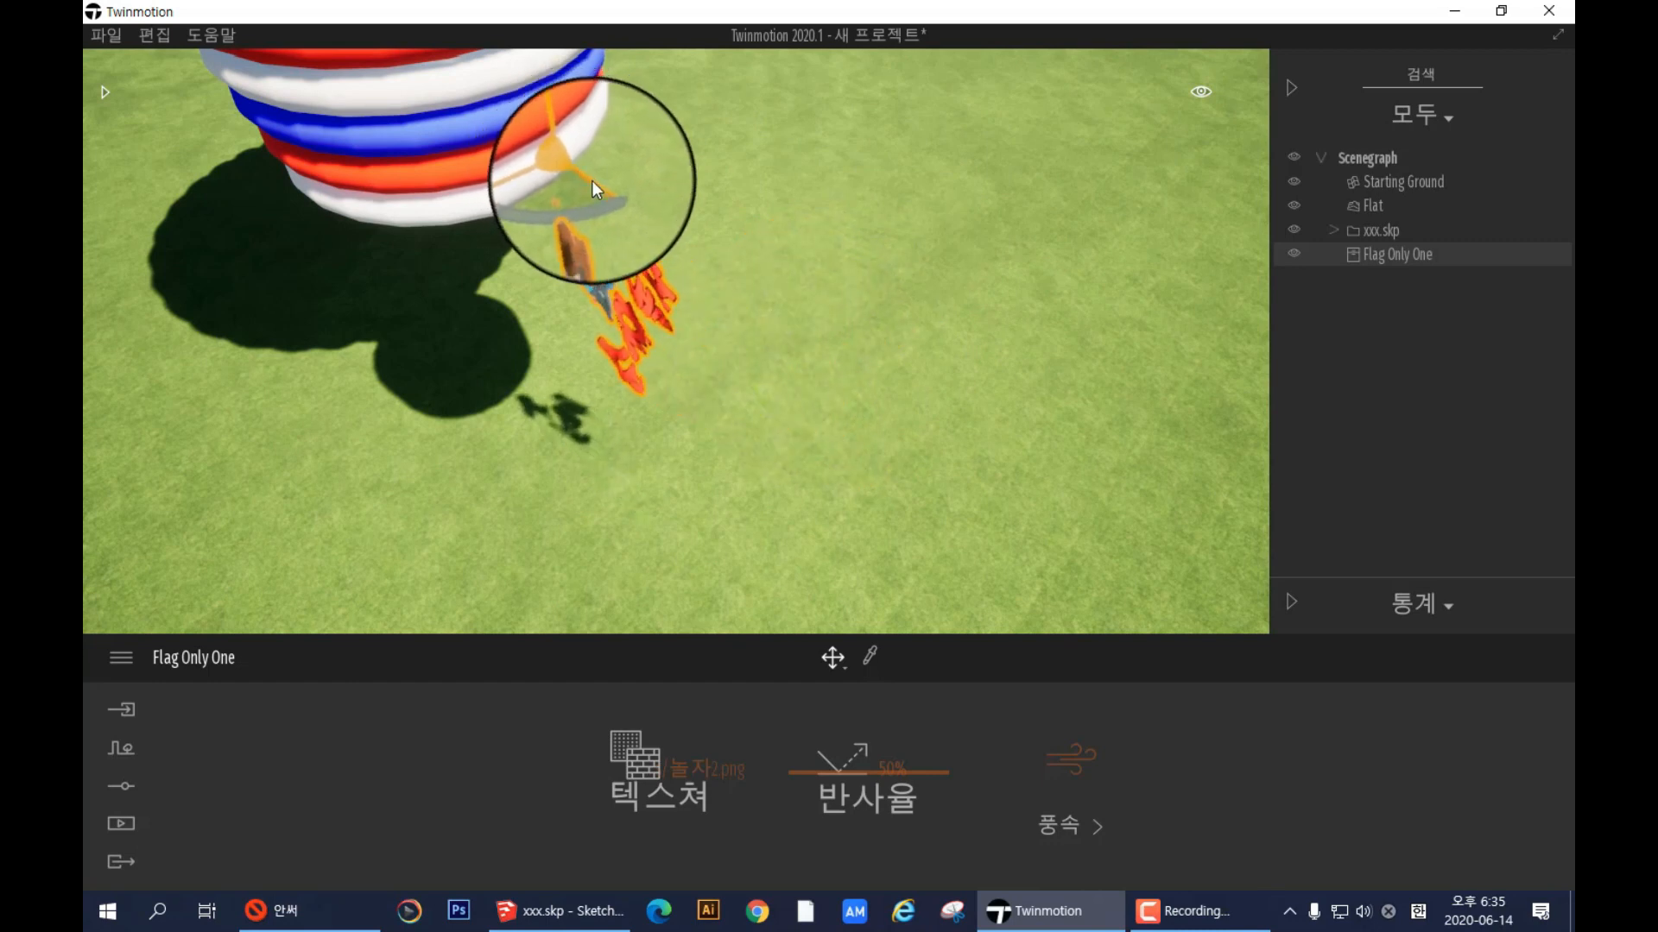
- Check the flag against the basket from above and the side, and shift it horizontally under the basket's lower rim
{"action": "right_click_drag", "start_coordinate": [423, 376], "coordinate": [423, 376]}
{"action": "key", "text": "a"}
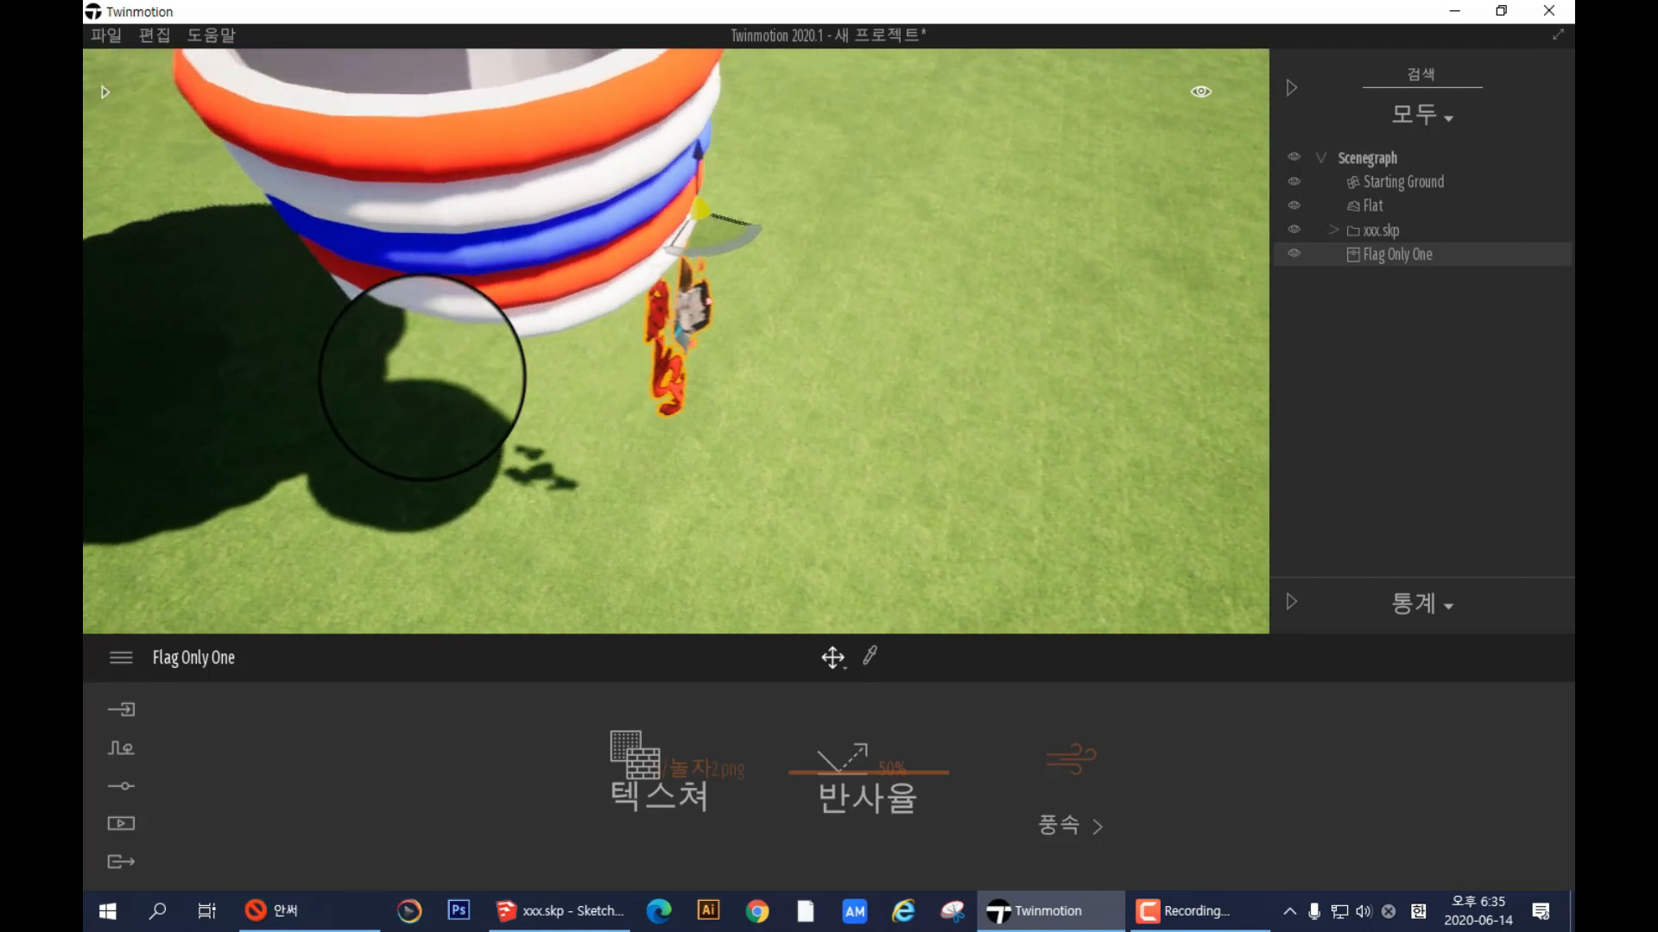
{"action": "key", "text": "a"}
{"action": "right_click_drag", "start_coordinate": [422, 377], "coordinate": [422, 378]}
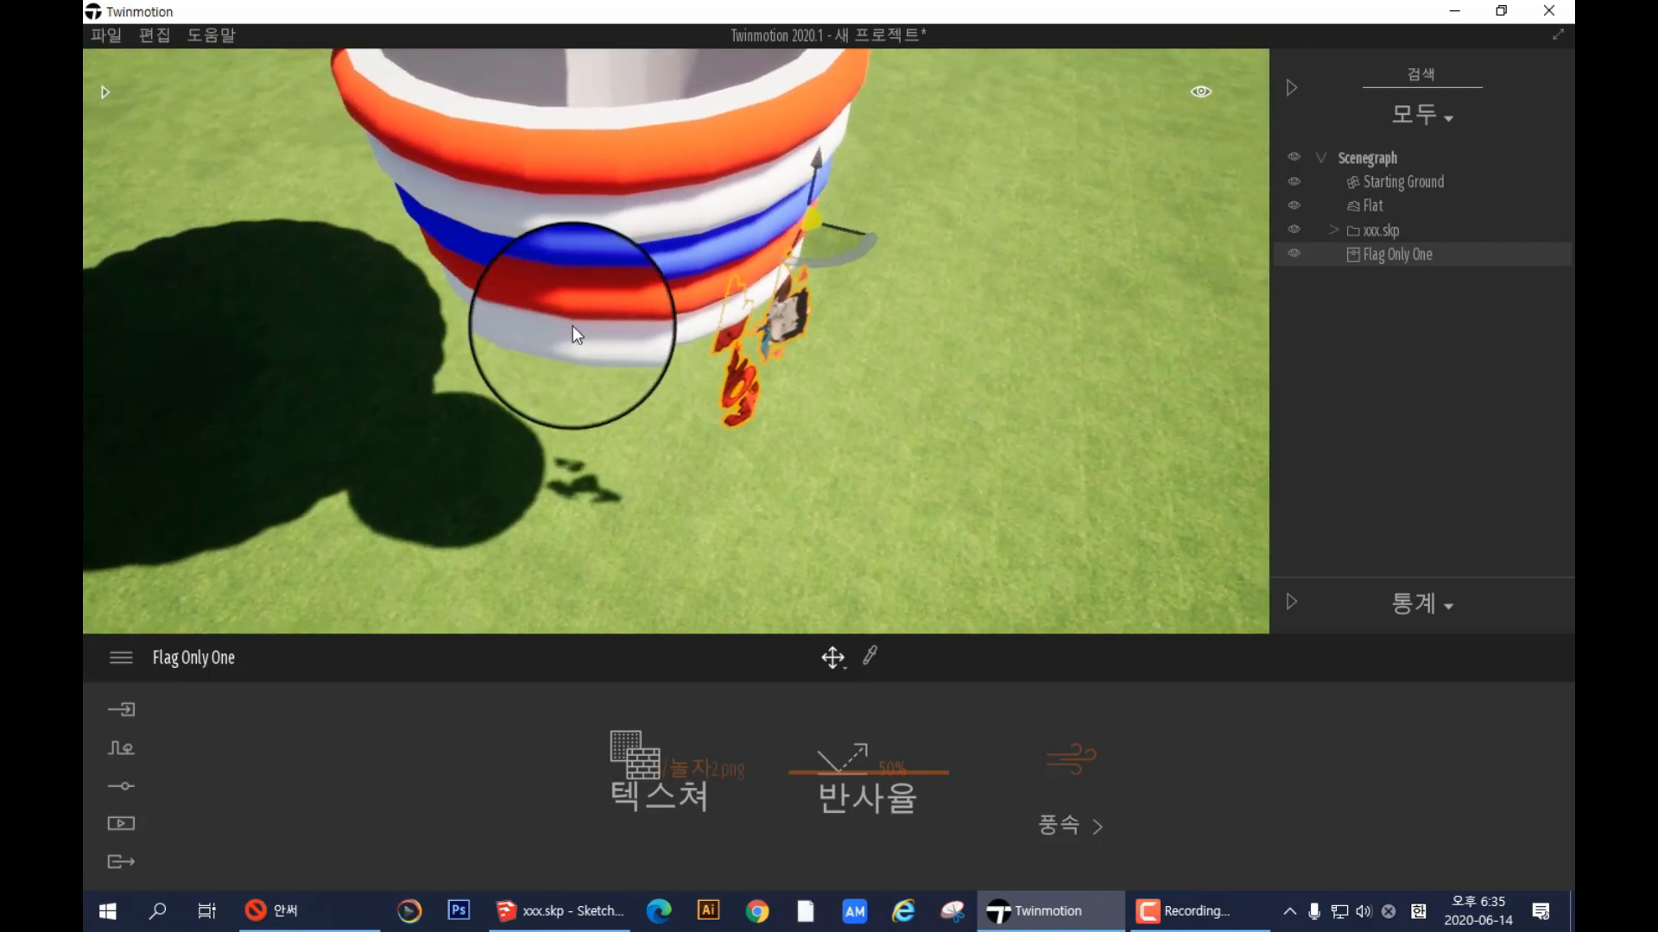
{"action": "right_click_drag", "start_coordinate": [839, 381], "coordinate": [841, 381]}
{"action": "key", "text": "a"}
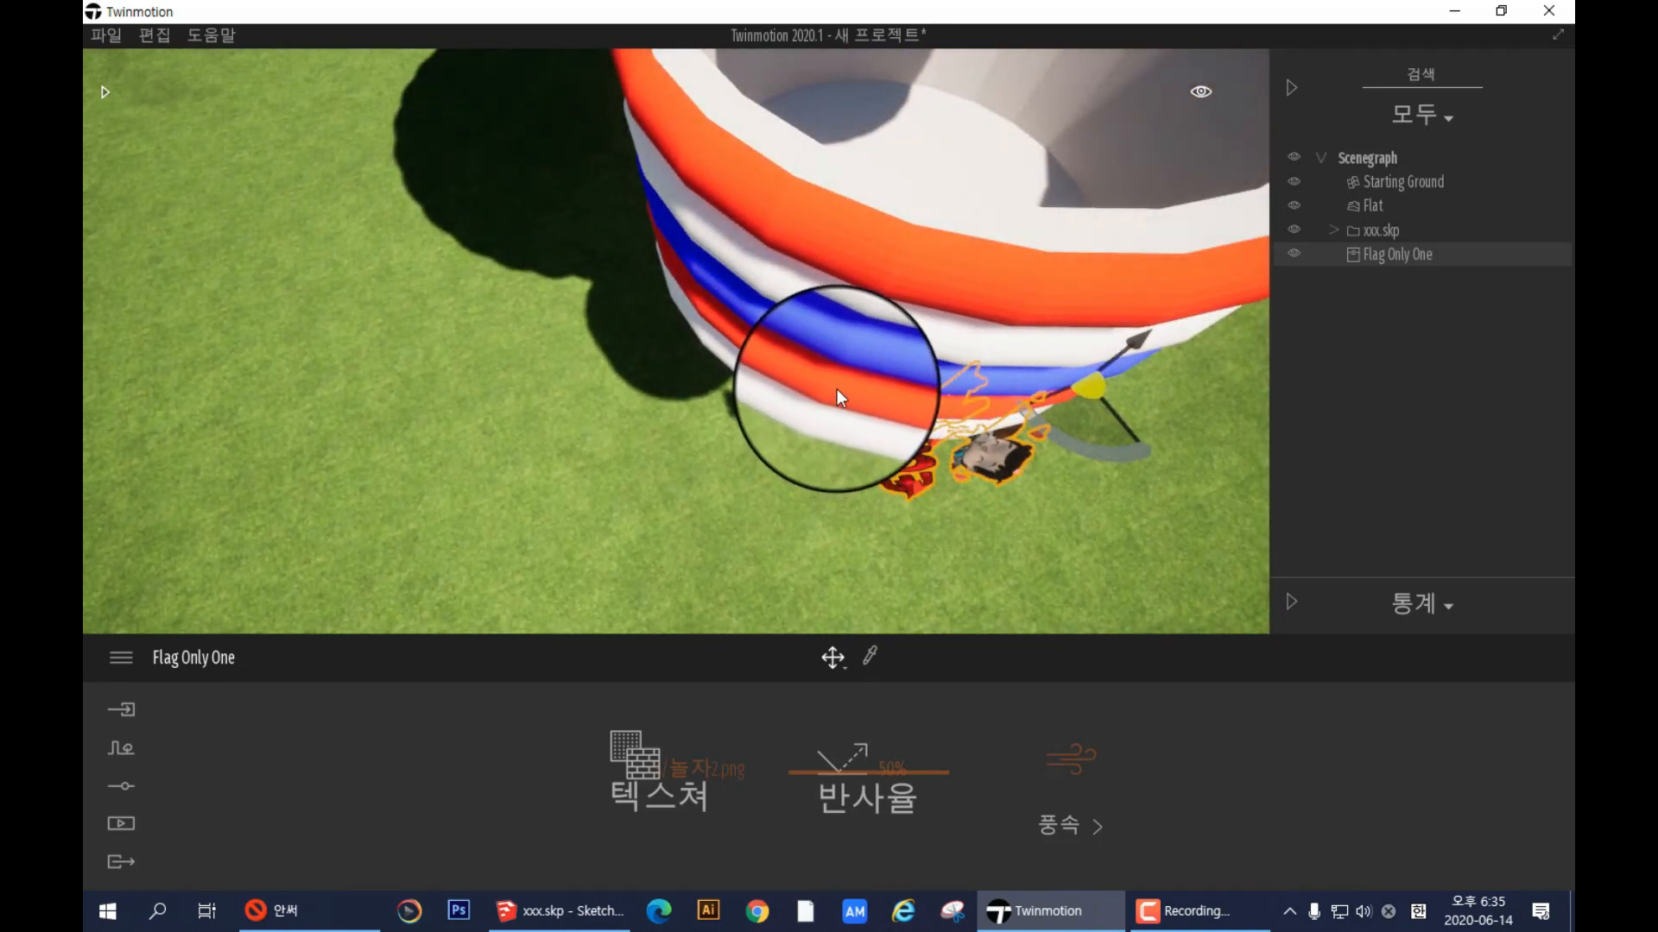
{"action": "middle_click_drag", "start_coordinate": [685, 381], "coordinate": [698, 433], "text": "shift"}
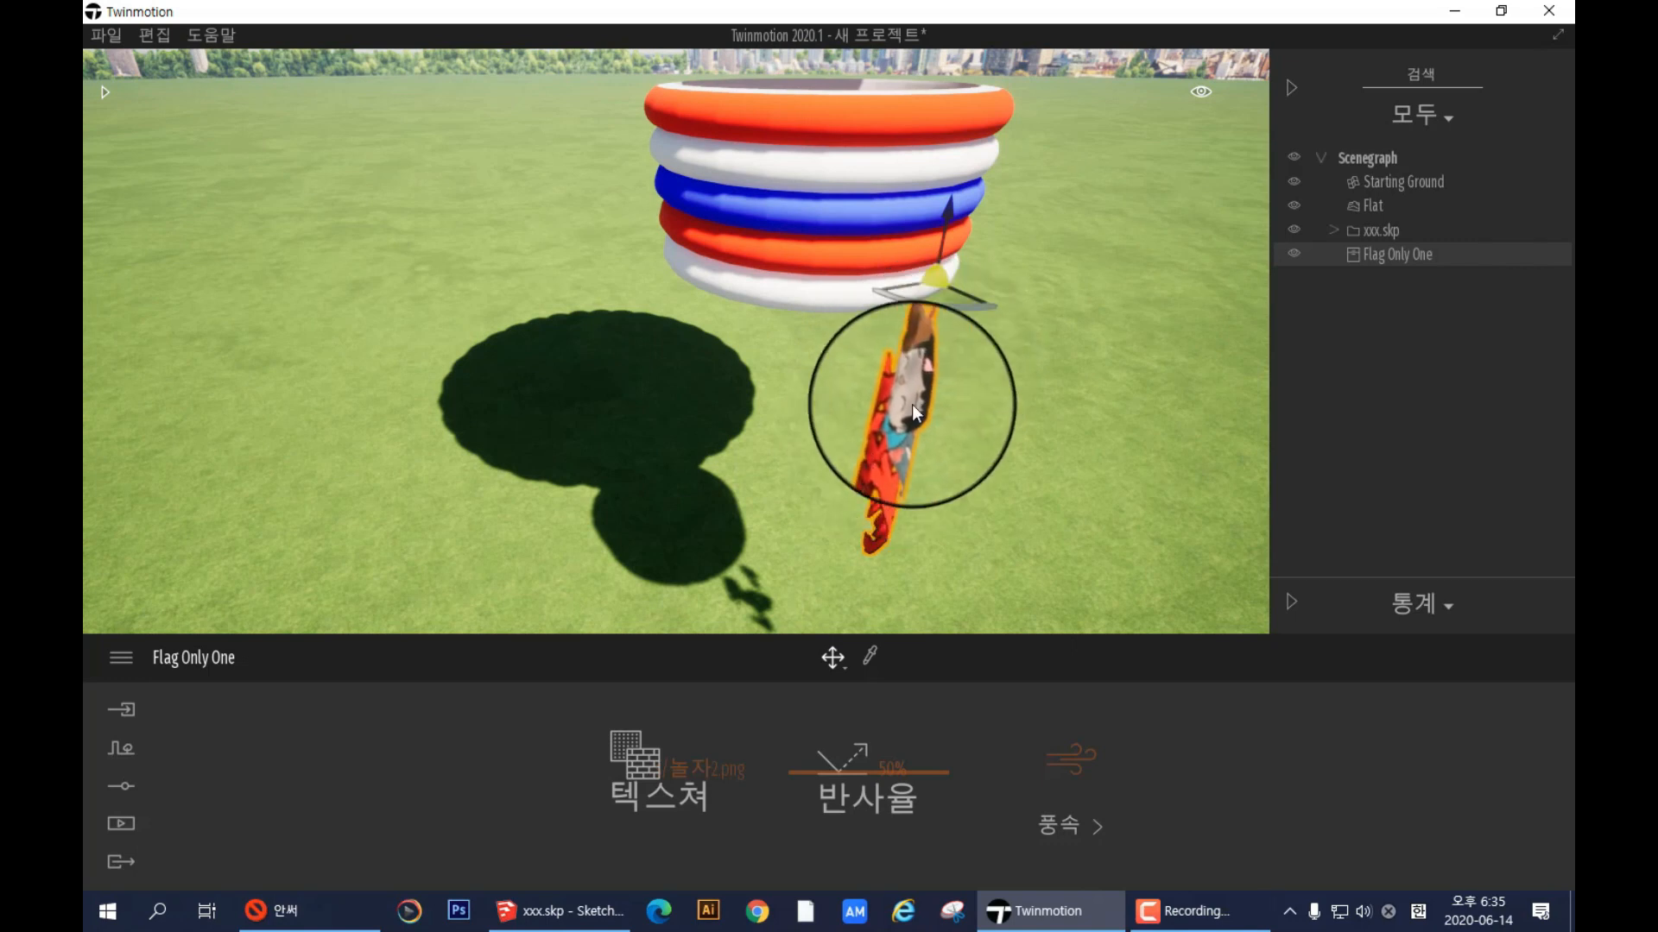
{"action": "right_click_drag", "start_coordinate": [951, 381], "coordinate": [955, 380]}
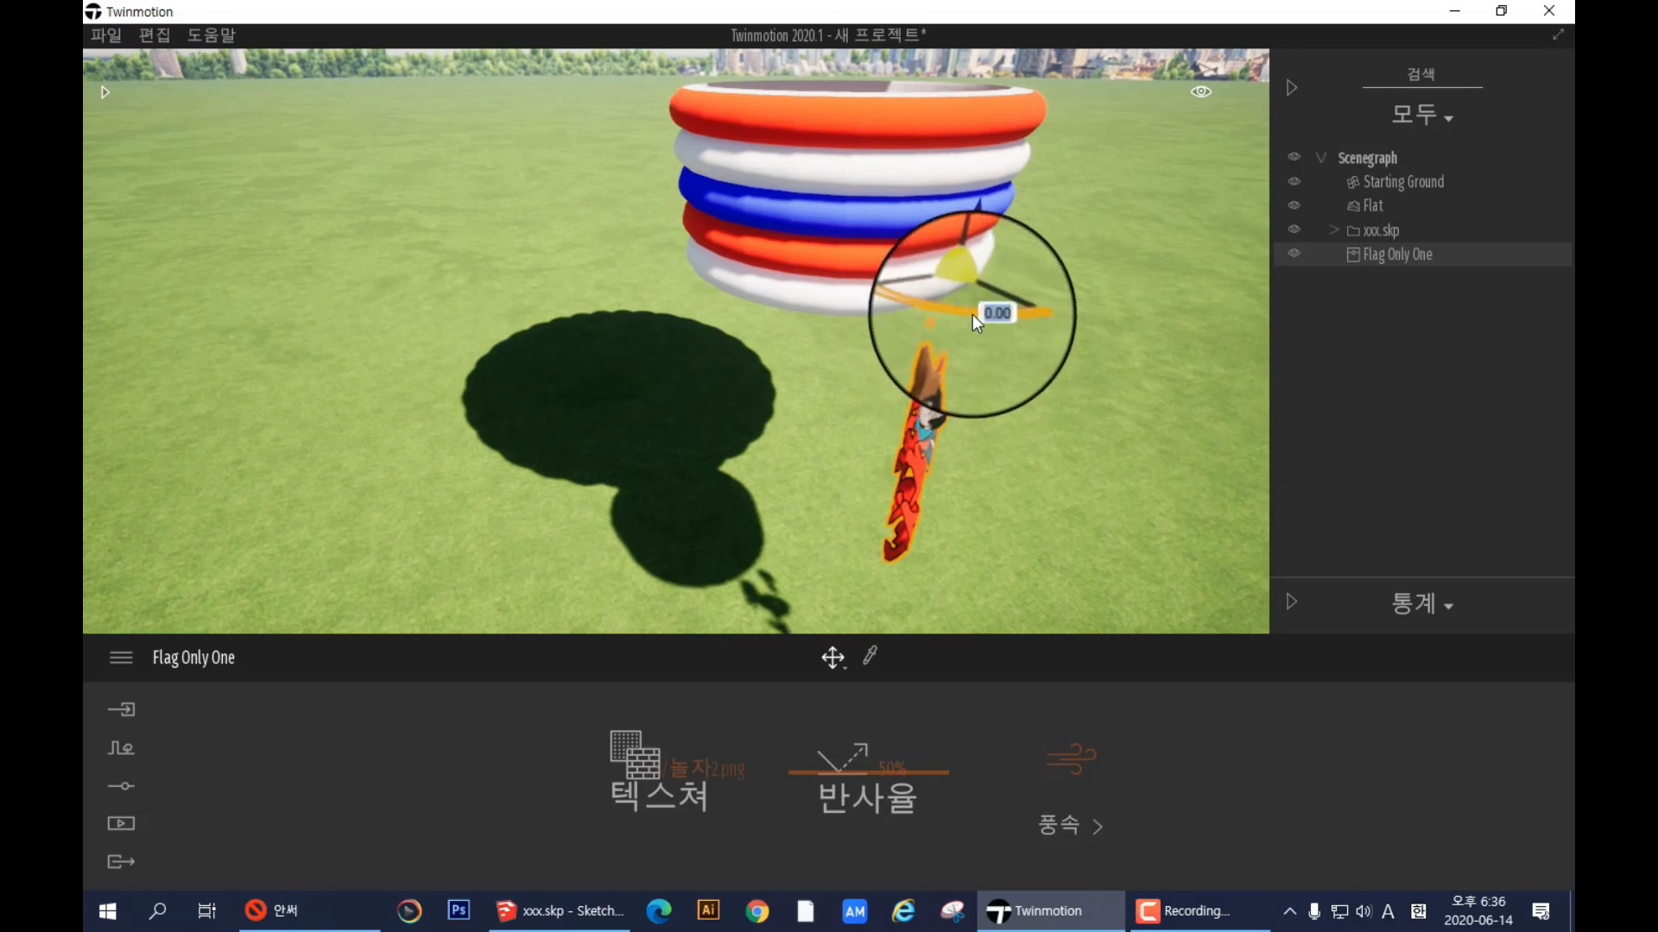
{"action": "left_click_drag", "start_coordinate": [967, 309], "coordinate": [822, 307]}
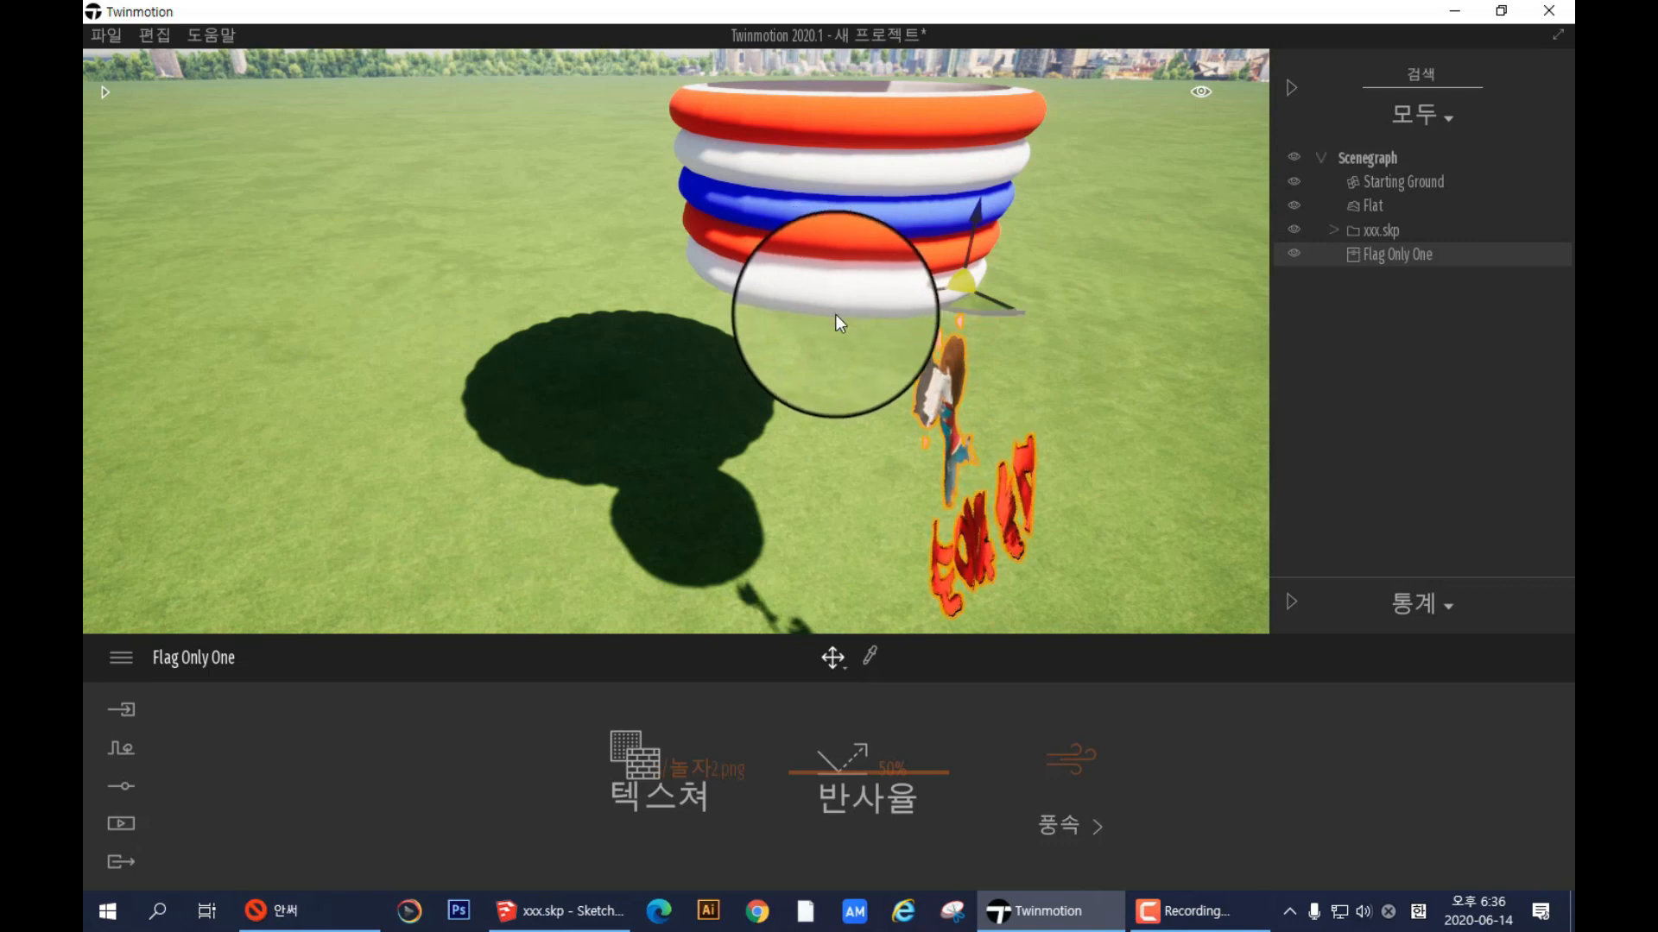
- Nudge the flag horizontally again to refine its position under the basket
{"action": "scroll", "coordinate": [1024, 368], "scroll_direction": "up", "scroll_amount": 2}
{"action": "right_click_drag", "start_coordinate": [1022, 368], "coordinate": [1048, 352]}
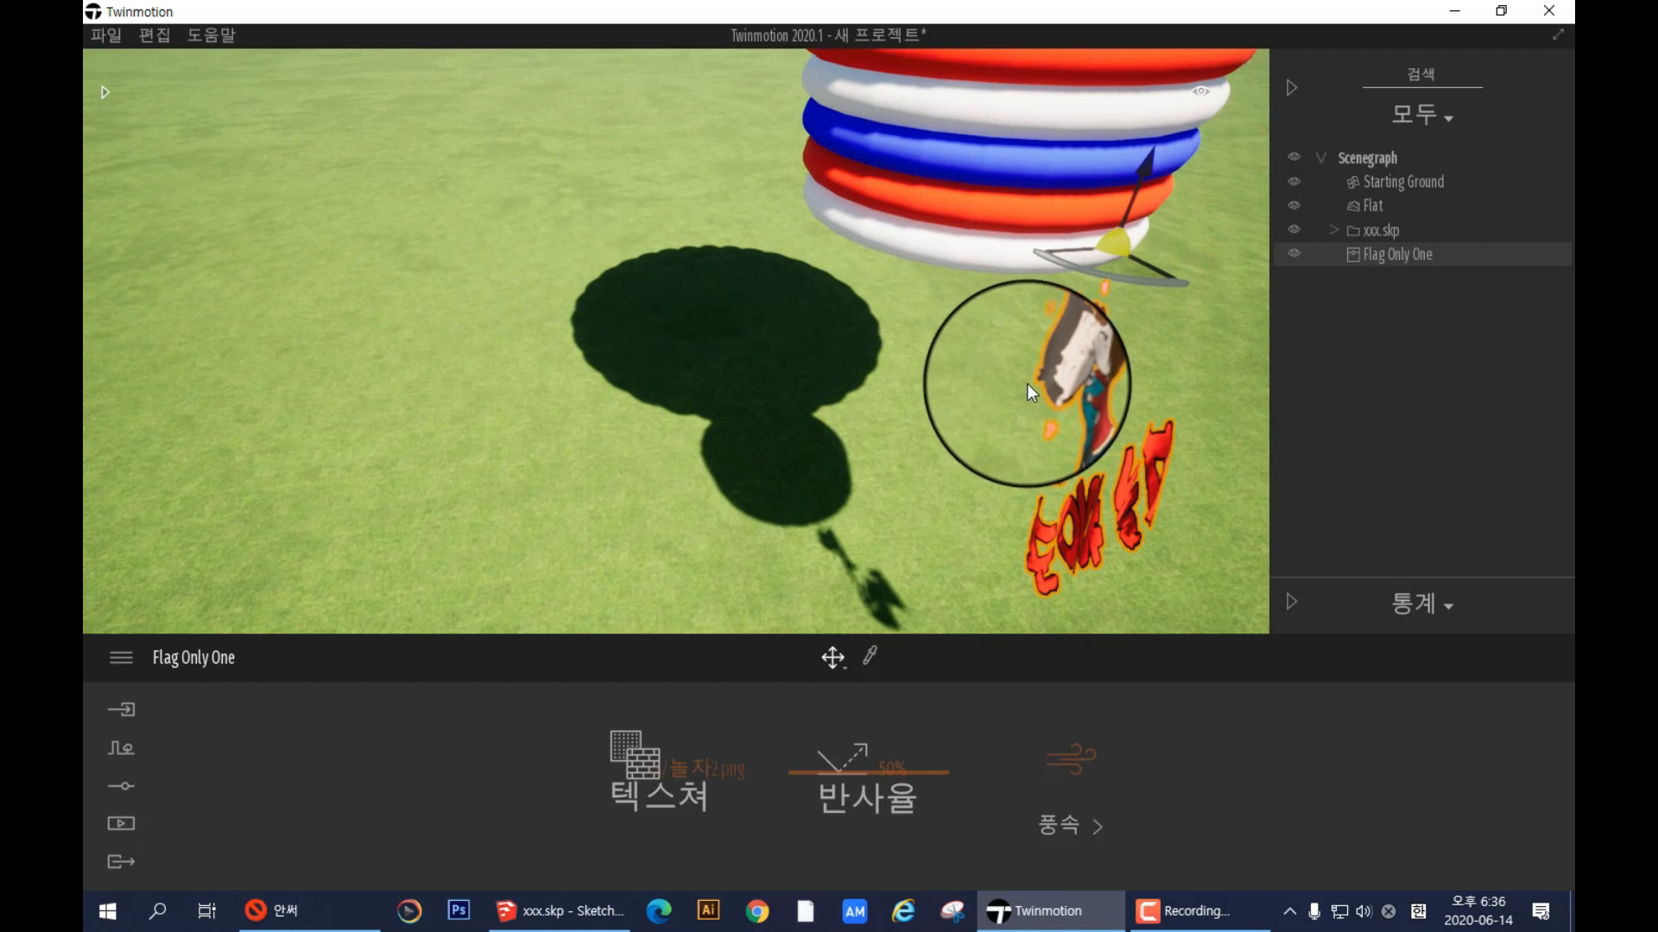
{"action": "key", "text": "d"}
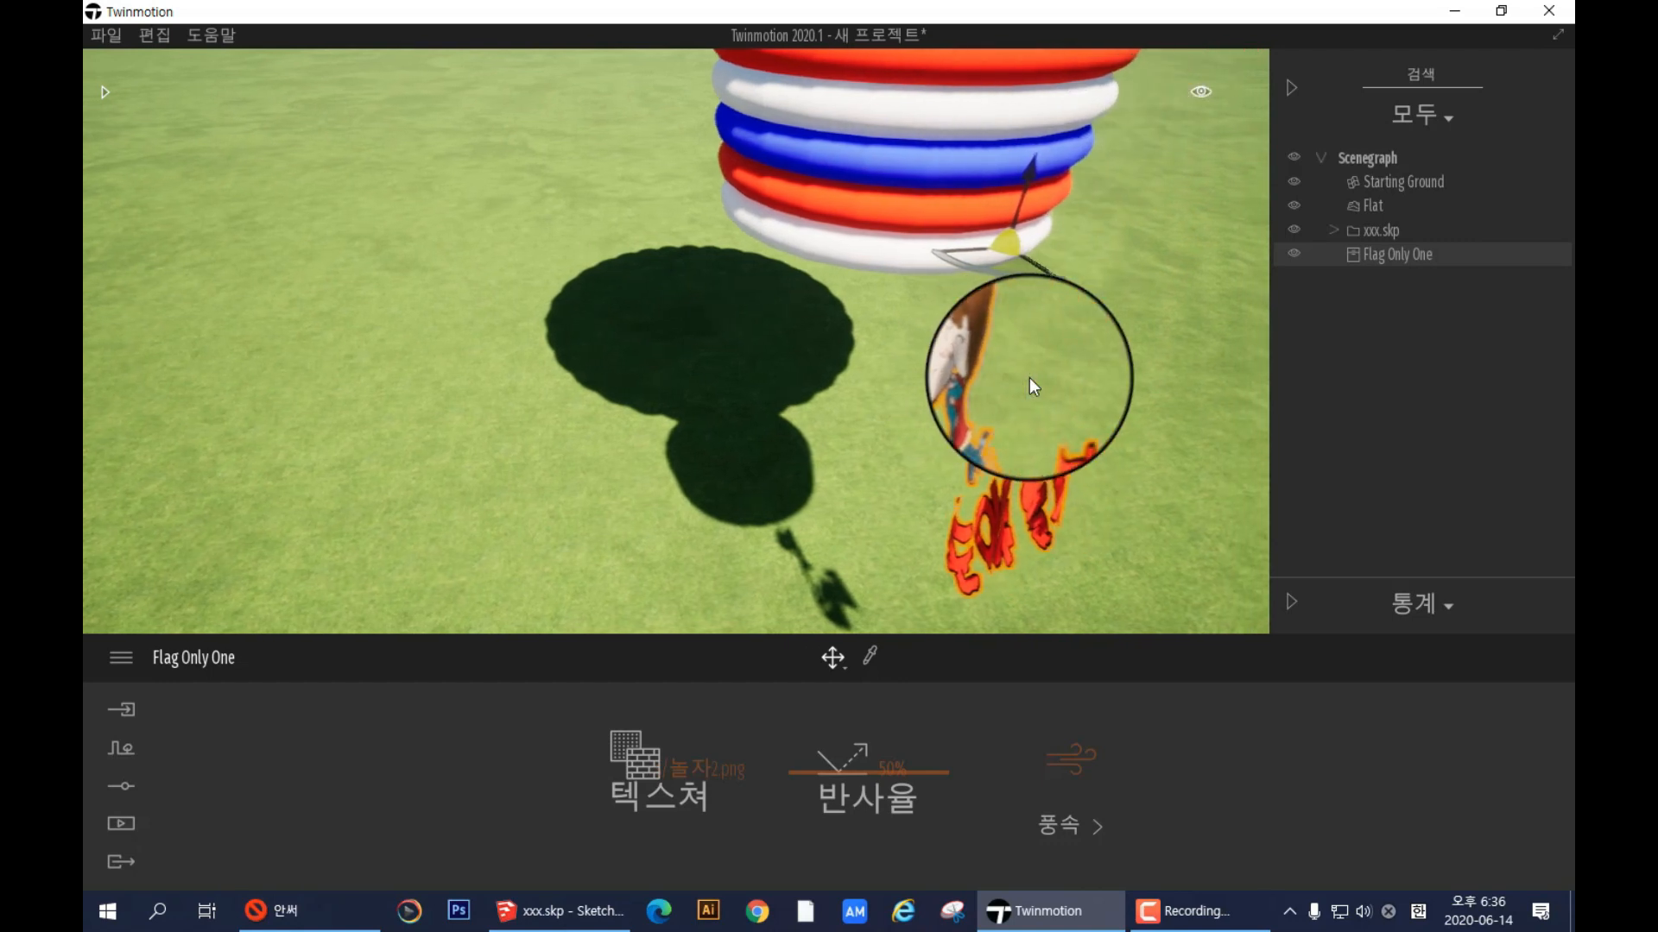
{"action": "key", "text": "d"}
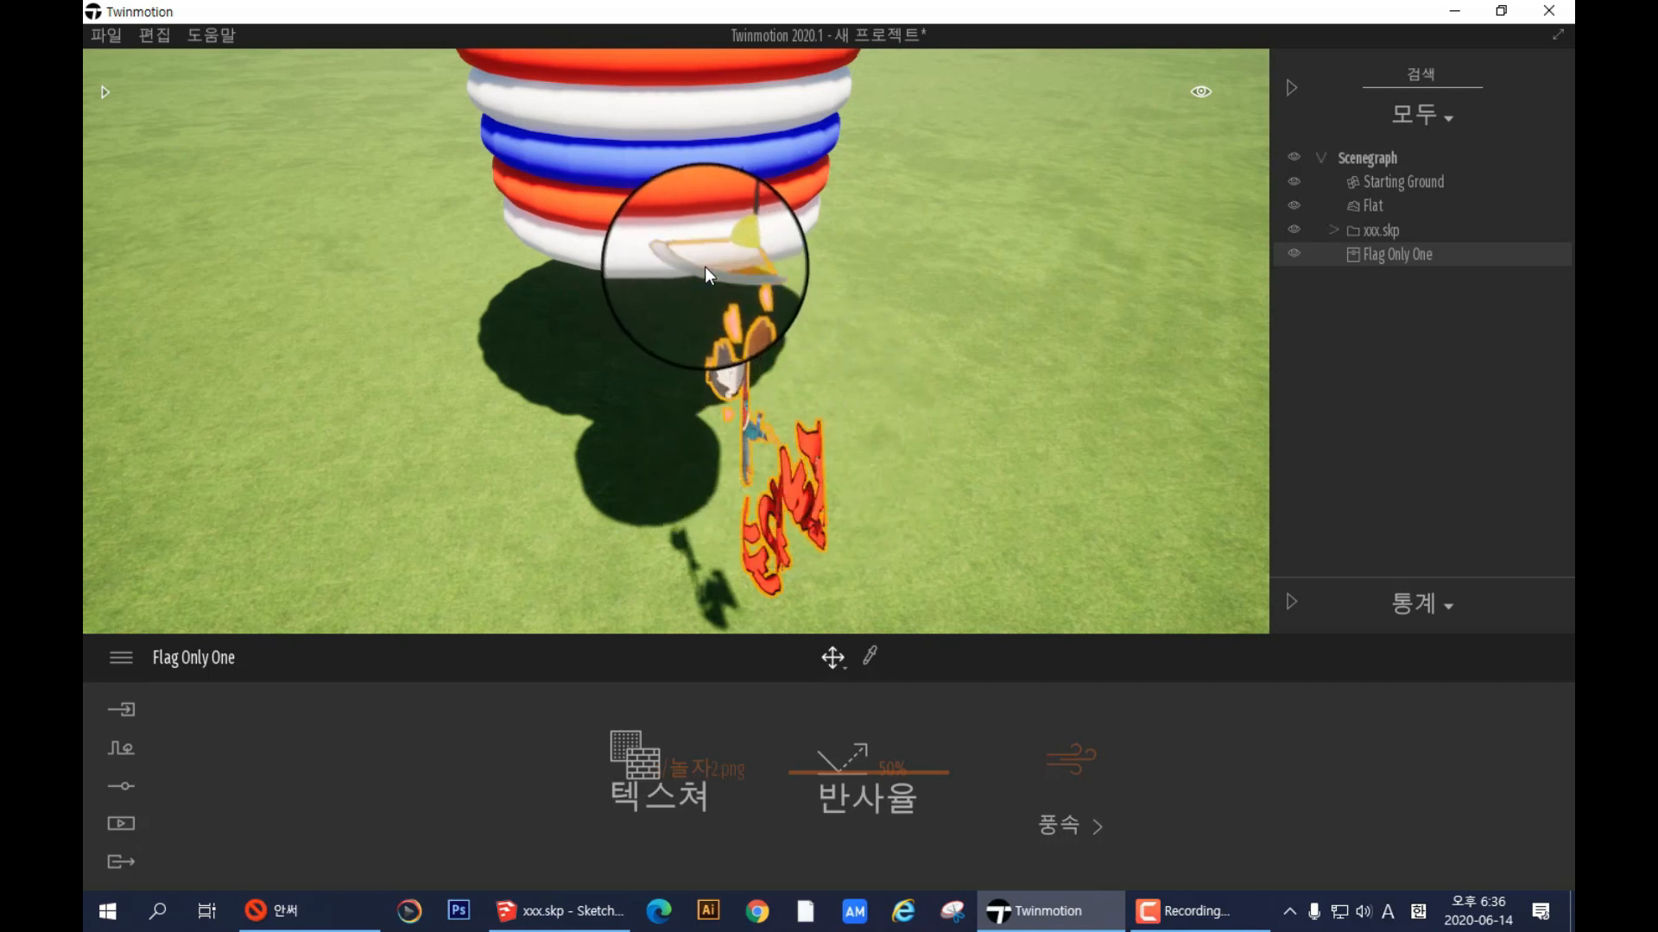
{"action": "left_click_drag", "start_coordinate": [705, 267], "coordinate": [795, 293]}
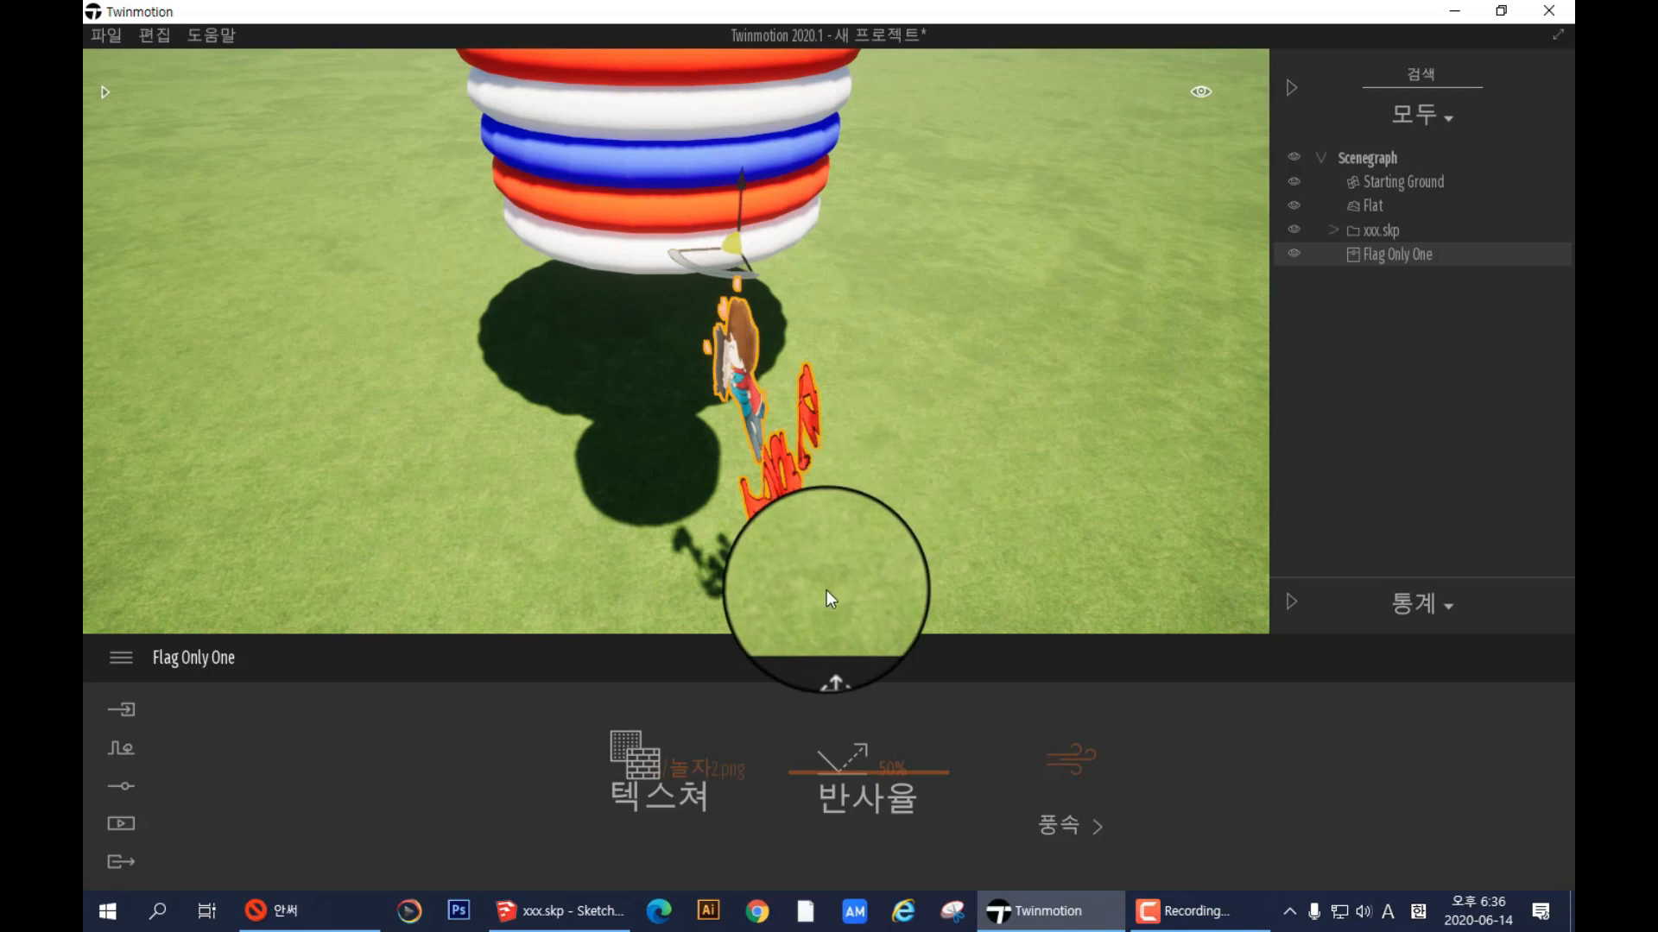
- Turn the flag with the Rotate tool so its picture and lettering face the front of the basket
{"action": "left_click", "coordinate": [830, 661]}
{"action": "left_click", "coordinate": [852, 574]}
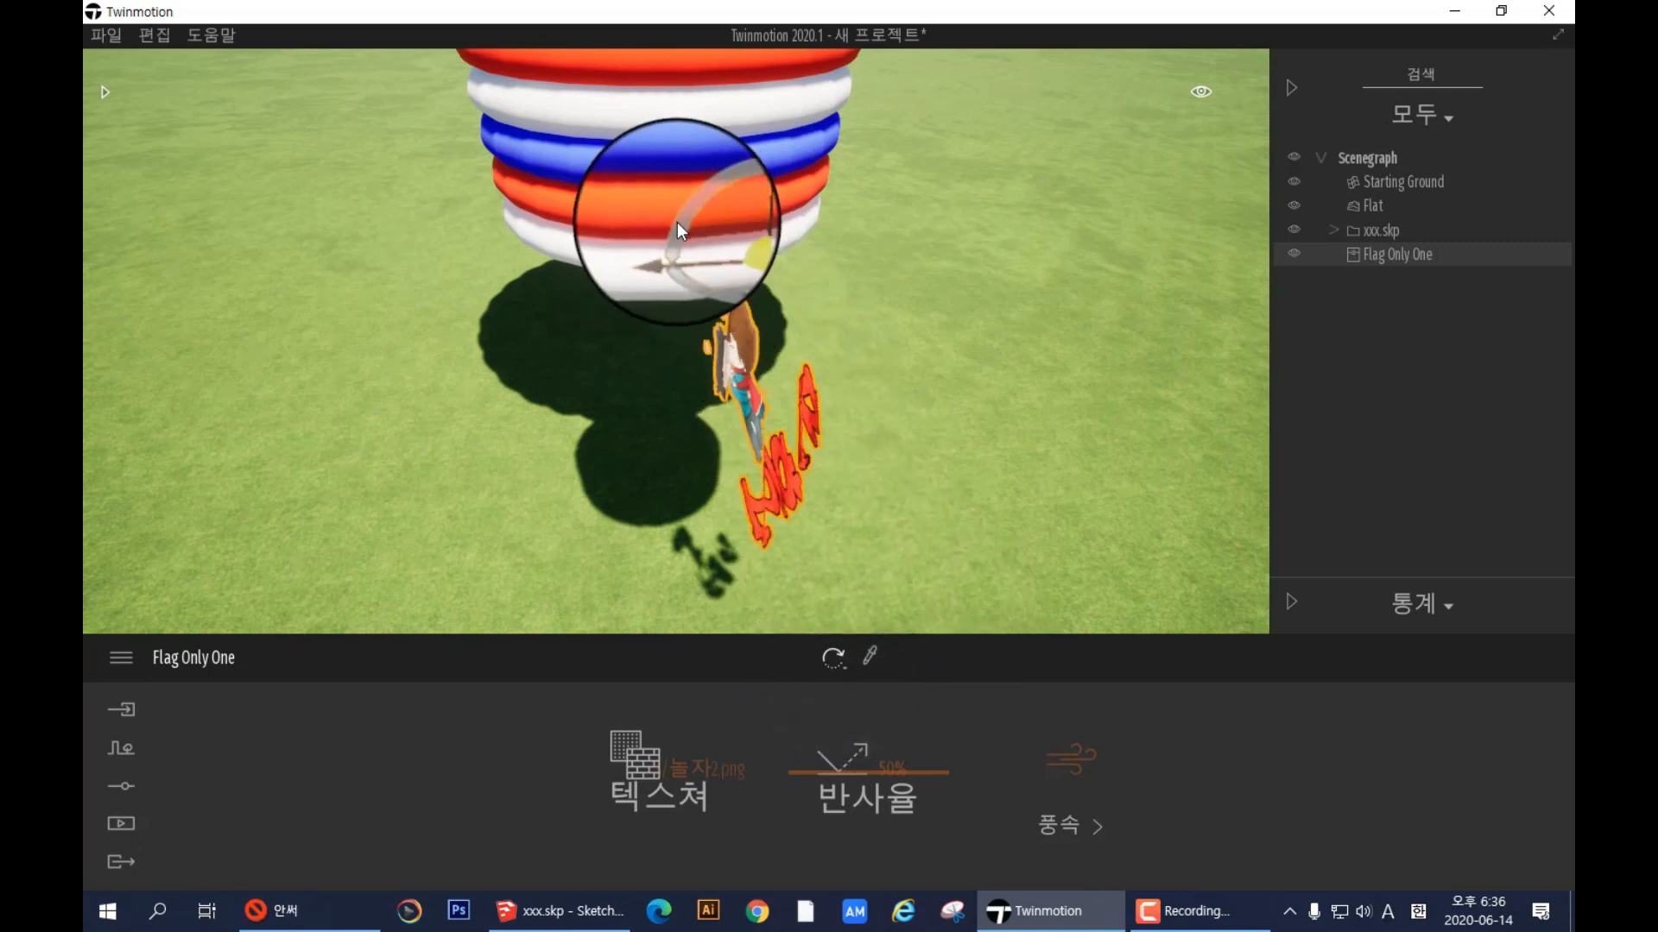
{"action": "left_click_drag", "start_coordinate": [677, 225], "coordinate": [724, 138]}
{"action": "right_click_drag", "start_coordinate": [829, 278], "coordinate": [829, 274]}
{"action": "left_click_drag", "start_coordinate": [811, 258], "coordinate": [686, 205]}
{"action": "scroll", "coordinate": [936, 304], "scroll_direction": "down", "scroll_amount": 4}
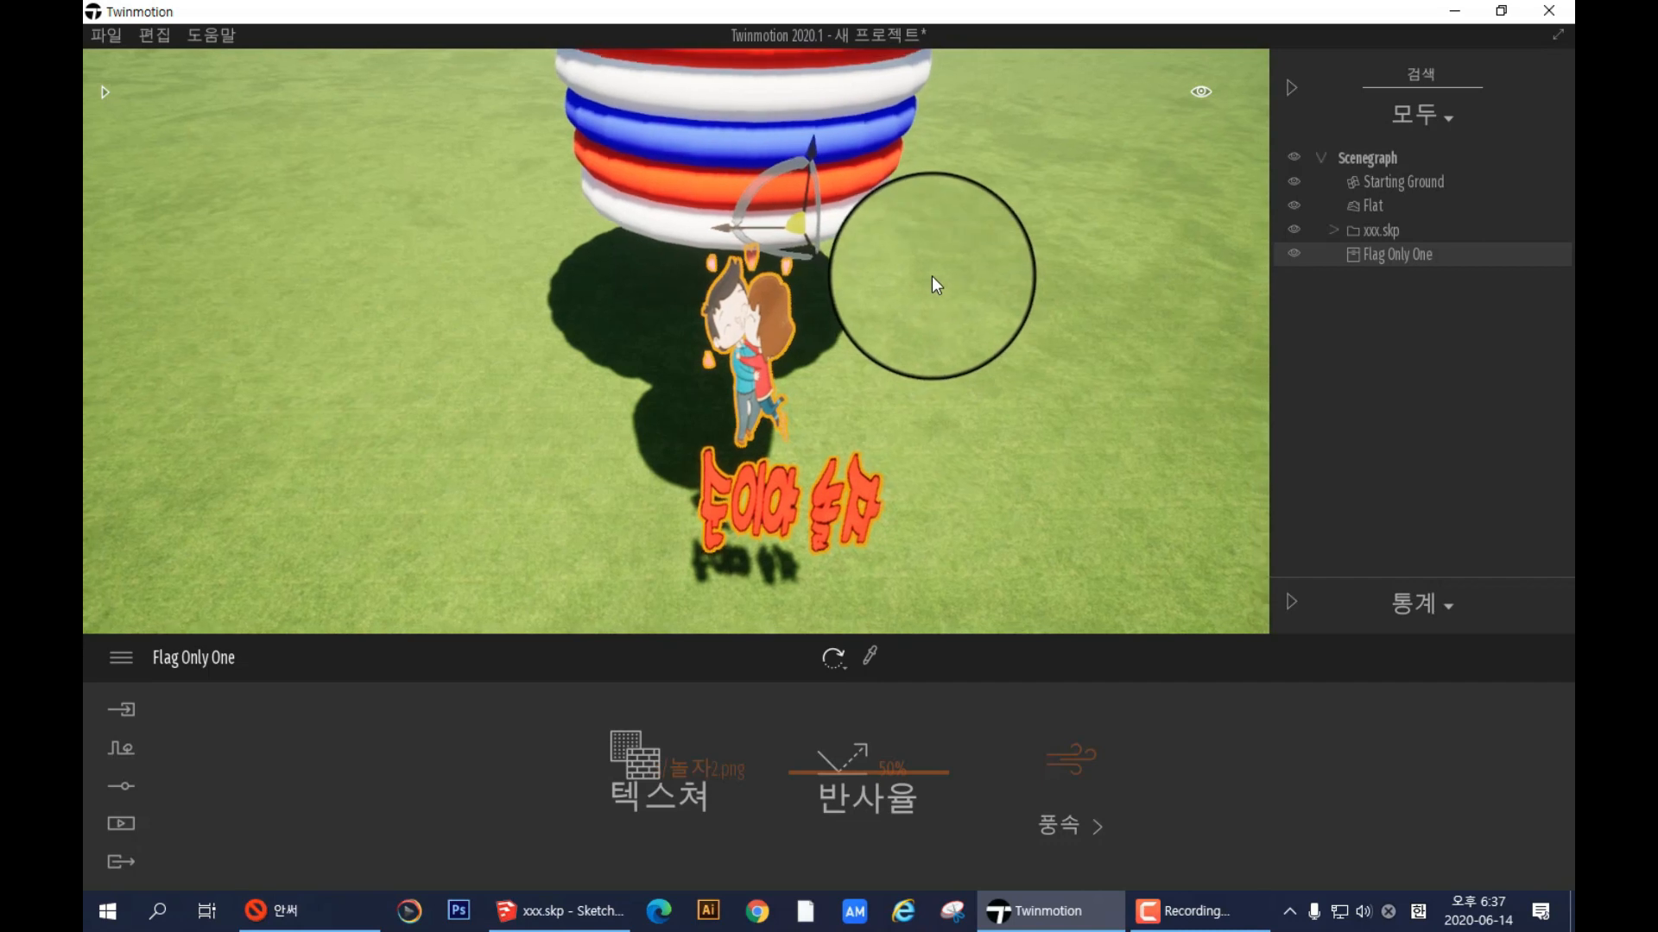
- Examine the flag's position and orientation beneath the basket from several sides and from a distance
{"action": "scroll", "coordinate": [938, 275], "scroll_direction": "down", "scroll_amount": 2}
{"action": "right_click_drag", "start_coordinate": [944, 279], "coordinate": [945, 278]}
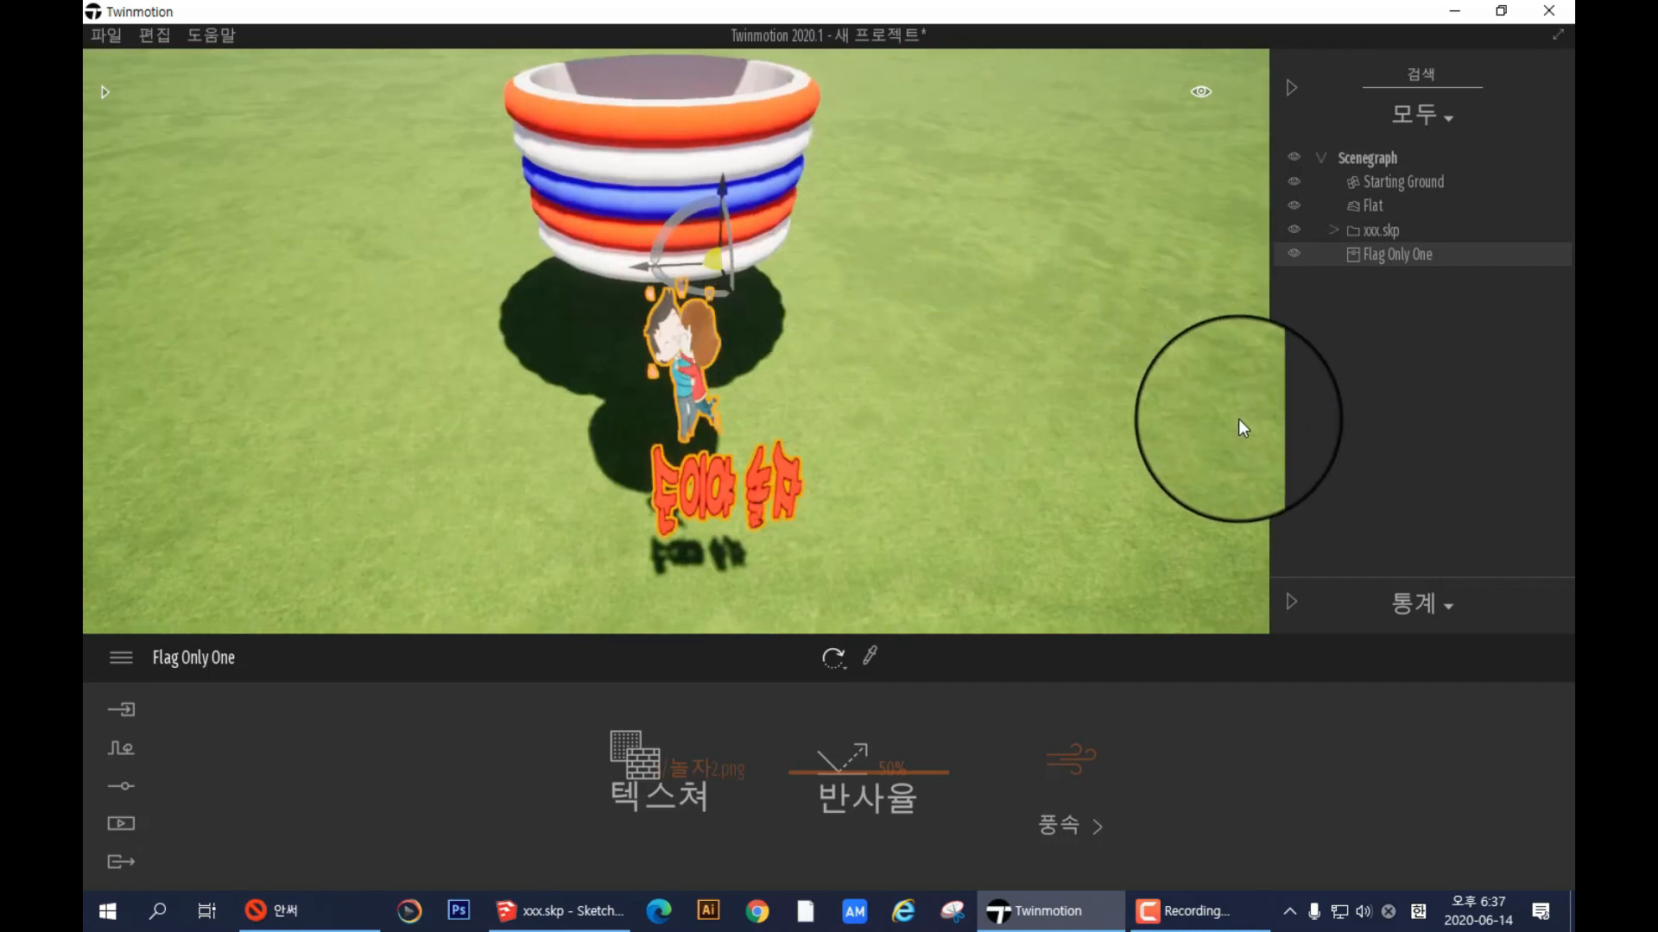
{"action": "key", "text": "a"}
{"action": "mouse_move", "coordinate": [448, 434]}
{"action": "right_mouse_down"}
{"action": "mouse_move", "coordinate": [480, 436]}
{"action": "mouse_move", "coordinate": [457, 431]}
{"action": "right_mouse_up"}
{"action": "key", "text": "a"}
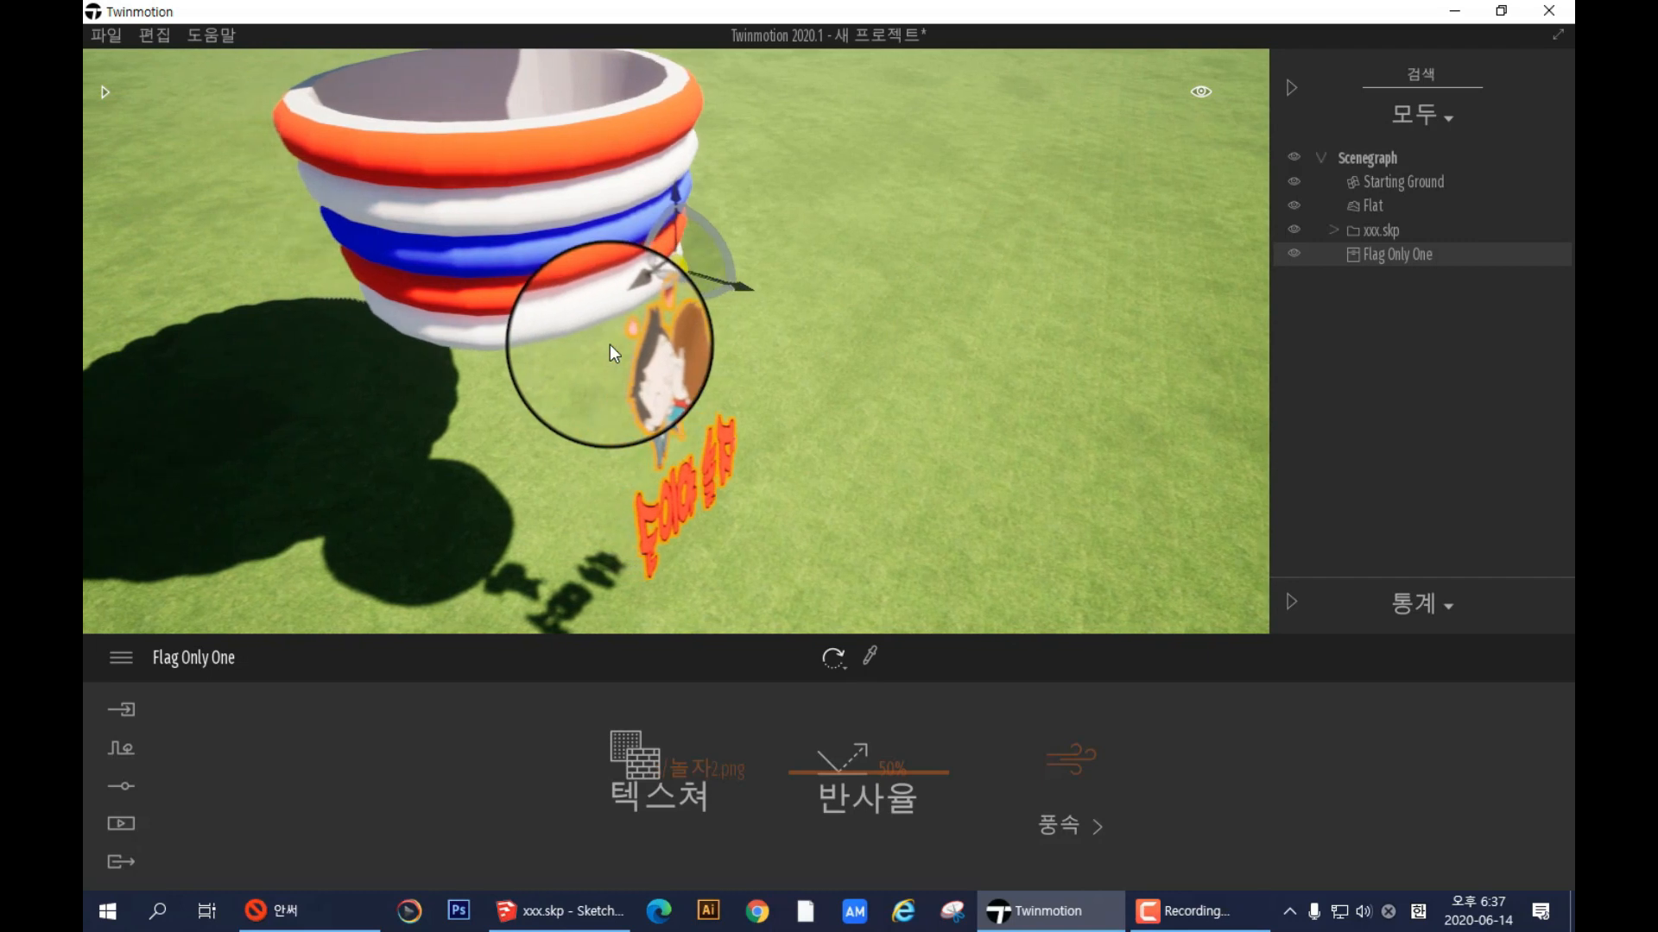
{"action": "right_click_drag", "start_coordinate": [826, 360], "coordinate": [851, 354]}
{"action": "scroll", "coordinate": [780, 316], "scroll_direction": "up", "scroll_amount": 2}
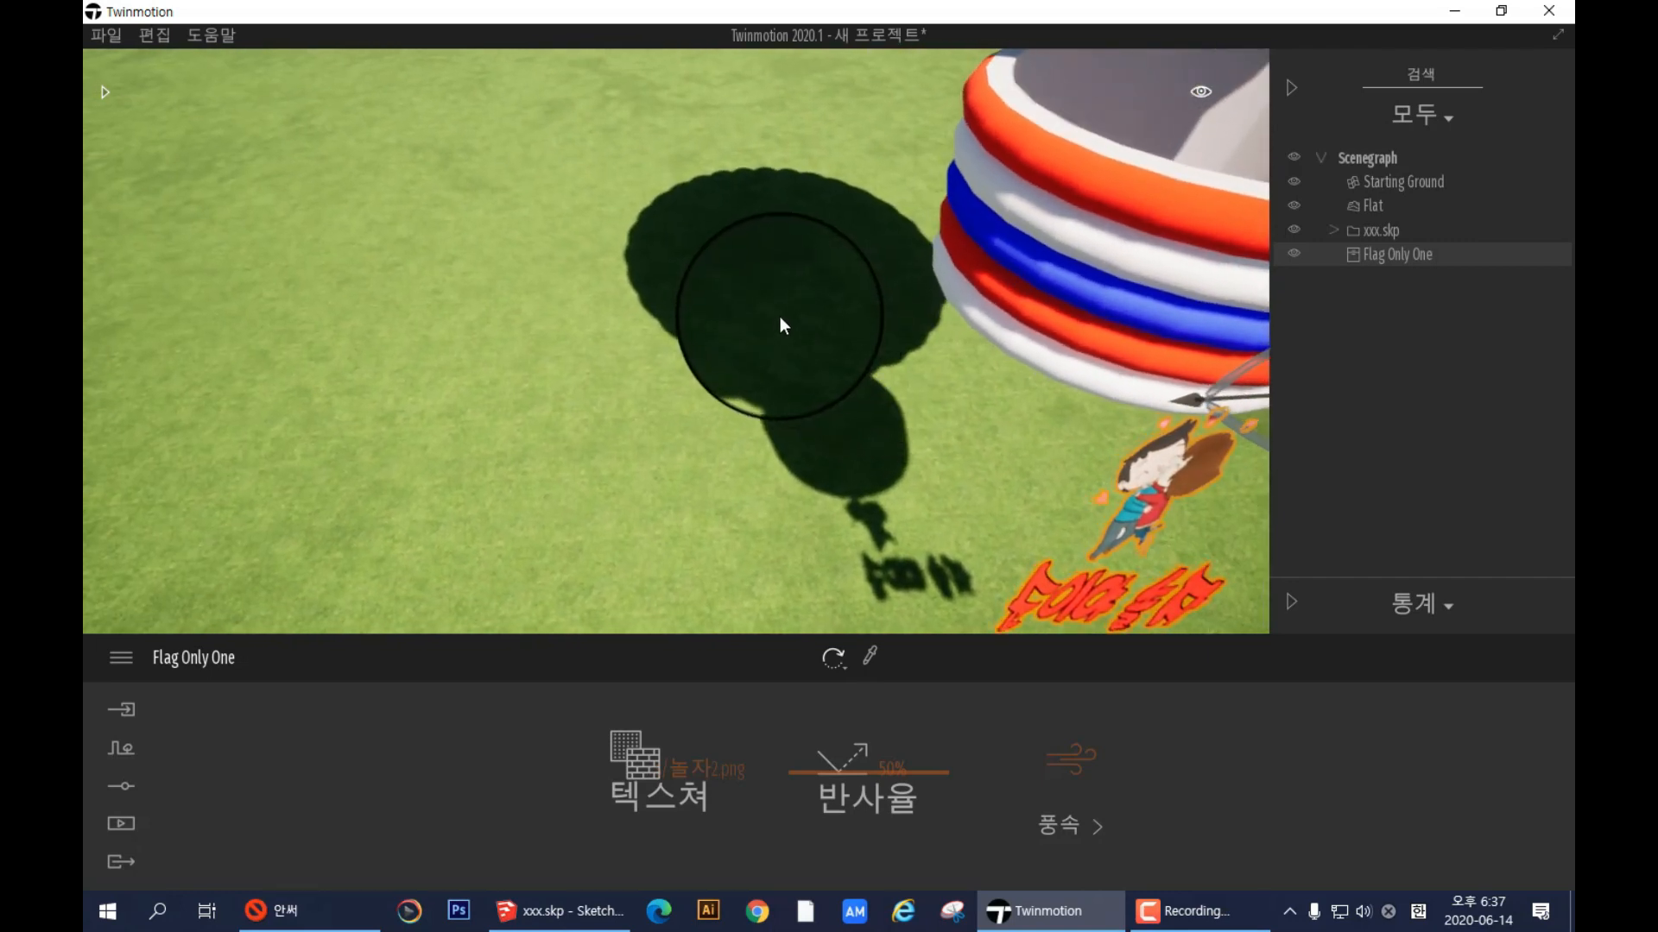
{"action": "middle_click_drag", "start_coordinate": [783, 309], "coordinate": [785, 319]}
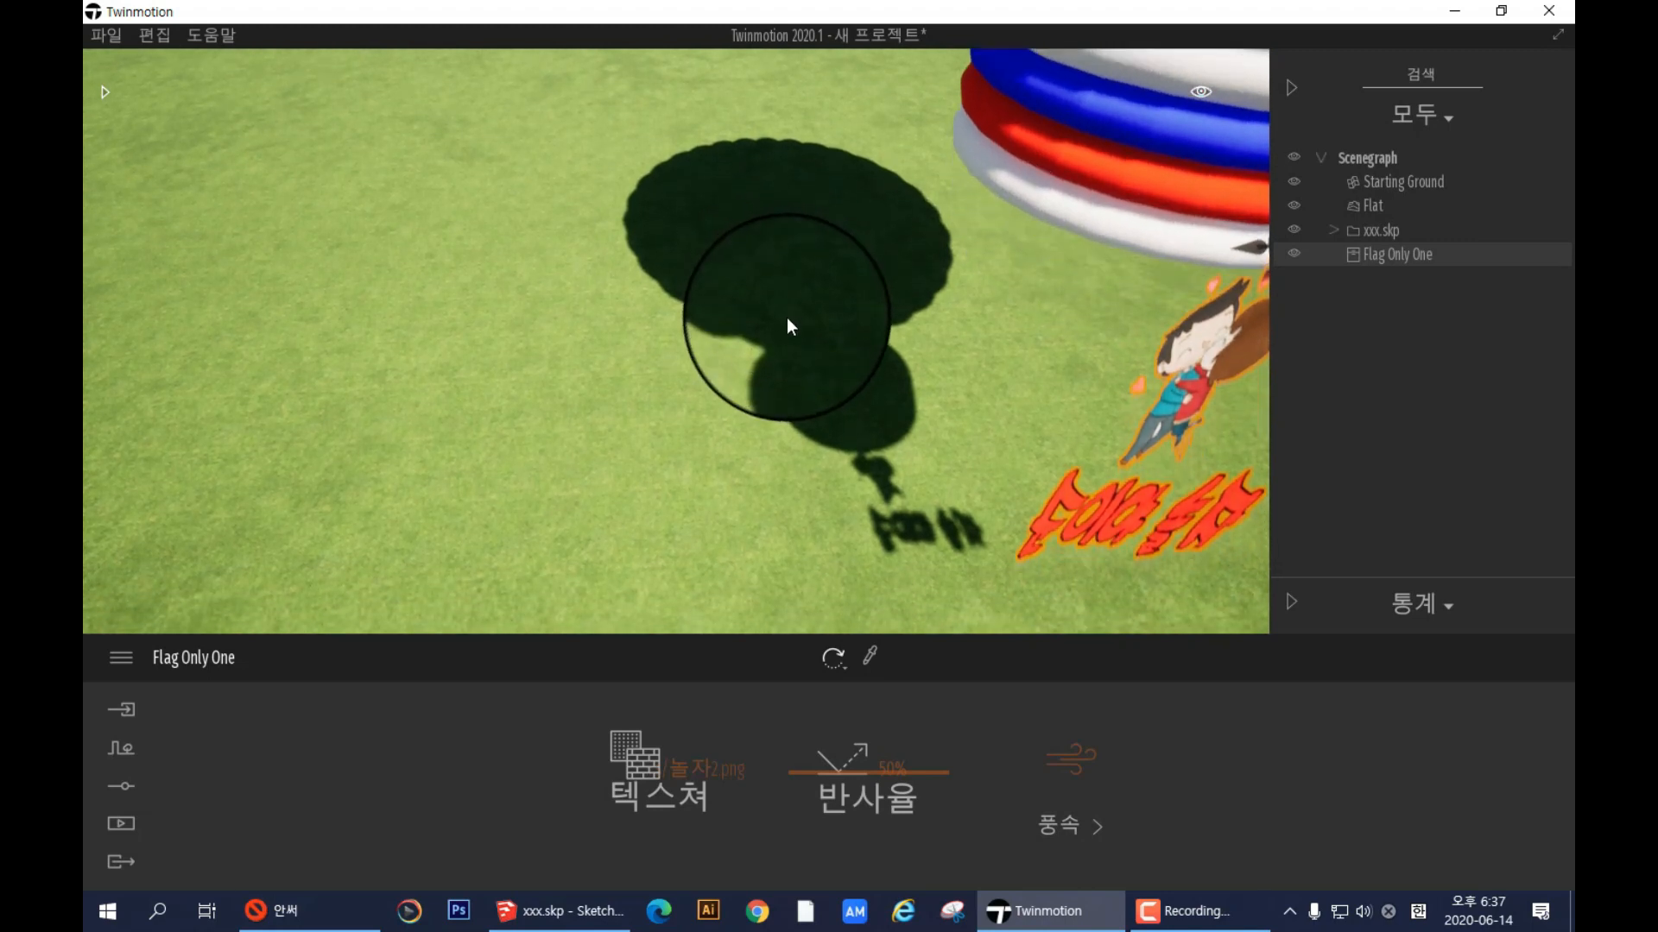
{"action": "key", "text": "d"}
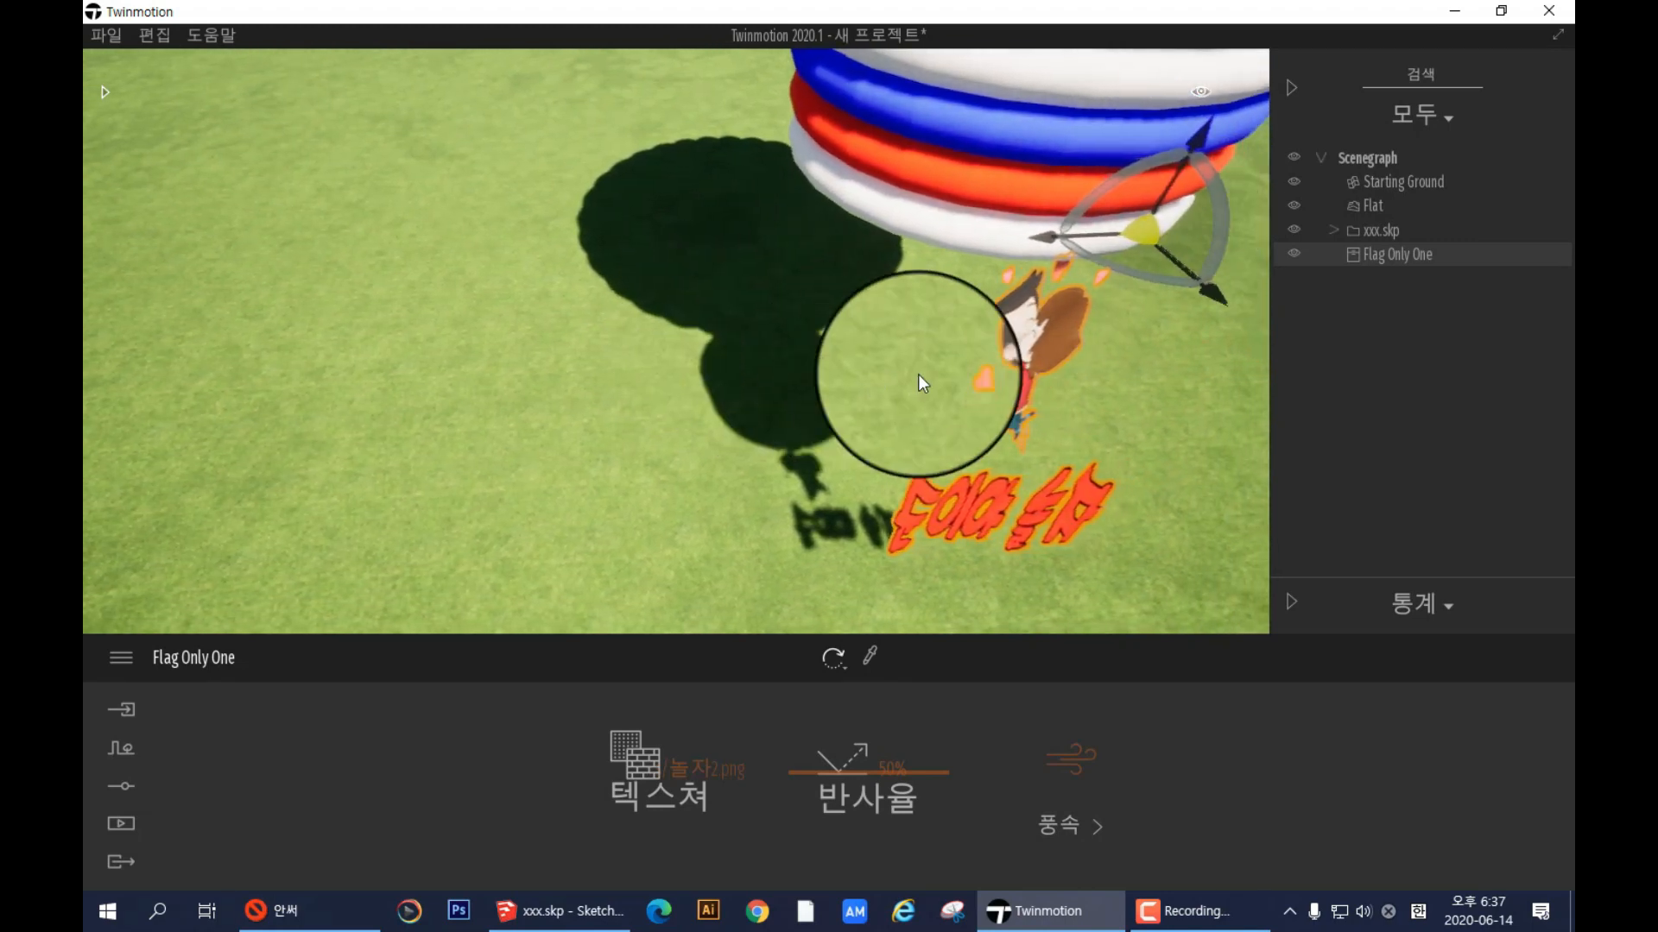
{"action": "right_click_drag", "start_coordinate": [1040, 402], "coordinate": [983, 414]}
{"action": "key", "text": "s"}
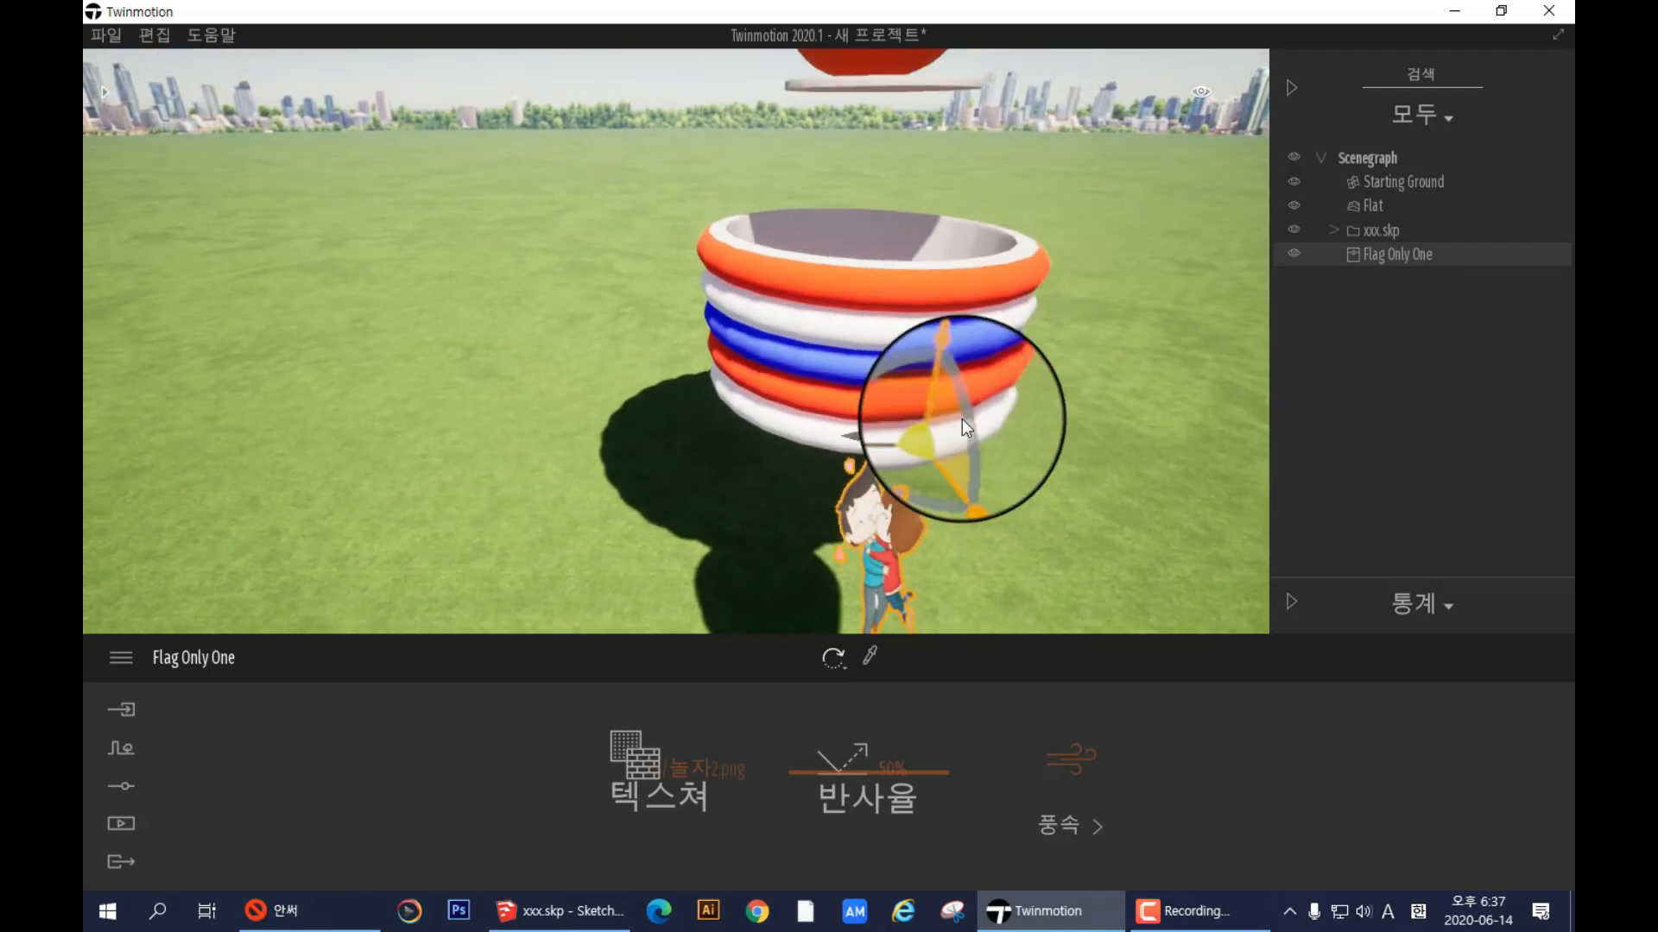
{"action": "scroll", "coordinate": [959, 429], "scroll_direction": "down", "scroll_amount": 5}
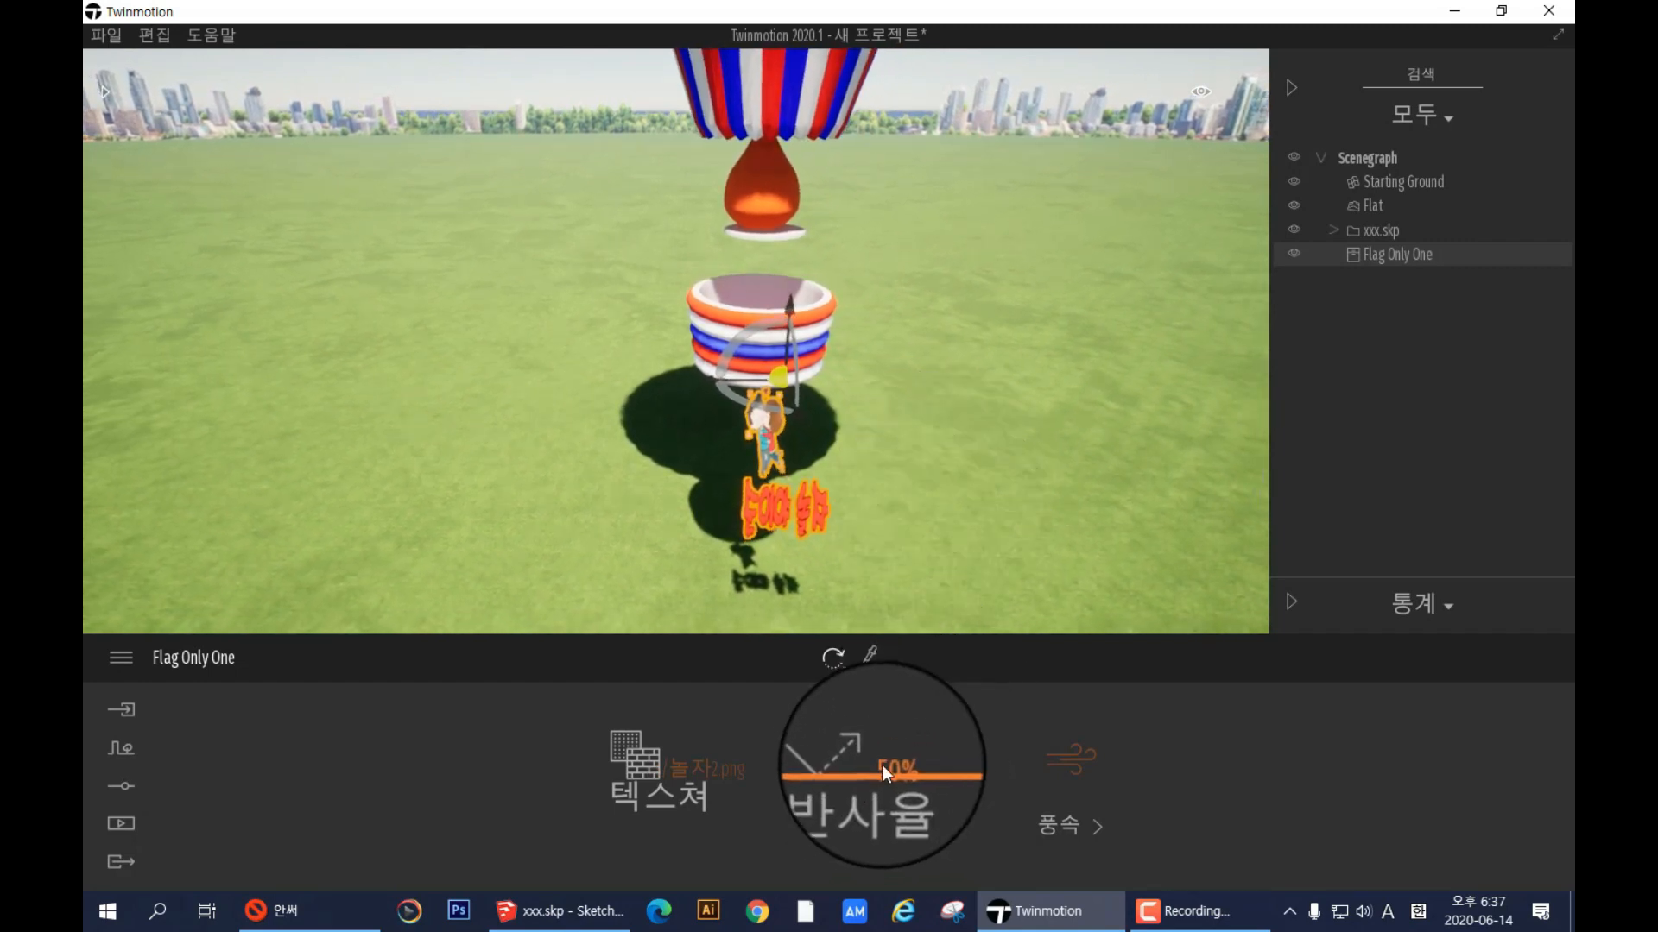
- Set the wind speed to 4.04 in the weather effects and try adjusting the wind direction
{"action": "left_click", "coordinate": [1069, 760]}
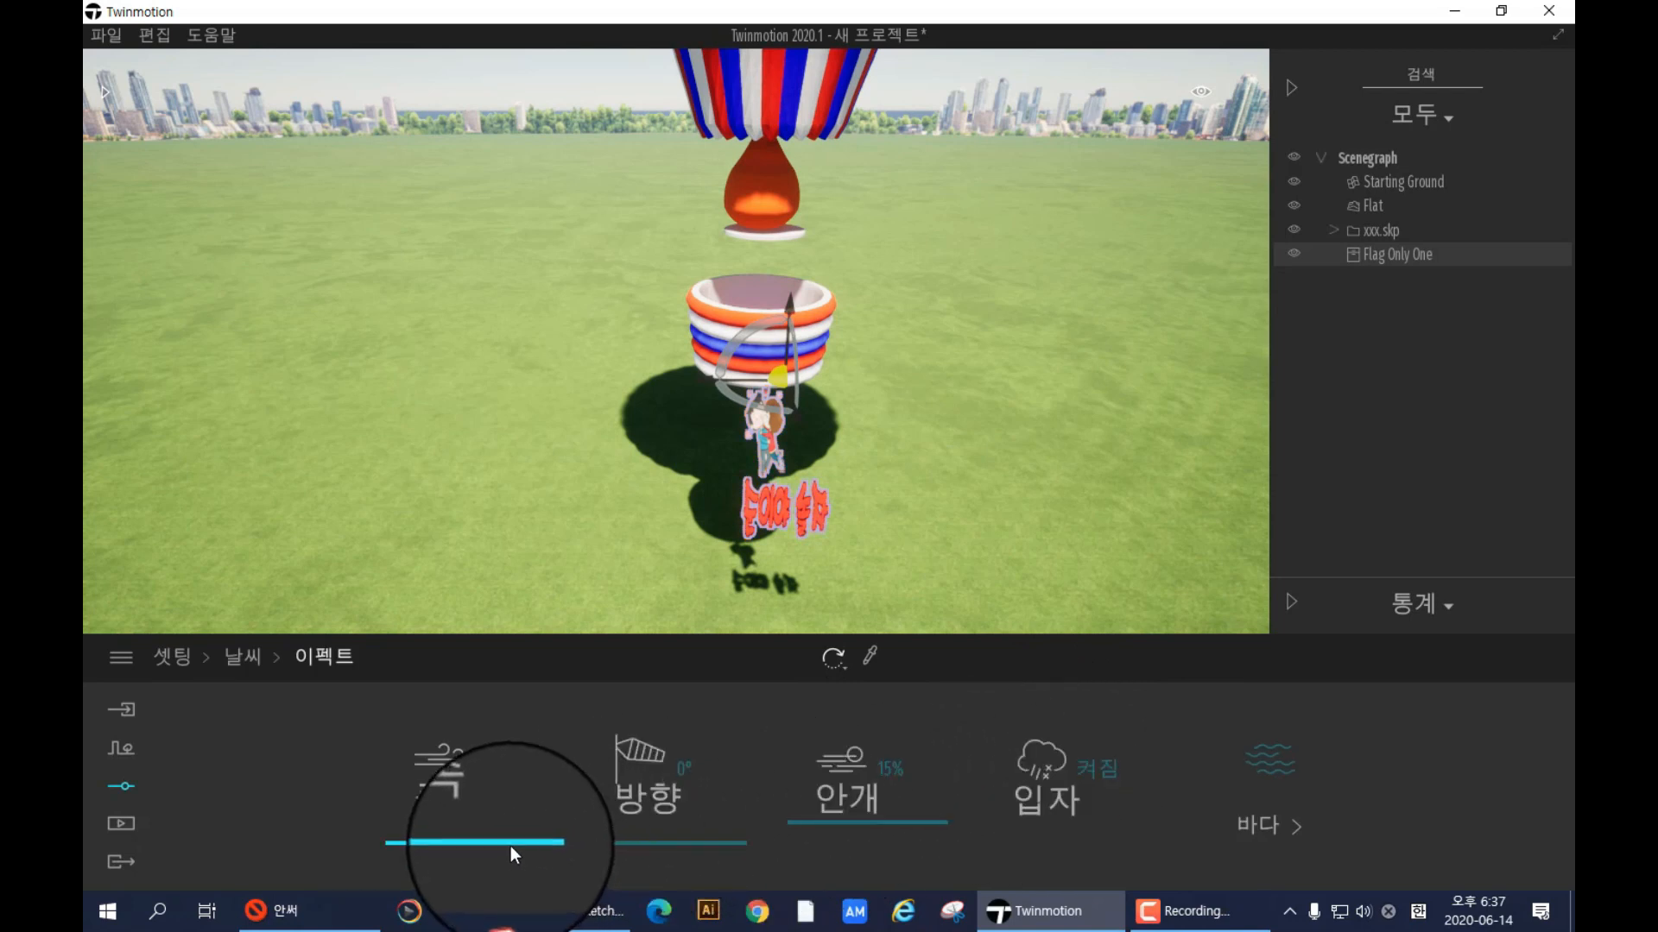
{"action": "left_click_drag", "start_coordinate": [513, 842], "coordinate": [505, 729]}
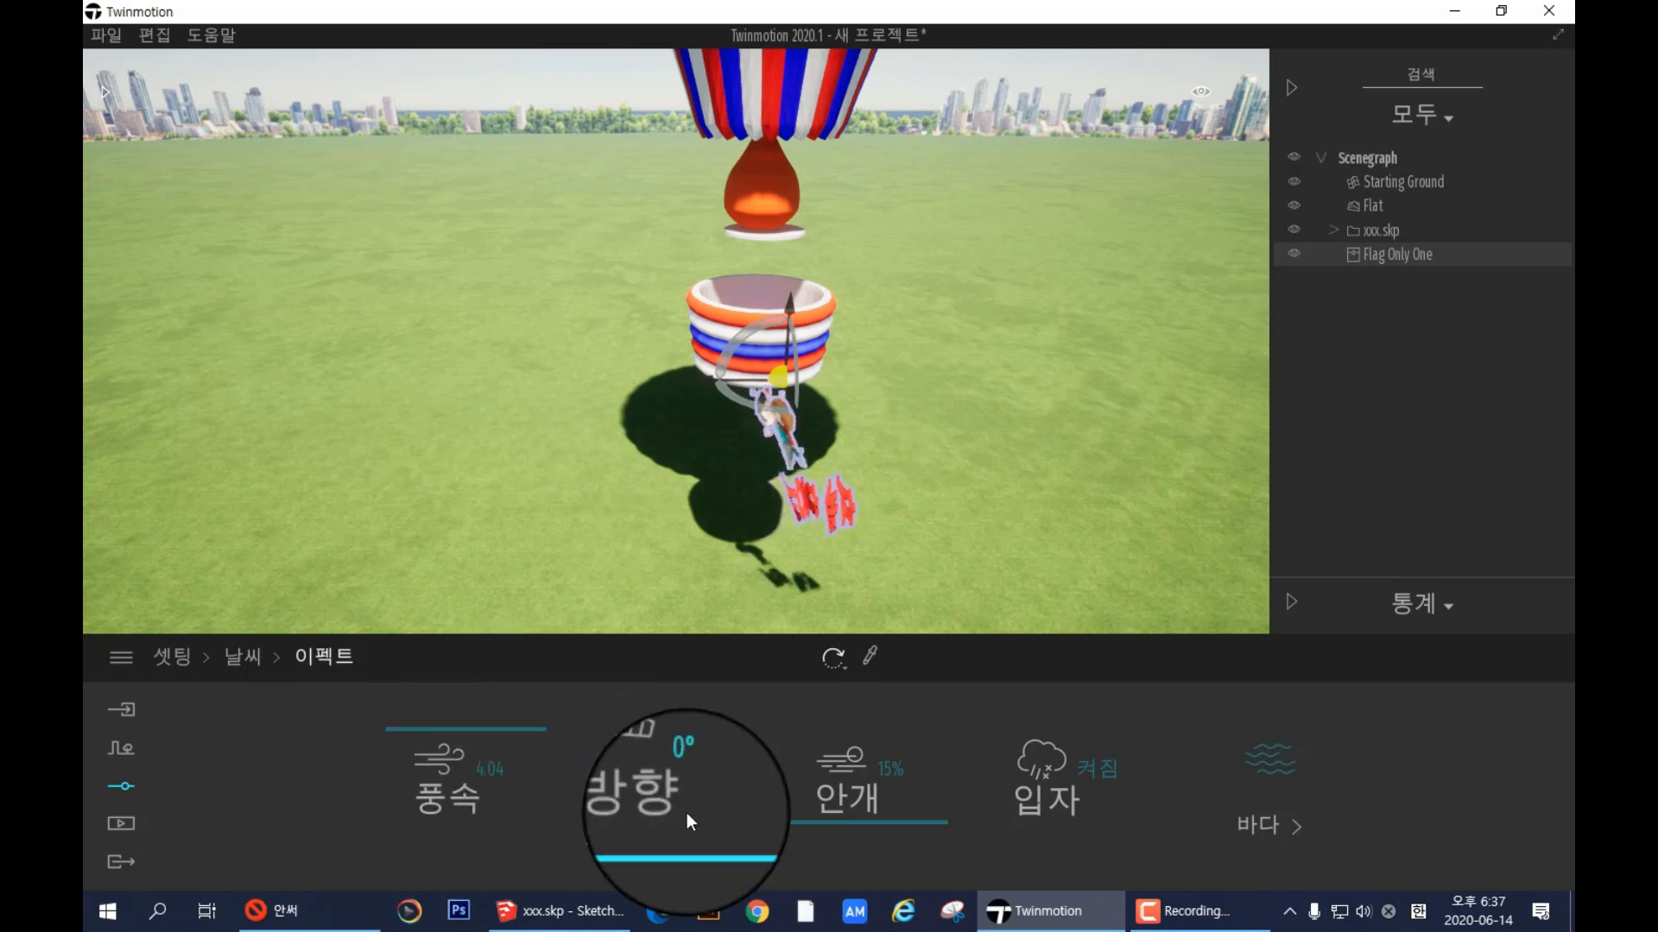
{"action": "mouse_move", "coordinate": [704, 847]}
{"action": "left_mouse_down"}
{"action": "mouse_move", "coordinate": [702, 741]}
{"action": "mouse_move", "coordinate": [685, 812]}
{"action": "mouse_move", "coordinate": [713, 772]}
{"action": "mouse_move", "coordinate": [725, 863]}
{"action": "mouse_move", "coordinate": [731, 848]}
{"action": "left_mouse_up"}
{"action": "mouse_move", "coordinate": [1004, 910]}
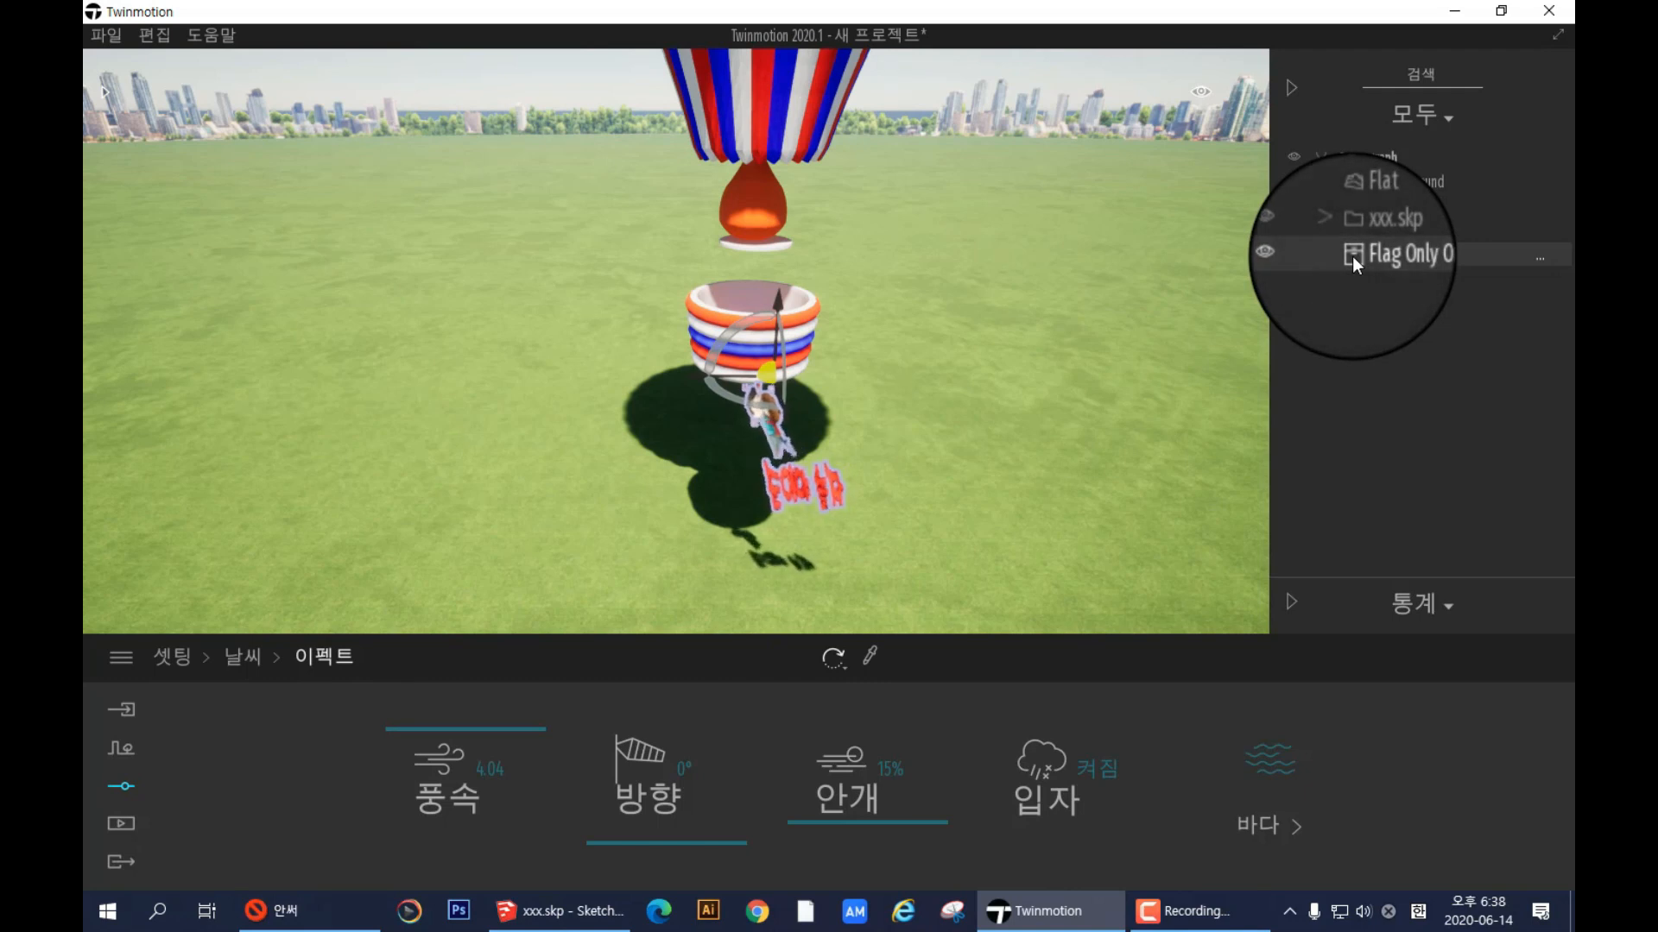
- Nest the Flag Only One object inside the xxx.skp group in the Scenegraph and collapse the group
{"action": "left_click_drag", "start_coordinate": [1352, 257], "coordinate": [1354, 231]}
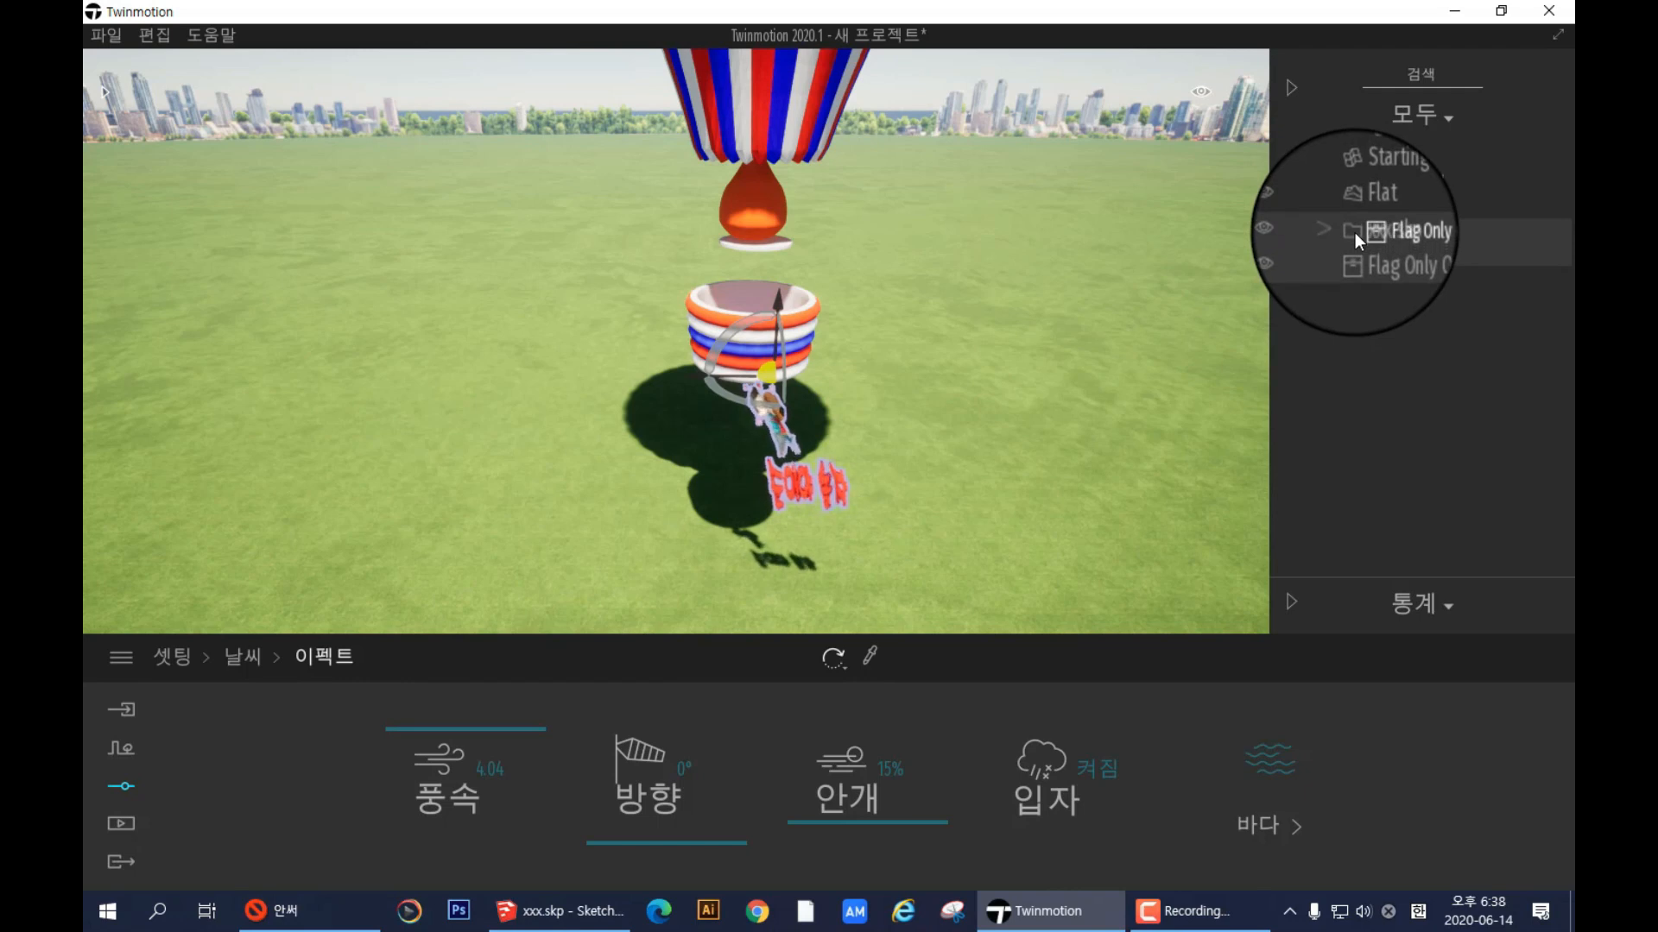
{"action": "left_click_drag", "start_coordinate": [1354, 231], "coordinate": [1351, 234]}
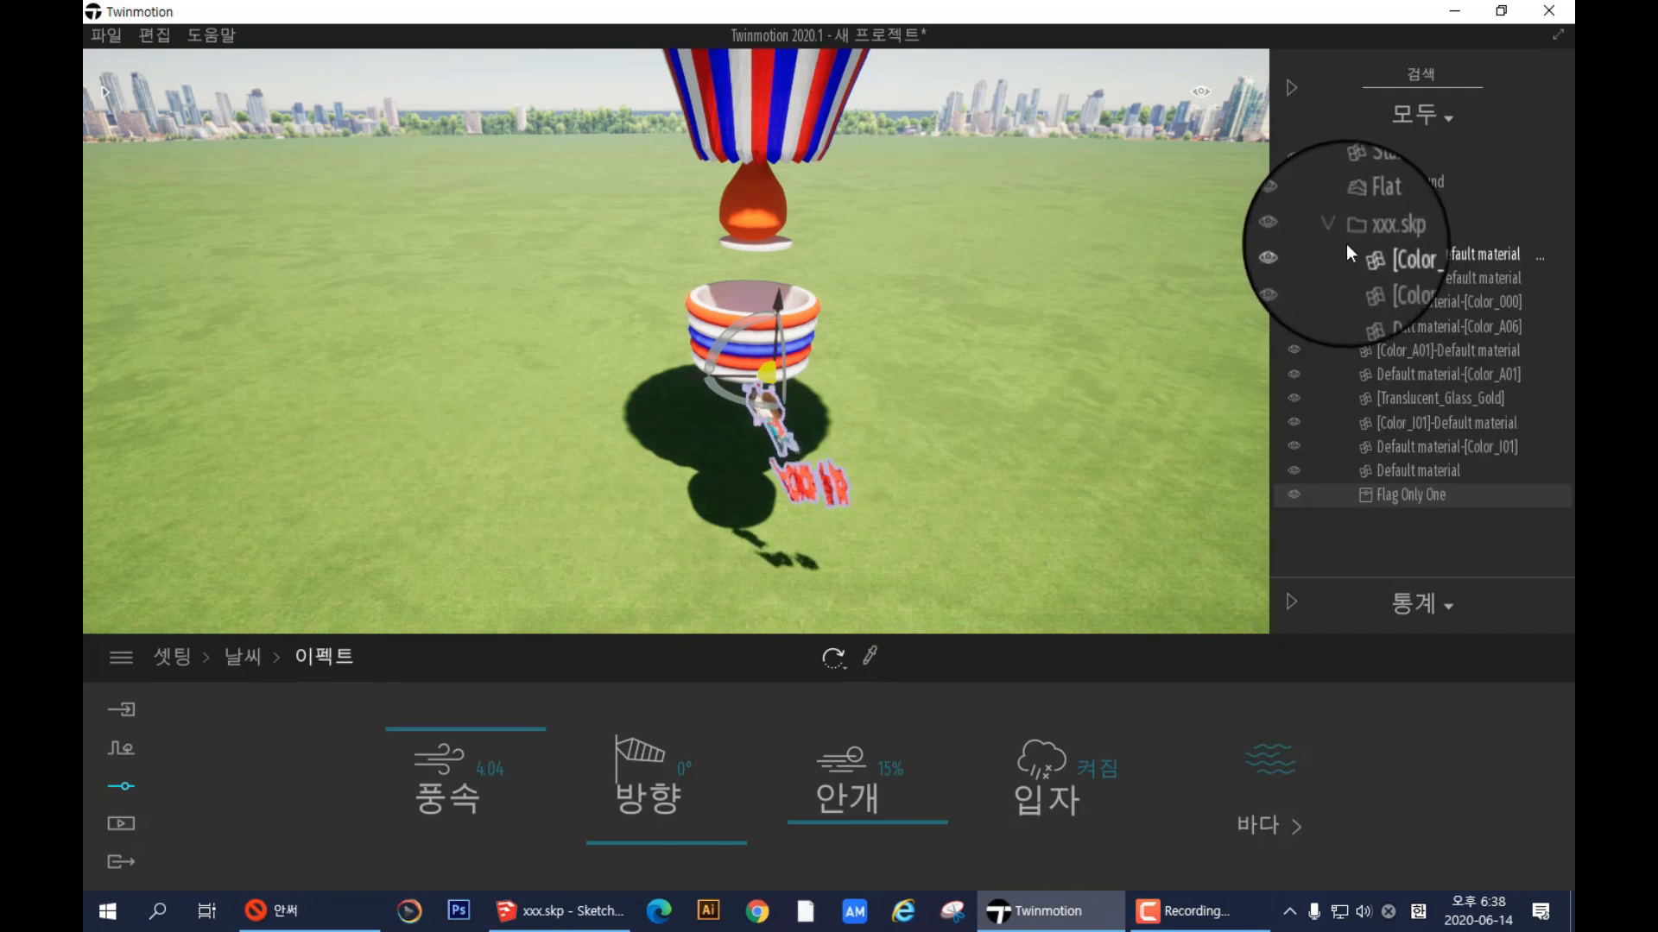
{"action": "left_click", "coordinate": [1337, 226]}
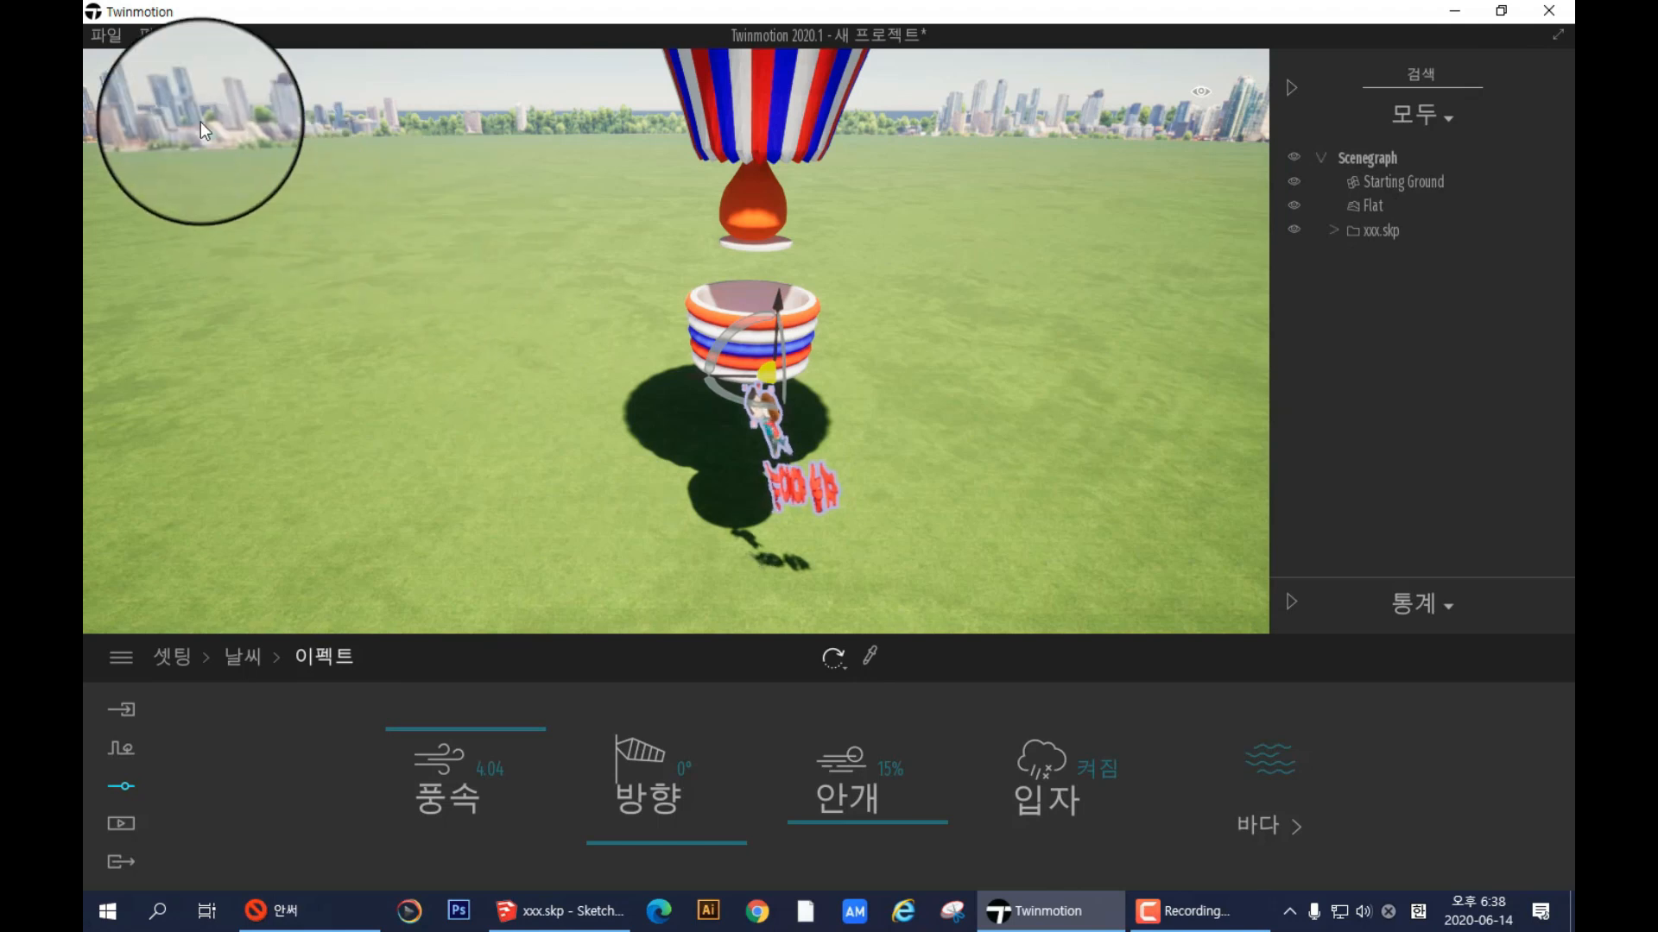
{"action": "left_click", "coordinate": [109, 33]}
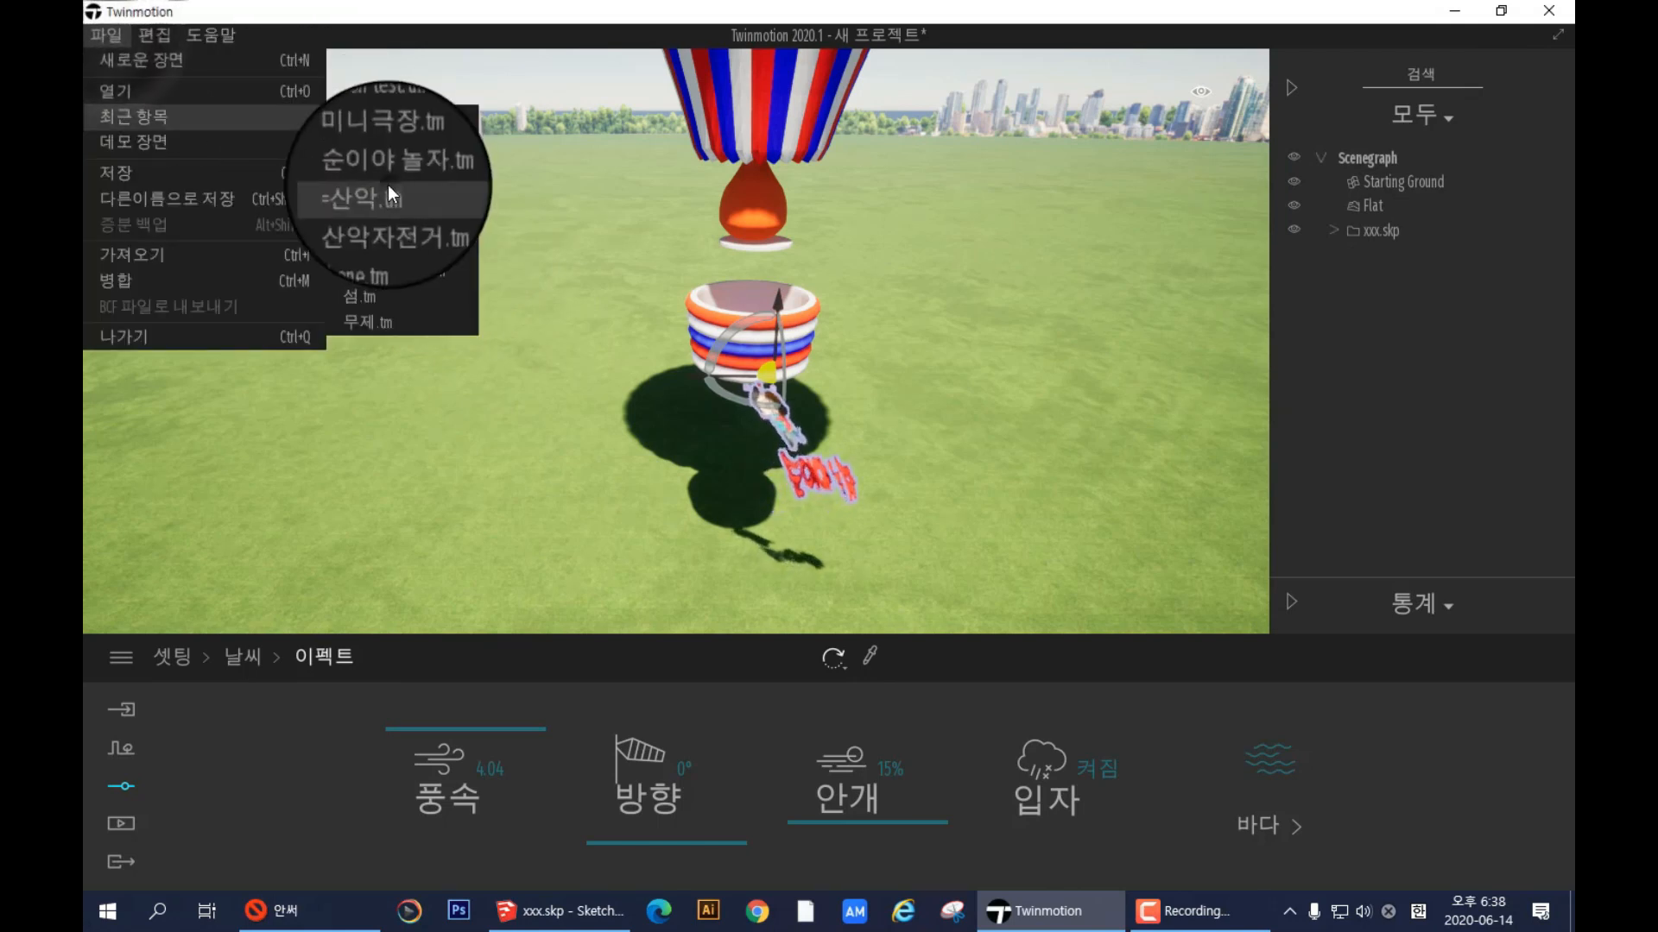
{"action": "left_click", "coordinate": [387, 184]}
{"action": "left_click", "coordinate": [1011, 543]}
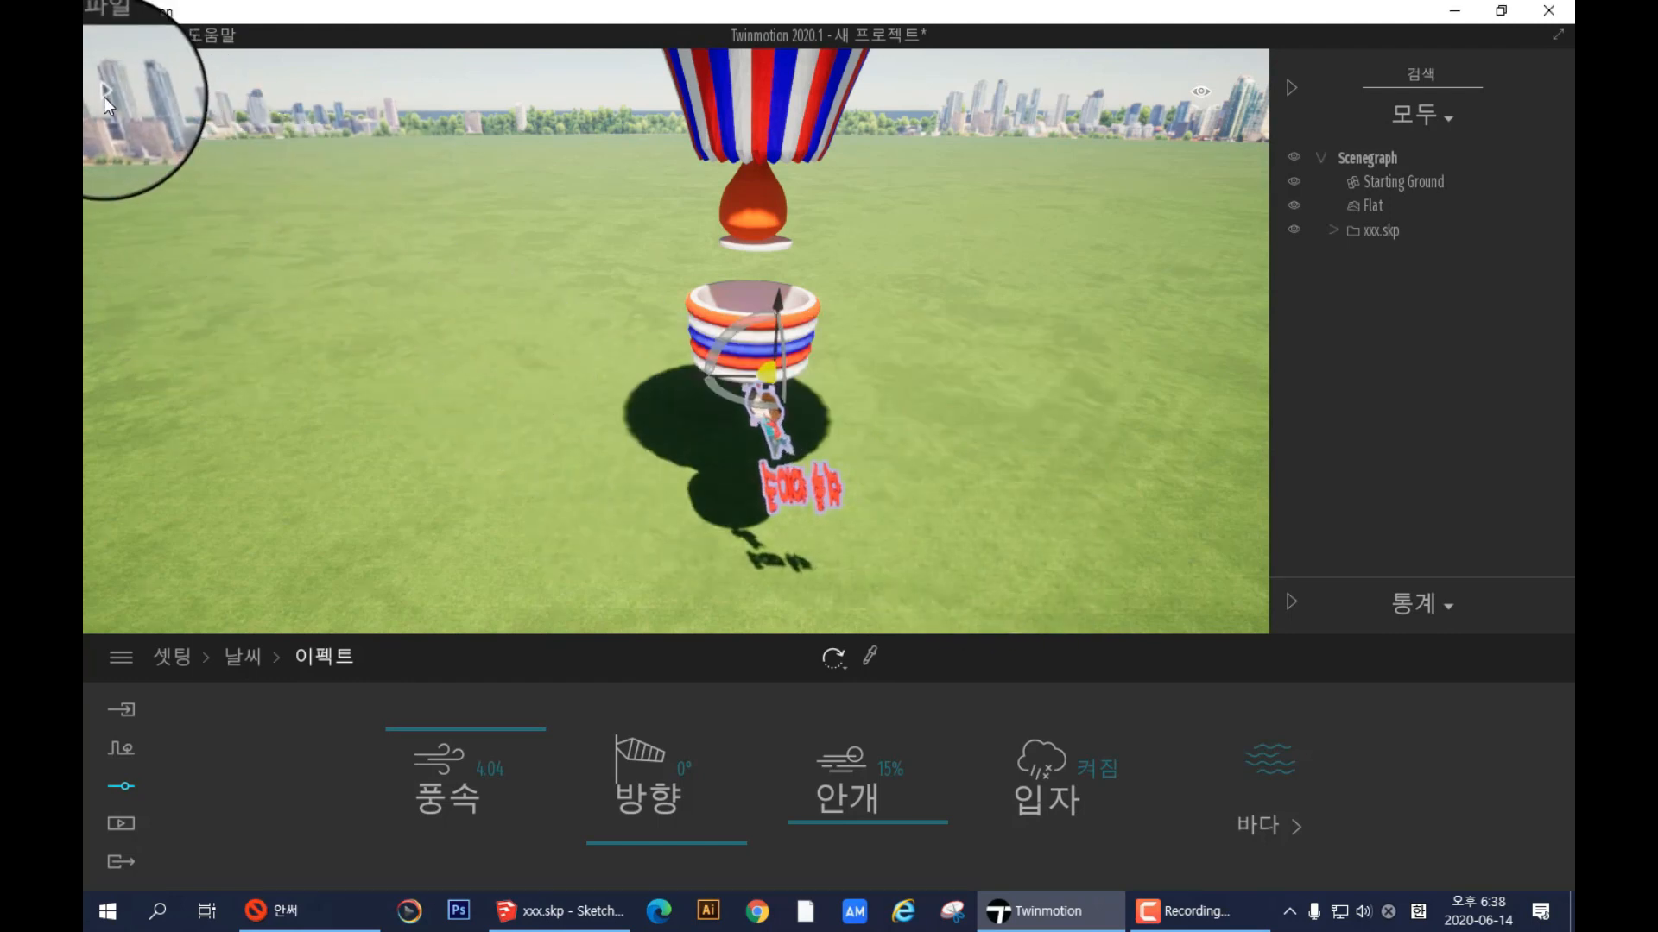
- Show the contents of the 새카테고리_2 category in the user library
{"action": "left_click", "coordinate": [105, 96]}
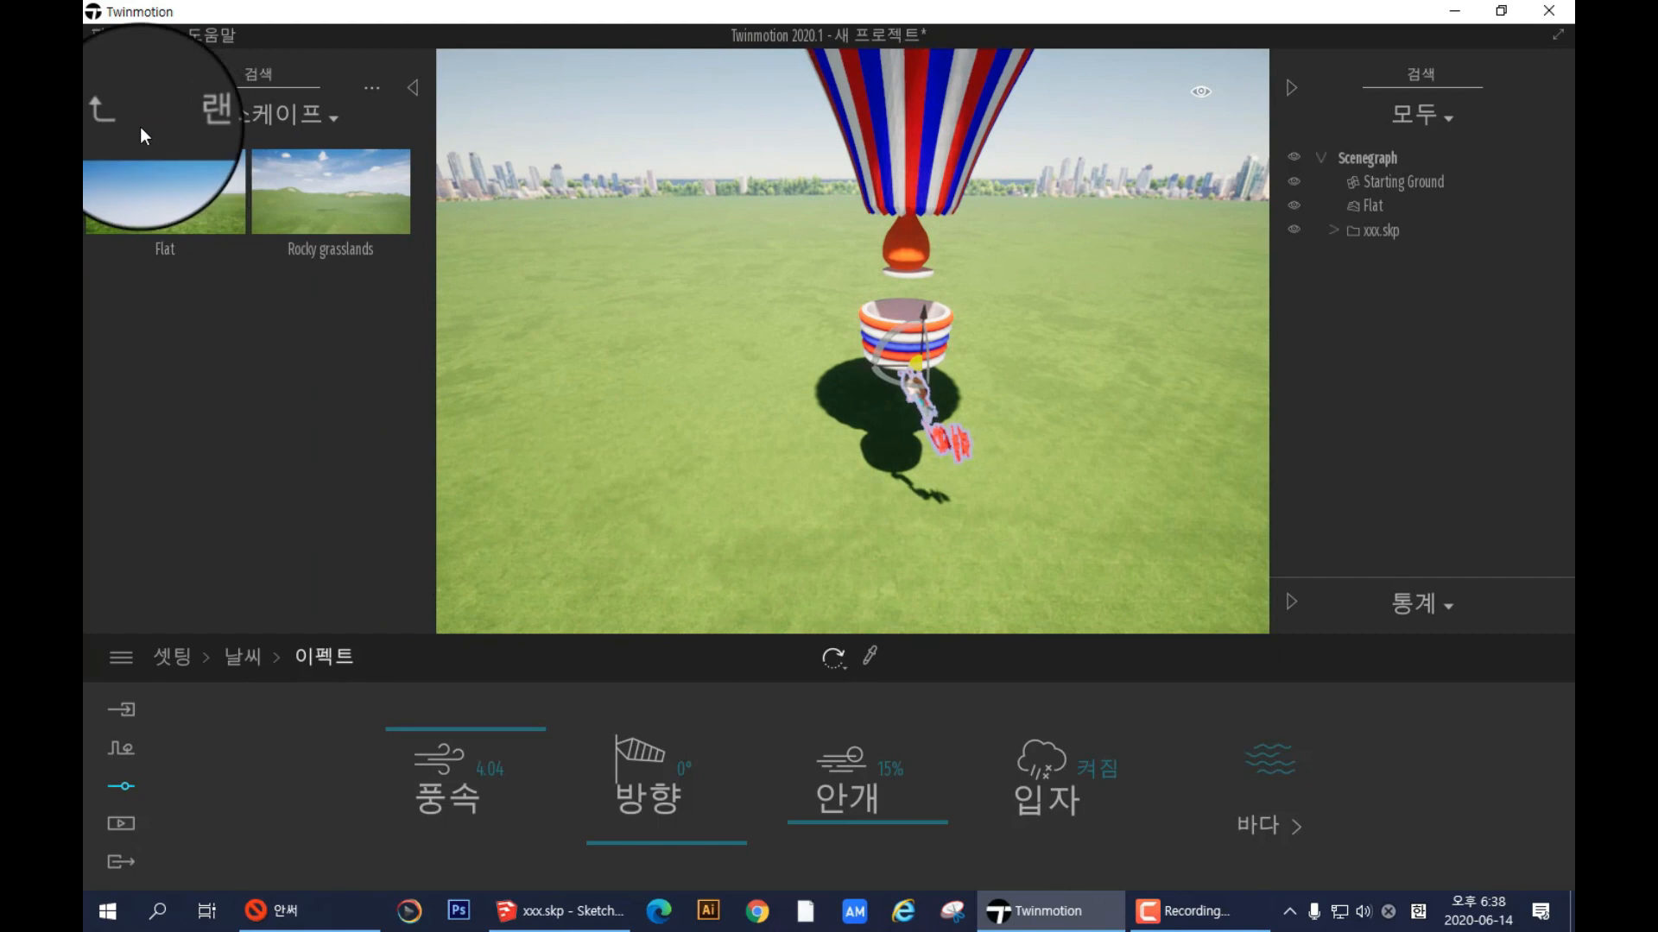
{"action": "left_click", "coordinate": [116, 112]}
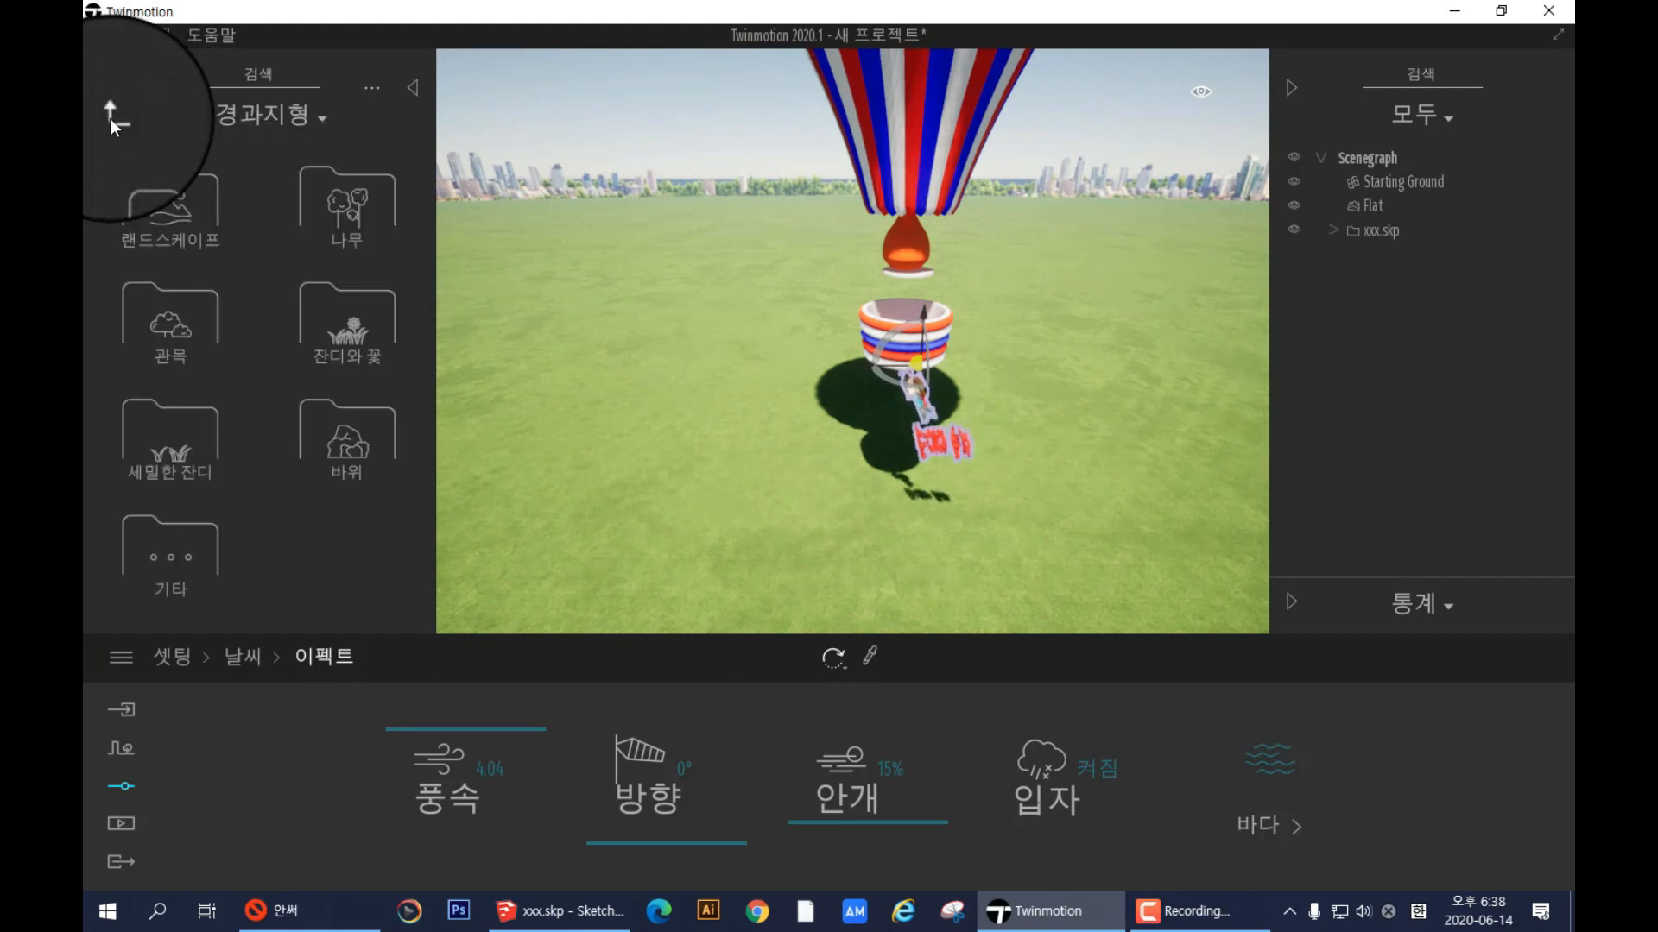
{"action": "left_click", "coordinate": [110, 114]}
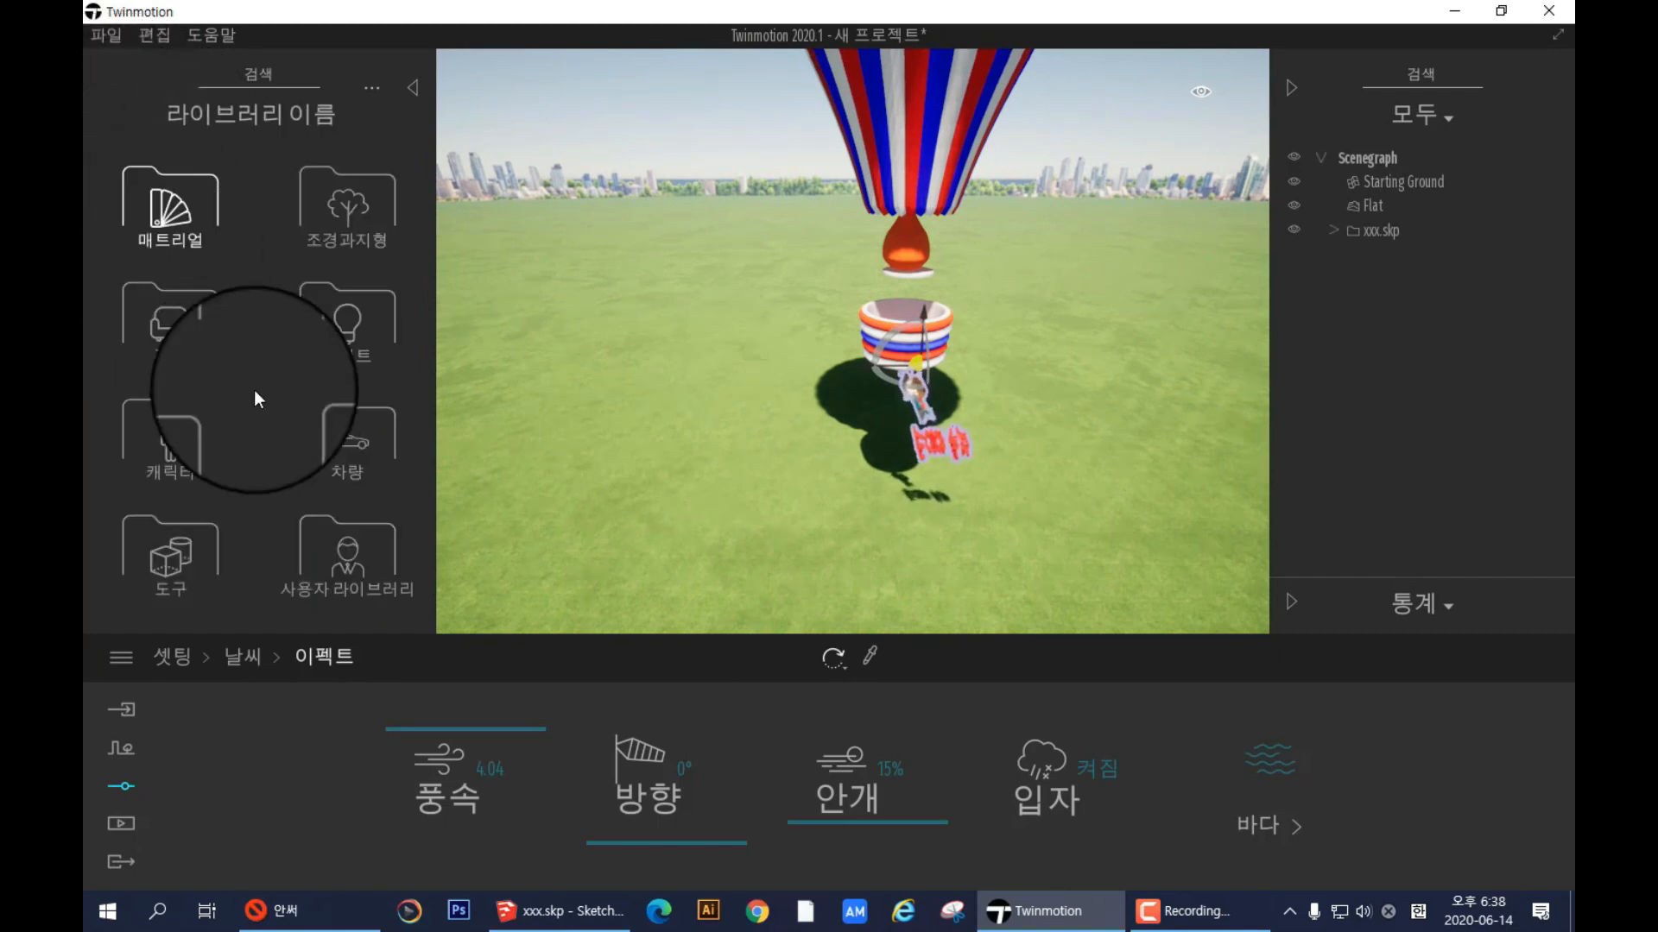
{"action": "left_click", "coordinate": [355, 560]}
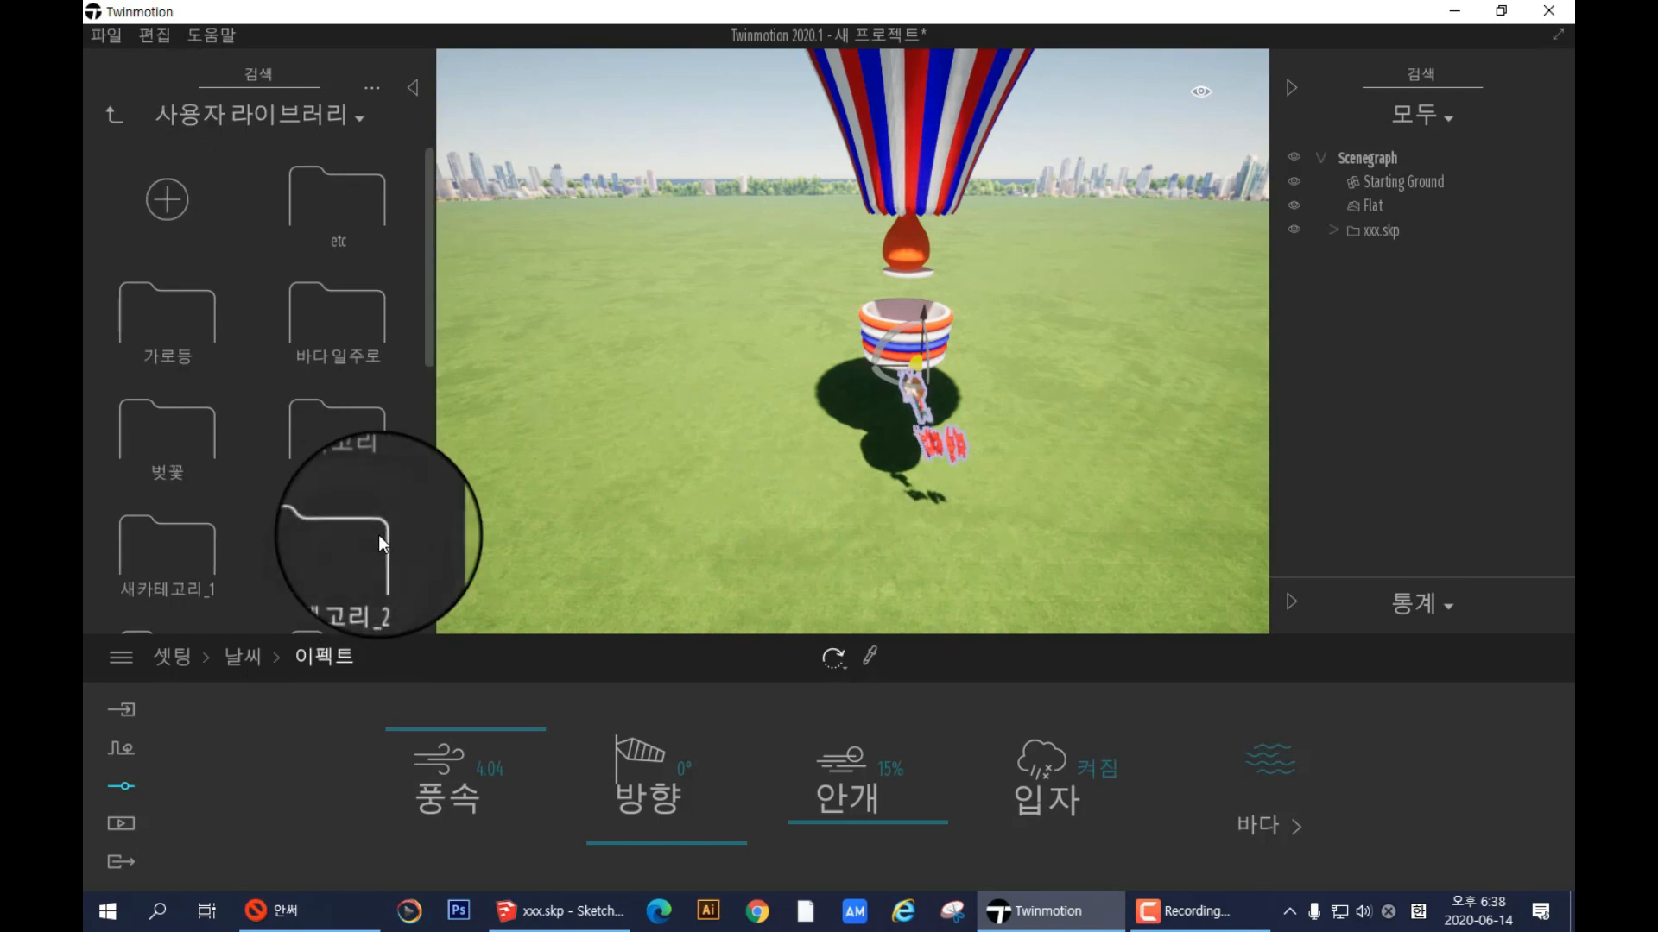
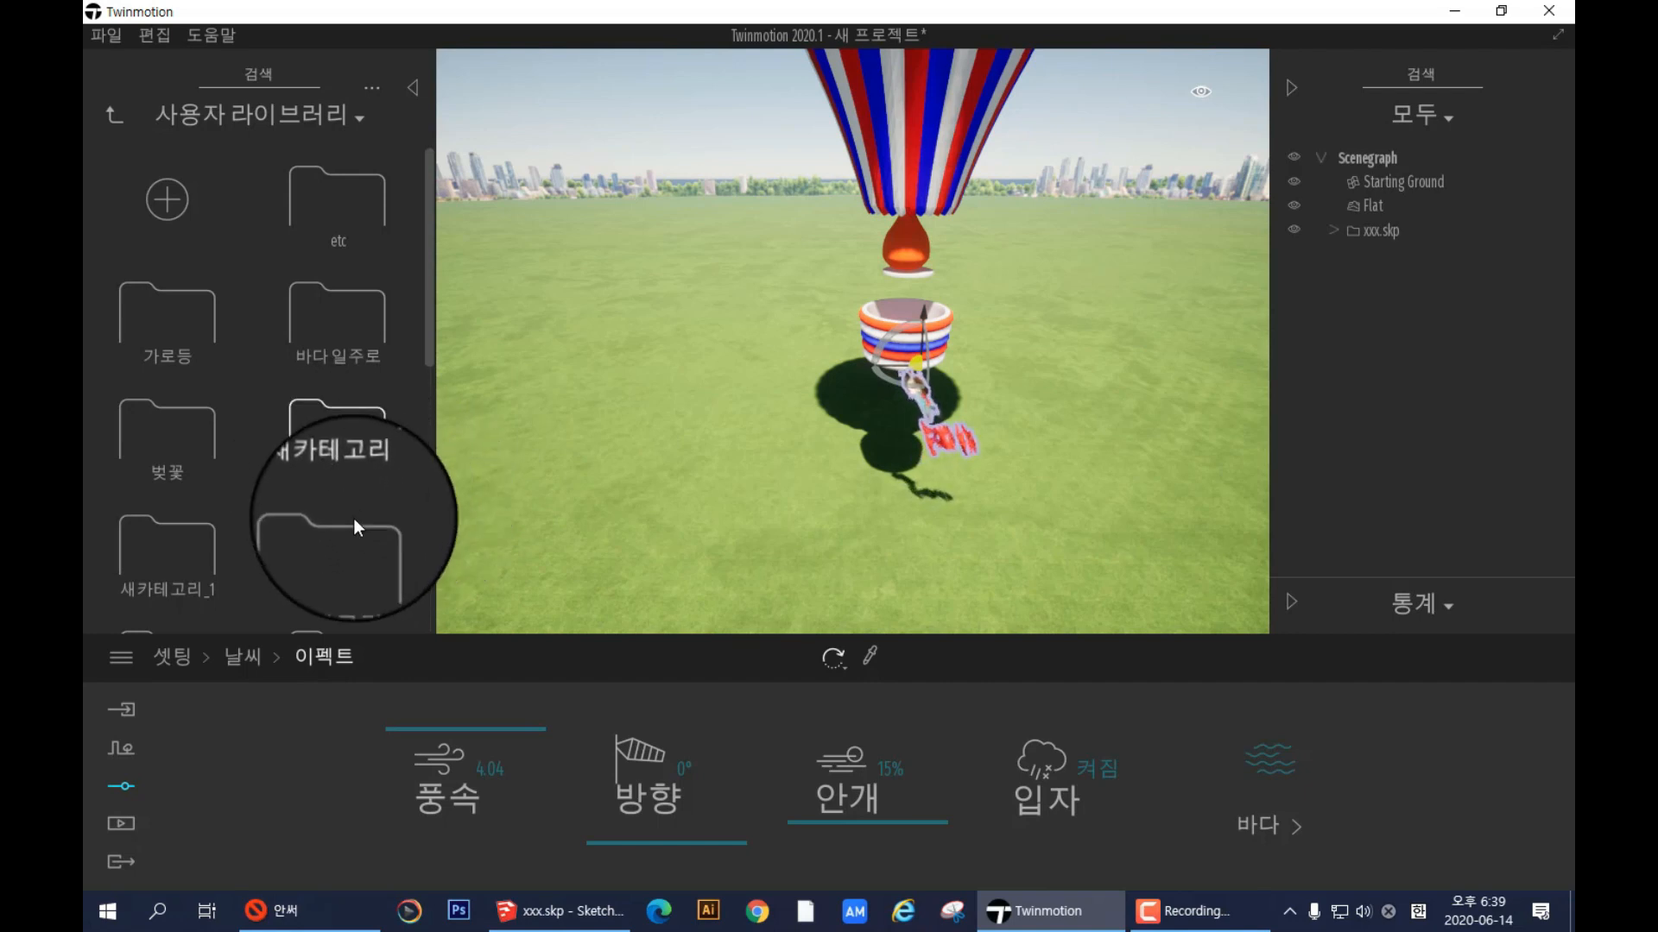
{"action": "left_click", "coordinate": [316, 556]}
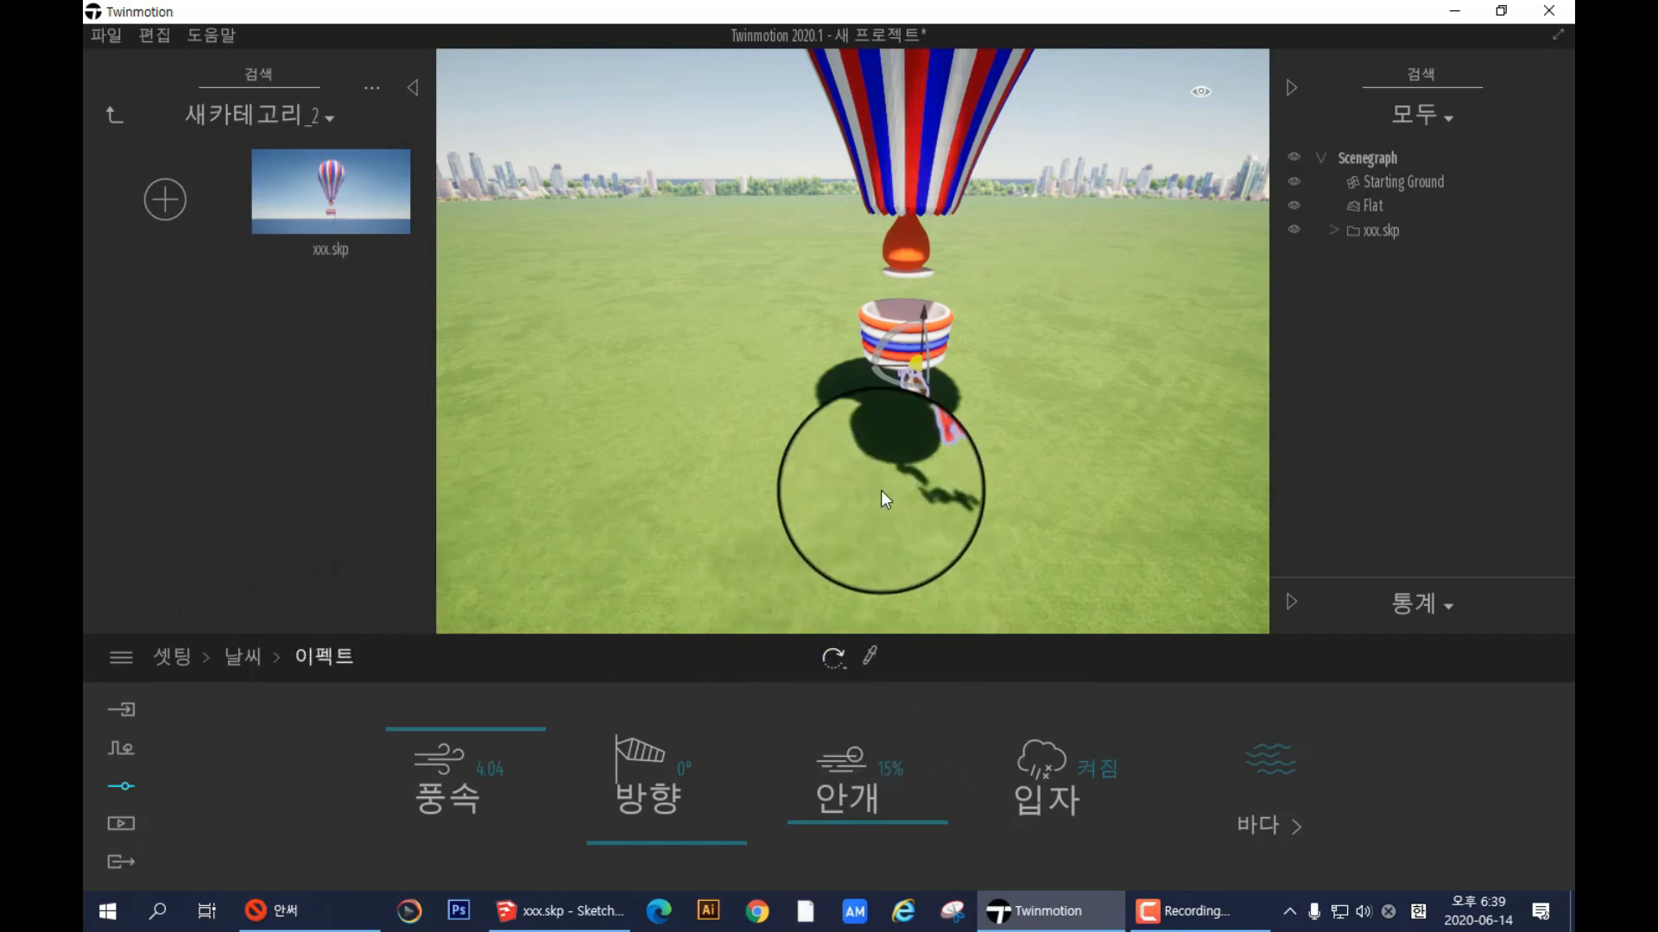
- Add the xxx.skp group from the Scenegraph to the user library
{"action": "left_click", "coordinate": [1360, 231]}
{"action": "right_click", "coordinate": [1361, 230]}
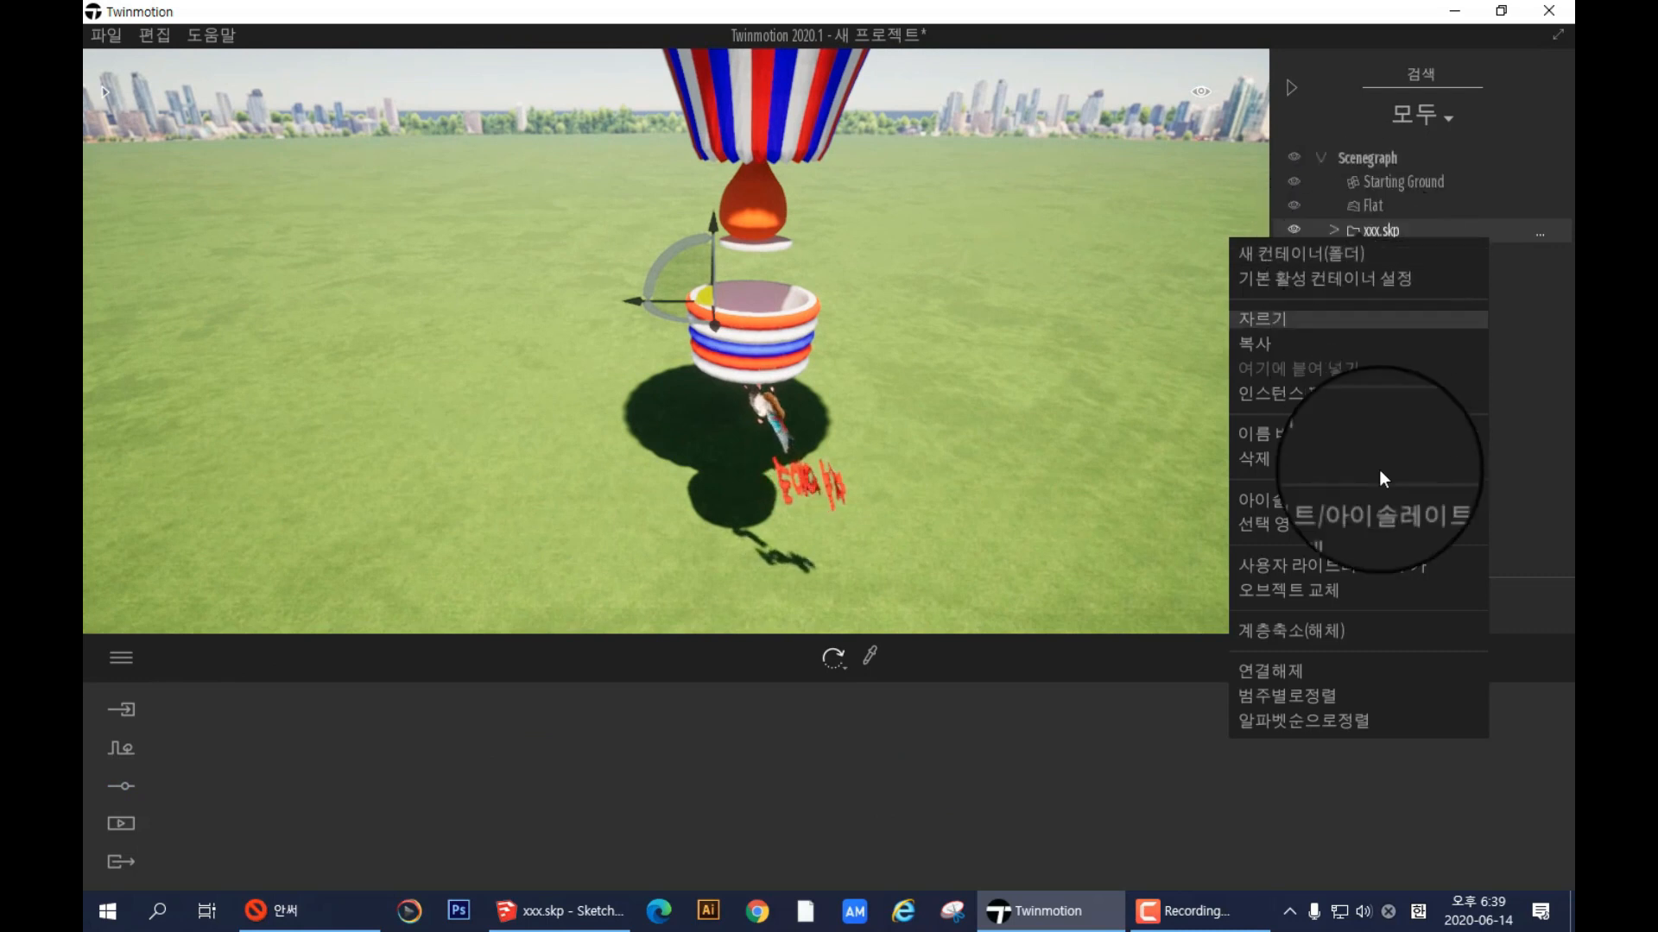
{"action": "left_click", "coordinate": [1355, 567]}
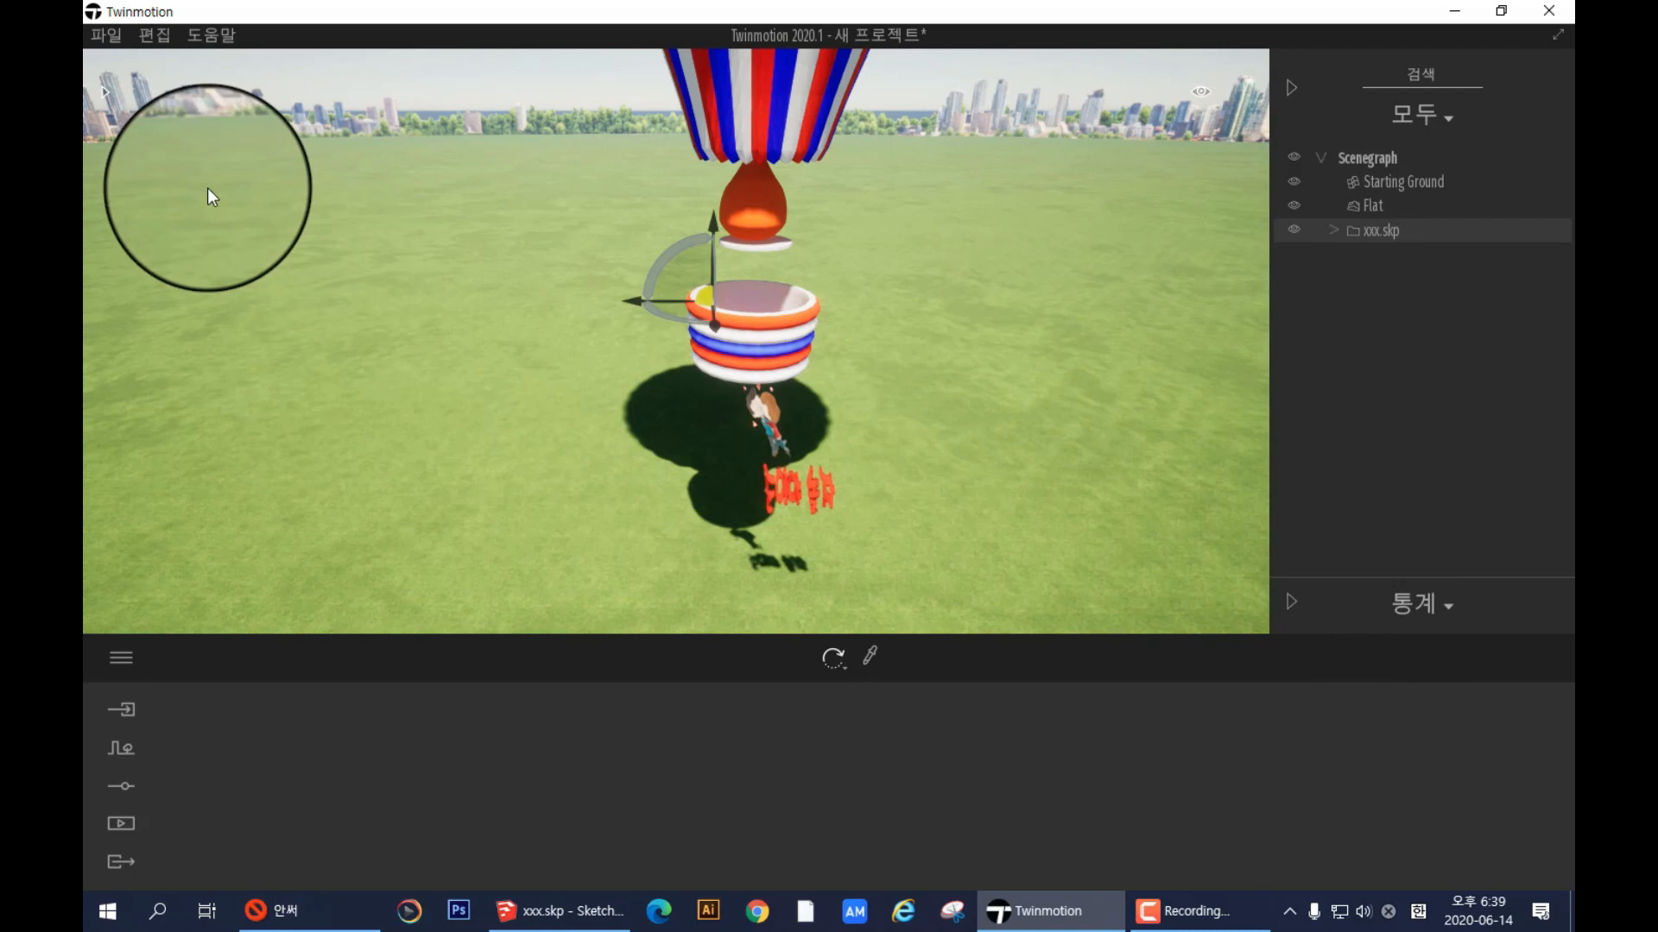
- Reopen the 새카테고리_2 category of the user library to check its saved balloon items
{"action": "left_click", "coordinate": [112, 36]}
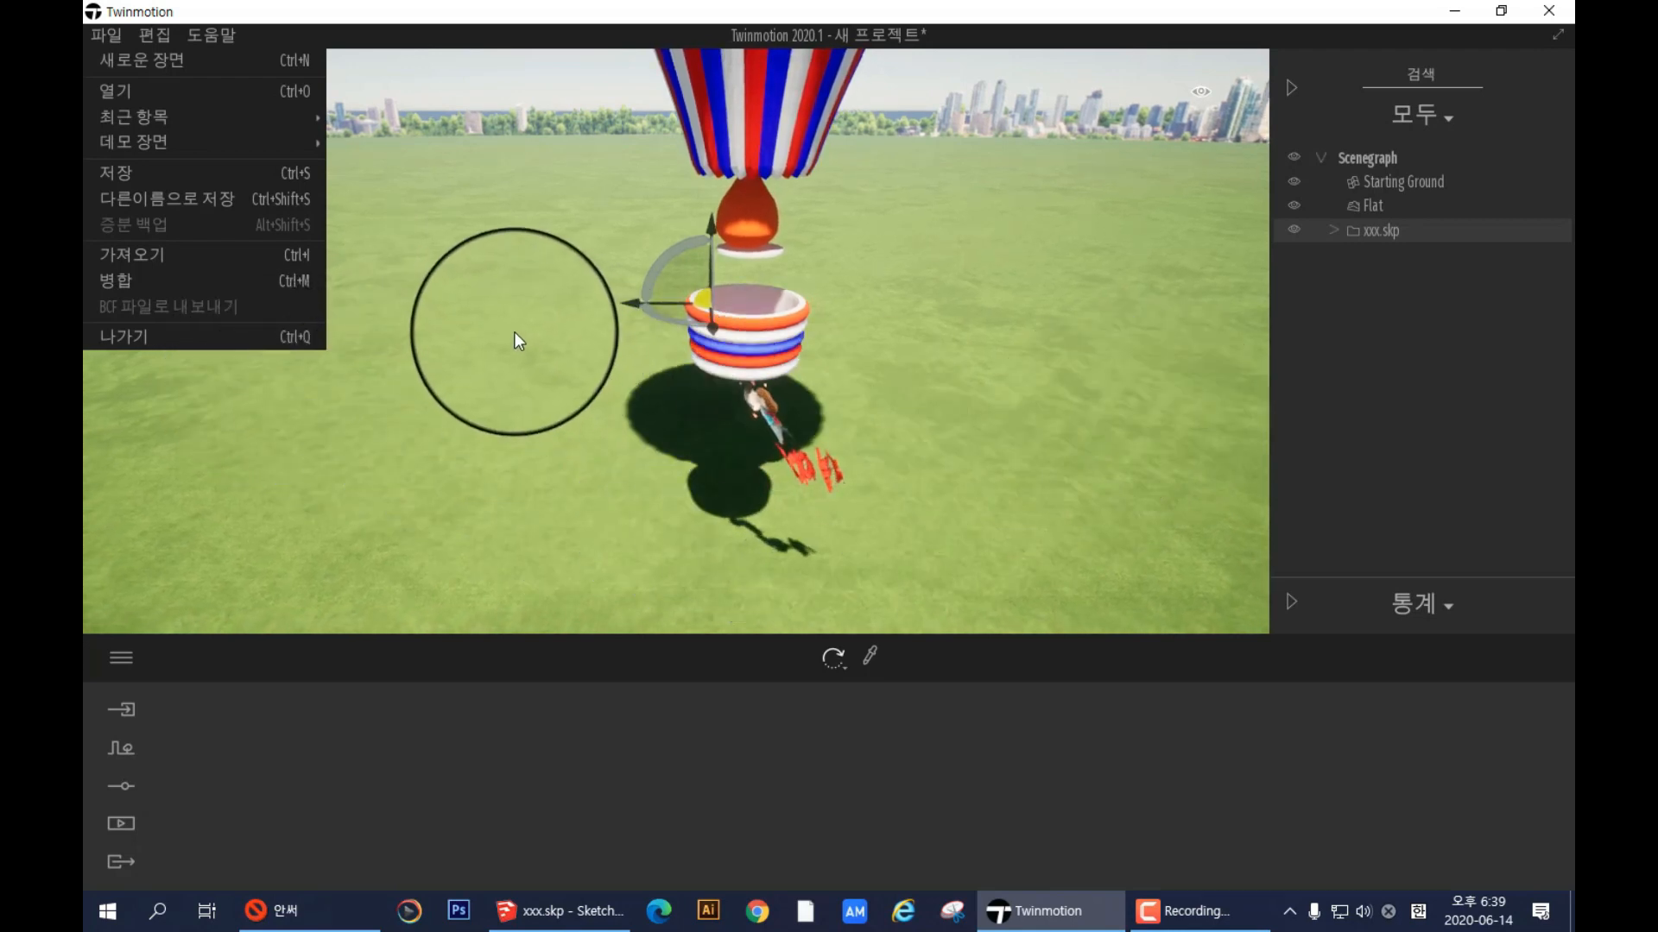
{"action": "left_click", "coordinate": [374, 208]}
{"action": "left_click", "coordinate": [376, 205]}
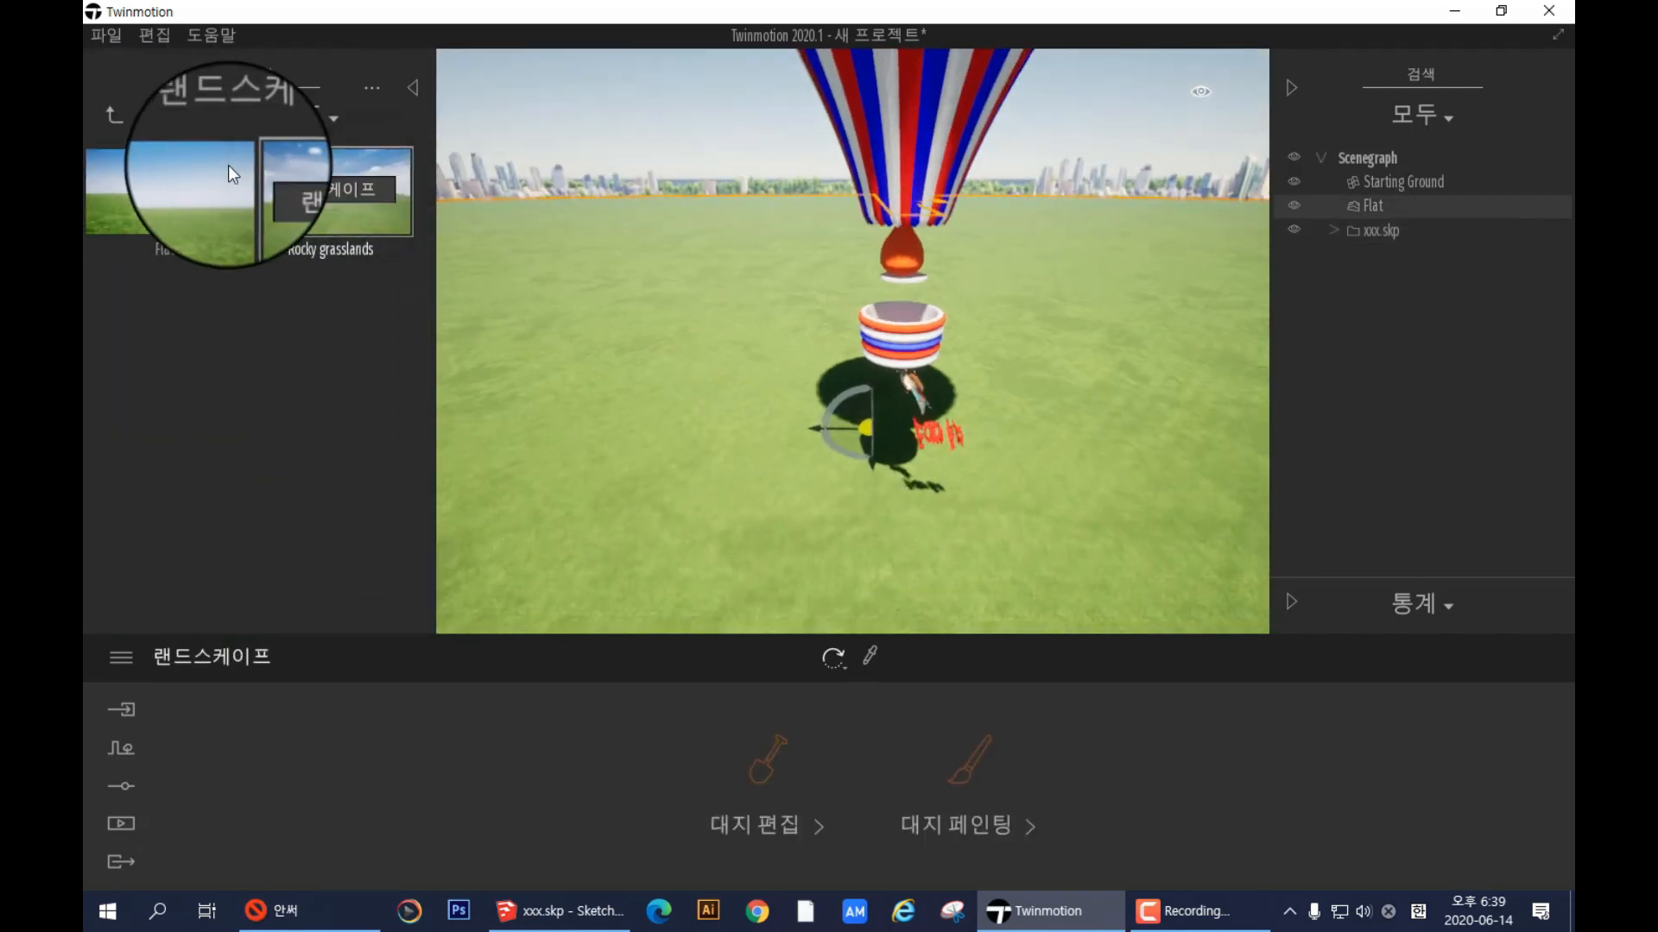
{"action": "left_click", "coordinate": [112, 114]}
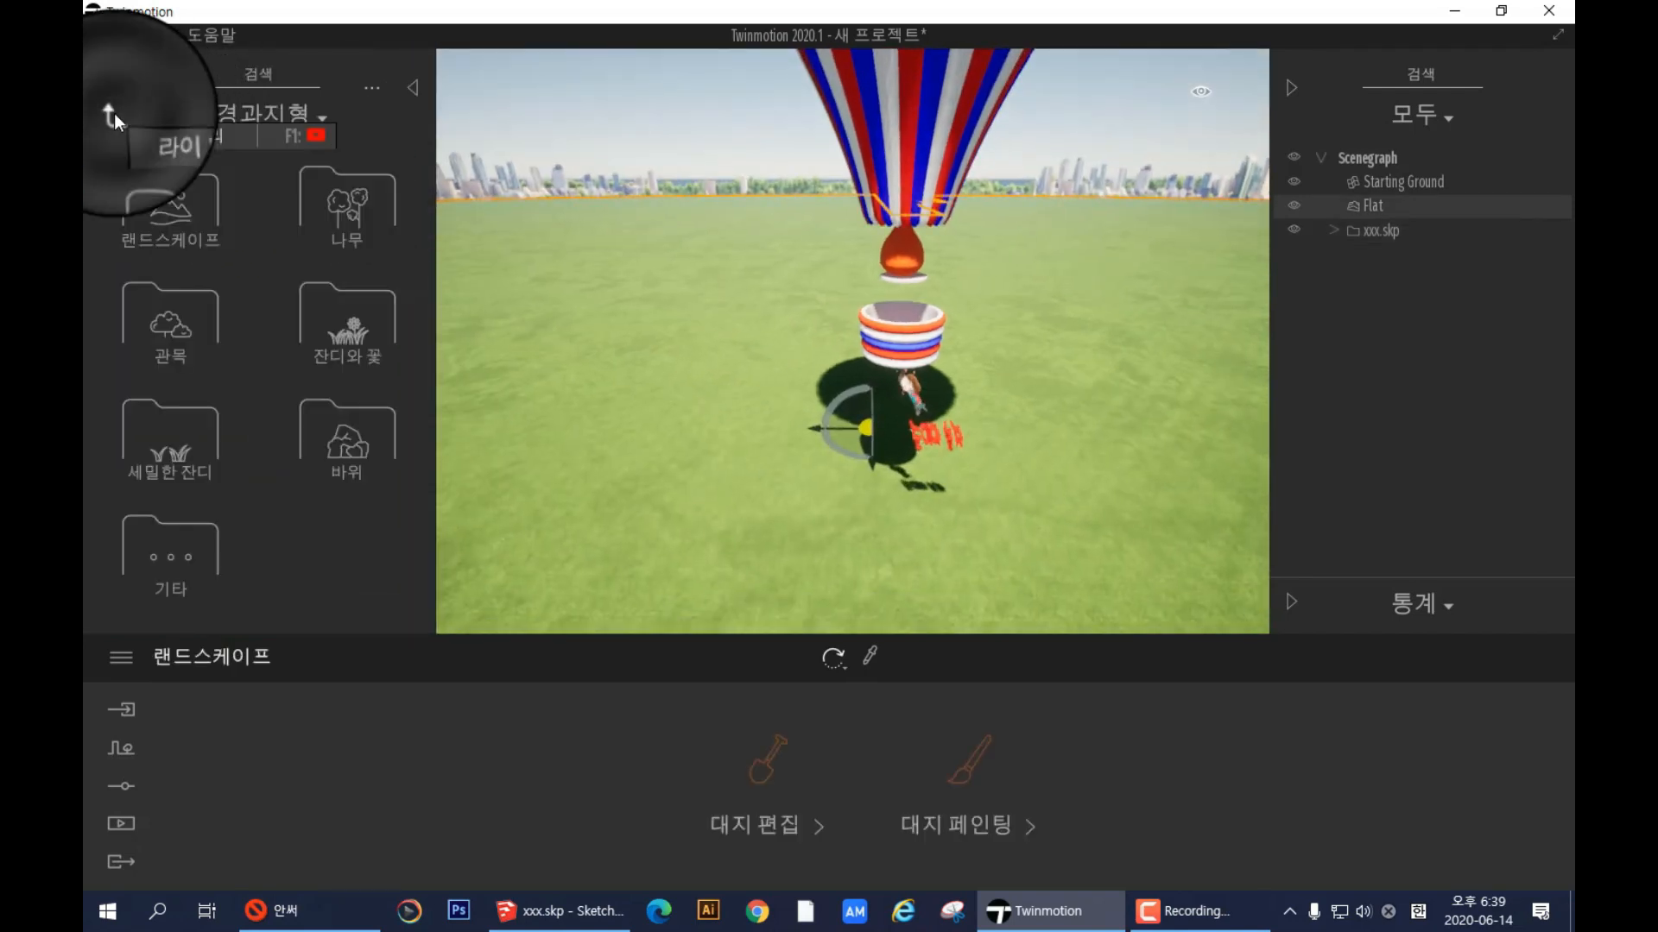
{"action": "left_click", "coordinate": [112, 114]}
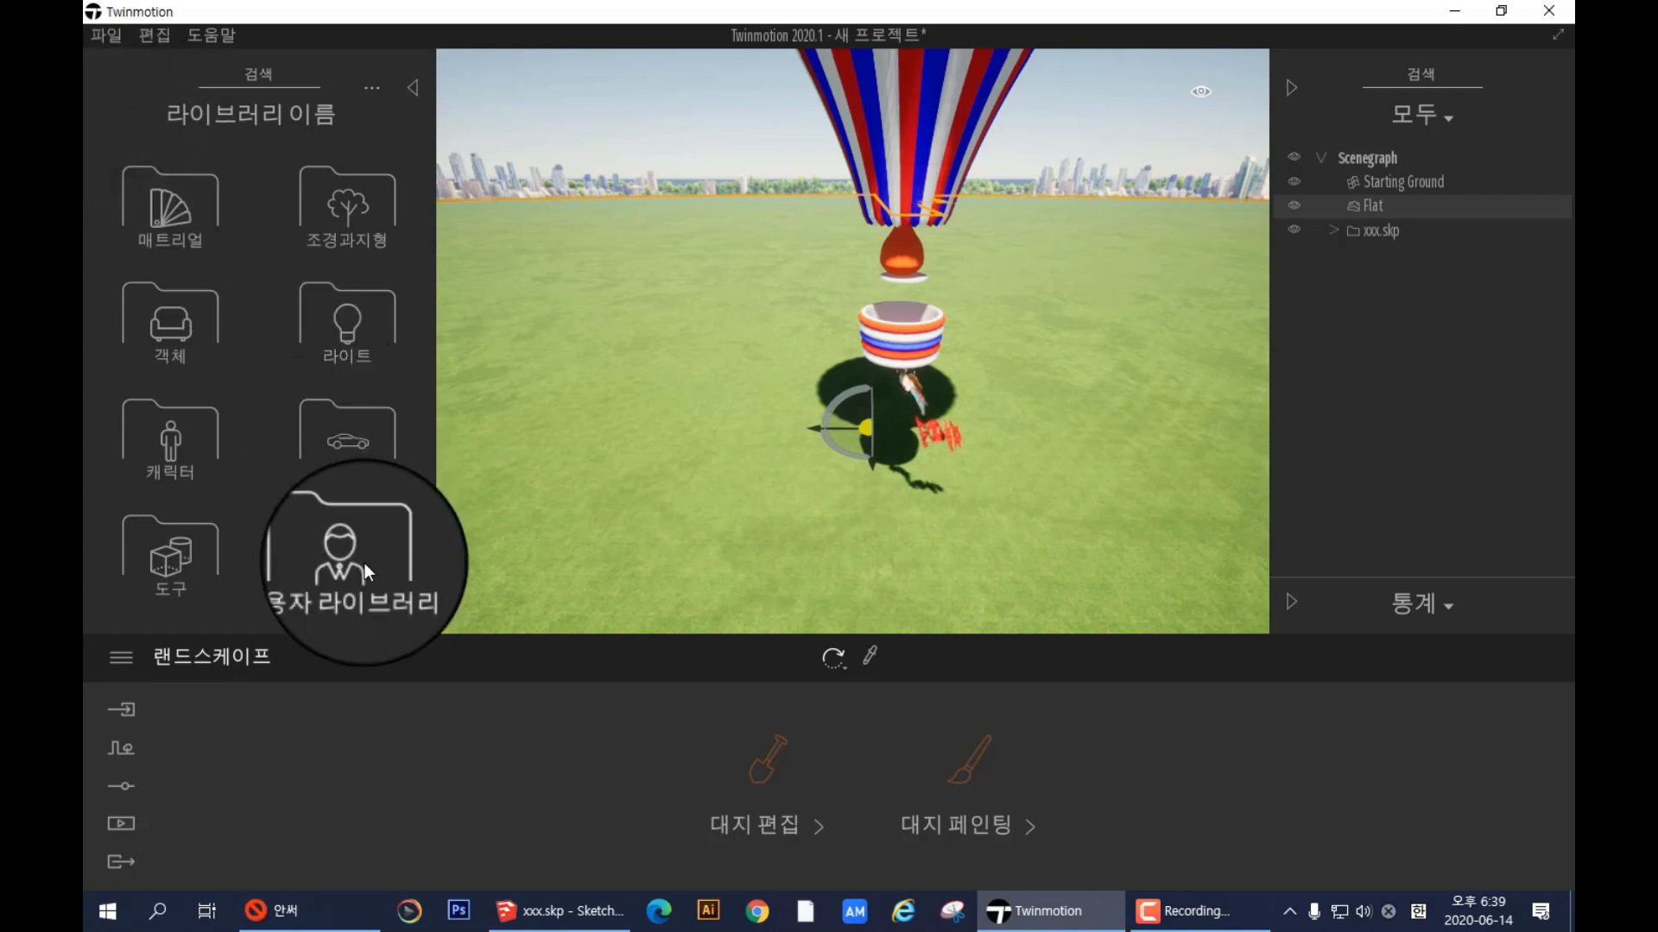
{"action": "left_click", "coordinate": [365, 561]}
{"action": "left_click", "coordinate": [330, 548]}
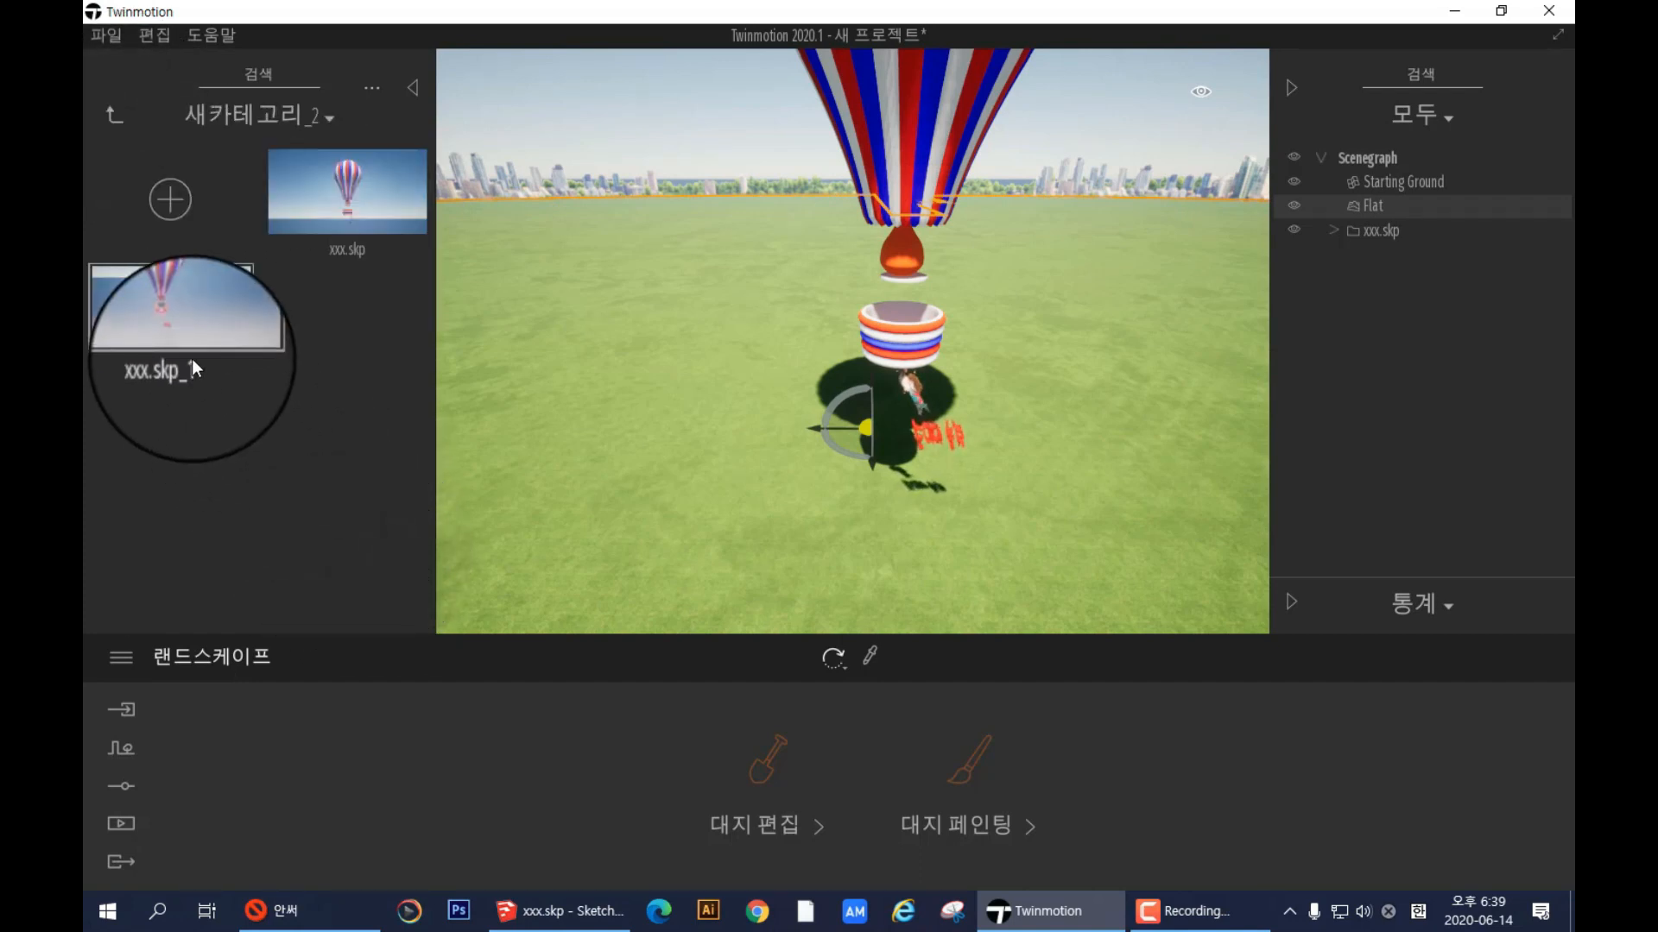
- Delete the xxx.skp and xxx.skp_1 items from the 새카테고리_2 user library category
{"action": "right_click", "coordinate": [299, 210]}
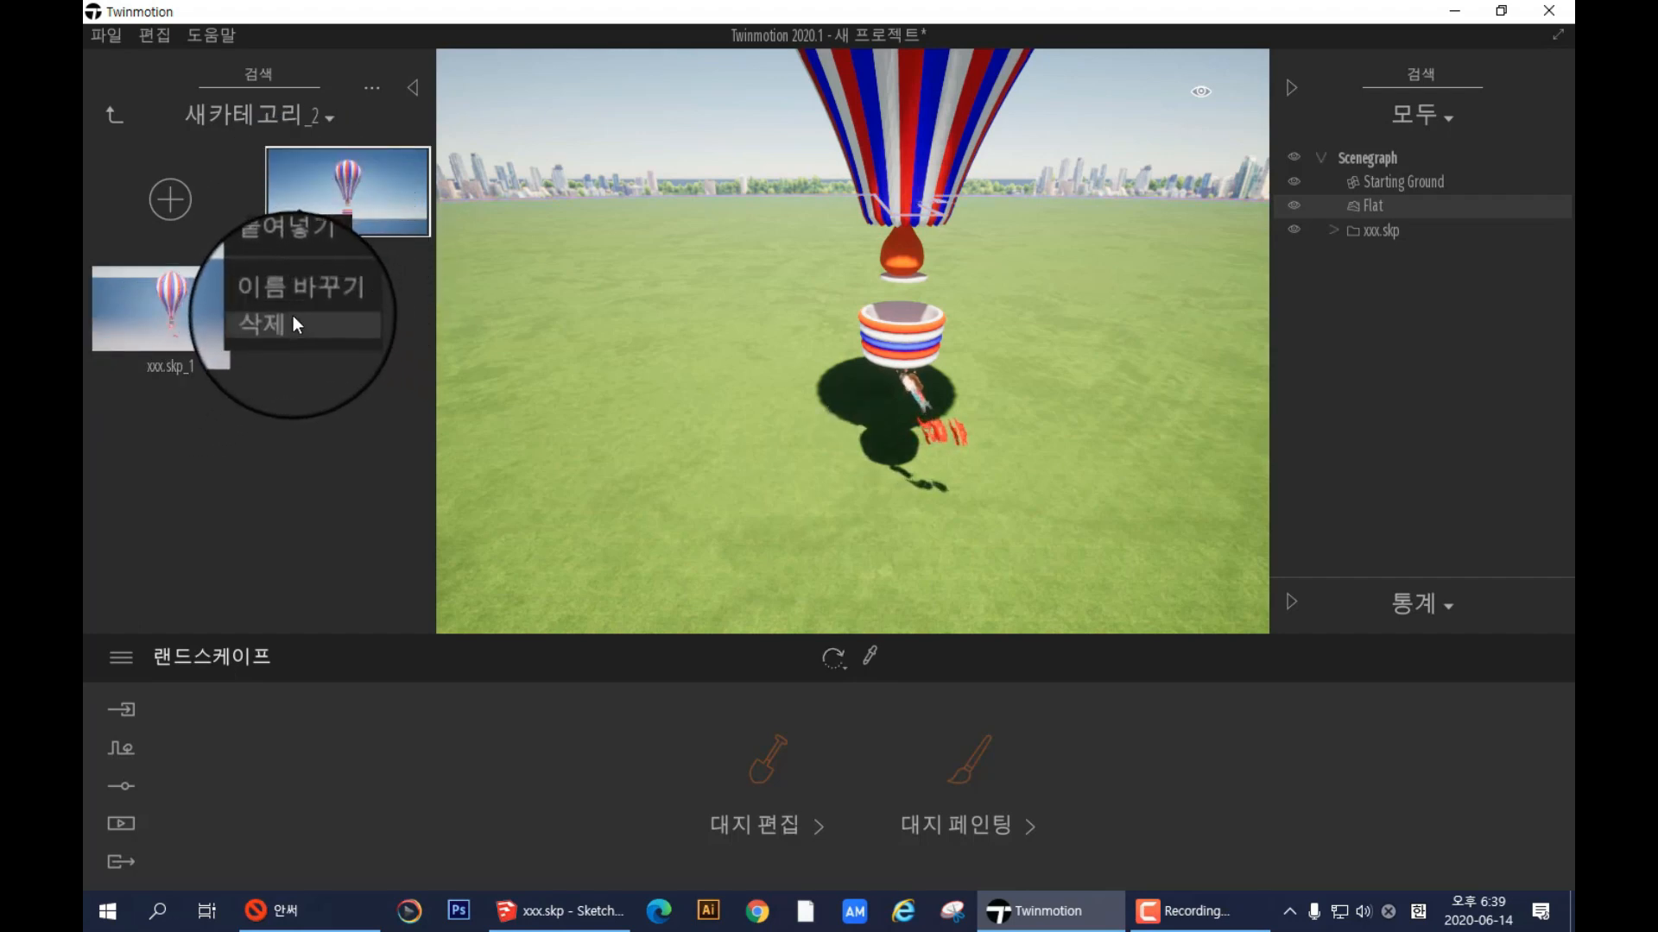
{"action": "left_click", "coordinate": [293, 320]}
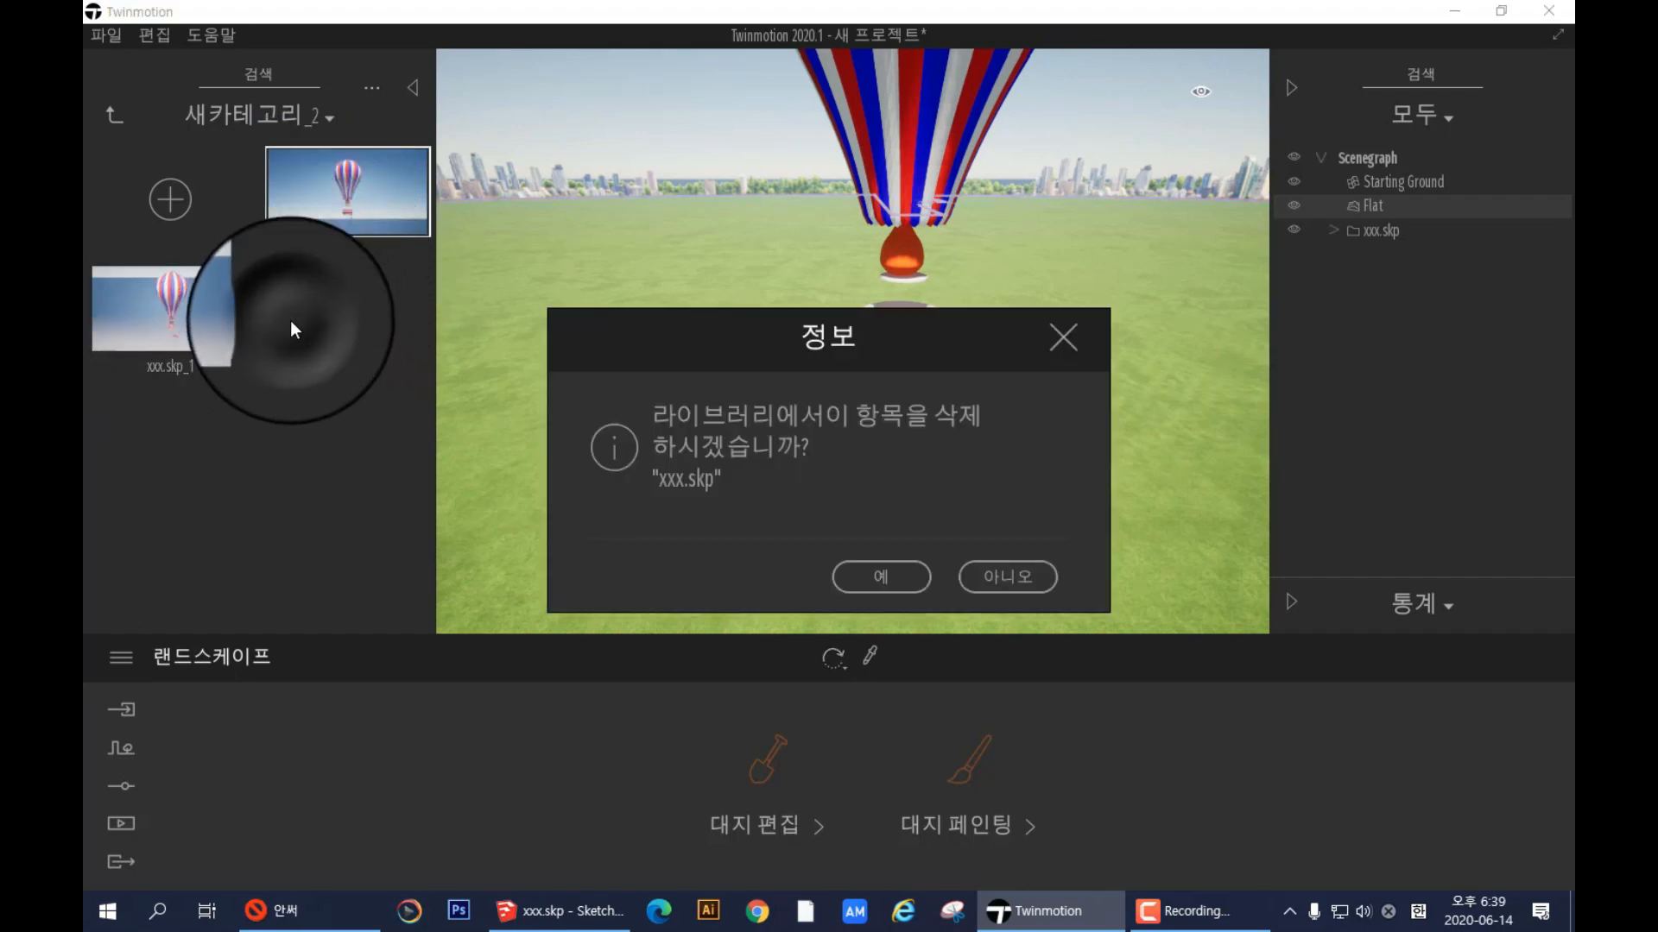
{"action": "left_click", "coordinate": [898, 589]}
{"action": "right_click", "coordinate": [310, 189]}
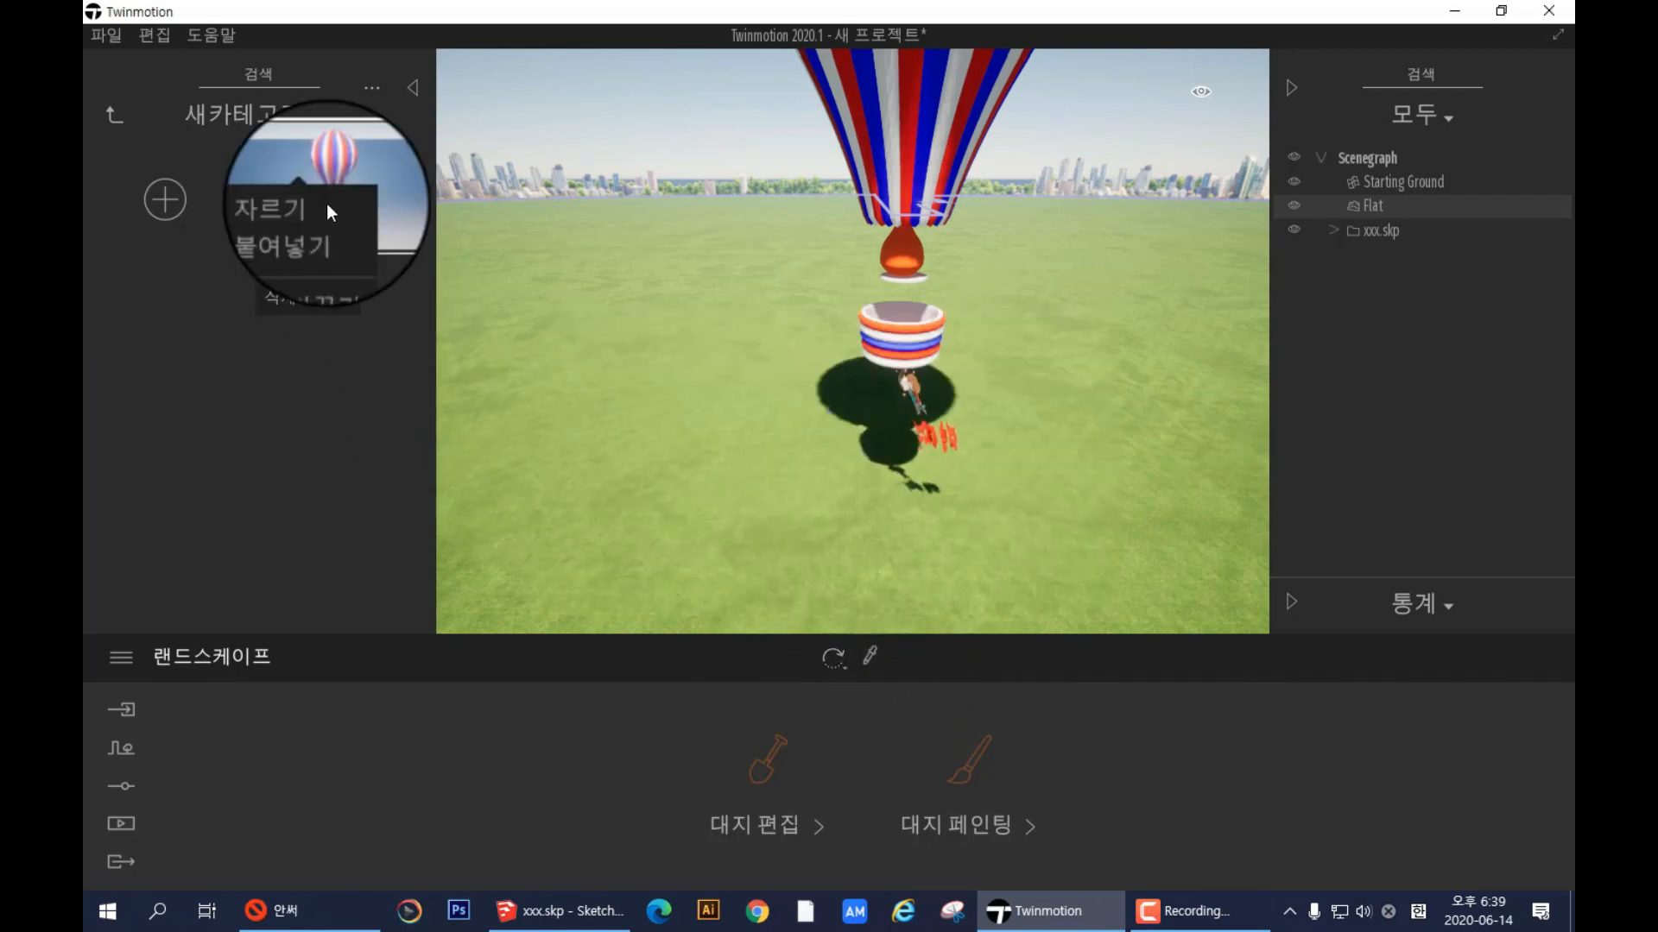
{"action": "left_click", "coordinate": [316, 304]}
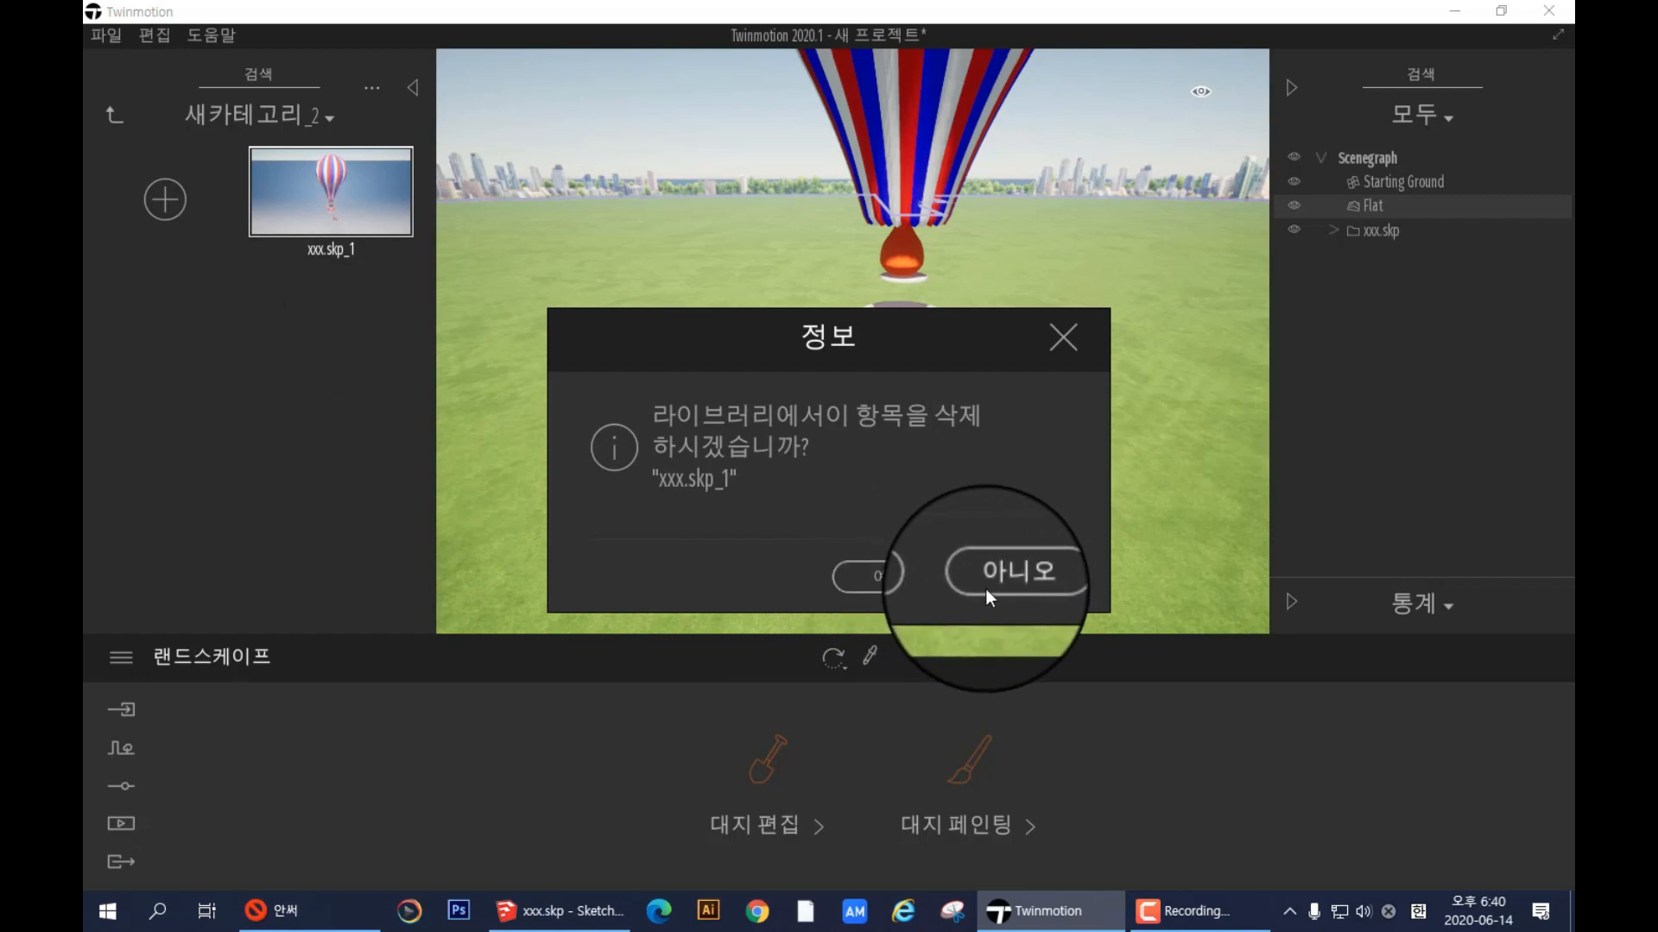
{"action": "left_click", "coordinate": [868, 576]}
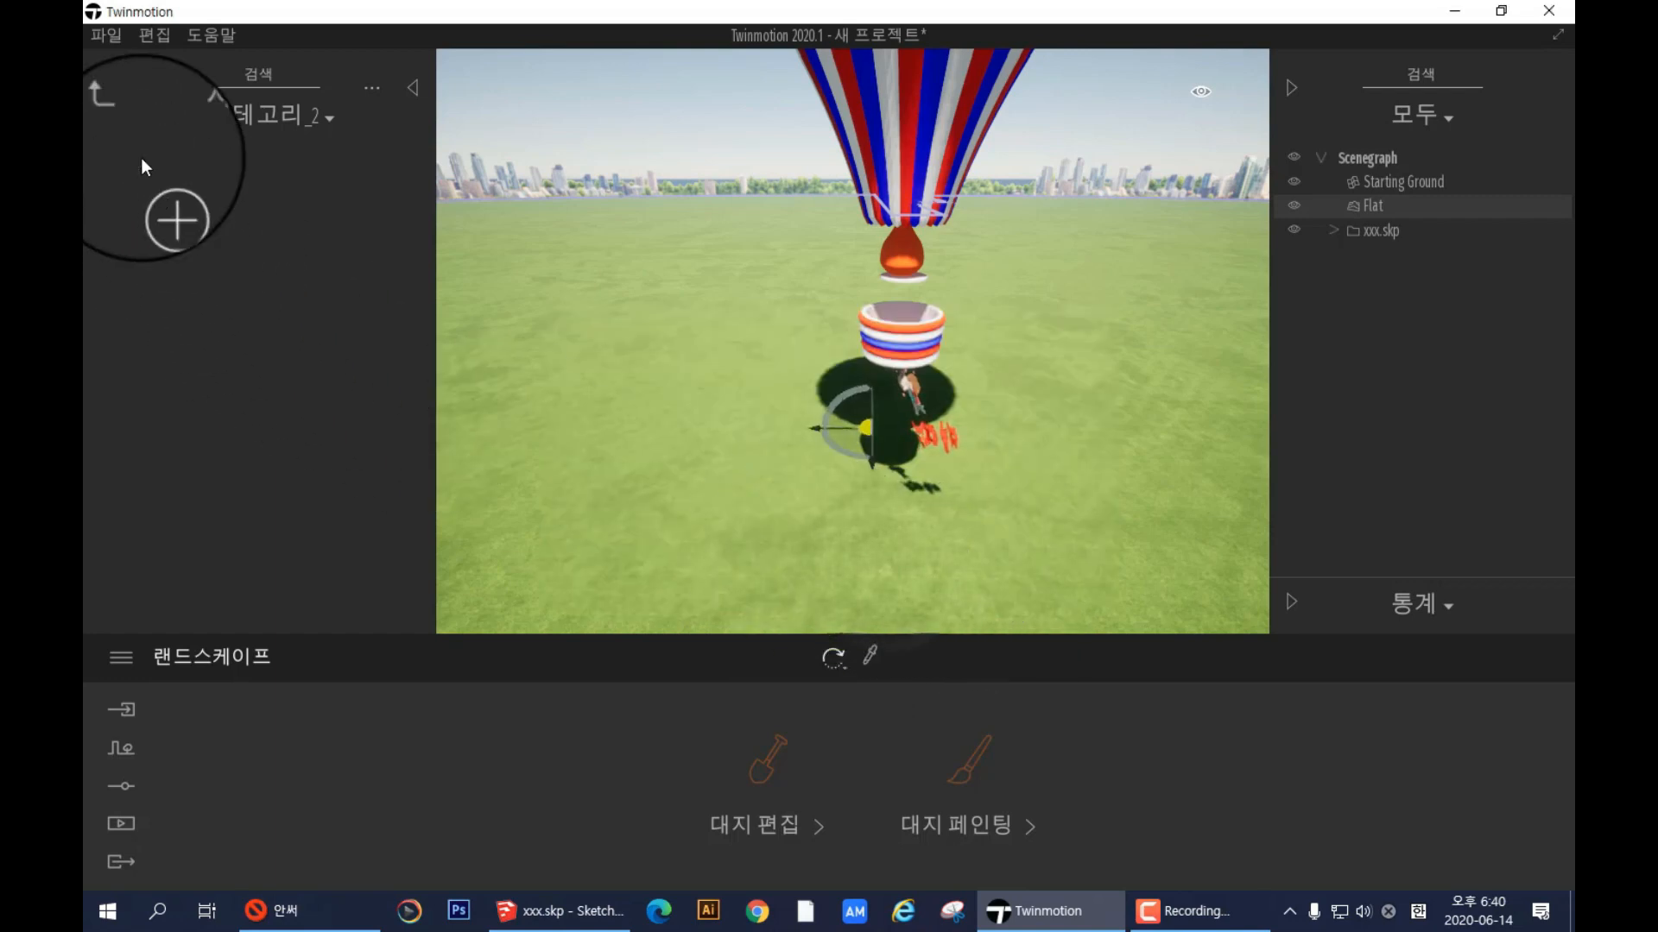
- Try to add the xxx.skp group to the user library from the Scenegraph again
{"action": "left_click", "coordinate": [117, 117]}
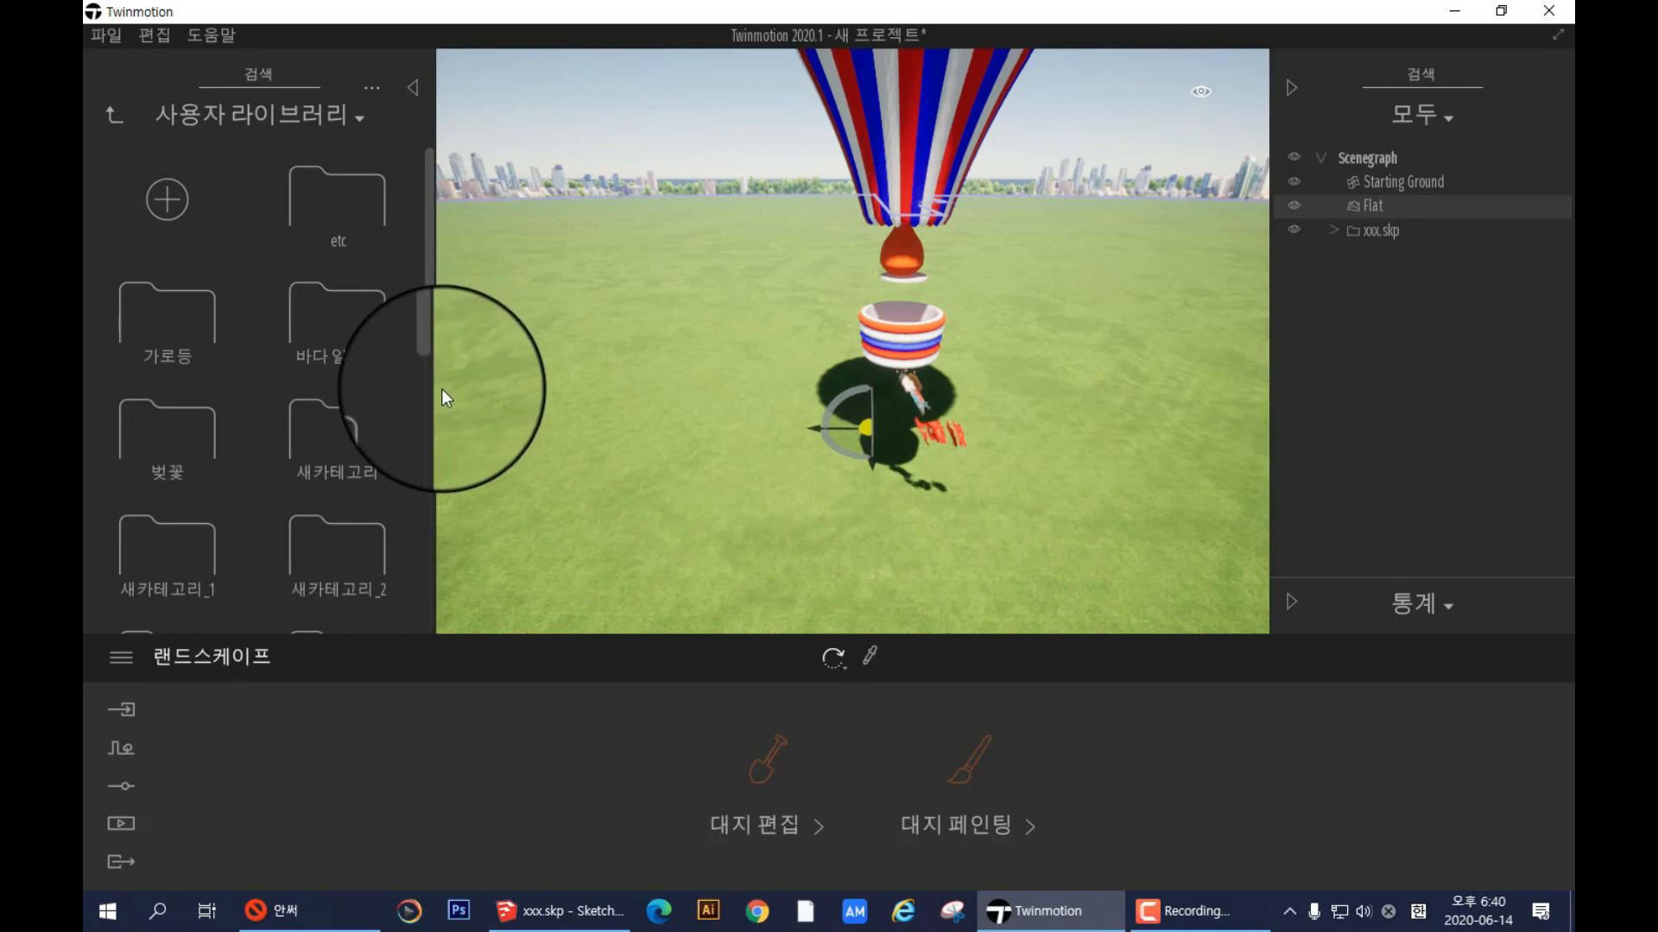
{"action": "right_click", "coordinate": [335, 580]}
{"action": "left_click", "coordinate": [404, 574]}
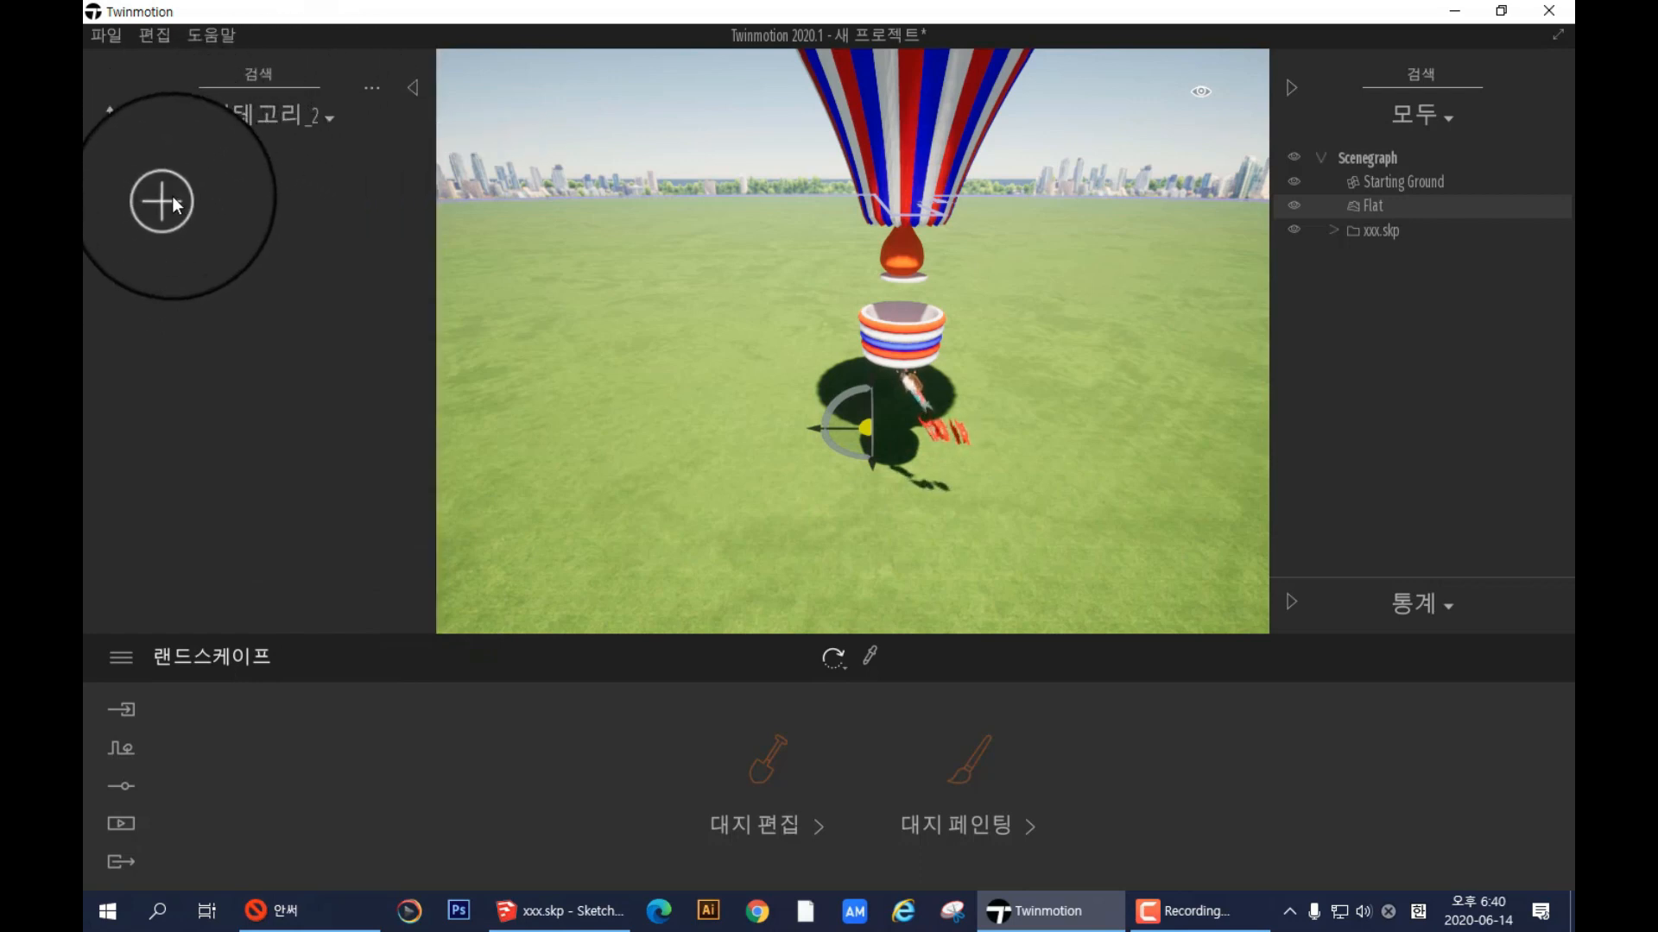
{"action": "left_click", "coordinate": [1376, 237]}
{"action": "right_click", "coordinate": [1376, 235]}
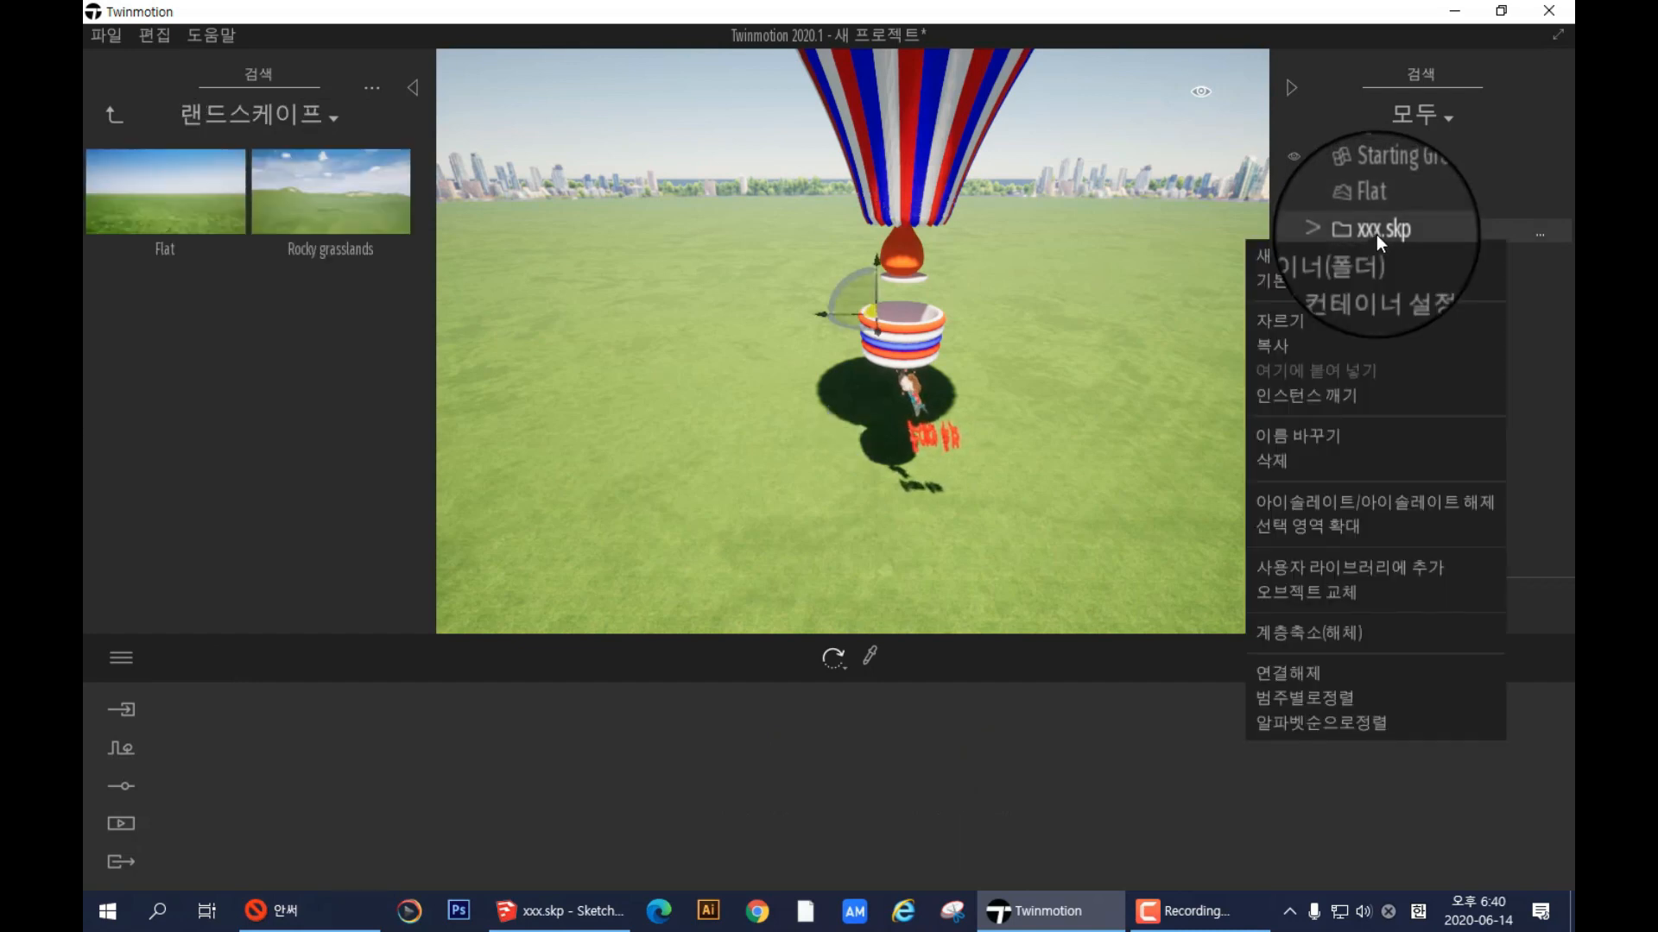
{"action": "left_click", "coordinate": [1399, 566]}
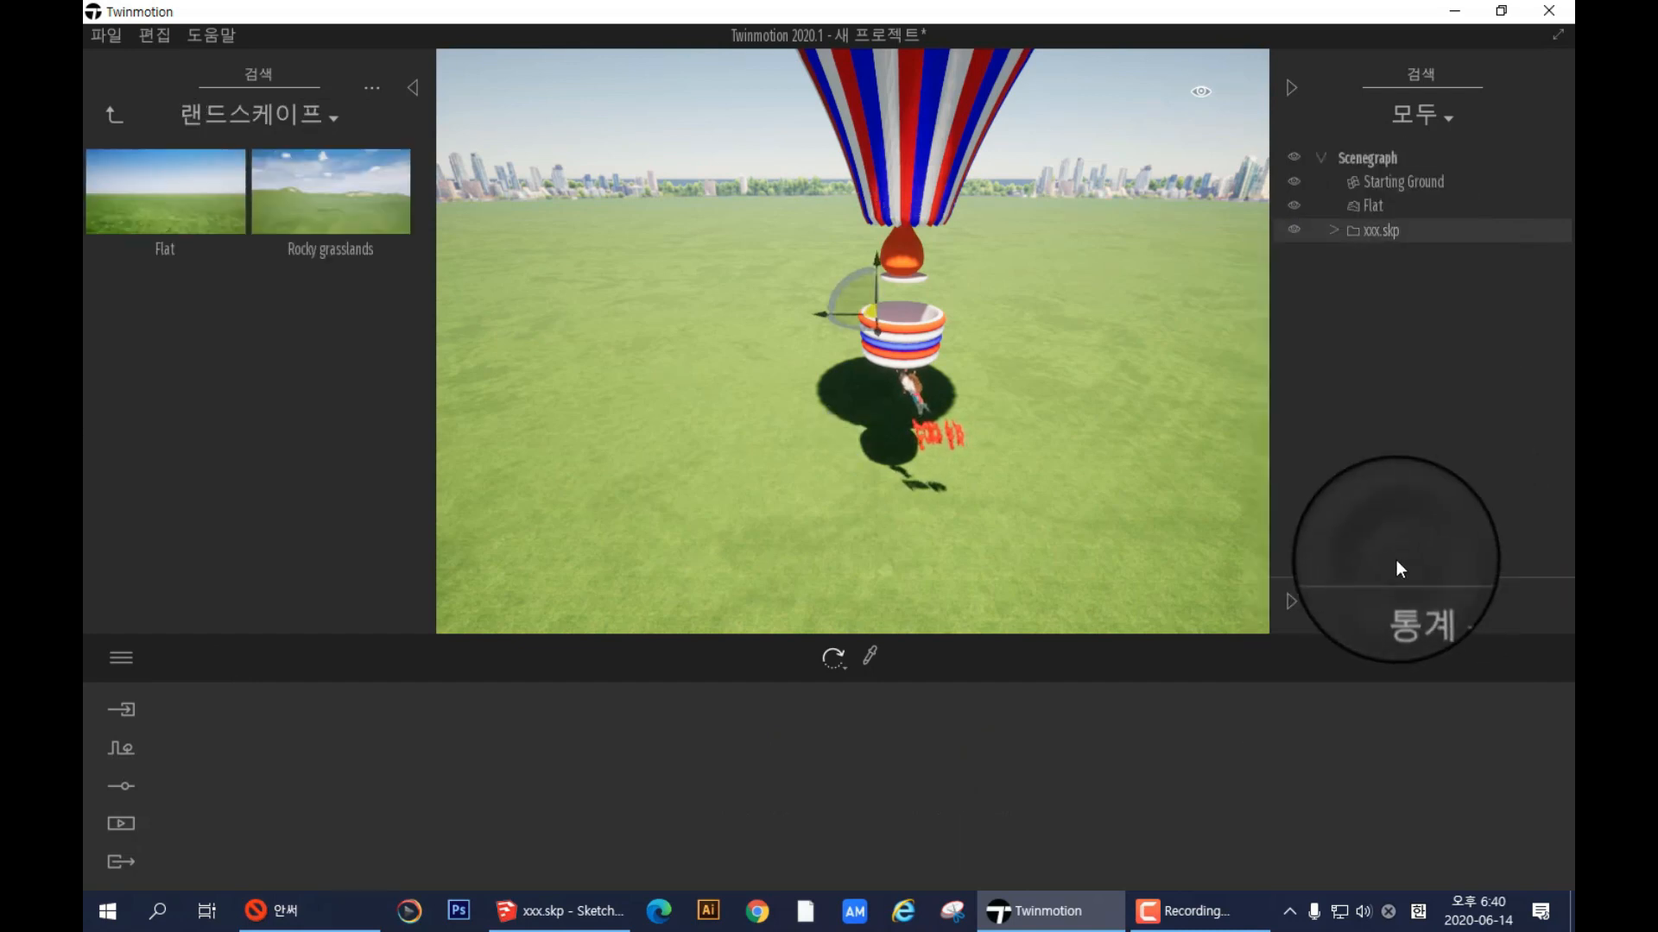
- Open the 새카테고리_2 category in the user library and add the xxx.skp group to it
{"action": "left_click", "coordinate": [124, 123]}
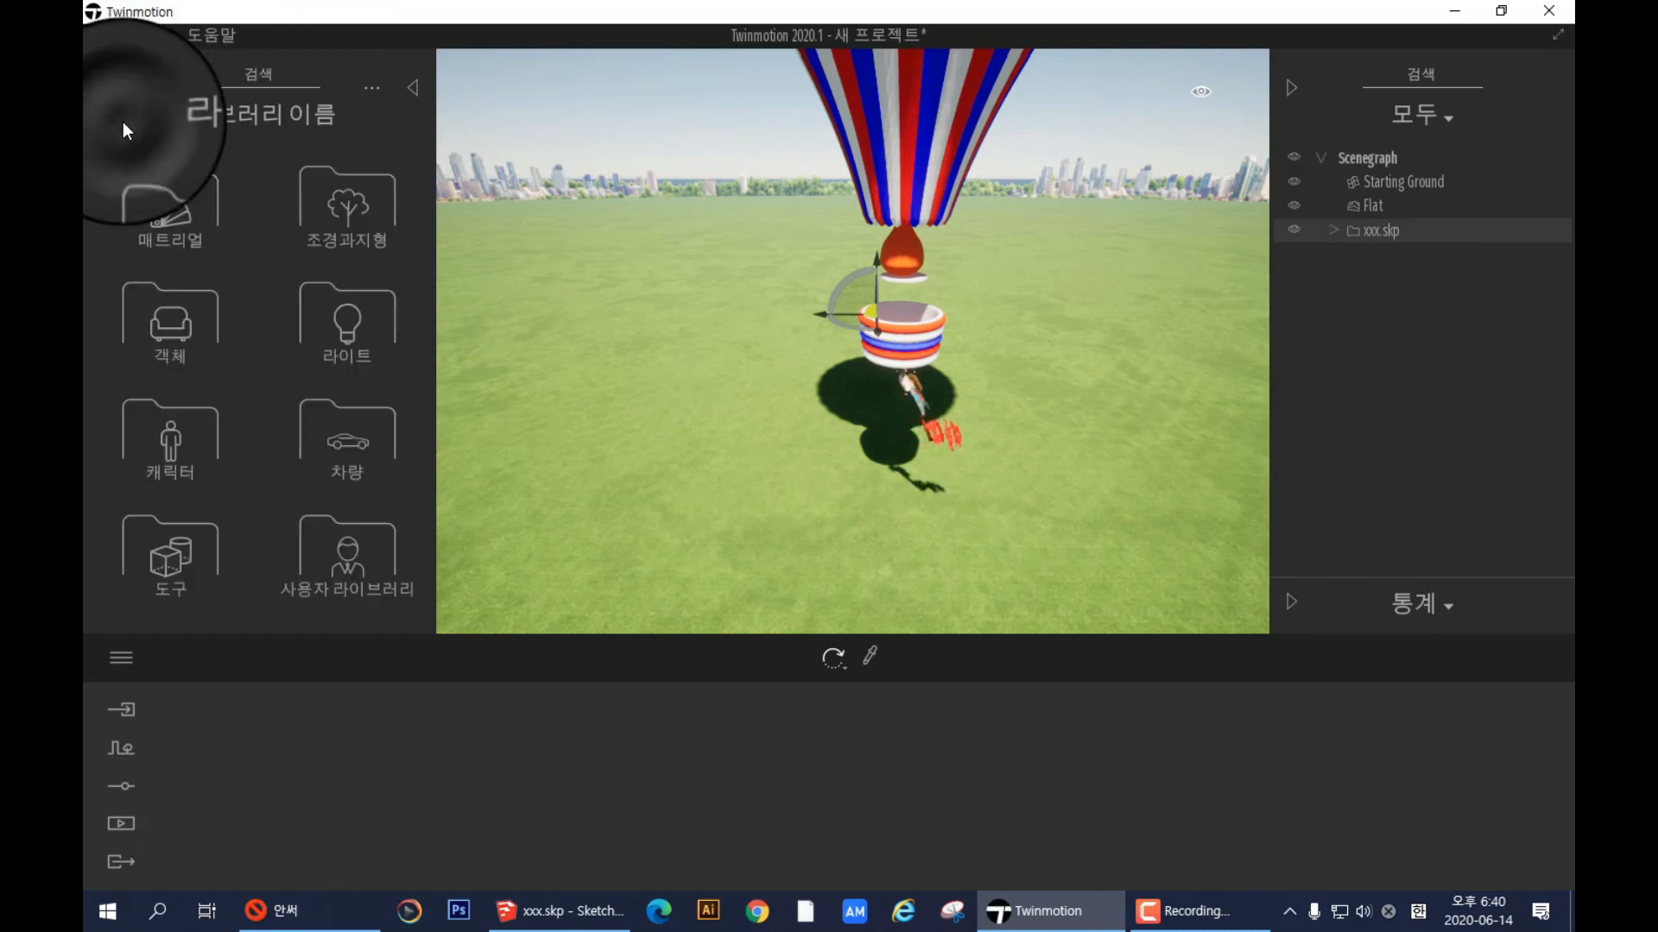
{"action": "left_click", "coordinate": [360, 534]}
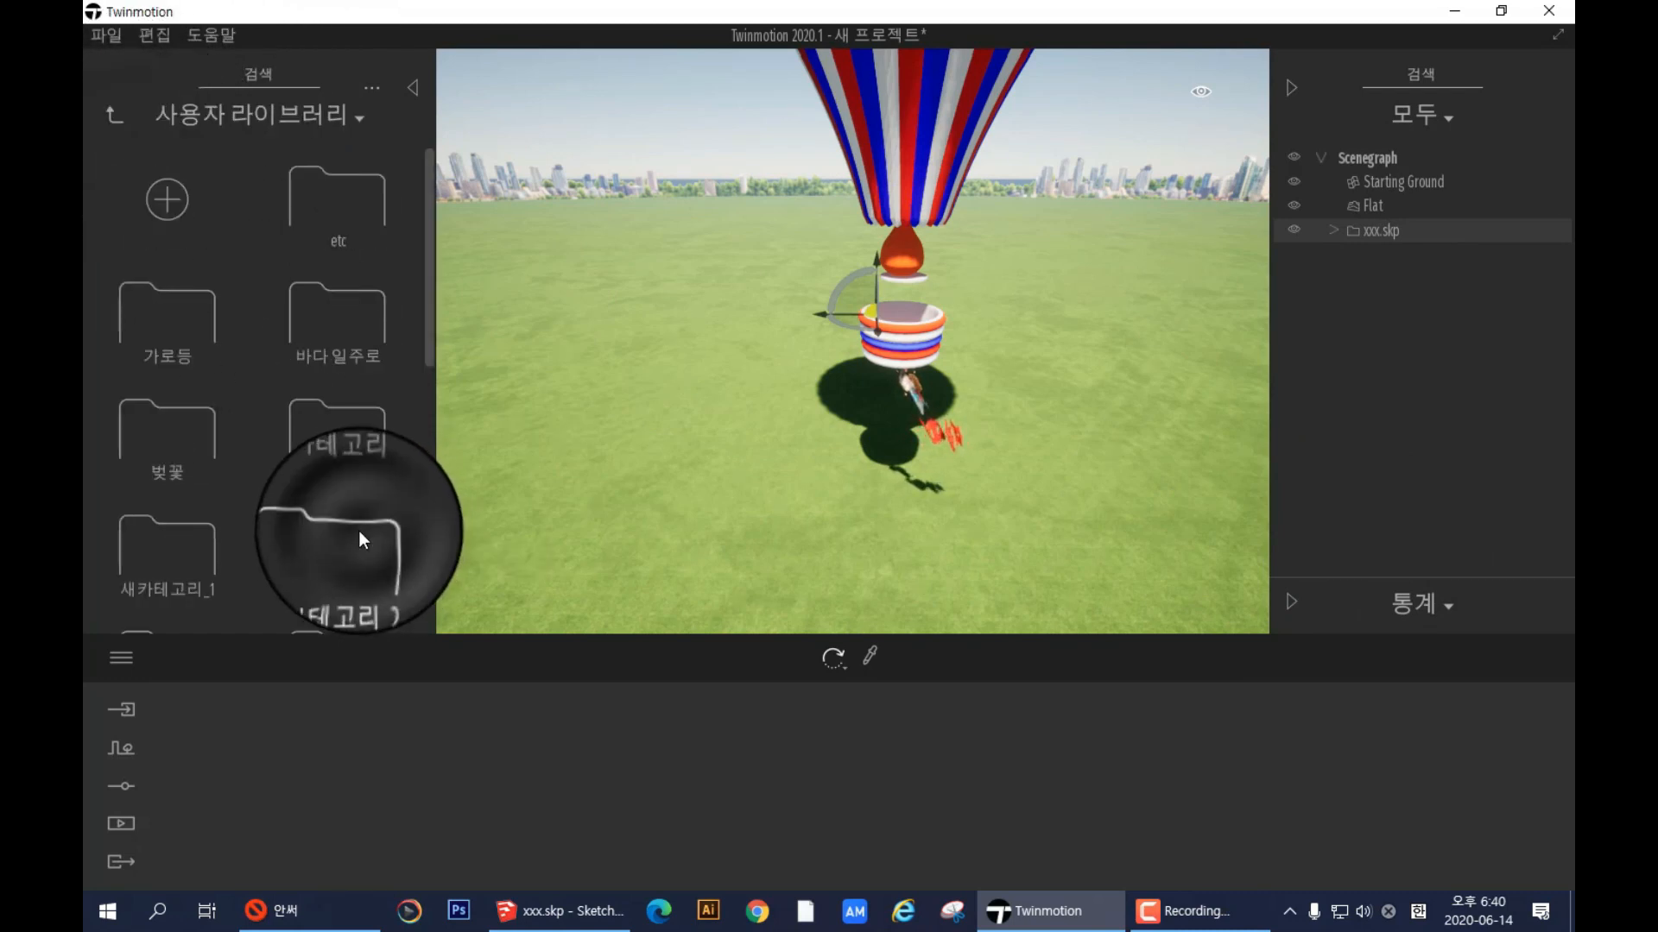
{"action": "left_click", "coordinate": [358, 549]}
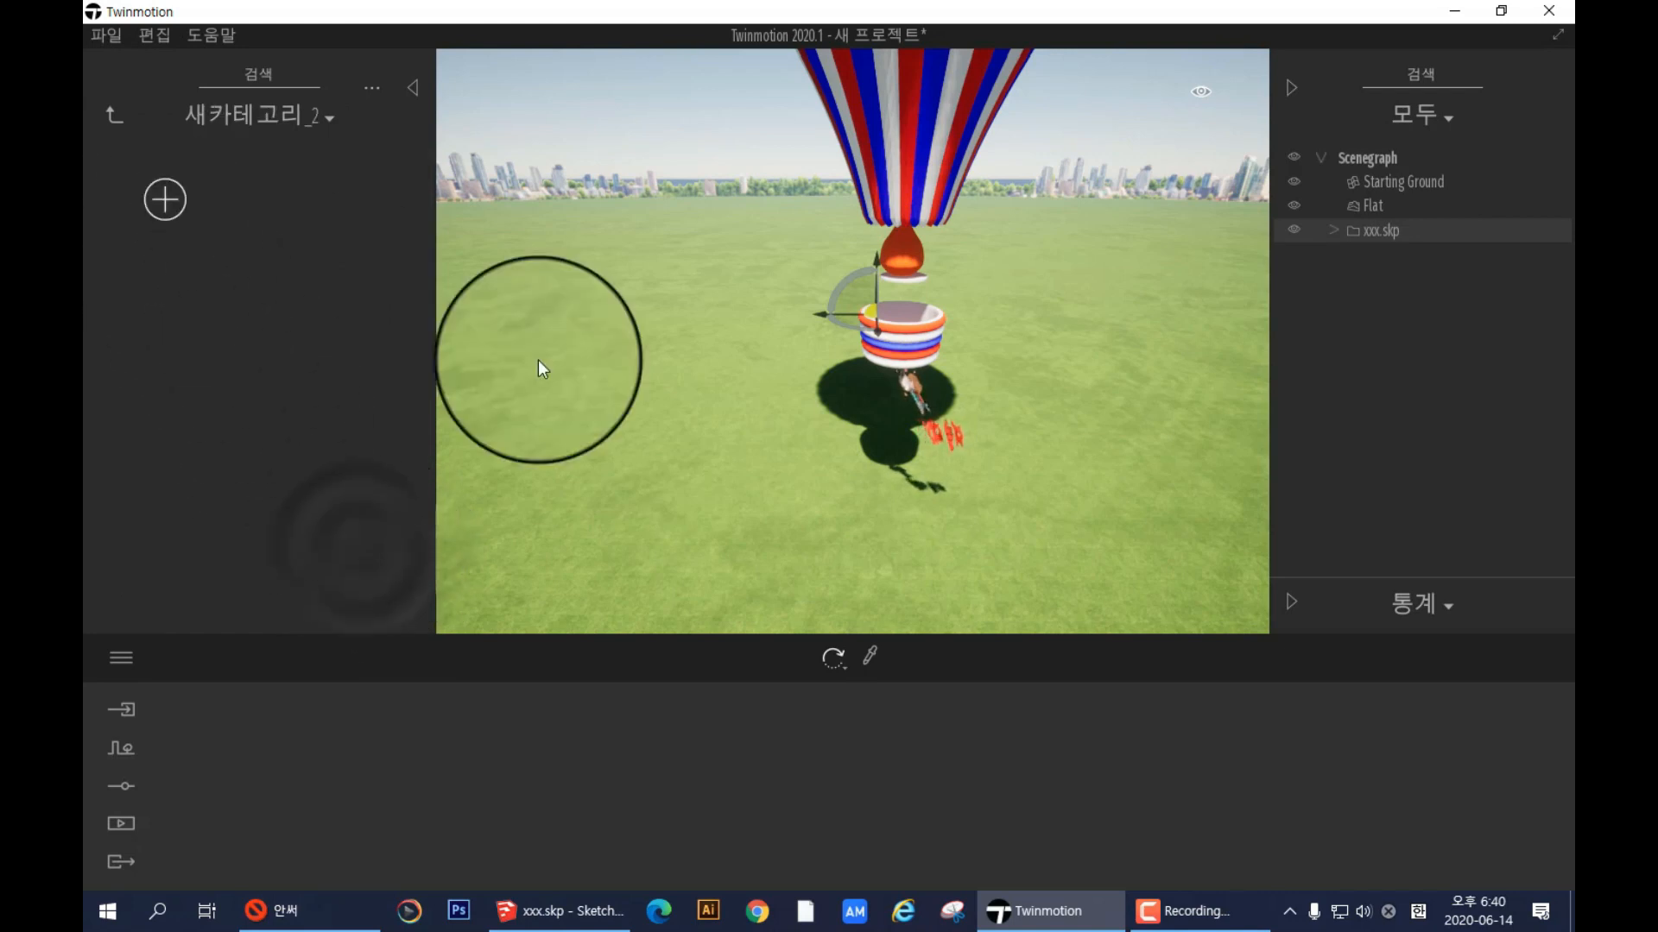
{"action": "right_click", "coordinate": [1392, 230]}
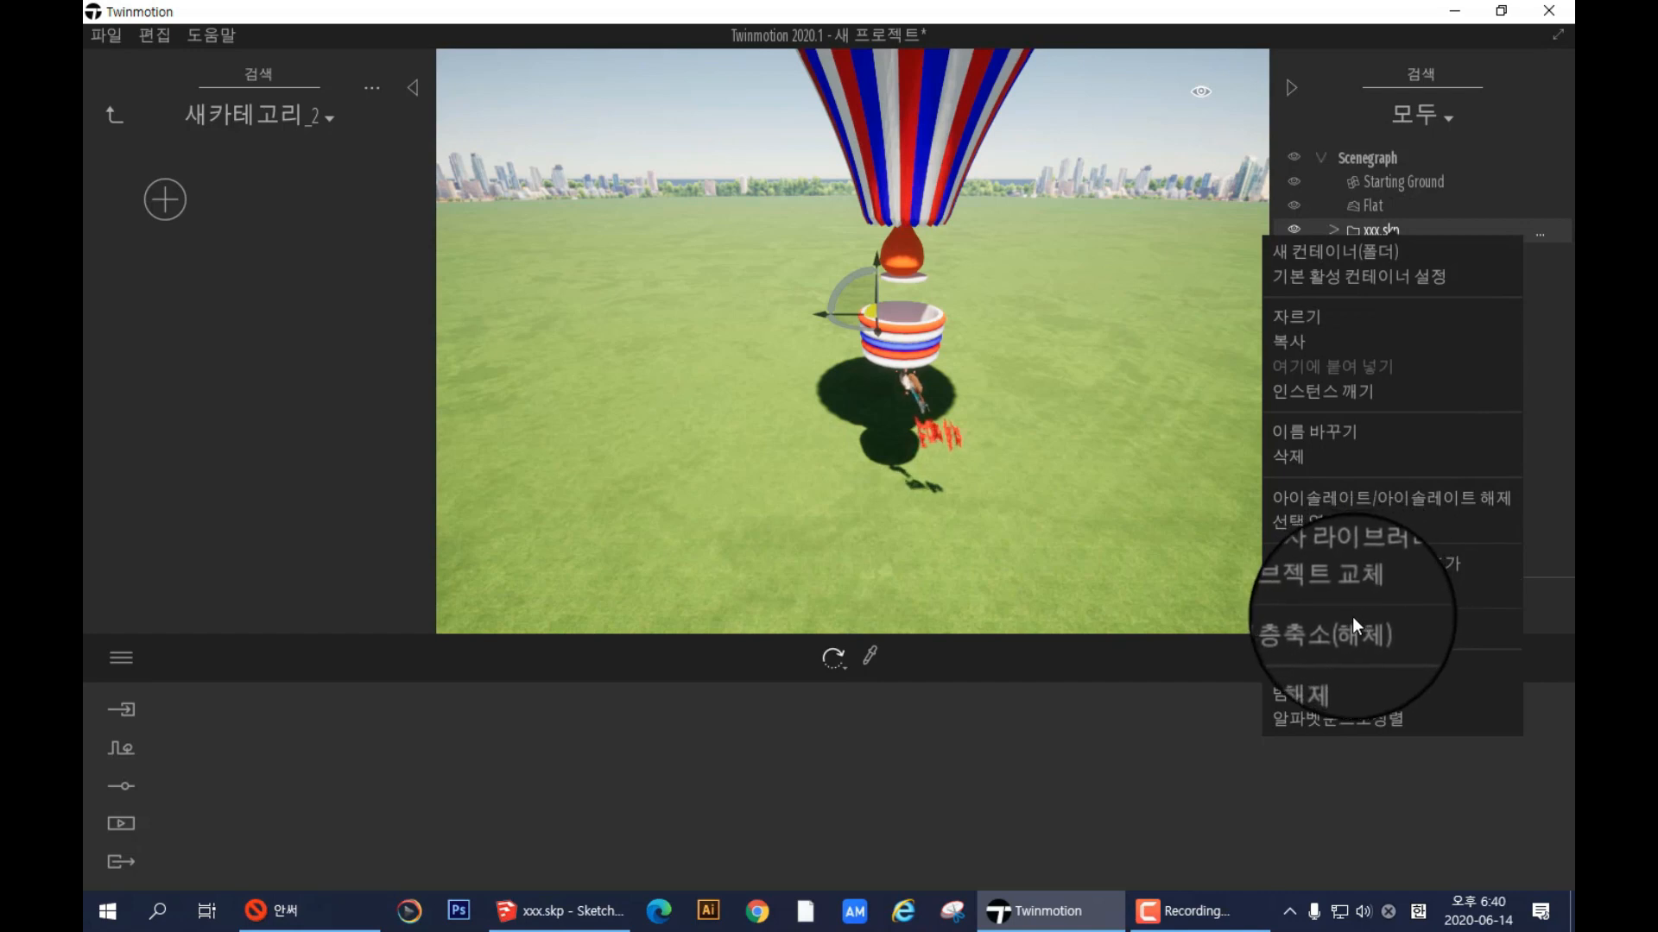
{"action": "left_click", "coordinate": [1344, 568]}
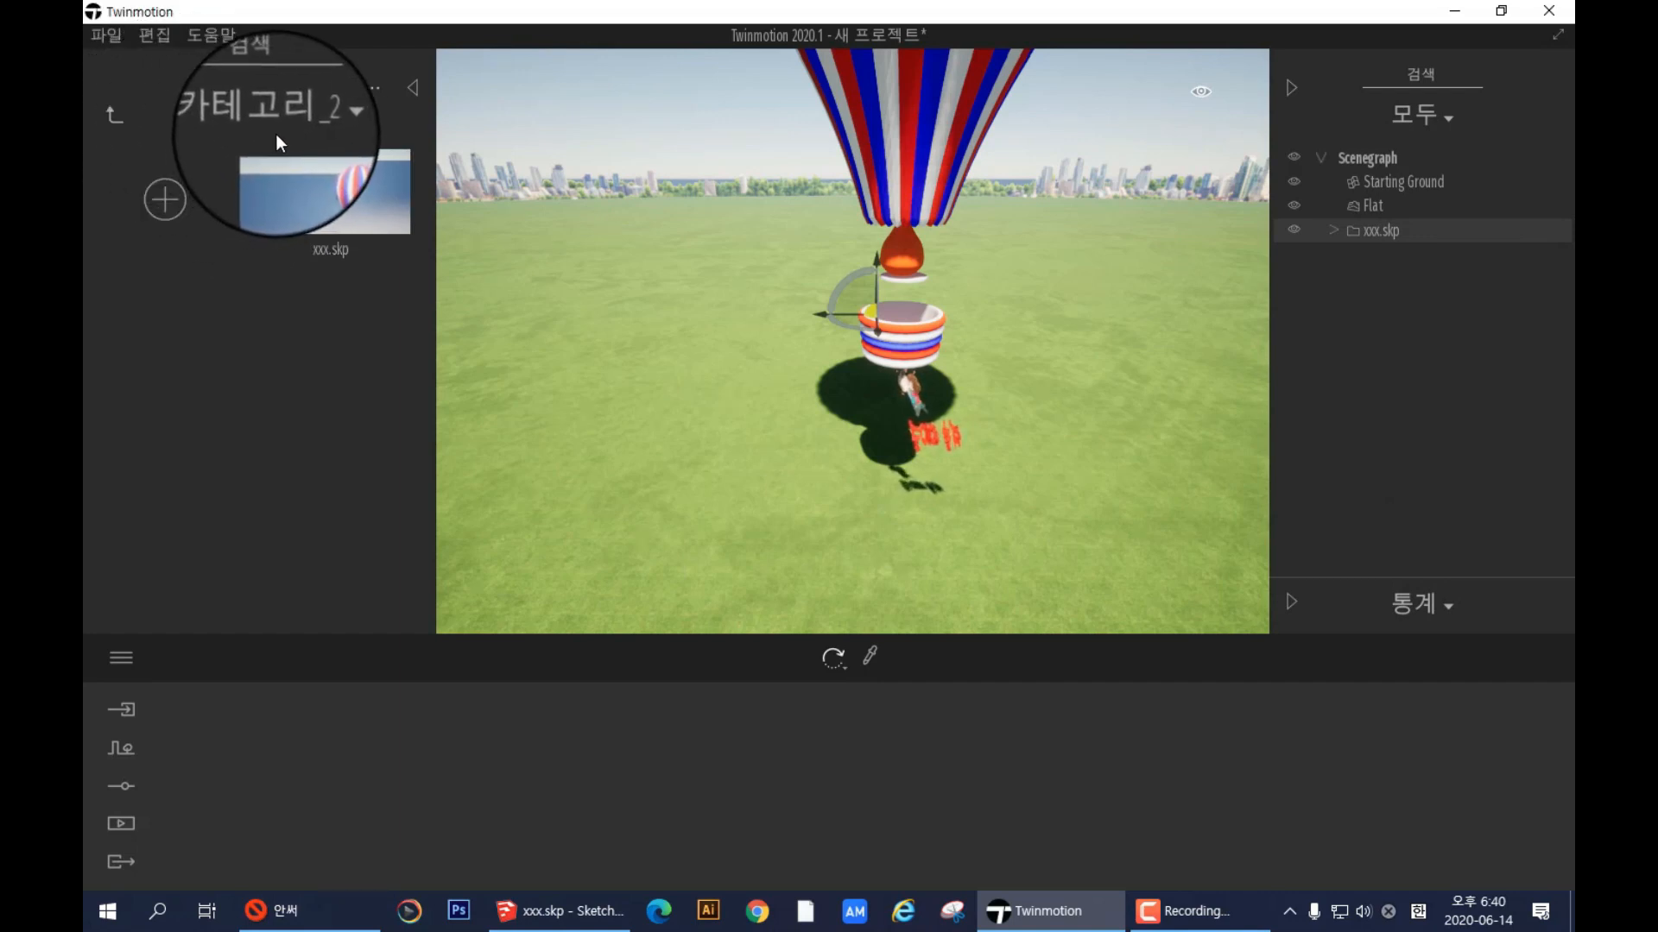
- Rename the 새카테고리_2 user library category as balloon and open it
{"action": "left_click", "coordinate": [115, 119]}
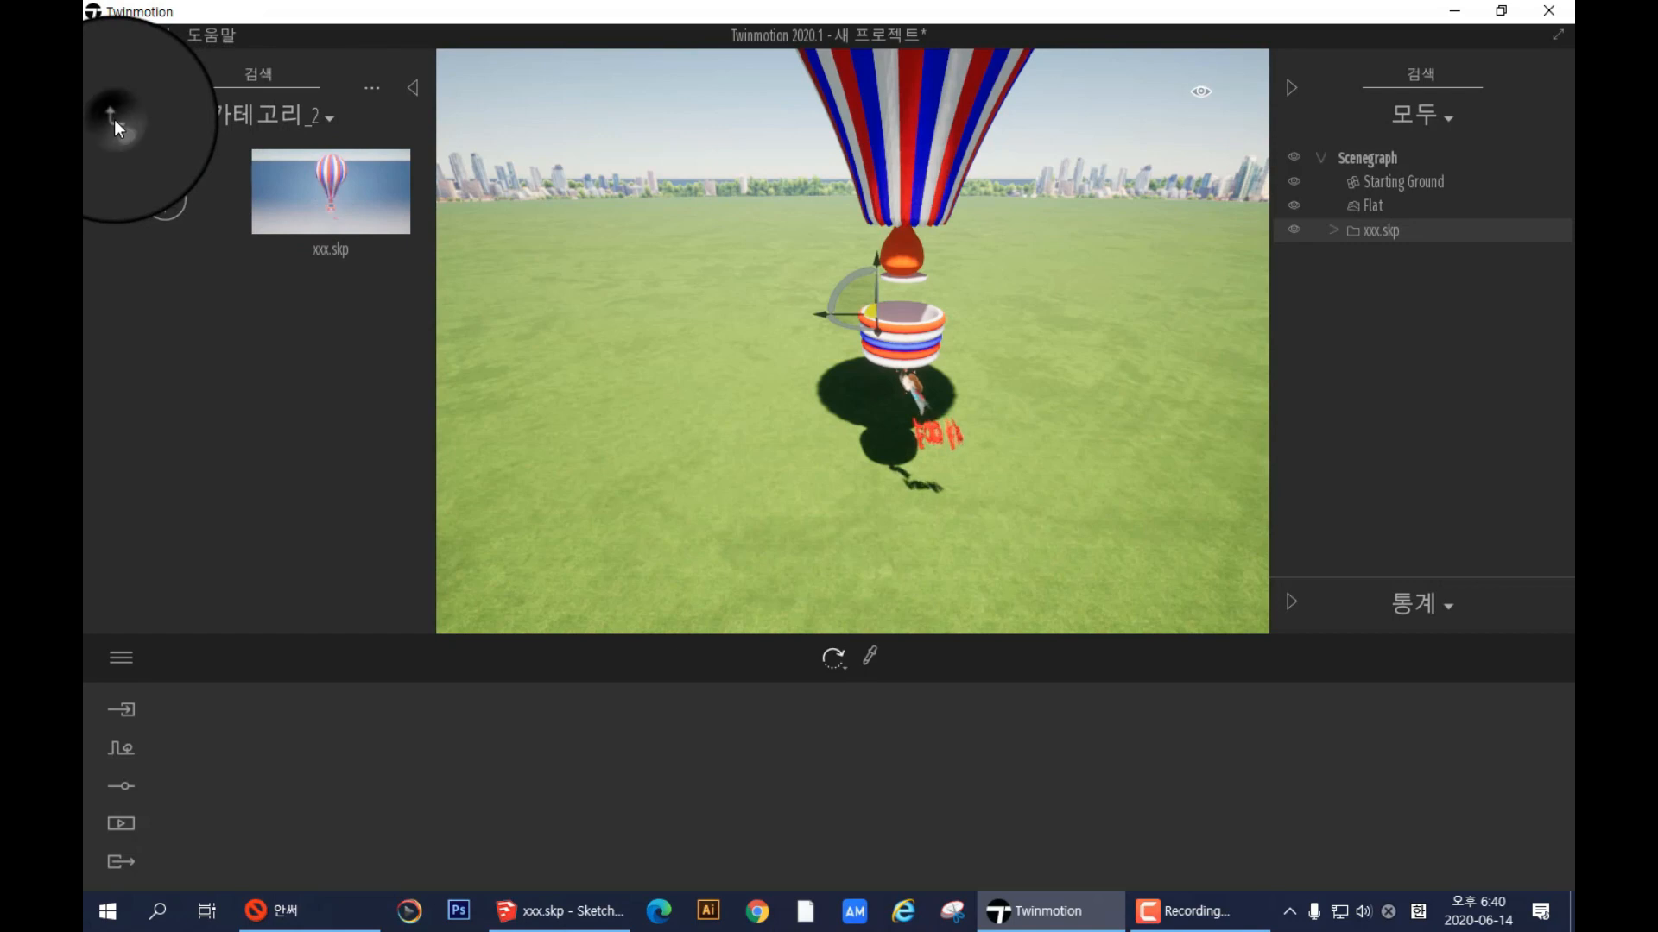
{"action": "right_click", "coordinate": [350, 582]}
{"action": "left_click", "coordinate": [380, 668]}
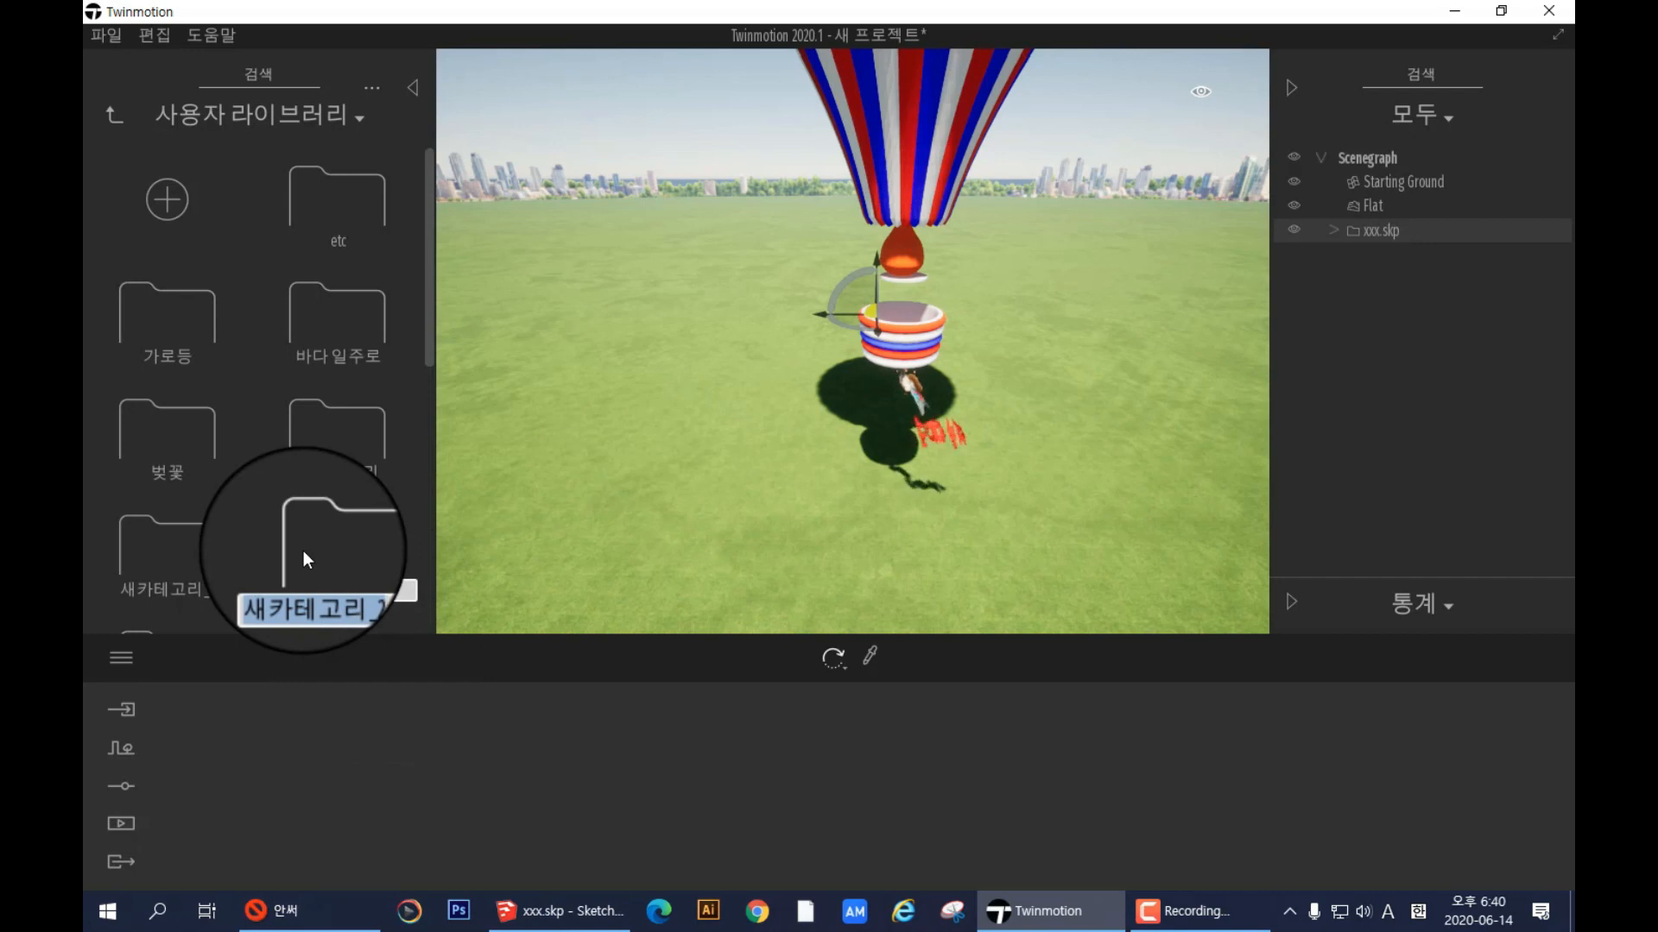
{"action": "type", "text": "balloon"}
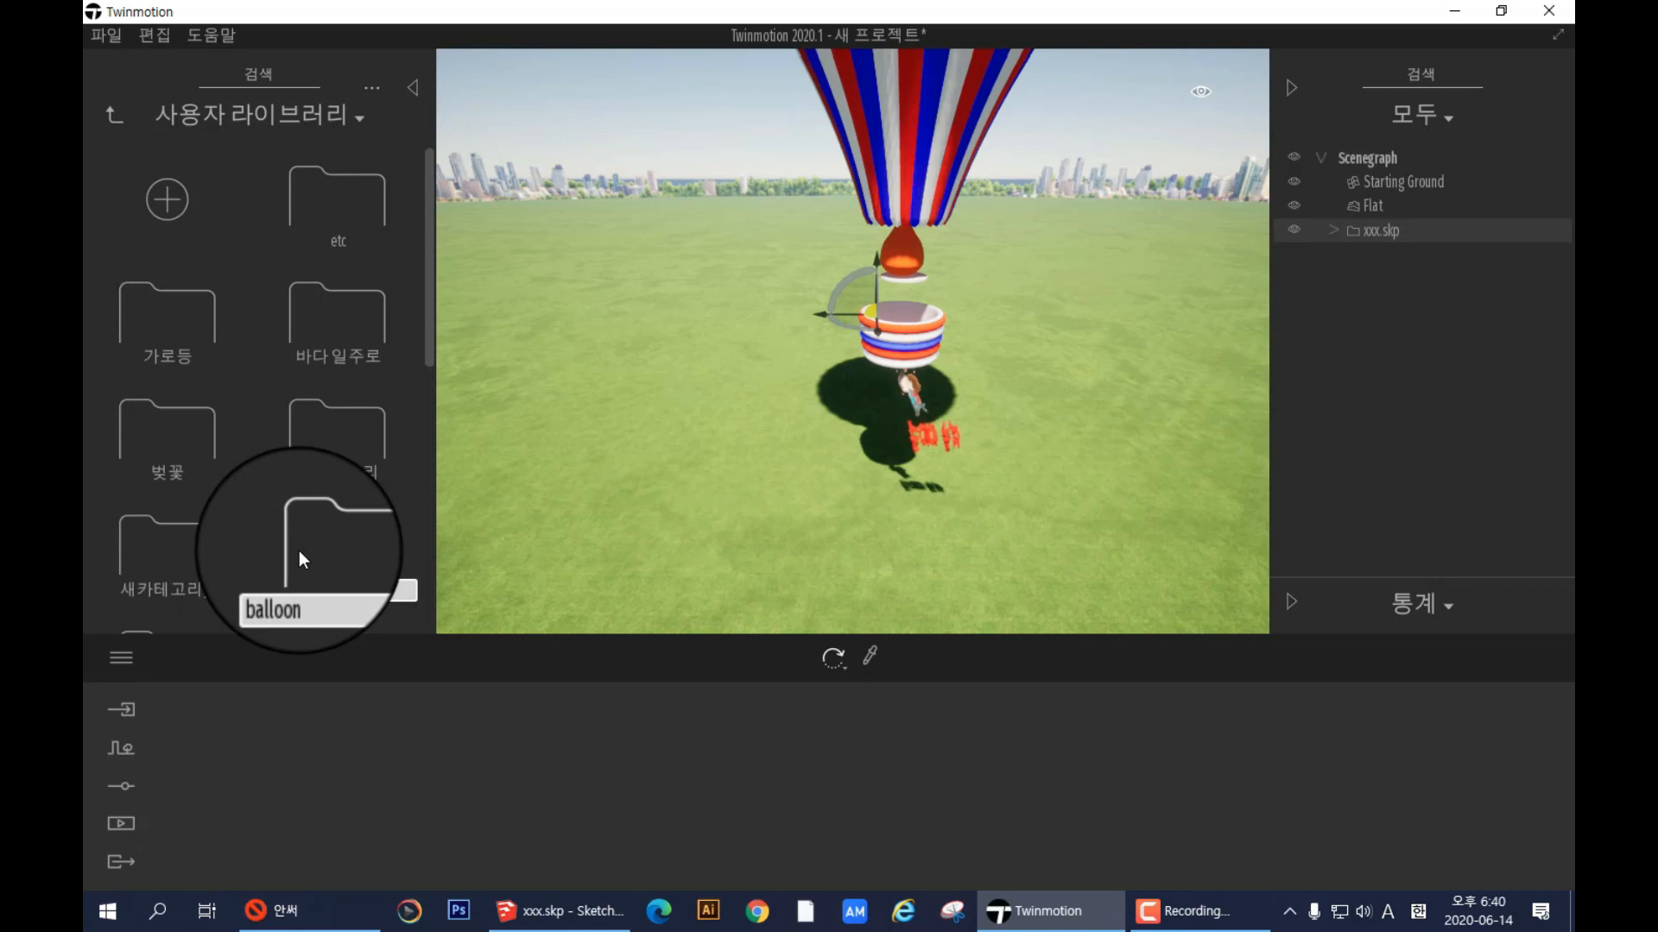
{"action": "double_click", "coordinate": [396, 527]}
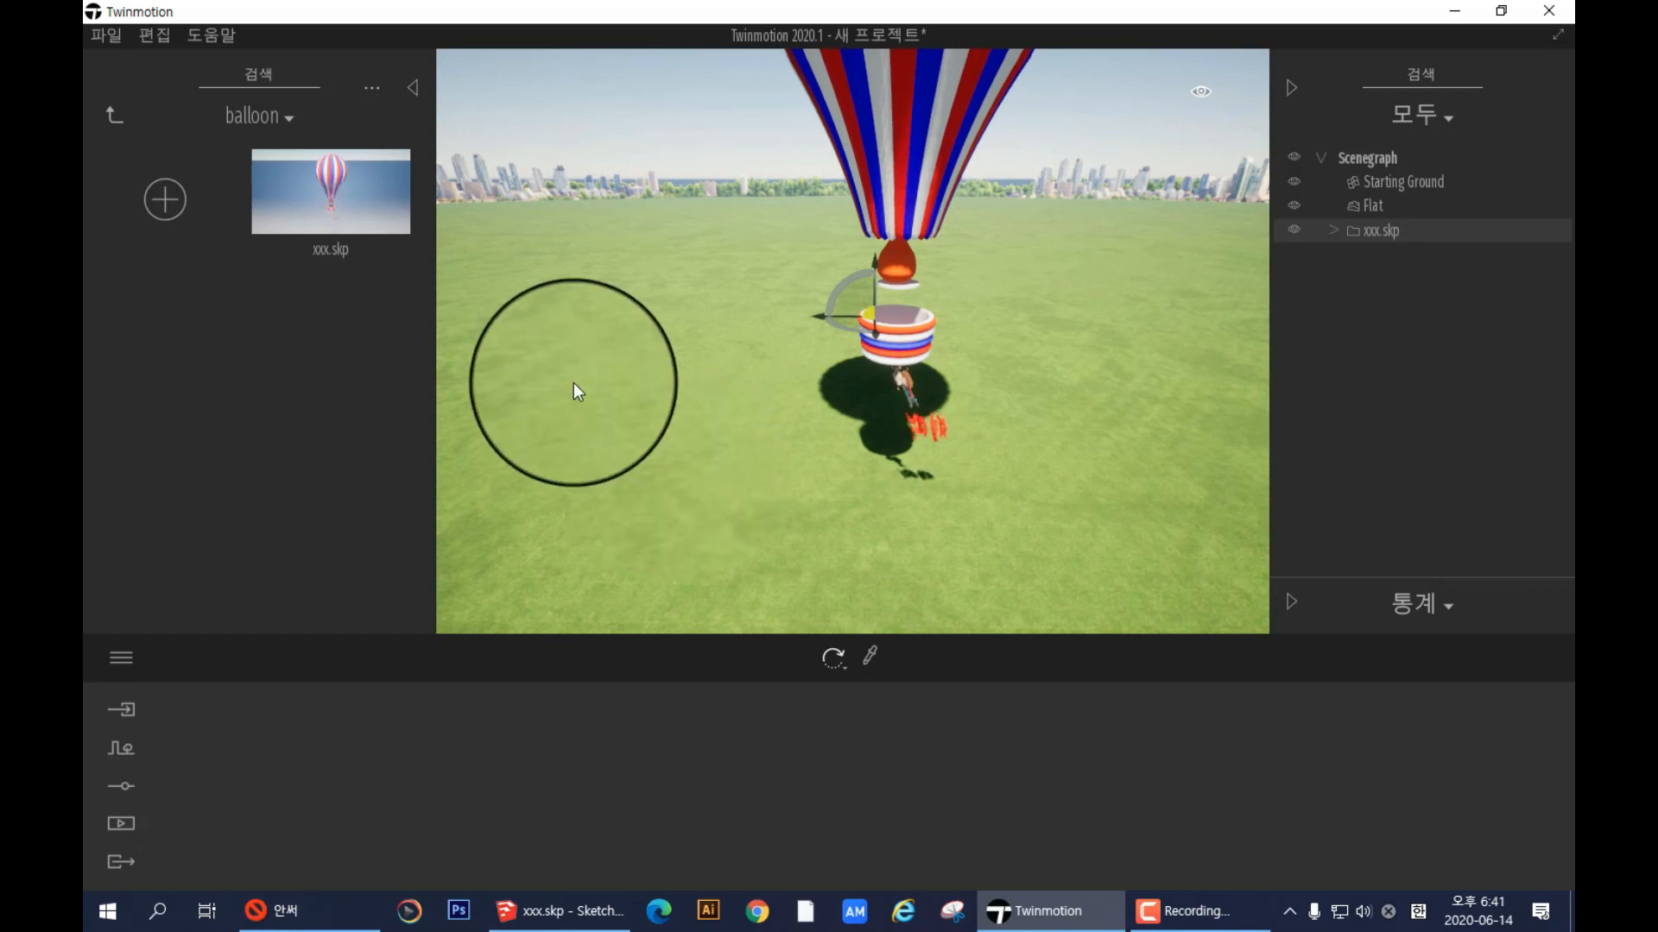
- Draw a closed custom path (커스텀경로) on the grass as a loop around the hot air balloon
{"action": "left_click", "coordinate": [413, 89]}
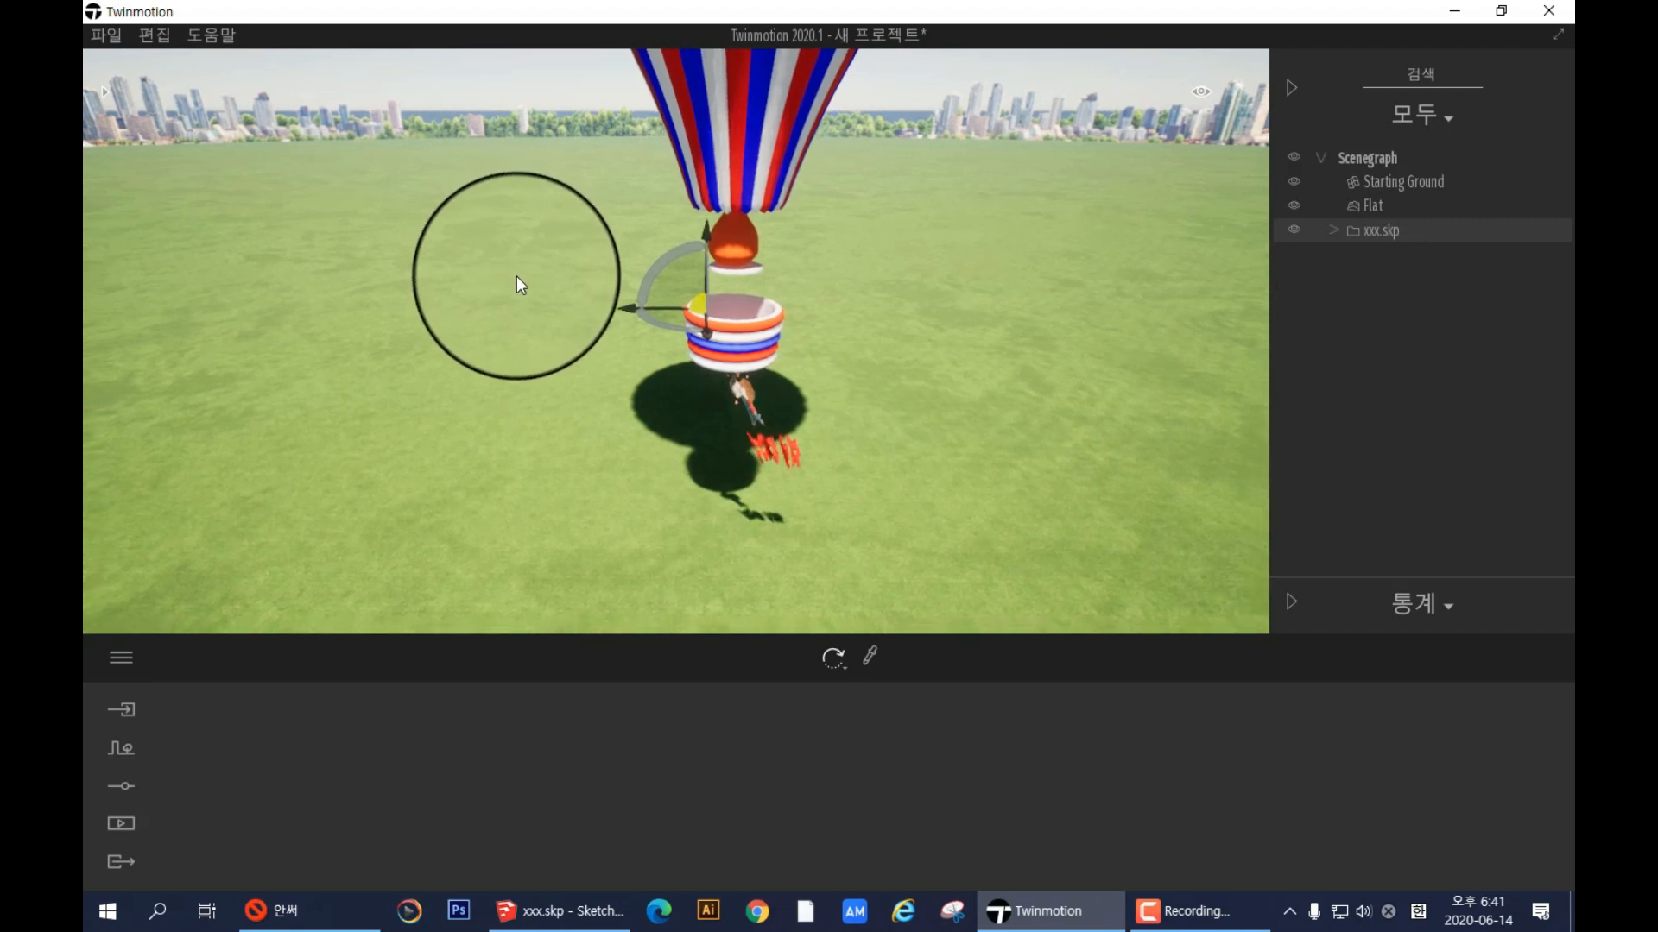
{"action": "left_click", "coordinate": [123, 749]}
{"action": "left_click", "coordinate": [577, 791]}
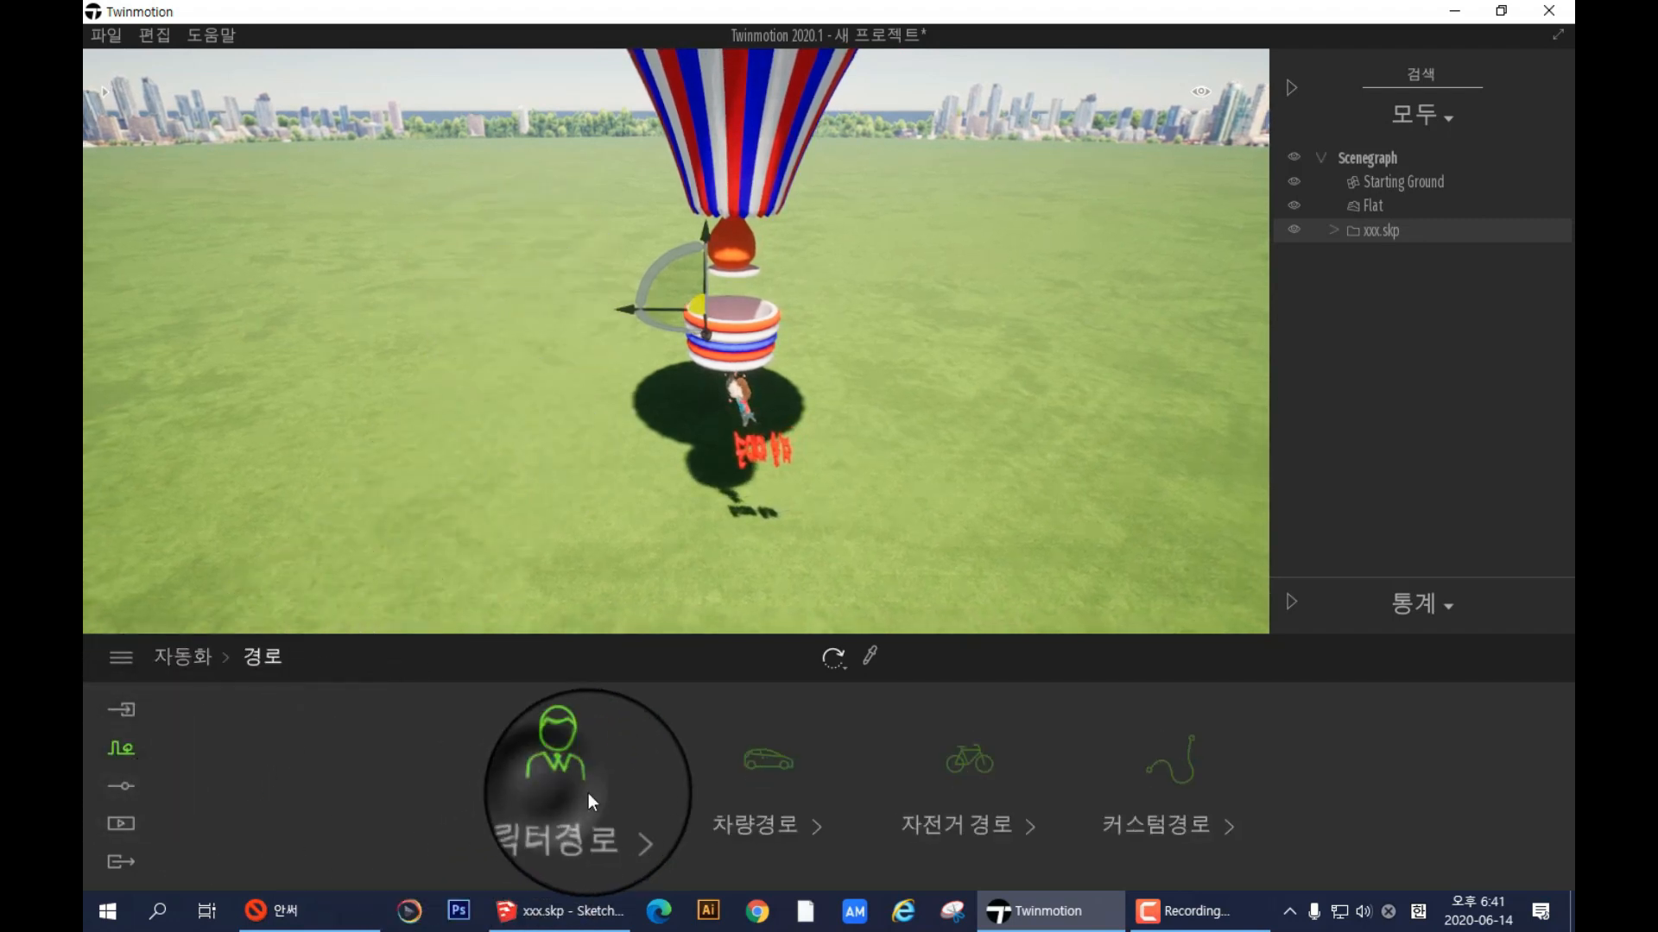
{"action": "left_click", "coordinate": [1148, 786]}
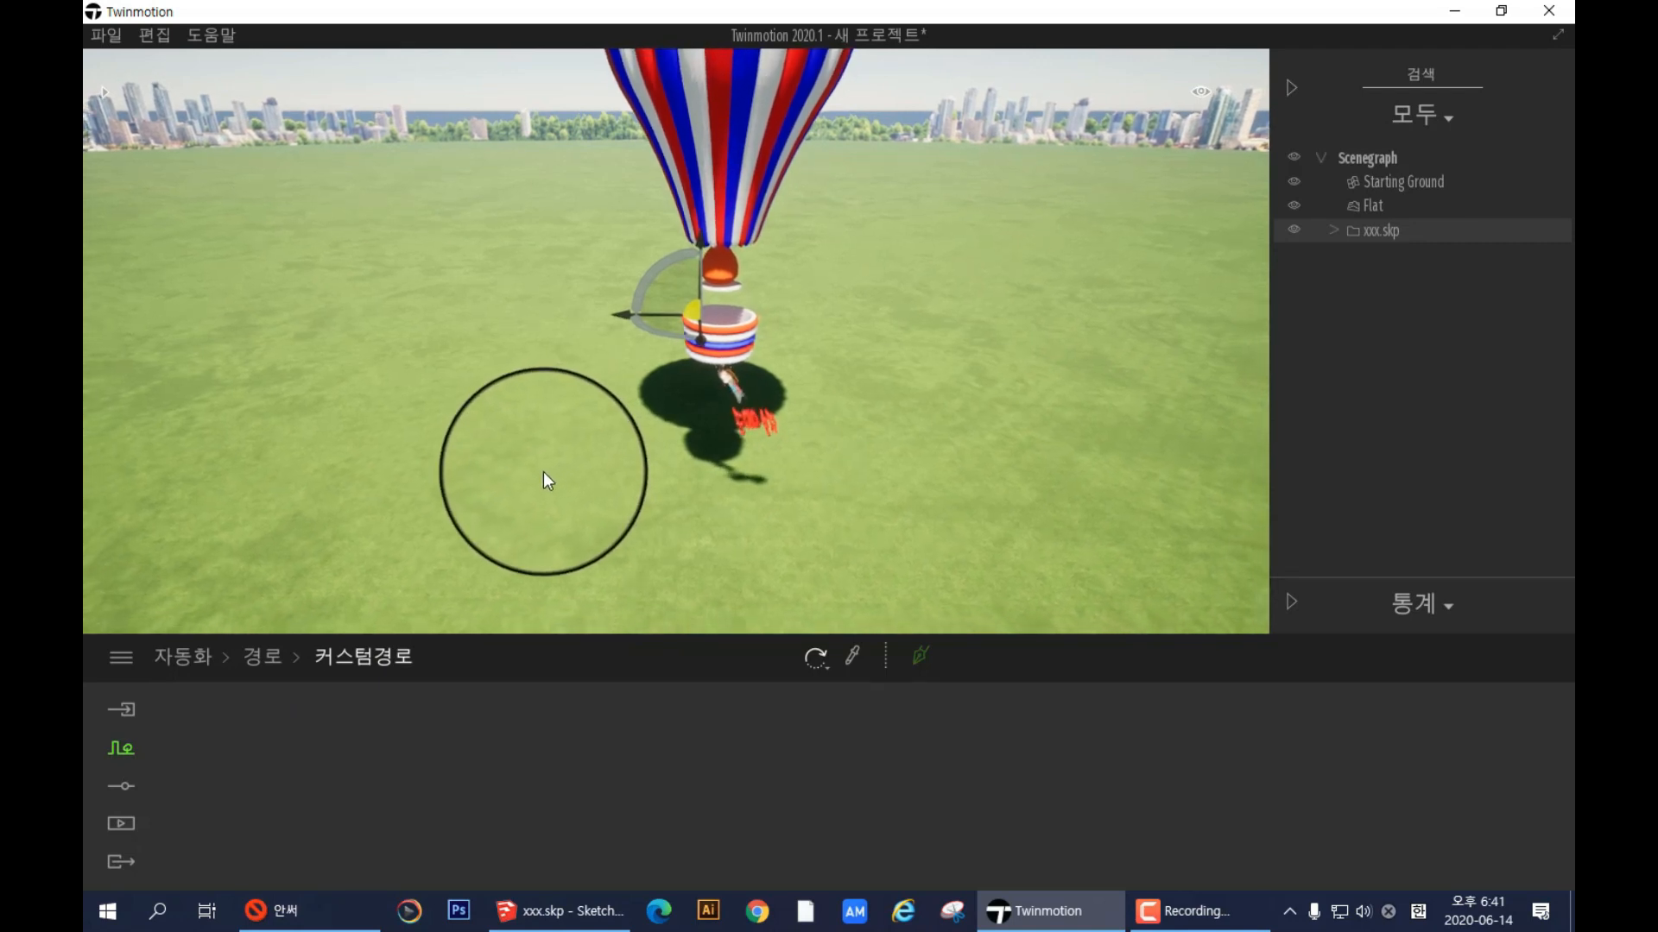
{"action": "left_click_drag", "start_coordinate": [862, 482], "coordinate": [859, 475]}
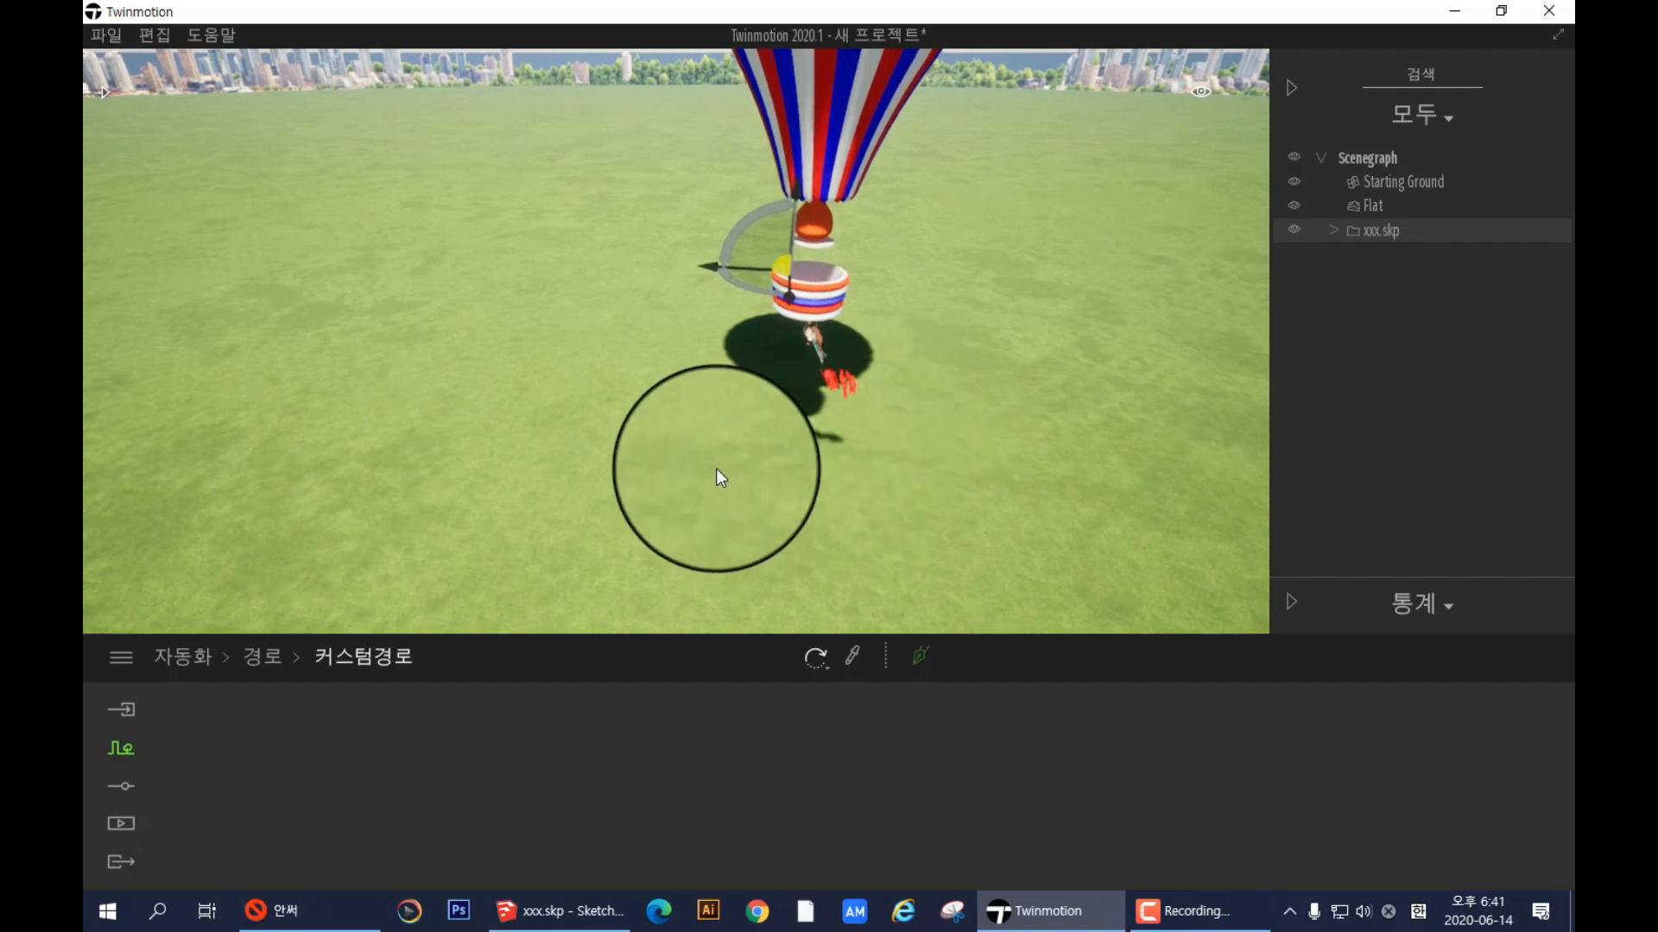
{"action": "left_click_drag", "start_coordinate": [532, 432], "coordinate": [527, 433]}
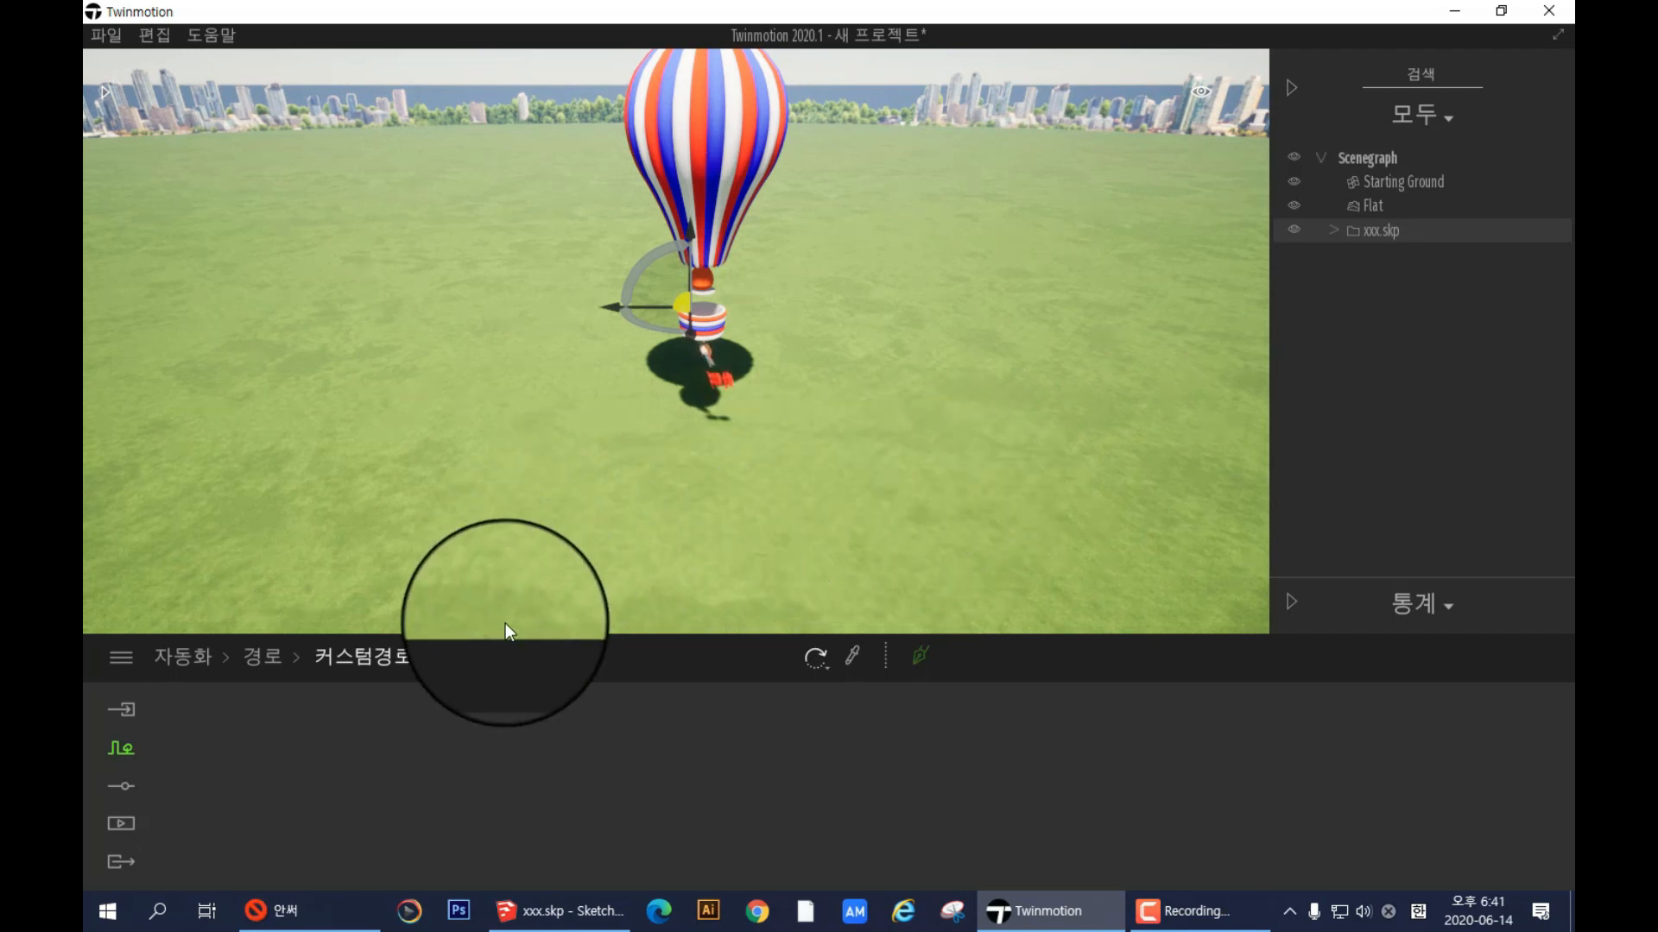
{"action": "left_click", "coordinate": [921, 660]}
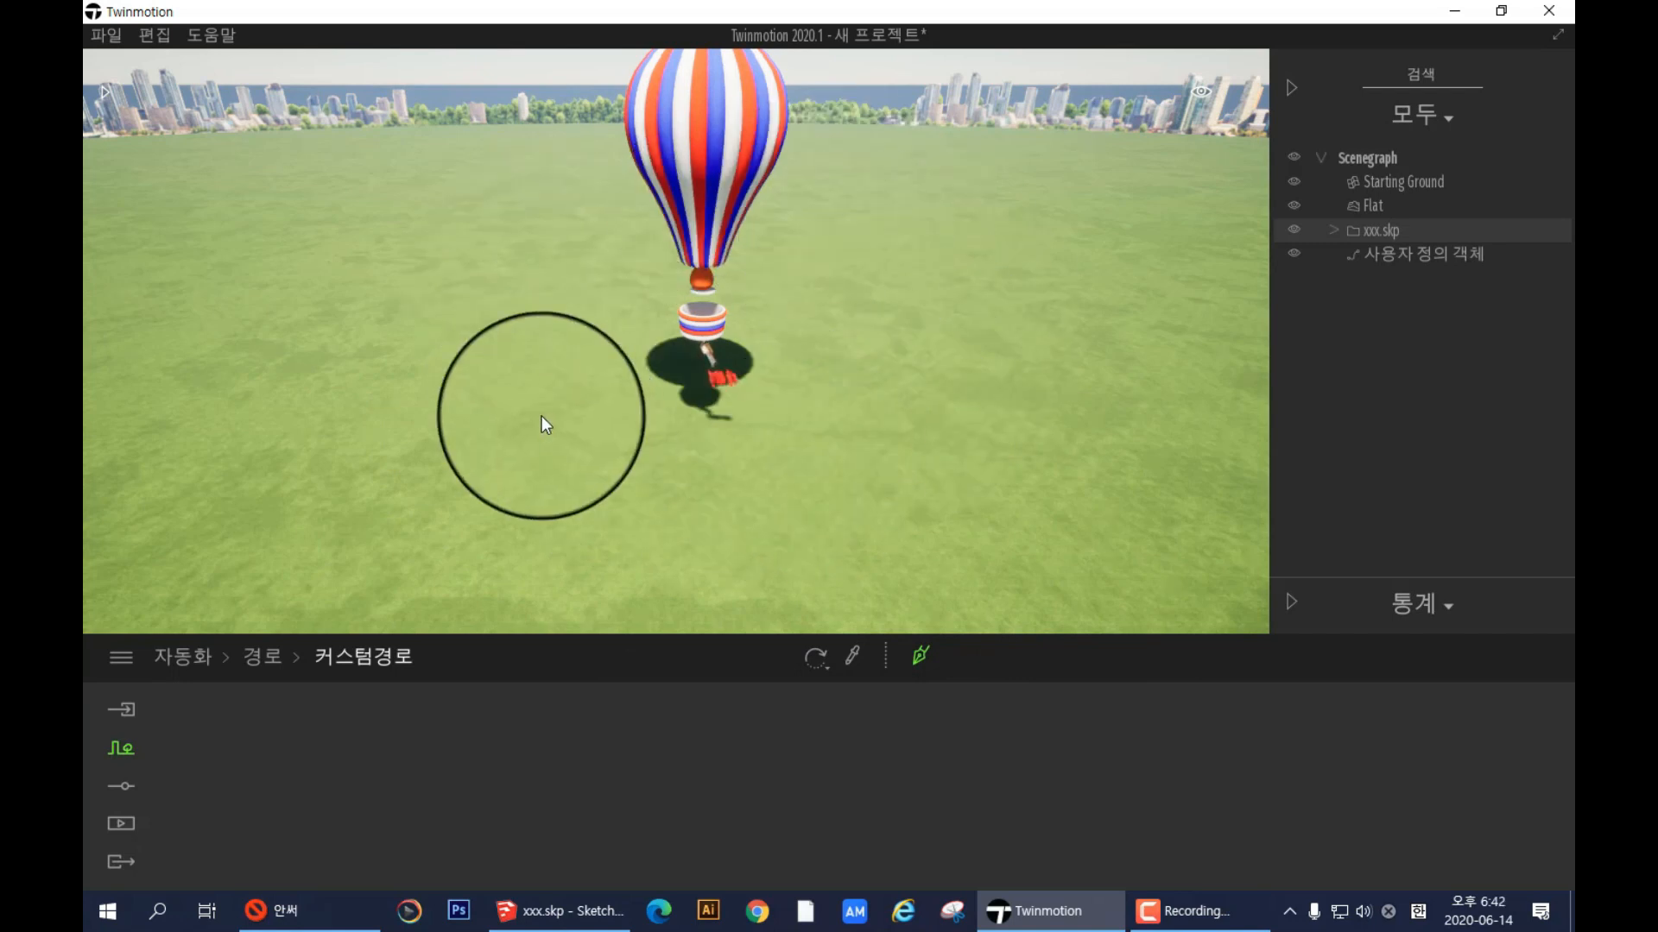
{"action": "left_click", "coordinate": [502, 445]}
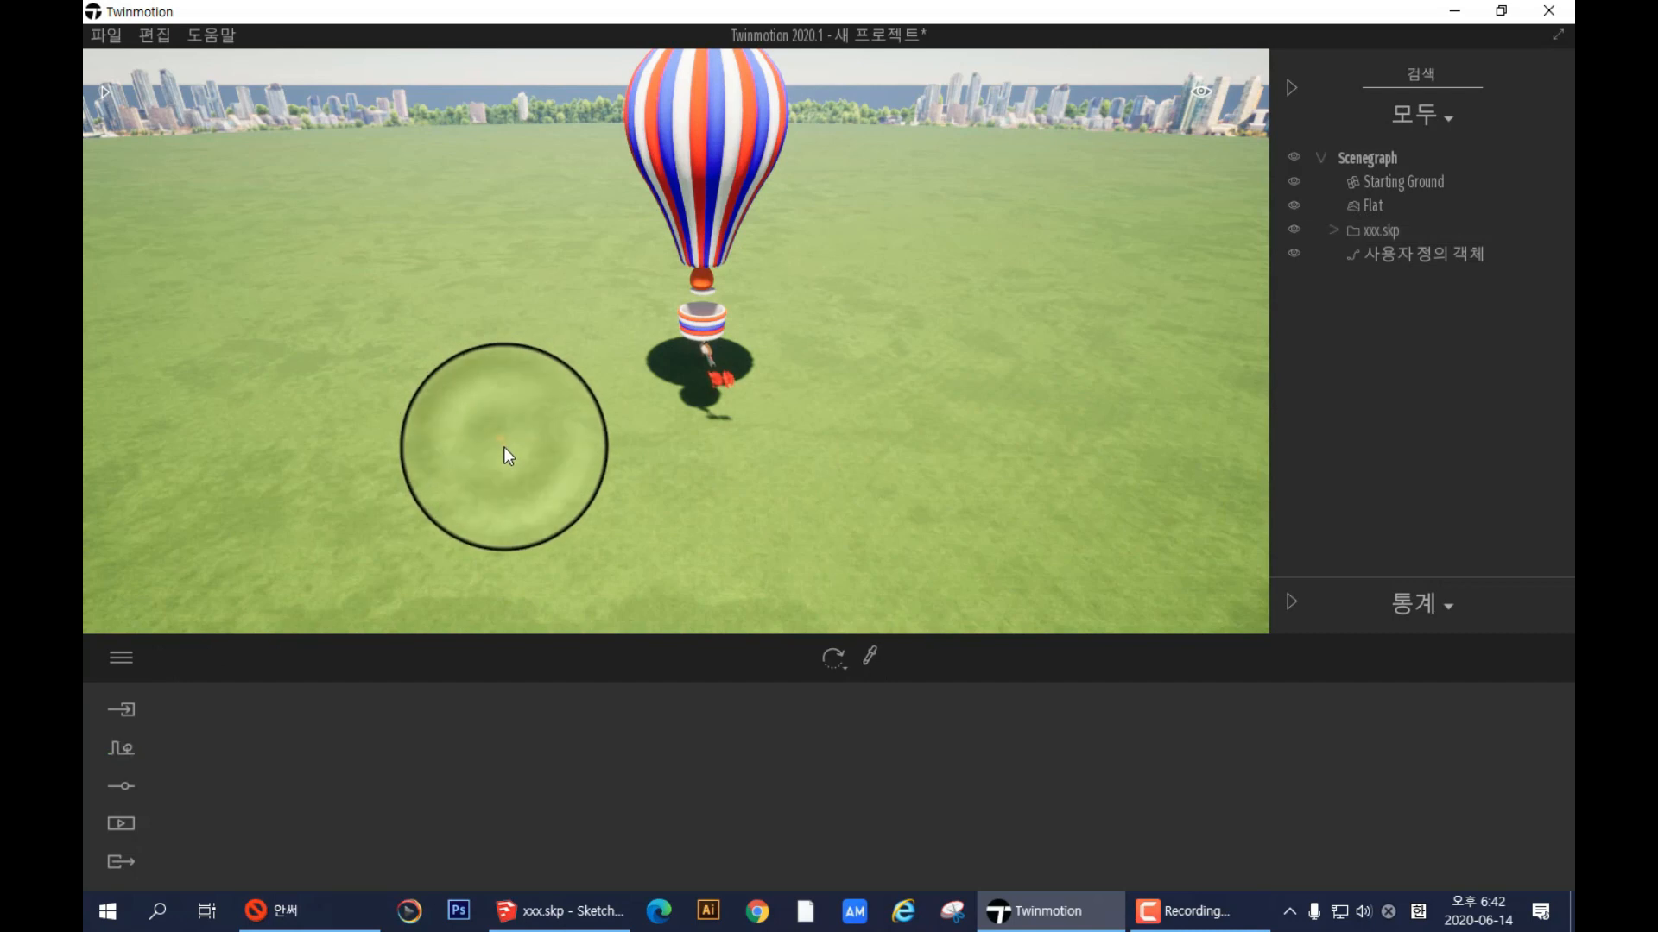
{"action": "left_click", "coordinate": [570, 453]}
{"action": "left_click", "coordinate": [744, 469]}
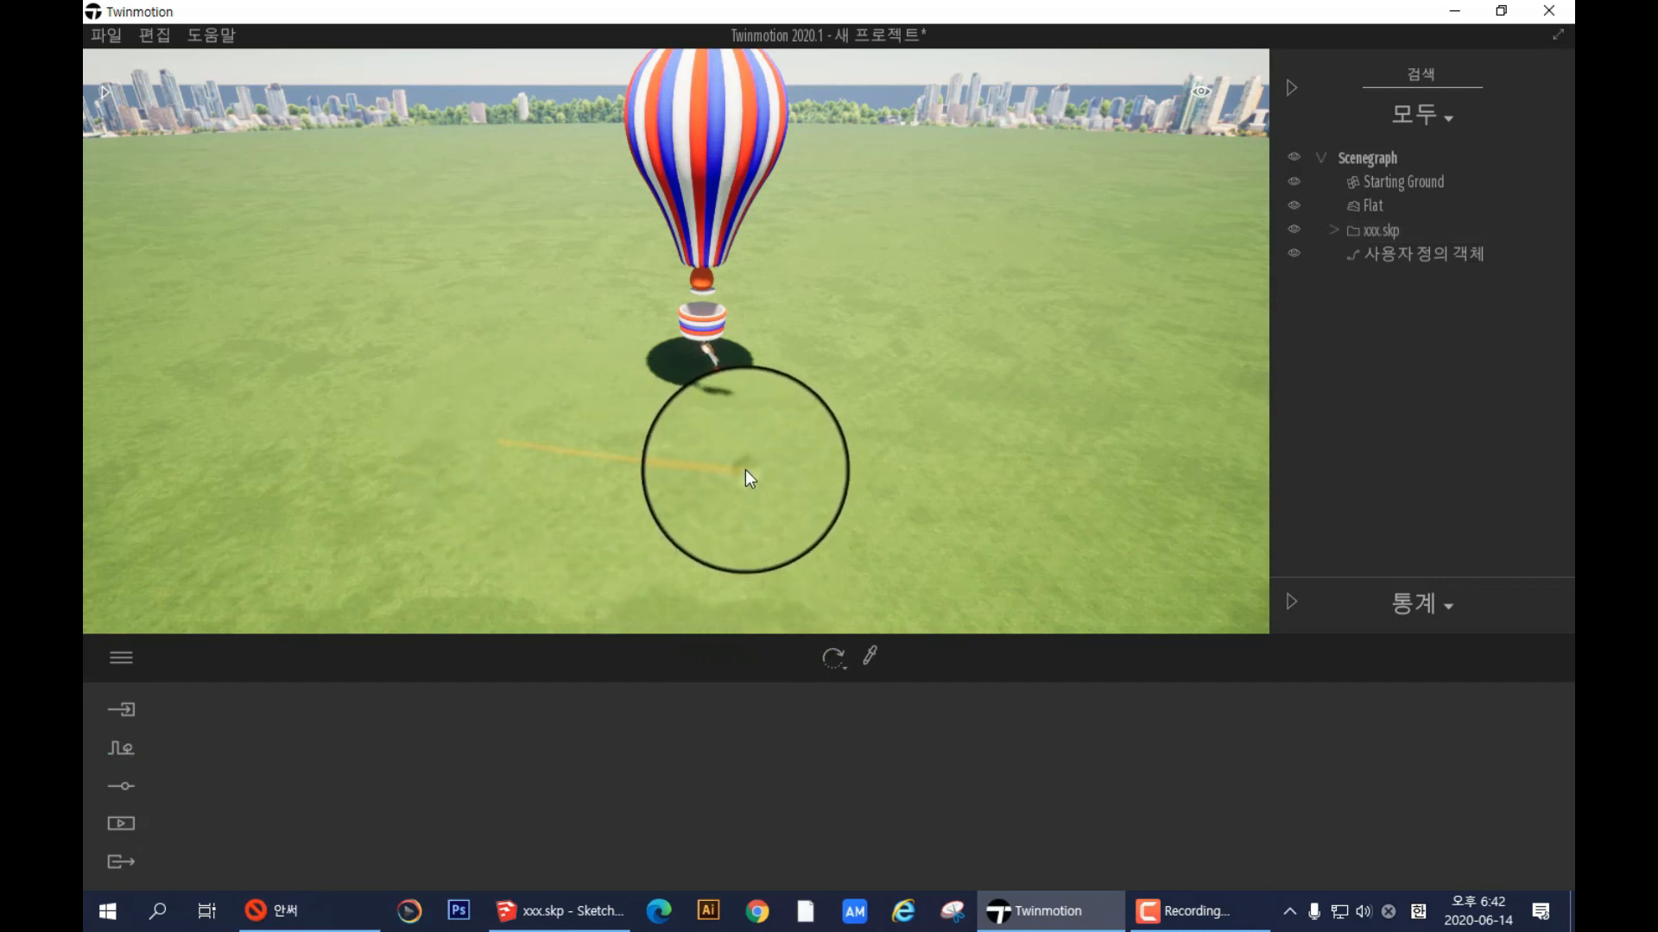
{"action": "left_click", "coordinate": [916, 275]}
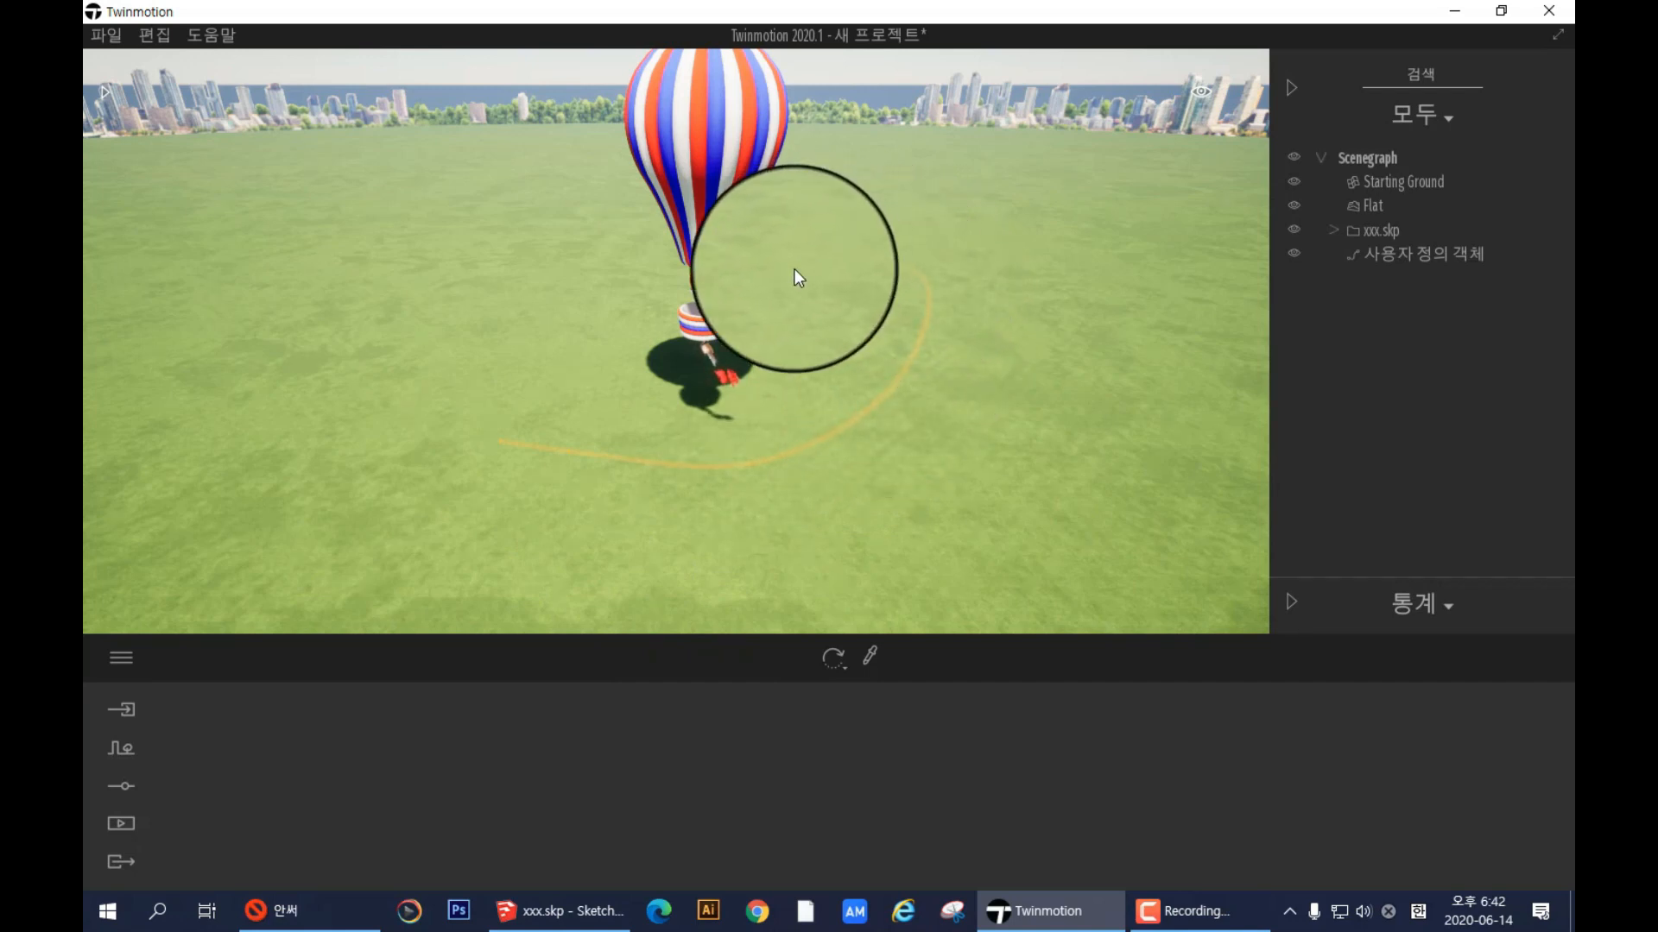
{"action": "left_click", "coordinate": [771, 262]}
{"action": "left_click", "coordinate": [640, 257]}
{"action": "left_click", "coordinate": [558, 283]}
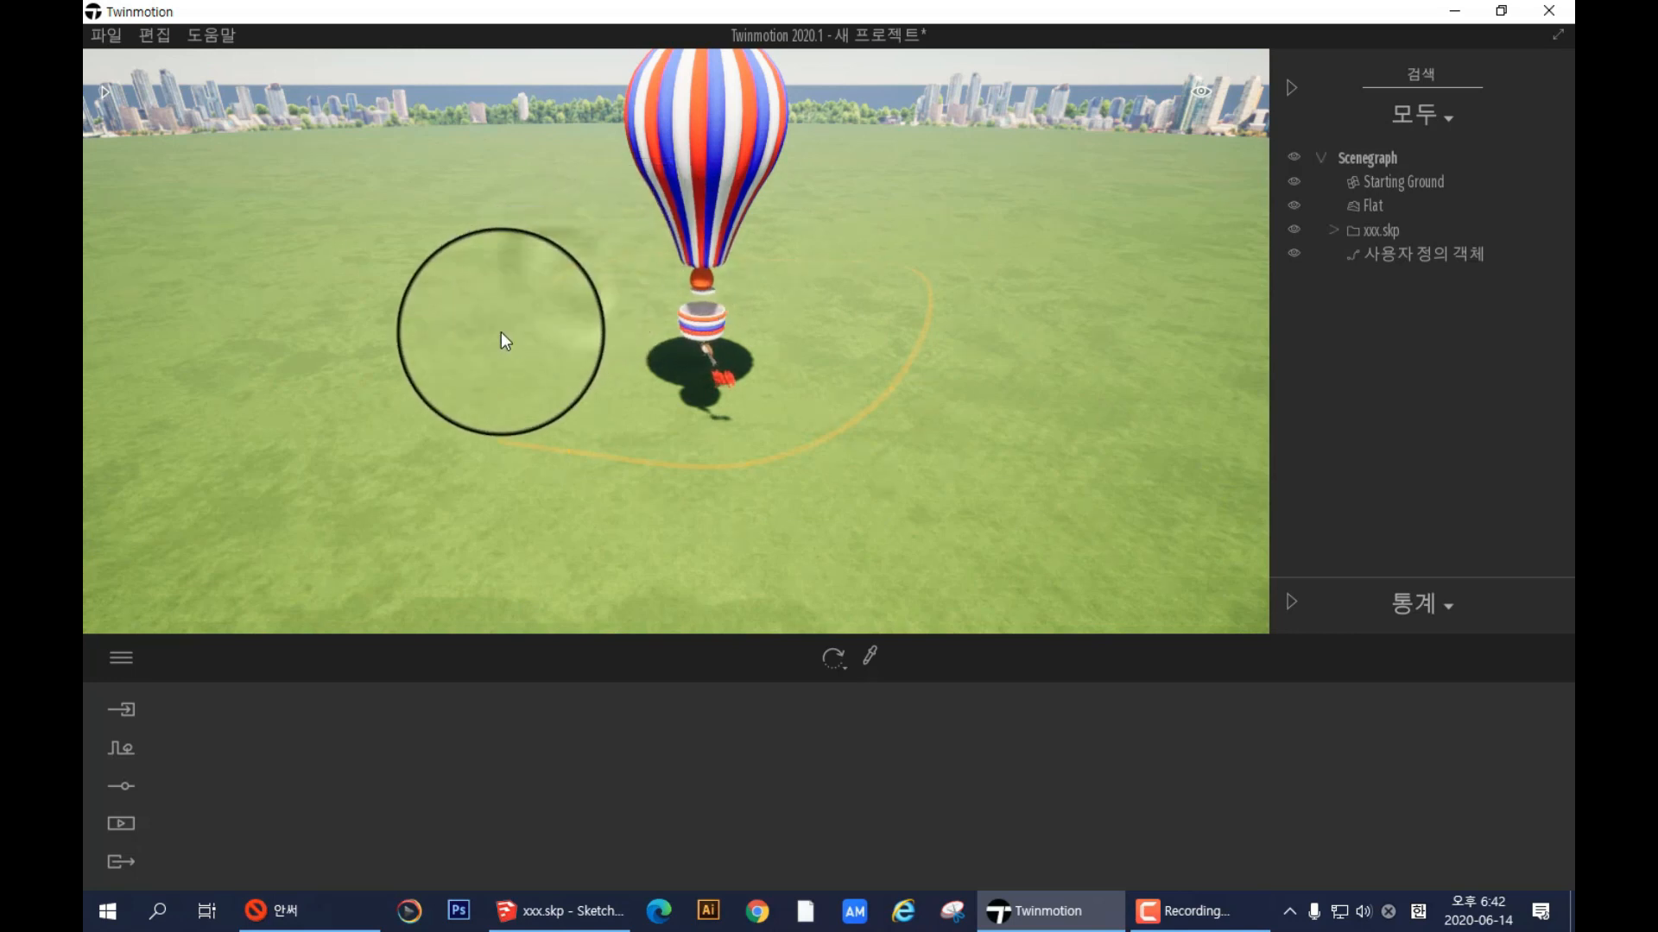
{"action": "left_click", "coordinate": [480, 355]}
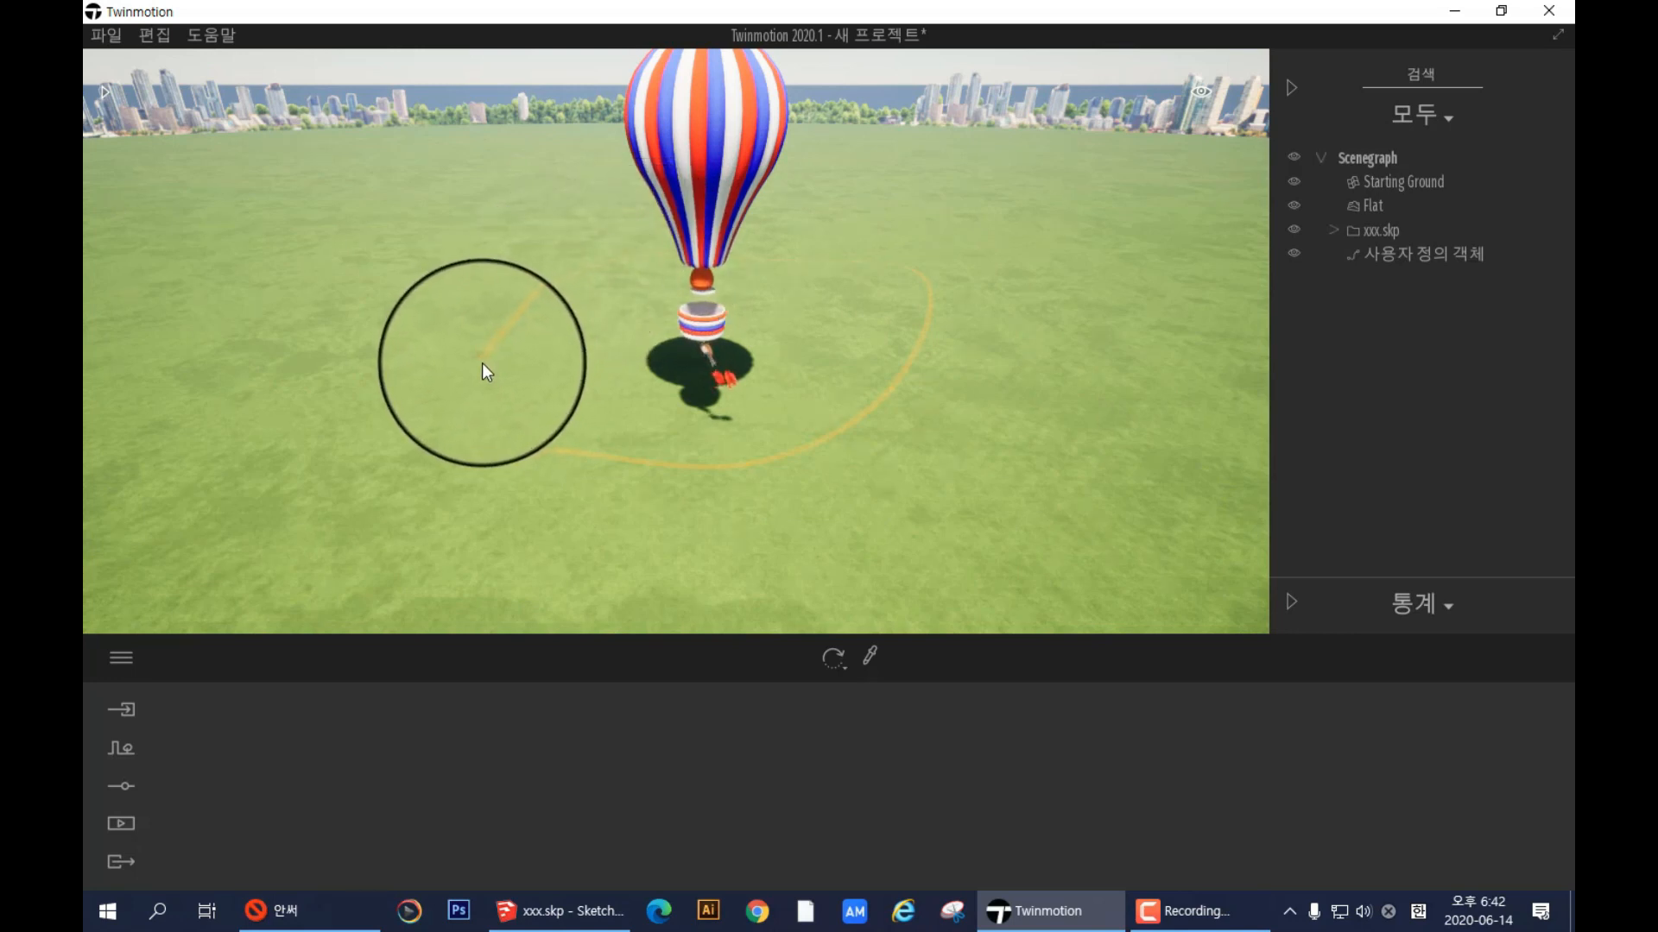
{"action": "left_click", "coordinate": [502, 443]}
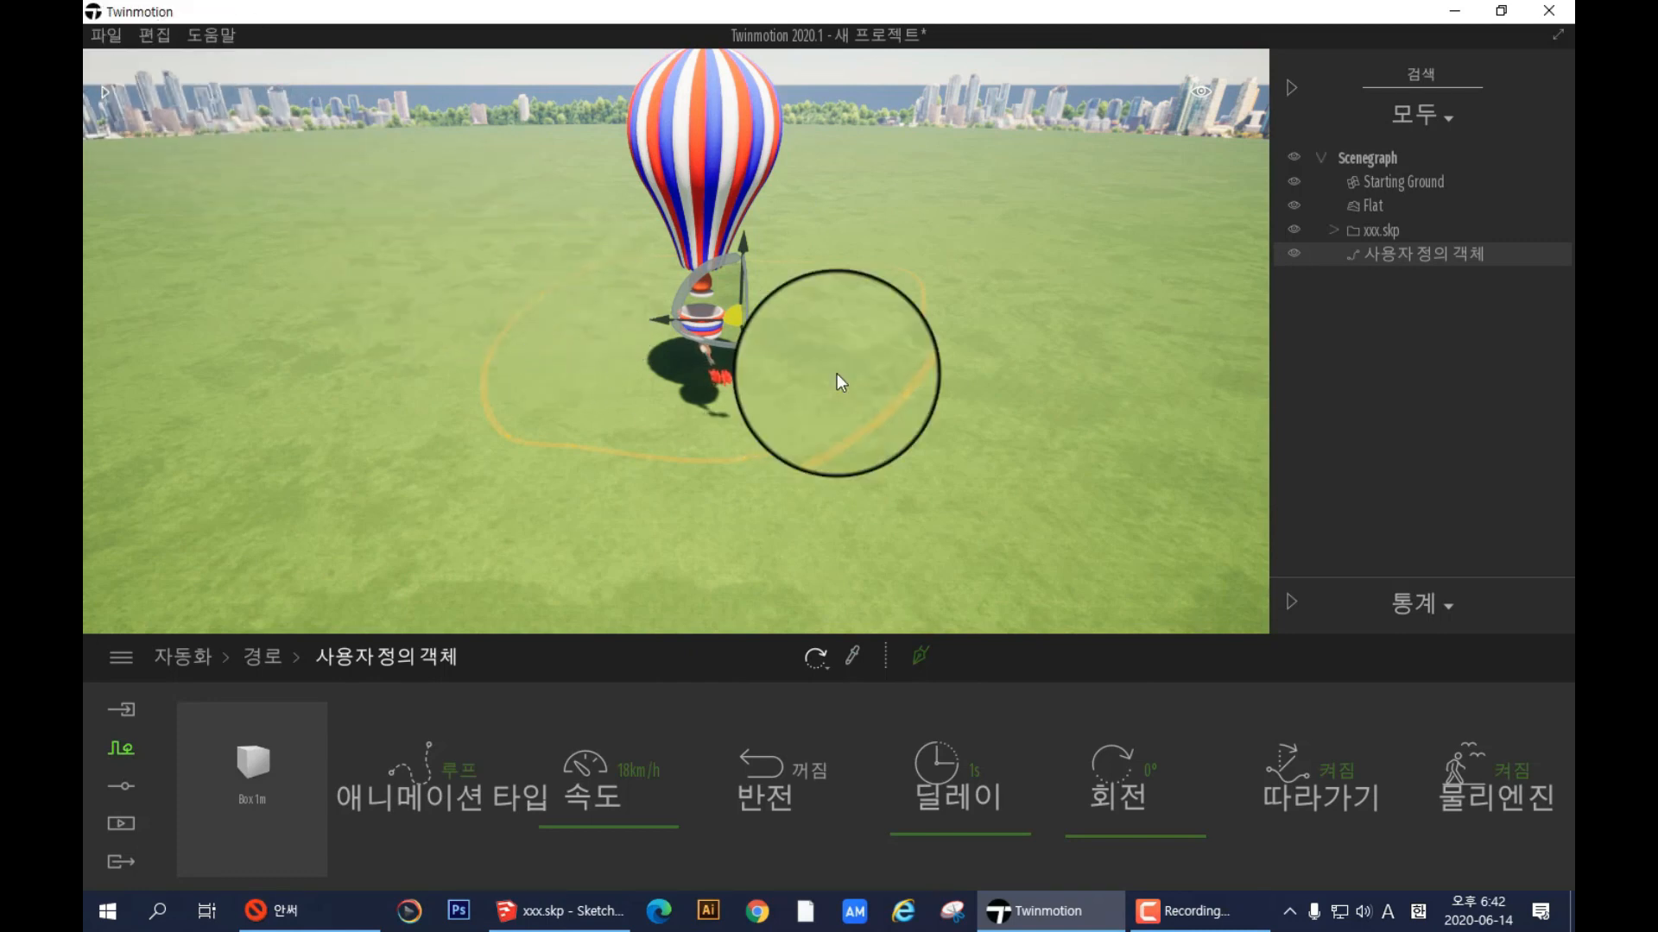
- Replace the custom path's 1 m box with the xxx.skp balloon from the balloon category of the user library
{"action": "left_click", "coordinate": [101, 92]}
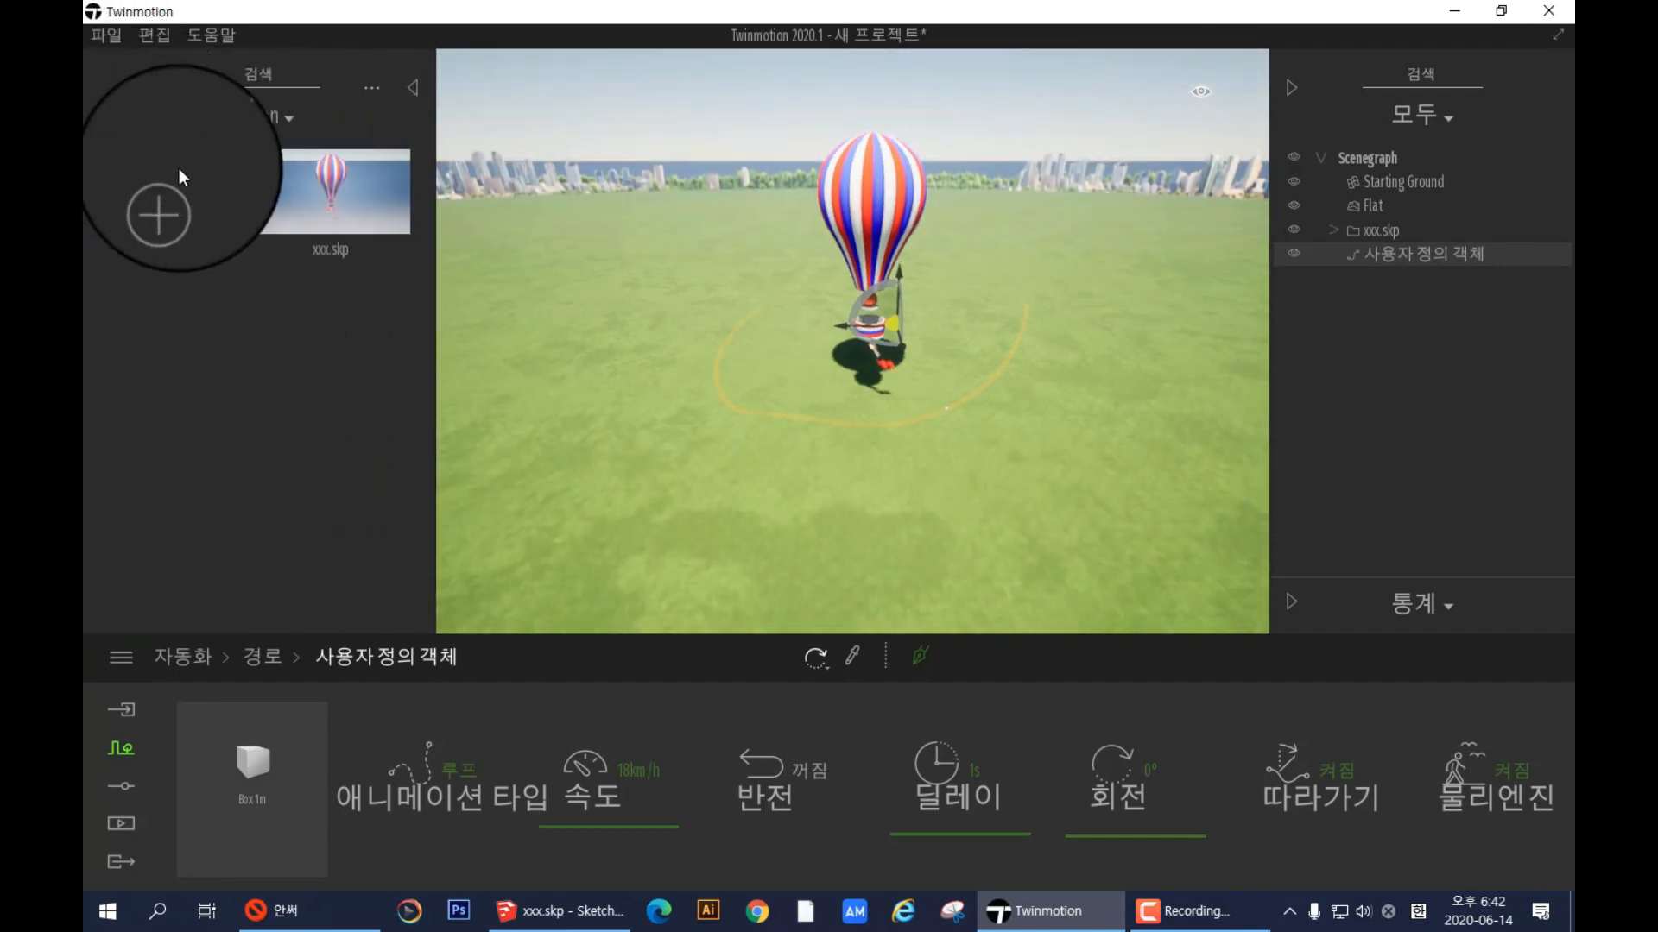
{"action": "left_click_drag", "start_coordinate": [341, 205], "coordinate": [273, 765]}
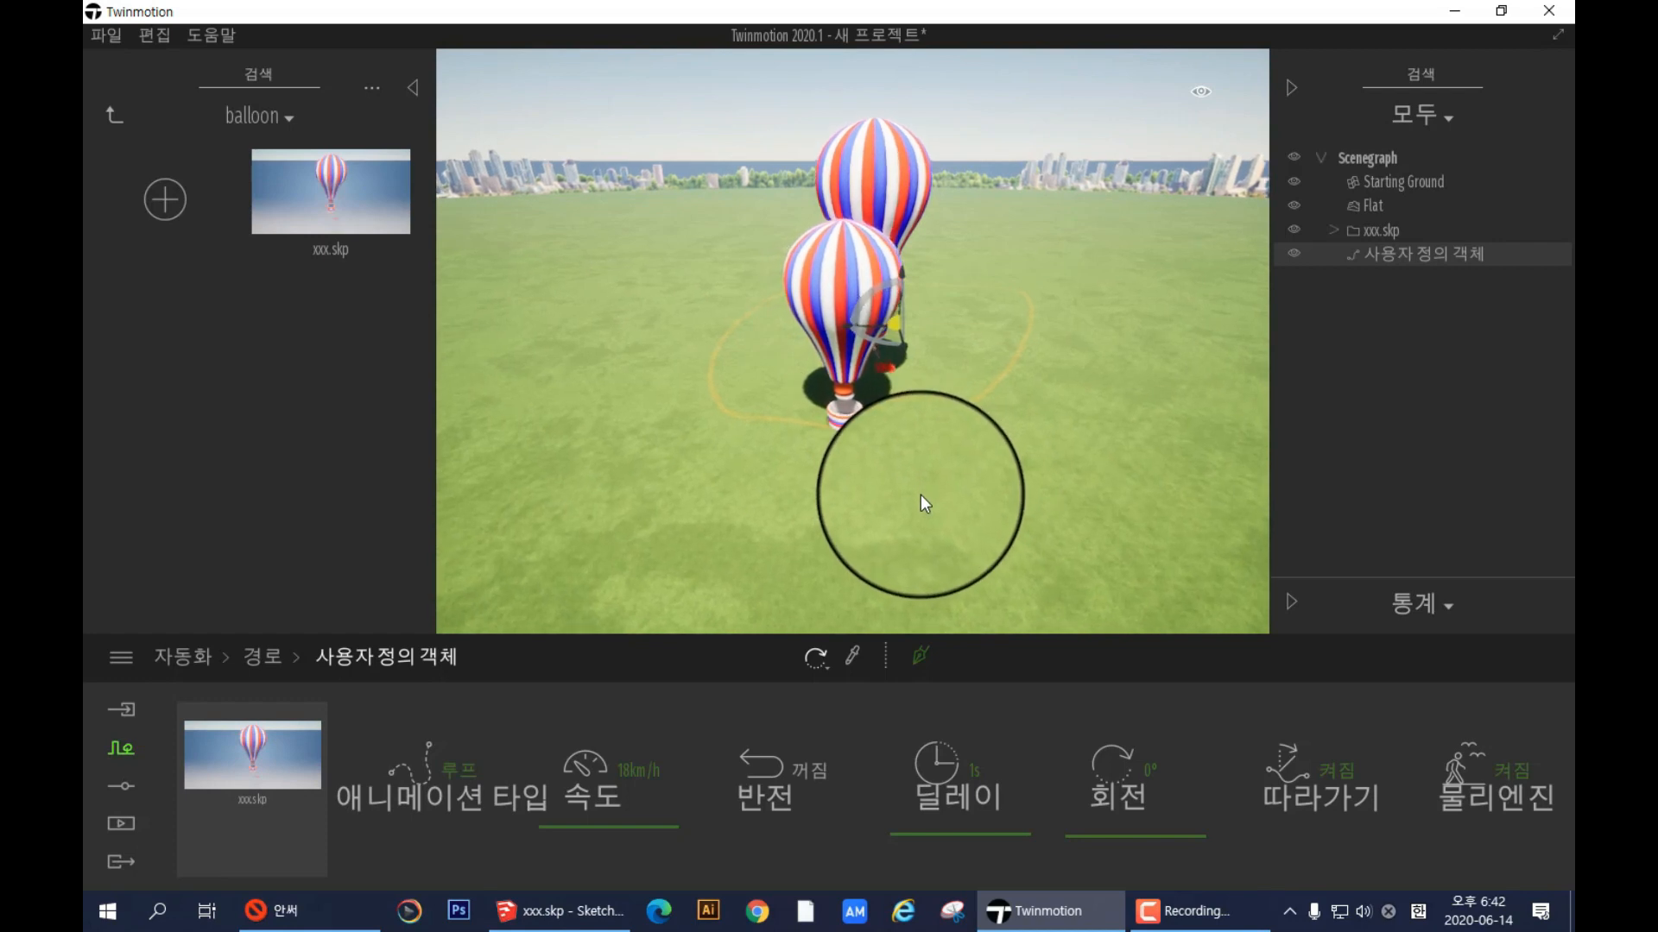
{"action": "left_click", "coordinate": [412, 89]}
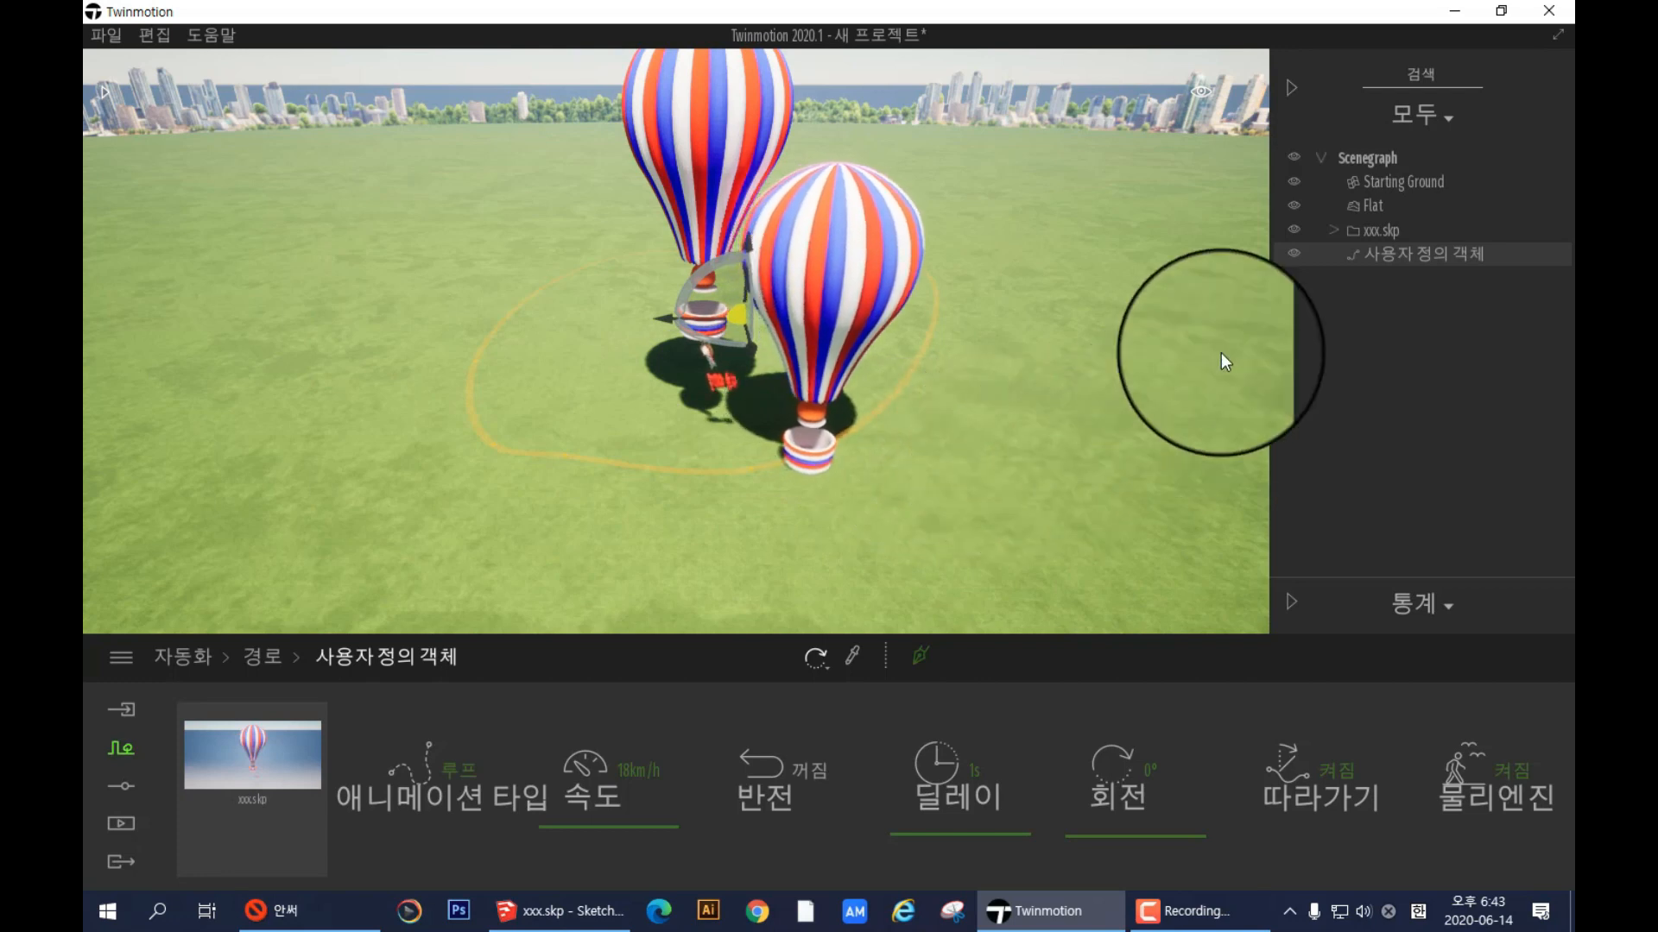
- Delete the original xxx.skp group from the Scenegraph, keeping the balloon that follows the path
{"action": "left_click", "coordinate": [1329, 228]}
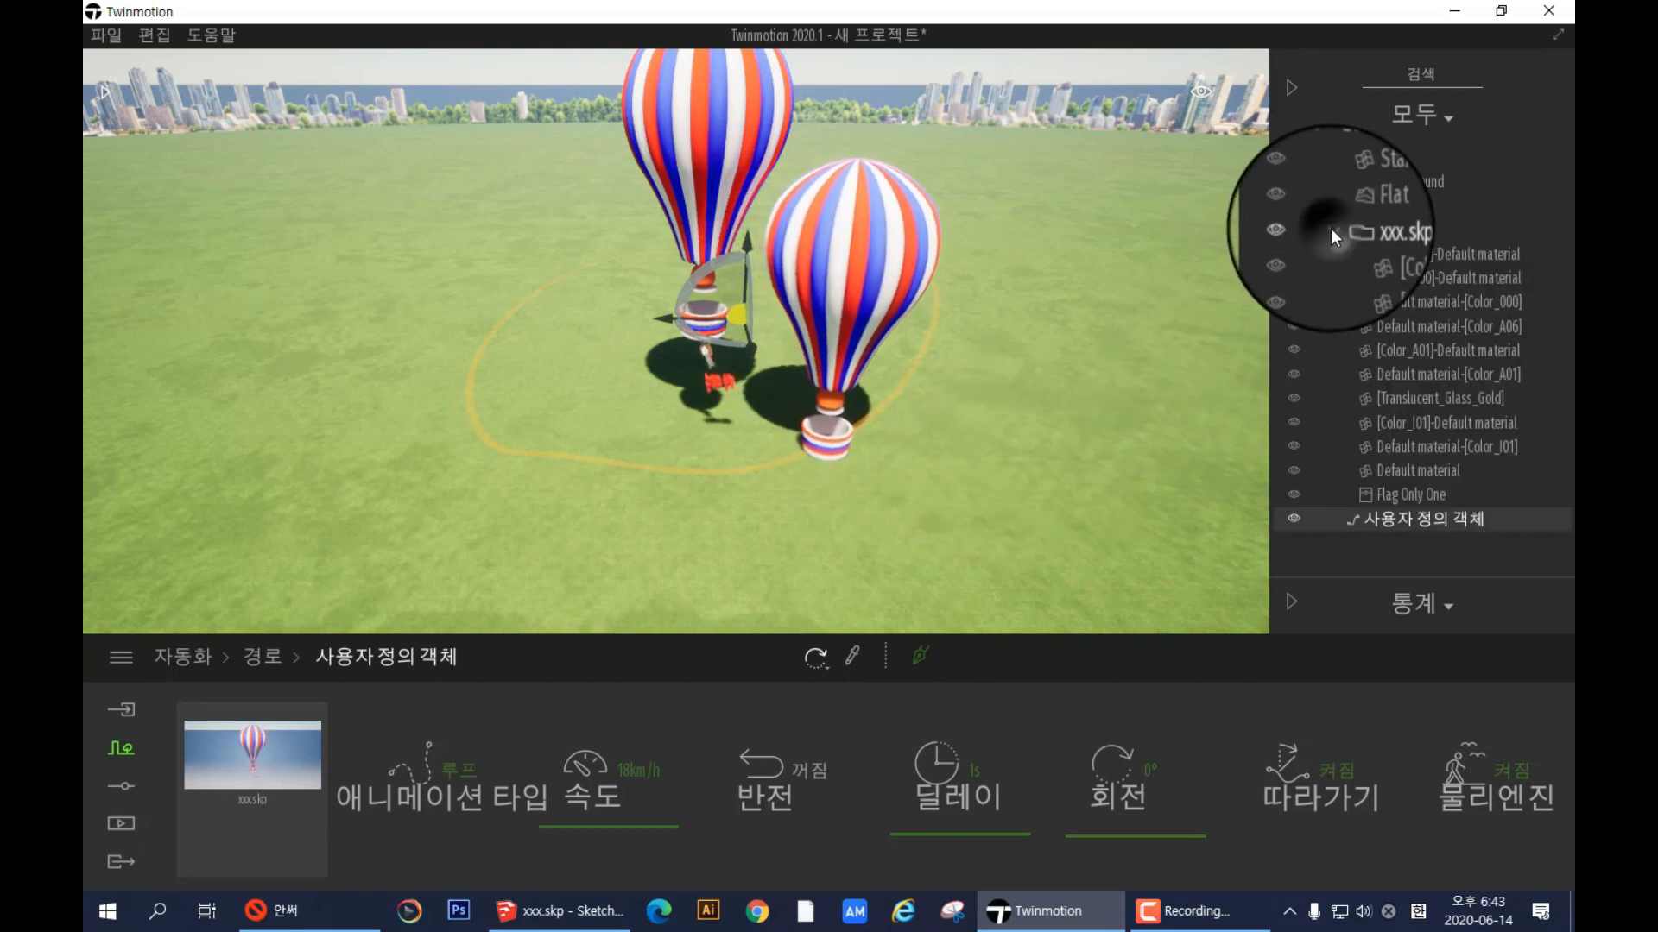
{"action": "left_click", "coordinate": [1337, 226]}
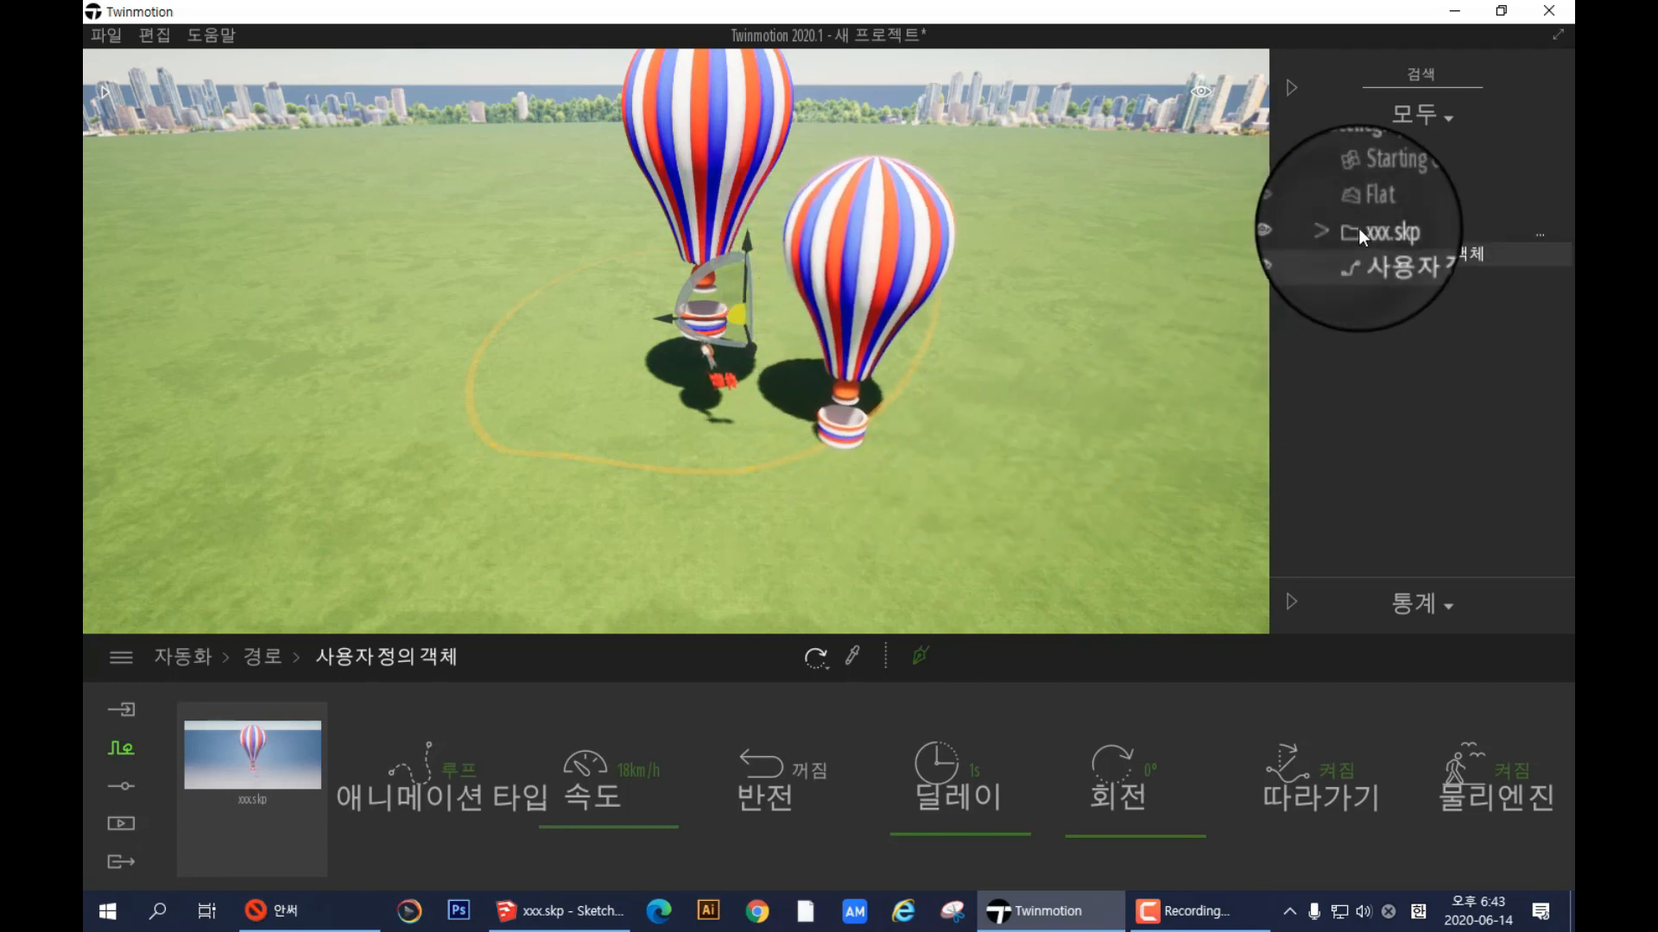
{"action": "left_click", "coordinate": [1360, 227]}
{"action": "right_click", "coordinate": [1361, 226]}
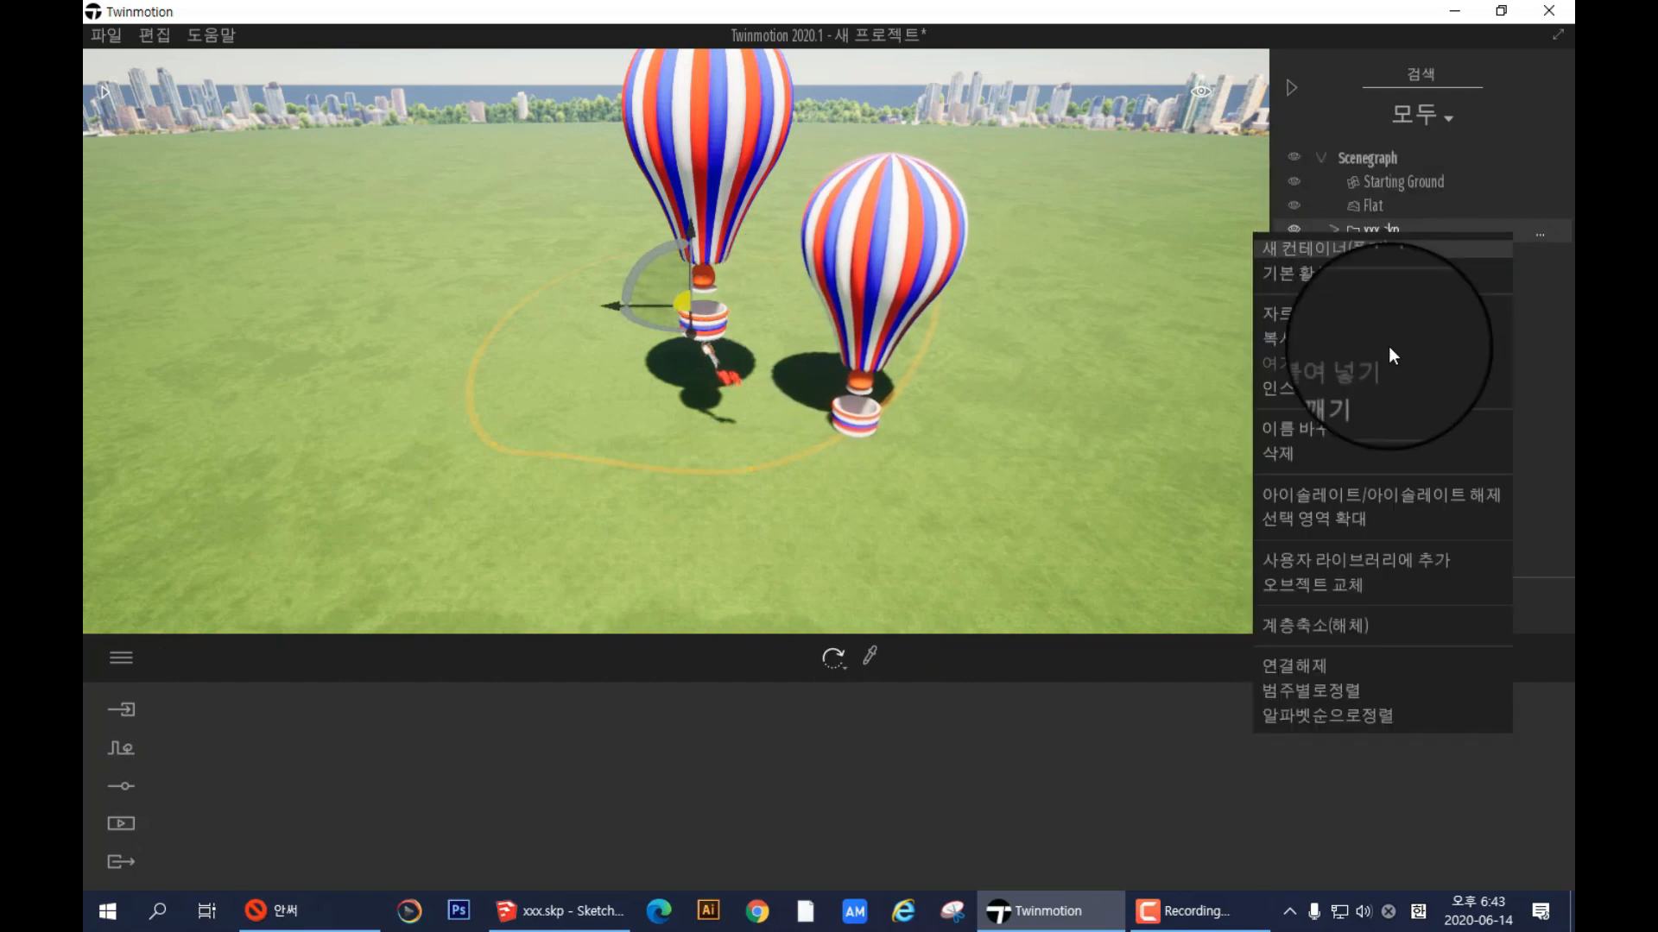
{"action": "left_click", "coordinate": [1323, 458]}
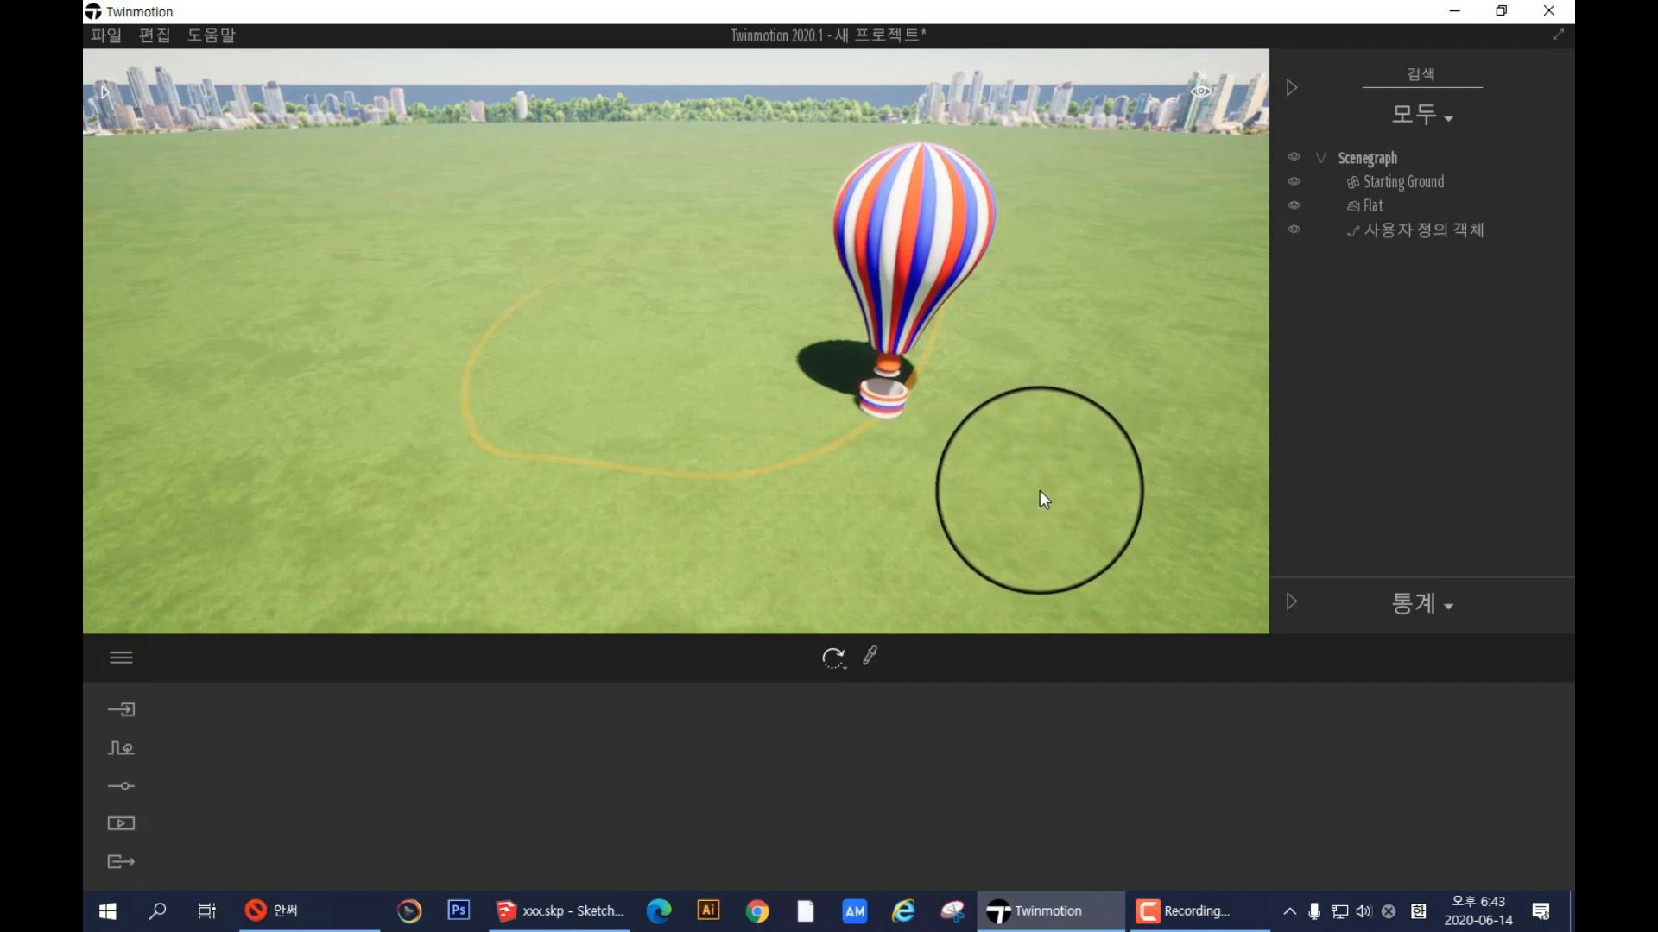
- Enable the ocean (바다) weather effect and set its water type to 대서양
{"action": "left_click", "coordinate": [645, 527]}
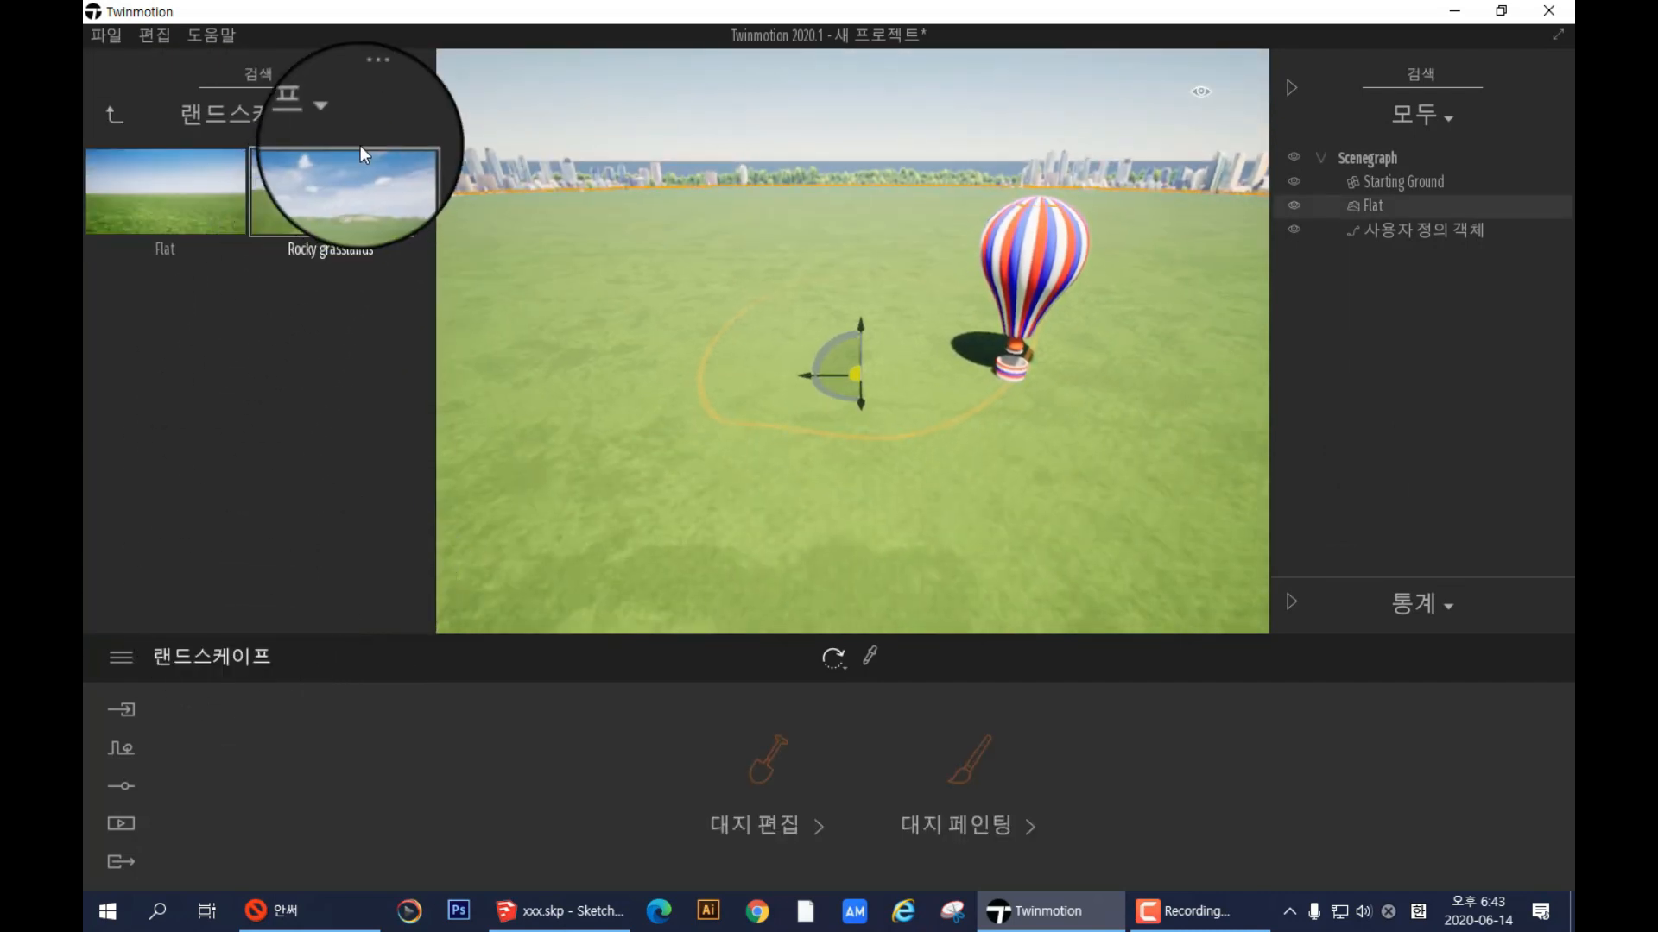
{"action": "left_click", "coordinate": [414, 87]}
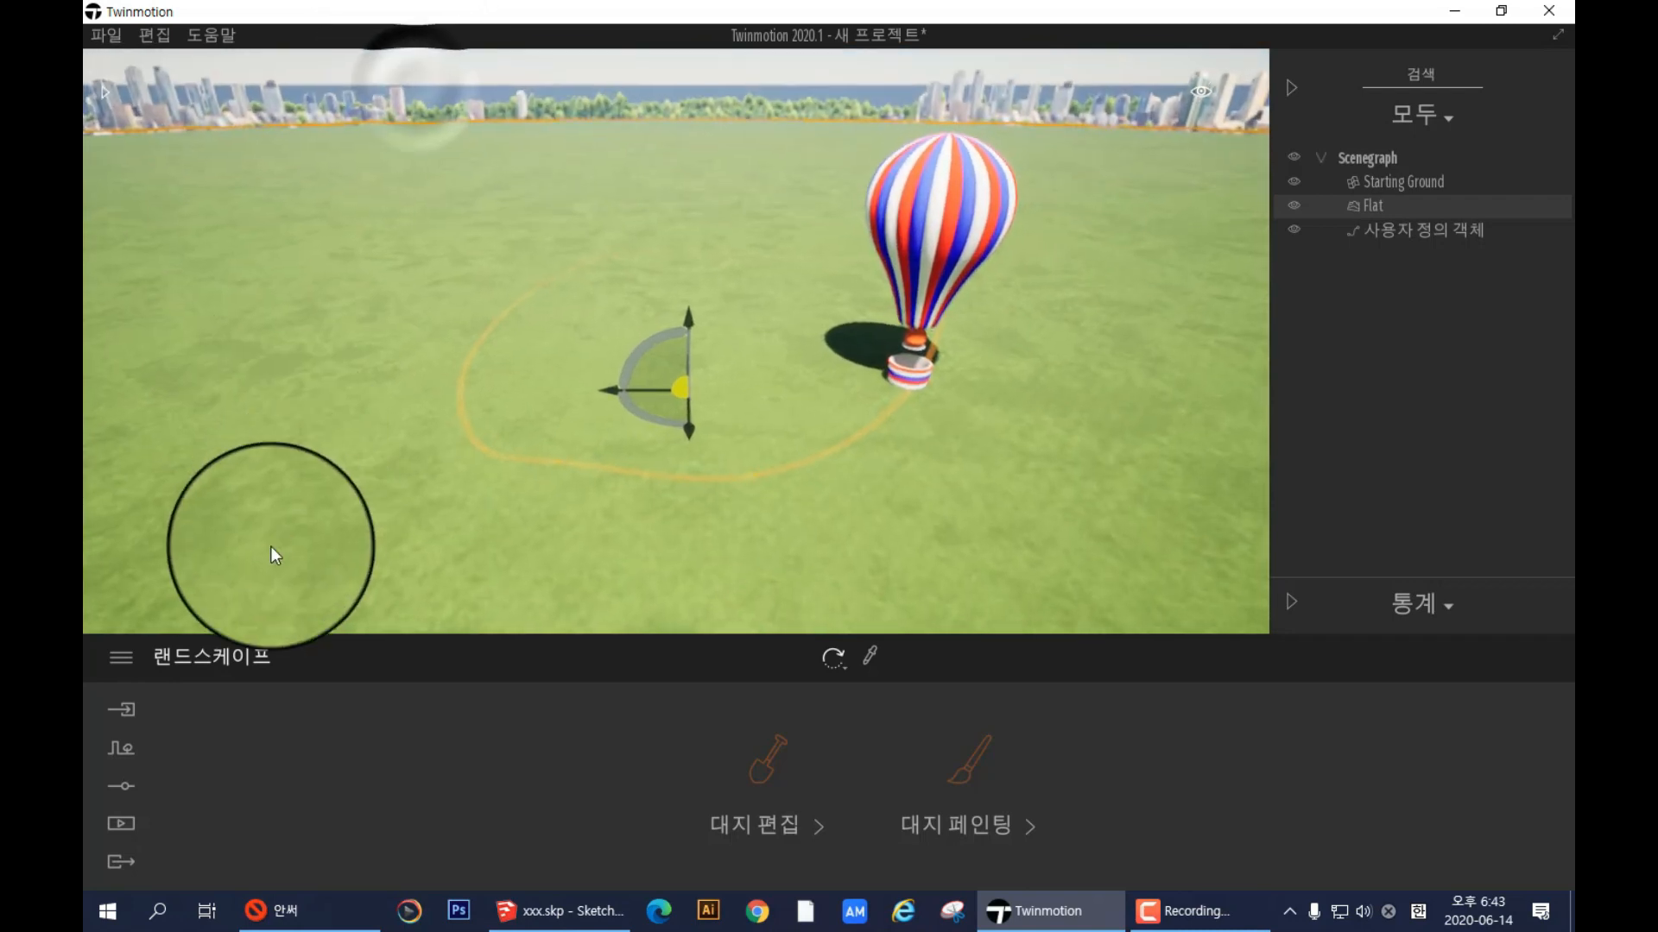
{"action": "left_click", "coordinate": [125, 787]}
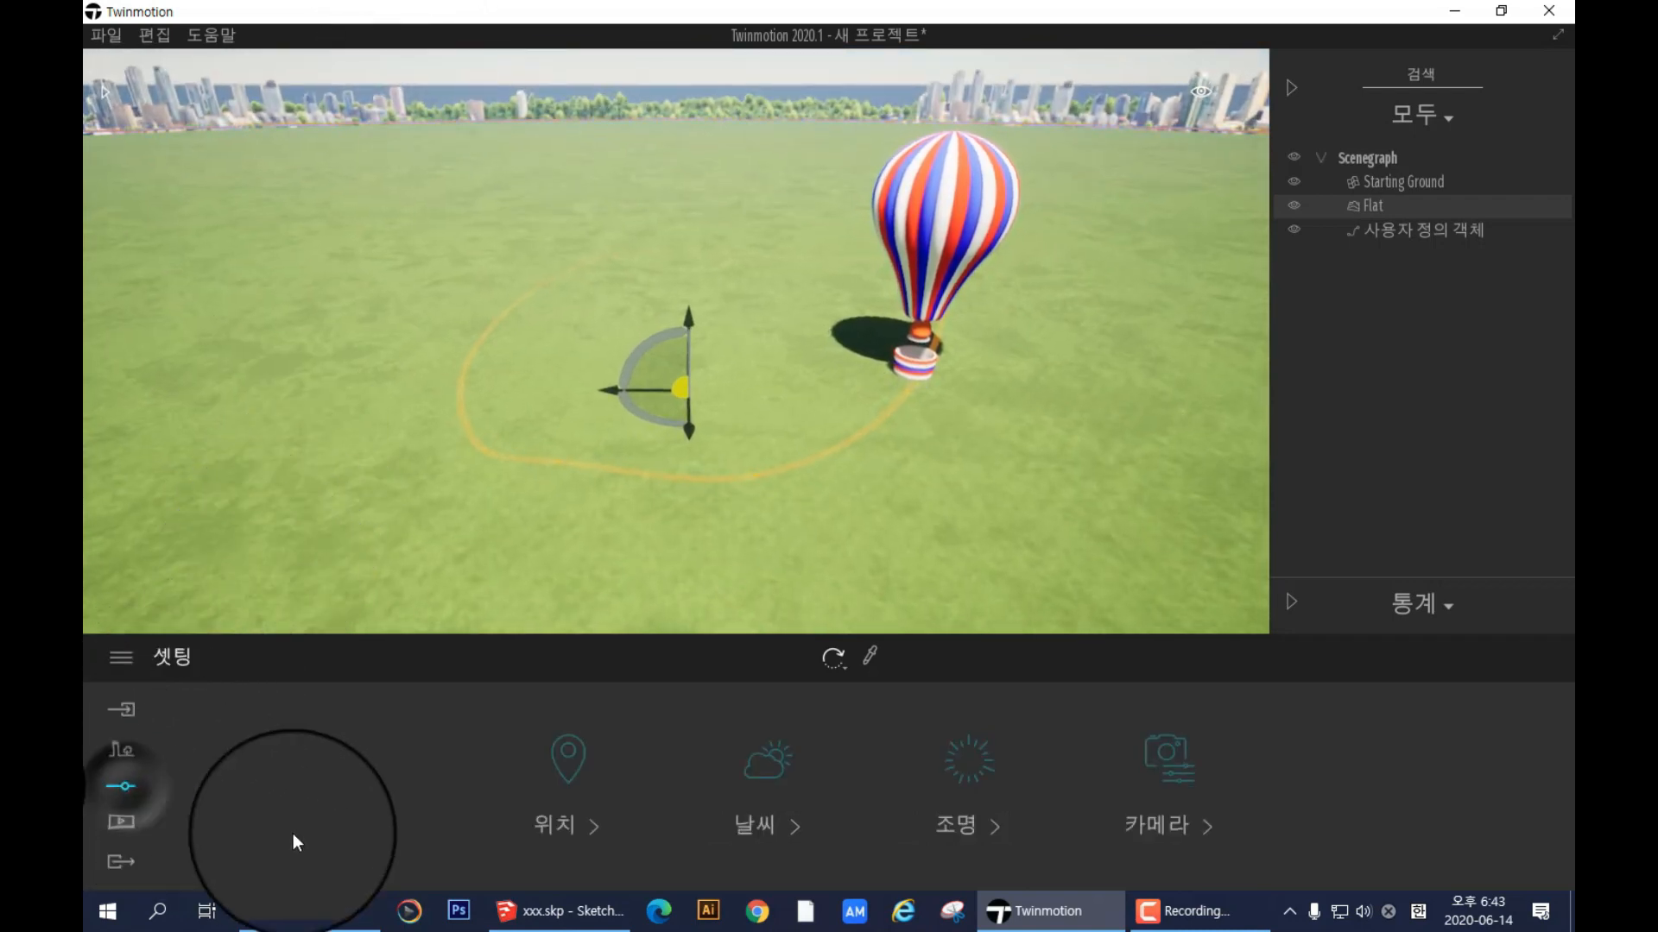
{"action": "left_click", "coordinate": [719, 758]}
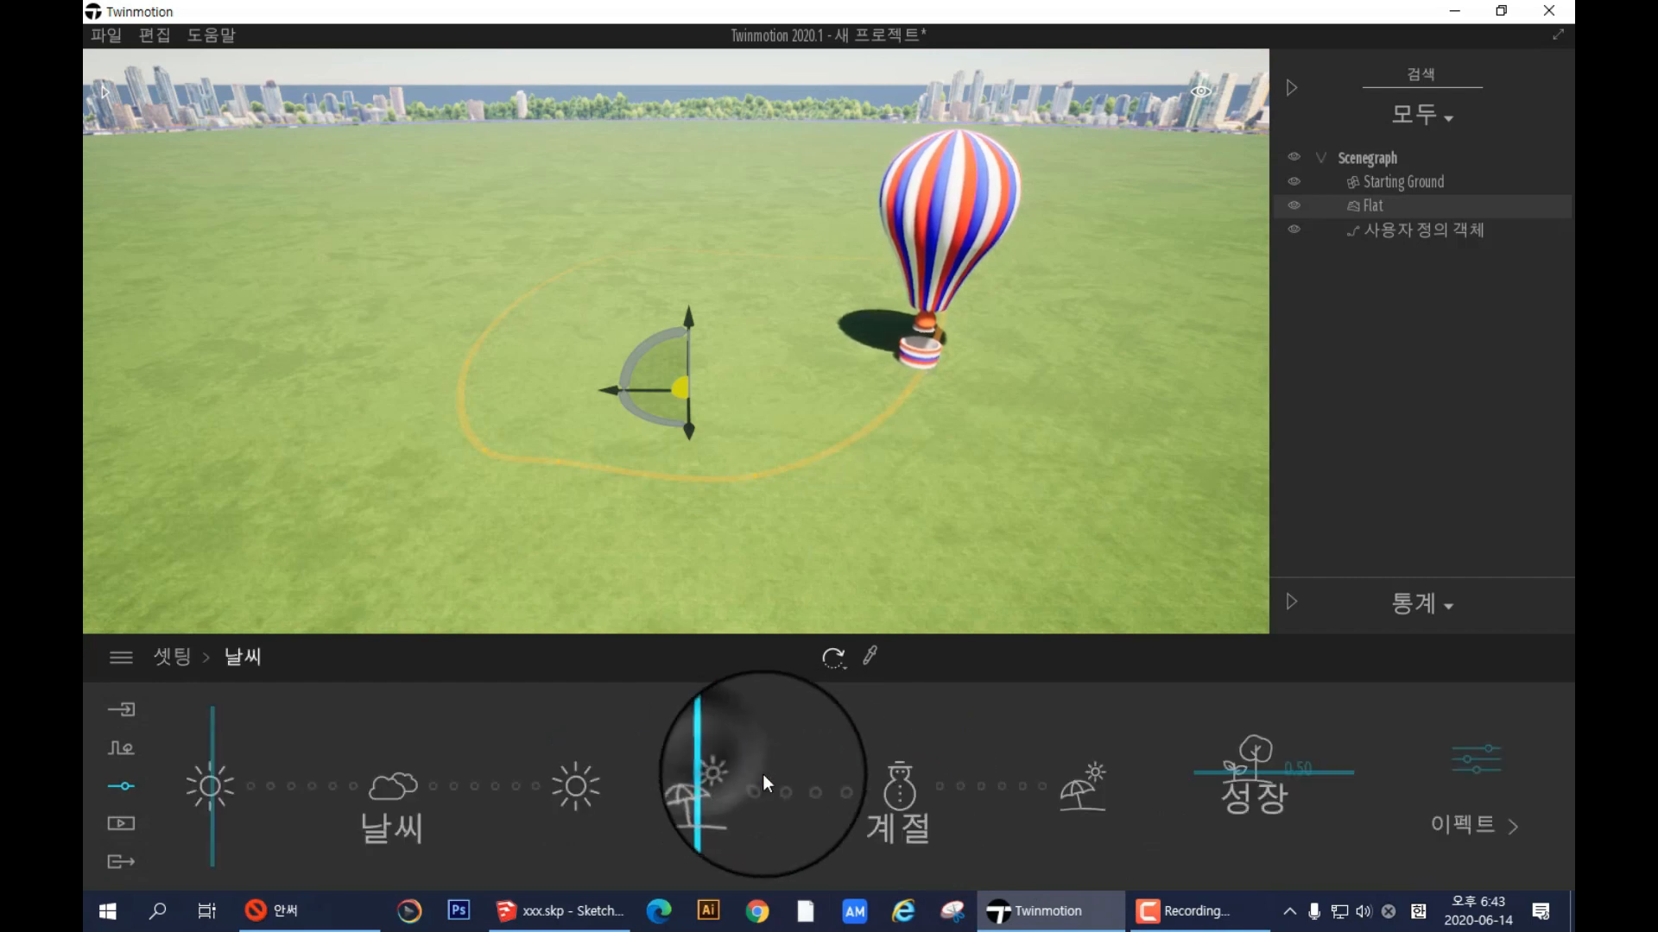
{"action": "left_click", "coordinate": [1480, 788]}
{"action": "left_click", "coordinate": [1250, 781]}
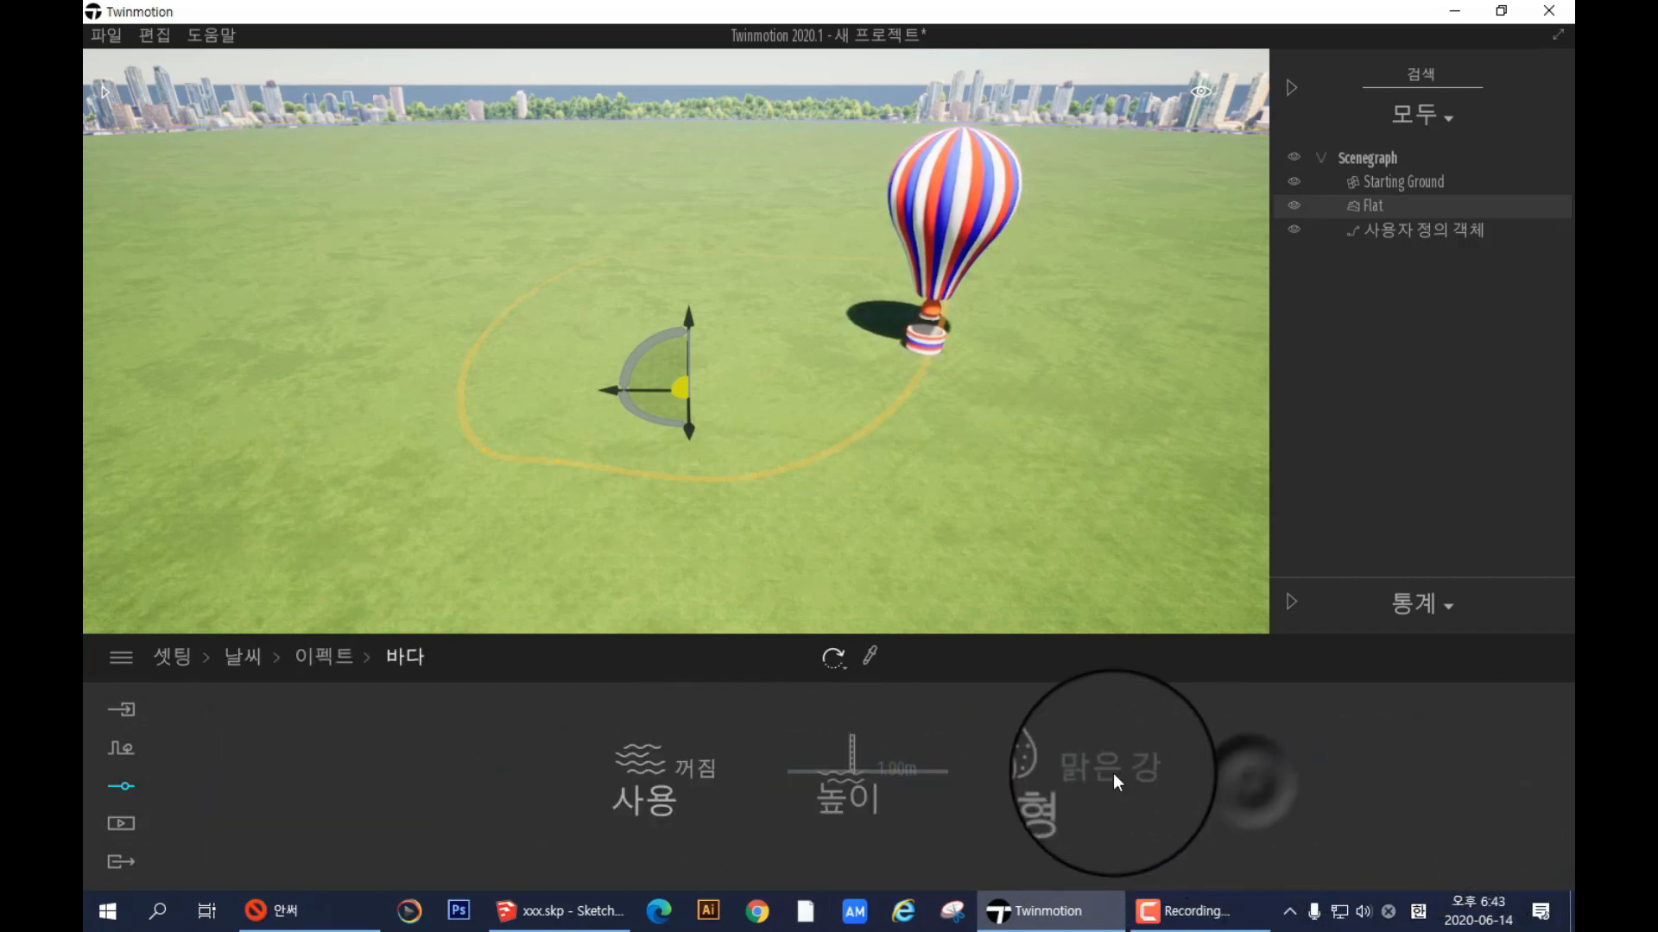
{"action": "left_click", "coordinate": [686, 771]}
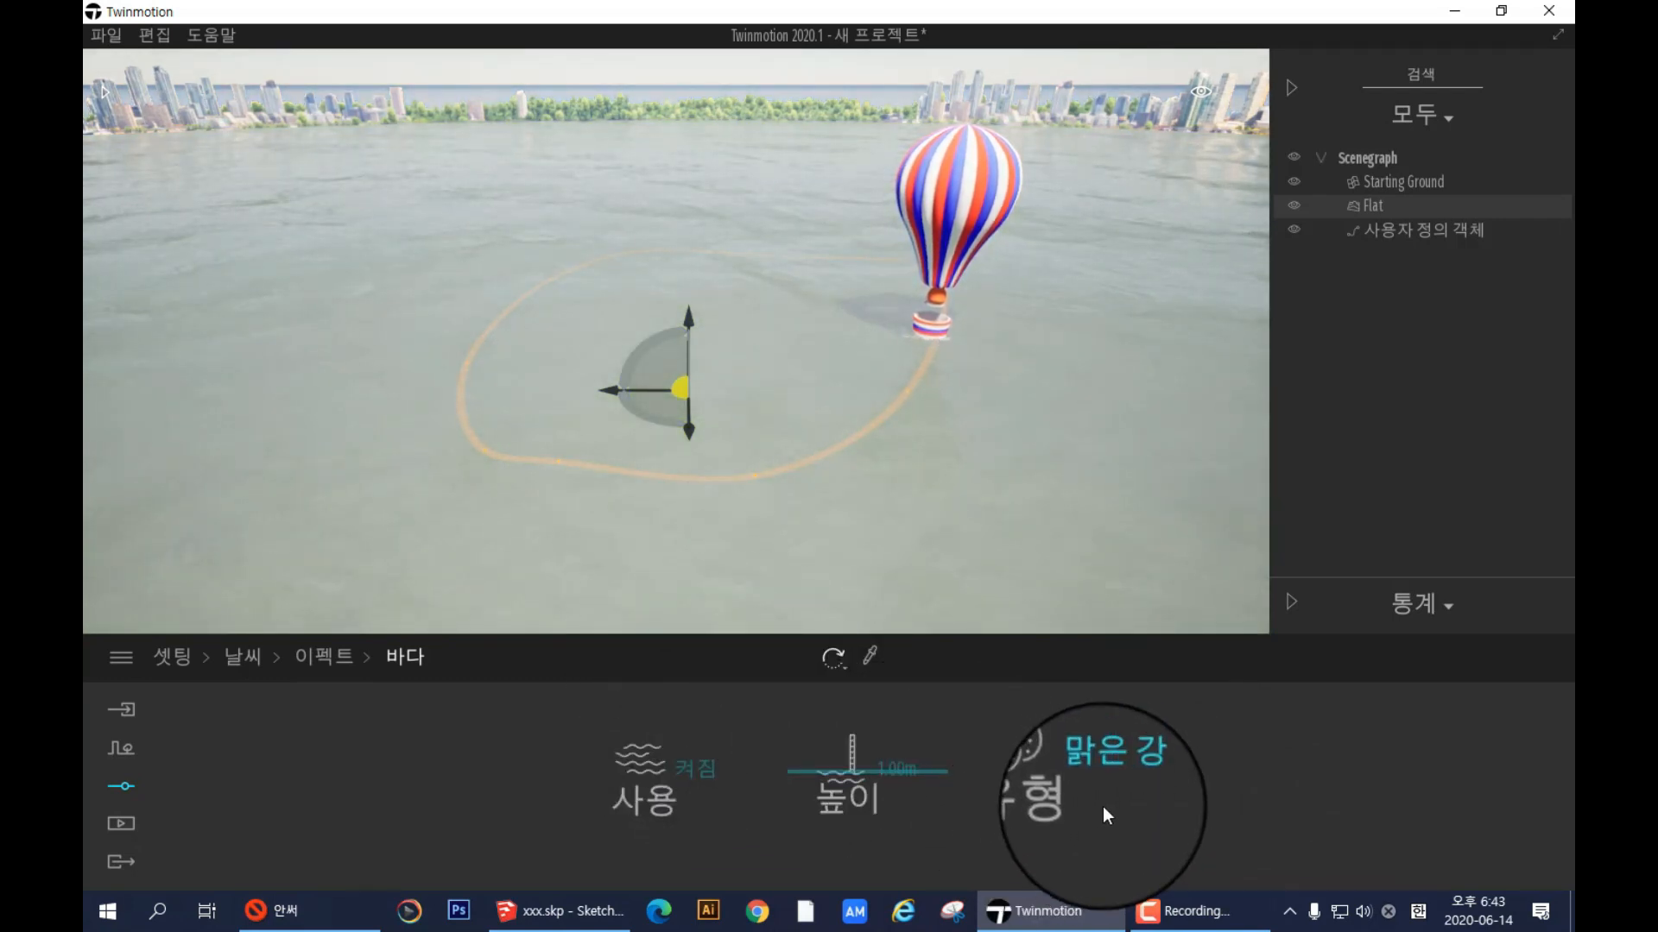
{"action": "left_click", "coordinate": [1101, 771]}
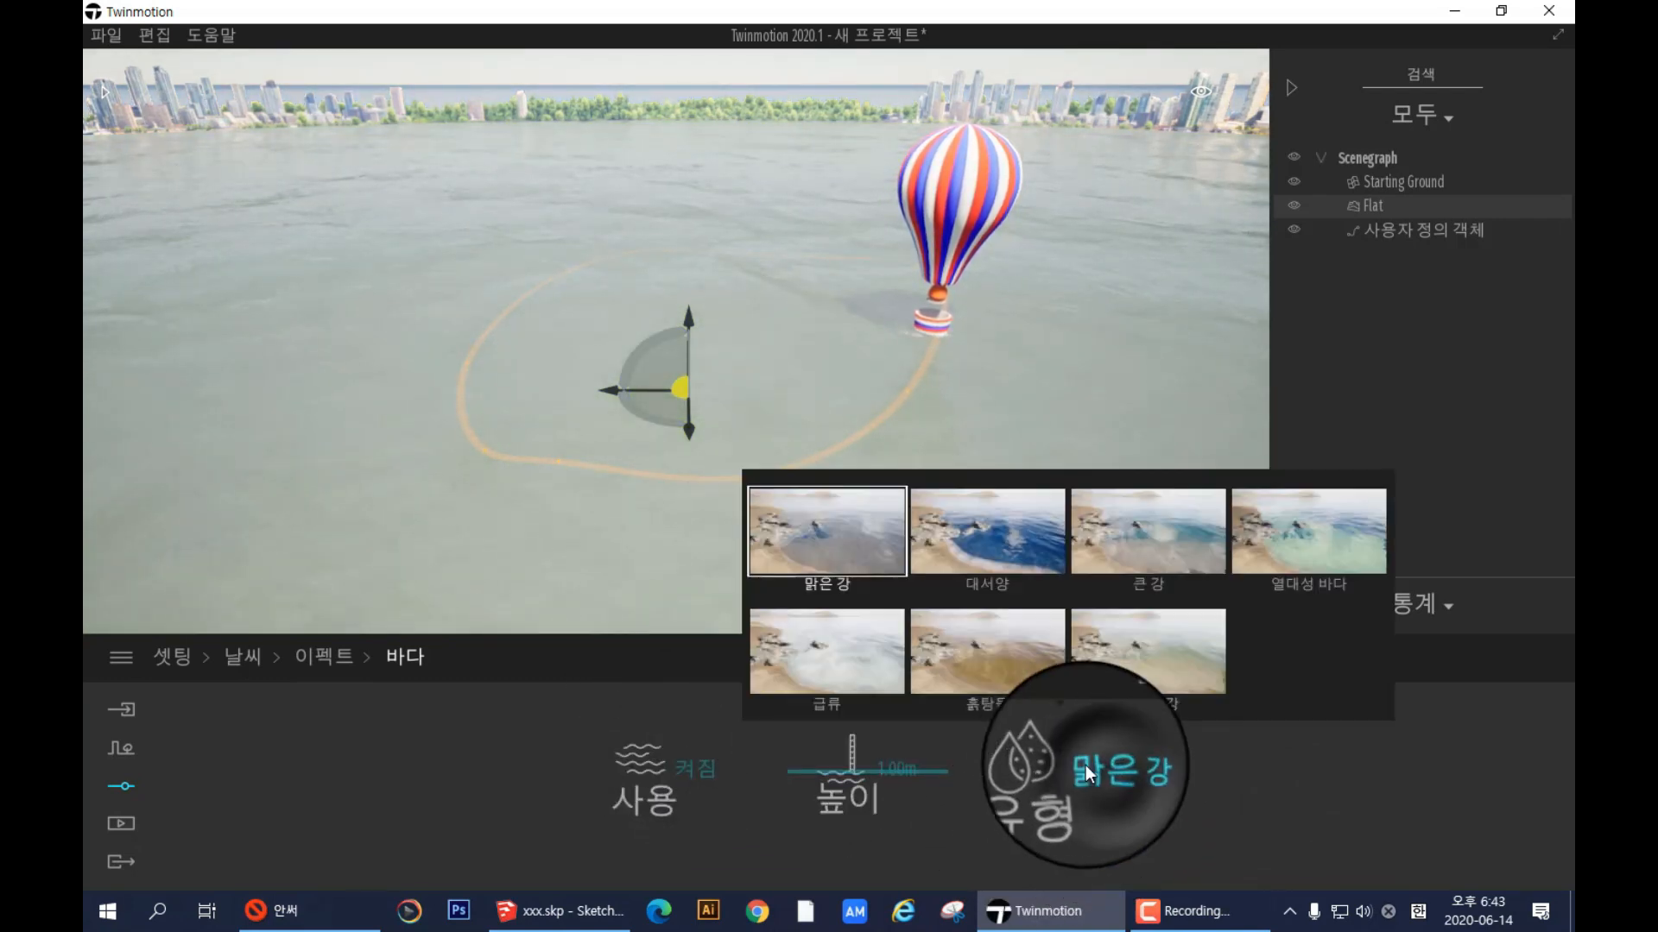
{"action": "left_click", "coordinate": [1006, 564]}
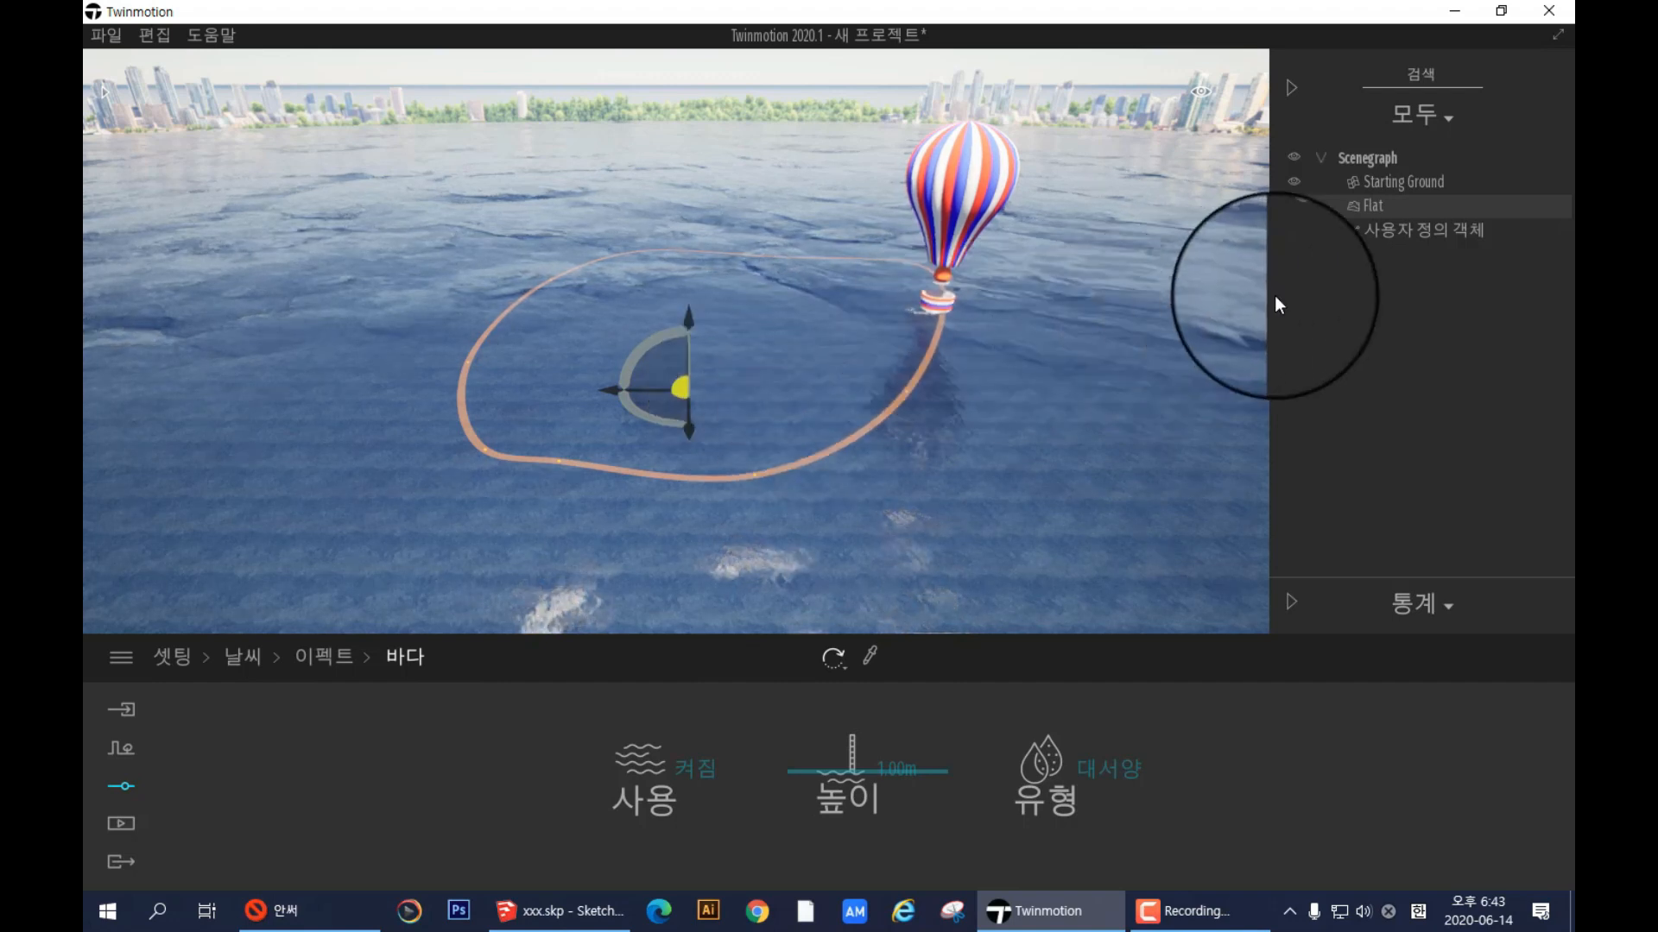
- Select the custom path 사용자 정의 객체 and set its animation speed to 87 km/h
{"action": "left_click", "coordinate": [1376, 231]}
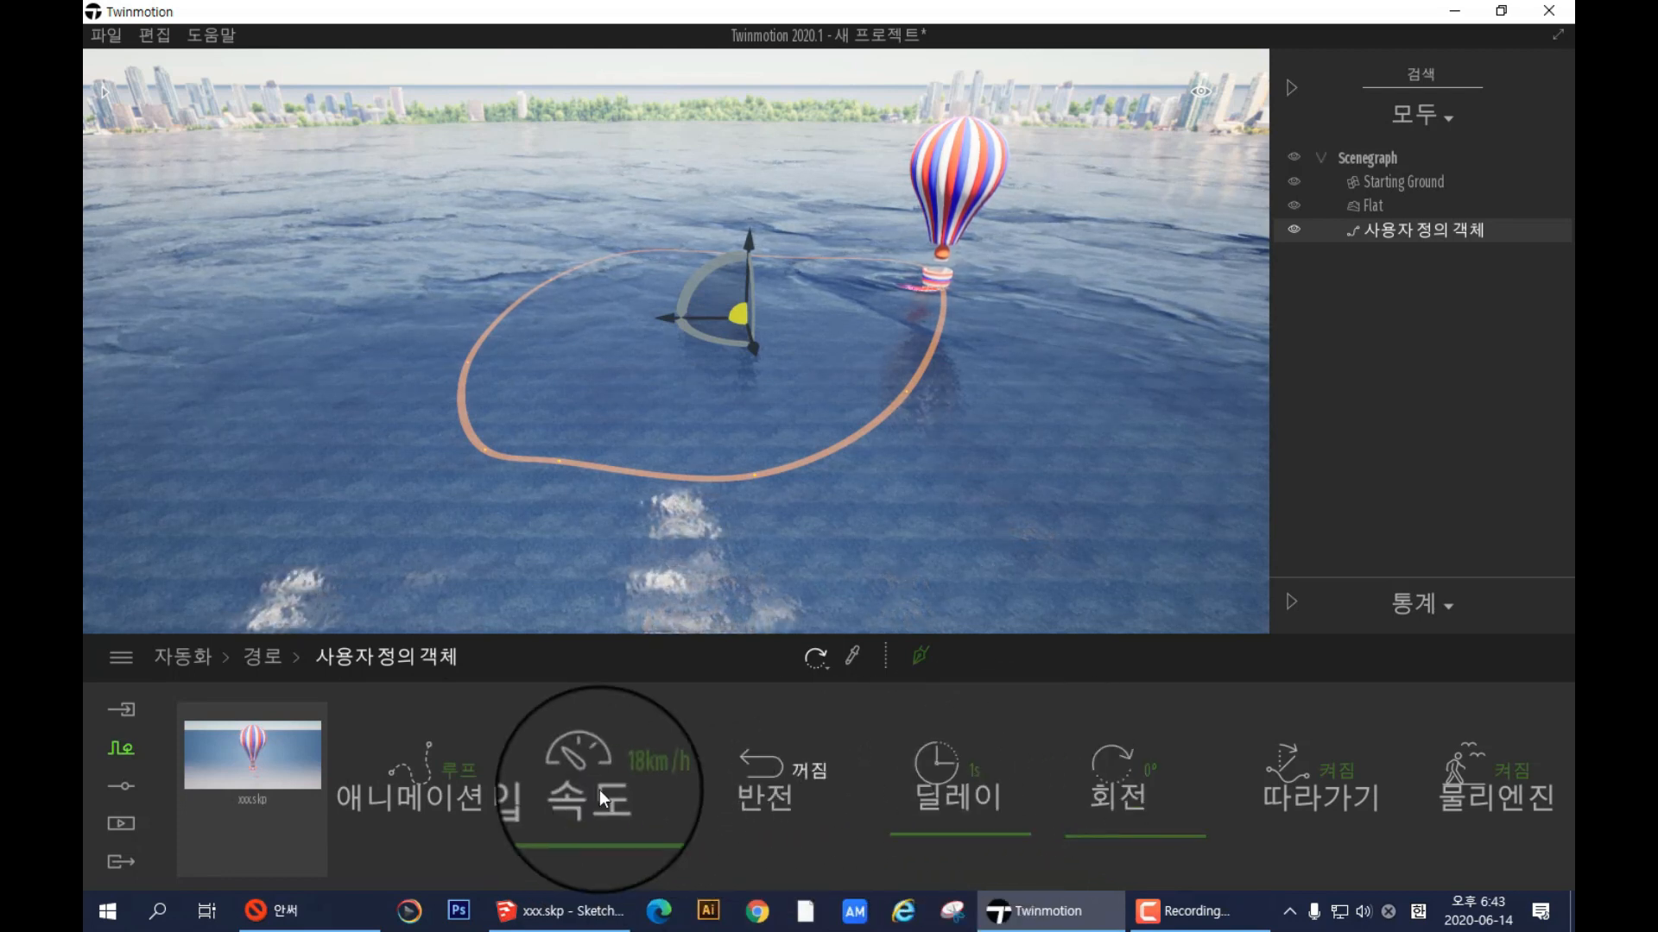
{"action": "left_click_drag", "start_coordinate": [618, 822], "coordinate": [617, 834]}
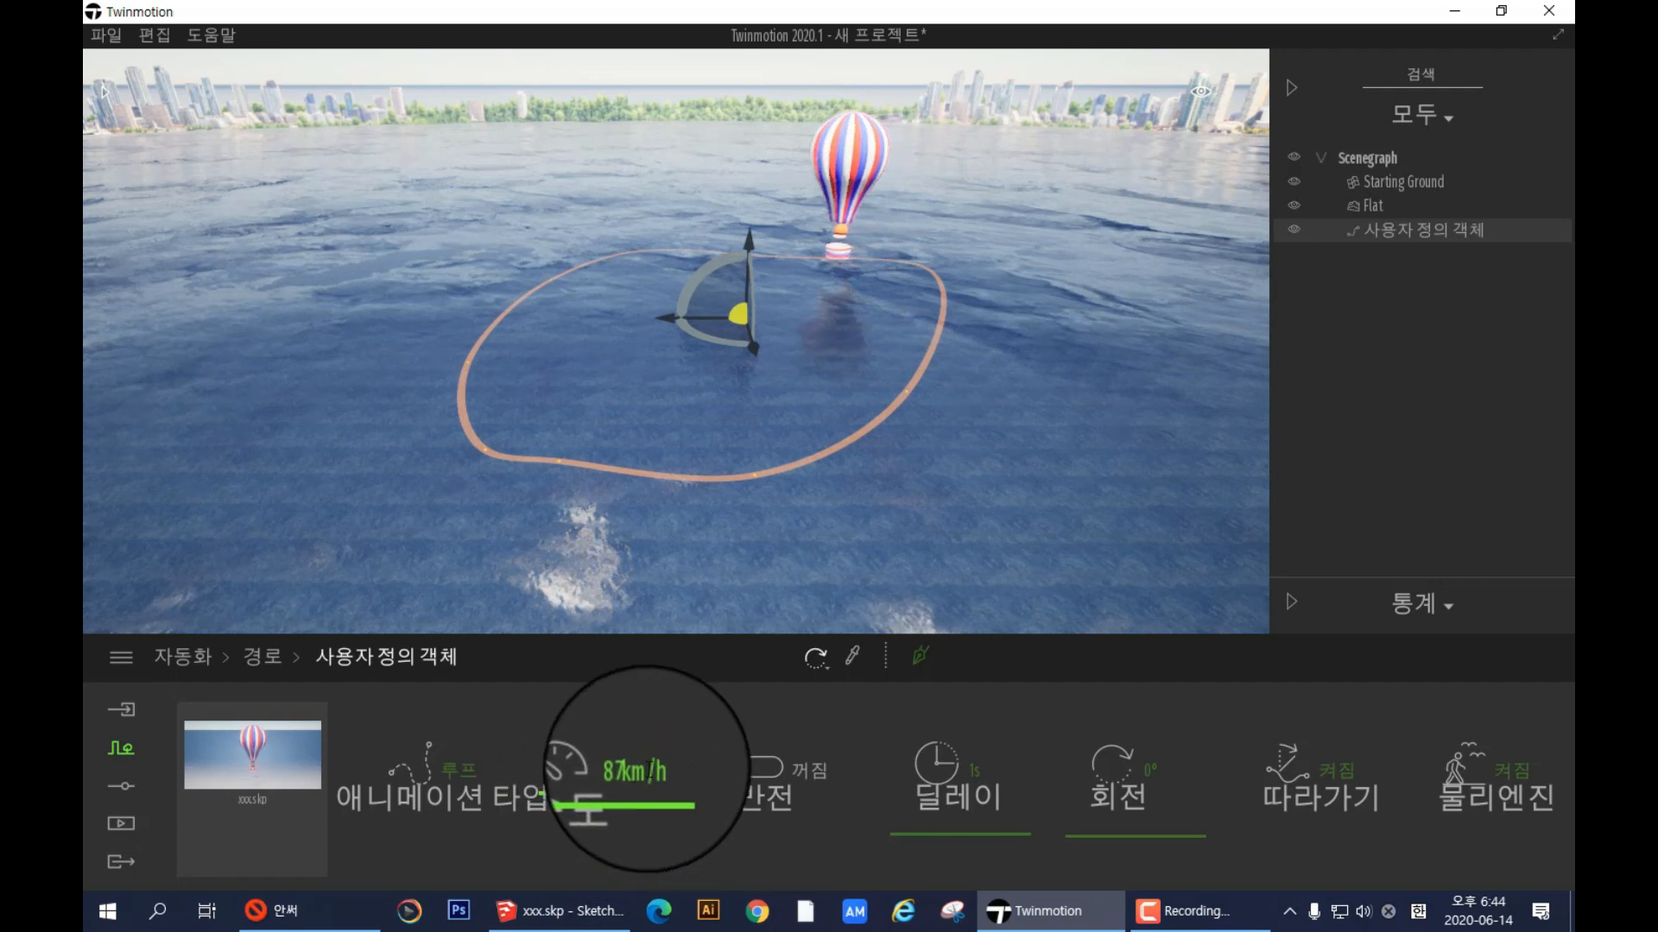
{"action": "scroll", "coordinate": [848, 576], "scroll_direction": "up", "scroll_amount": 5}
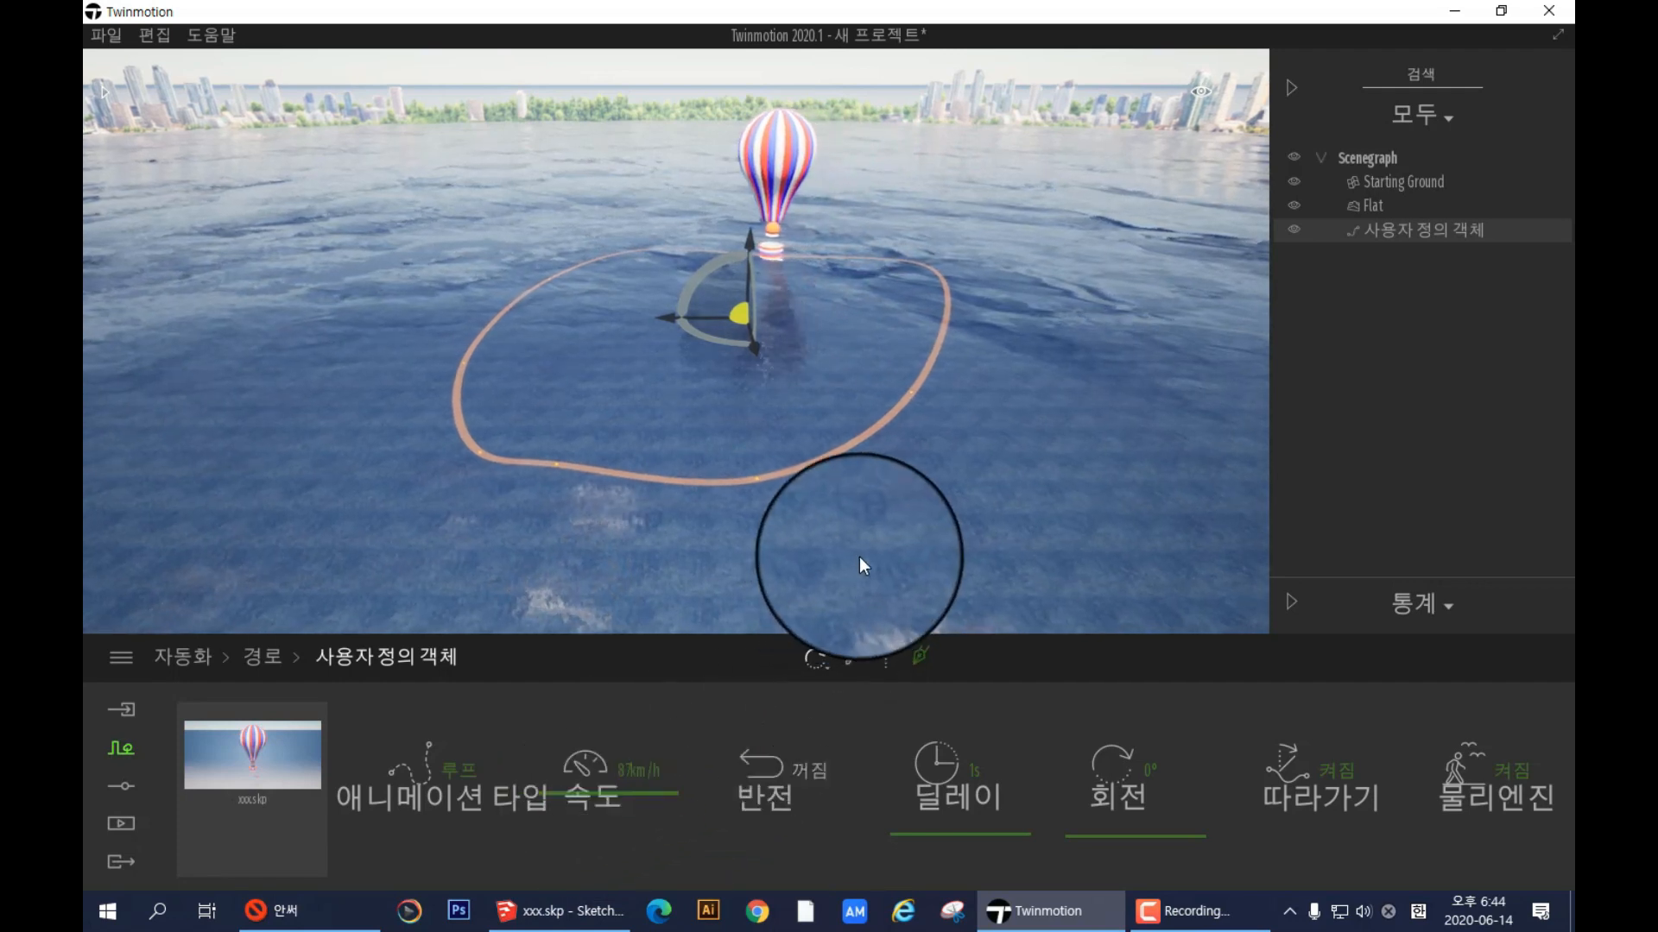
{"action": "scroll", "coordinate": [872, 521], "scroll_direction": "up", "scroll_amount": 3}
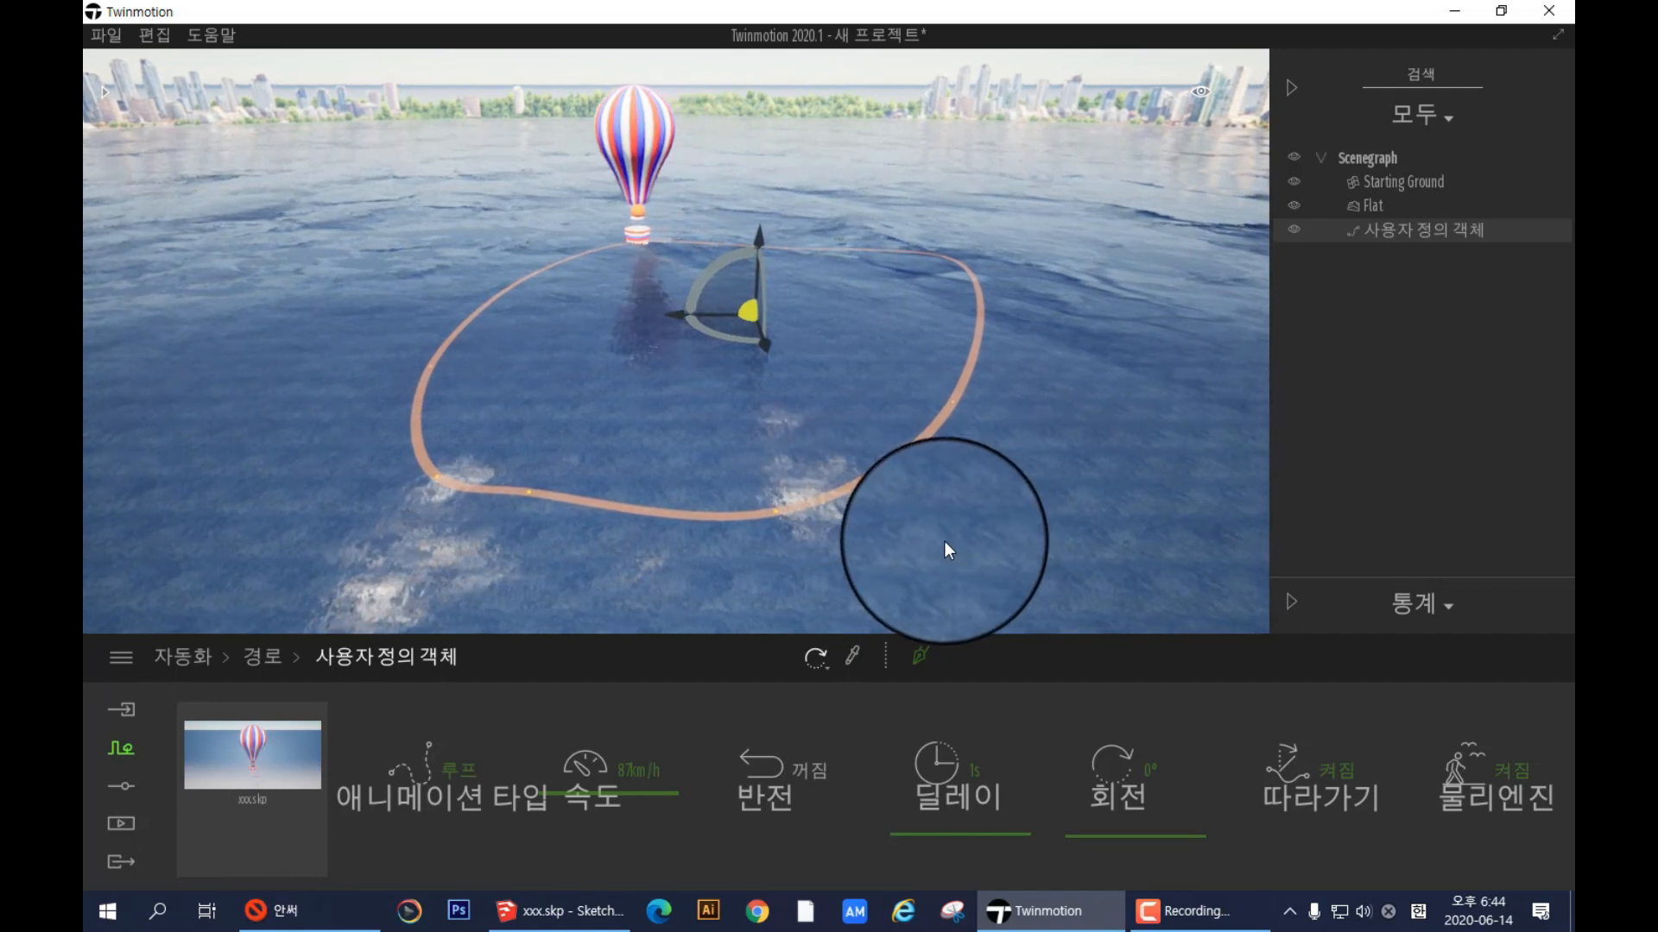
{"action": "scroll", "coordinate": [941, 544], "scroll_direction": "up", "scroll_amount": 1}
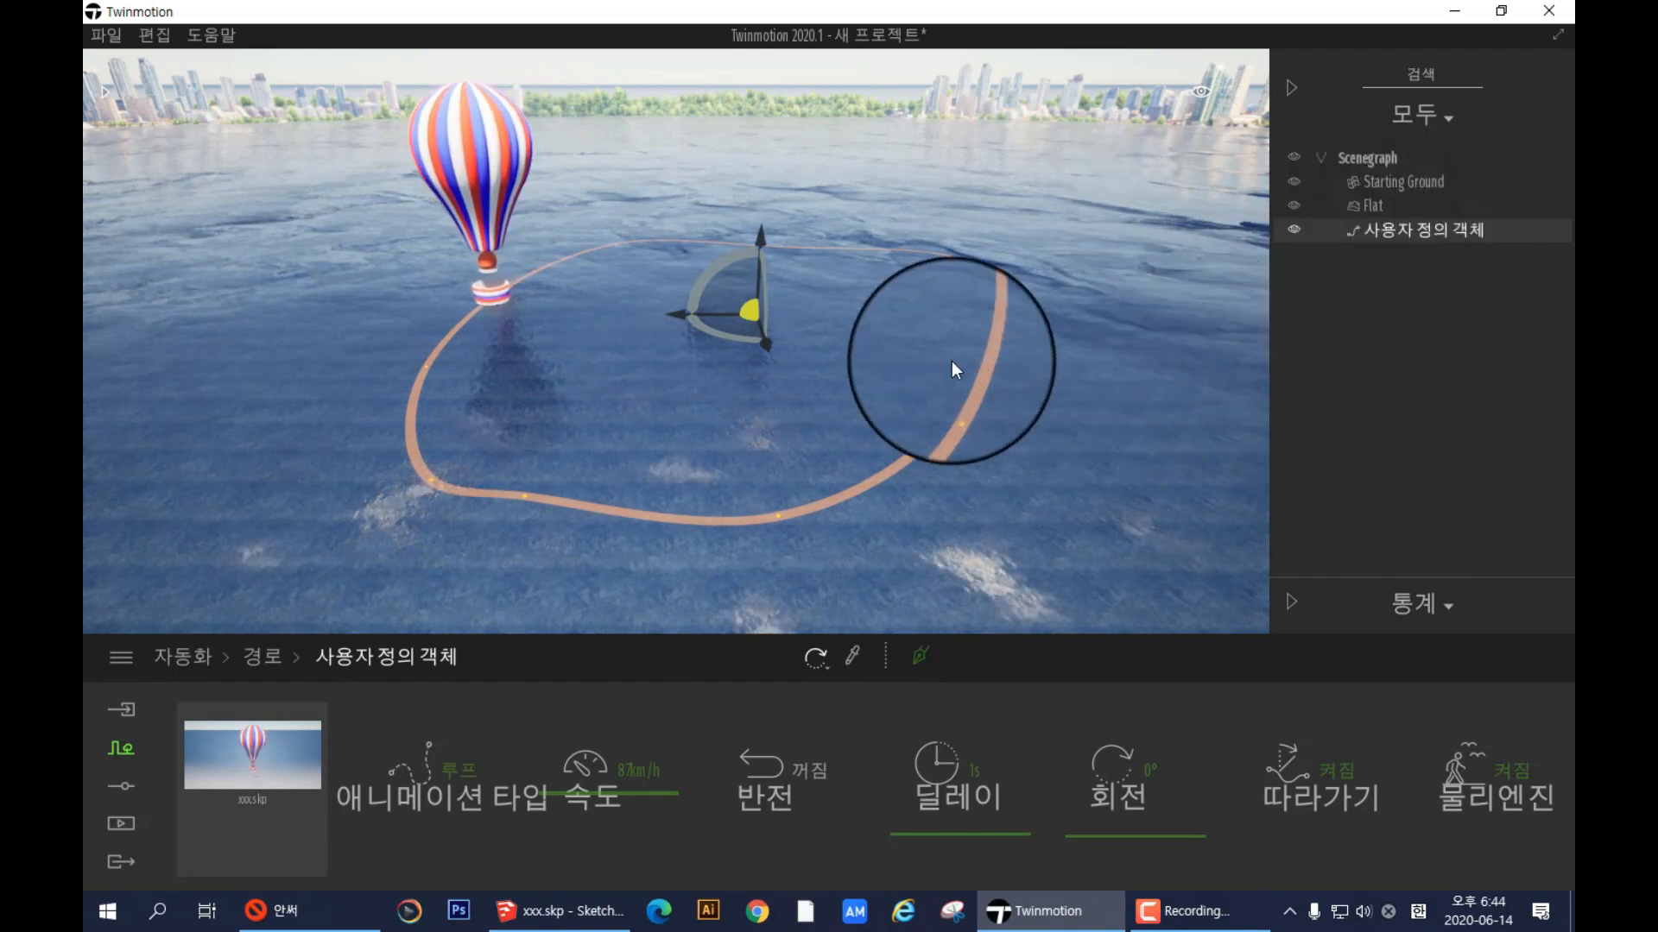
- Raise the custom path so that the balloon travels above the ocean surface
{"action": "left_click_drag", "start_coordinate": [760, 236], "coordinate": [769, 100]}
{"action": "right_click_drag", "start_coordinate": [785, 432], "coordinate": [769, 421]}
{"action": "left_click_drag", "start_coordinate": [787, 288], "coordinate": [783, 204]}
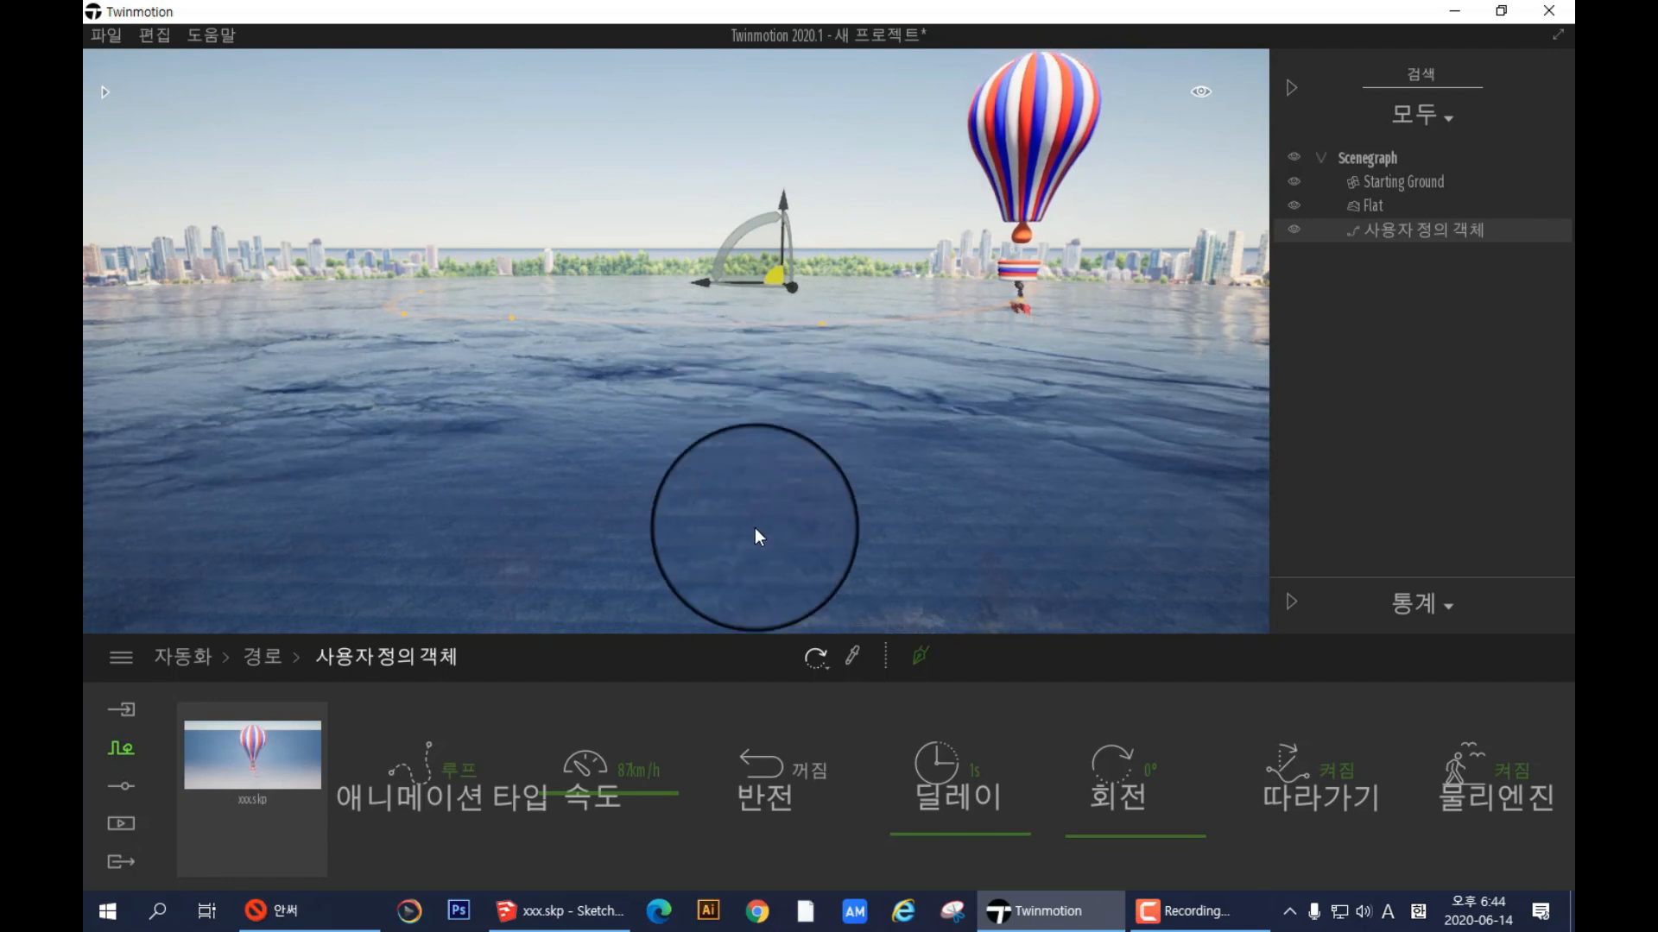
- Set the balloon path's animation speed to 173 km/h
{"action": "left_click_drag", "start_coordinate": [639, 800], "coordinate": [627, 749]}
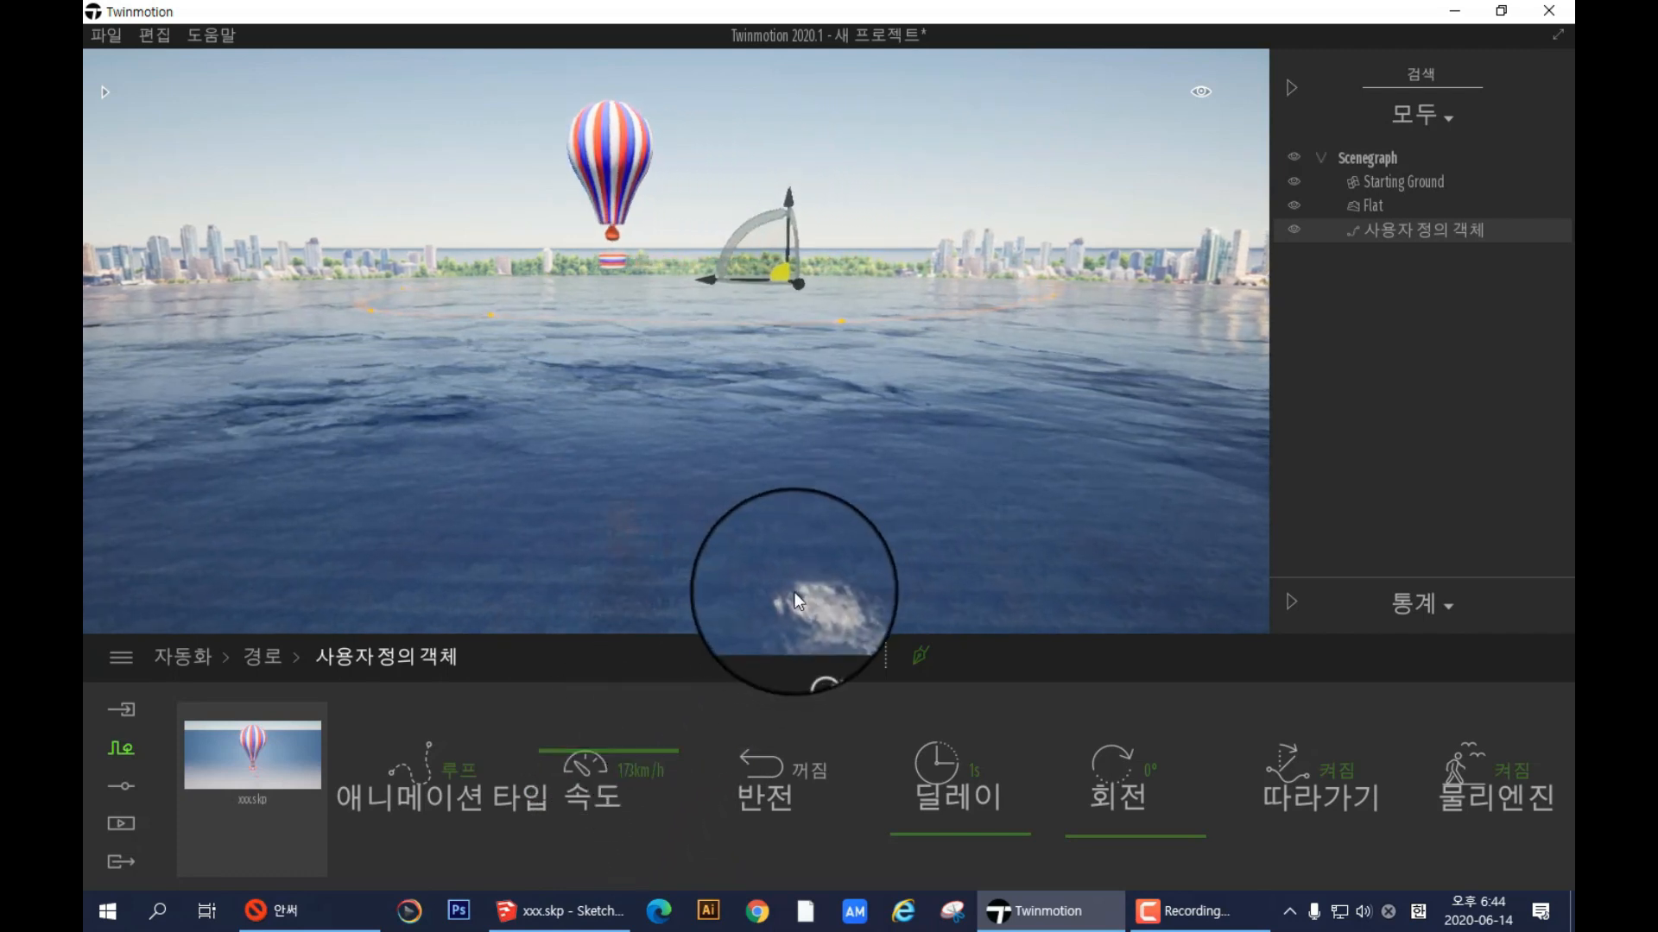
{"action": "scroll", "coordinate": [778, 513], "scroll_direction": "up", "scroll_amount": 3}
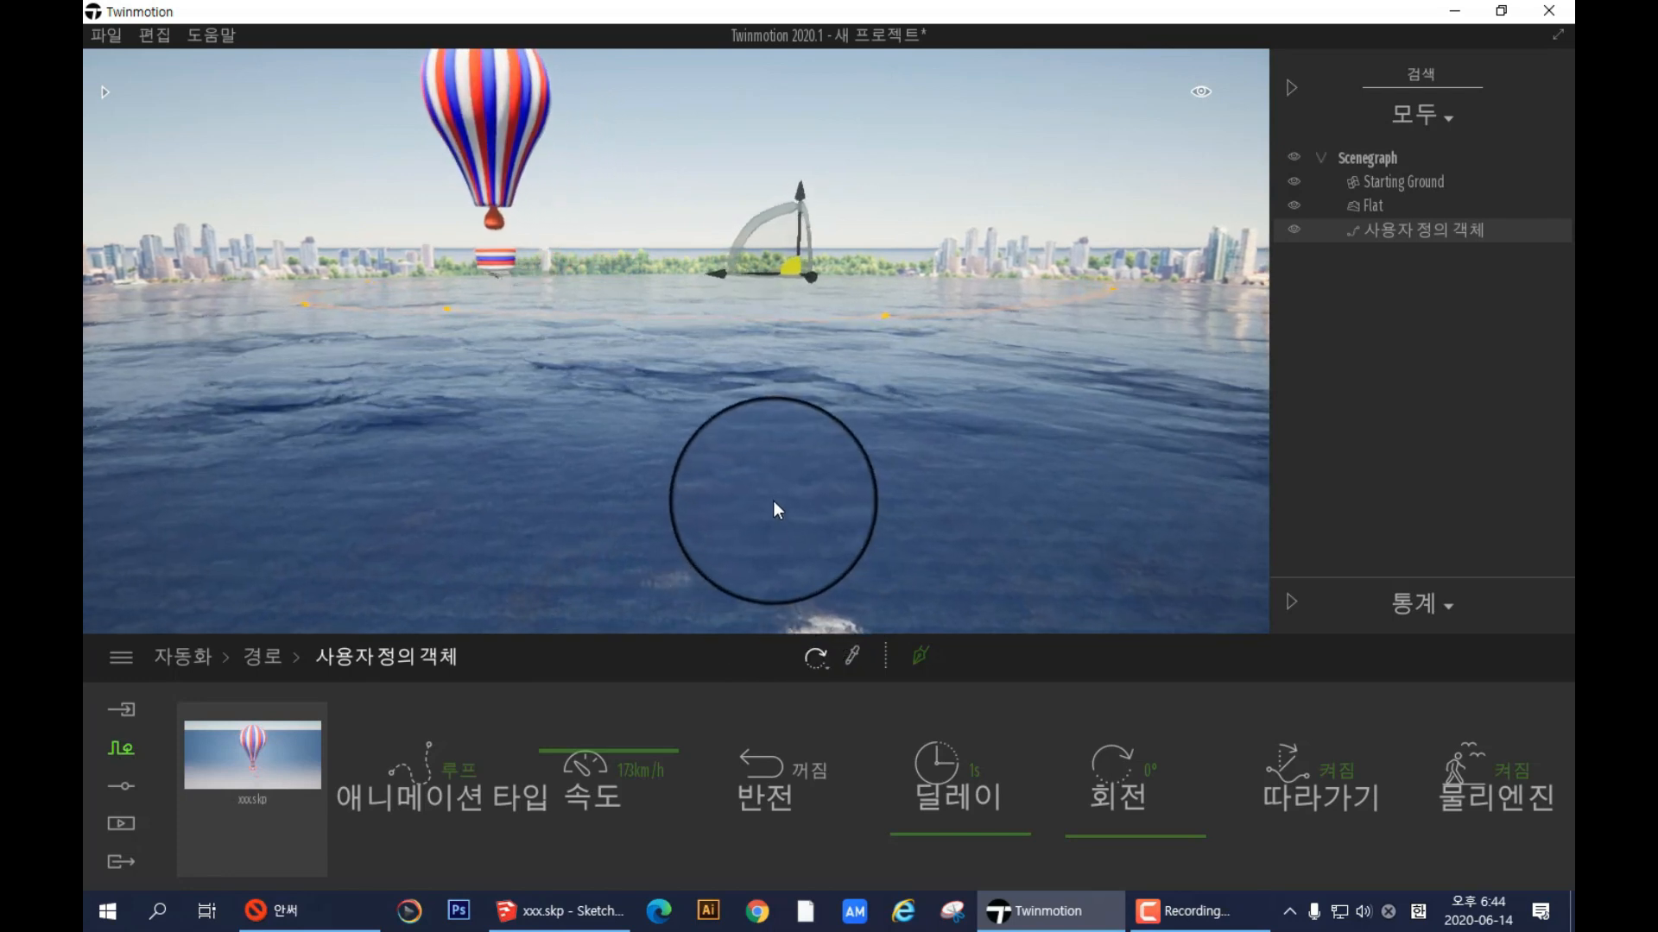
{"action": "scroll", "coordinate": [778, 513], "scroll_direction": "up", "scroll_amount": 3}
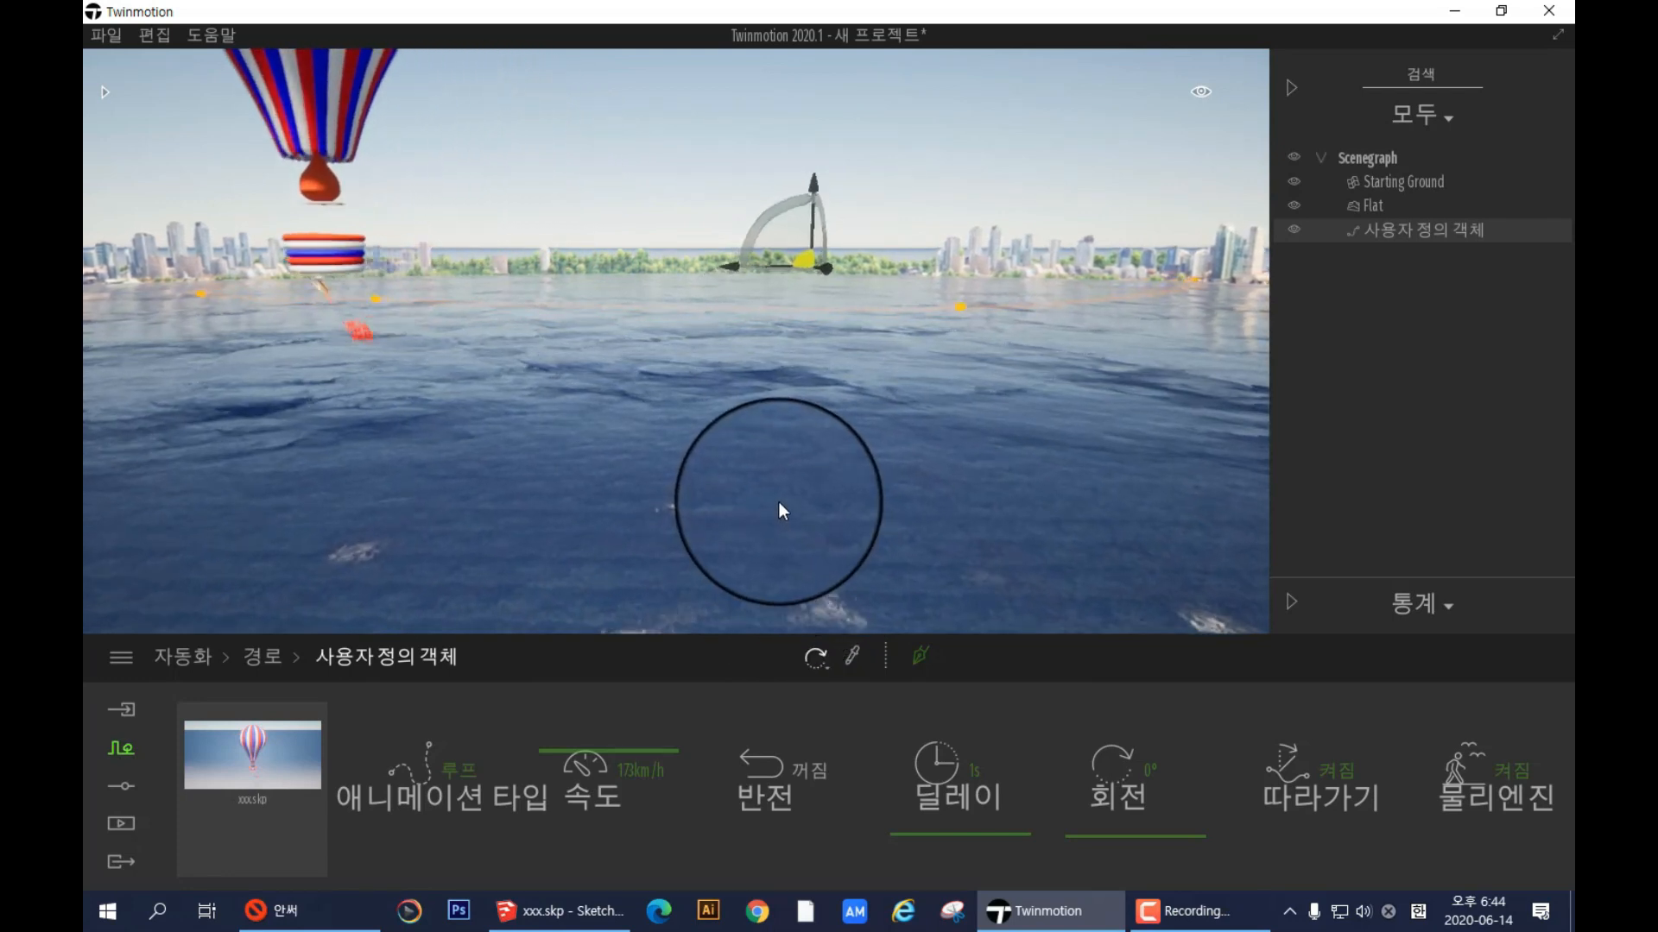
{"action": "left_click", "coordinate": [606, 557]}
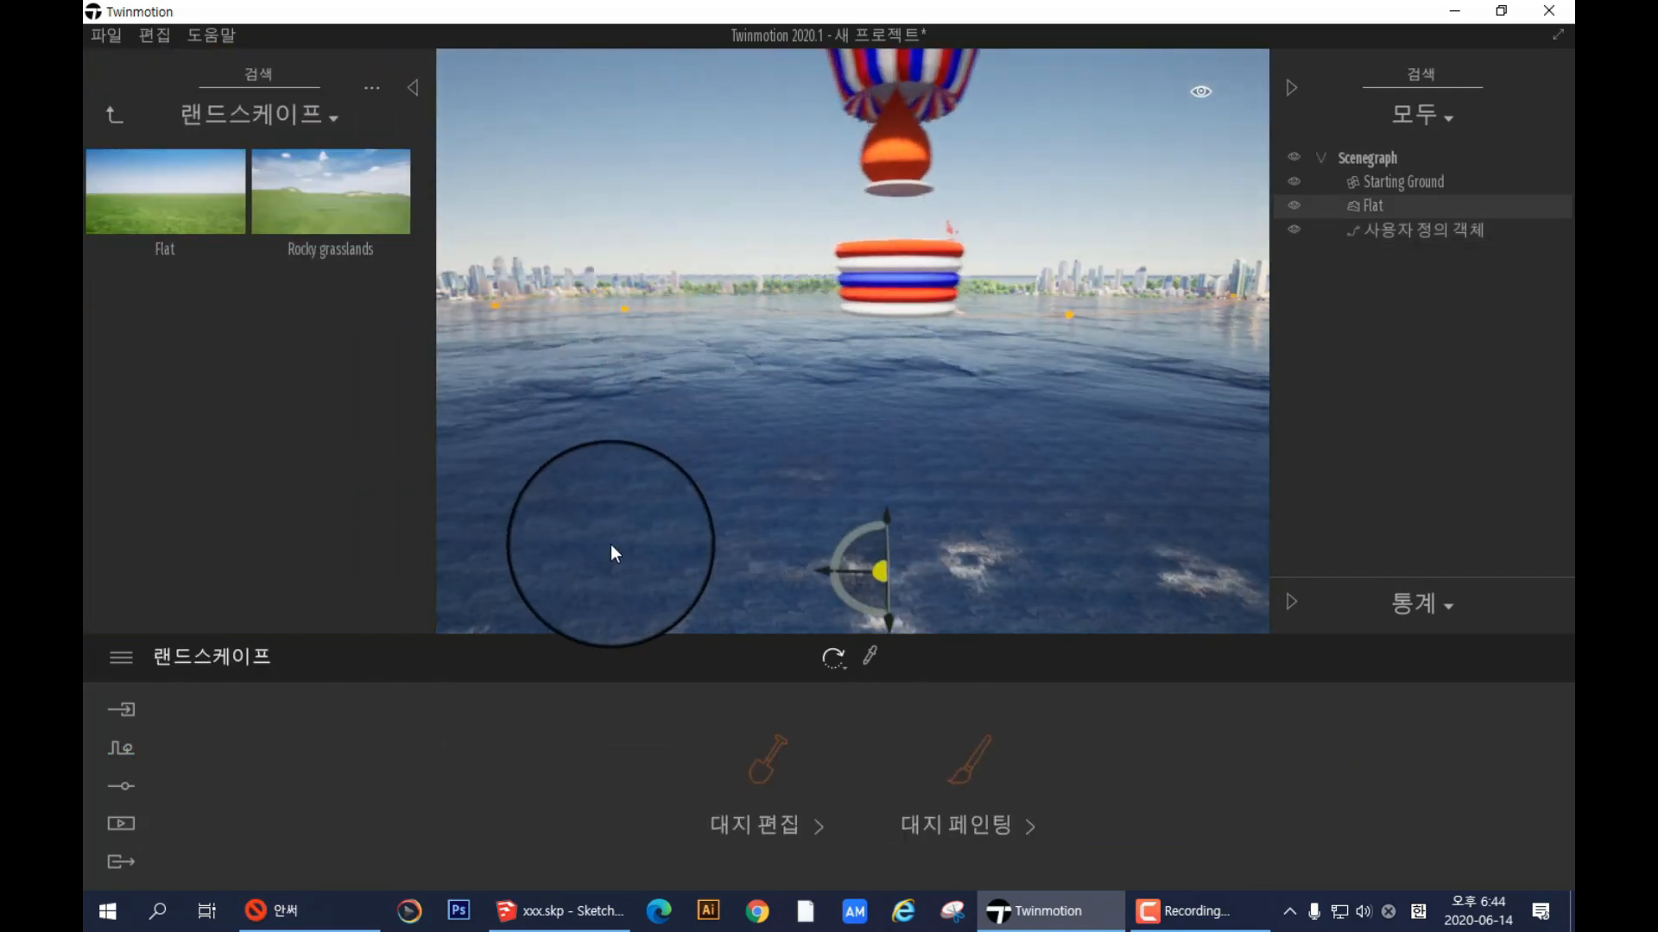
{"action": "left_click", "coordinate": [413, 89]}
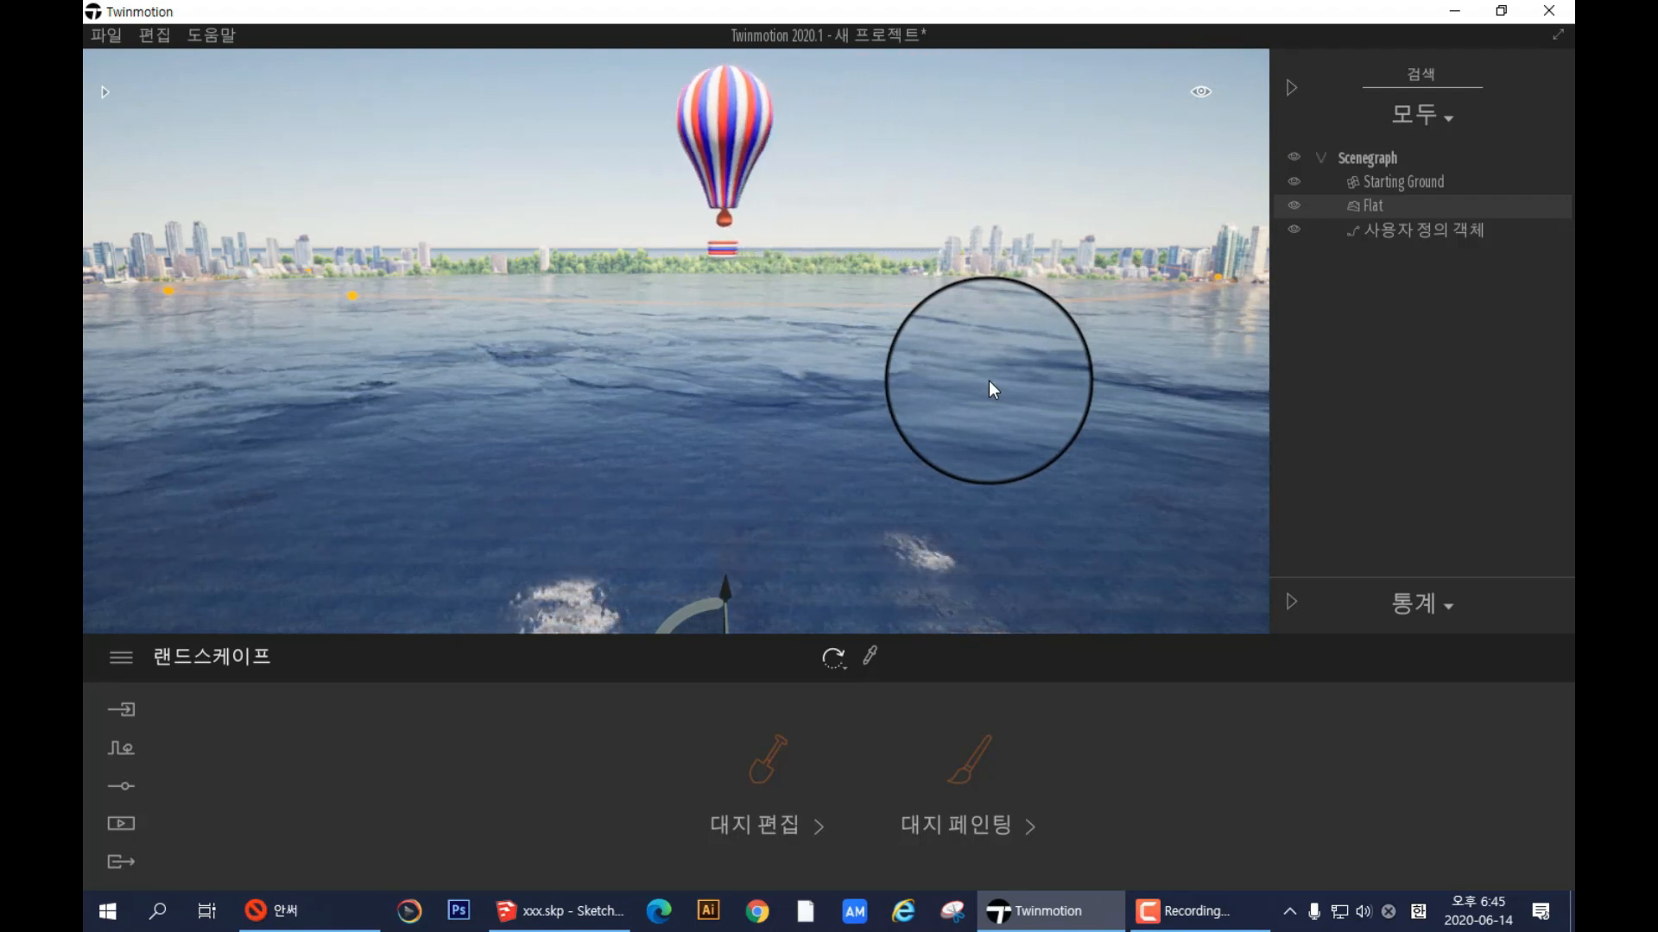
{"action": "left_click", "coordinate": [1190, 914]}
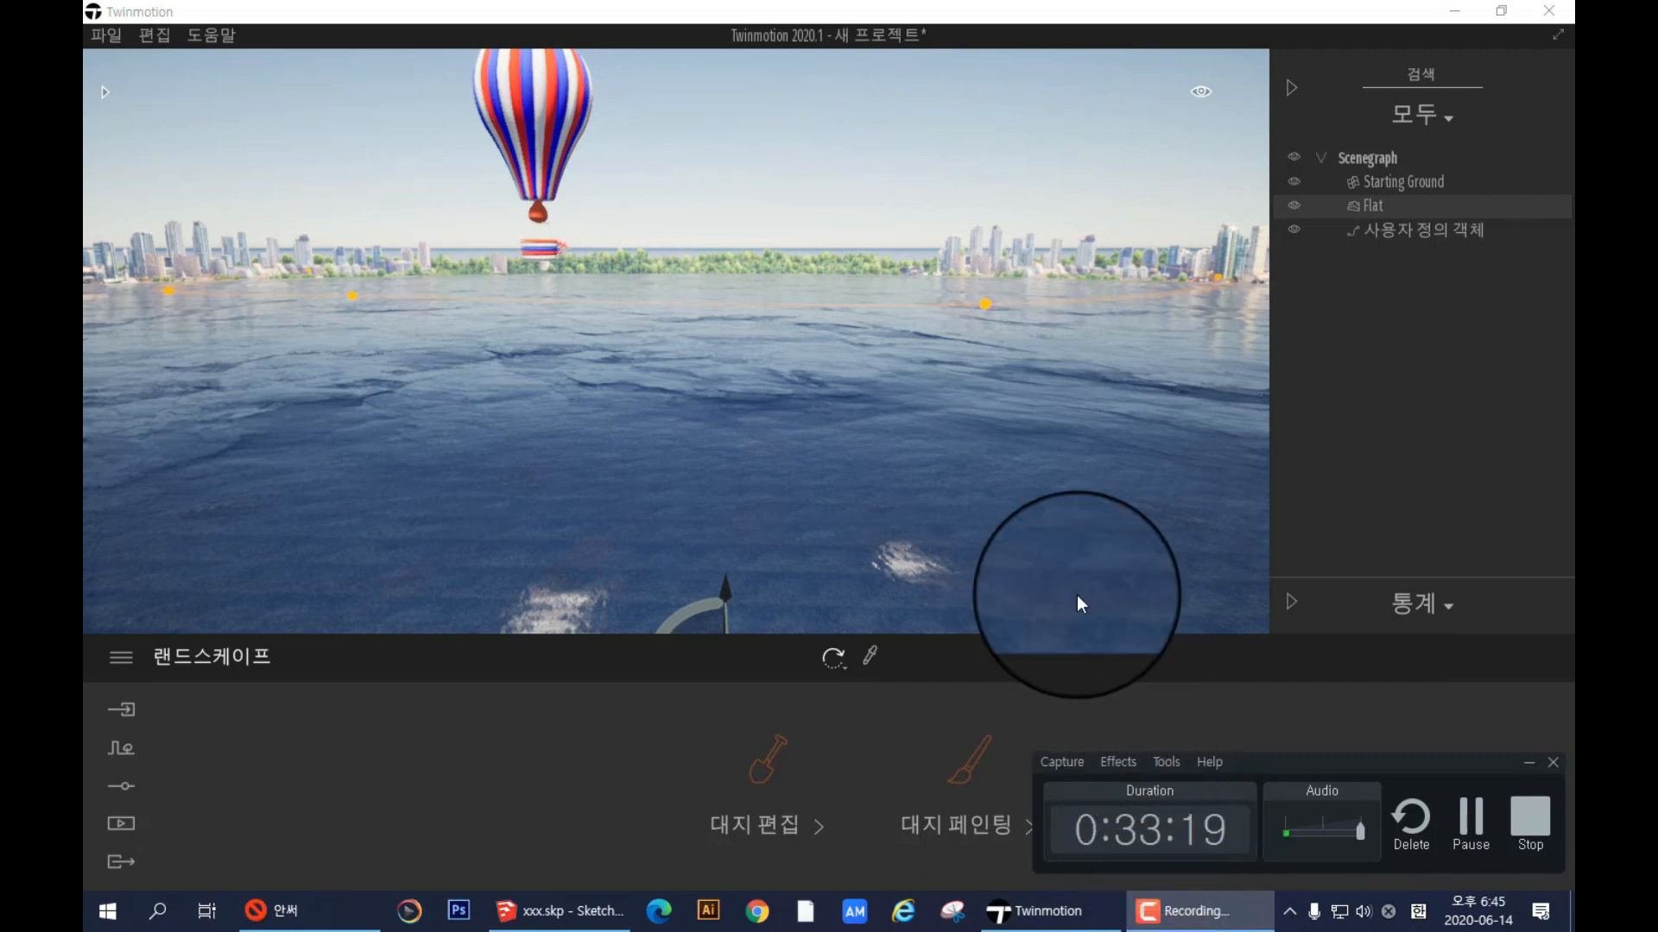
{"action": "left_click", "coordinate": [1065, 560]}
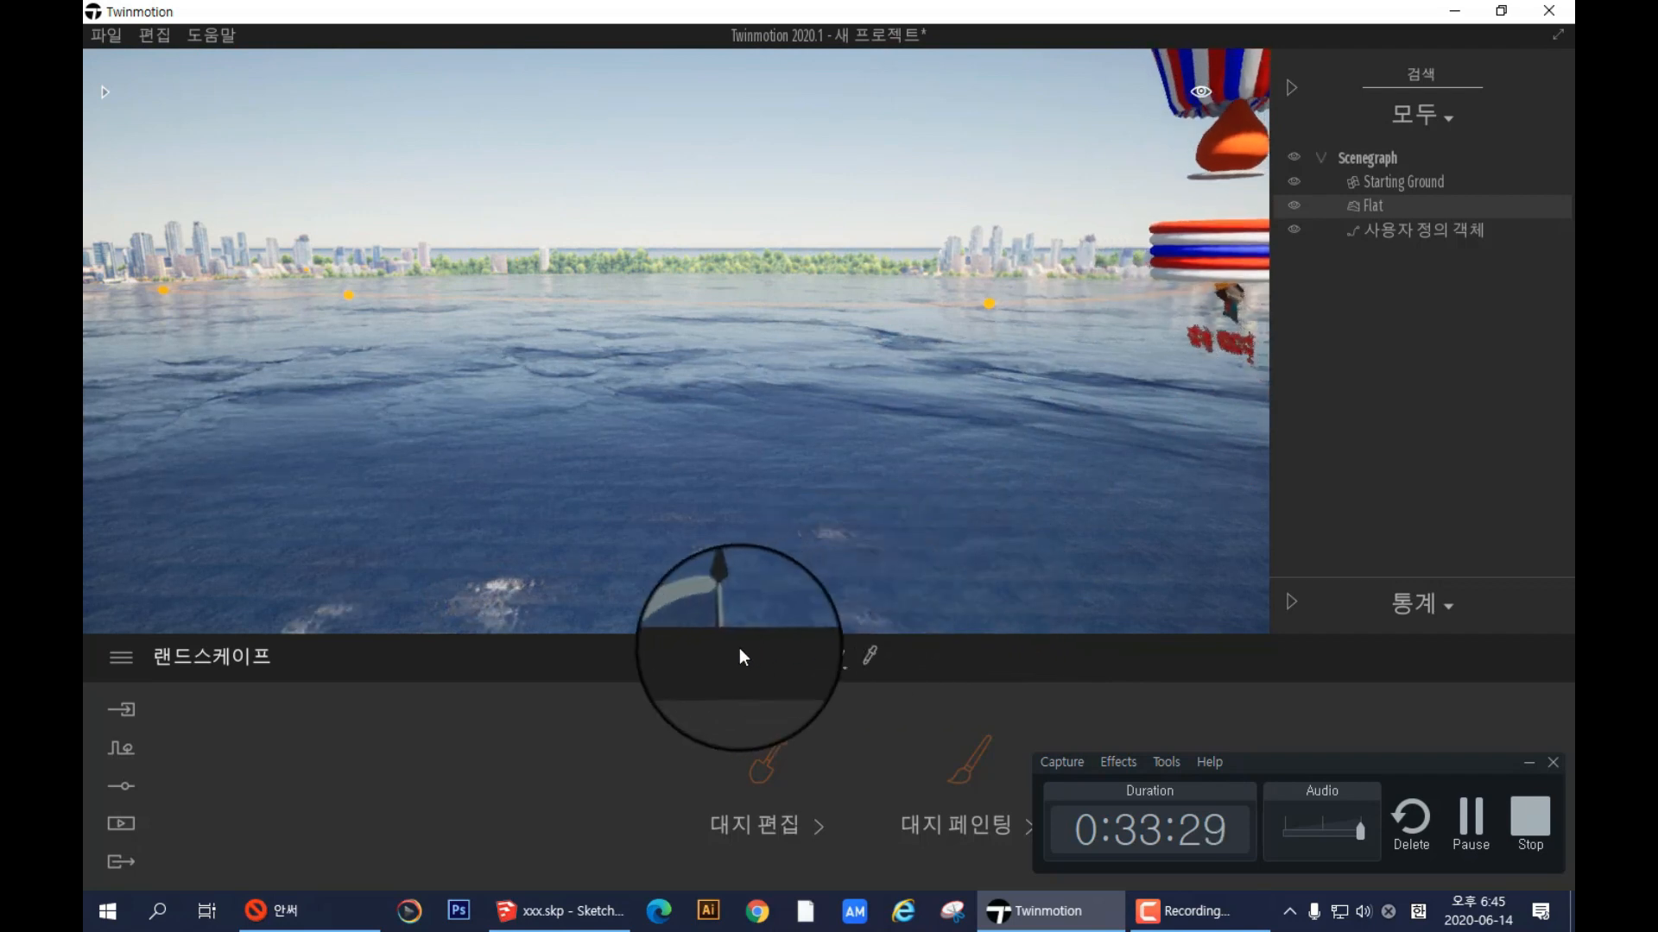
- Select the custom path 사용자 정의 객체 and set its delay (딜레이) to 0 s
{"action": "left_click", "coordinate": [1398, 230]}
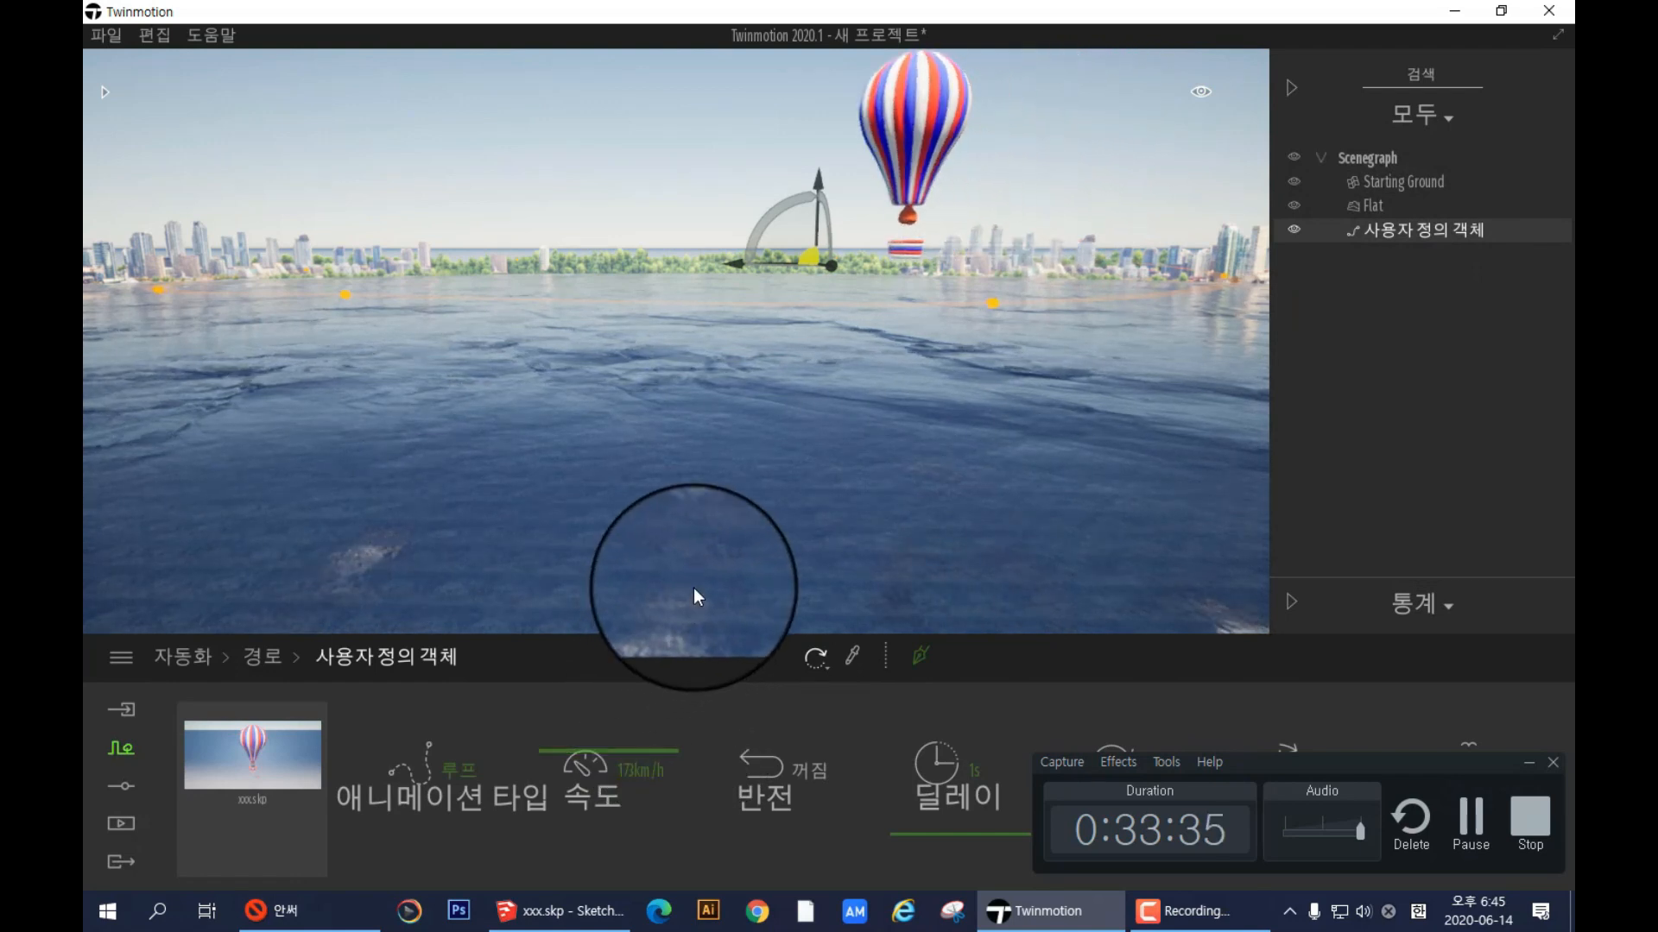
{"action": "mouse_move", "coordinate": [749, 529]}
{"action": "right_mouse_down"}
{"action": "mouse_move", "coordinate": [751, 505]}
{"action": "mouse_move", "coordinate": [700, 513]}
{"action": "mouse_move", "coordinate": [753, 526]}
{"action": "right_mouse_up"}
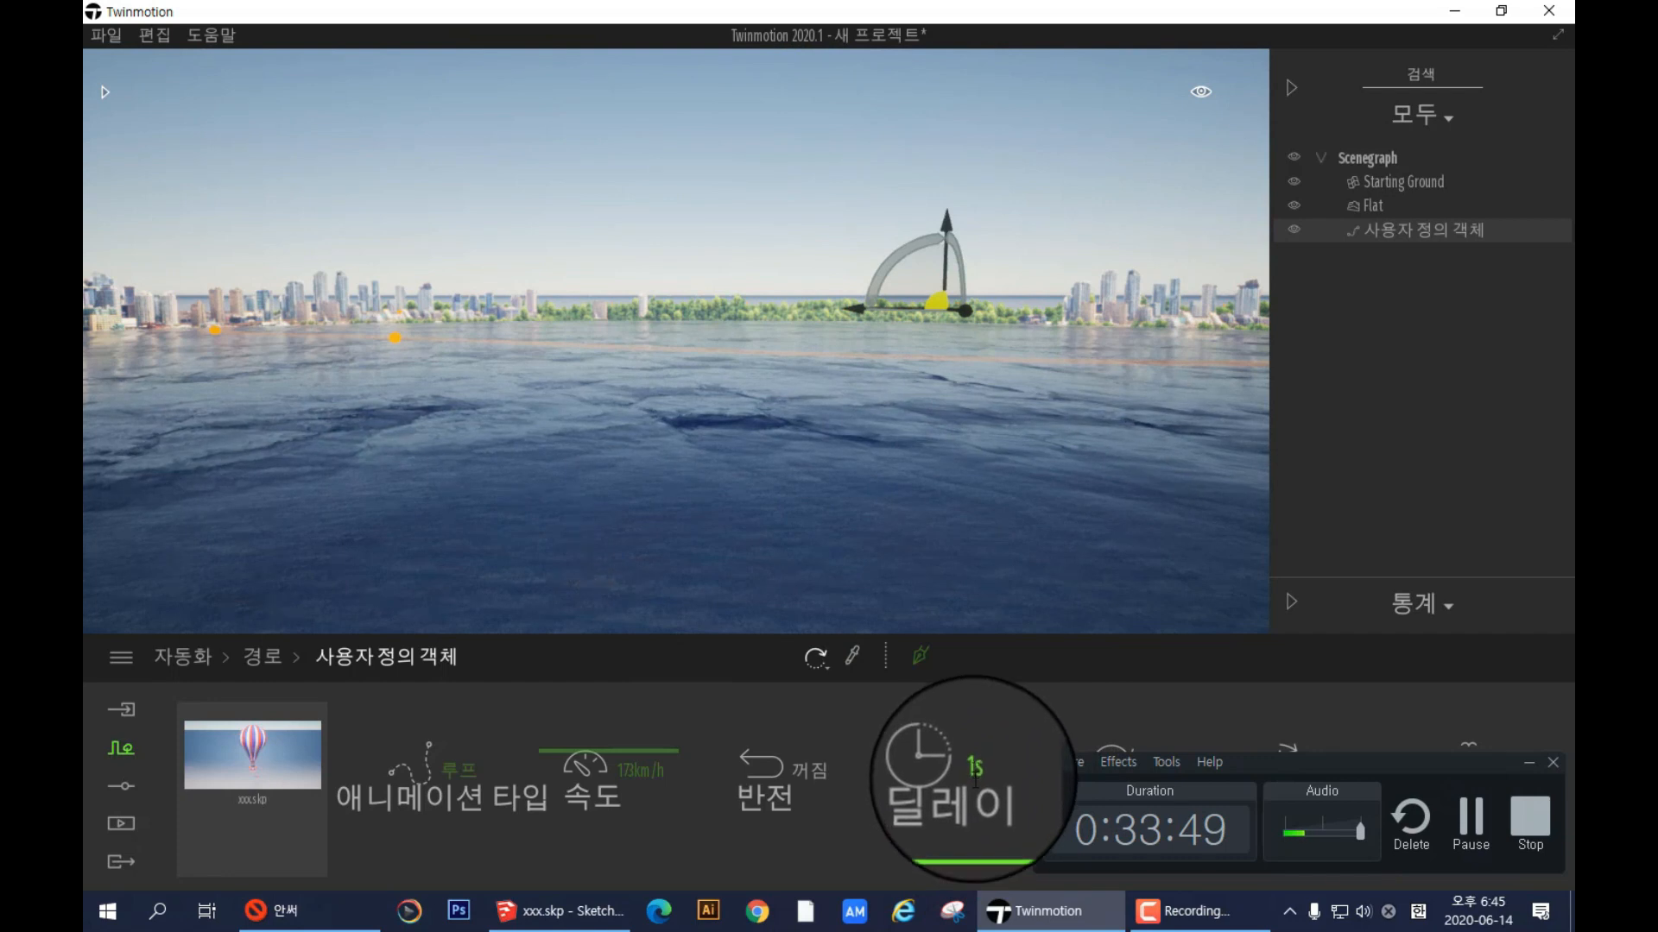
{"action": "left_click", "coordinate": [1527, 764]}
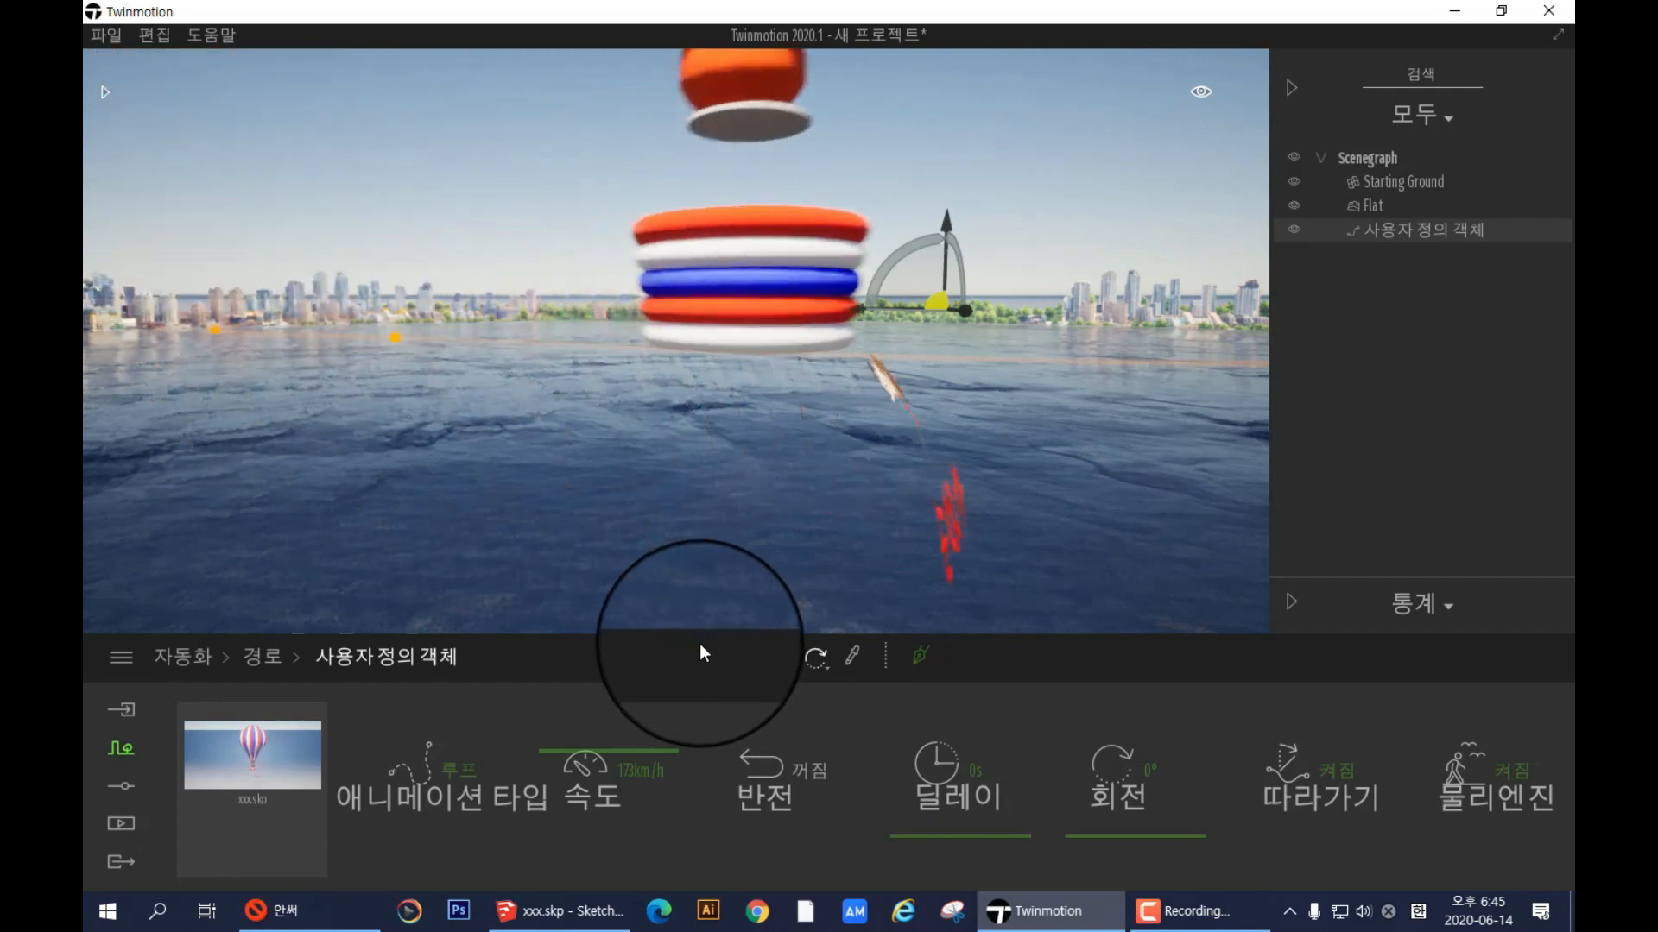
- Slow the balloon path's animation speed (속도) down to 7 km/h and view the balloon from near the water surface
{"action": "left_click_drag", "start_coordinate": [636, 750], "coordinate": [627, 773]}
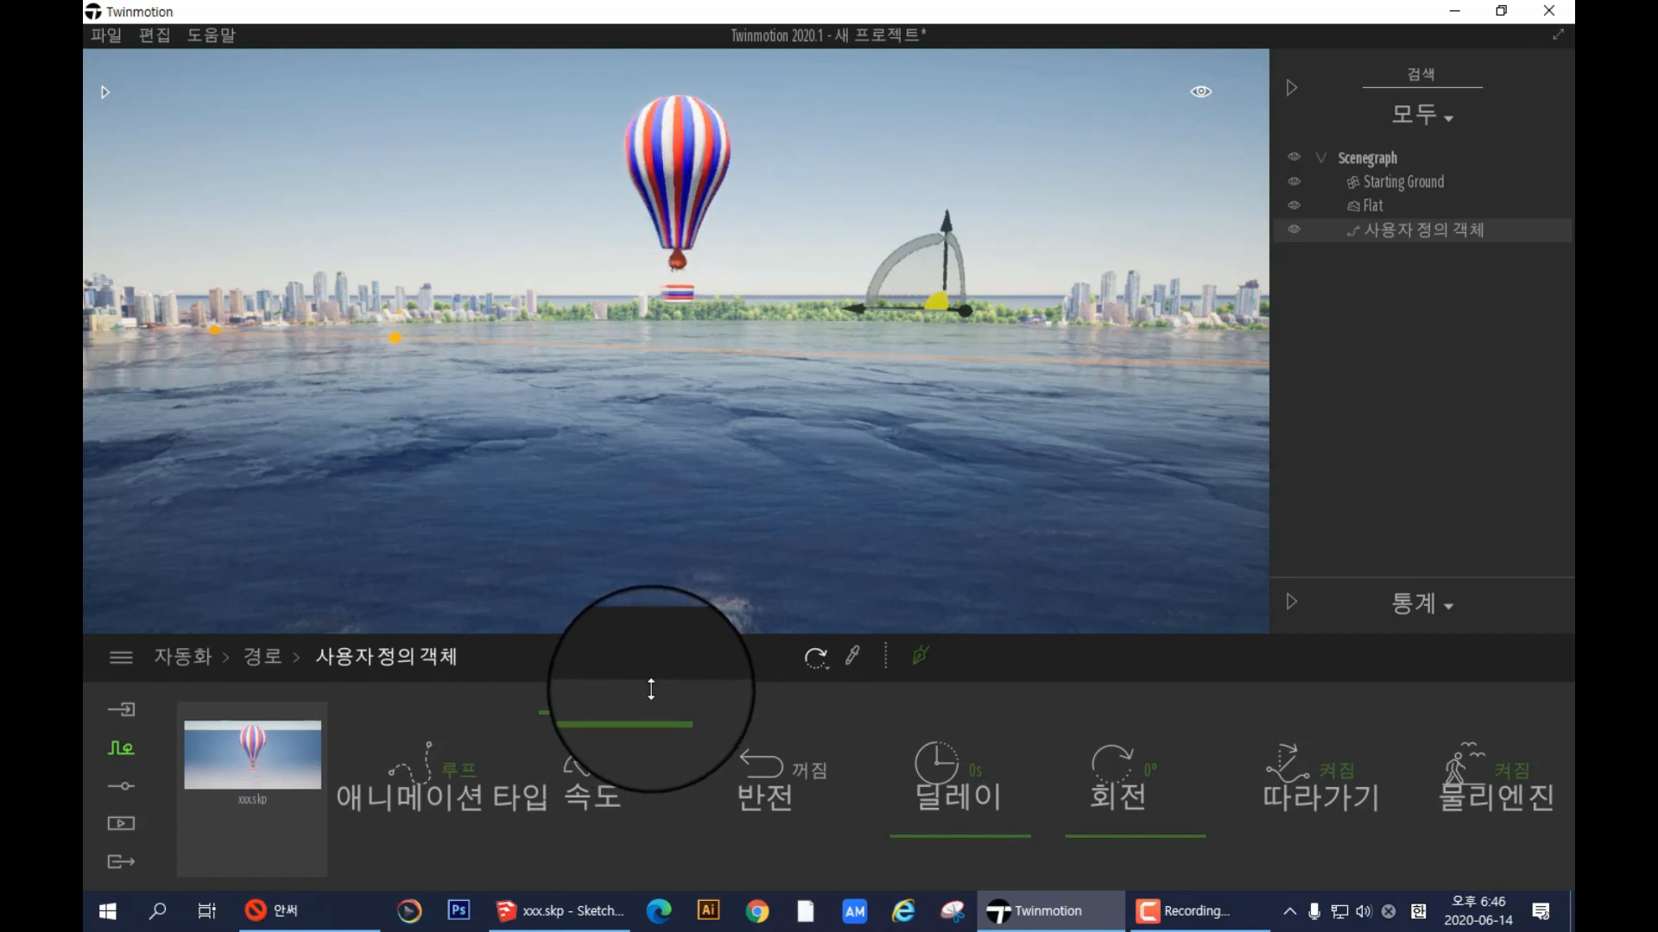
{"action": "left_click_drag", "start_coordinate": [647, 696], "coordinate": [673, 878]}
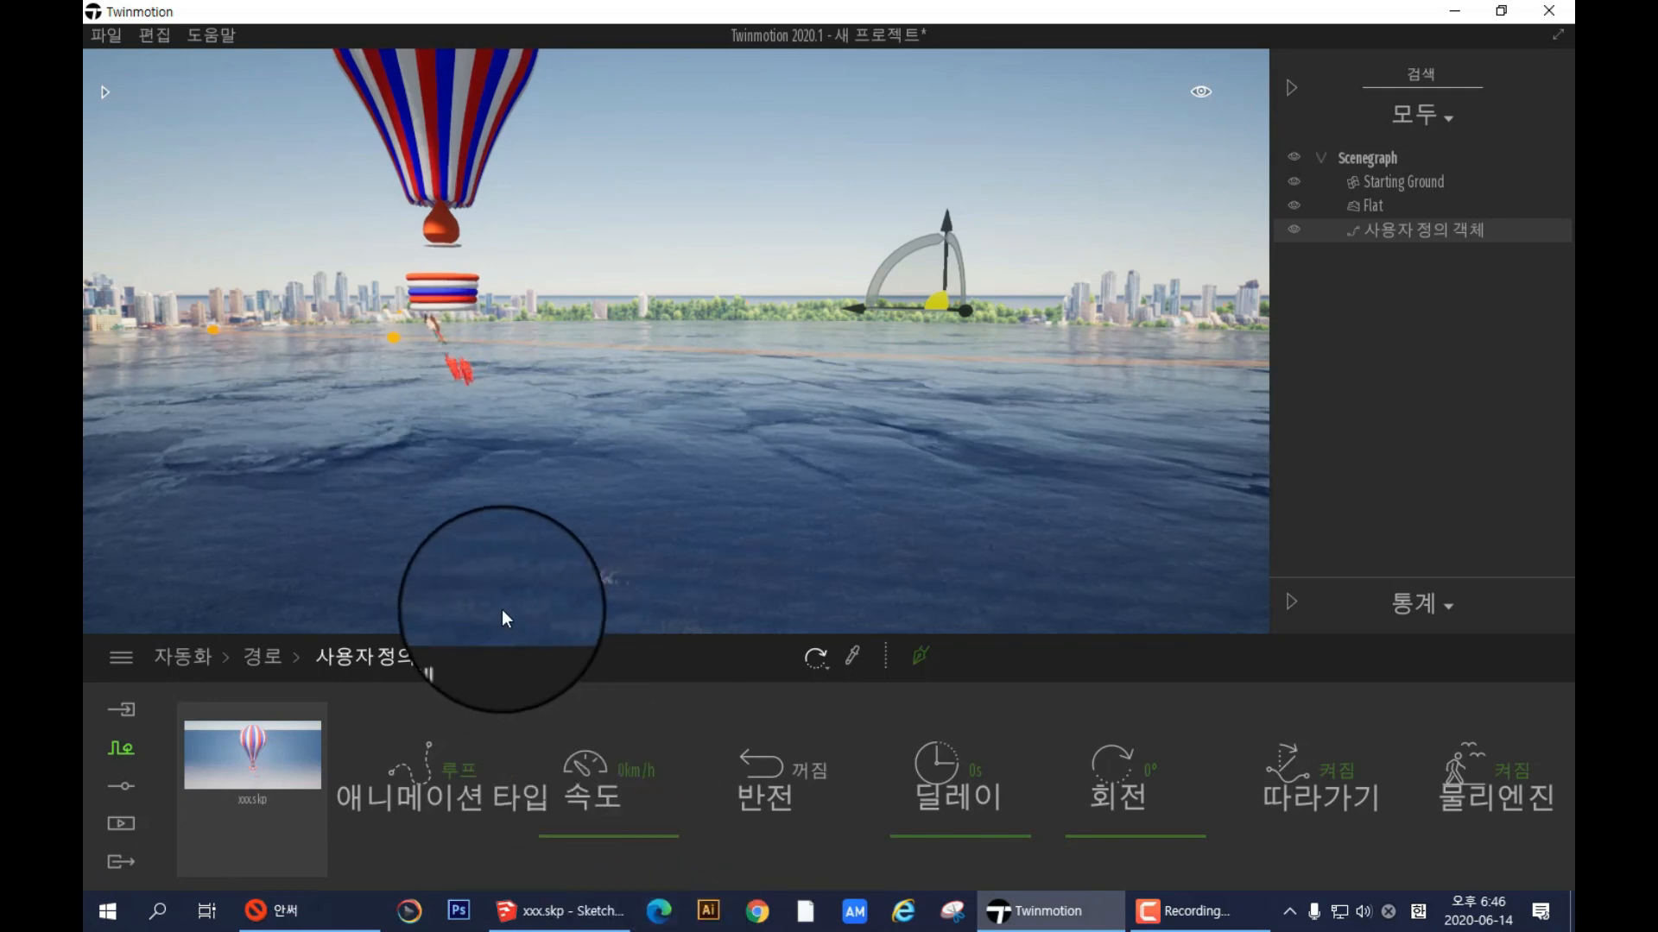
{"action": "left_click_drag", "start_coordinate": [627, 838], "coordinate": [615, 832]}
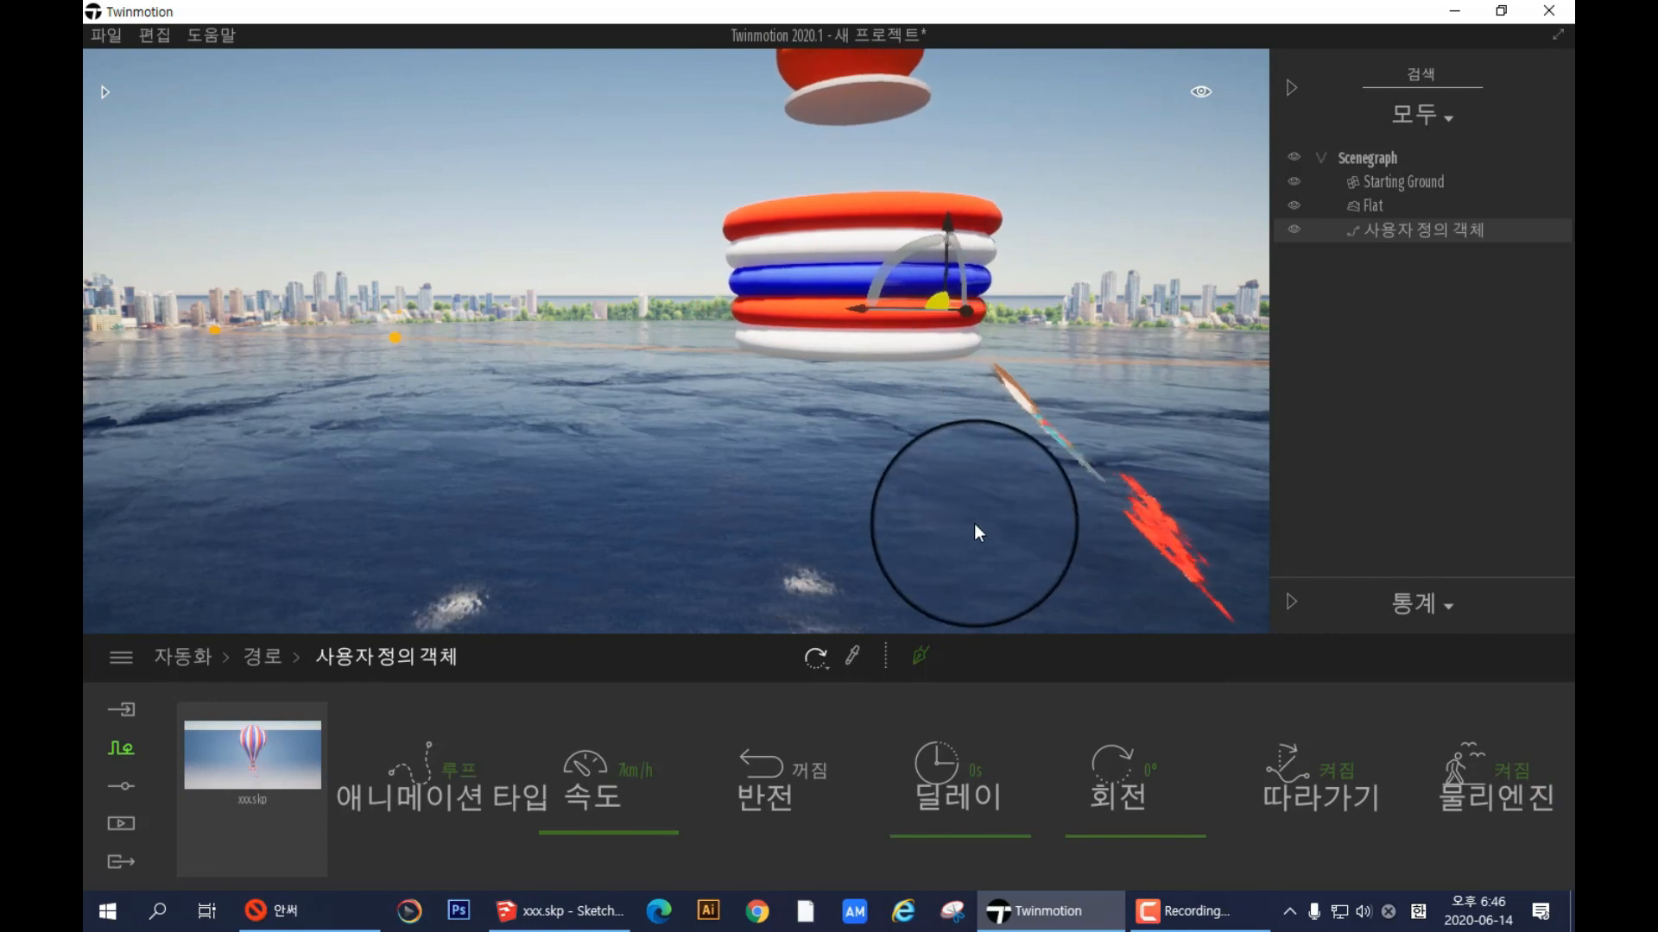
{"action": "mouse_move", "coordinate": [955, 524]}
{"action": "right_mouse_down"}
{"action": "mouse_move", "coordinate": [941, 491]}
{"action": "mouse_move", "coordinate": [950, 529]}
{"action": "right_mouse_up"}
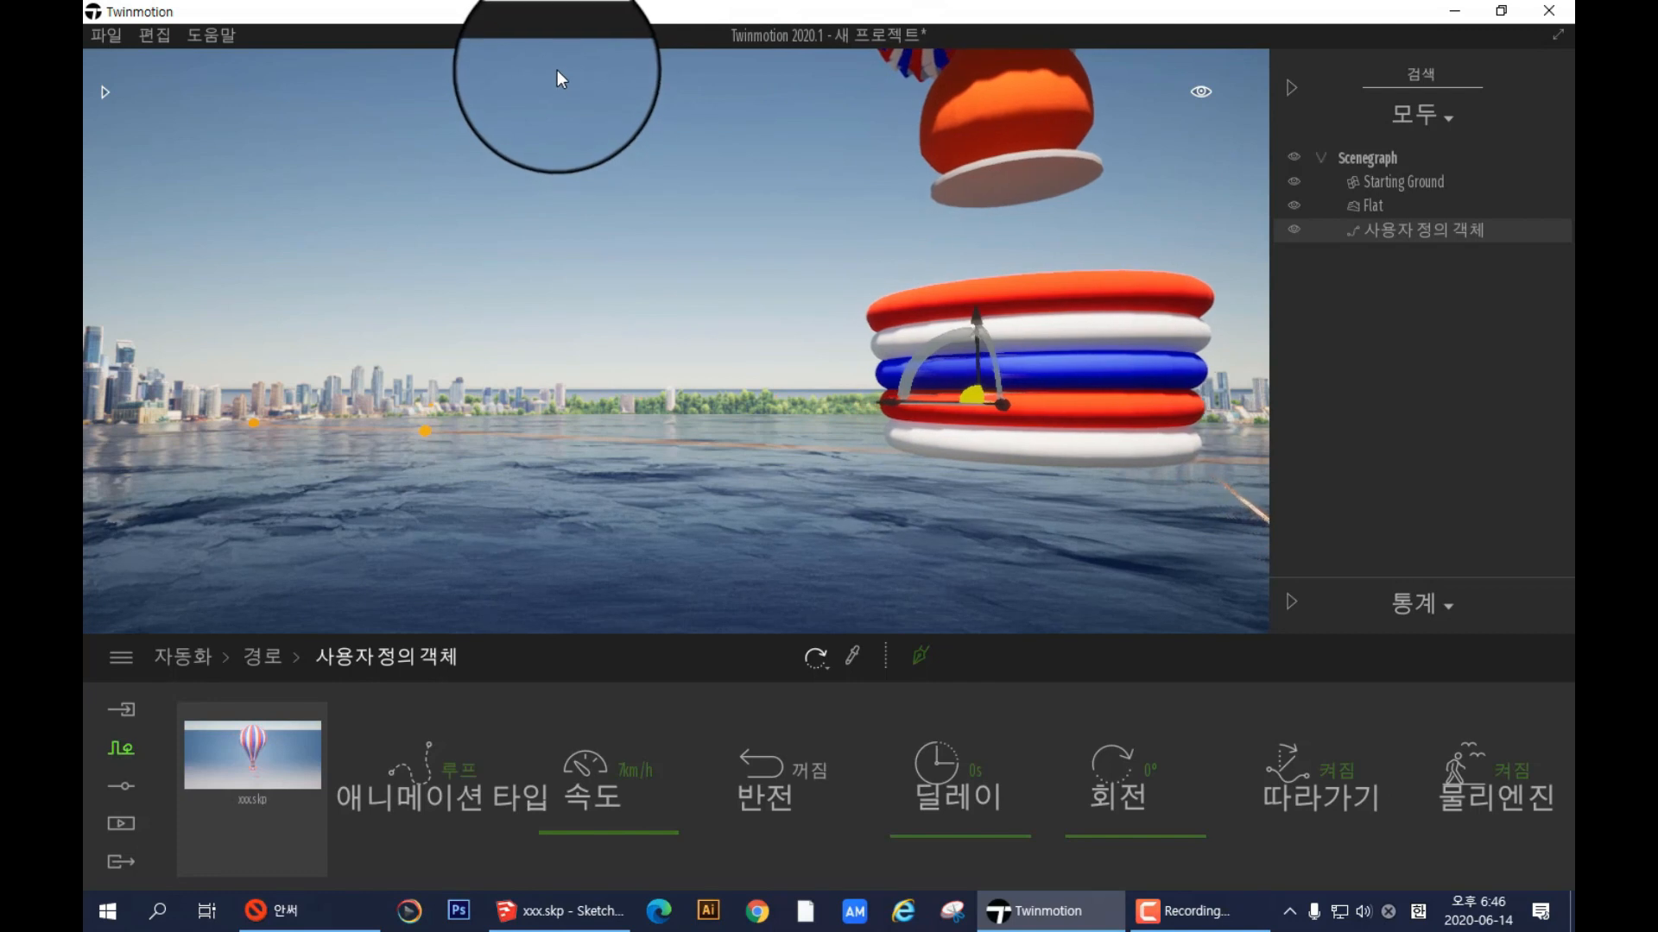
{"action": "right_click_drag", "start_coordinate": [542, 186], "coordinate": [506, 217]}
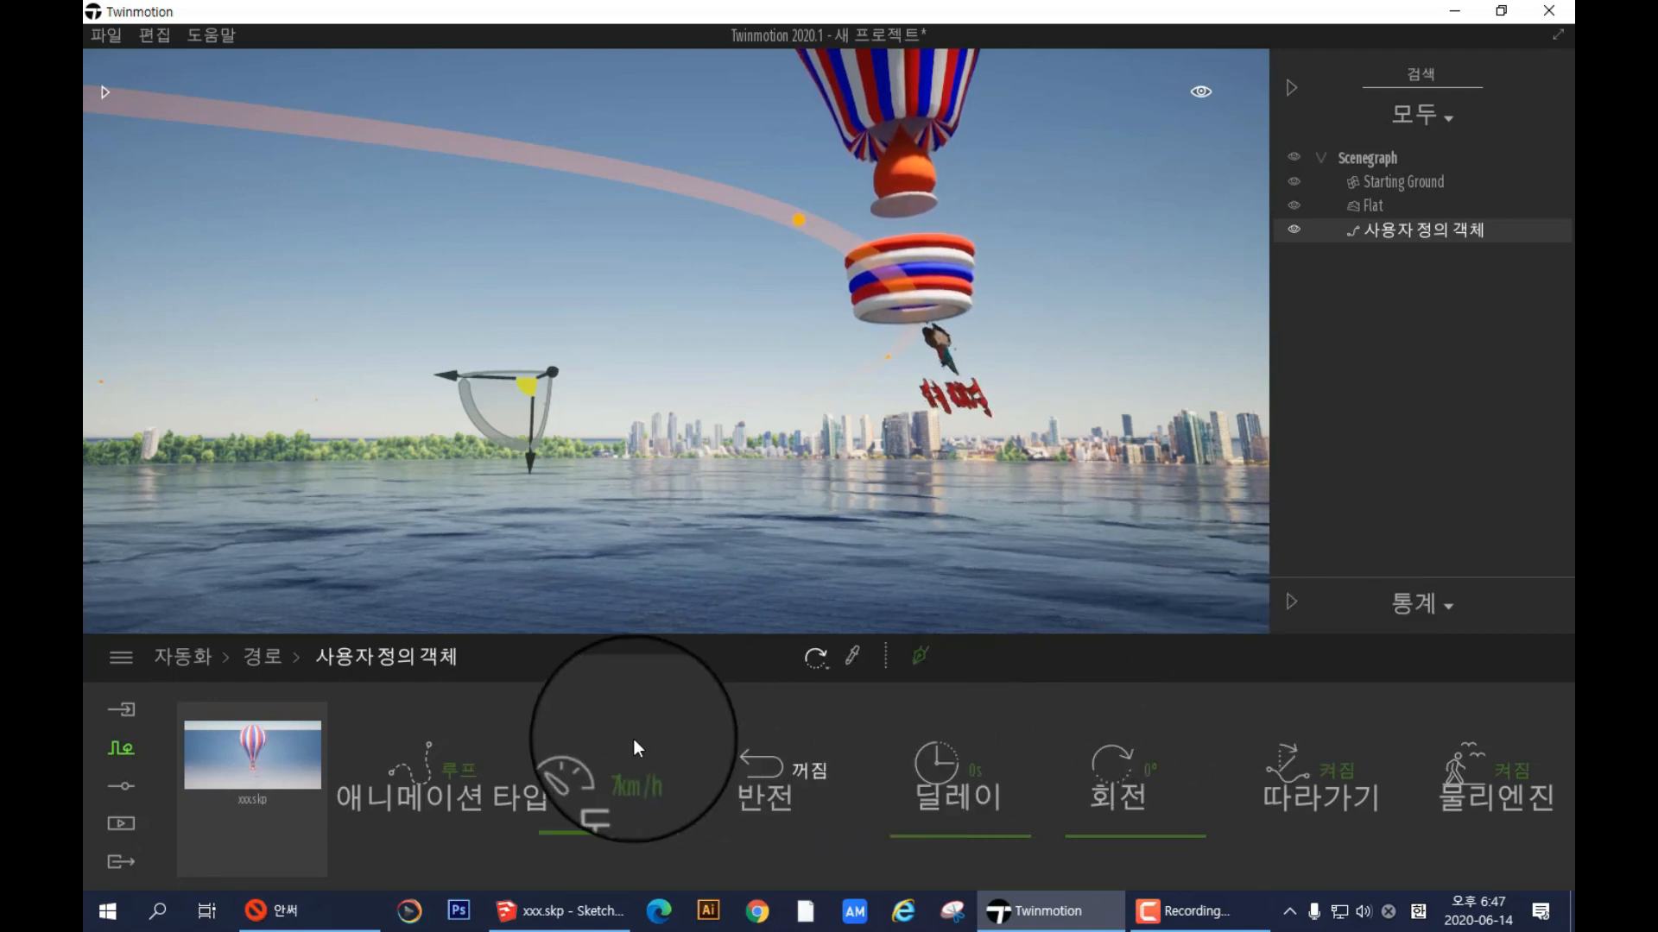
- Reselect the balloon's path by one of its control points and switch its 따라가기 option off, keeping 물리엔진 on
{"action": "left_click", "coordinate": [261, 655]}
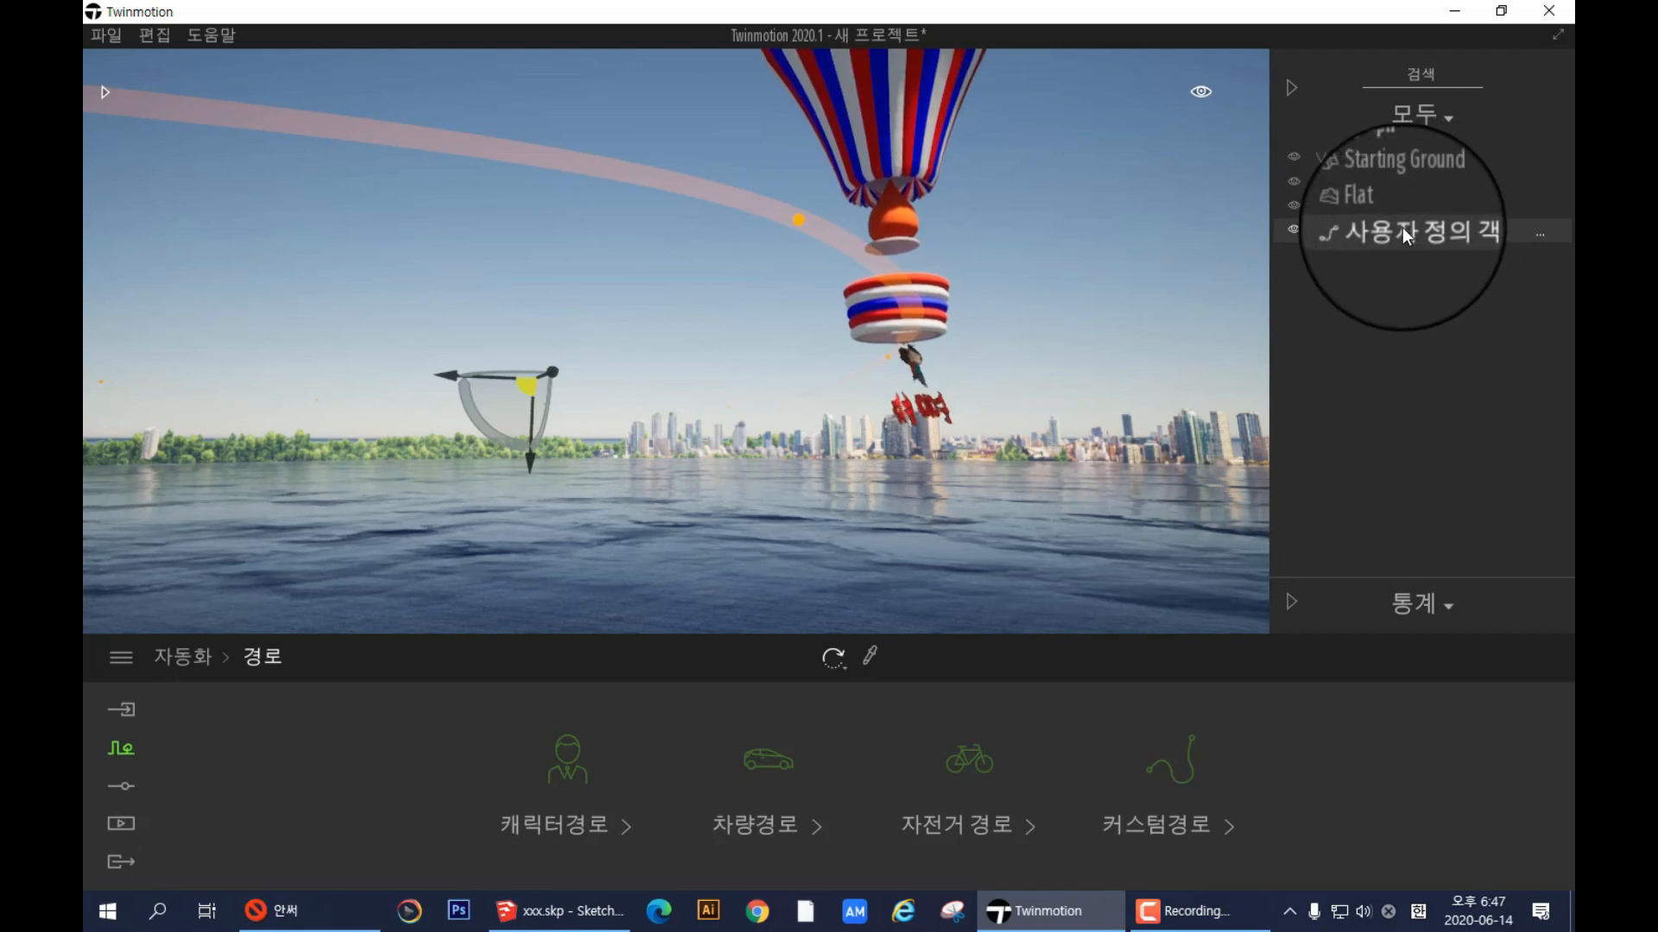
{"action": "left_click", "coordinate": [799, 221]}
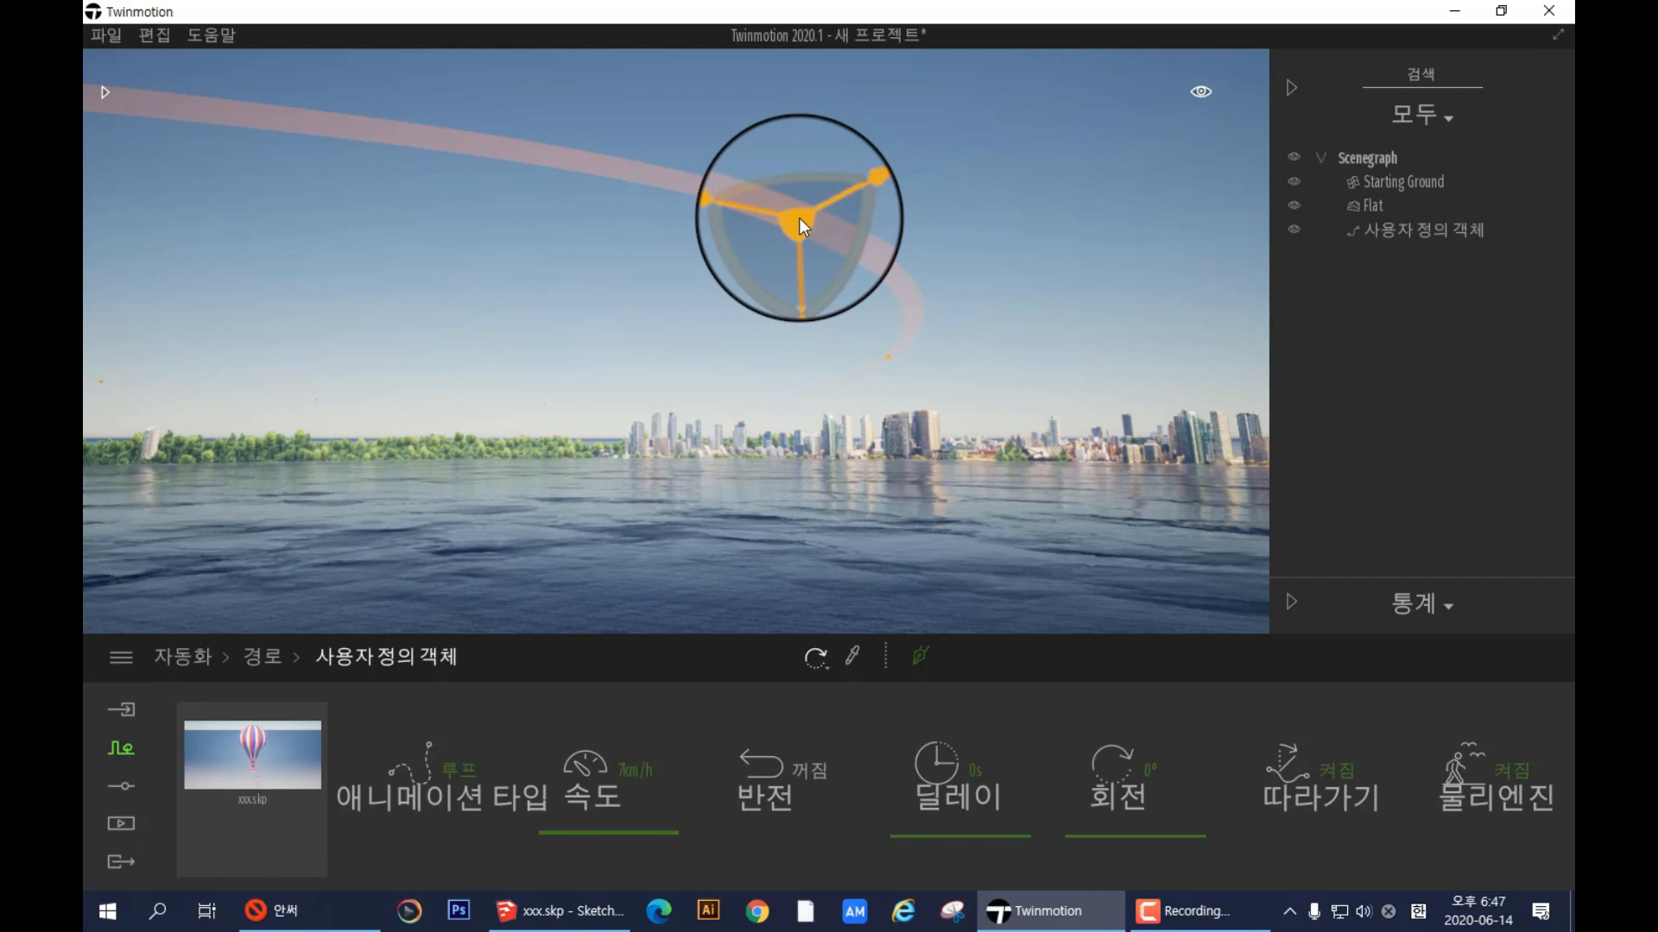
{"action": "left_click", "coordinate": [1321, 791]}
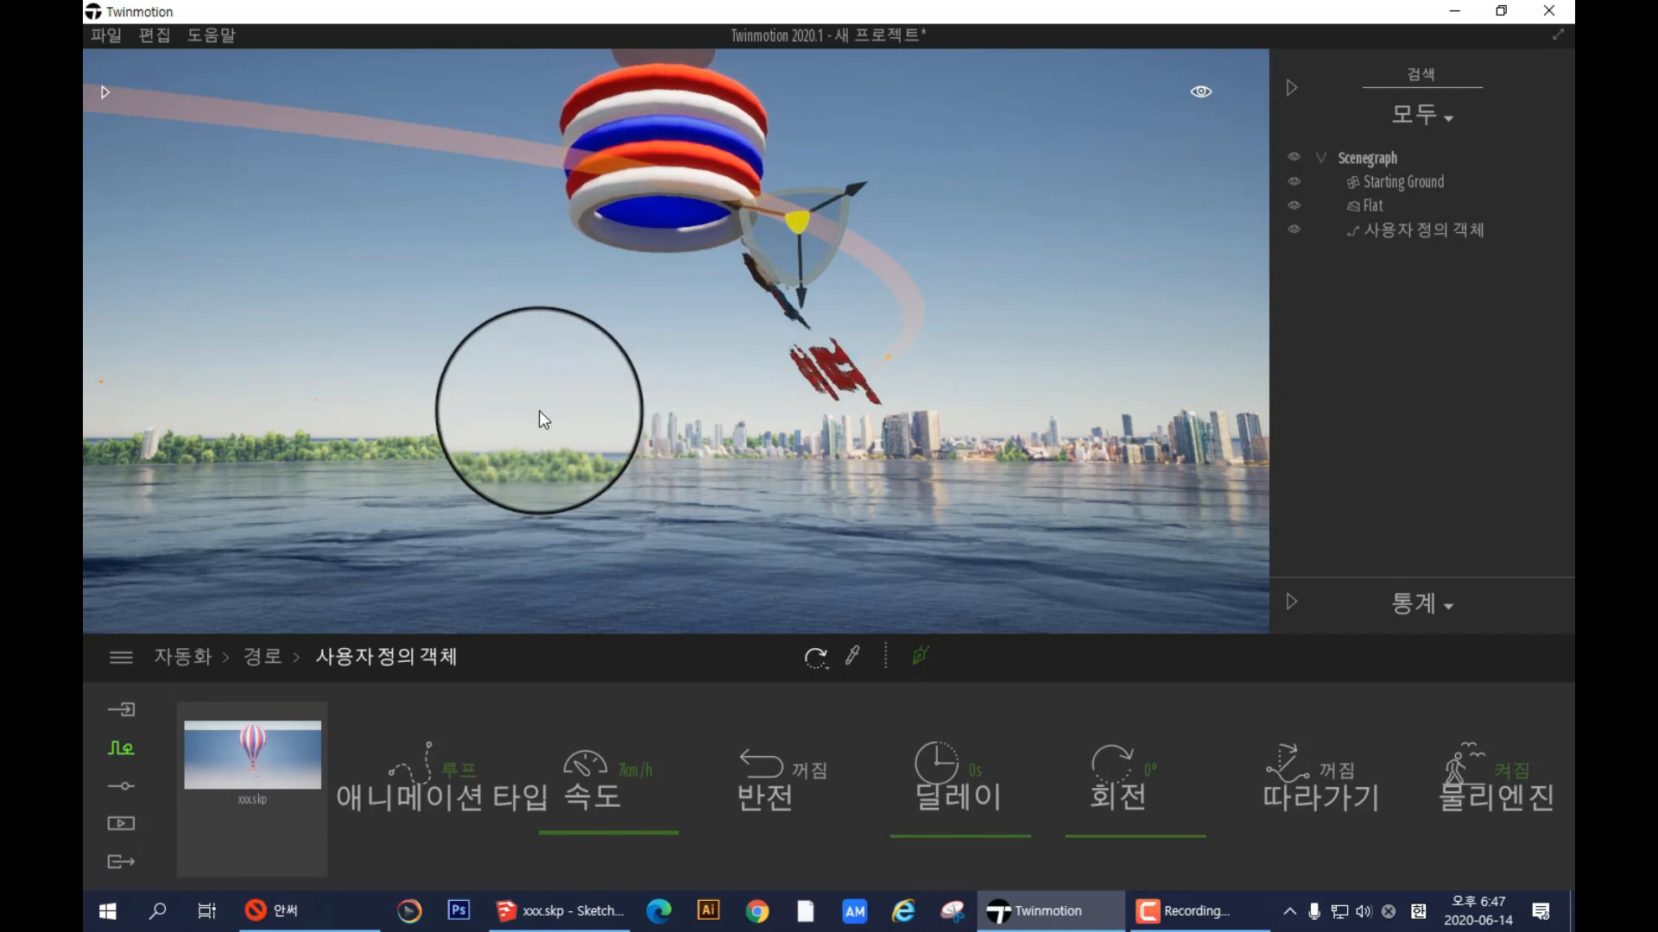
{"action": "left_click", "coordinate": [1340, 781]}
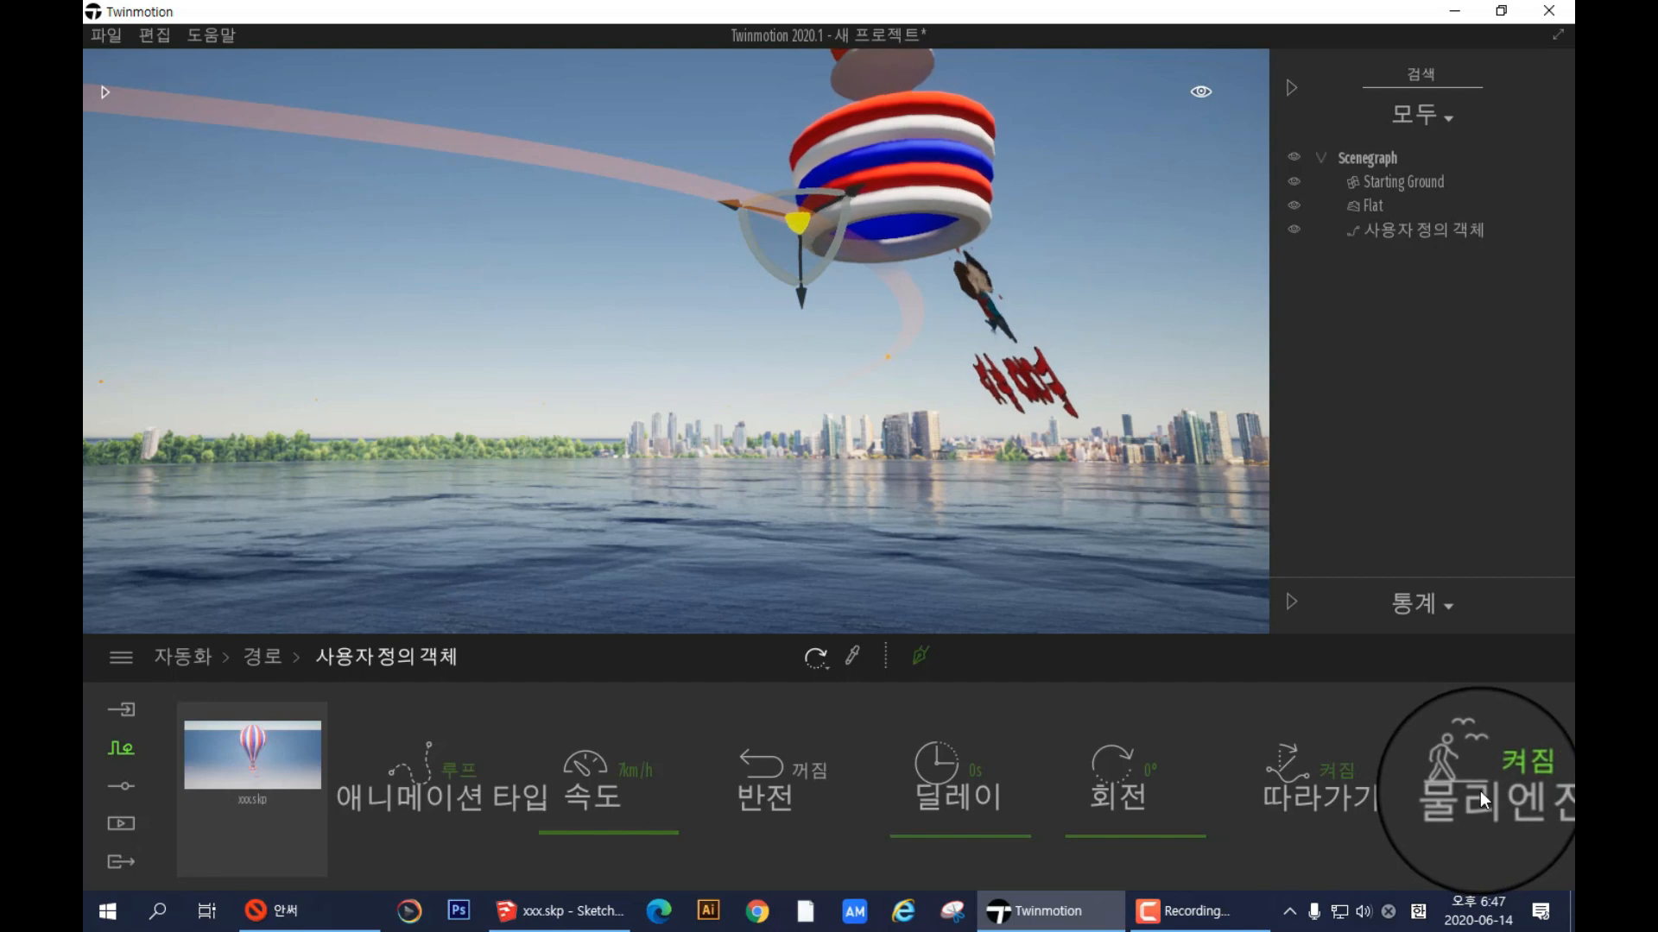
{"action": "left_click", "coordinate": [1481, 794]}
{"action": "left_click", "coordinate": [1468, 787]}
{"action": "left_click", "coordinate": [1334, 799]}
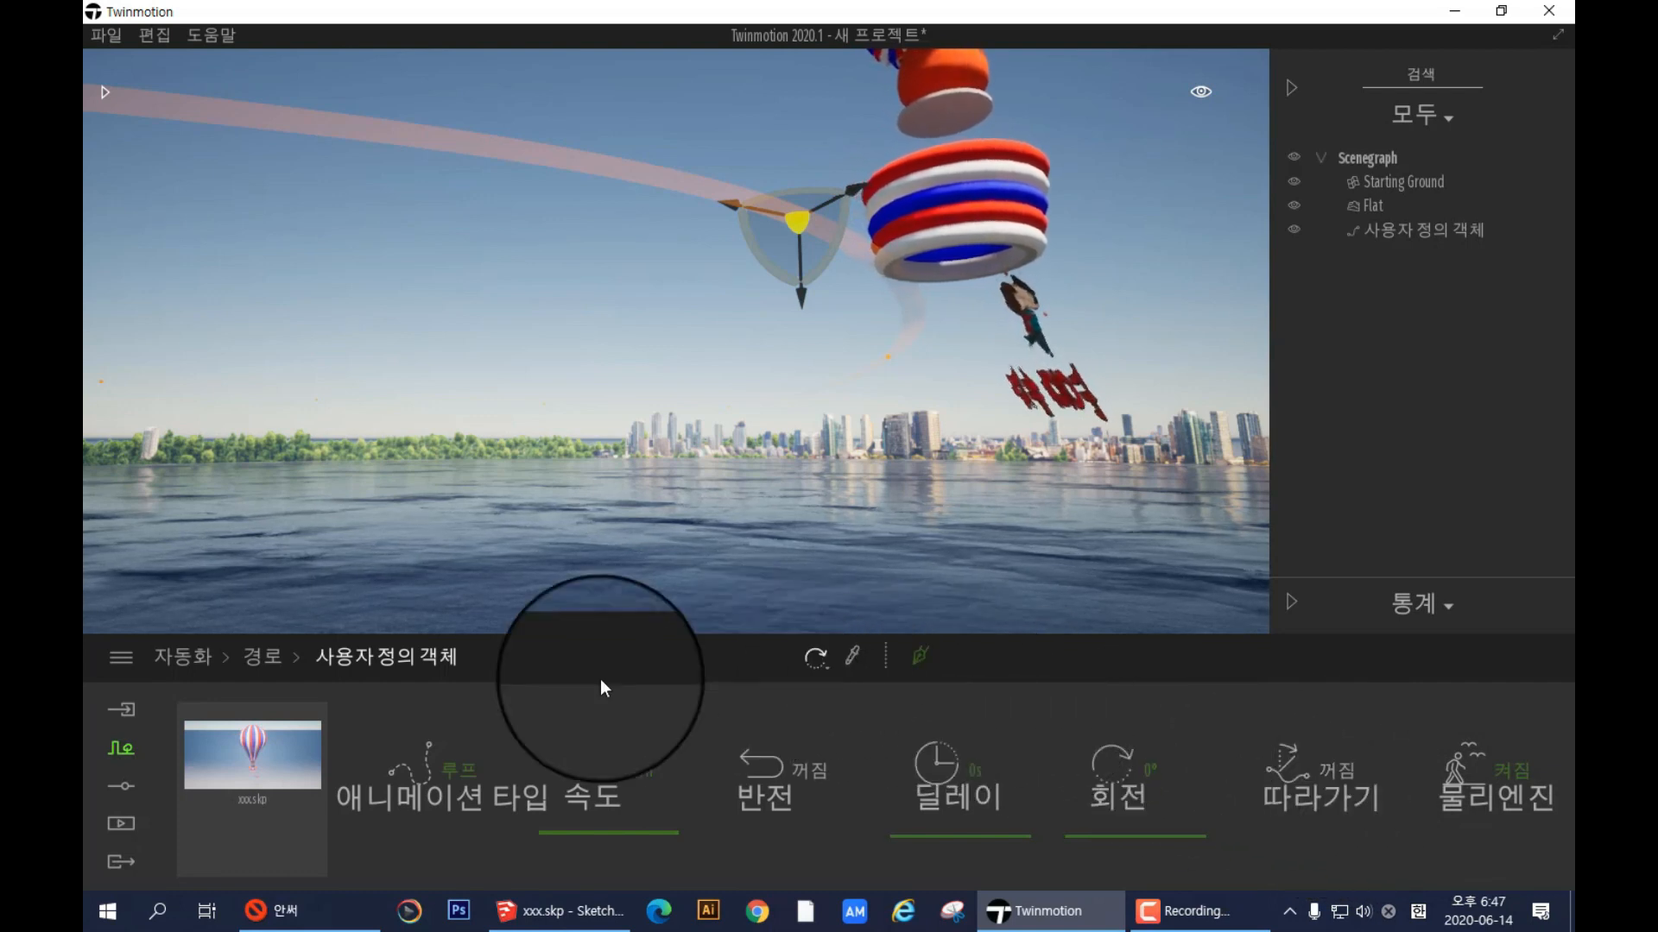
{"action": "left_click", "coordinate": [183, 656]}
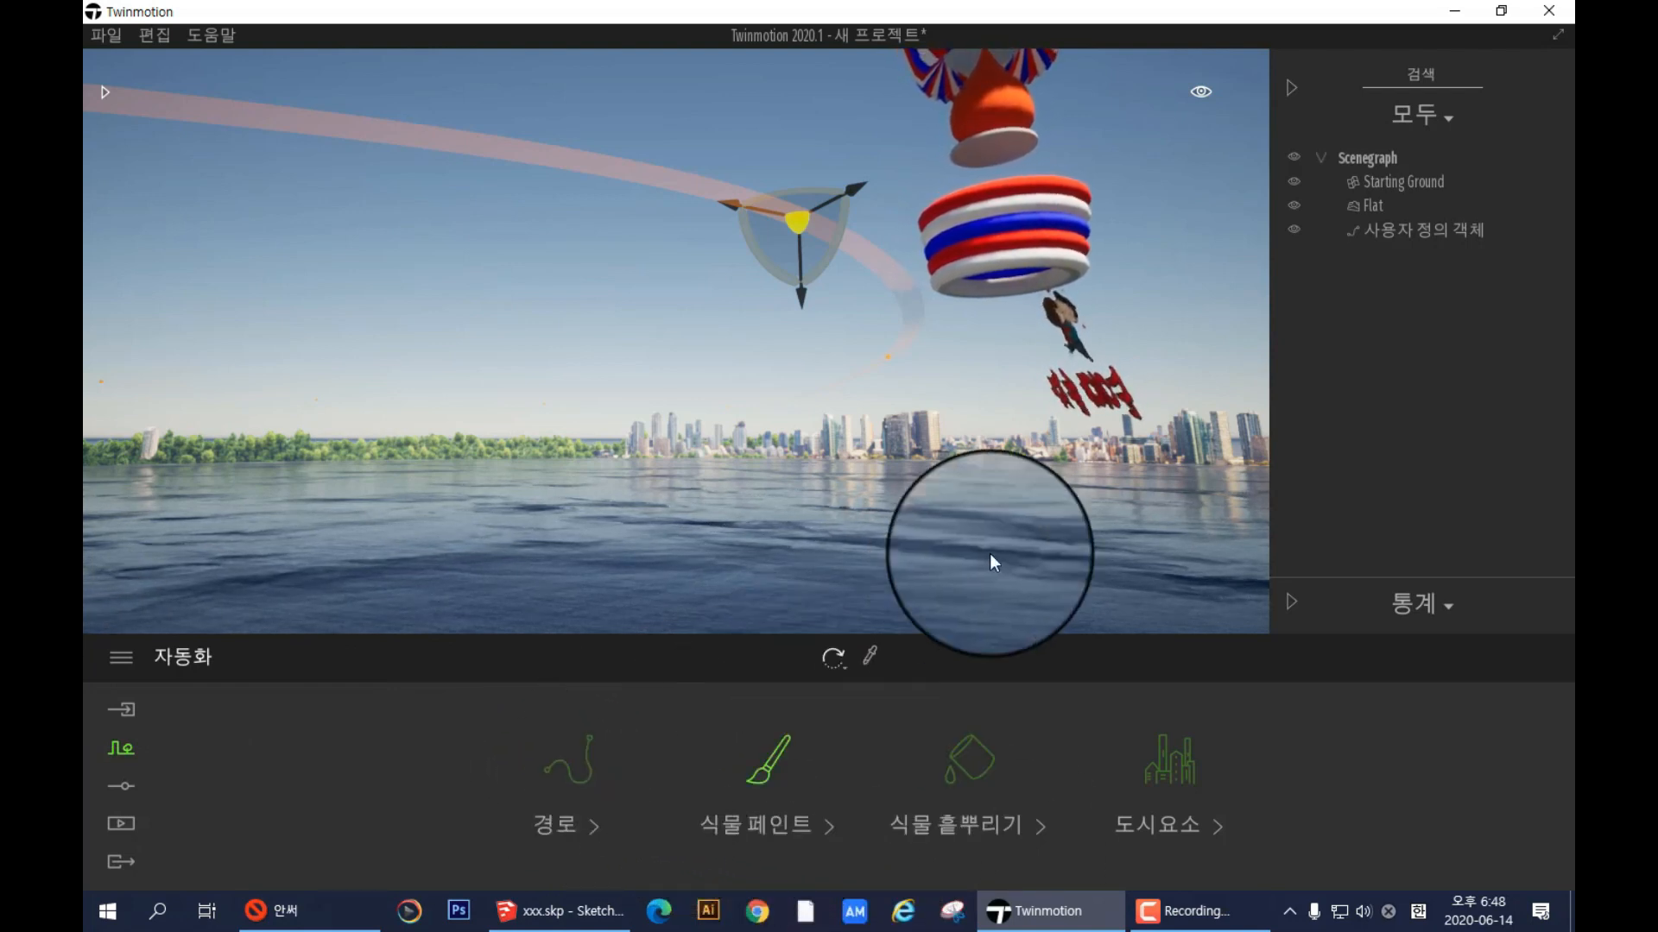
{"action": "left_click", "coordinate": [1400, 224]}
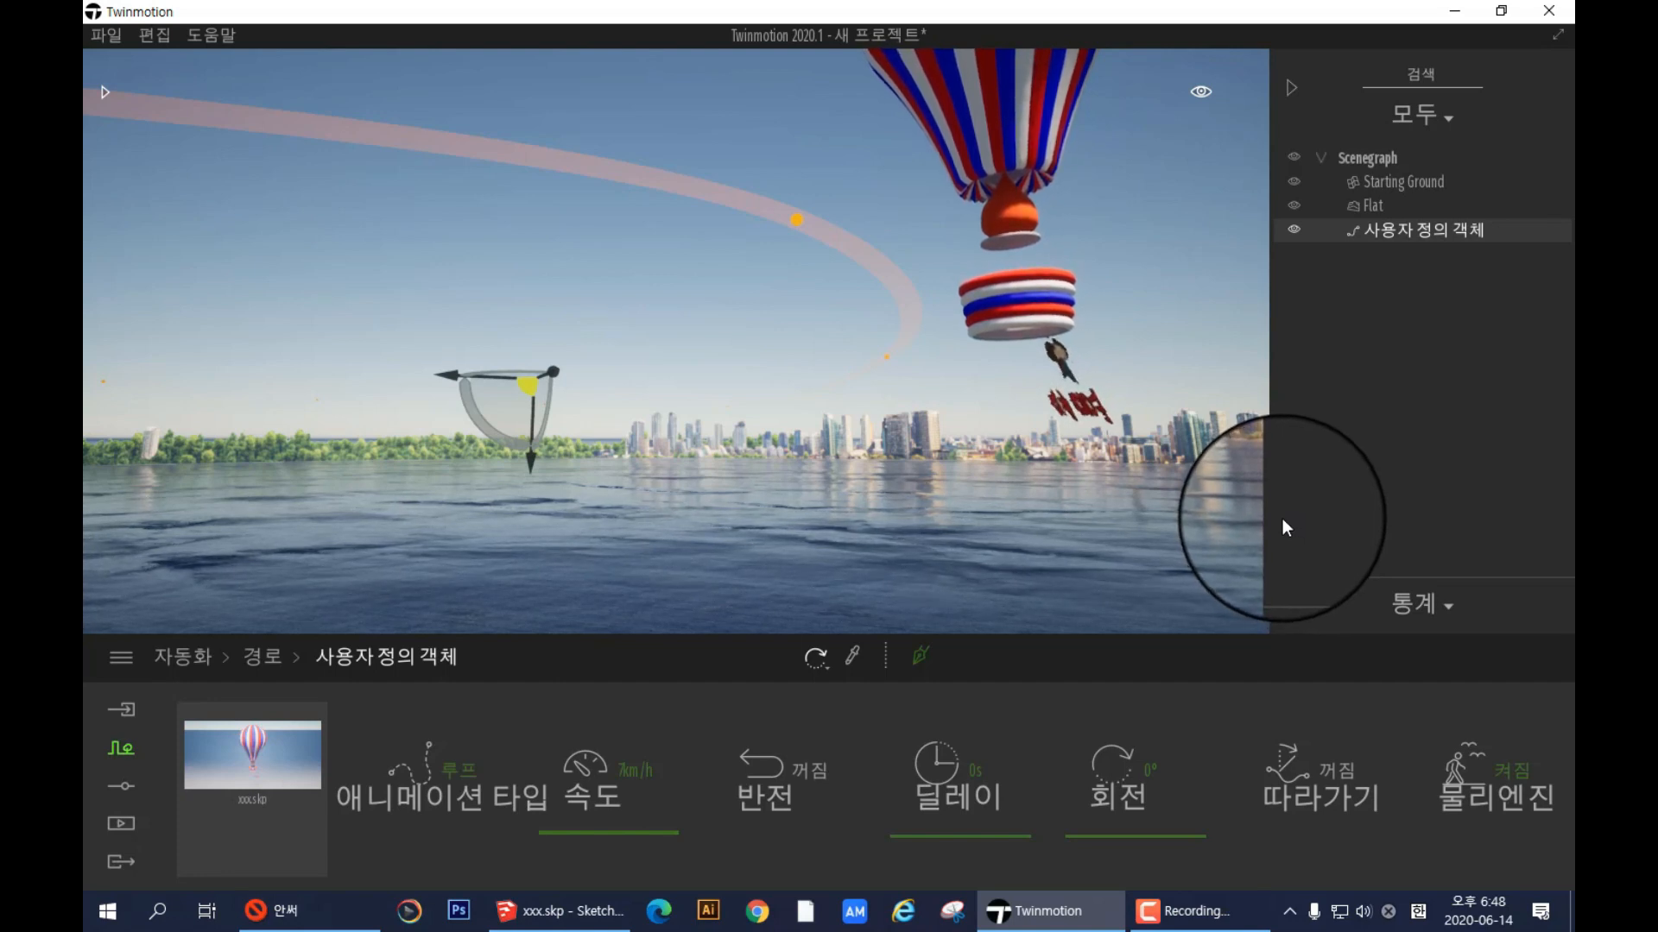
{"action": "left_click", "coordinate": [1214, 921]}
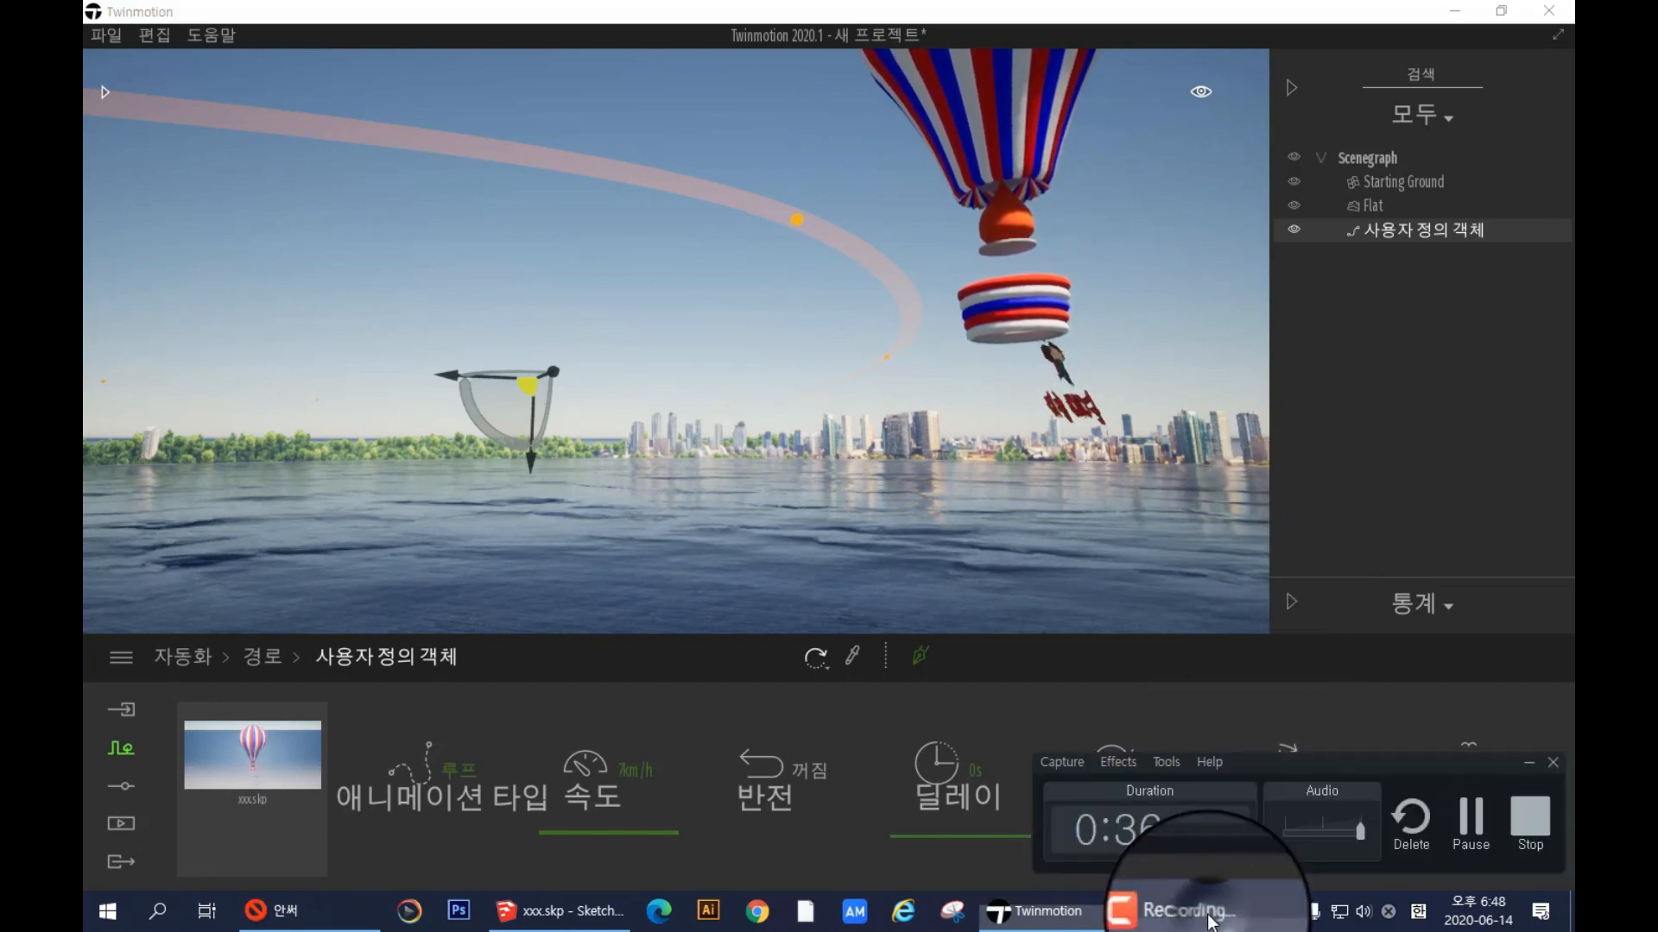